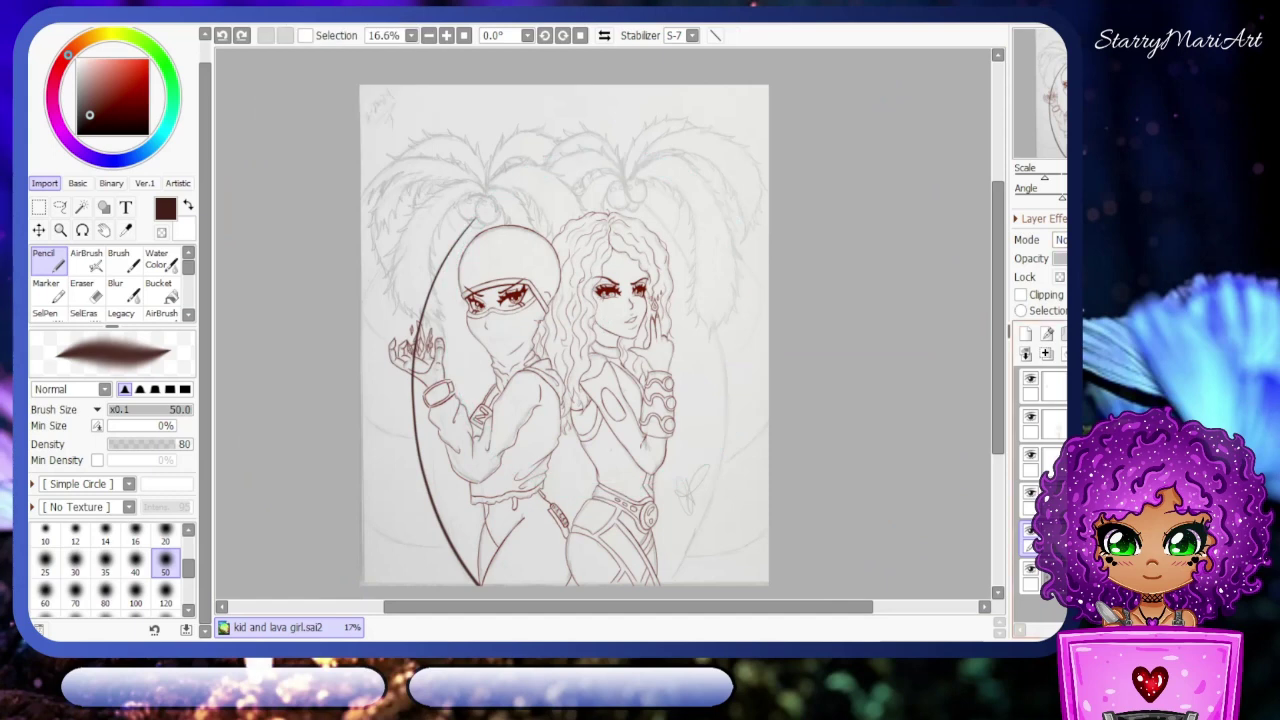
- Try out the straight-line and circular rulers over the canvas as drawing guides
left_click(1025, 333)
left_click(1070, 378)
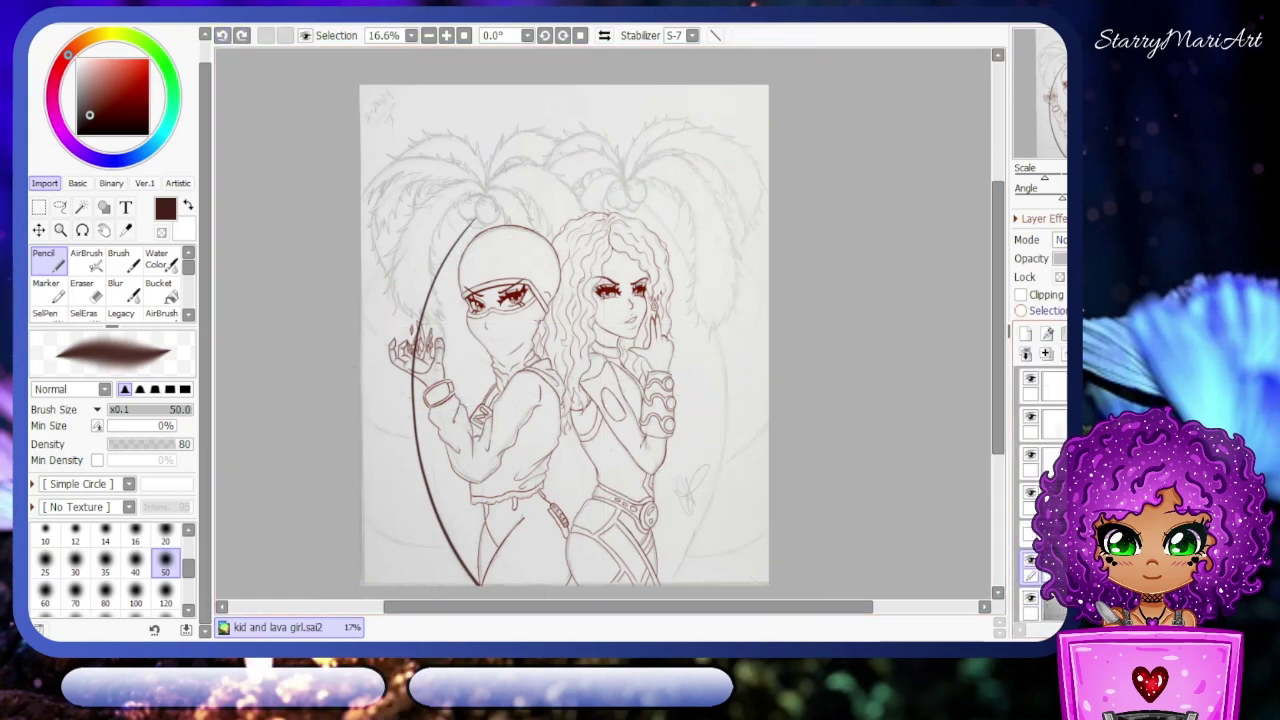
left_click(242, 35)
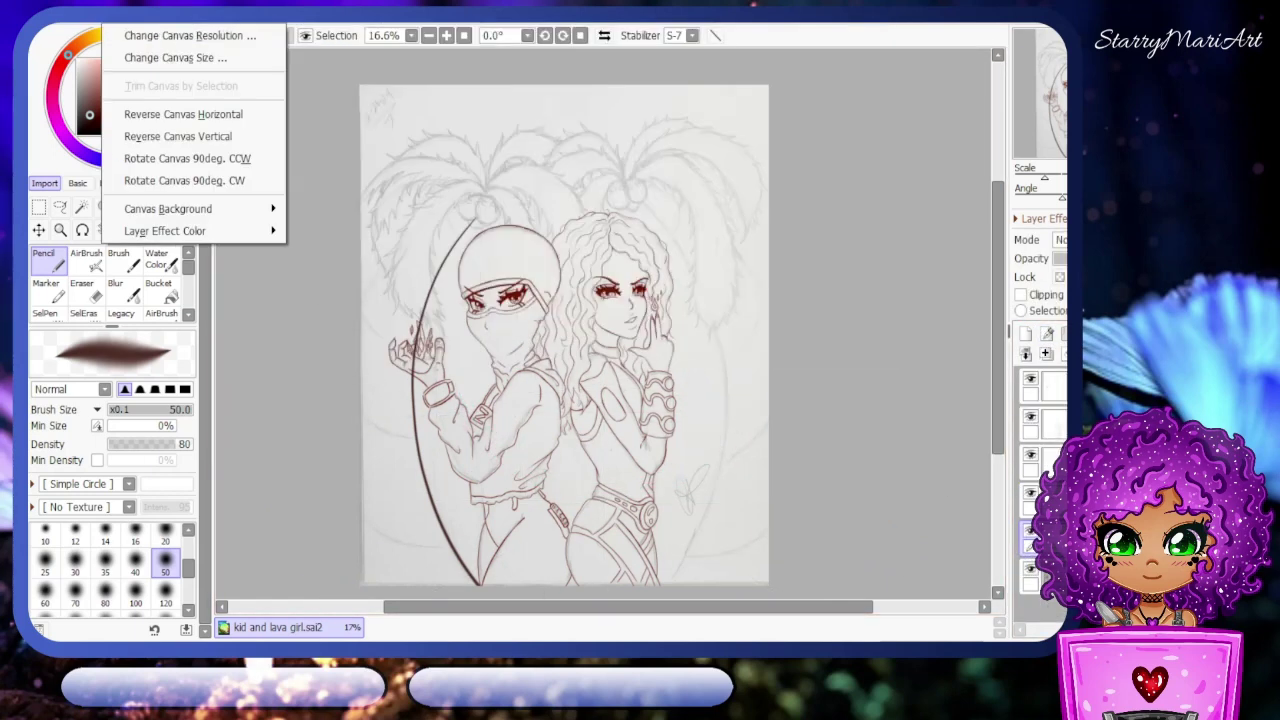
left_click(299, 63)
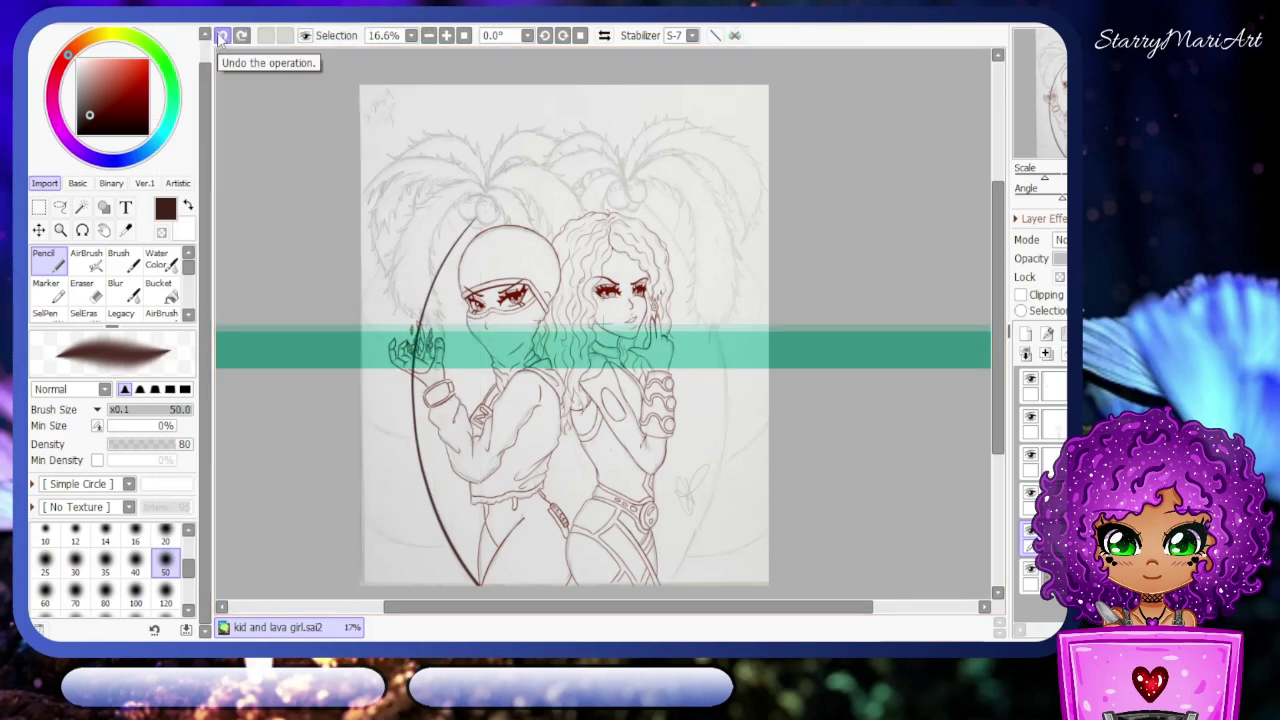
left_click(242, 35)
left_click(300, 100)
left_click(345, 20)
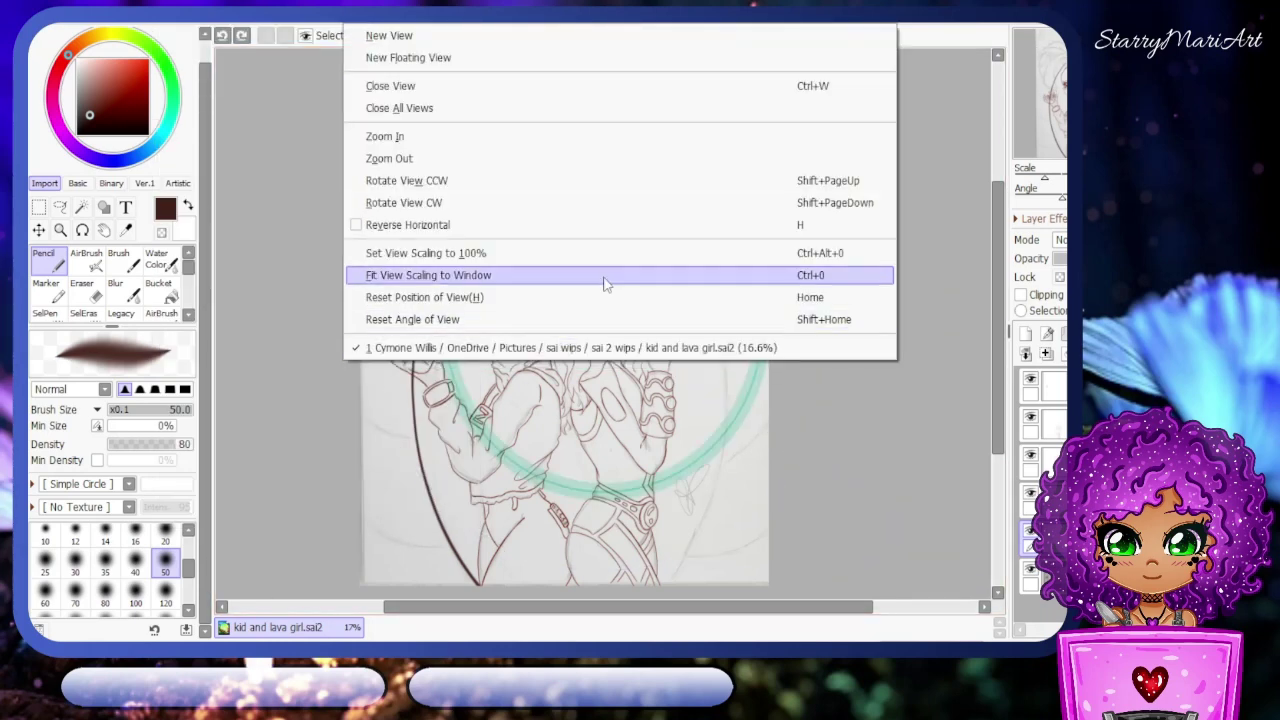
left_click(361, 61)
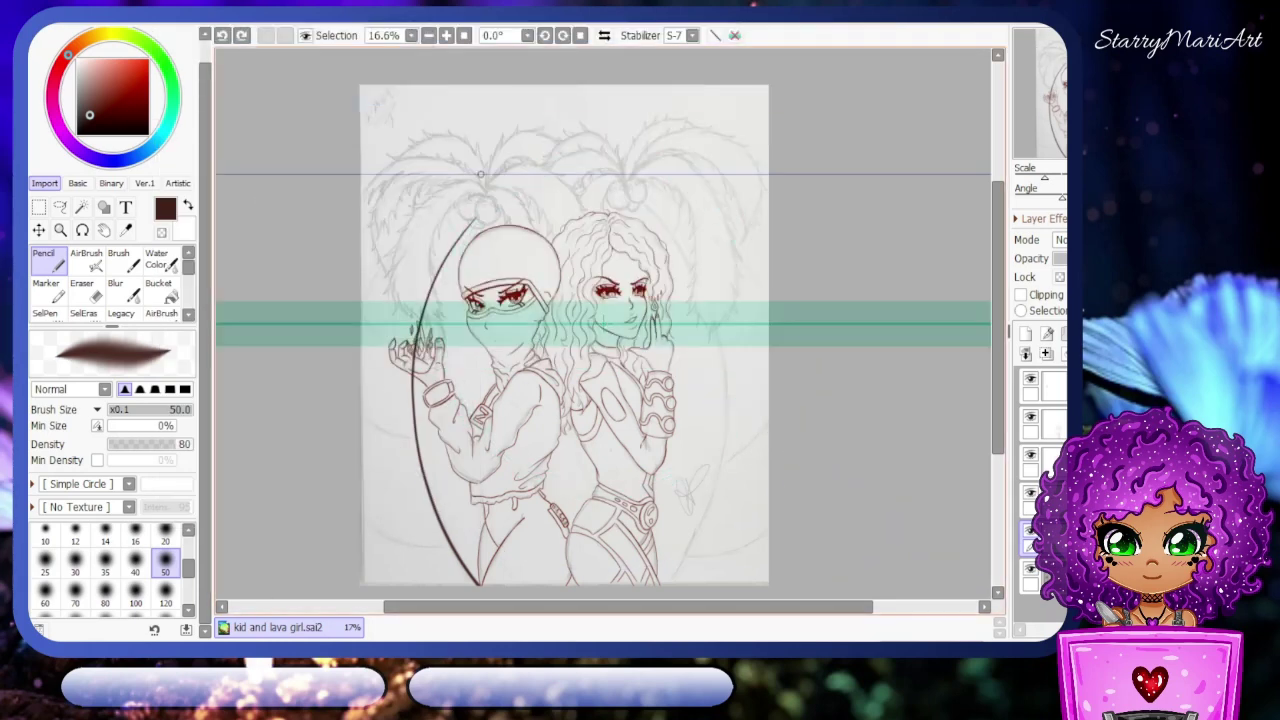
left_click(70, 12)
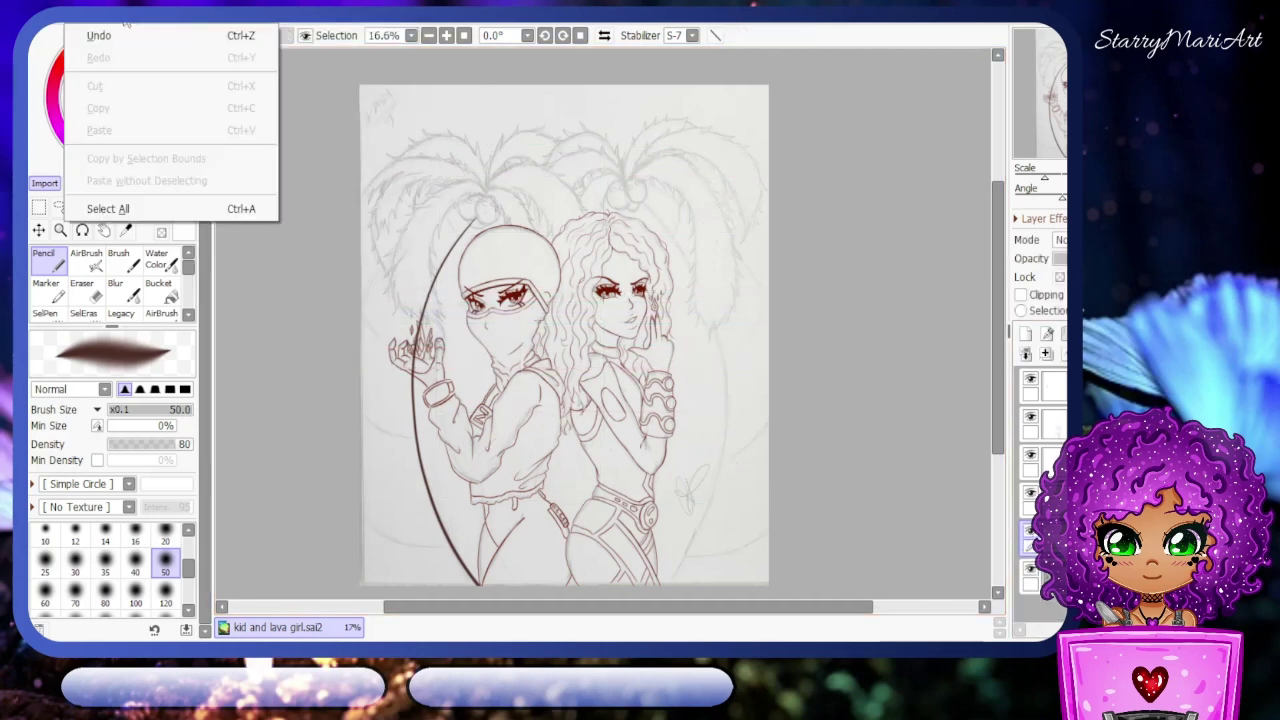
mouse_move(180, 12)
left_click(200, 309)
left_click(110, 12)
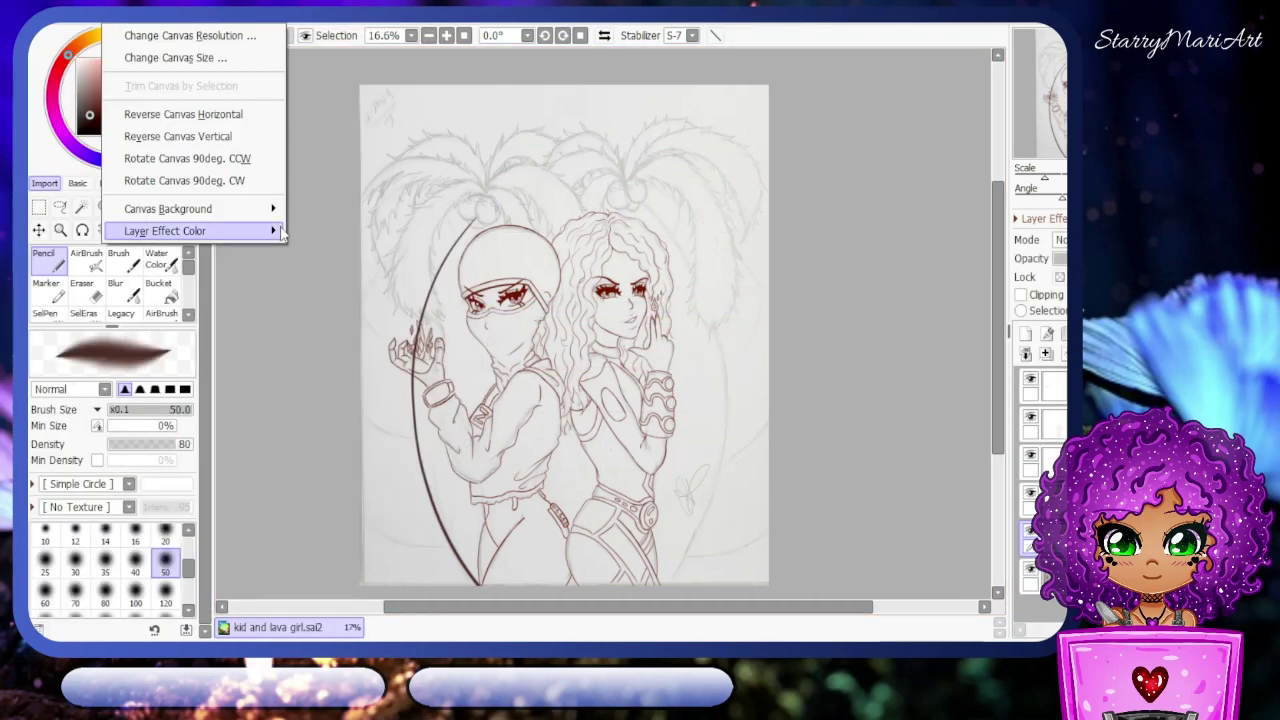
left_click(301, 516)
key("Return")
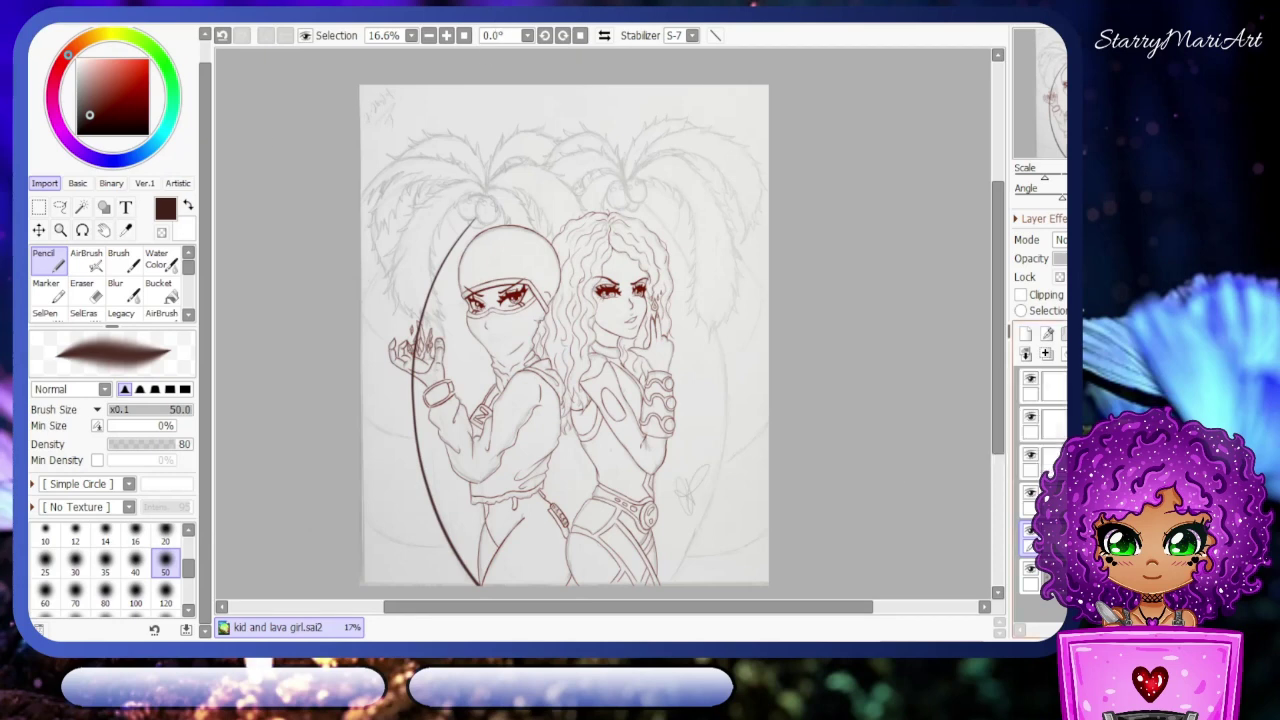
left_click(210, 12)
left_click(318, 38)
left_click(395, 12)
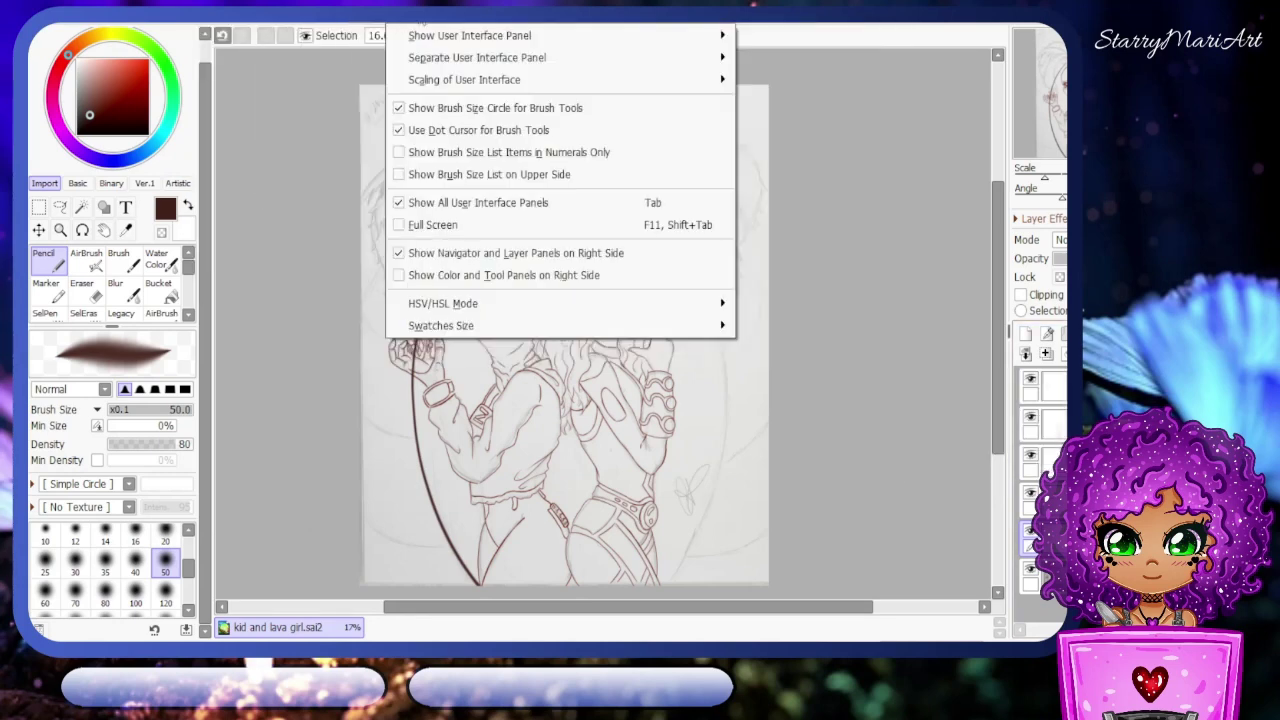
- Try drawing mirrored palm trunk curves with a vertical symmetry ruler over the figures
left_click(1047, 333)
left_click(1047, 333)
left_click(1012, 356)
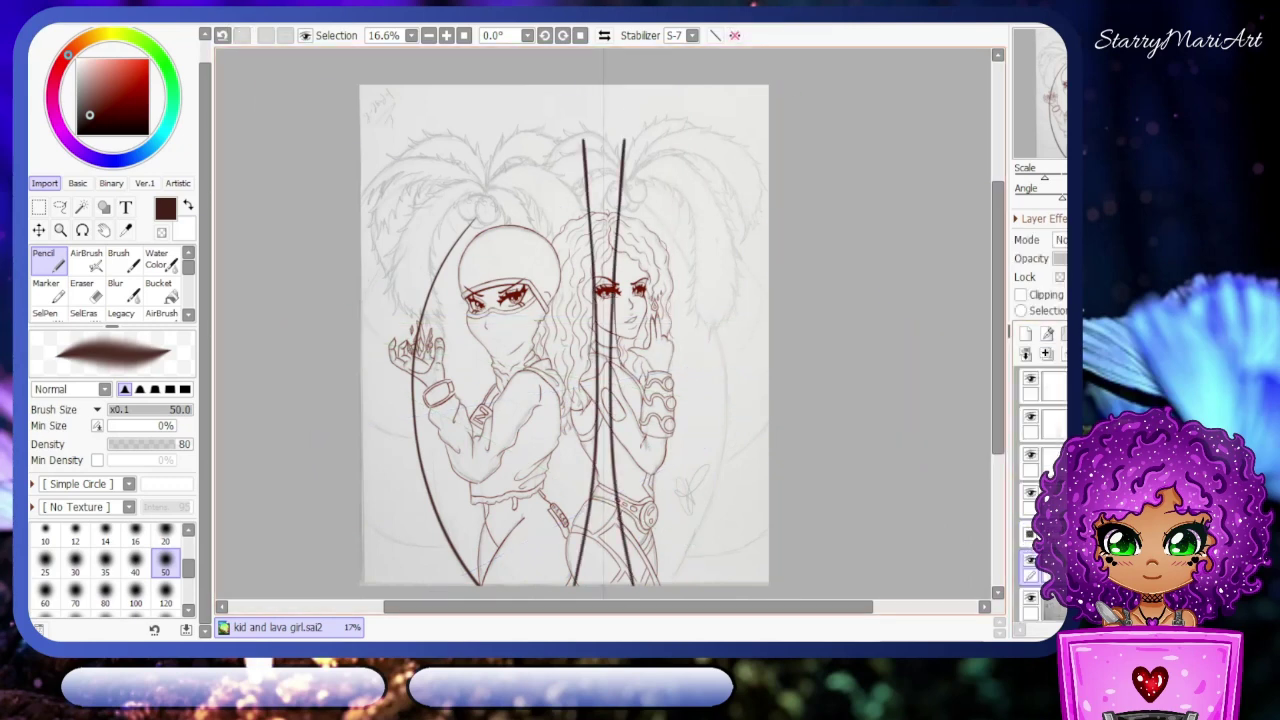
key("ctrl+z")
key("ctrl+y")
key("ctrl+z")
key("ctrl+y")
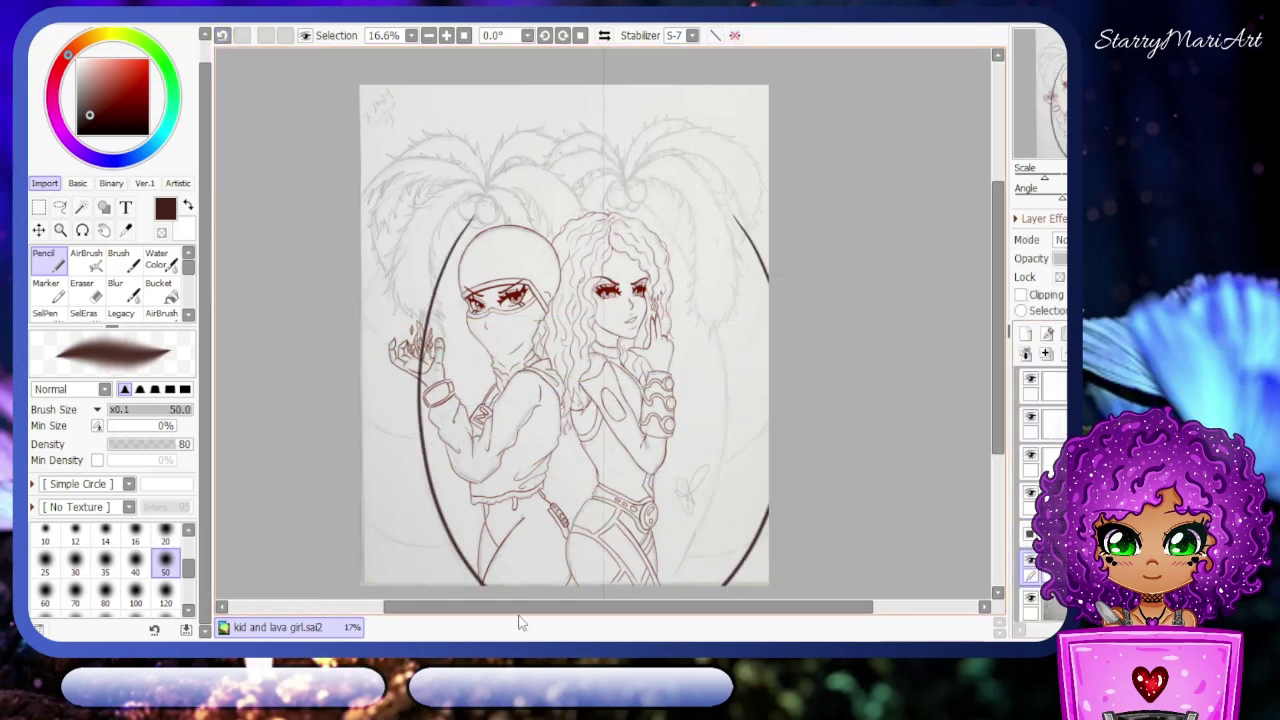
- Try lassoing the mirrored trunk curve beside the curly-haired girl and moving it inward to match the sketch, and undo it
key("l")
left_click_drag(770, 230, 790, 350)
key("v")
left_click_drag(790, 266, 743, 266)
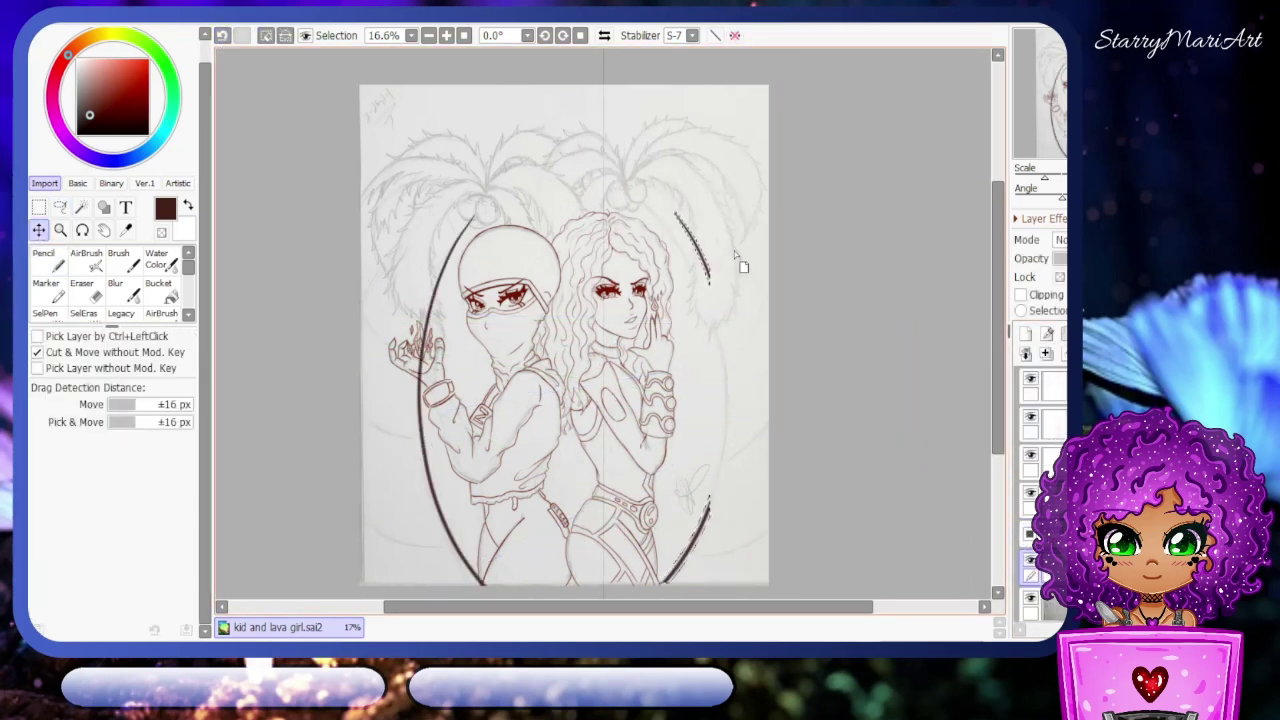
key("ctrl+z")
- Clear the selection and ink both palm trunk outlines freehand in very dark red with the Pencil at size 50
key("n")
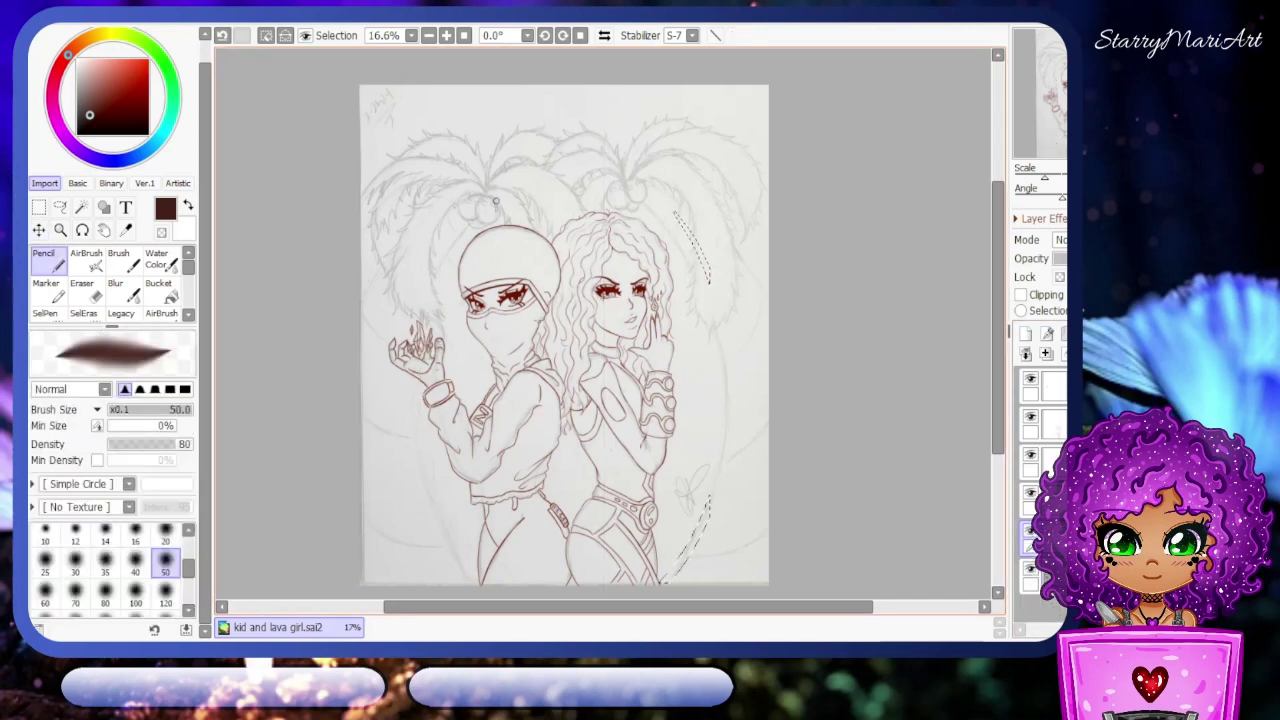
left_click(563, 184, "alt")
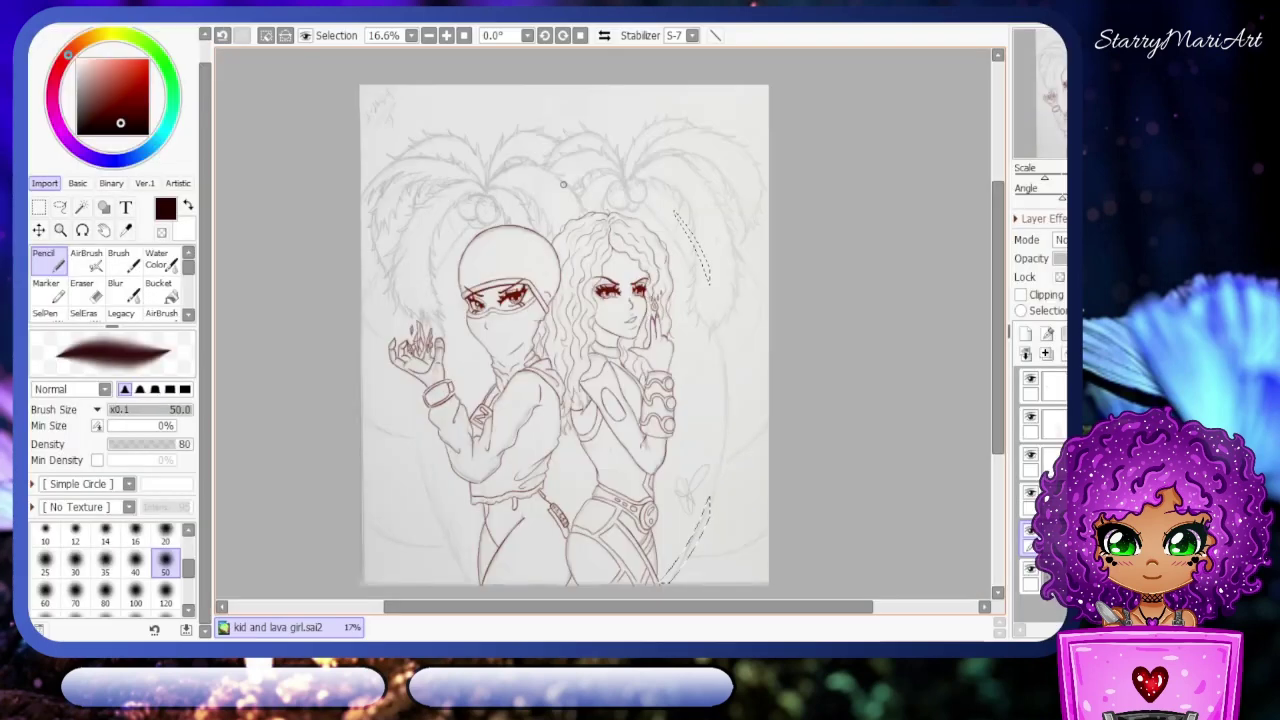
key("ctrl+z")
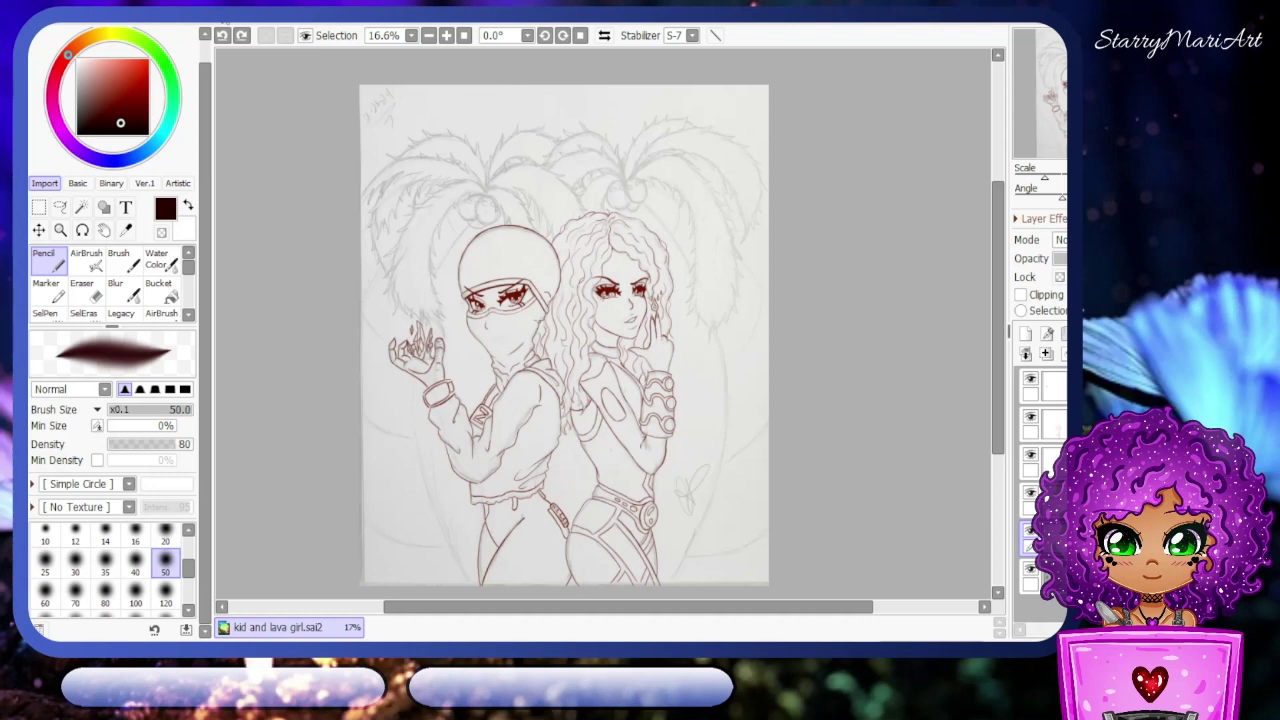
left_click_drag(470, 222, 482, 585)
left_click_drag(645, 200, 660, 585)
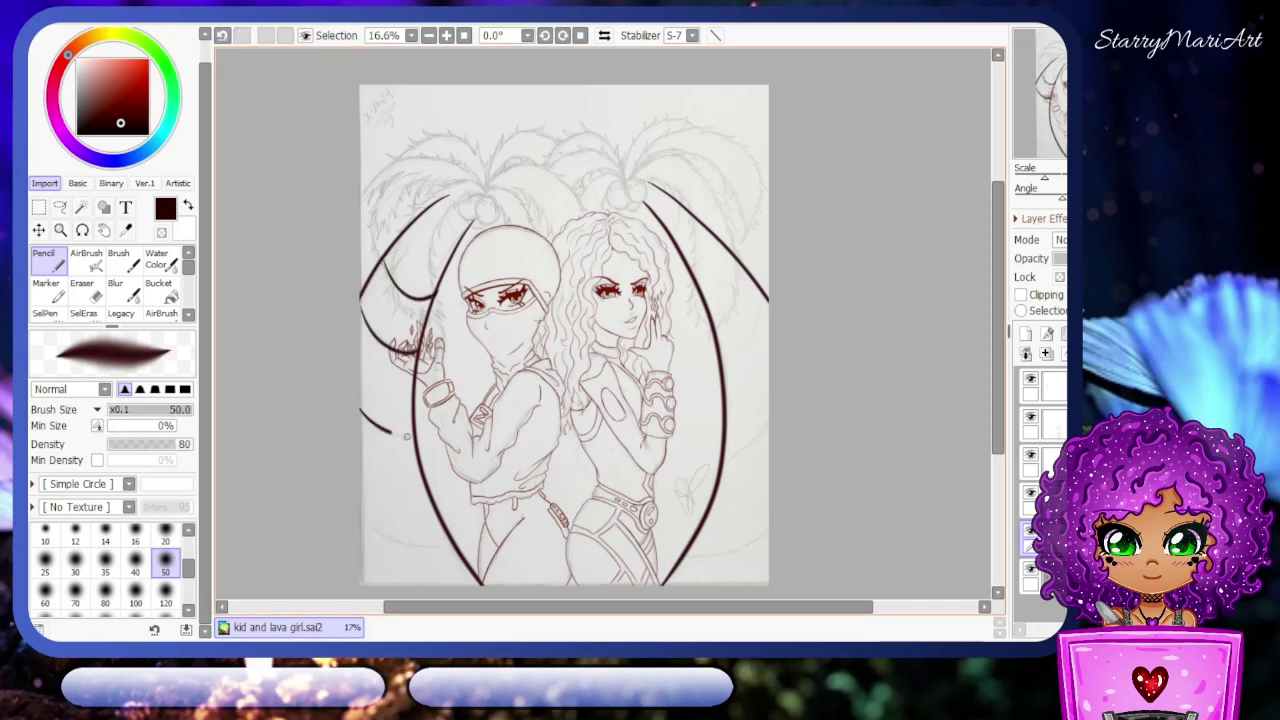
- Draw curved segment lines across both palm trunks, following the sketch
left_click_drag(360, 522, 450, 545)
left_click_drag(676, 206, 679, 238)
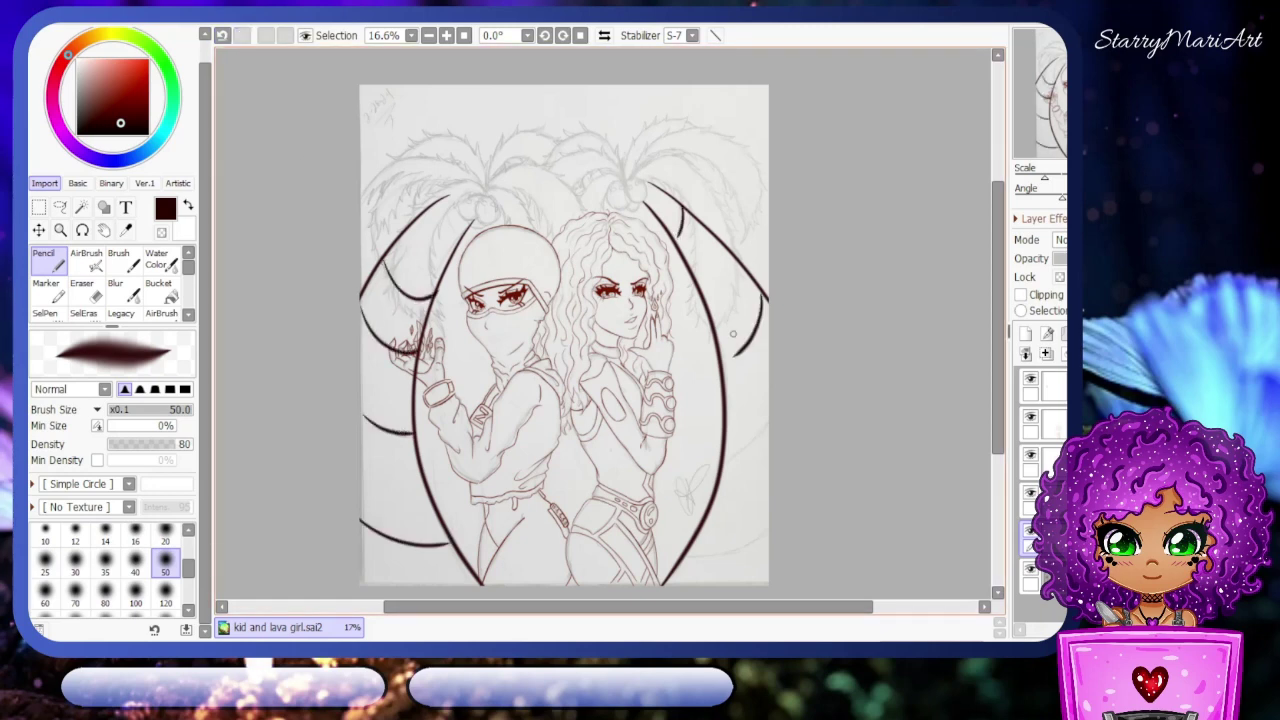
left_click_drag(766, 415, 724, 465)
left_click_drag(682, 558, 768, 533)
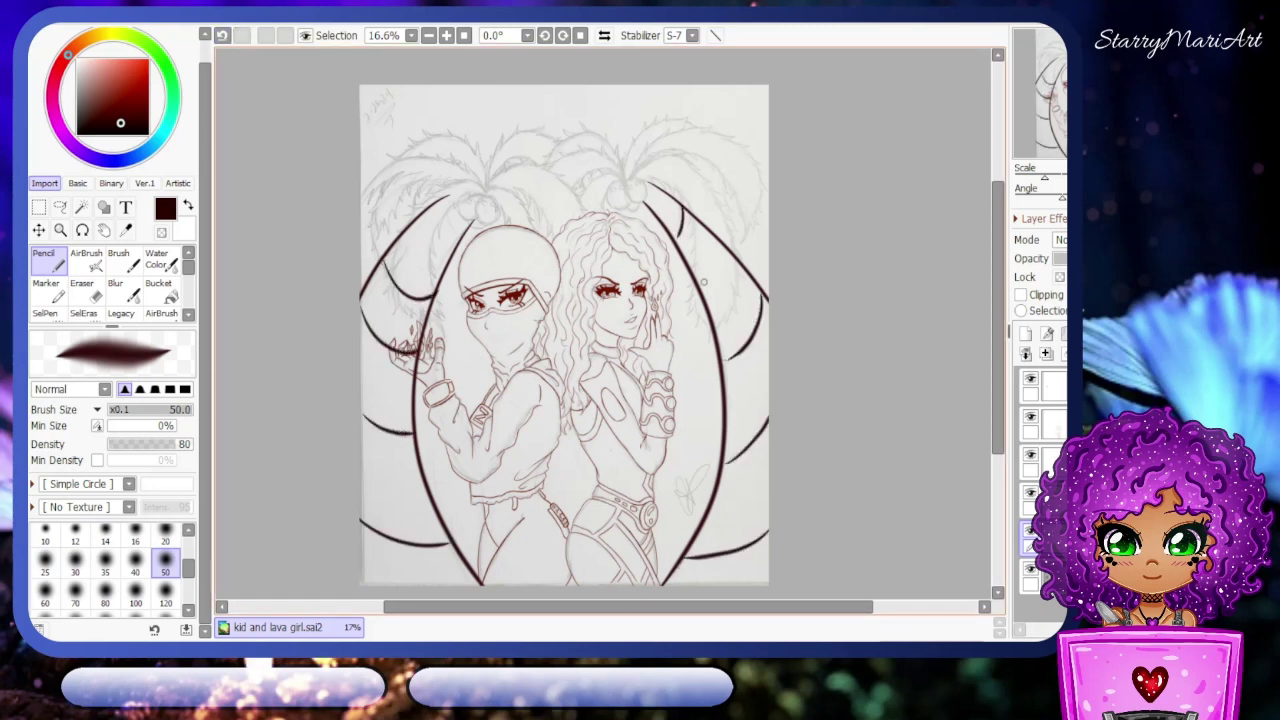
- Outline the coconuts above the masked figure in dark brown with the Pencil at size 20
scroll(455, 322, "up", 4)
key("e")
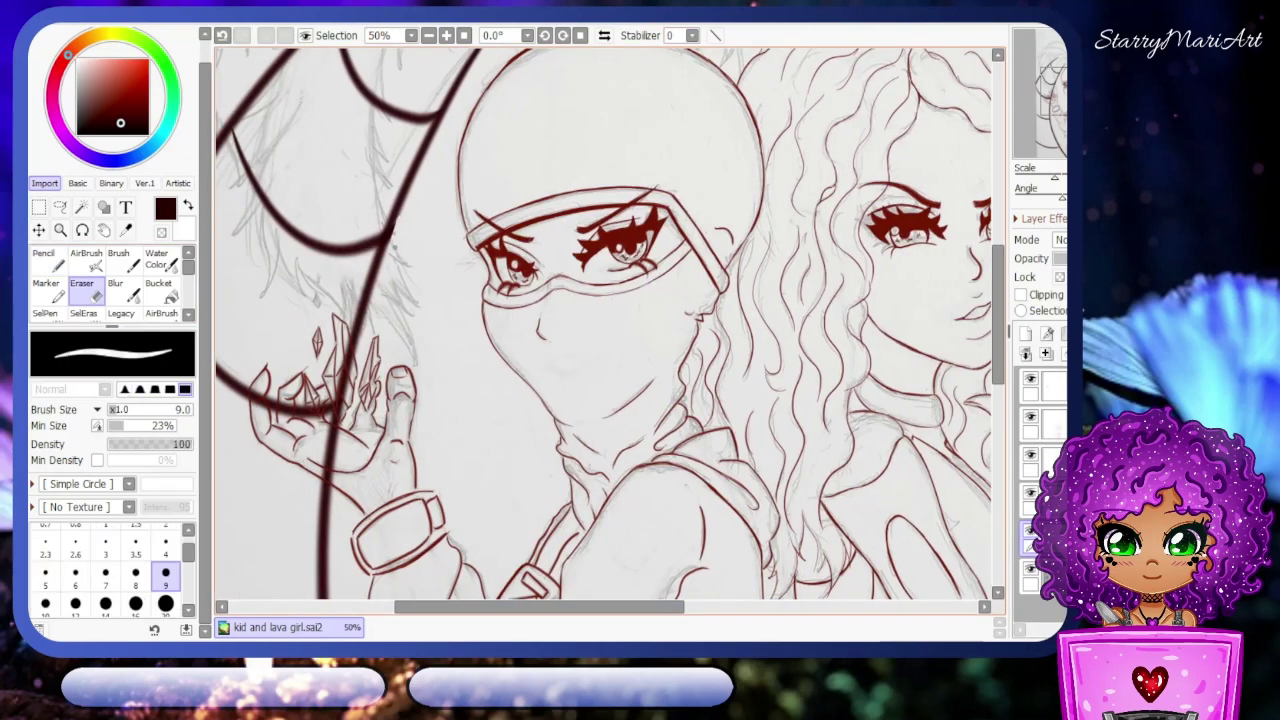
scroll(610, 320, "down", 4)
scroll(560, 330, "up", 4)
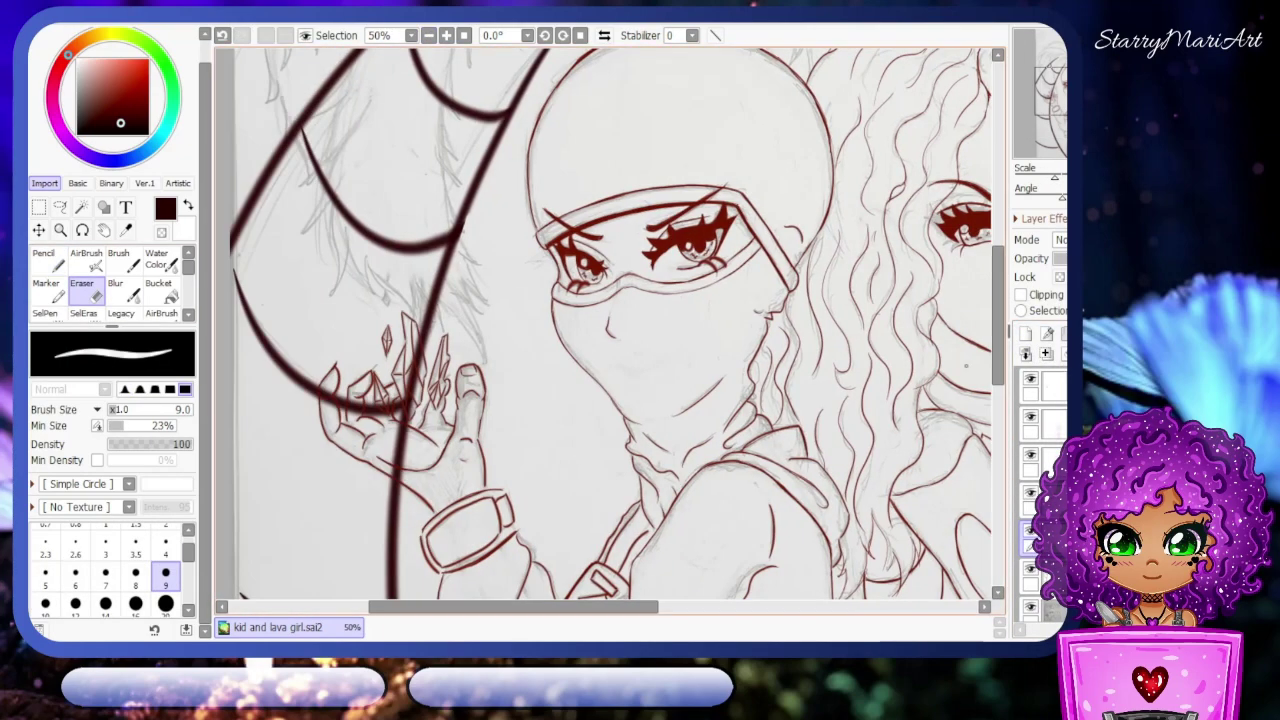
scroll(610, 320, "up", 5)
key("n")
left_click_drag(560, 200, 578, 282)
left_click_drag(590, 228, 657, 270)
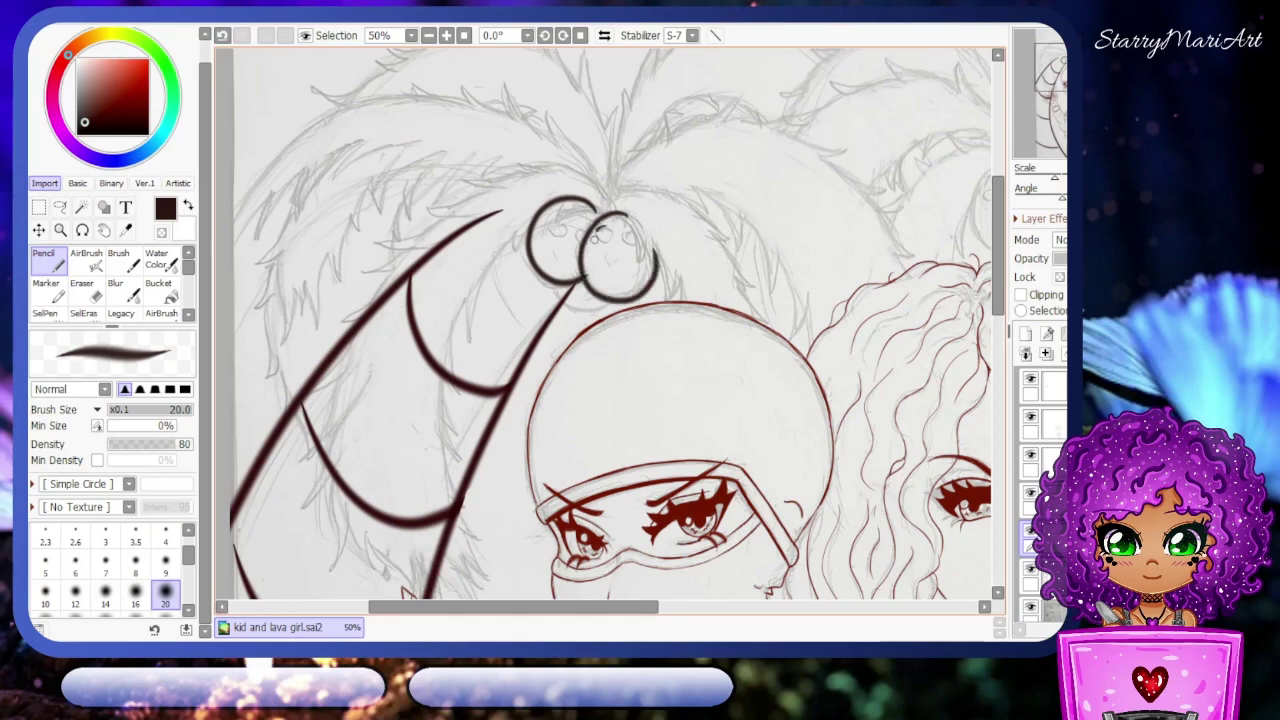
- Outline the coconuts on the palm above the curly-haired girl, including the small oval marks
scroll(603, 330, "right", 5)
left_click_drag(770, 158, 712, 183)
scroll(610, 320, "down", 3)
scroll(610, 320, "up", 2)
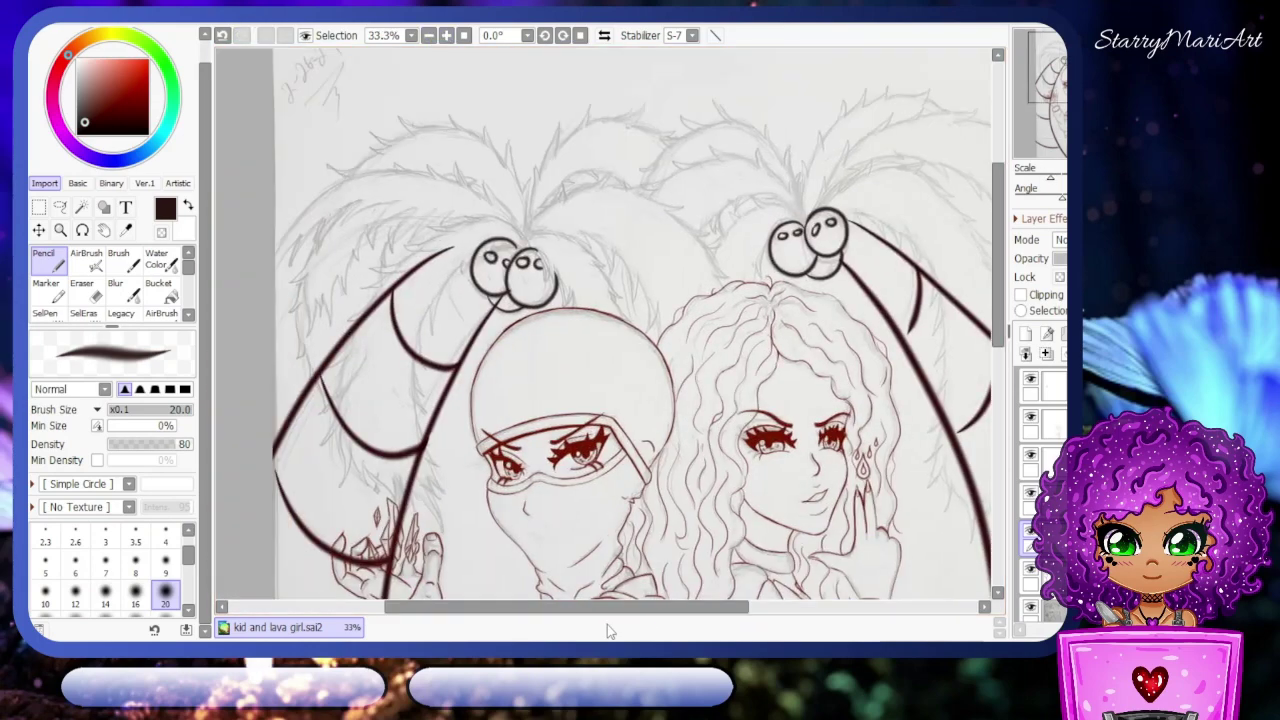
key("e")
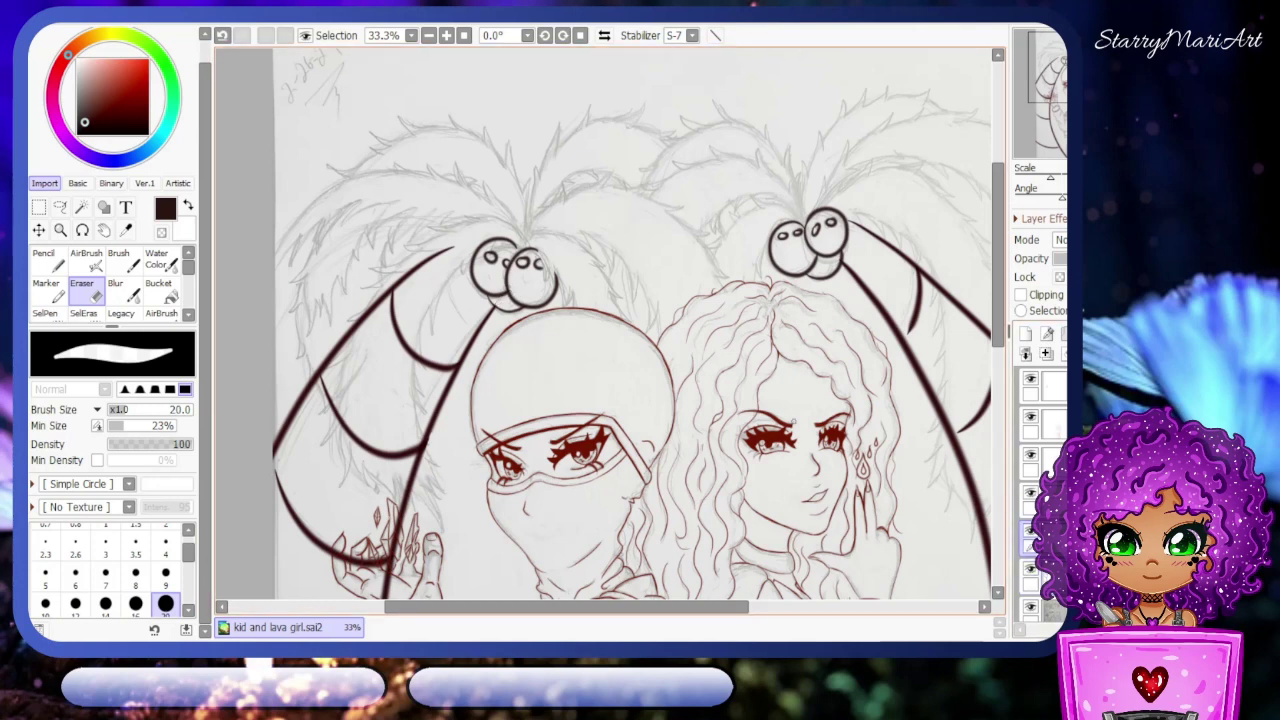
- Switch the Pencil to dark green and ink the jagged frond curving over the masked figure's head
key("n")
left_click(150, 99)
left_click_drag(530, 254, 548, 270)
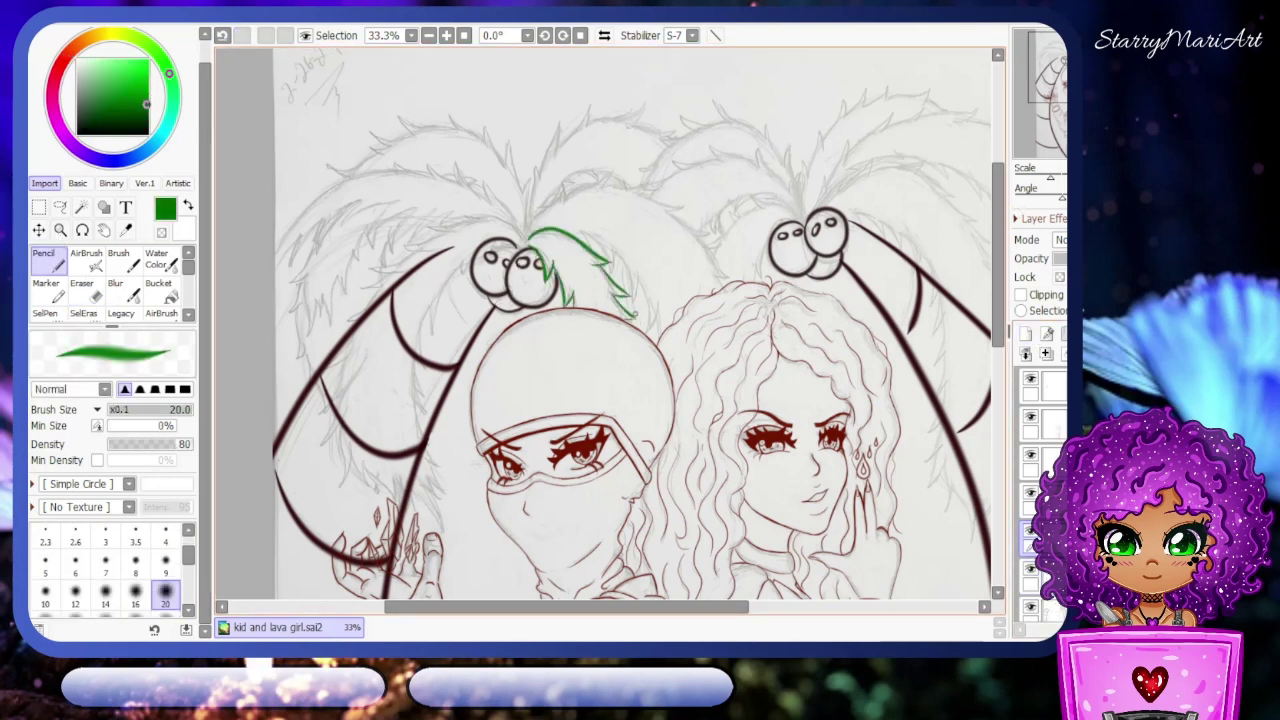
scroll(610, 320, "down", 3)
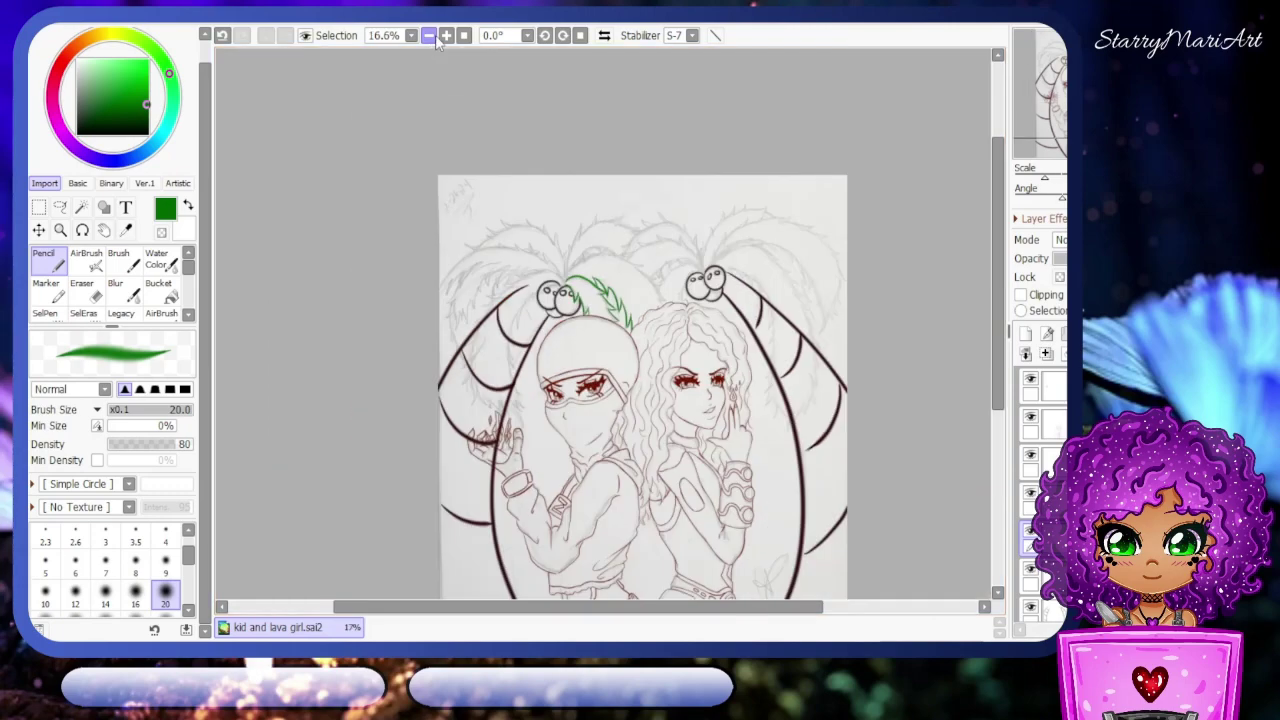
- Ink the long green frond drooping over the trunk beside the masked figure, down to the raised hand
left_click(447, 35)
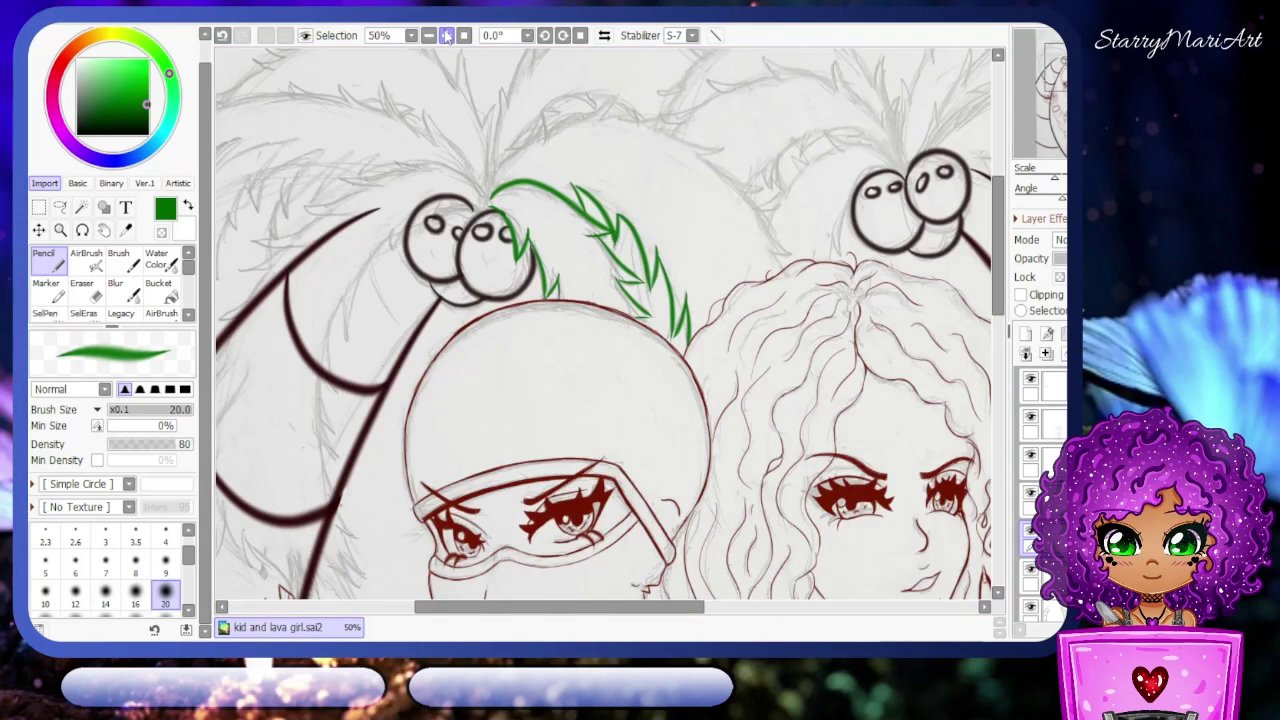
left_click(556, 38)
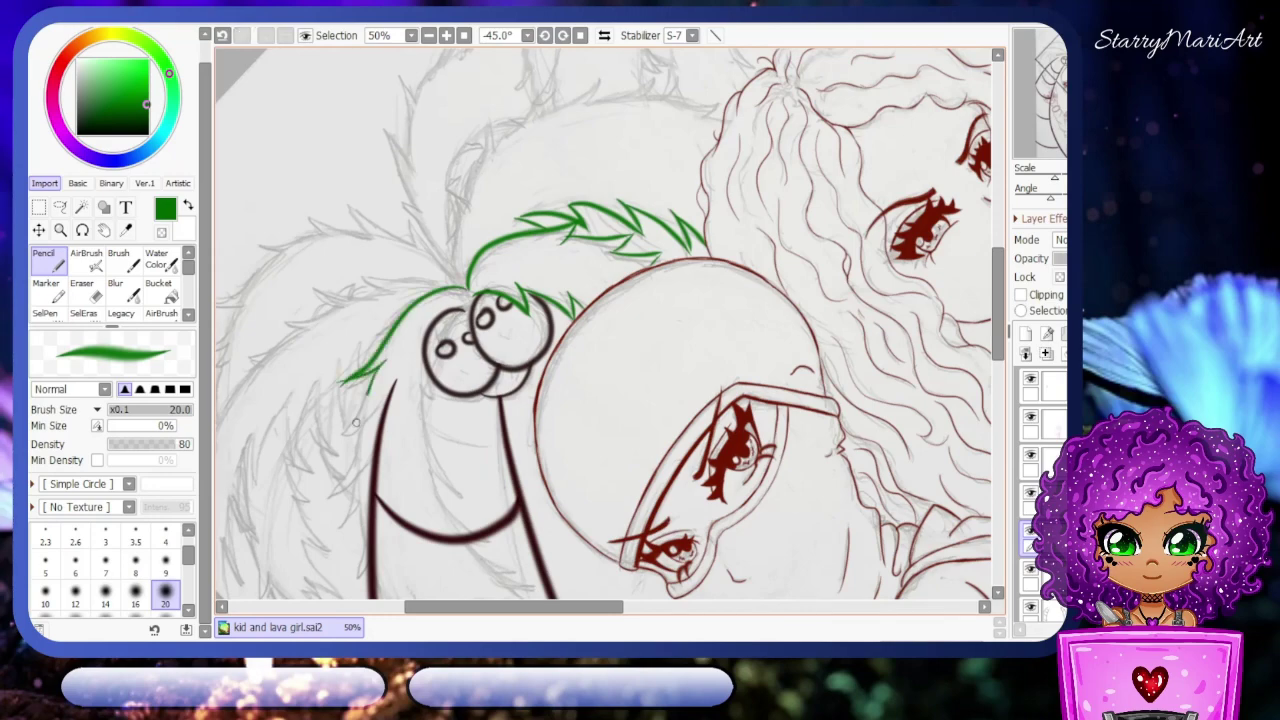
key("Home")
scroll(610, 320, "down", 1)
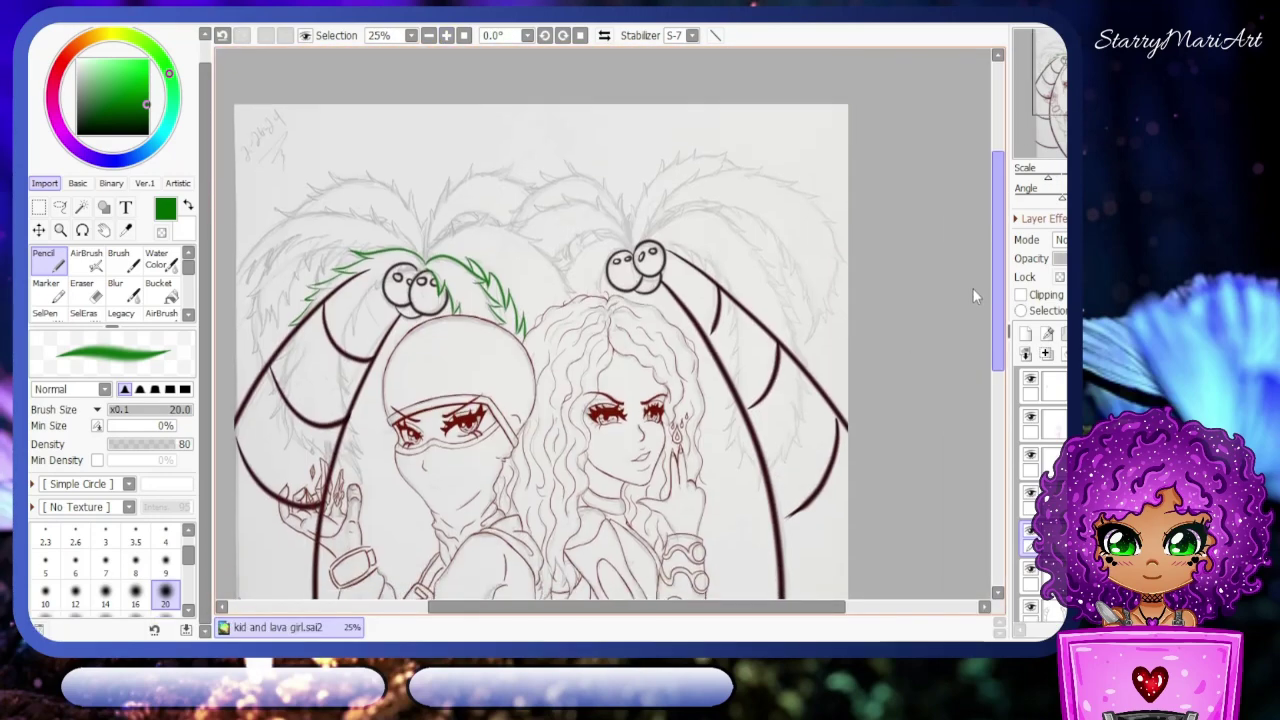
key("Delete")
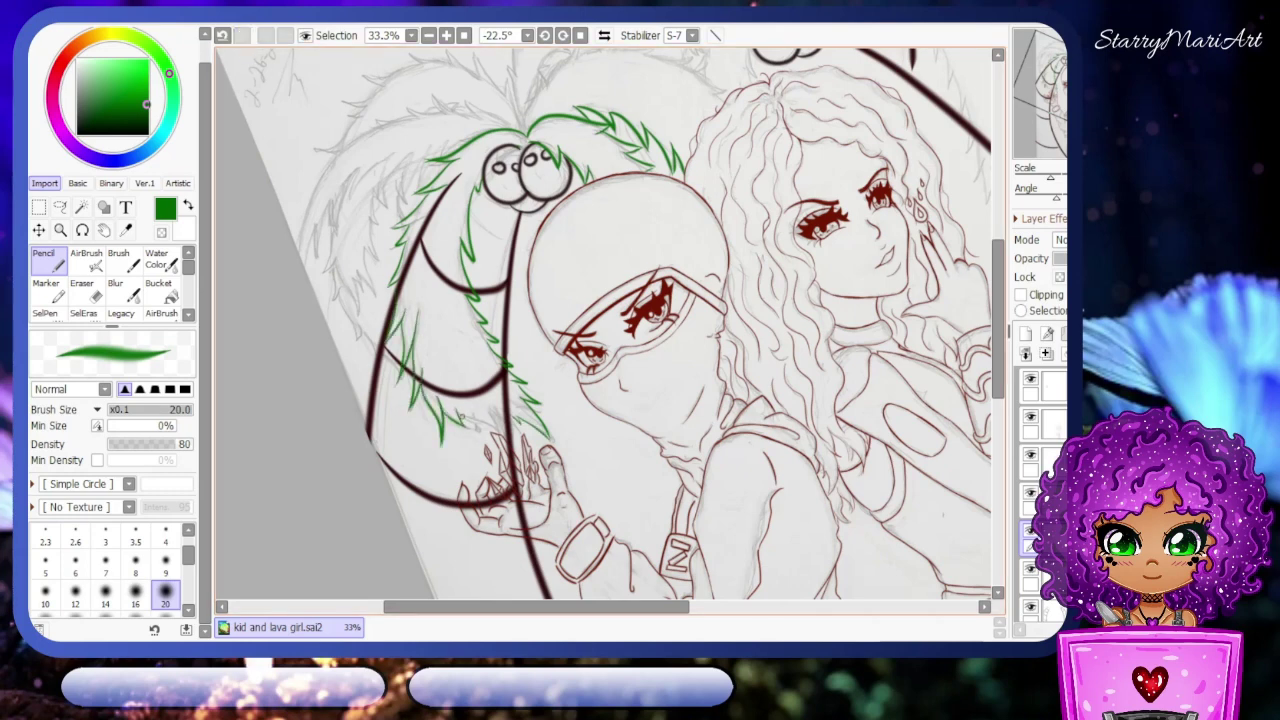
key("Home")
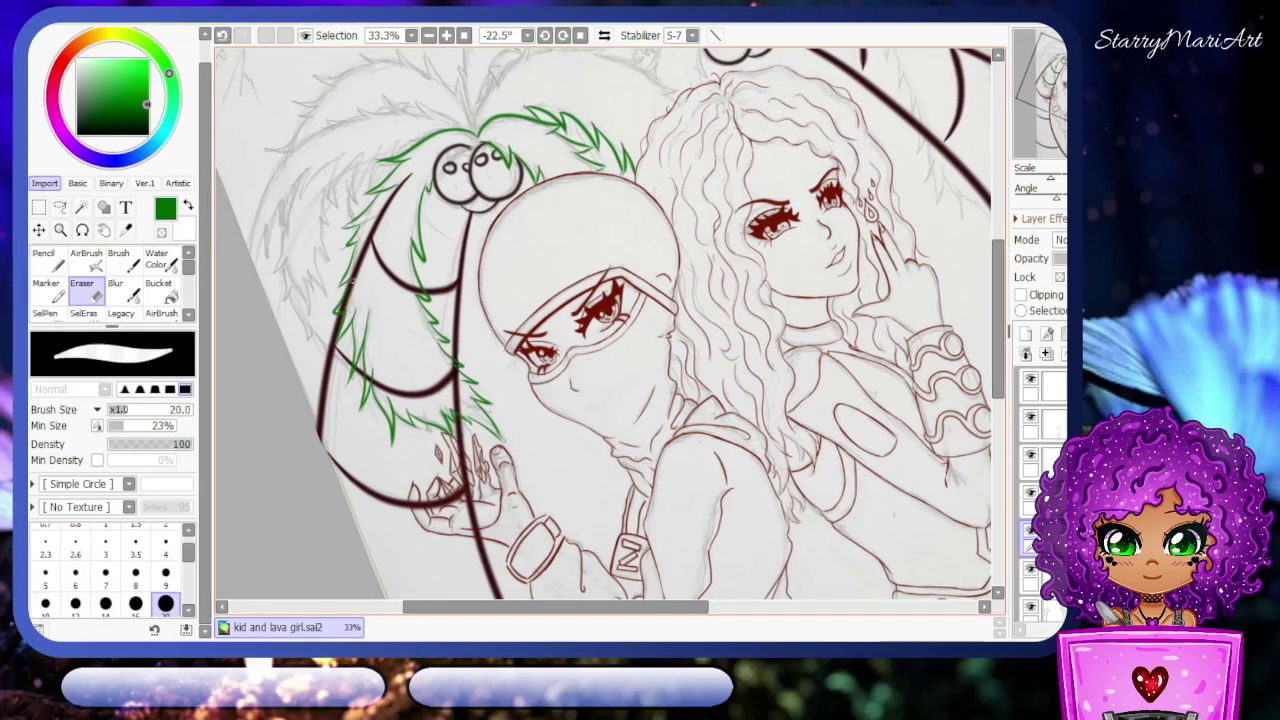
- Ink the lower green frond hanging along the trunk beside the curly-haired girl, using a mirrored and rotated view
left_click(604, 35)
key("Delete")
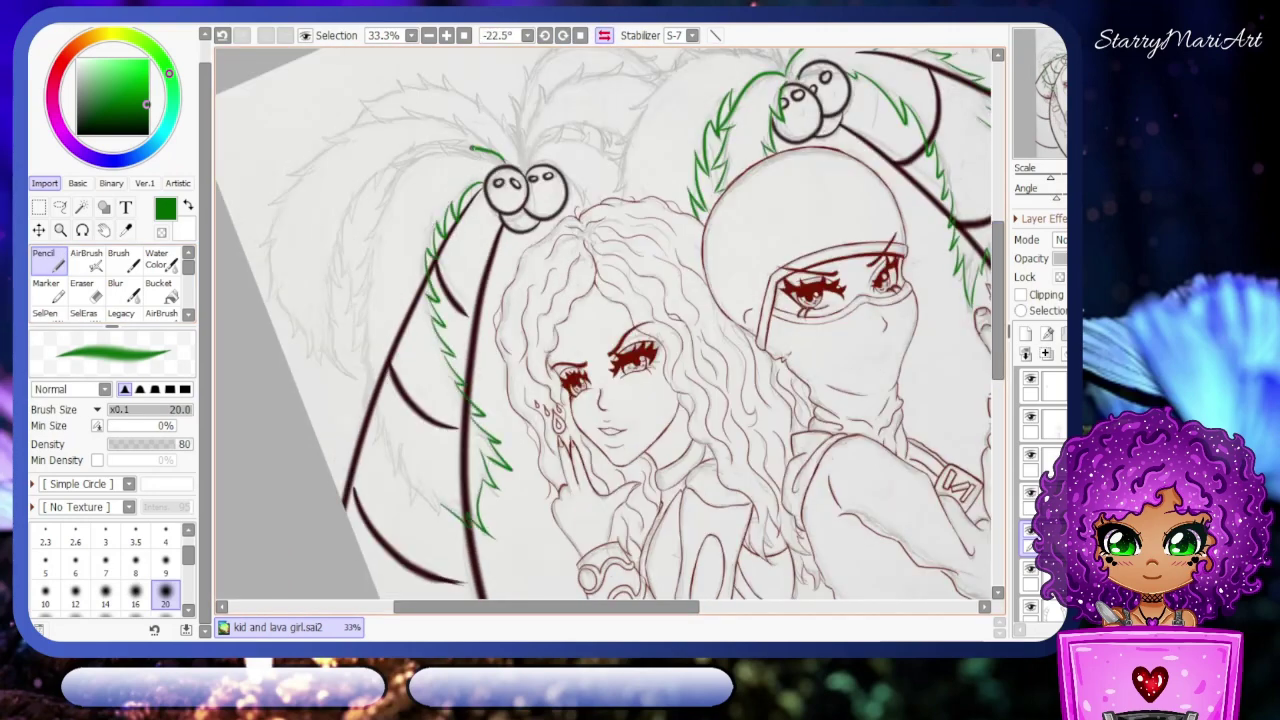
key("h")
key("End")
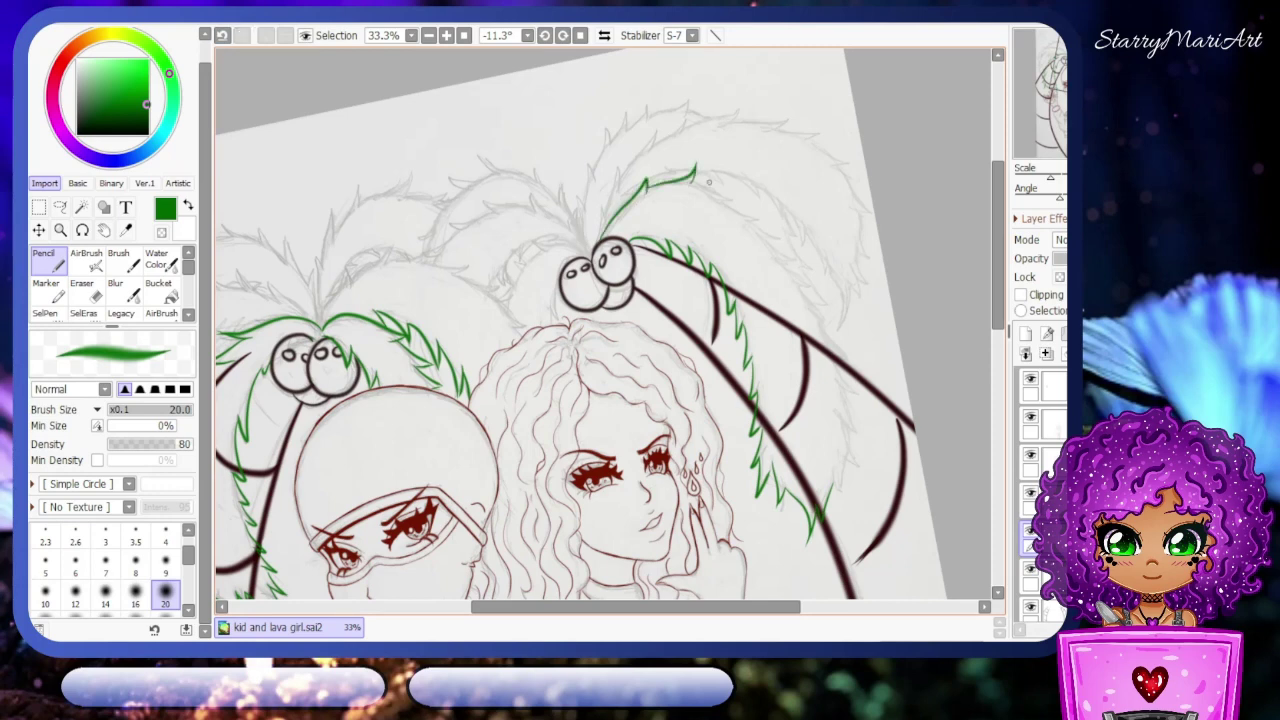
- Ink the next green frond arching outward above the trunk beside the curly-haired girl, with jagged leaf edges
key("h")
key("h")
key("End")
key("End")
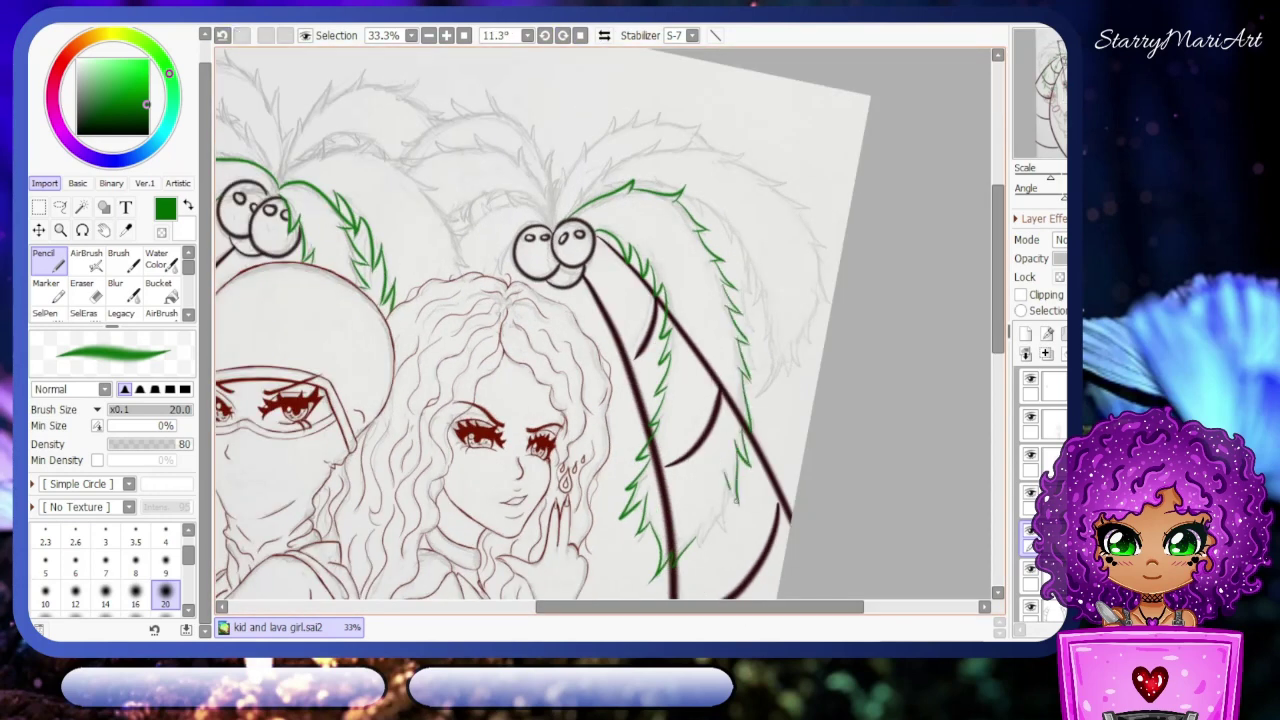
- Ink the jagged green frond arching from the masked figure's palm down toward the curly-haired girl's hair, including its underside
key("Delete")
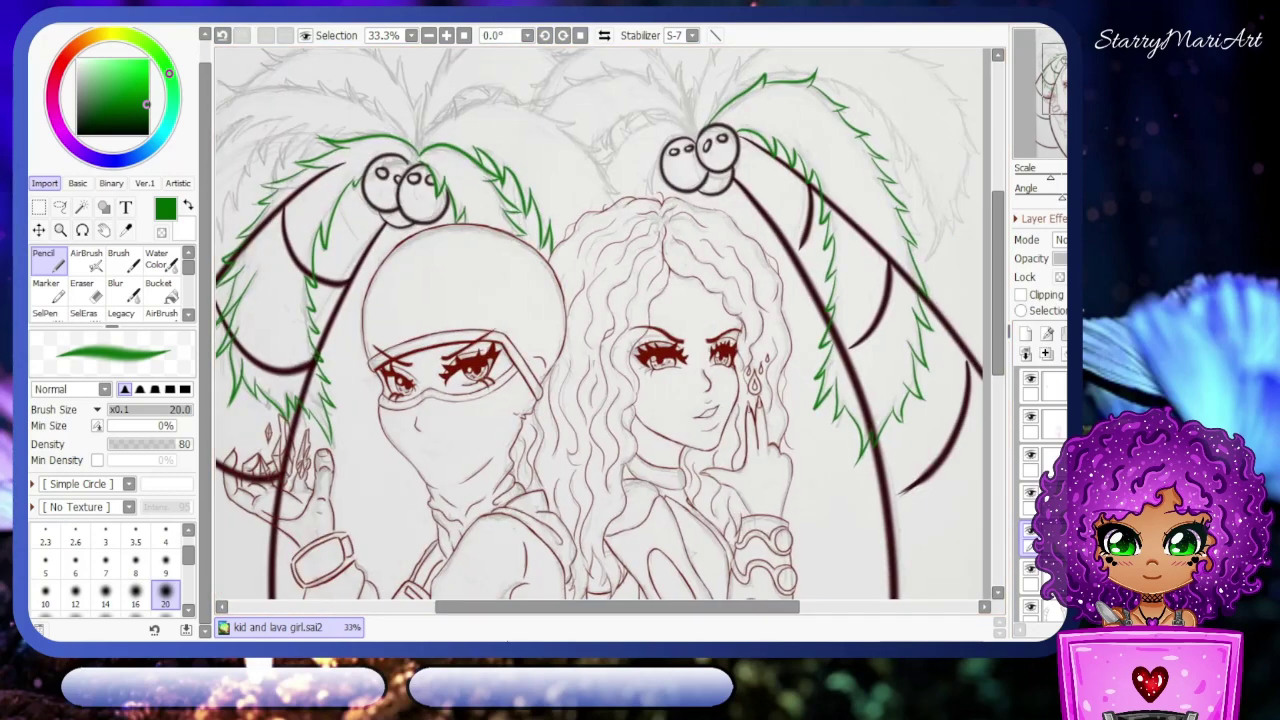
key("Delete")
key("Delete")
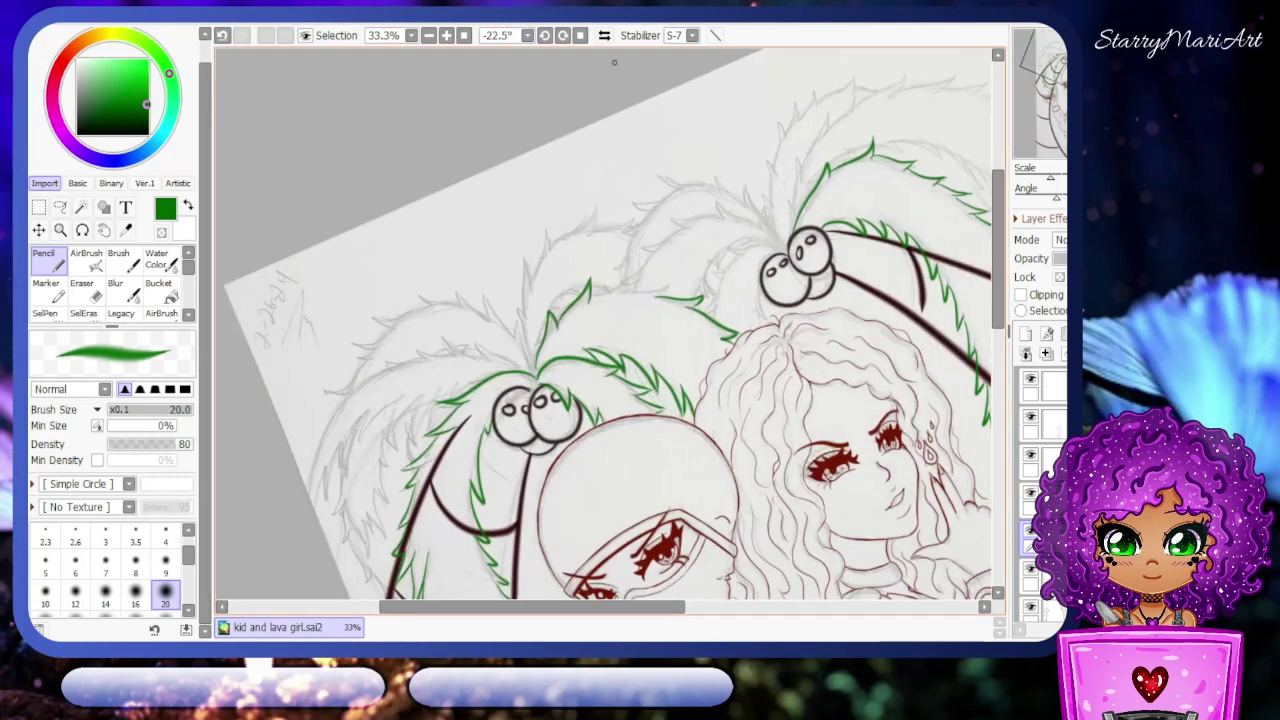
key("End")
key("End")
key("End")
key("End")
key("End")
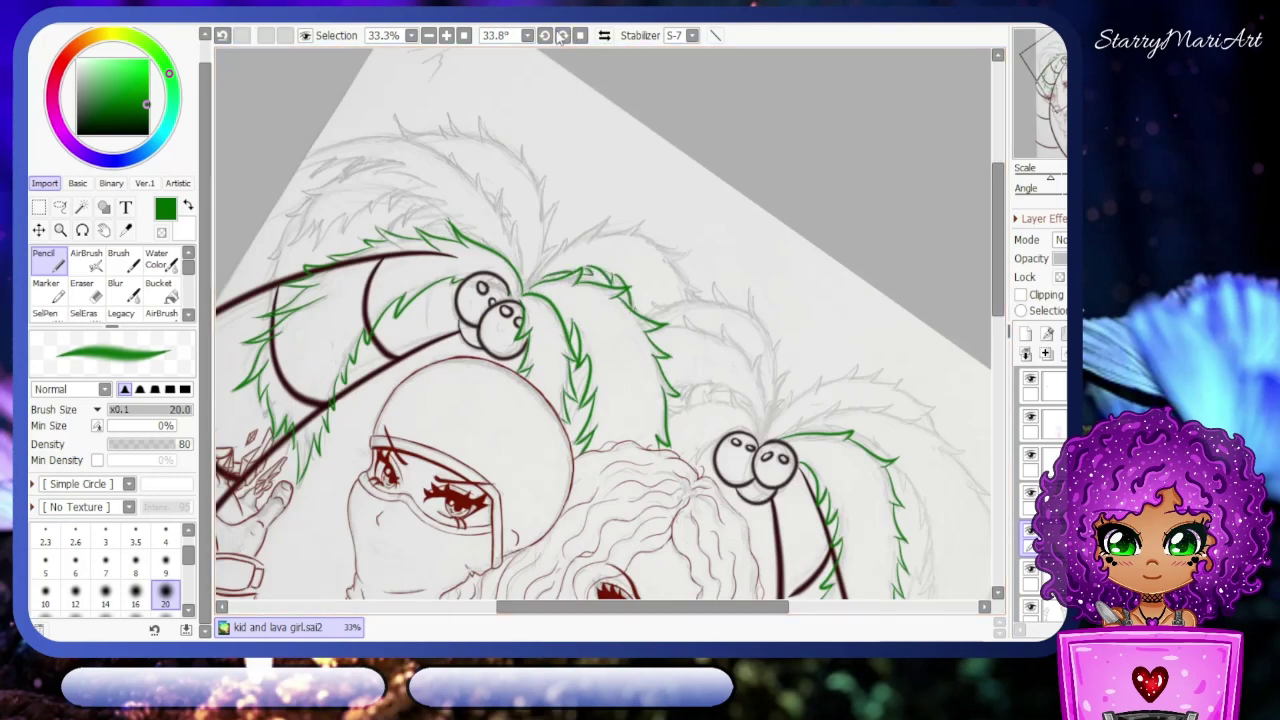
- Ink the upright frond rising from the masked figure's palm and the short drooping frond beside the coconuts above the curly-haired girl
key("Home")
key("Delete")
key("Delete")
key("Delete")
key("Delete")
key("Delete")
key("Delete")
key("End")
key("End")
key("End")
key("End")
key("End")
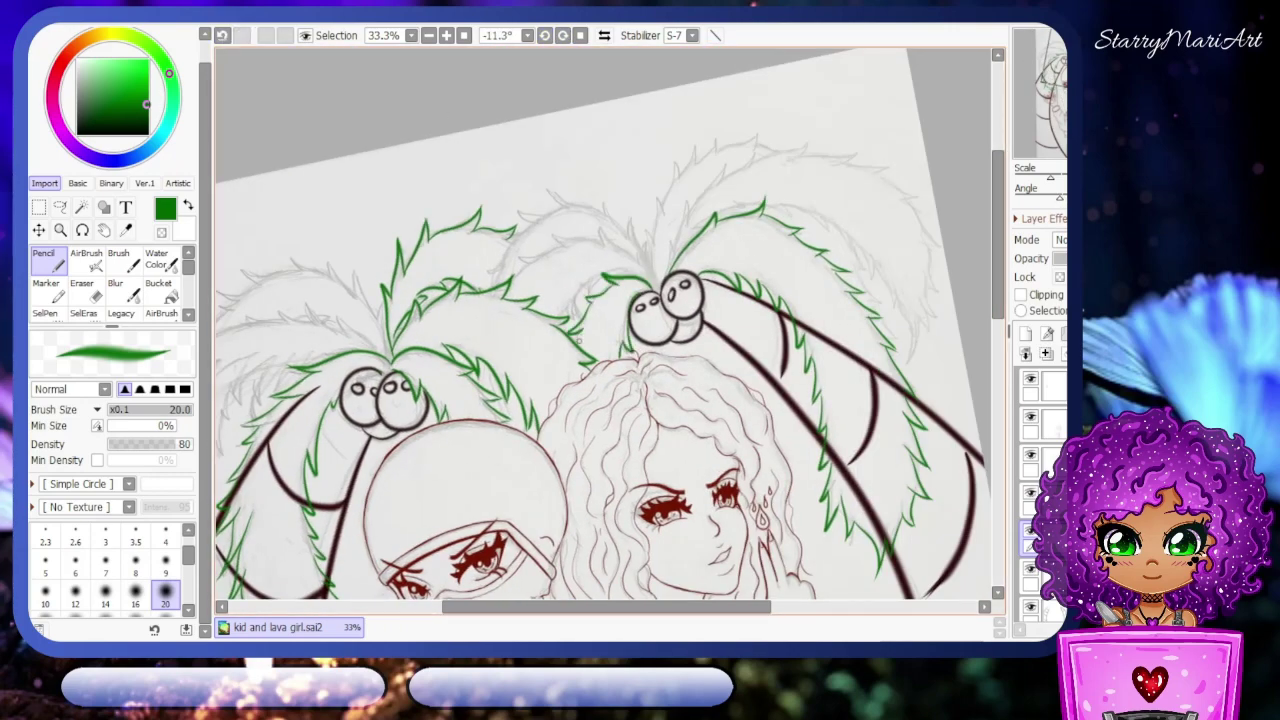
- Ink the large outermost frond of the curly-haired girl's palm and the jagged underside of the frond below it
key("alt+f")
key("Escape")
key("End")
key("End")
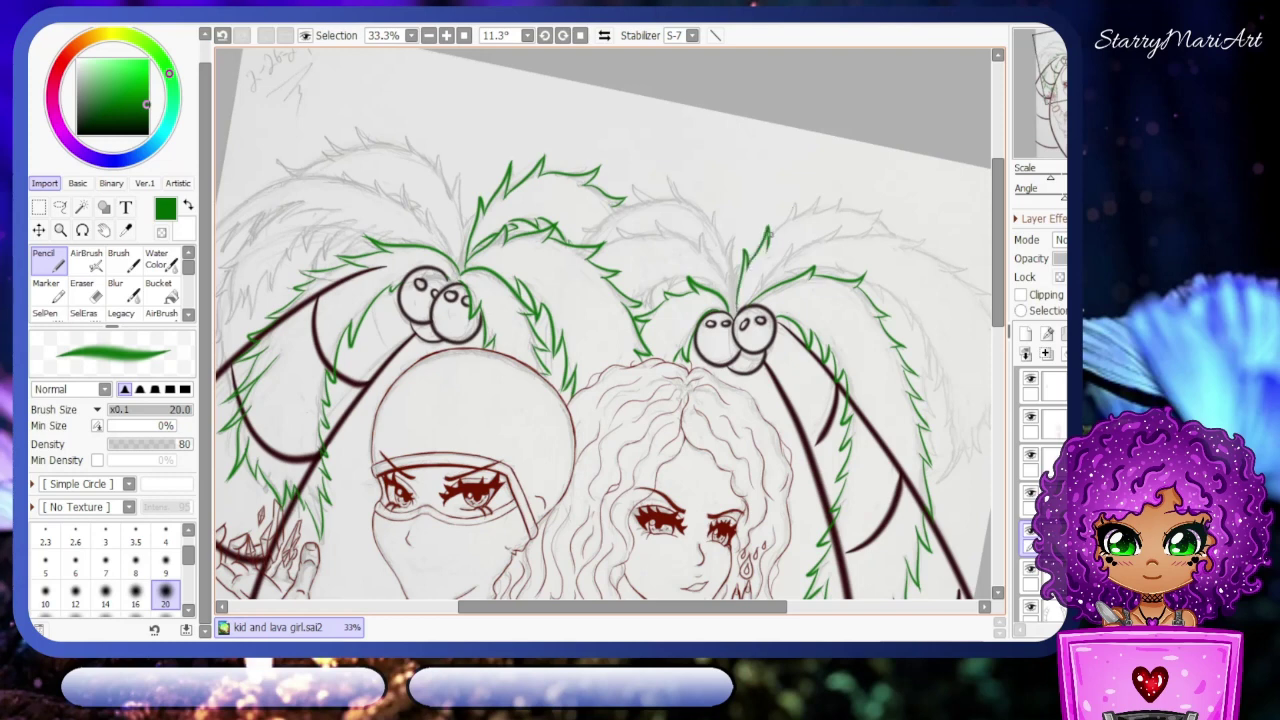
scroll(603, 323, "right", 5)
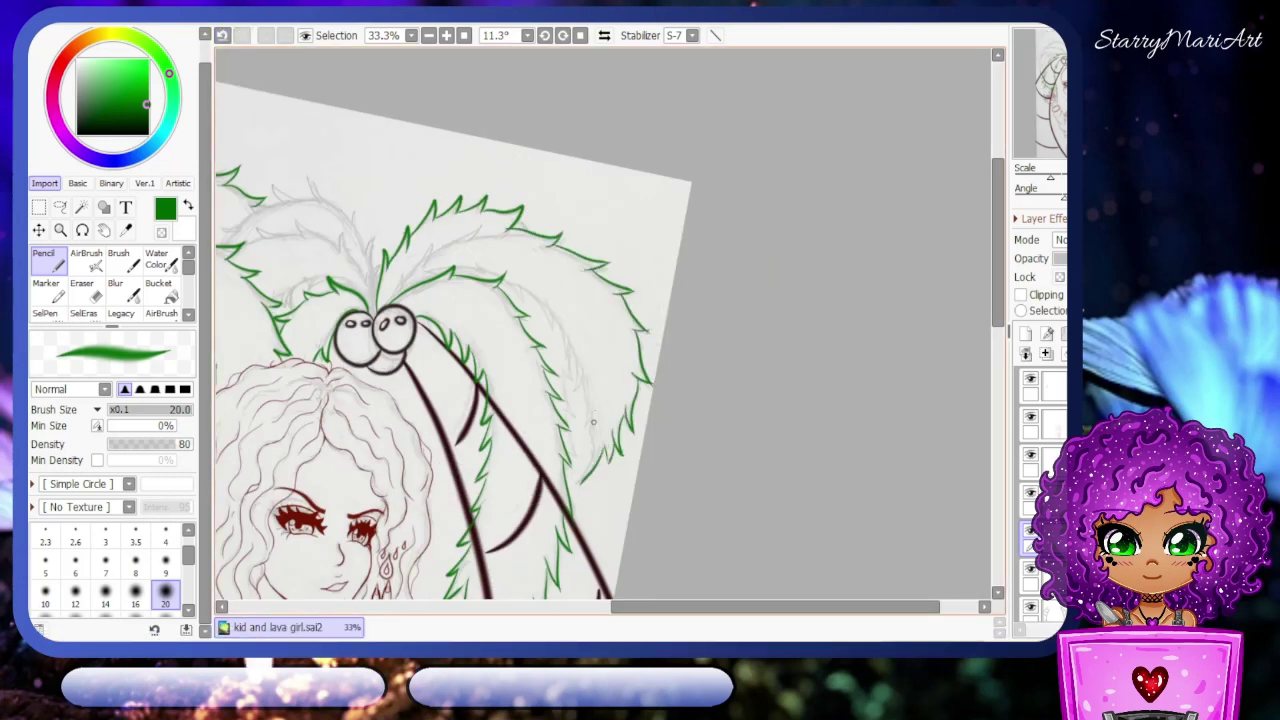
key("Delete")
key("Delete")
key("Delete")
key("Delete")
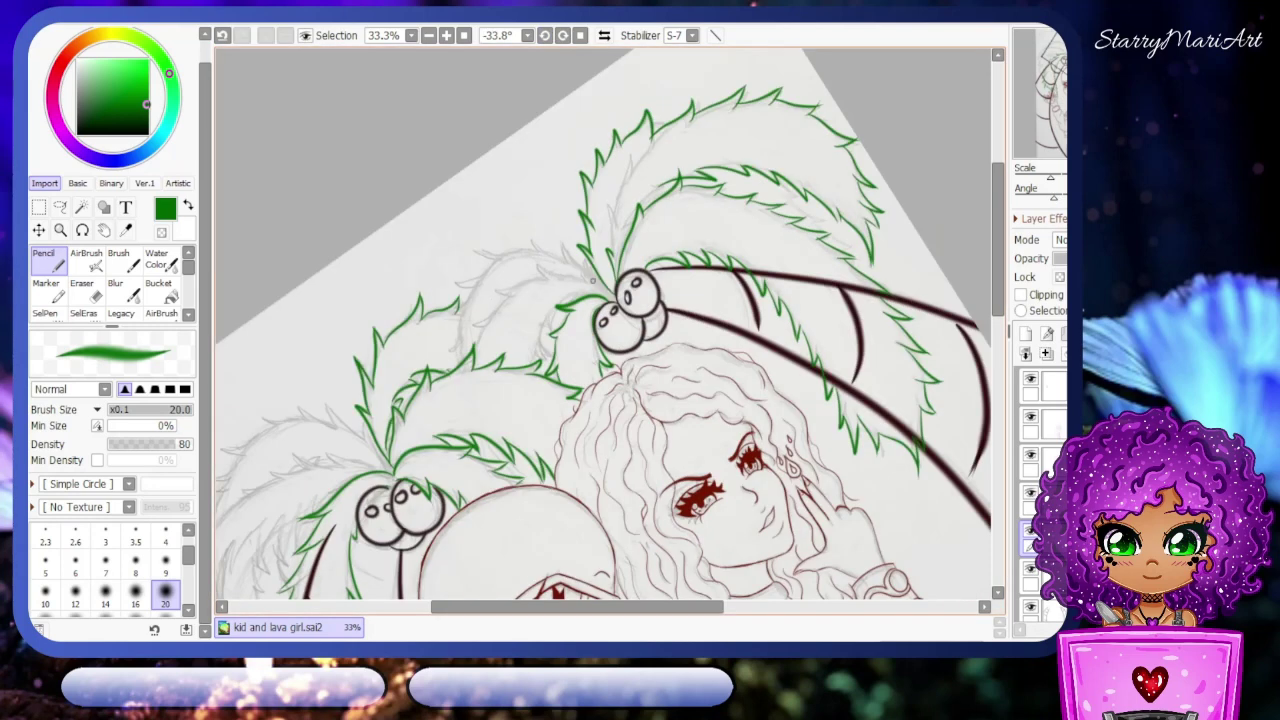
- Ink the underside of the girl's outermost palm frond and the fronds of her palm that lean toward the other tree
key("End")
key("End")
key("End")
key("End")
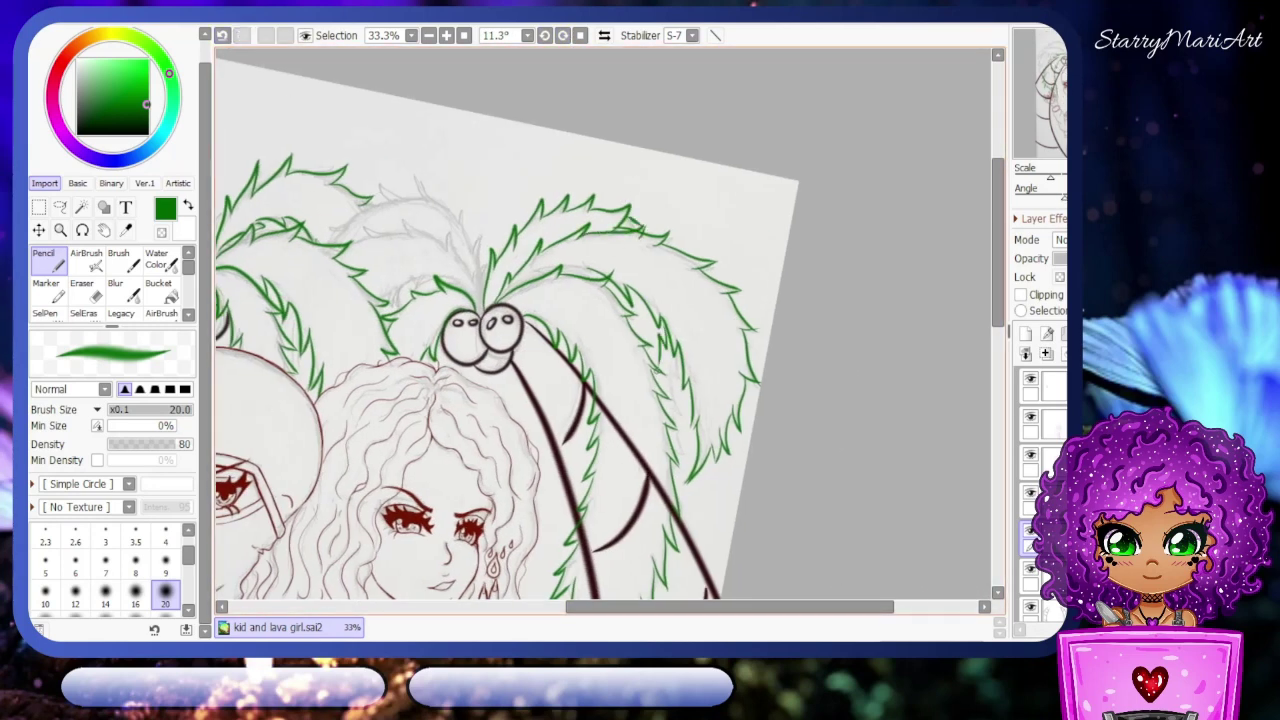
scroll(609, 322, "left", 2)
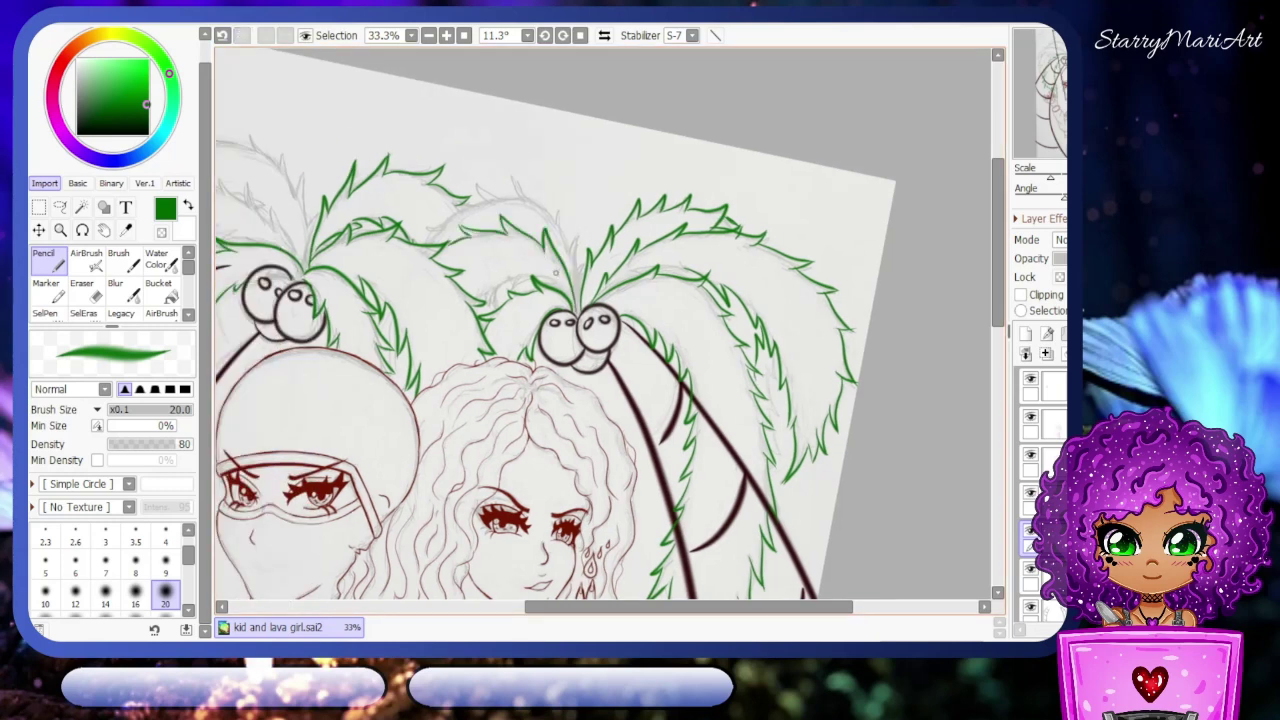
scroll(432, 226, "left", 4)
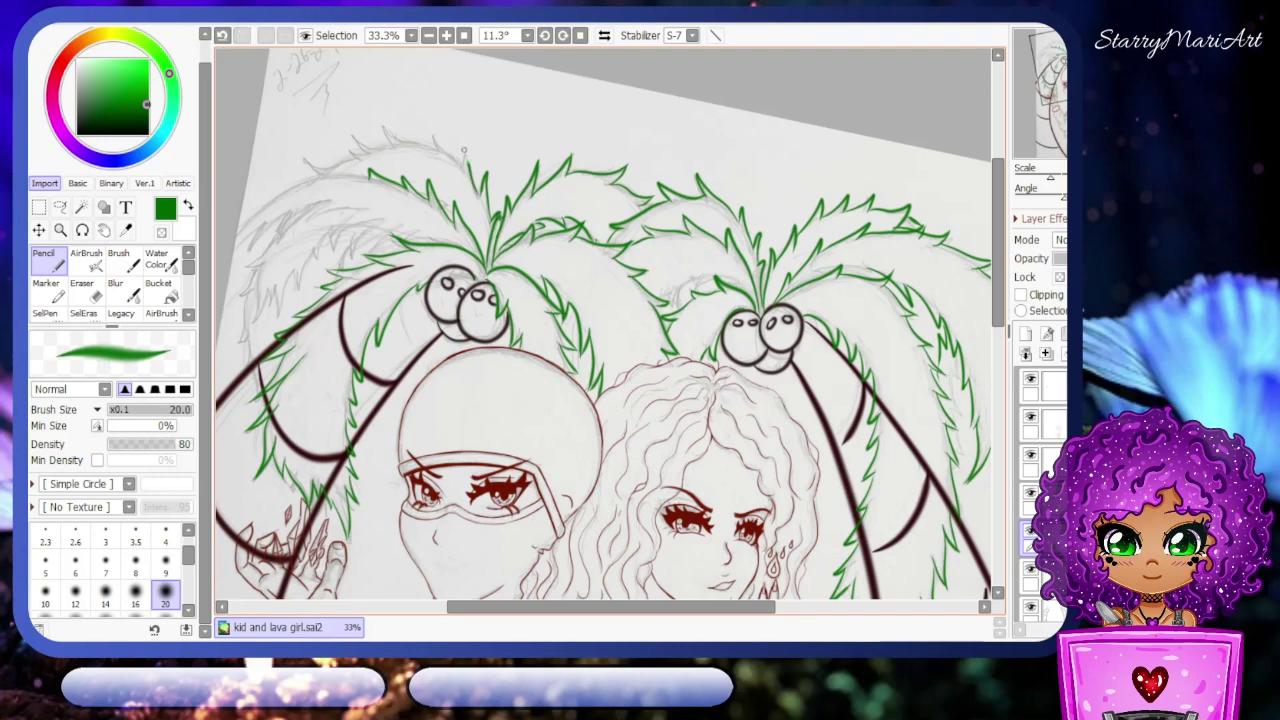
- Ink the remaining fronds on the outer side of the masked figure's palm, working in a mirrored view
key("h")
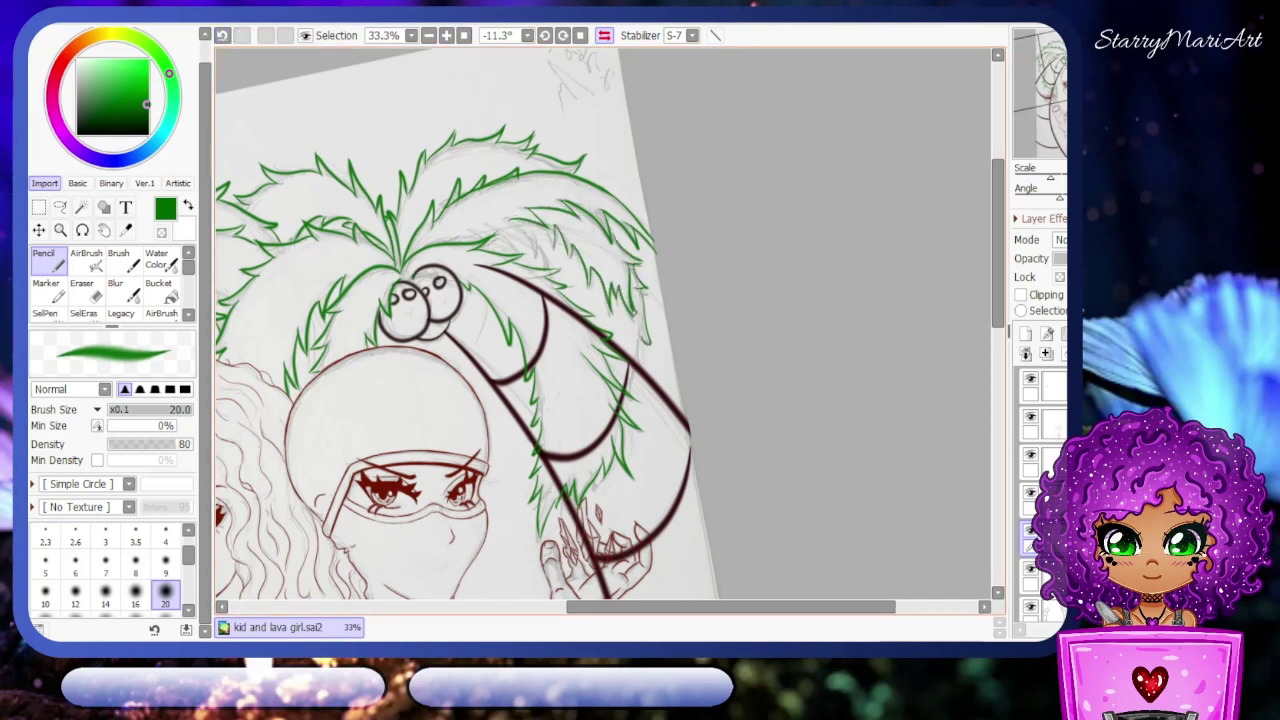
left_click_drag(643, 560, 688, 585)
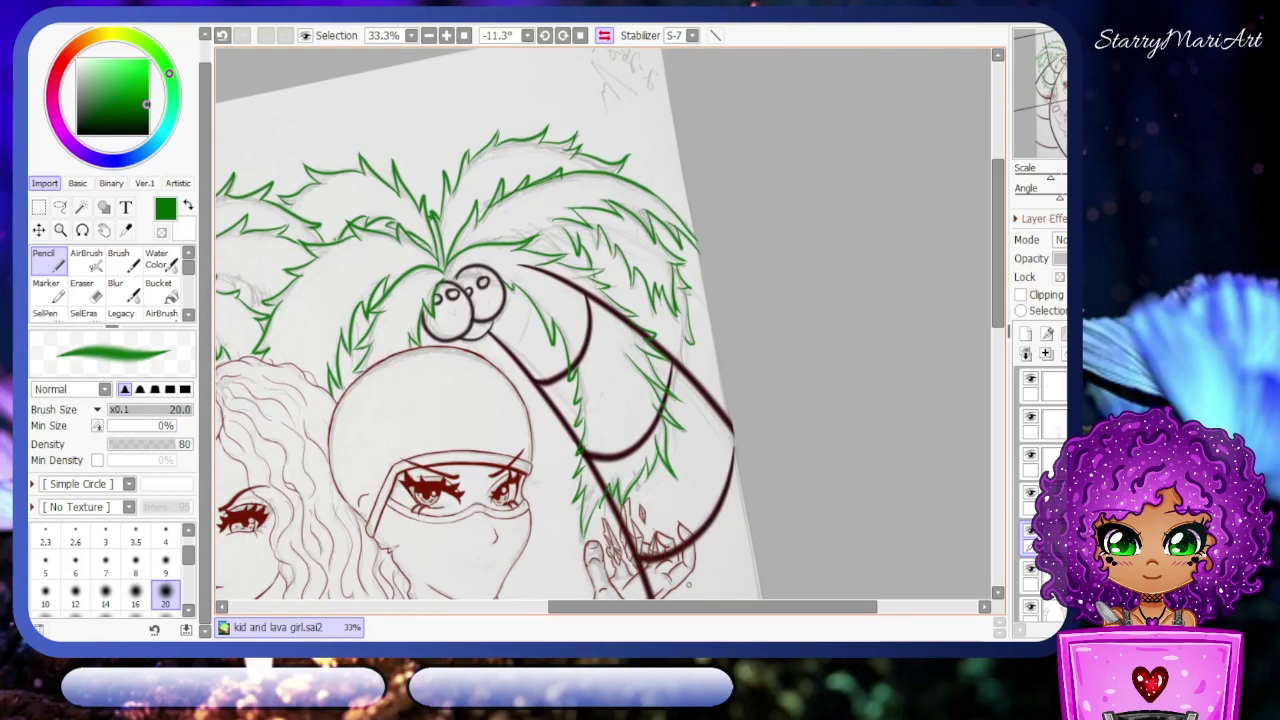
key("Home")
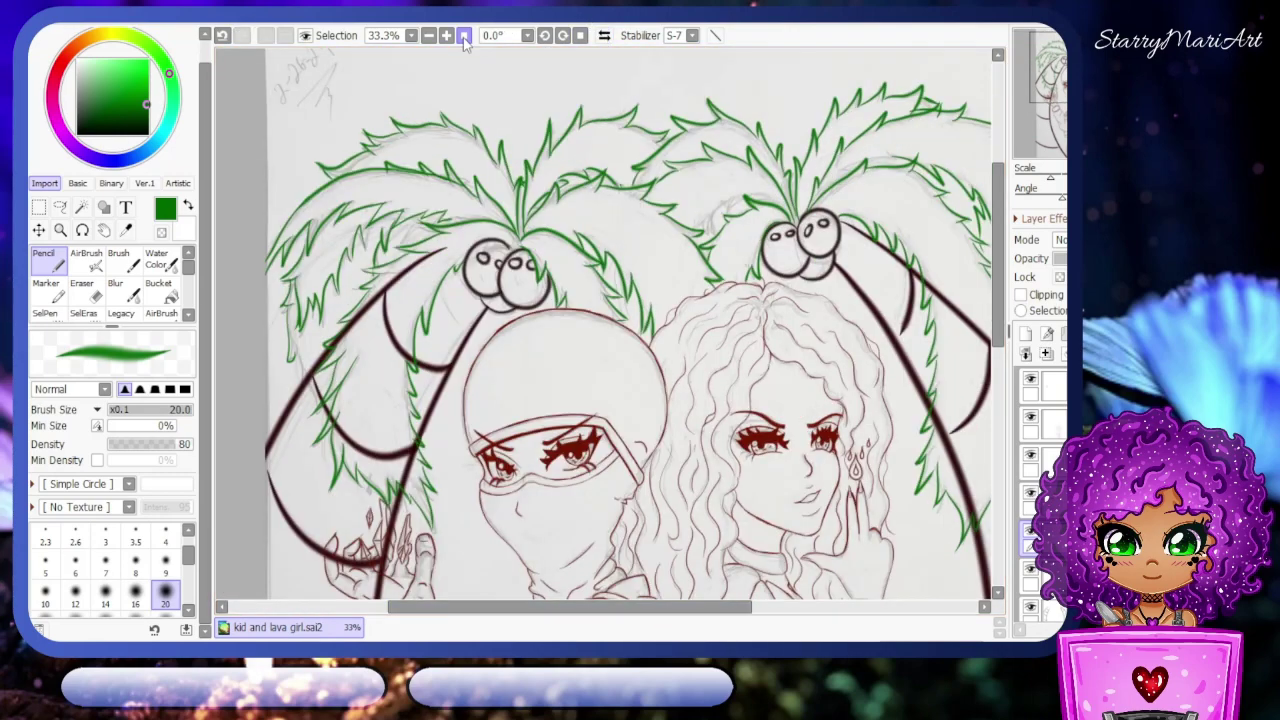
key("minus")
key("alt+f")
key("Escape")
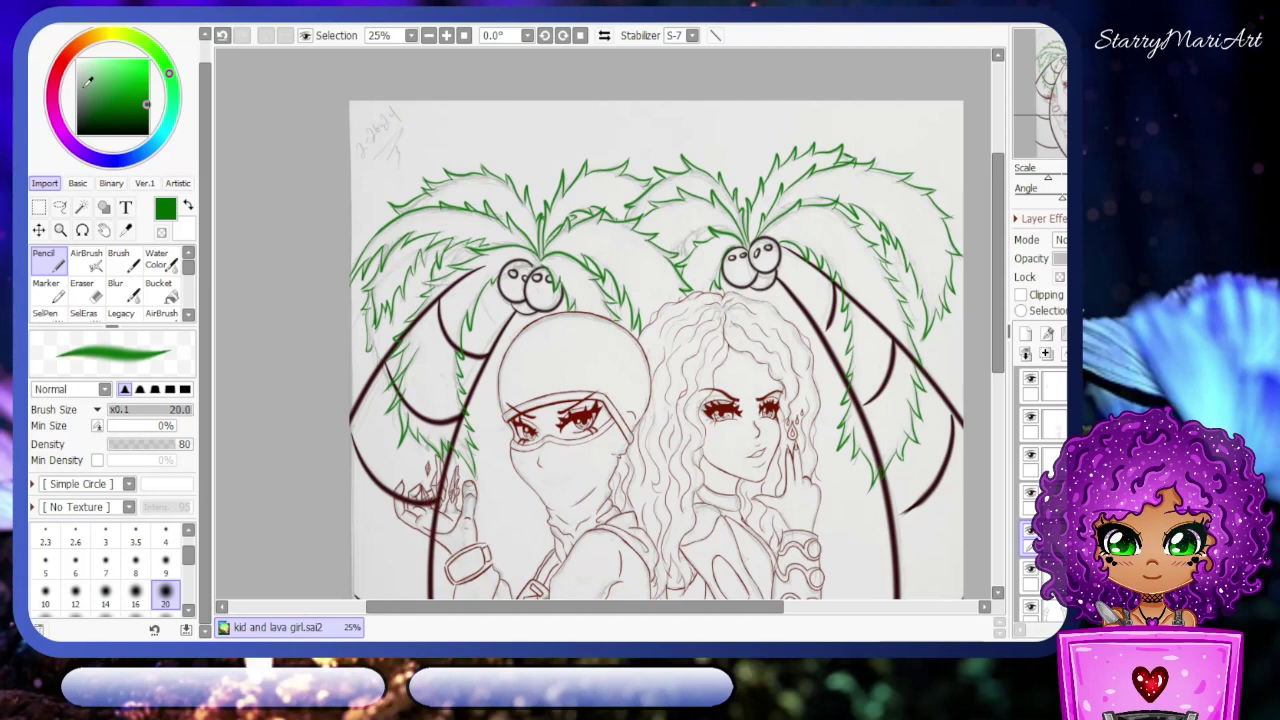
- Fill both palm trunks with dark brown on a layer beneath the line art, enlarging the Pencil from size 50 to 120
scroll(656, 330, "down", 3)
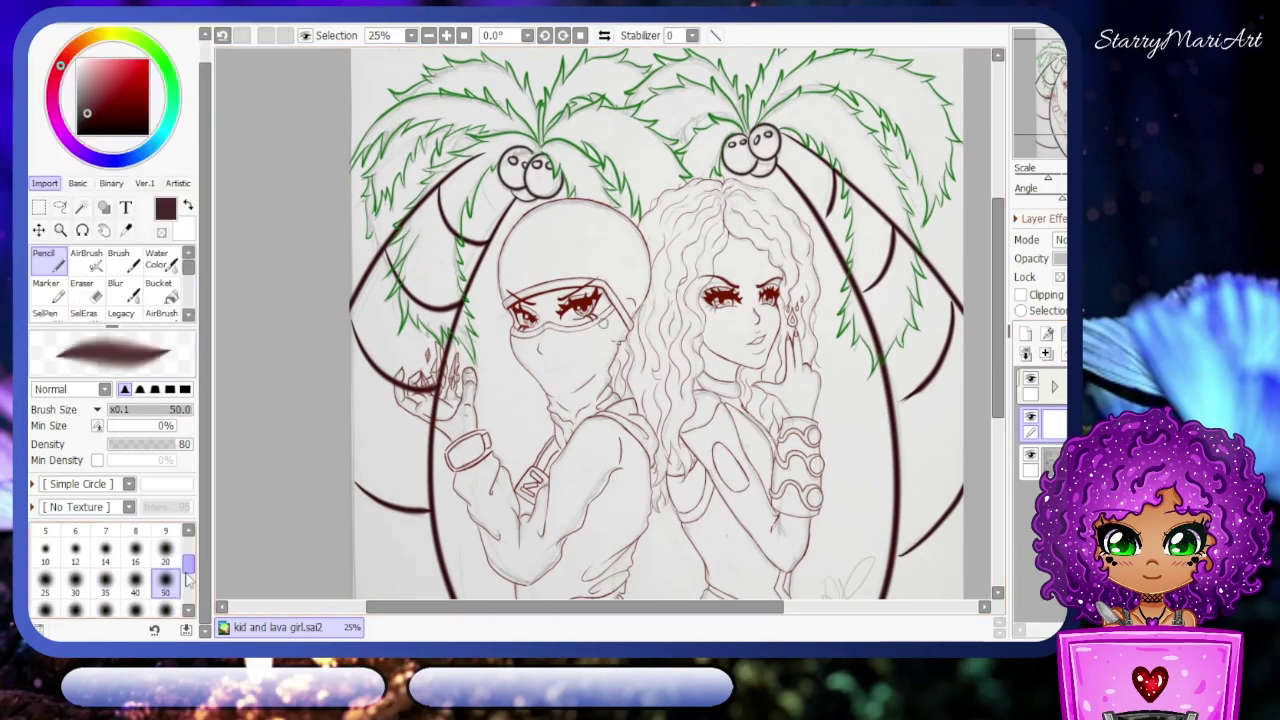
scroll(165, 580, "down", 2)
left_click(165, 580)
mouse_move(450, 180)
left_mouse_down()
mouse_move(400, 300)
mouse_move(423, 200)
mouse_move(410, 430)
left_mouse_up()
scroll(395, 318, "down", 3)
mouse_move(395, 318)
left_mouse_down()
mouse_move(551, 517)
mouse_move(943, 371)
mouse_move(930, 250)
left_mouse_up()
scroll(920, 400, "up", 3)
mouse_move(920, 400)
left_mouse_down()
mouse_move(820, 165)
mouse_move(905, 228)
mouse_move(955, 295)
left_mouse_up()
key("e")
key("n")
left_click(165, 540)
scroll(512, 484, "down", 3)
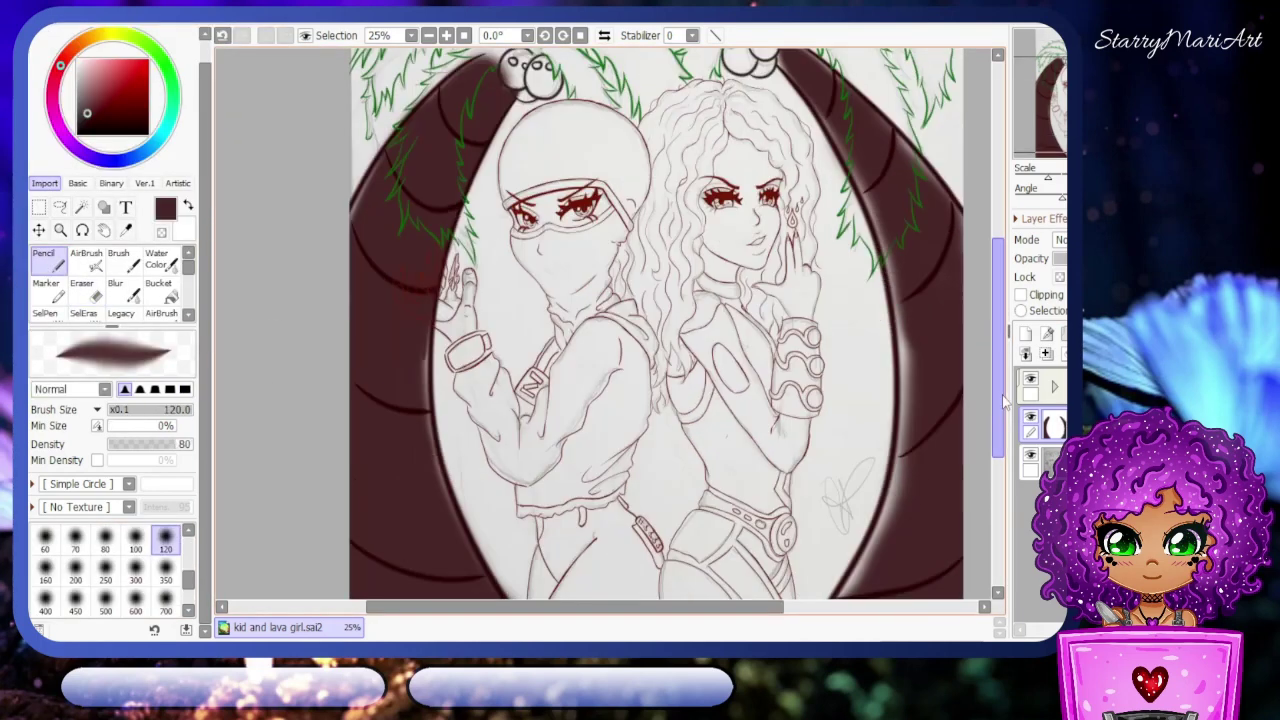
- Fill the remaining gaps in the brown trunks and clean their inner edges with the size 50 Eraser
scroll(511, 484, "up", 4)
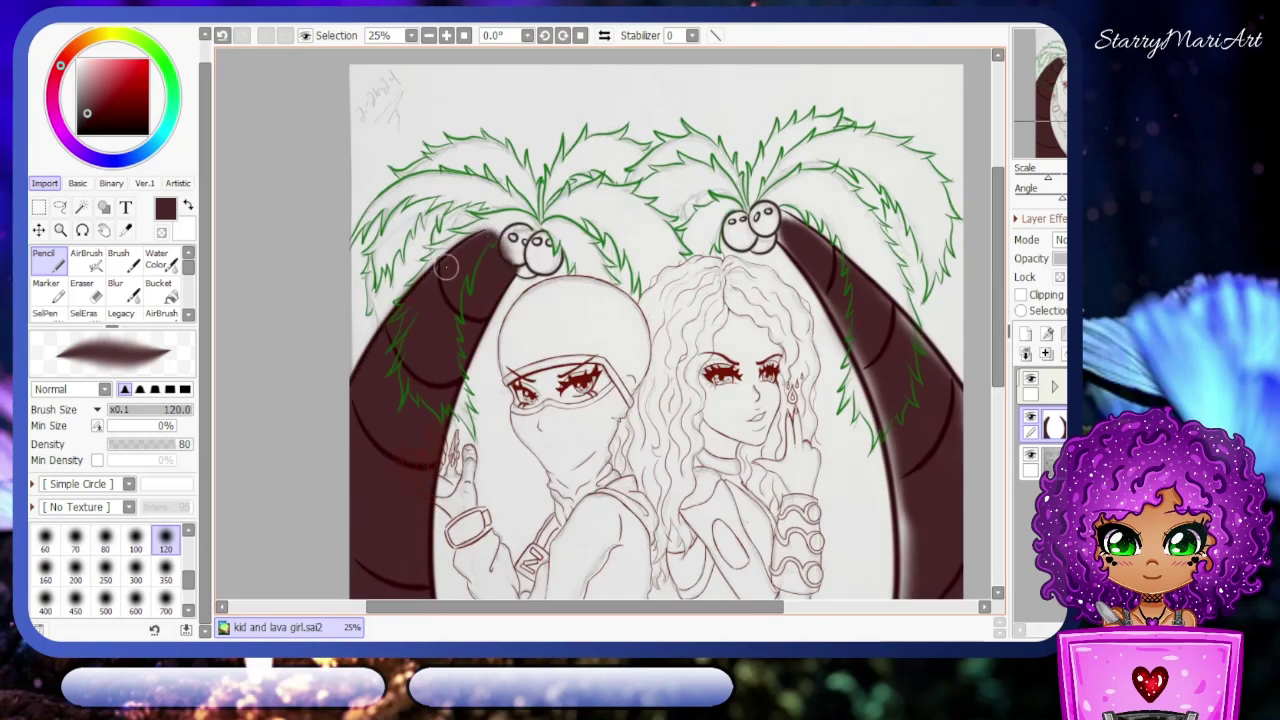
scroll(797, 582, "right", 3)
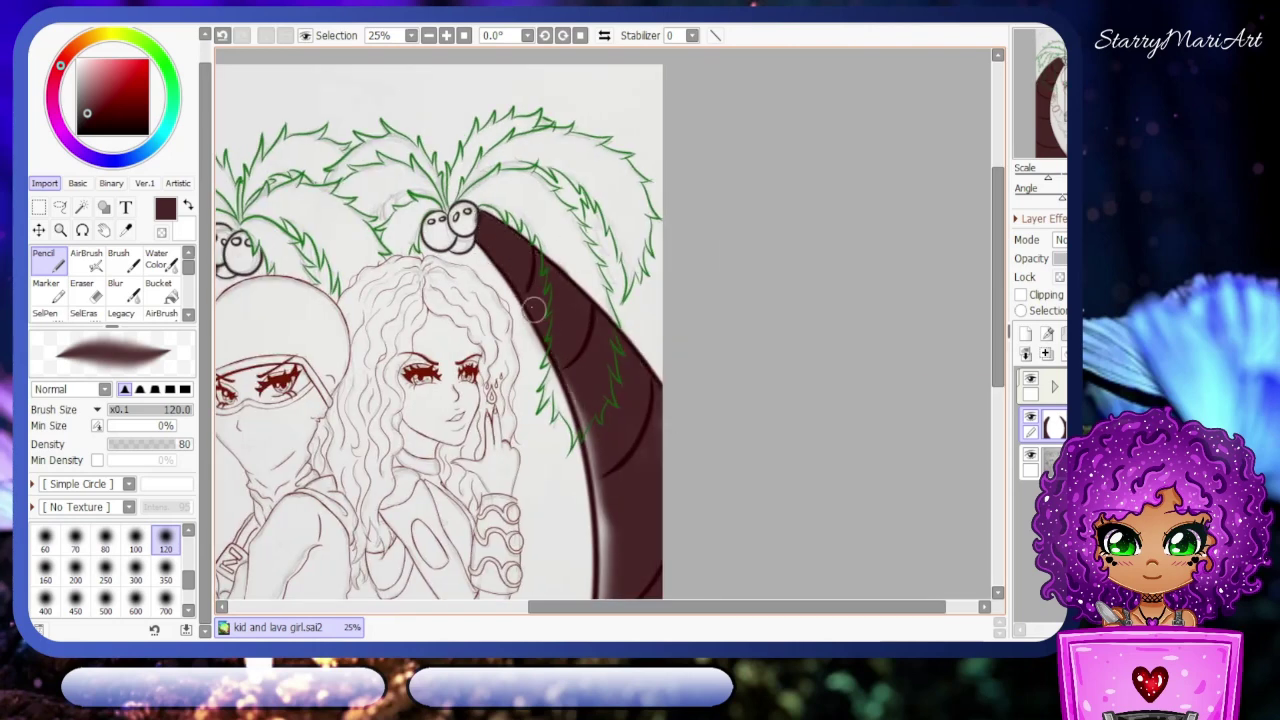
scroll(583, 440, "down", 6)
left_click_drag(604, 188, 531, 348)
key("e")
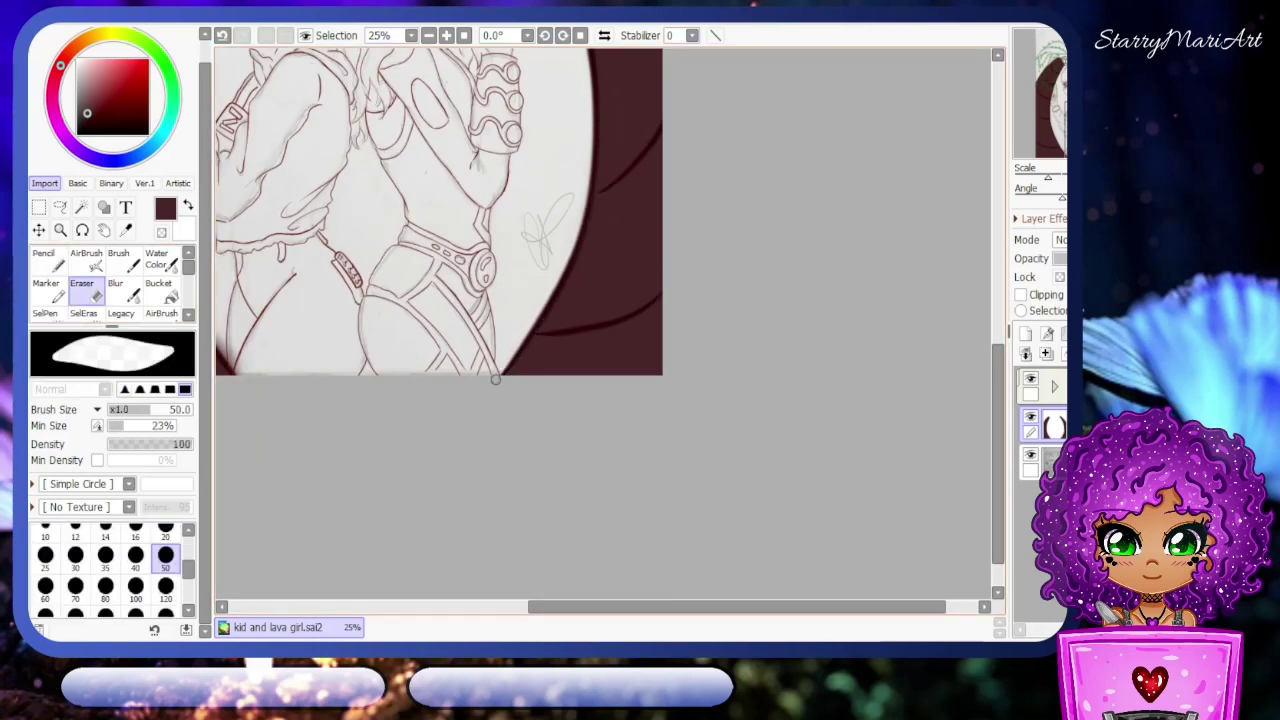
- Colour the coconuts above the masked figure a lighter brown on a new layer with the Pencil at size 50
scroll(686, 614, "up", 6)
scroll(668, 620, "left", 3)
scroll(610, 323, "up", 3)
scroll(610, 323, "up", 3)
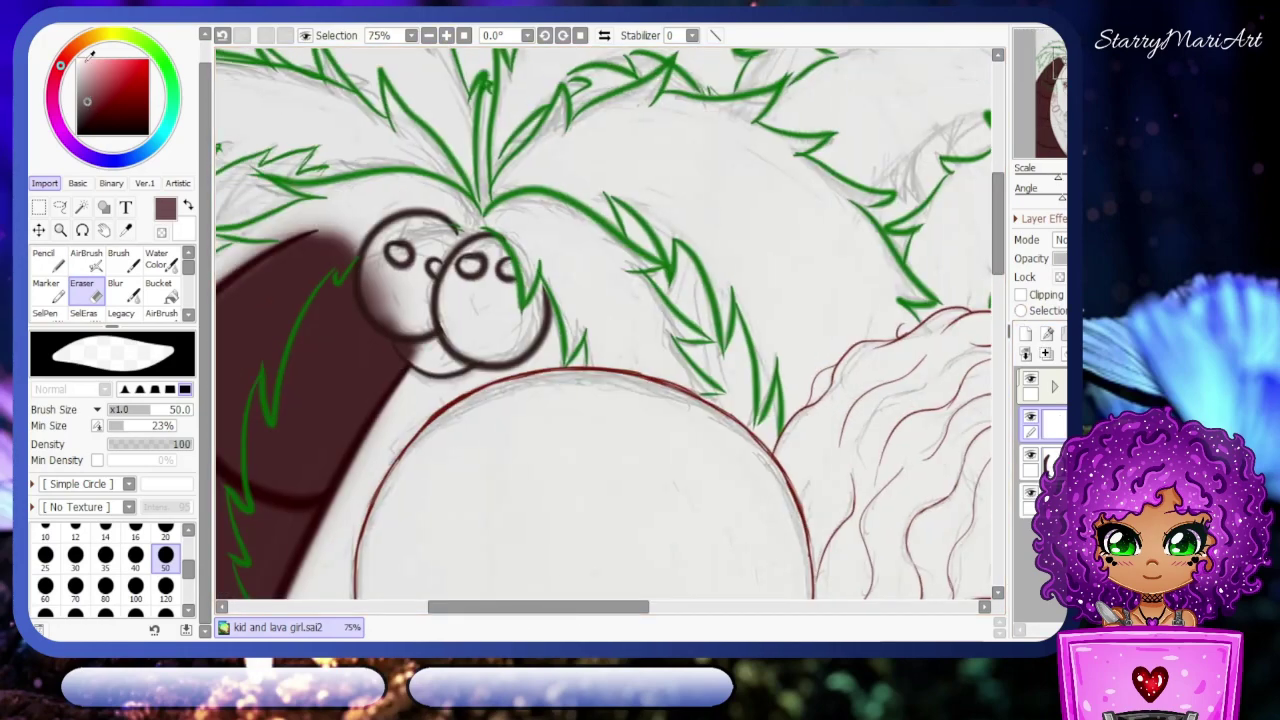
key("n")
left_click_drag(380, 240, 450, 320)
mouse_move(420, 200)
left_mouse_down()
mouse_move(382, 292)
mouse_move(430, 330)
mouse_move(466, 314)
left_mouse_up()
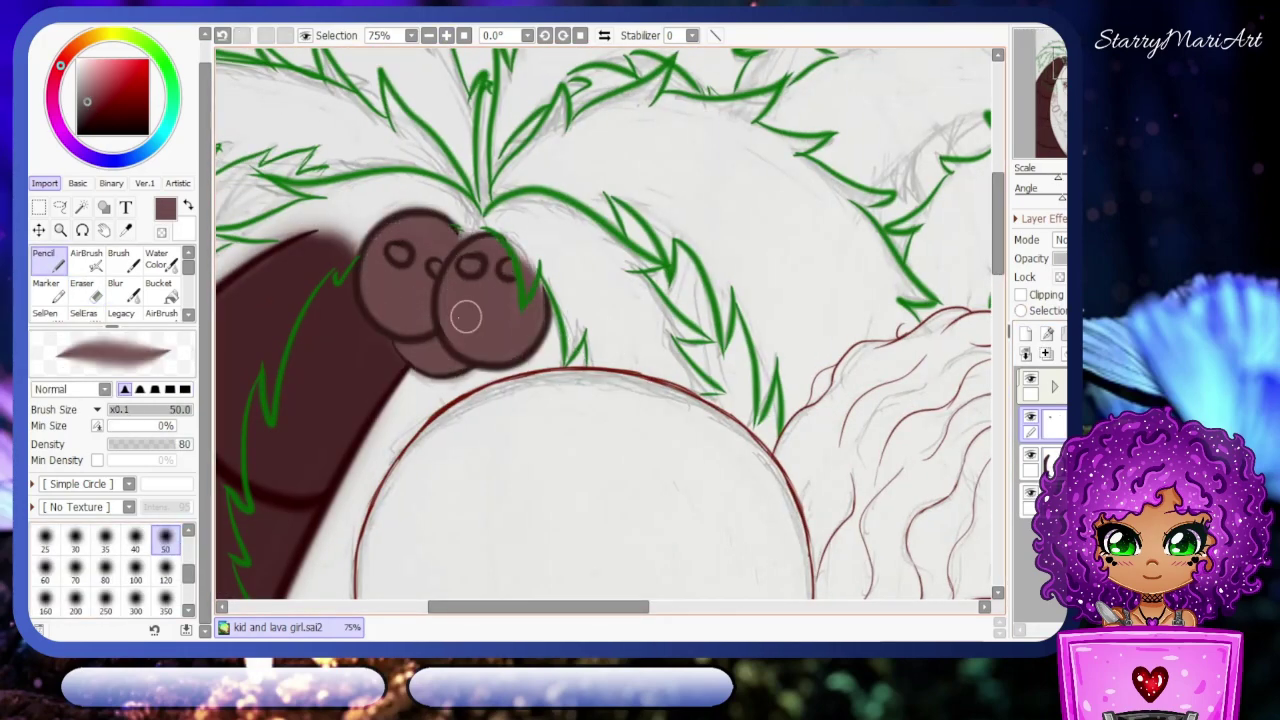
- Colour the coconuts on the curly-haired girl's palm the same lighter brown
key("h")
scroll(563, 200, "right", 3)
mouse_move(540, 180)
left_mouse_down()
mouse_move(565, 199)
mouse_move(571, 168)
mouse_move(558, 265)
mouse_move(569, 262)
mouse_move(448, 197)
mouse_move(436, 236)
mouse_move(495, 209)
mouse_move(437, 240)
left_mouse_up()
key("h")
- On a new layer, colour the lower fronds of the masked figure's palm medium green with the Pencil at size 120
key("minus")
key("minus")
key("minus")
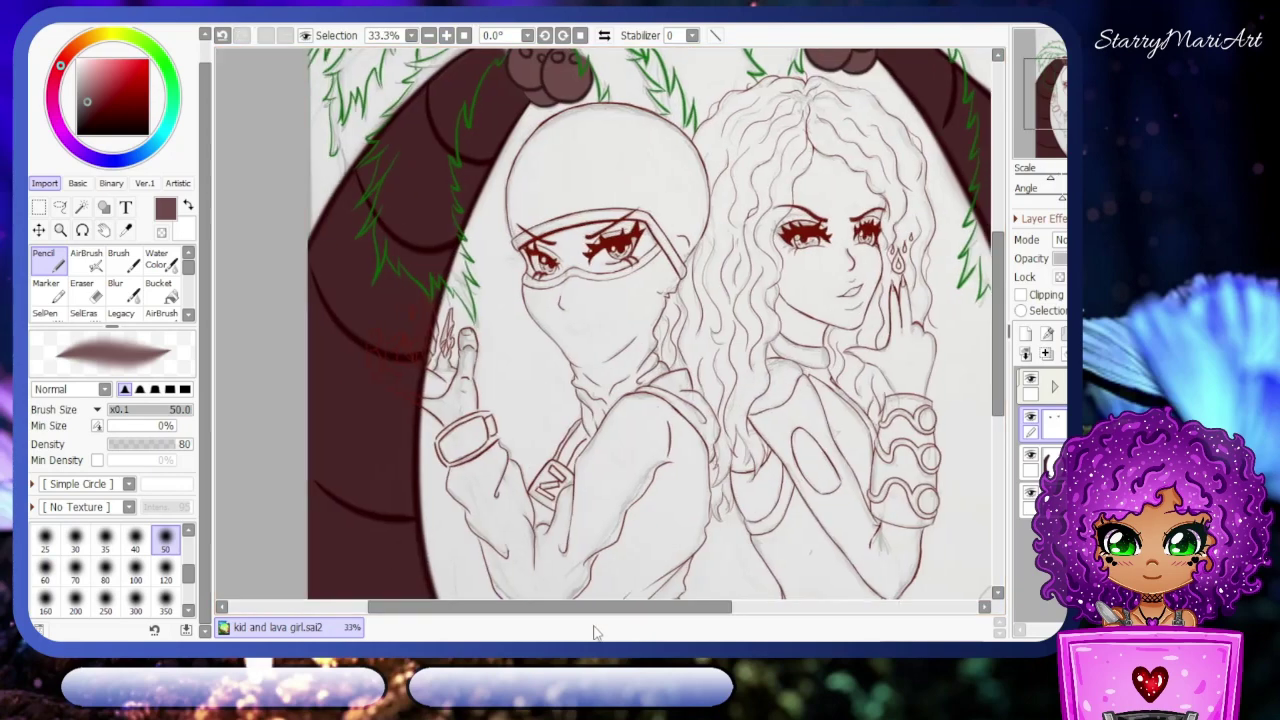
left_click(166, 66)
left_click(108, 88)
key("bracketright")
key("bracketright")
key("bracketright")
key("bracketright")
key("bracketright")
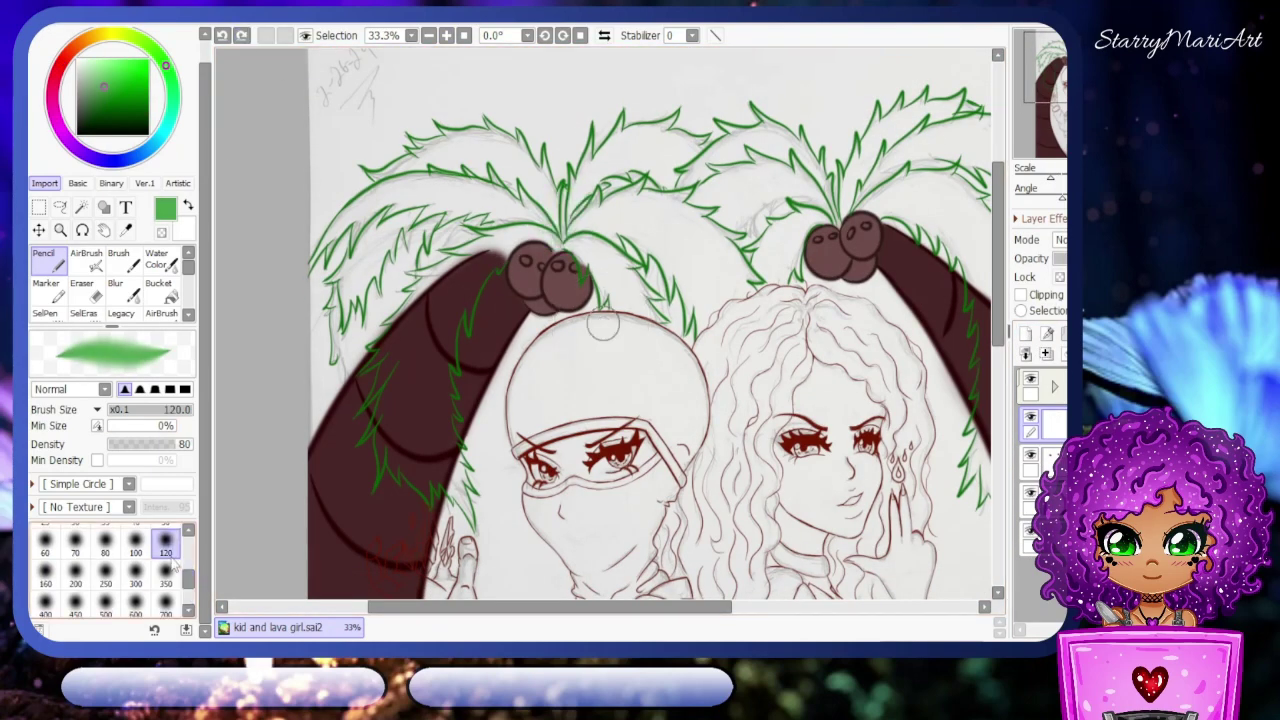
key("plus")
mouse_move(640, 295)
left_mouse_down()
mouse_move(580, 190)
mouse_move(755, 245)
mouse_move(470, 210)
mouse_move(320, 400)
mouse_move(330, 545)
left_mouse_up()
- Colour the fronds of the girl's palm and the remaining upper fronds of both trees with the same medium green
key("minus")
key("minus")
scroll(996, 398, "up", 3)
left_click_drag(685, 215, 700, 400)
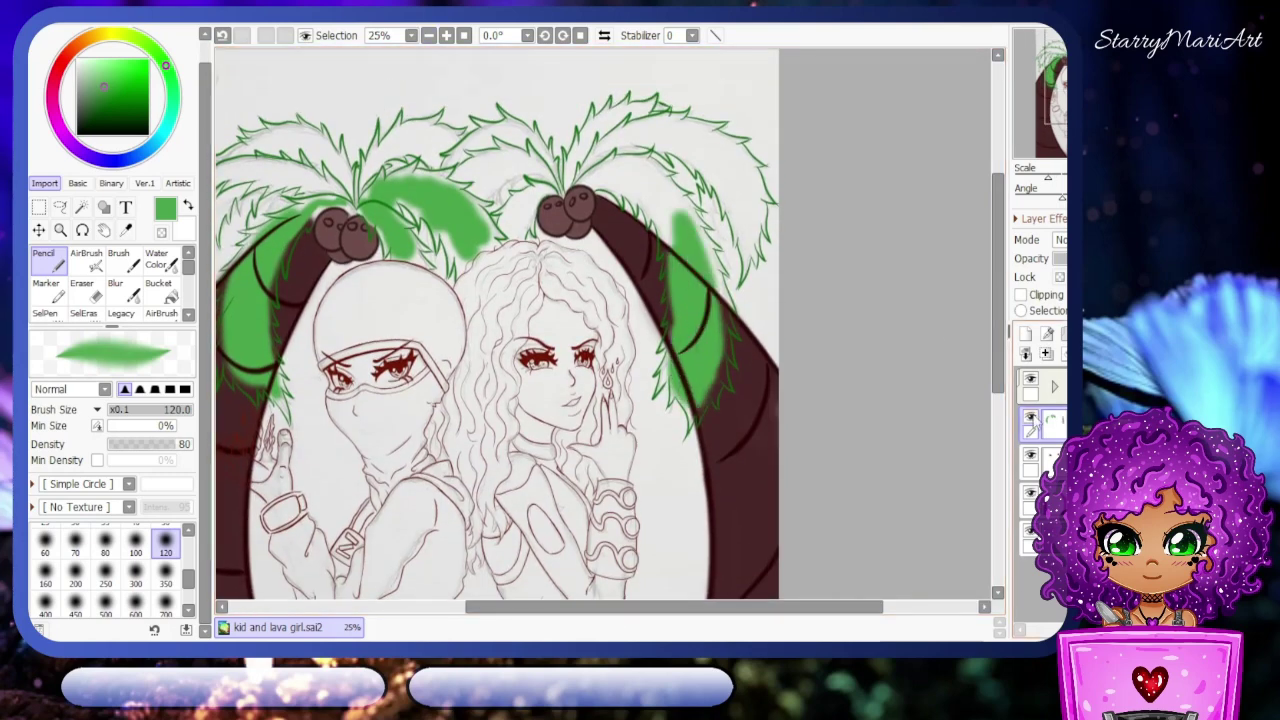
left_click_drag(1060, 405, 1050, 382)
mouse_move(700, 250)
left_mouse_down()
mouse_move(640, 175)
mouse_move(600, 170)
left_mouse_up()
mouse_move(755, 235)
left_mouse_down()
mouse_move(690, 120)
mouse_move(525, 195)
mouse_move(465, 125)
mouse_move(385, 150)
mouse_move(420, 125)
left_mouse_up()
scroll(420, 140, "left", 3)
mouse_move(440, 175)
left_mouse_down()
mouse_move(378, 140)
mouse_move(310, 175)
mouse_move(285, 230)
mouse_move(370, 160)
mouse_move(430, 197)
left_mouse_up()
left_click_drag(1052, 382, 1052, 420)
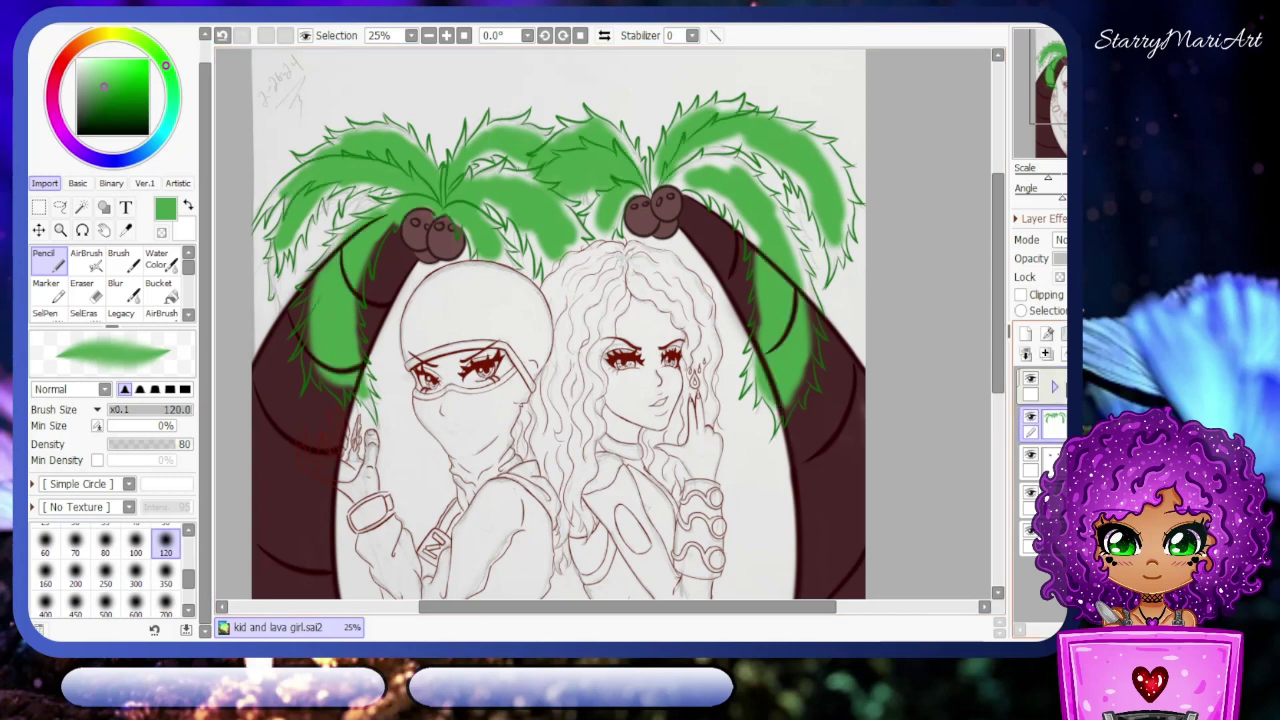
- On a new layer behind the palms, paint the lower background red with the Water Color brush at size 700
scroll(600, 320, "down", 2)
scroll(600, 320, "up", 1)
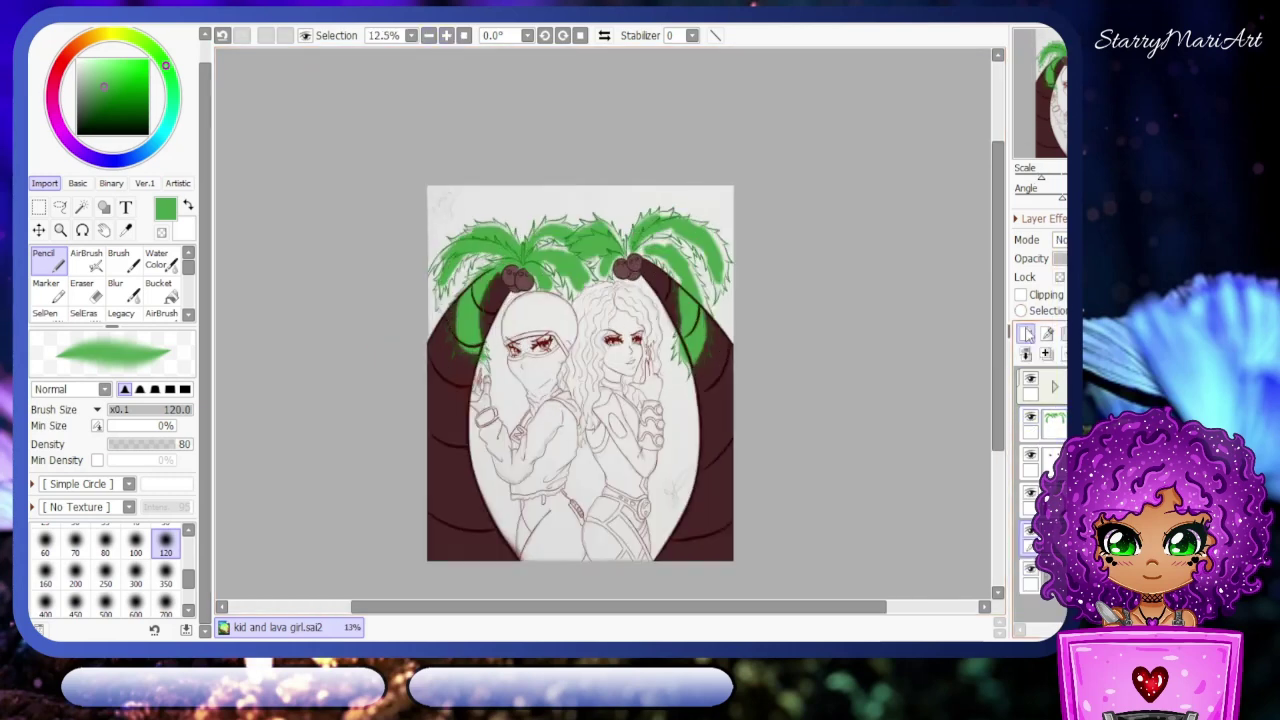
left_click(90, 38)
mouse_move(140, 70)
left_mouse_down()
mouse_move(167, 58)
mouse_move(145, 128)
left_mouse_up()
left_click(157, 258)
scroll(110, 400, "down", 2)
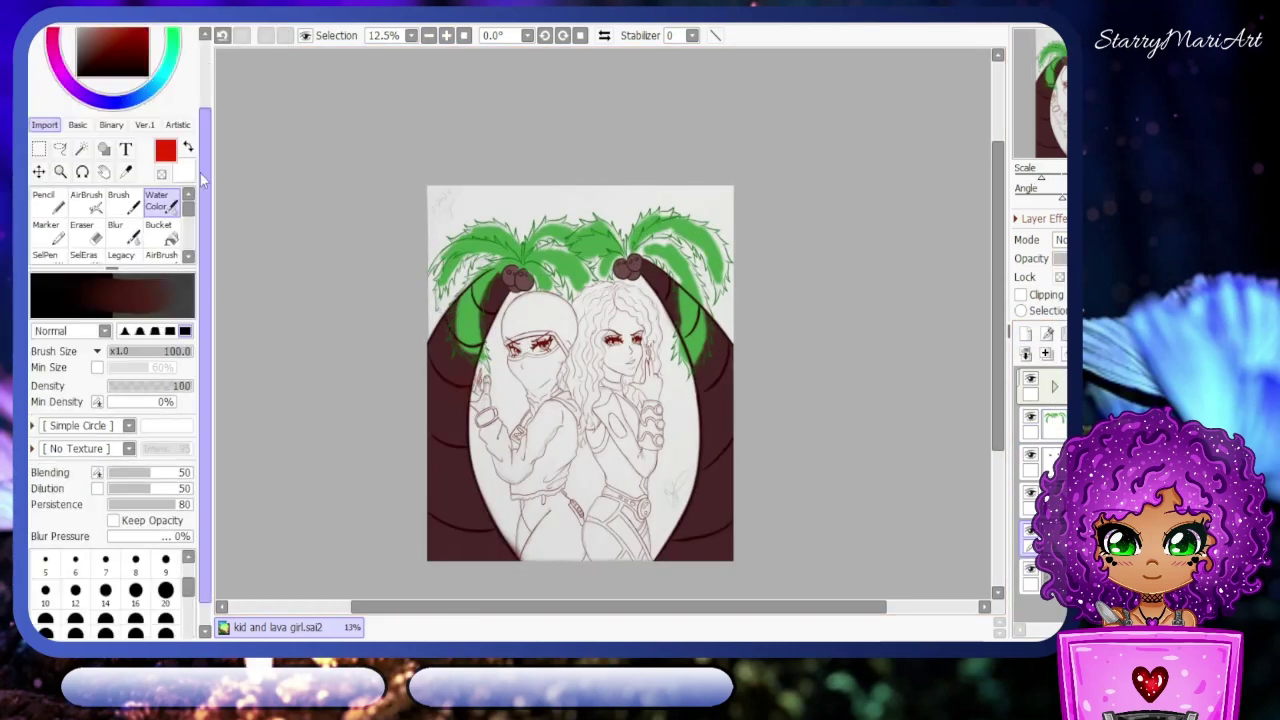
left_click_drag(640, 530, 480, 520)
scroll(110, 300, "up", 2)
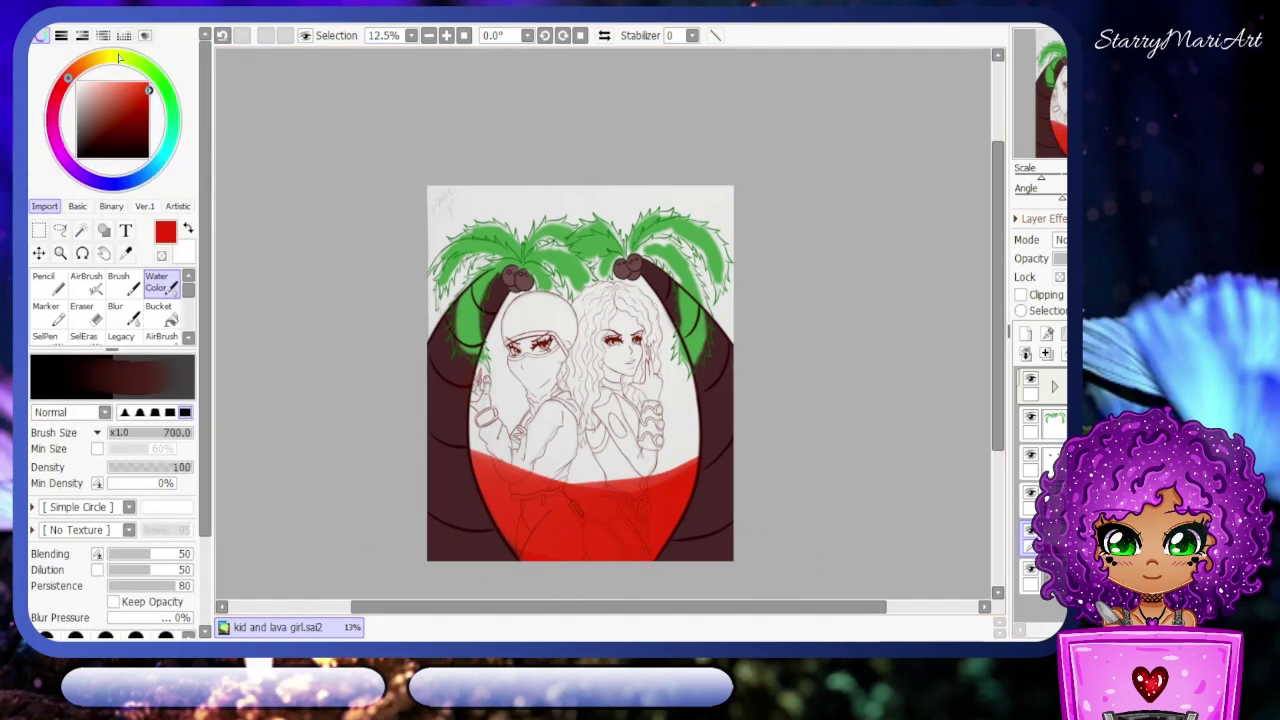
- Paint an orange area across the middle of the background and a yellow area above it behind the palm fronds
left_click(86, 64)
mouse_move(480, 420)
left_mouse_down()
mouse_move(675, 420)
mouse_move(500, 360)
mouse_move(650, 340)
left_mouse_up()
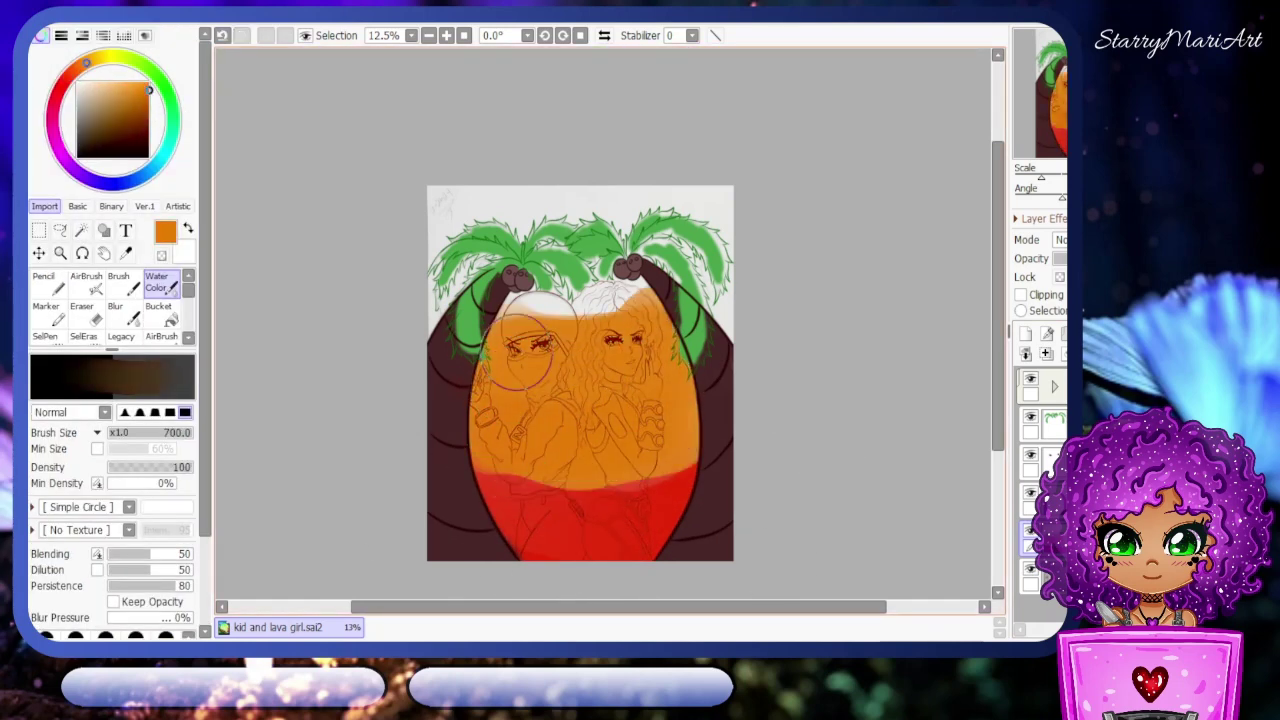
scroll(600, 350, "down", 1)
left_click(108, 57)
mouse_move(470, 170)
left_mouse_down()
mouse_move(530, 235)
mouse_move(690, 180)
mouse_move(450, 150)
mouse_move(537, 109)
left_mouse_up()
- Paint a blue band of sky along the canvas's upper edge with the Water Color brush at size 450
left_click(152, 157)
scroll(110, 300, "down", 3)
left_click(115, 160)
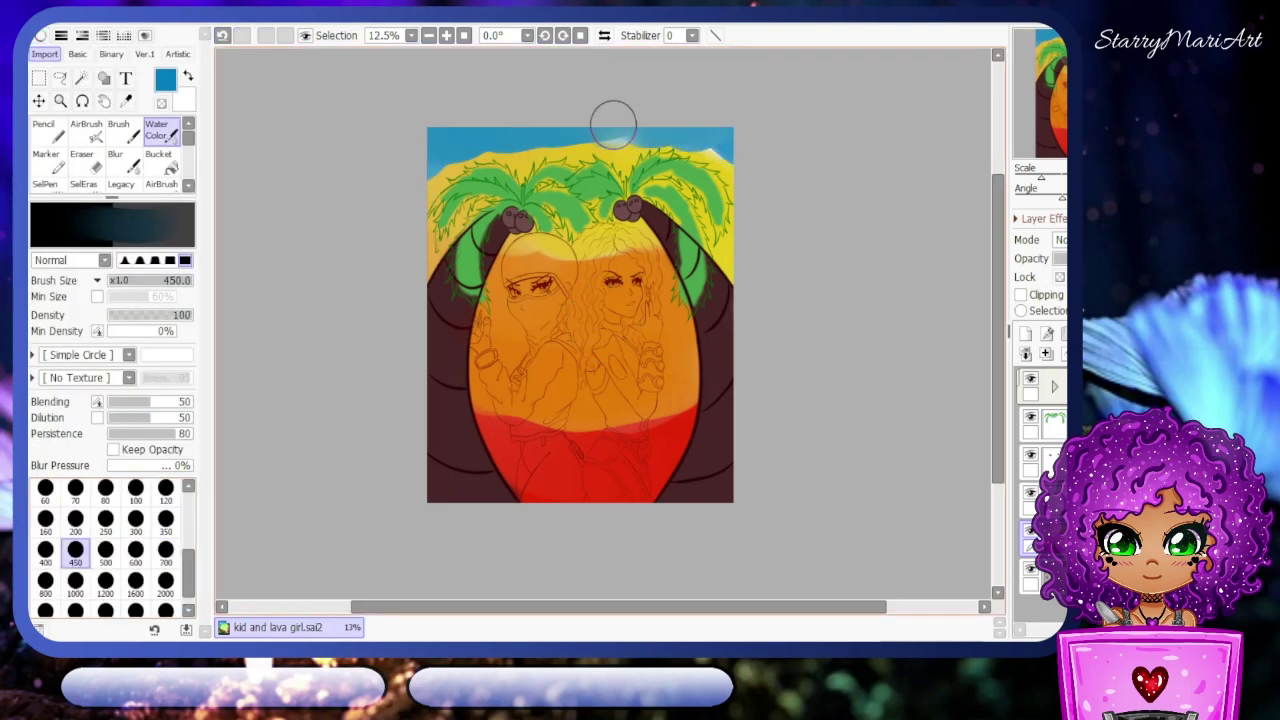
- Blend the orange background area smoothly into the red below it with the Water Color brush at size 700
left_click(157, 130)
left_click(165, 549)
left_click_drag(523, 400, 729, 386)
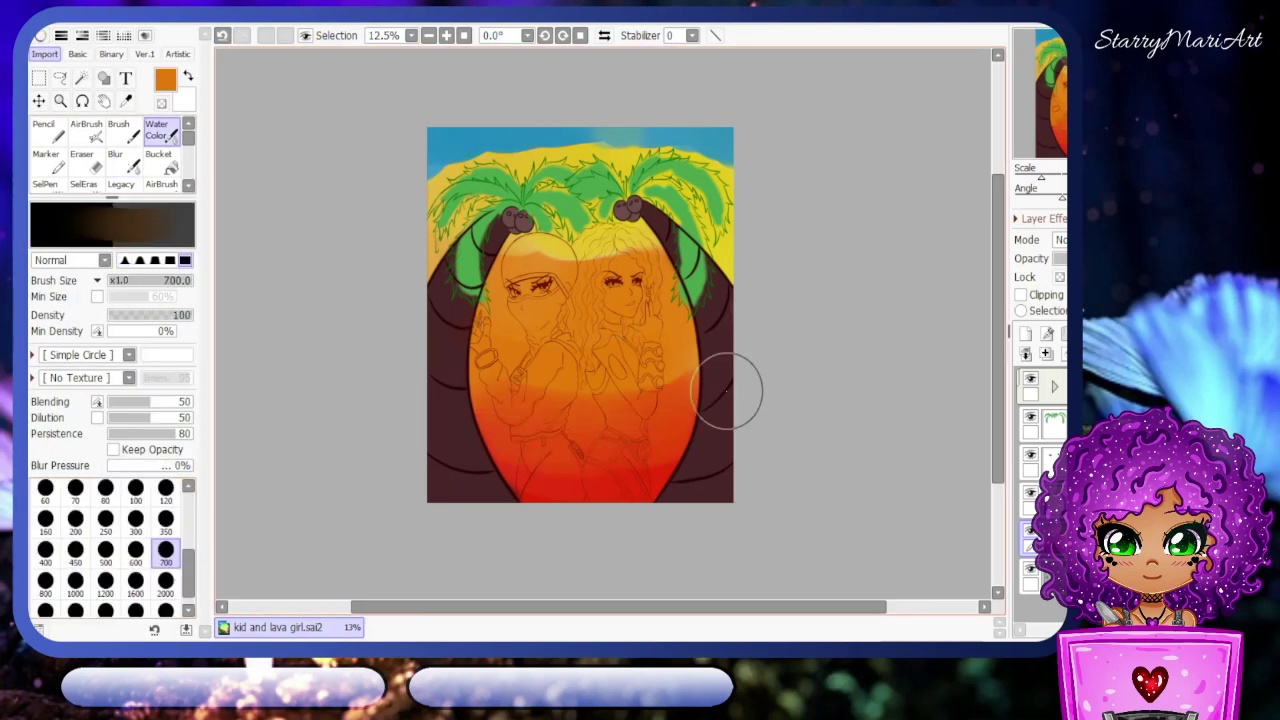
mouse_move(560, 492)
left_mouse_down()
mouse_move(657, 486)
mouse_move(700, 420)
left_mouse_up()
- Sample the yellow and blend it into the orange and over the blue sky, reducing the brush to size 500
left_click(563, 258, "alt")
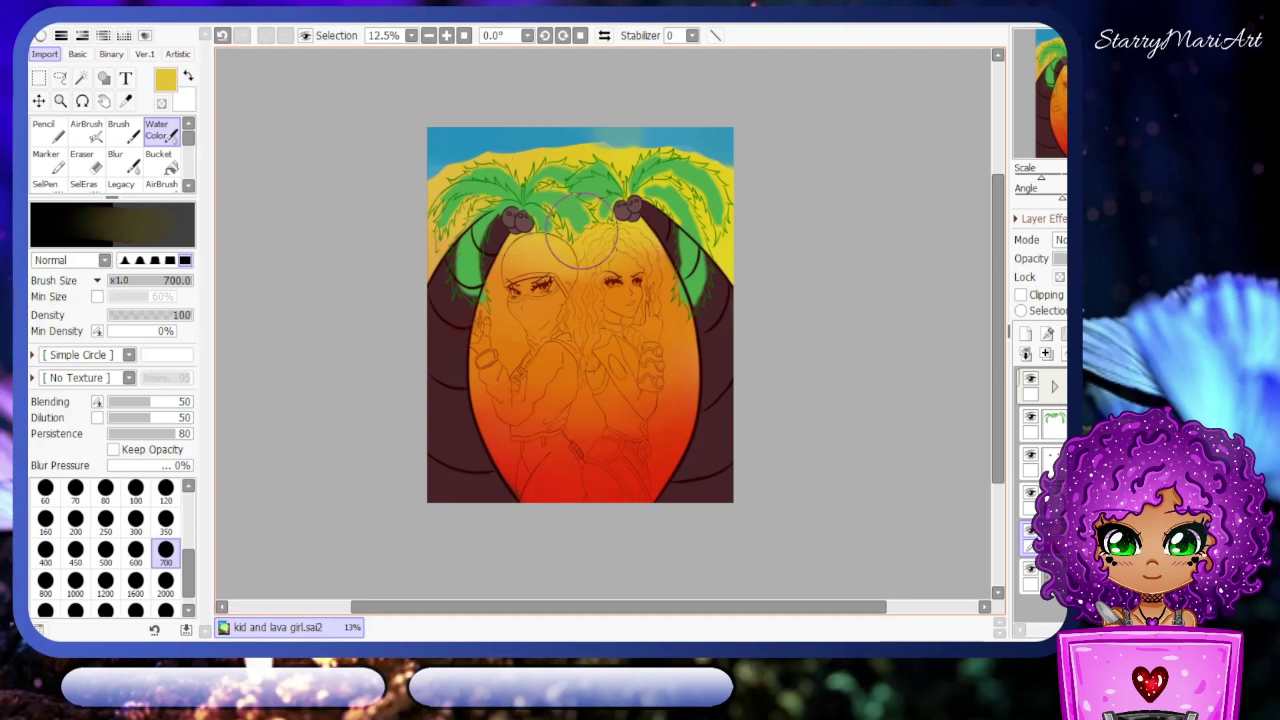
mouse_move(563, 258)
left_mouse_down()
mouse_move(740, 182)
mouse_move(462, 163)
mouse_move(616, 160)
mouse_move(700, 150)
left_mouse_up()
left_click(105, 549)
left_click_drag(470, 150, 394, 103)
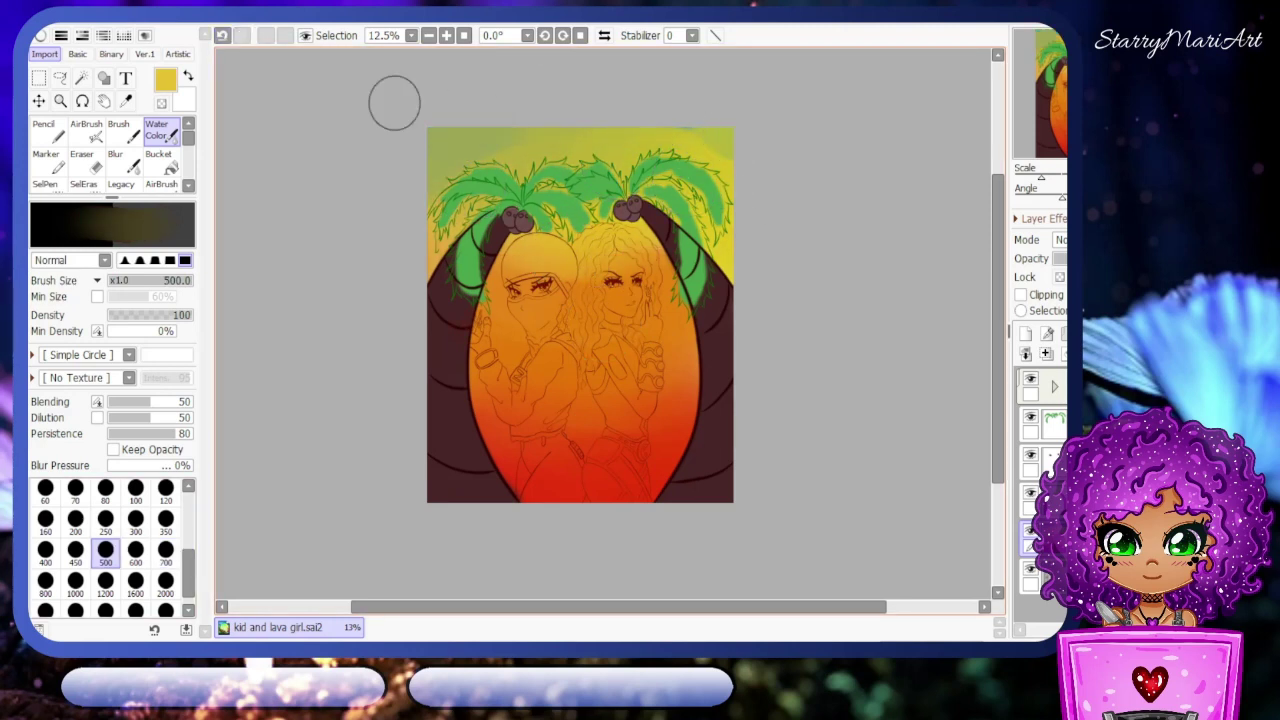
- Sample the yellow-green near the fronds and even out the sky along the canvas's upper edge with it
left_click(680, 330, "alt")
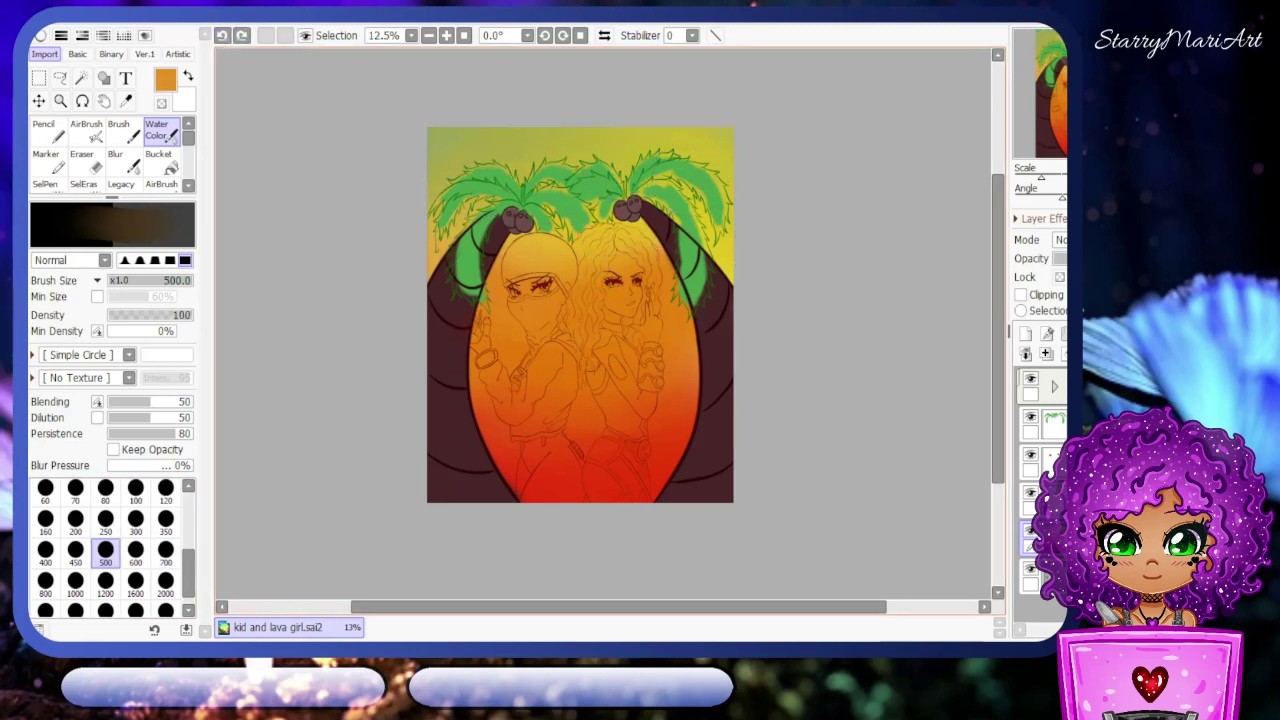
left_click(688, 170, "alt")
left_click_drag(440, 140, 736, 147)
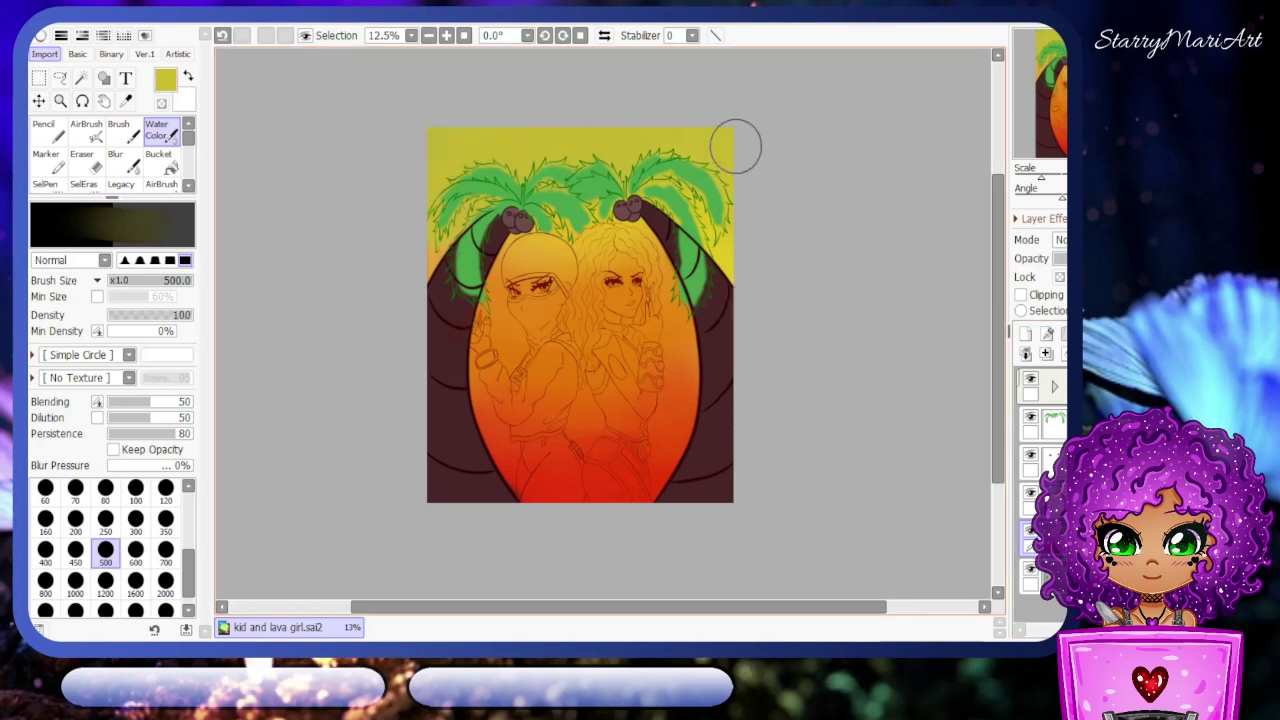
- Shade the inner edges of both palm trunks dark brown on clipped layers, including a Multiply layer, with the Water Color brush at size 350
left_click(600, 340, "alt")
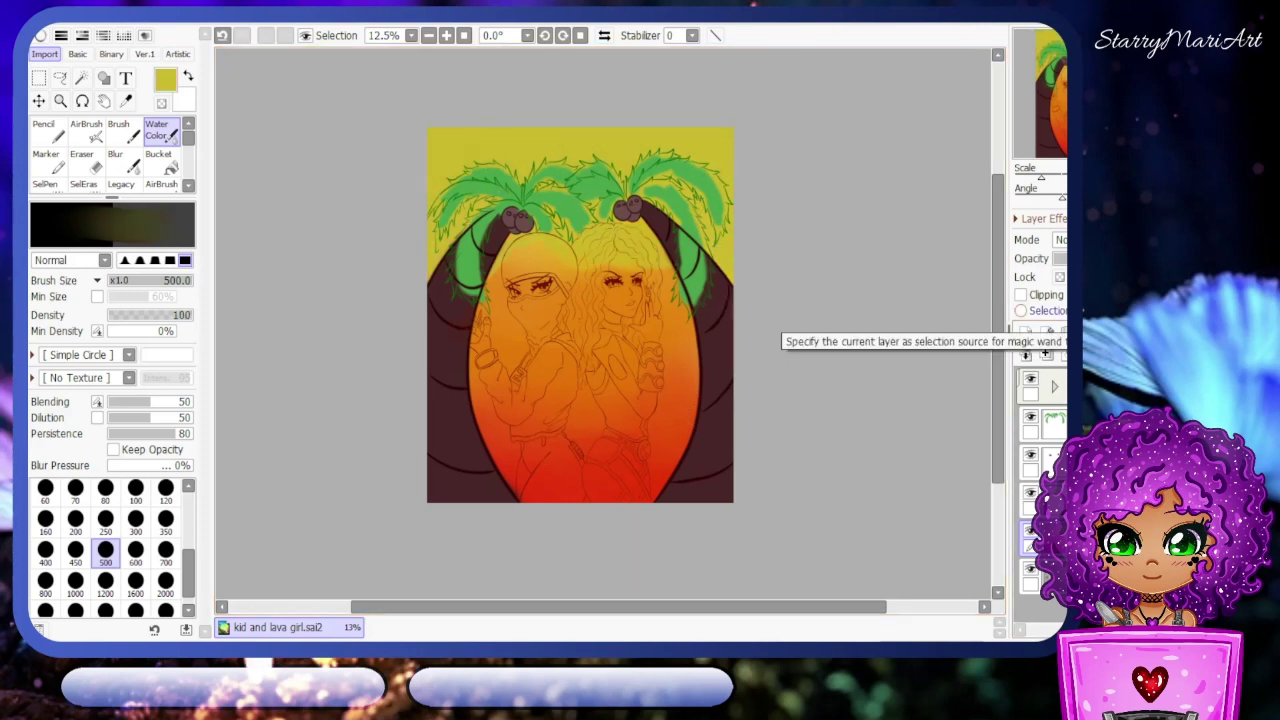
left_click(1045, 422)
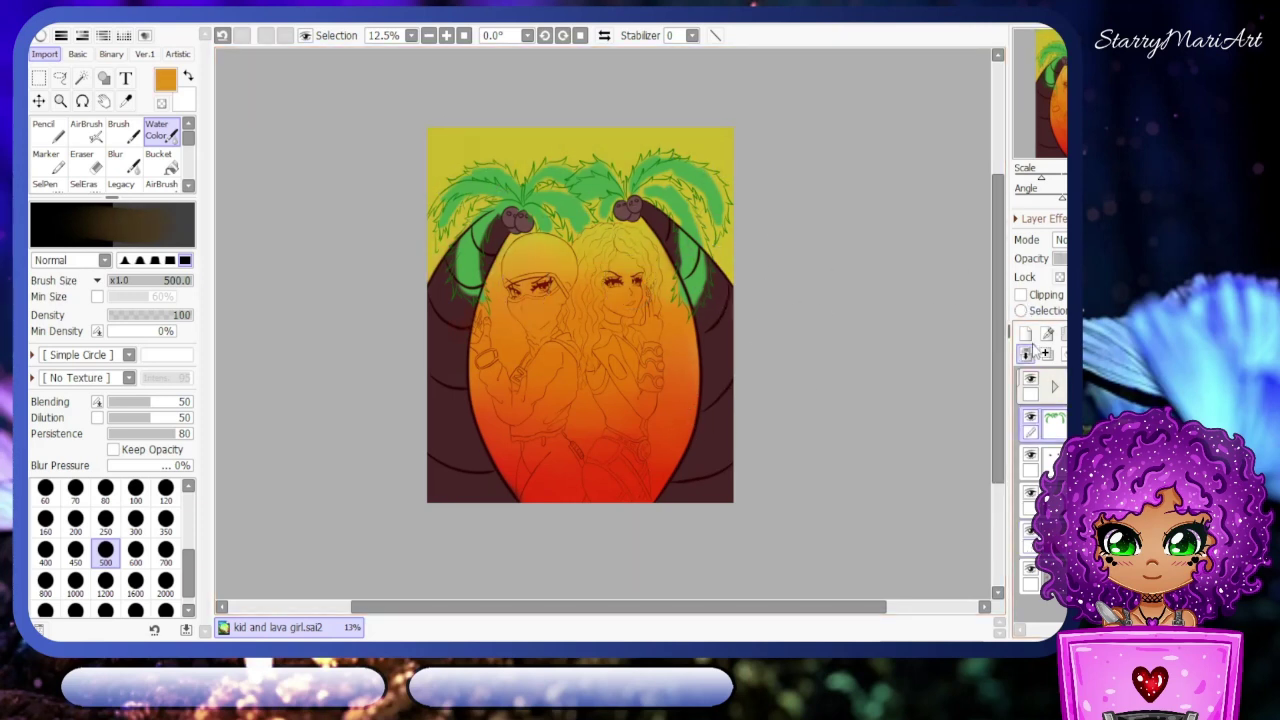
left_click(1045, 495)
left_click(447, 356, "alt")
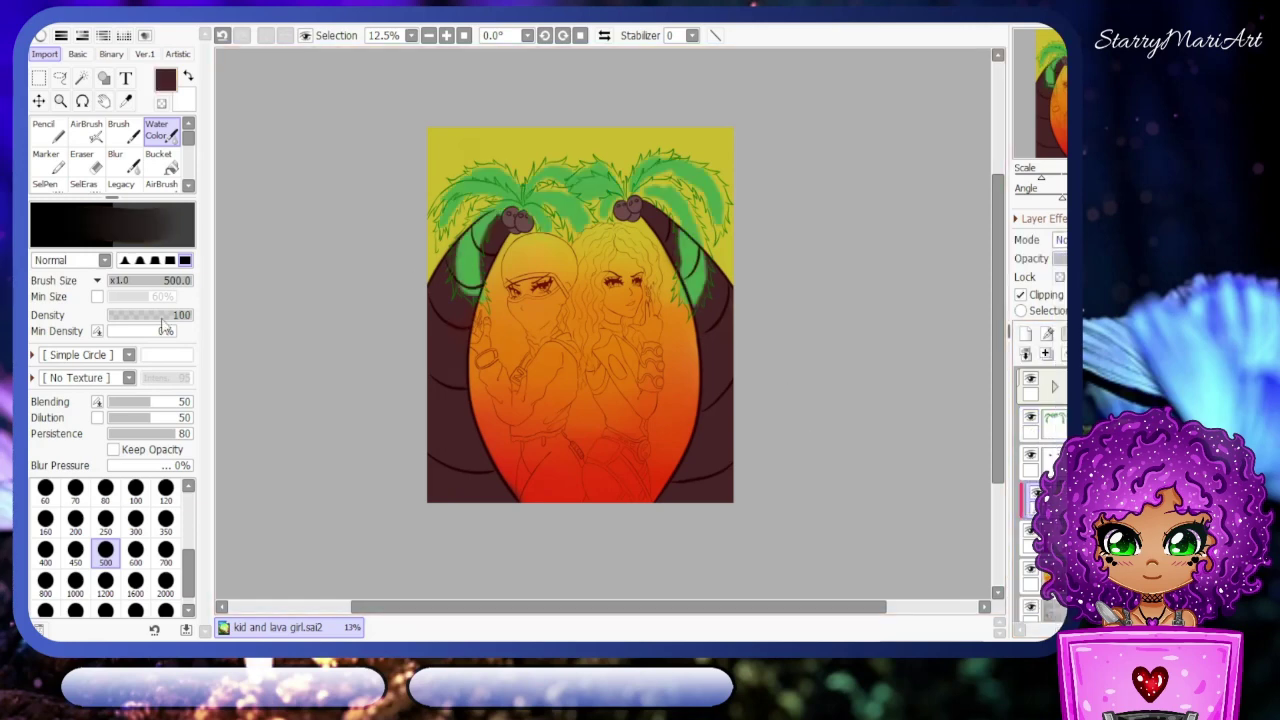
left_click(165, 549)
left_click(445, 420, "alt")
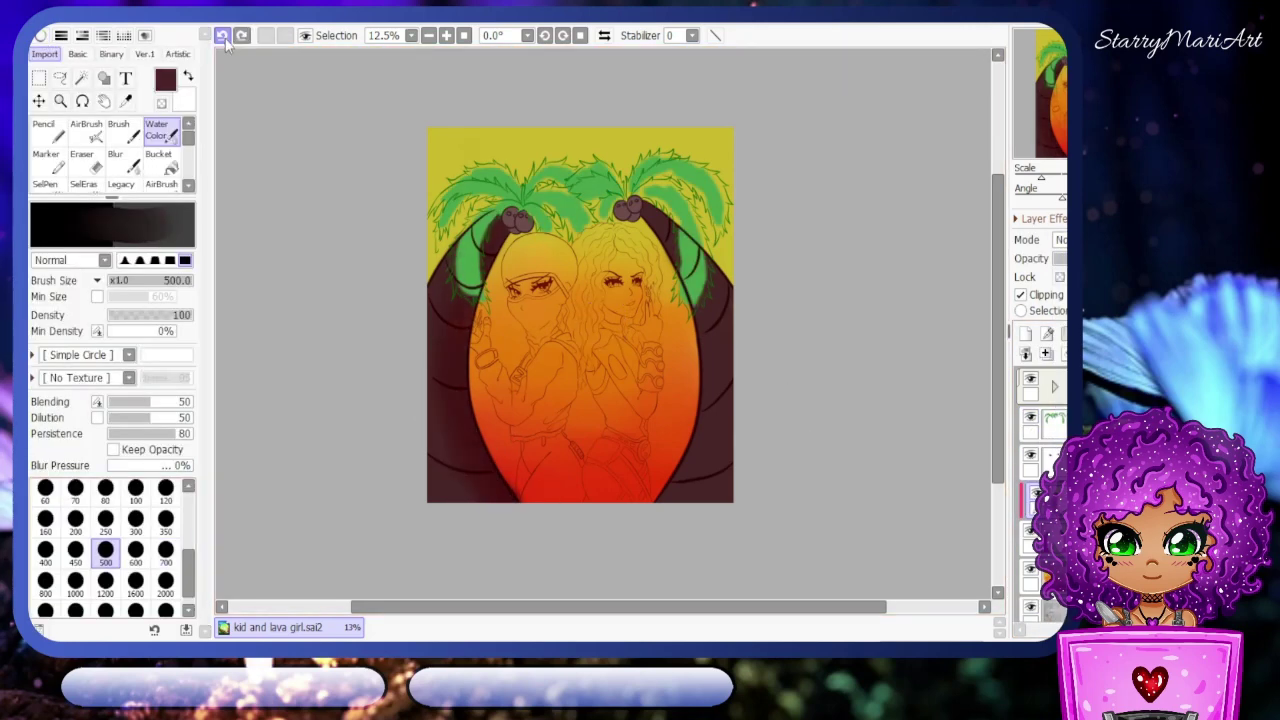
key("bracketleft")
key("bracketleft")
key("bracketleft")
key("bracketleft")
key("bracketleft")
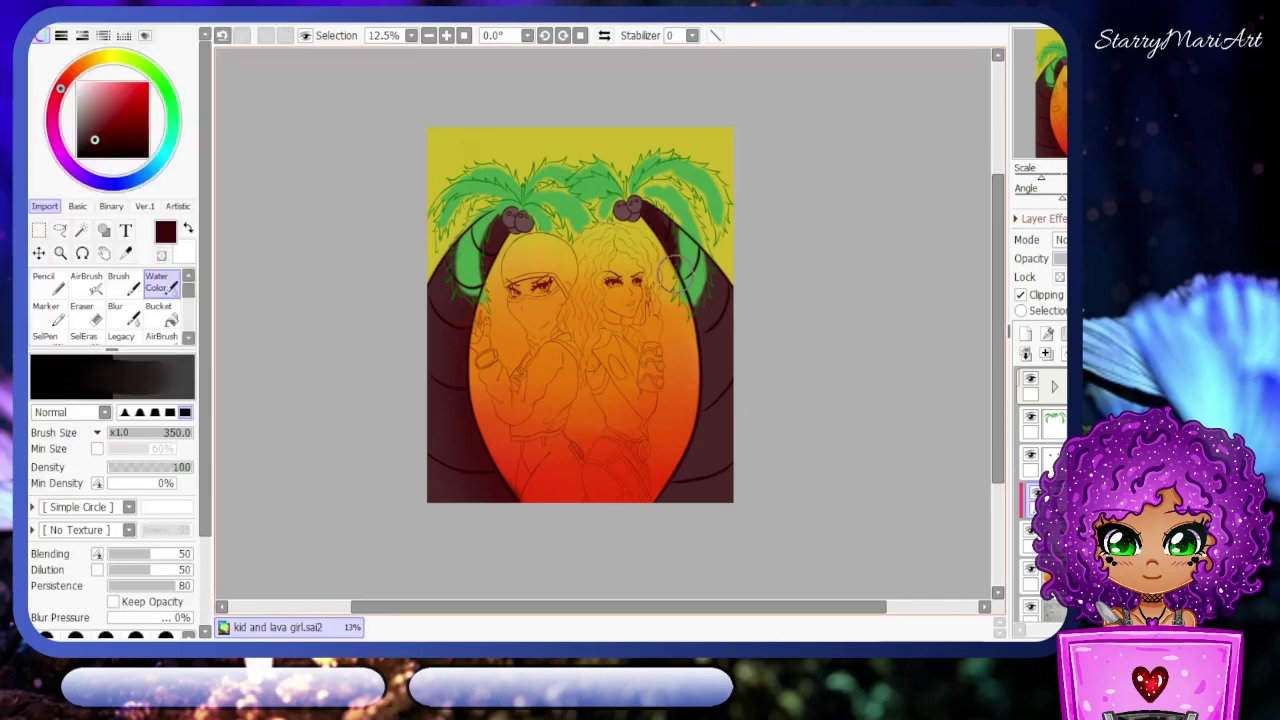
left_click_drag(700, 300, 727, 480)
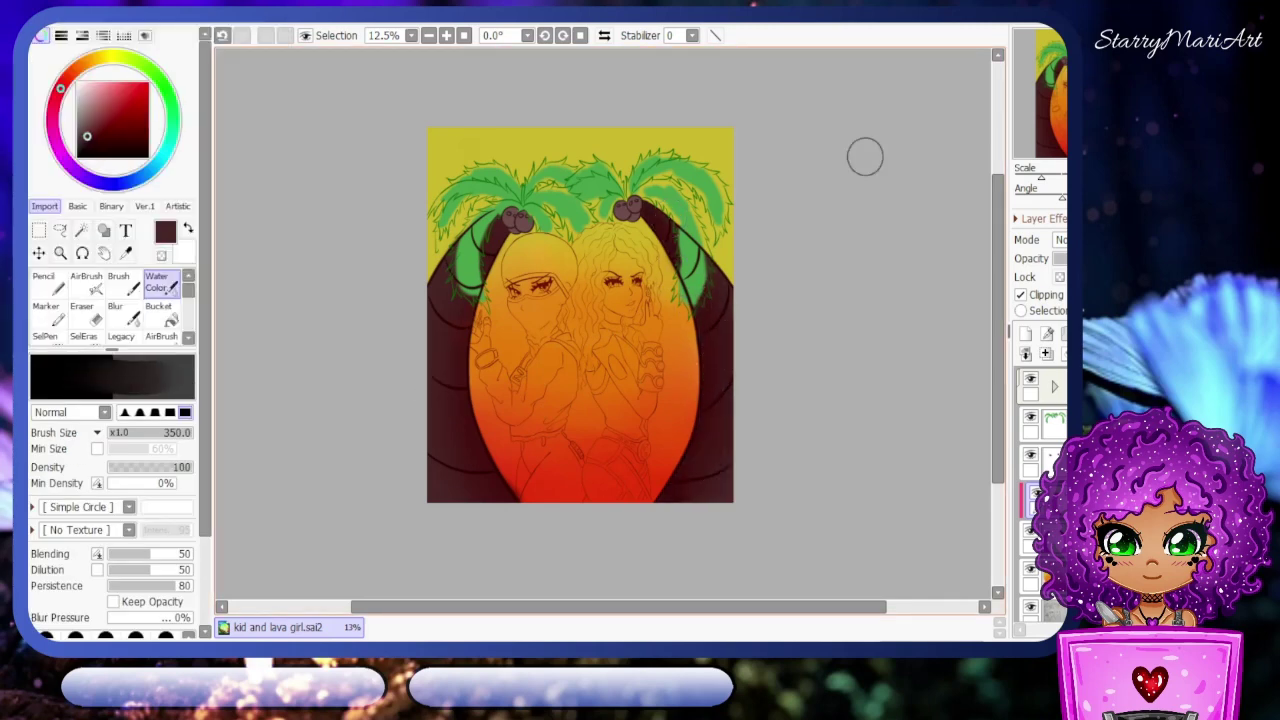
left_click_drag(440, 260, 494, 554)
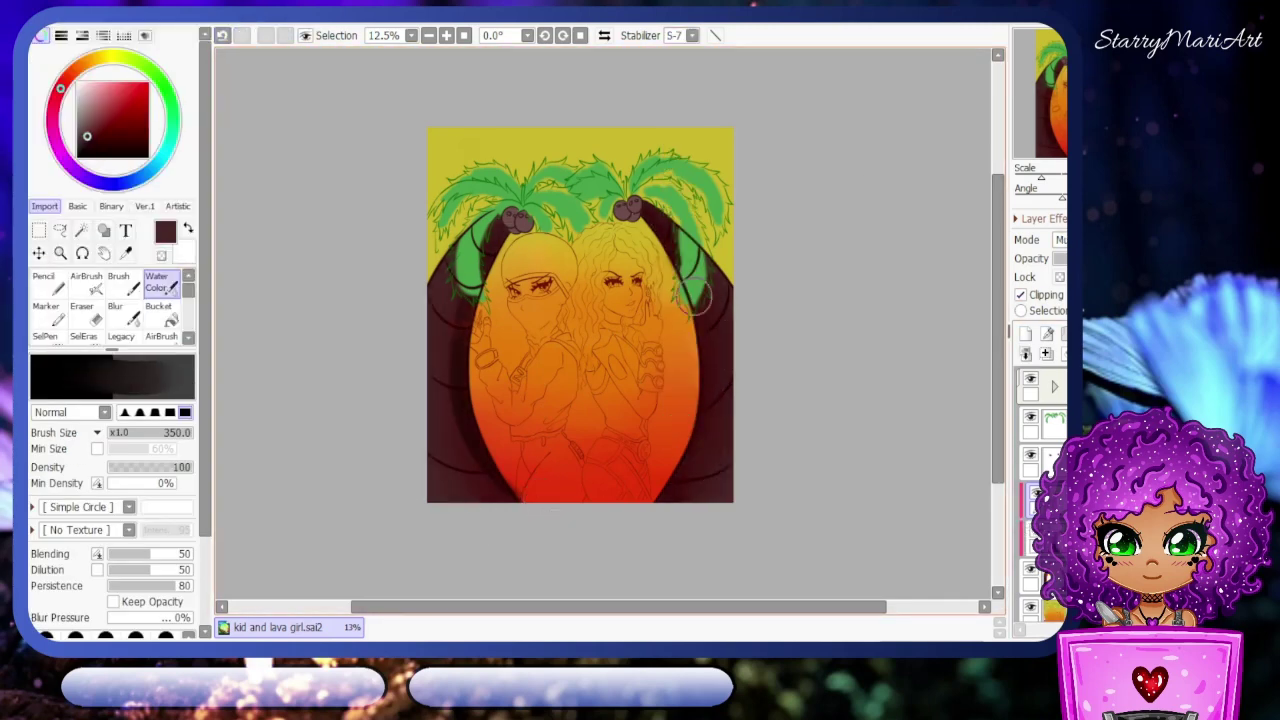
mouse_move(551, 491)
left_mouse_down()
mouse_move(650, 501)
mouse_move(759, 283)
left_mouse_up()
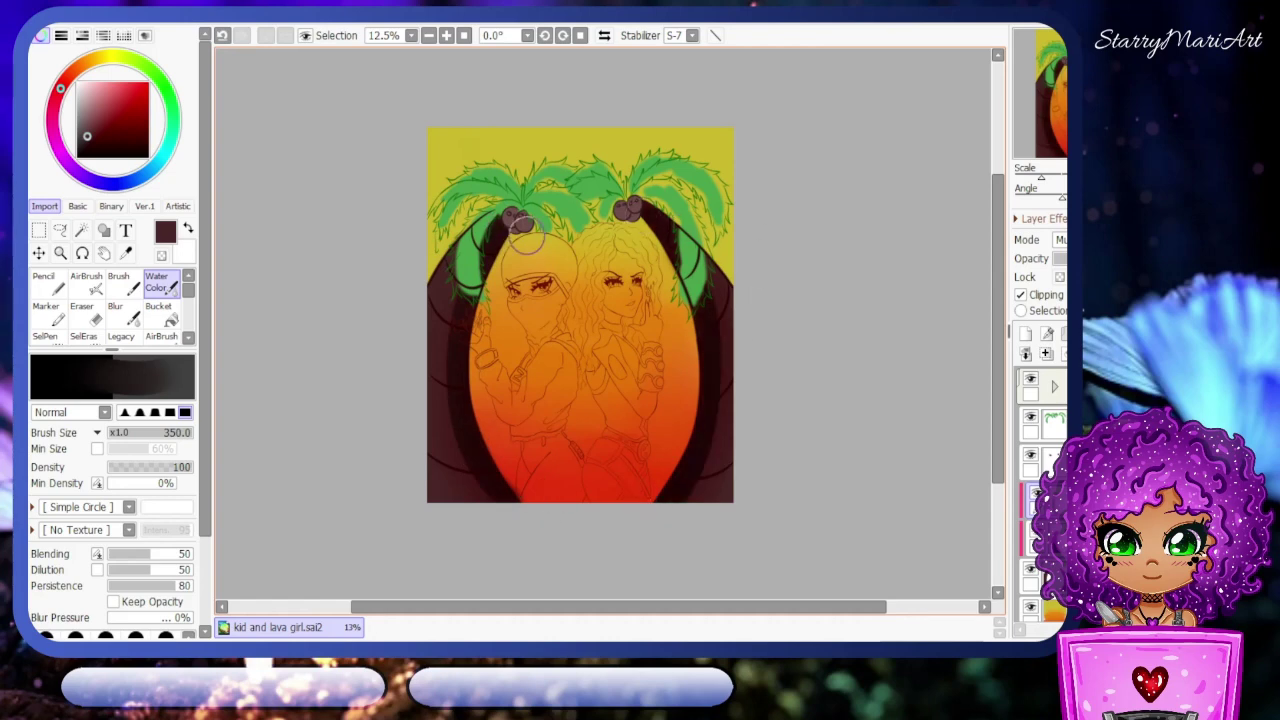
- Paint lighter brown streaks across the trunk segments on a clipped layer with the Water Color brush at size 120
left_click(40, 35)
left_click(446, 35)
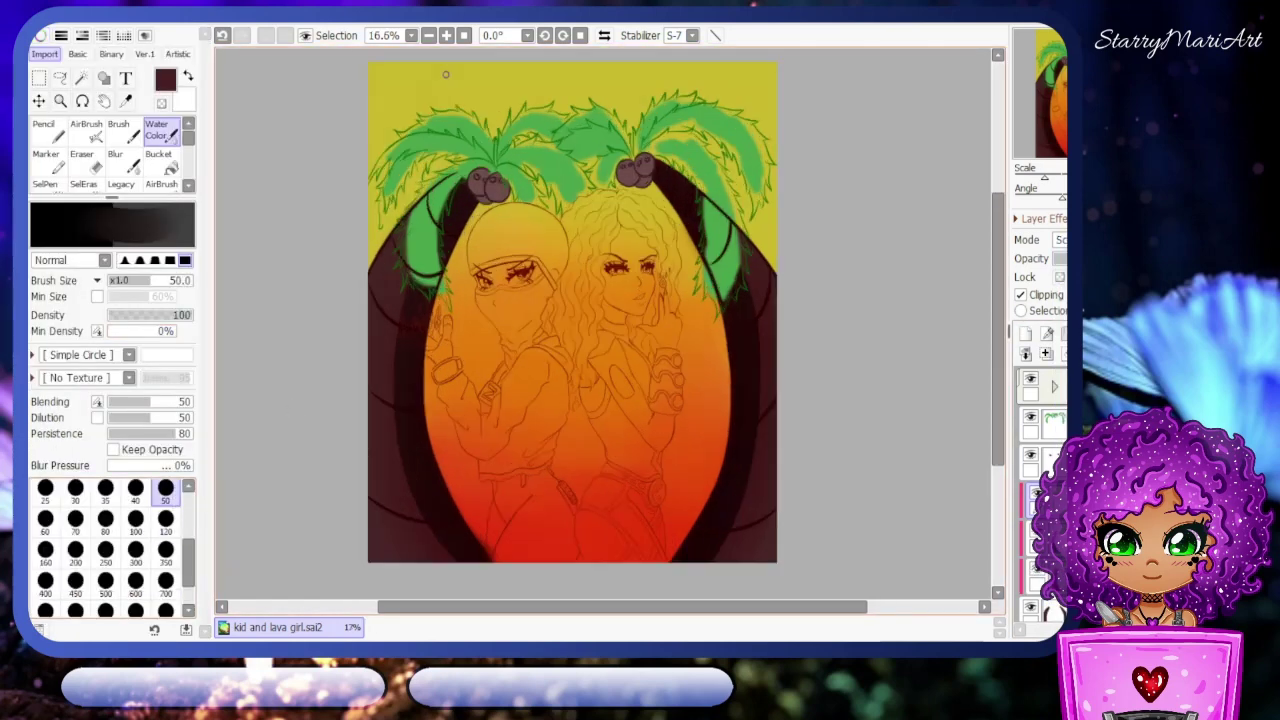
left_click(40, 35)
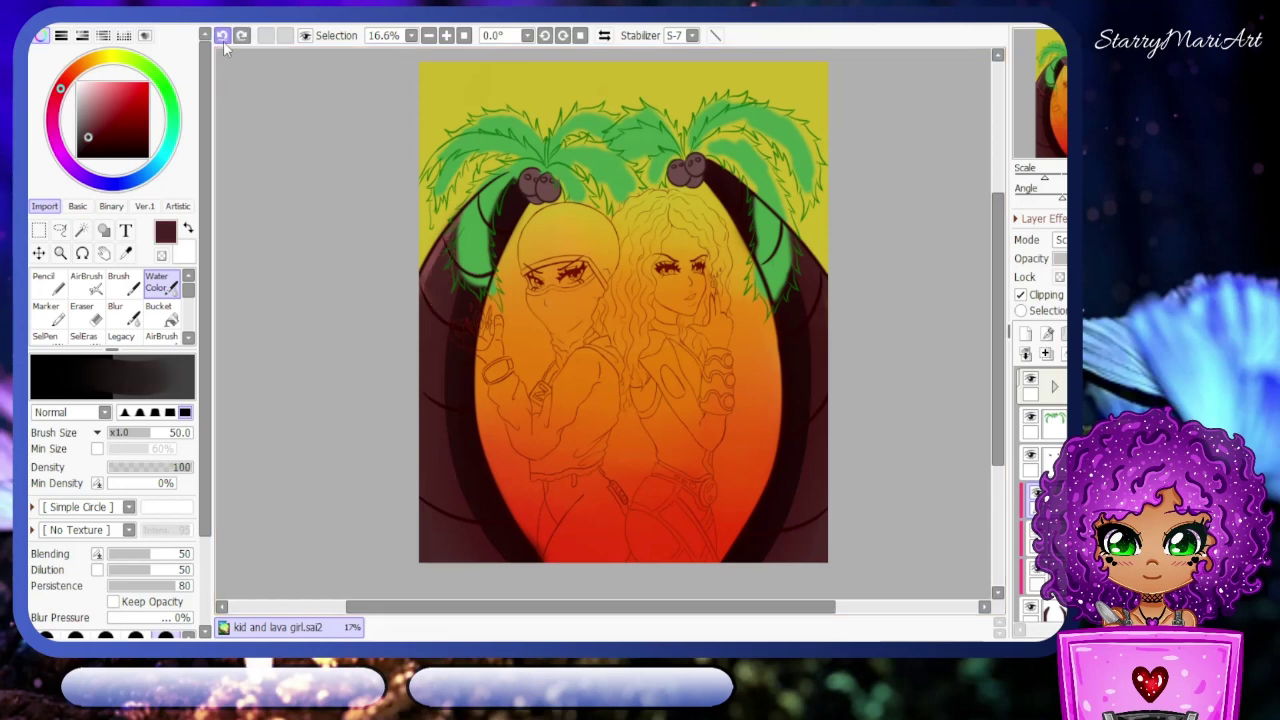
left_click(40, 35)
left_click(165, 518)
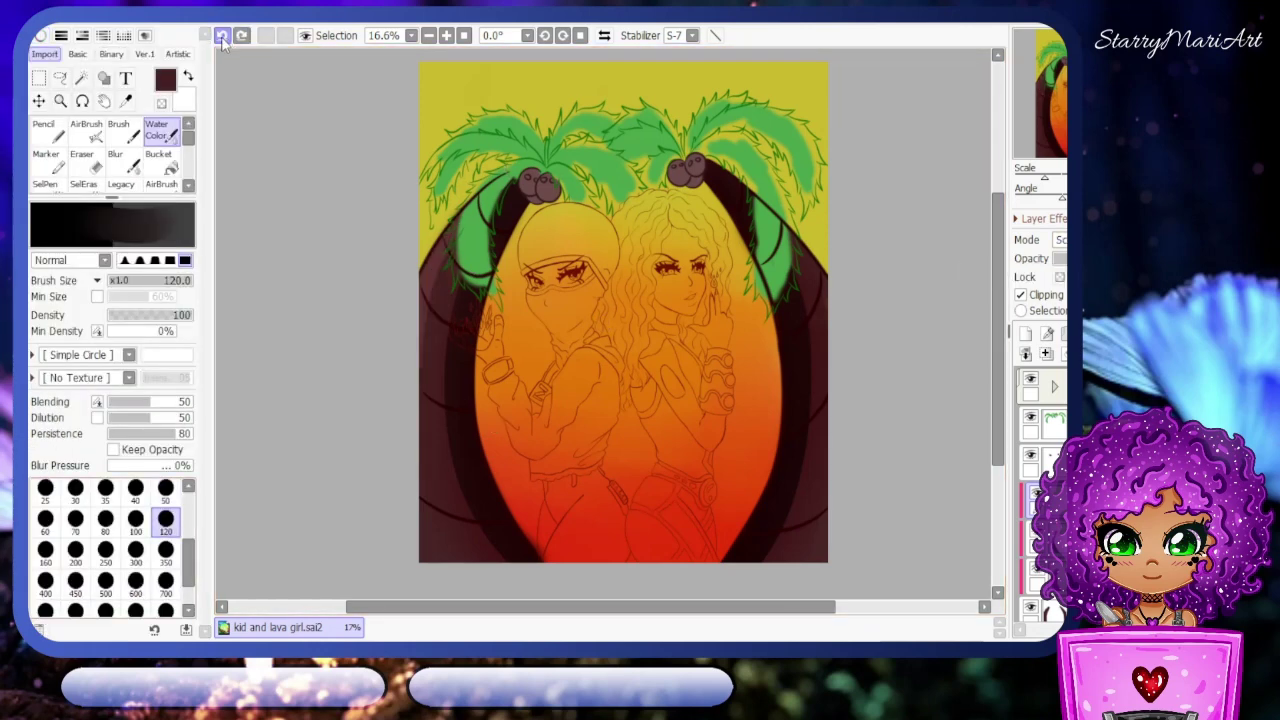
mouse_move(440, 240)
left_mouse_down()
mouse_move(400, 309)
mouse_move(450, 453)
left_mouse_up()
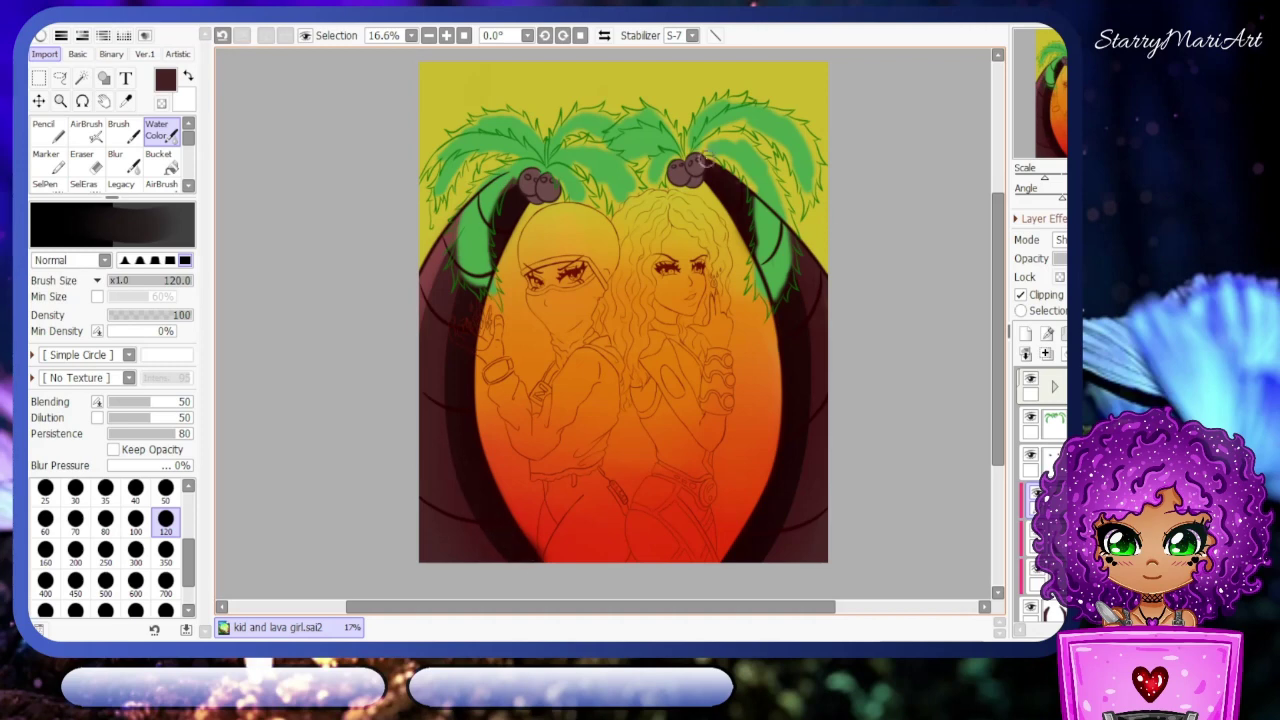
mouse_move(470, 400)
left_mouse_down()
mouse_move(414, 491)
mouse_move(470, 310)
left_mouse_up()
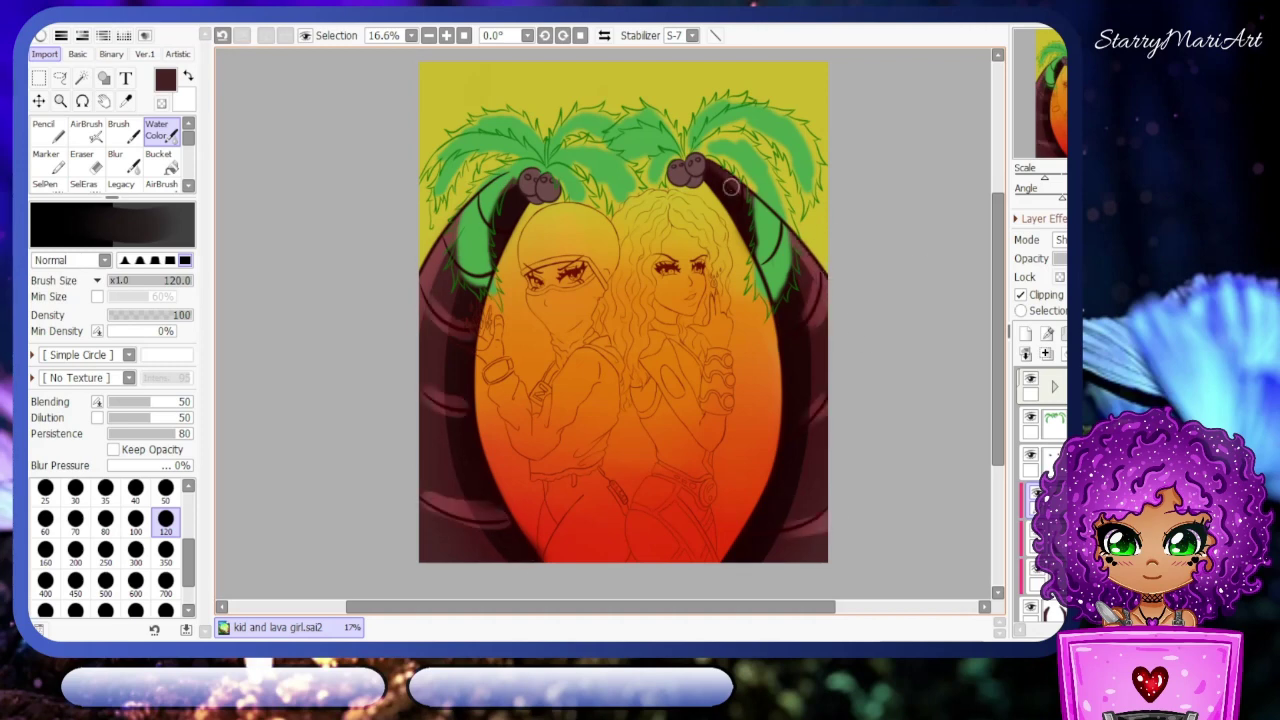
- Deepen the trunk shading with a darker brown at brush size 200 and save the drawing
left_click(75, 549)
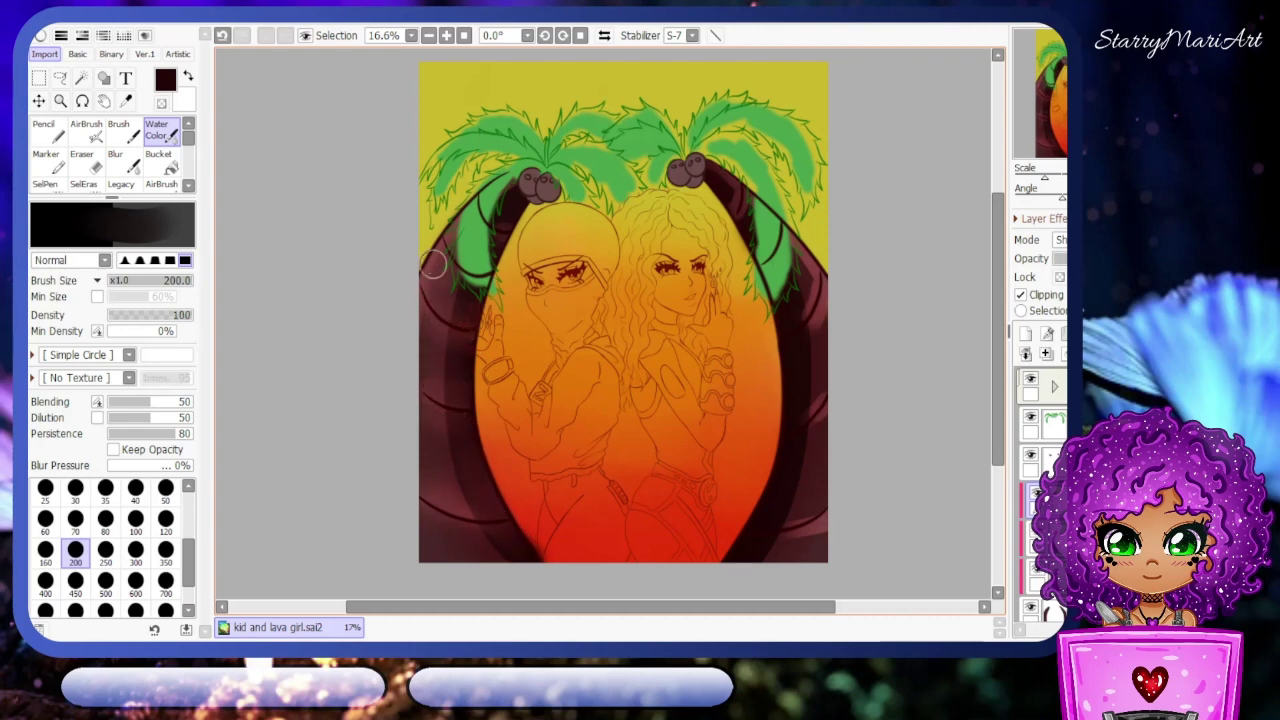
scroll(433, 263, "down", 1)
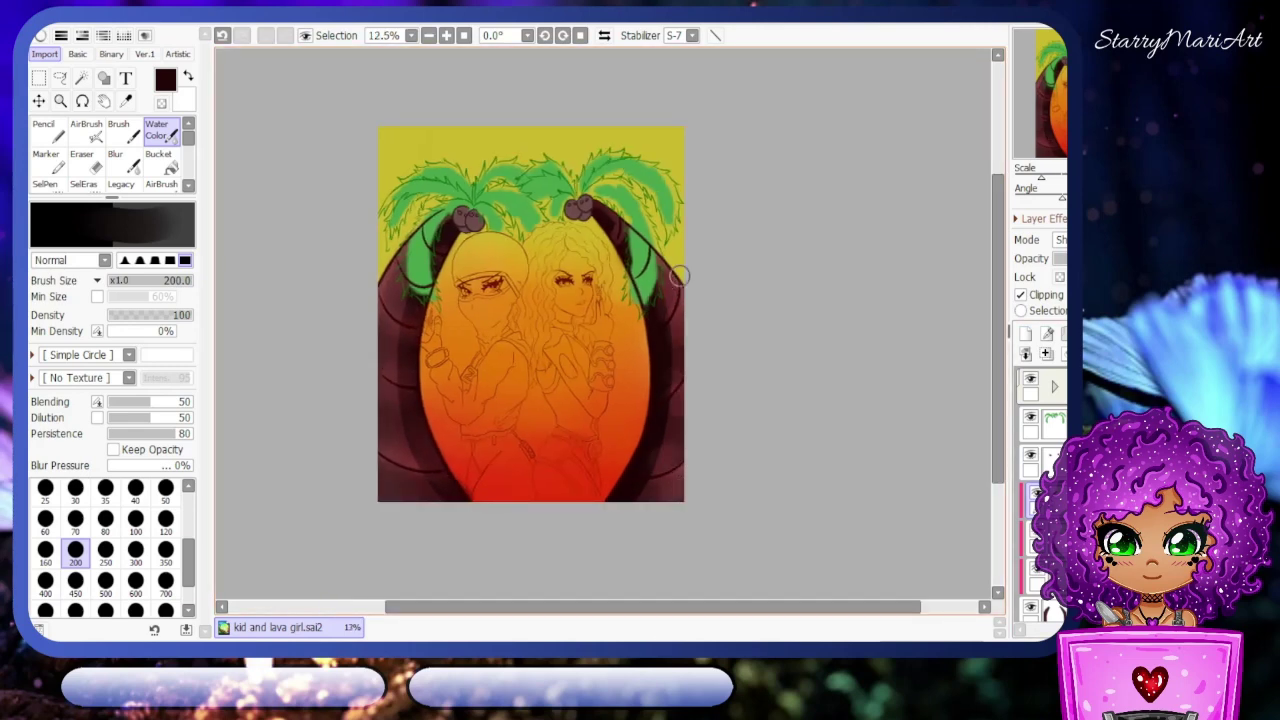
key("ctrl+s")
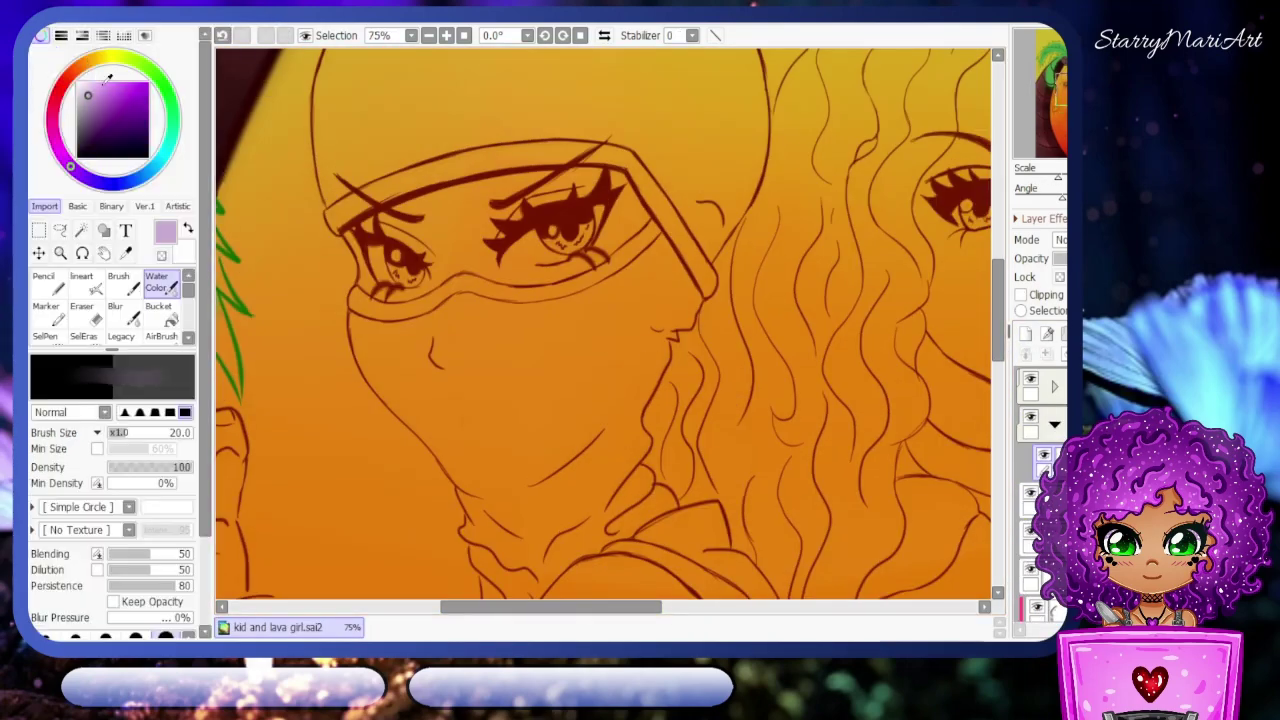
- Paint brown skin around the masked character's eyes with the Pencil at size 50 and fill both eye whites, reducing the brush to 20
left_click(116, 110)
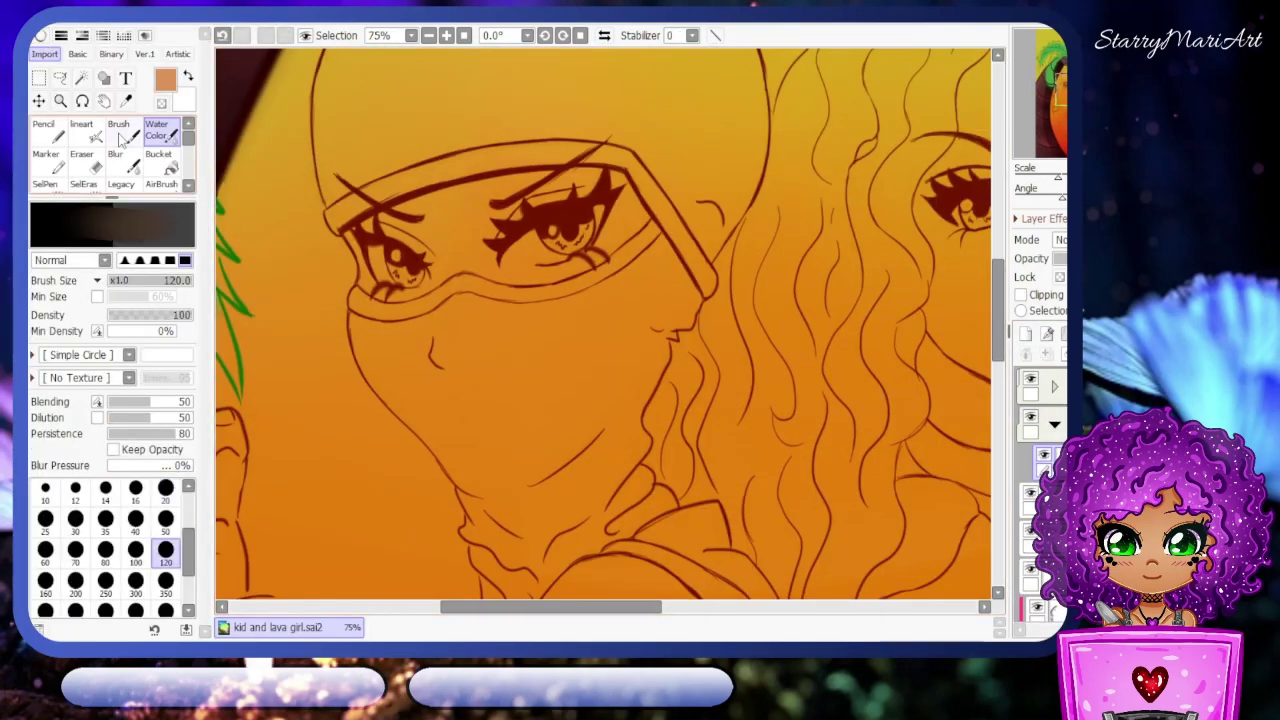
mouse_move(400, 280)
left_mouse_down()
mouse_move(449, 193)
mouse_move(610, 170)
mouse_move(373, 297)
left_mouse_up()
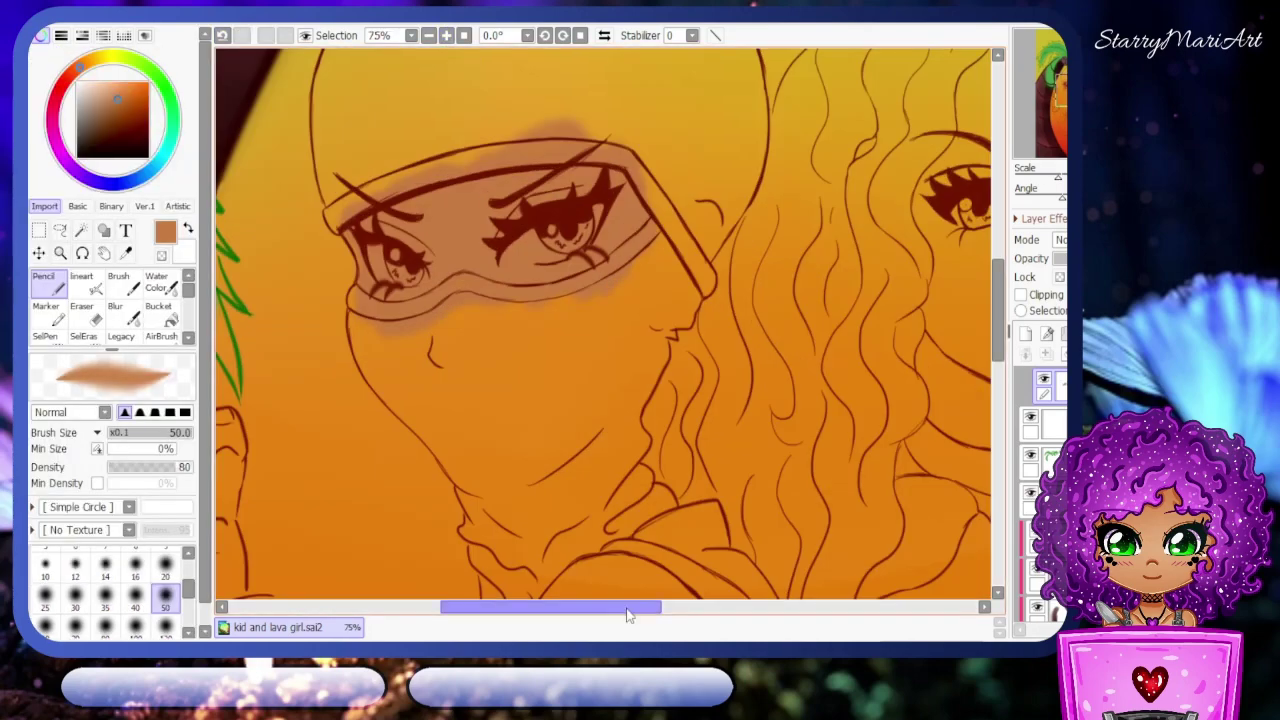
mouse_move(600, 160)
left_mouse_down()
mouse_move(640, 140)
mouse_move(560, 170)
left_mouse_up()
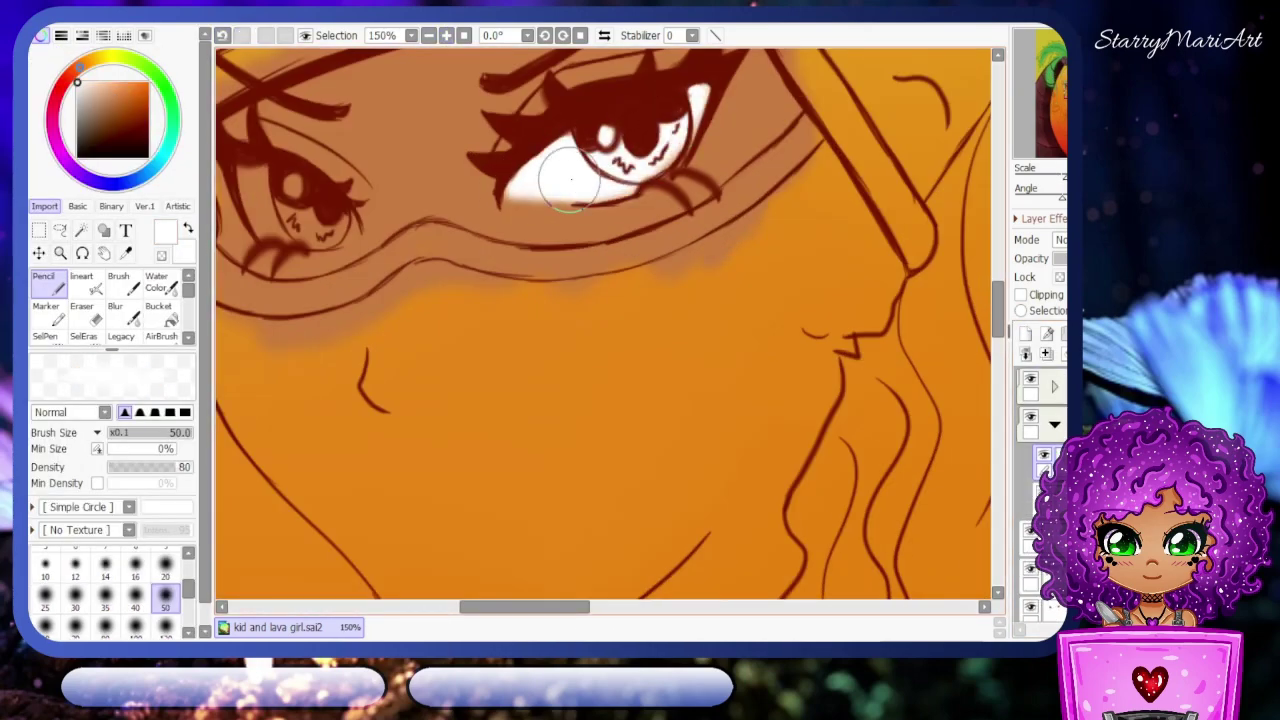
left_click(165, 563)
scroll(600, 300, "left", 3)
left_click_drag(350, 190, 430, 235)
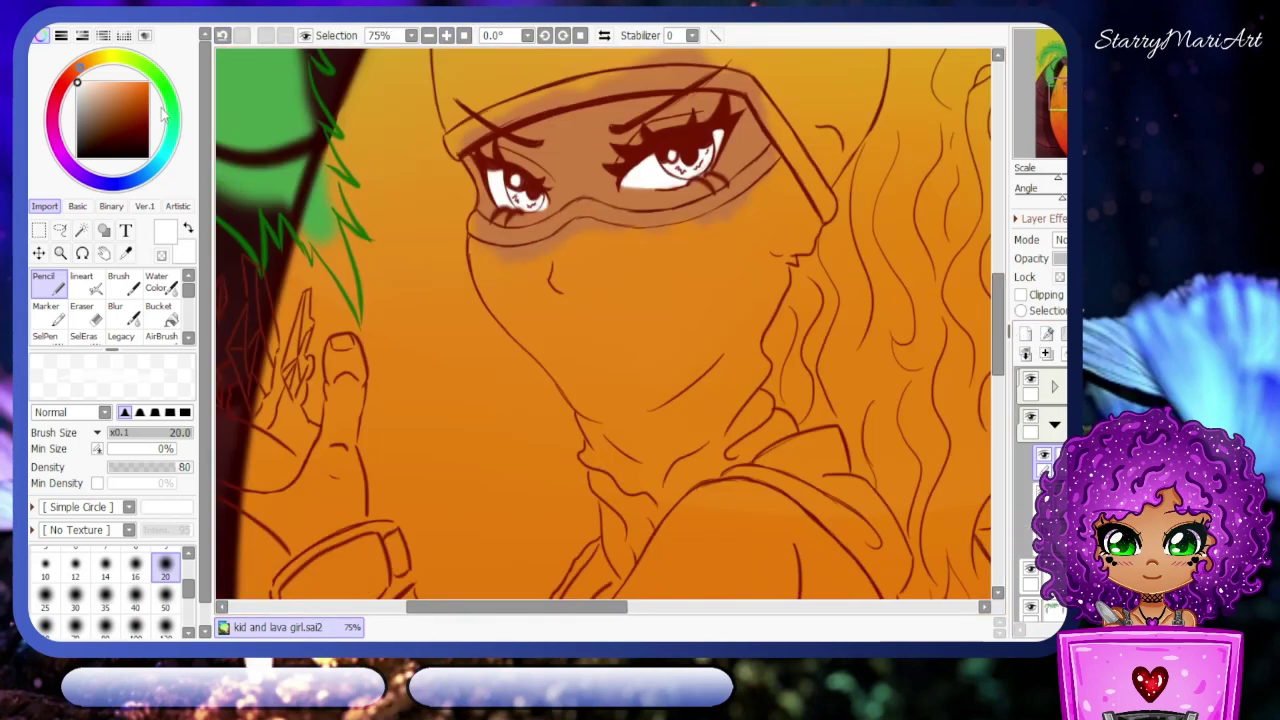
- Colour the irises of the masked character's two eyes bright green with the Pencil at size 20
left_click(169, 95)
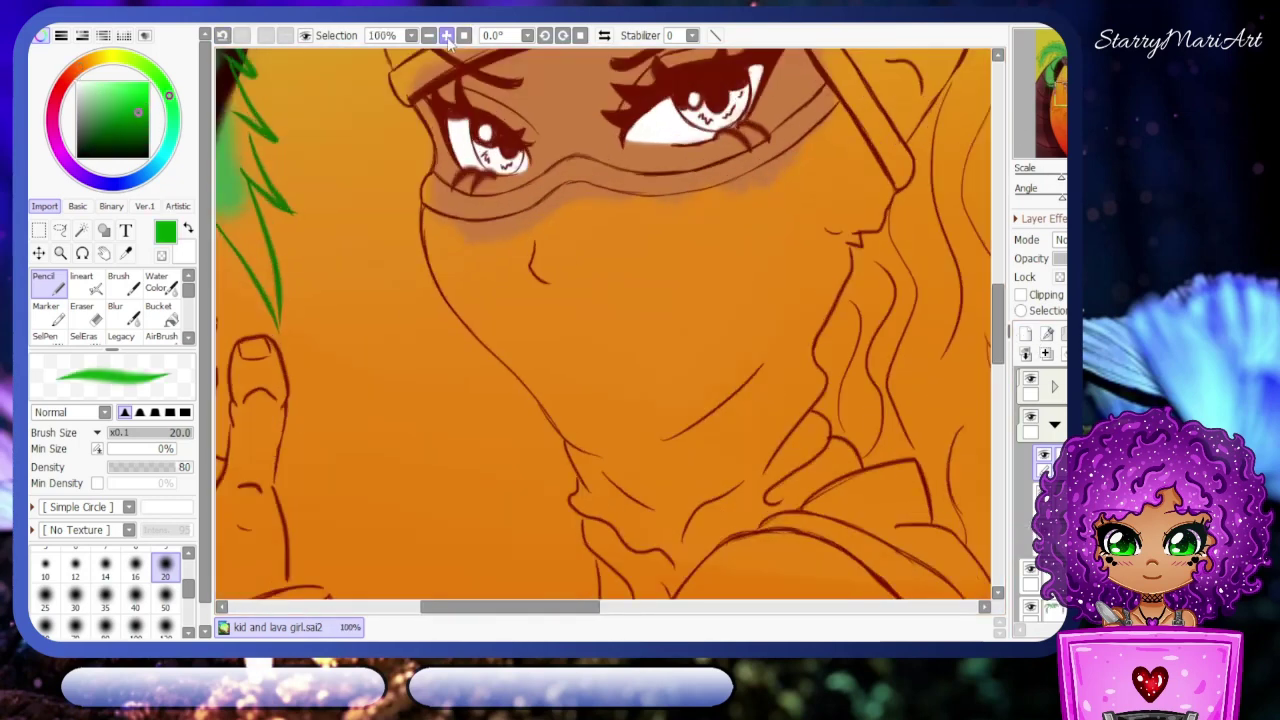
left_click_drag(420, 330, 456, 346)
left_click_drag(725, 278, 790, 266)
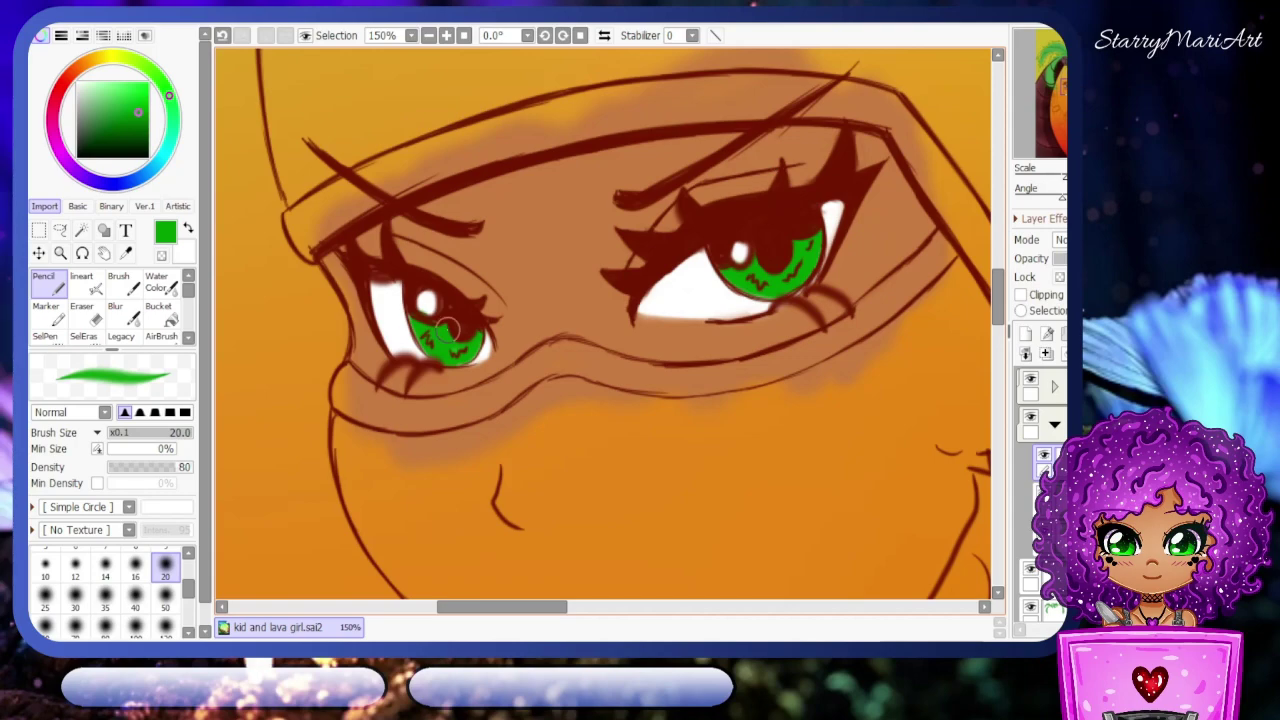
- Roughly block in the masked character's hood and face mask with dark grey, staying clear of the eye opening
scroll(448, 330, "down", 3)
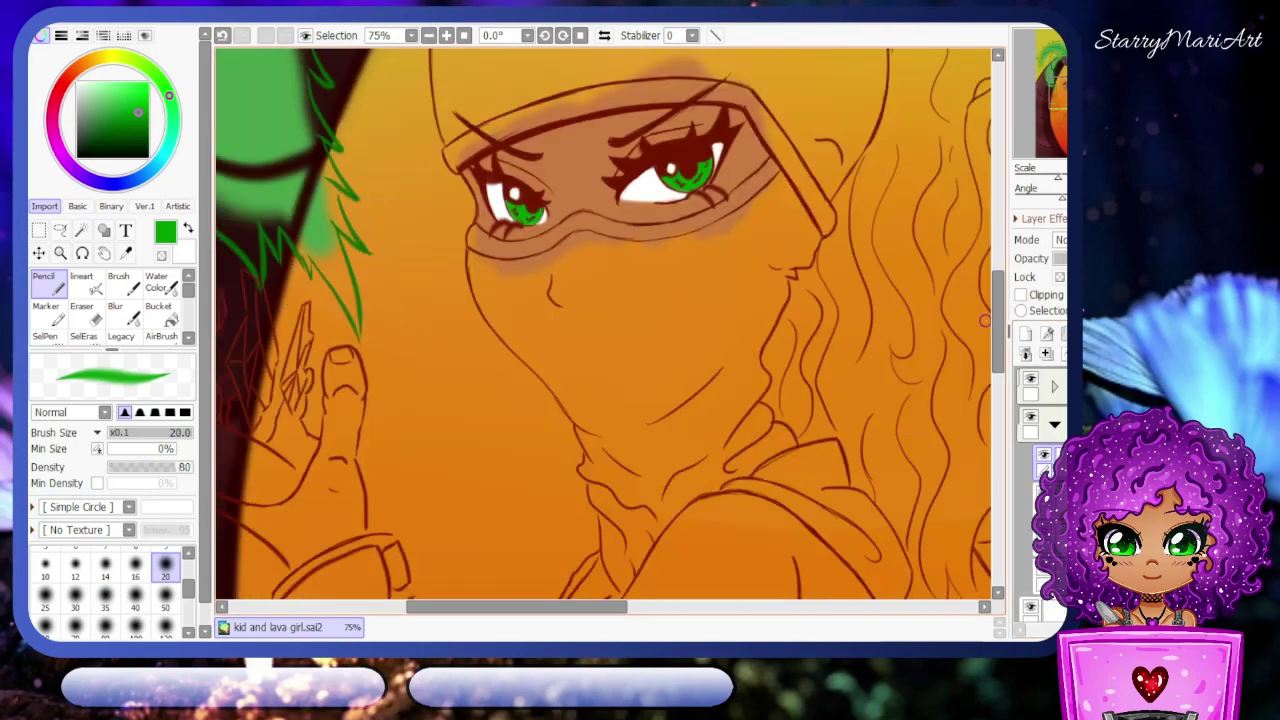
left_click(76, 136)
scroll(110, 560, "down", 3)
left_click(165, 486)
mouse_move(663, 271)
left_mouse_down()
mouse_move(610, 350)
mouse_move(664, 357)
mouse_move(726, 259)
mouse_move(705, 389)
mouse_move(670, 485)
left_mouse_up()
scroll(670, 485, "up", 4)
mouse_move(940, 257)
left_mouse_down()
mouse_move(646, 132)
mouse_move(608, 86)
mouse_move(506, 283)
mouse_move(830, 312)
left_mouse_up()
scroll(830, 312, "down", 3)
scroll(386, 451, "up", 5)
- Extend the dark grey to the line art along the mask's upper edge and outer cheek with the Marker at size 20
left_click(45, 160)
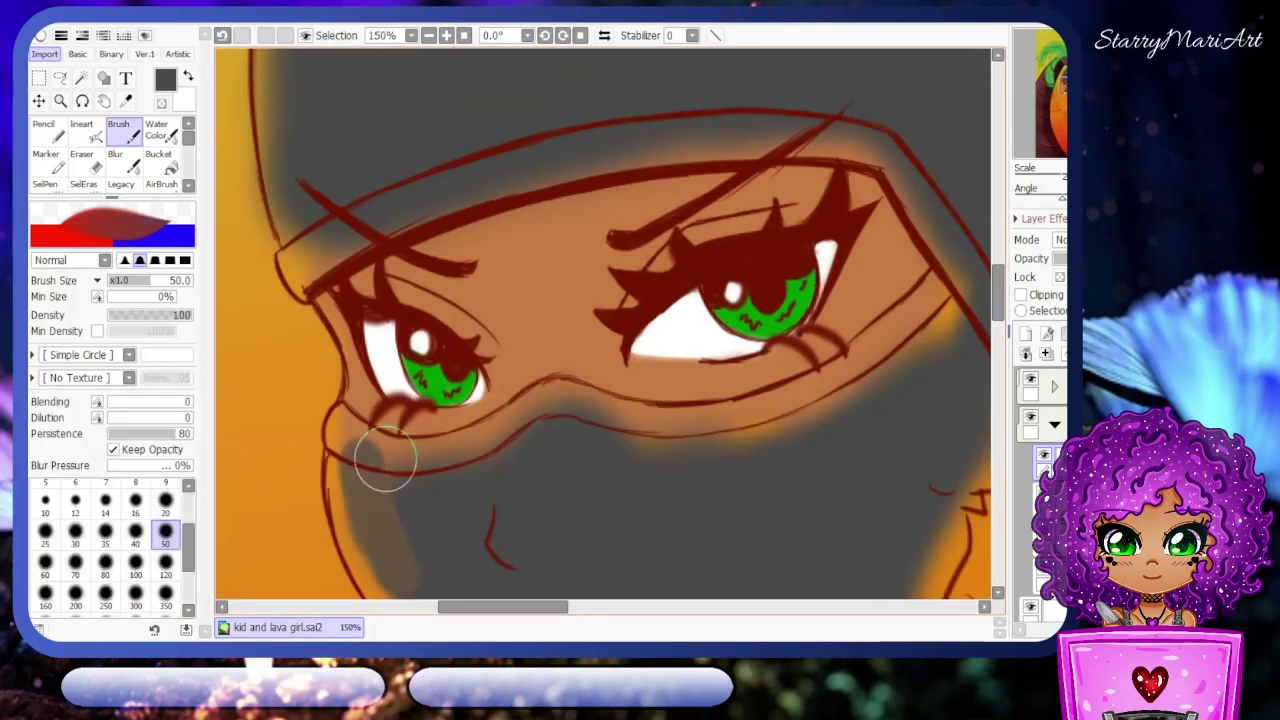
scroll(386, 451, "down", 2)
key("bracketleft")
key("bracketleft")
key("bracketleft")
key("bracketleft")
key("bracketleft")
left_click_drag(338, 268, 366, 309)
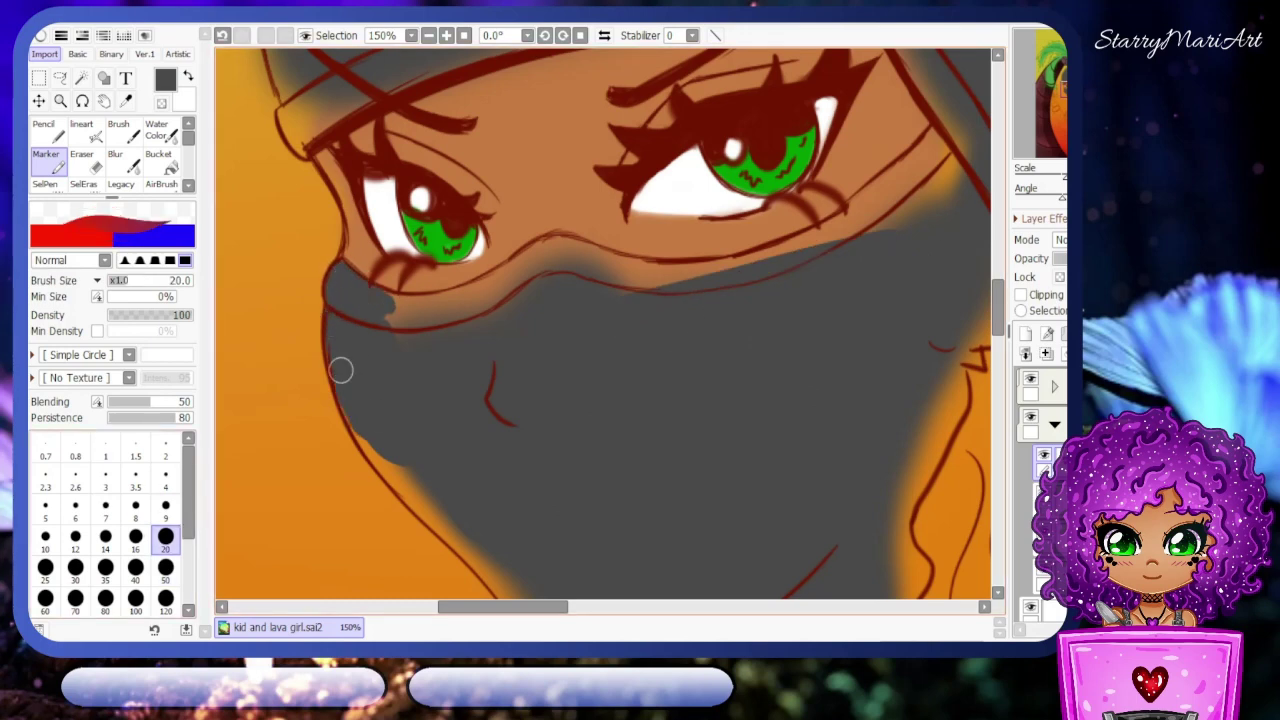
mouse_move(341, 371)
left_mouse_down()
mouse_move(482, 561)
mouse_move(378, 295)
left_mouse_up()
mouse_move(534, 280)
left_mouse_down()
mouse_move(564, 270)
mouse_move(562, 243)
mouse_move(711, 277)
left_mouse_up()
- Fill the dark grey up to the outline beside the outer eye corner and down the back of the mask
scroll(707, 137, "right", 5)
mouse_move(707, 137)
left_mouse_down()
mouse_move(597, 217)
mouse_move(766, 263)
mouse_move(870, 70)
left_mouse_up()
scroll(761, 191, "down", 3)
left_click_drag(761, 191, 787, 153)
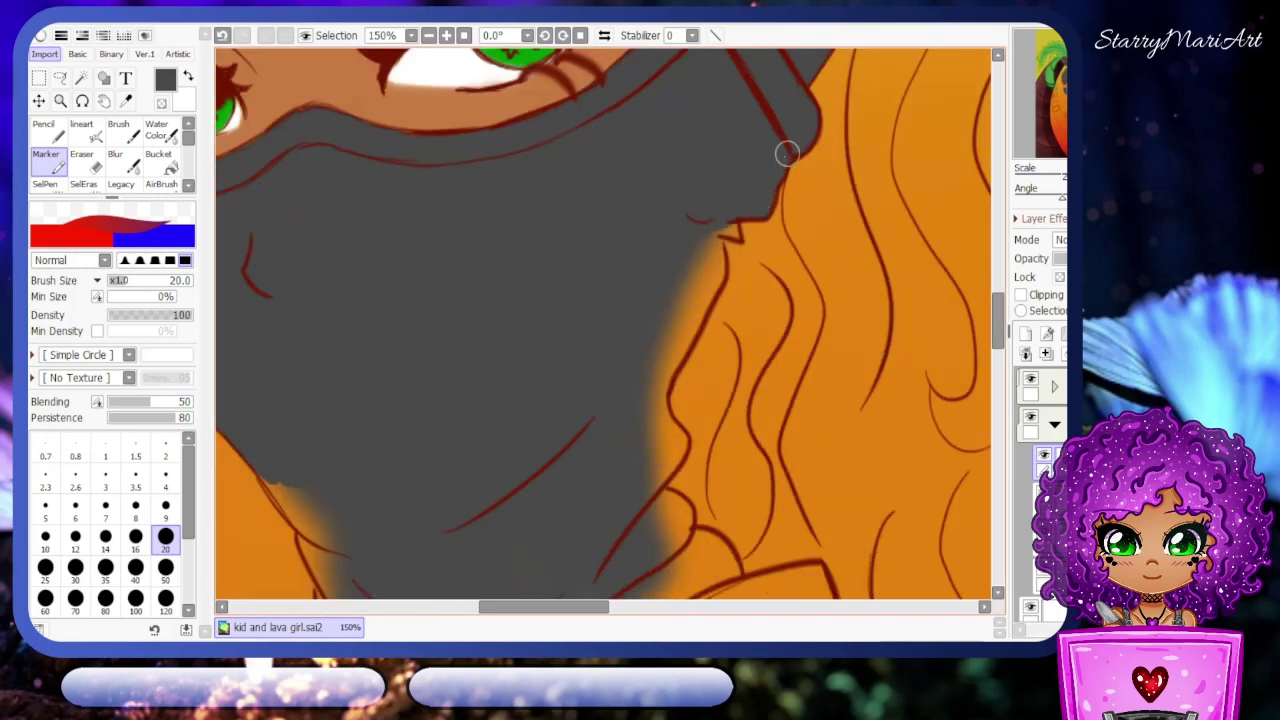
left_click_drag(700, 255, 700, 308)
- Fill the mask's neck folds with dark grey down to the pointed end at the jacket collar
scroll(700, 308, "down", 4)
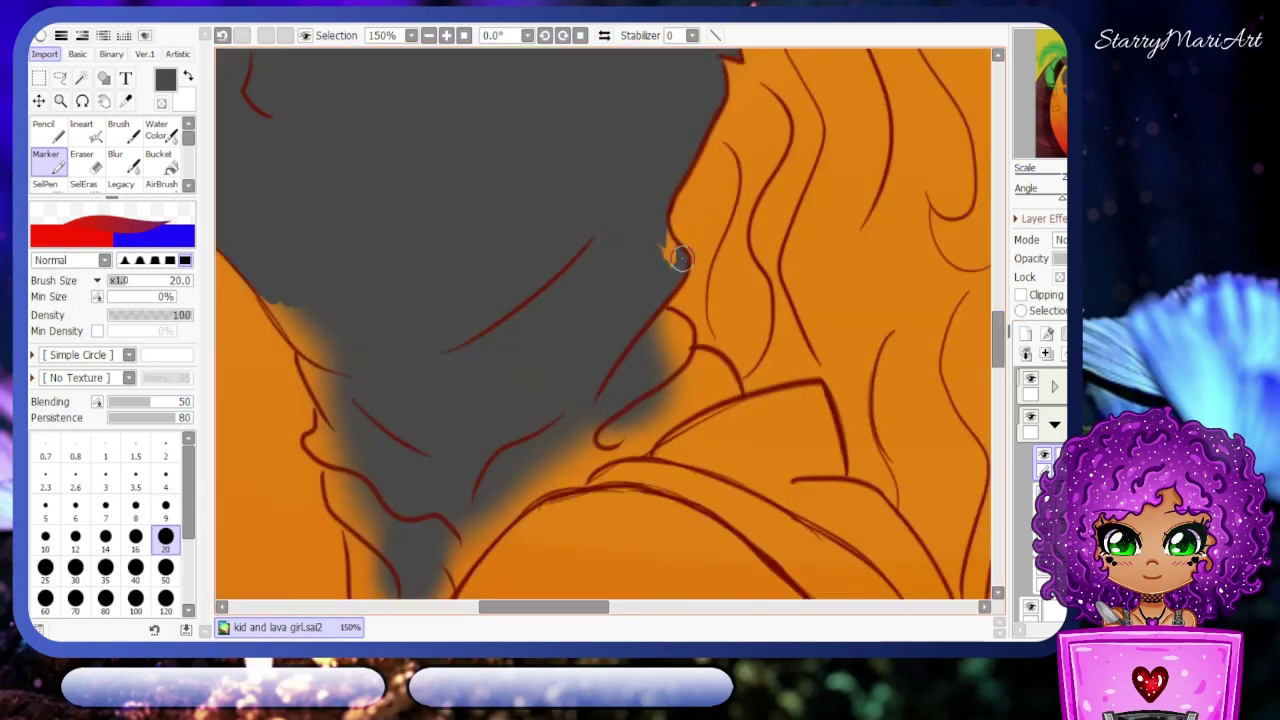
mouse_move(679, 258)
left_mouse_down()
mouse_move(666, 322)
mouse_move(725, 396)
mouse_move(713, 367)
mouse_move(538, 487)
mouse_move(467, 310)
mouse_move(349, 375)
mouse_move(306, 366)
left_mouse_up()
scroll(326, 410, "down", 6)
mouse_move(440, 395)
left_mouse_down()
mouse_move(400, 294)
mouse_move(356, 283)
left_mouse_up()
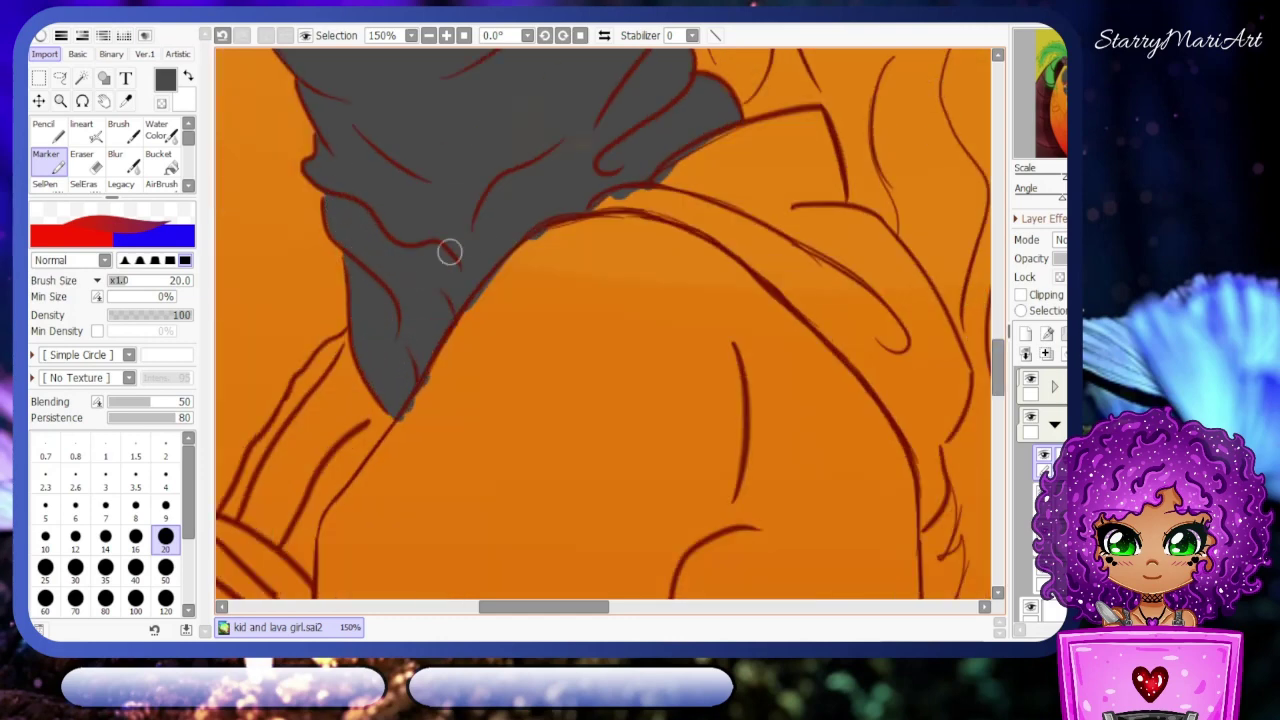
- Fill the hood's back edge and the forehead band above the eyes with dark grey up to the line art
scroll(1004, 362, "up", 6)
mouse_move(905, 440)
left_mouse_down()
mouse_move(900, 380)
mouse_move(814, 77)
mouse_move(800, 70)
left_mouse_up()
scroll(800, 70, "left", 5)
mouse_move(537, 591)
left_mouse_down()
mouse_move(461, 476)
mouse_move(366, 534)
left_mouse_up()
scroll(366, 534, "right", 3)
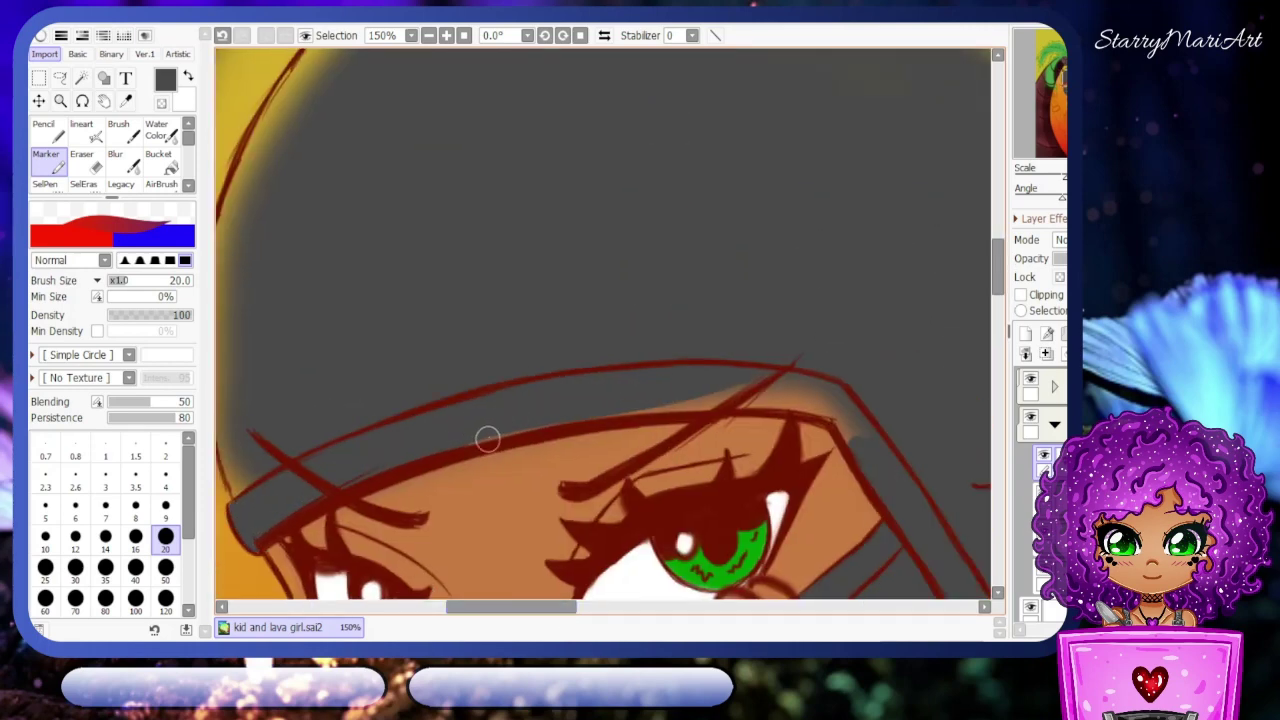
left_click_drag(486, 437, 706, 383)
- Fill the rounded crown of the hood out to its outline with dark grey, rotating the canvas to -33.8°
scroll(706, 383, "right", 6)
scroll(706, 383, "down", 2)
scroll(466, 403, "right", 4)
scroll(466, 403, "up", 2)
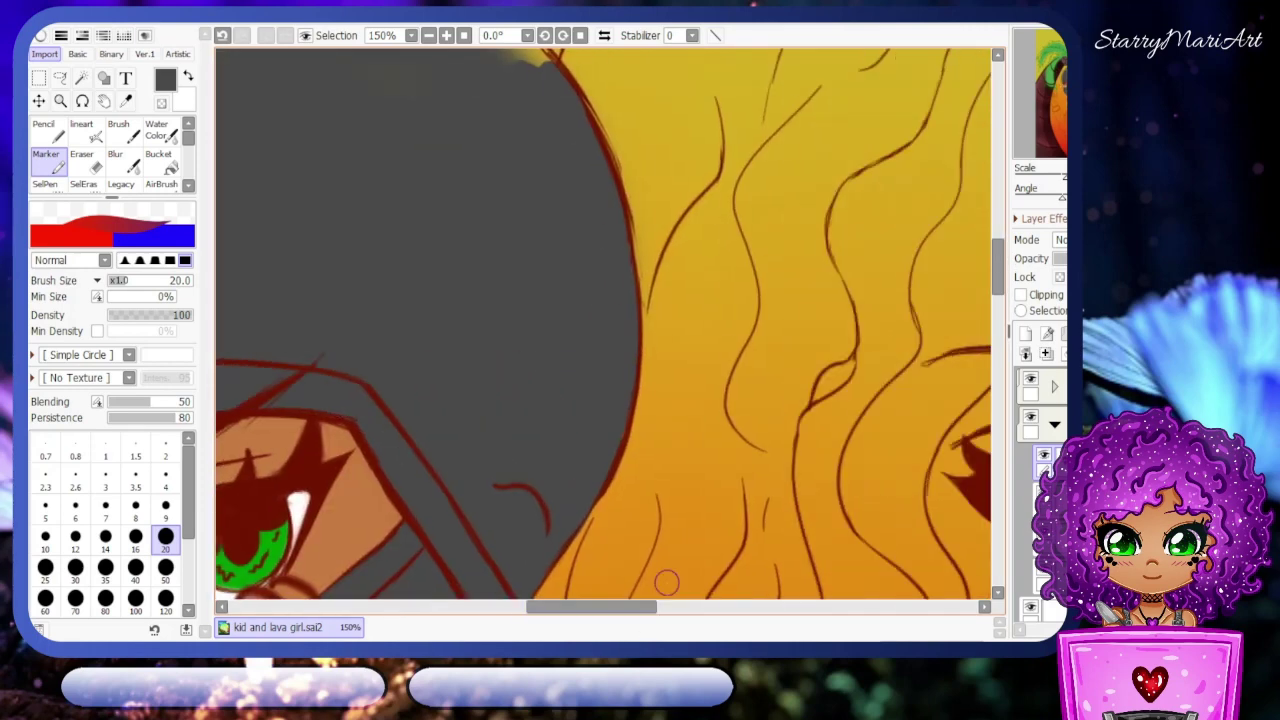
scroll(975, 245, "up", 4)
mouse_move(645, 345)
left_mouse_down()
mouse_move(634, 354)
mouse_move(586, 277)
mouse_move(323, 203)
mouse_move(468, 218)
mouse_move(564, 246)
left_mouse_up()
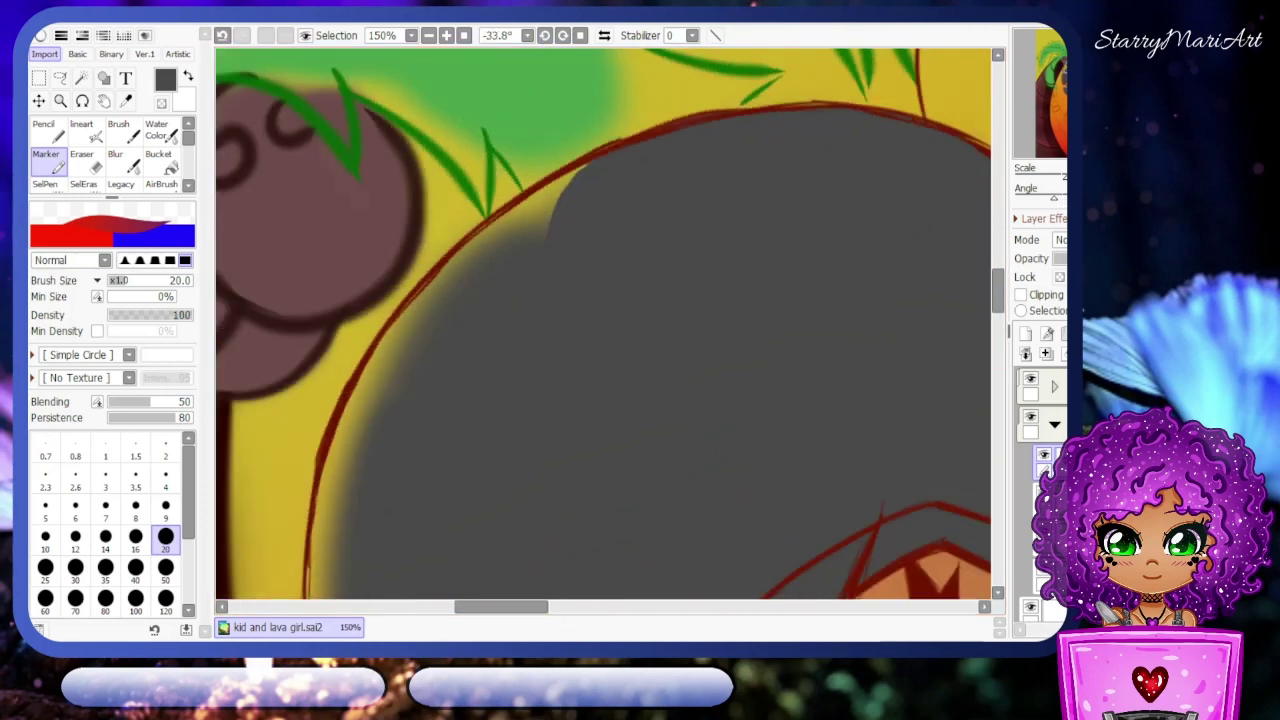
mouse_move(643, 317)
left_mouse_down()
mouse_move(603, 166)
mouse_move(463, 294)
mouse_move(354, 542)
left_mouse_up()
- Fill the remaining front side of the hood down to the forehead band with dark grey and reset the canvas rotation
scroll(819, 110, "down", 5)
scroll(396, 349, "up", 2)
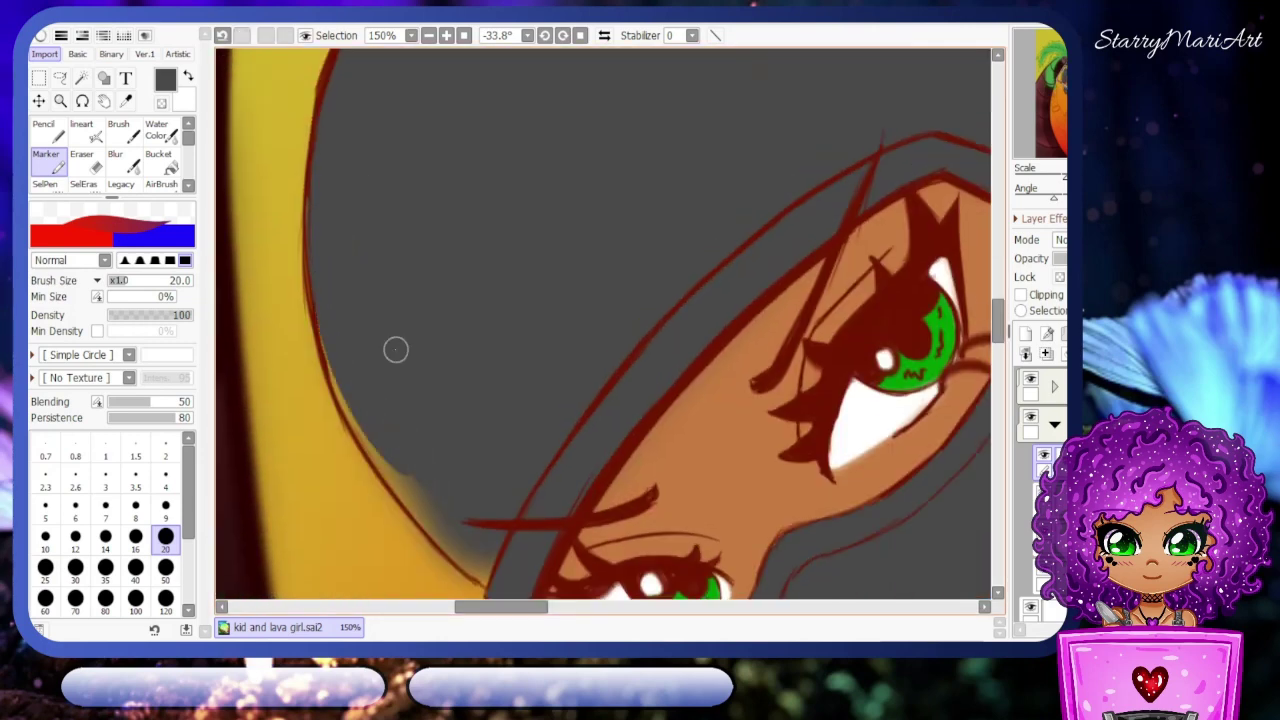
left_click_drag(363, 424, 486, 585)
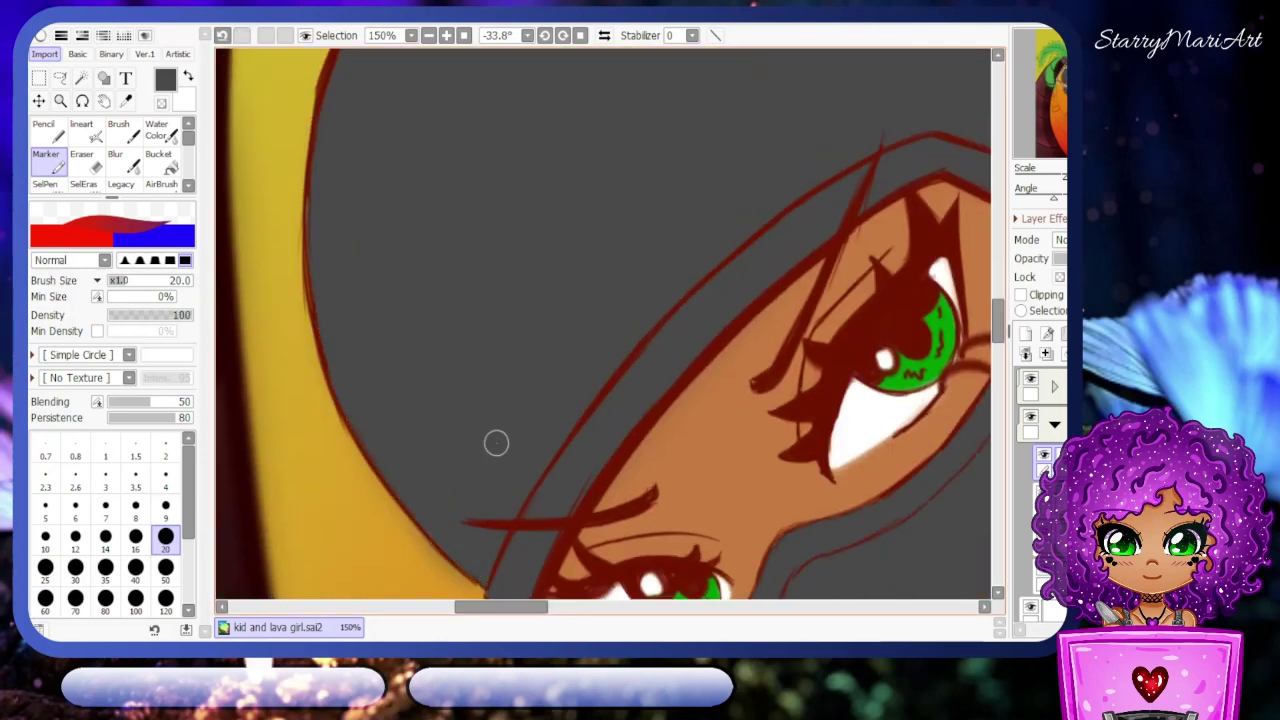
scroll(569, 540, "down", 4)
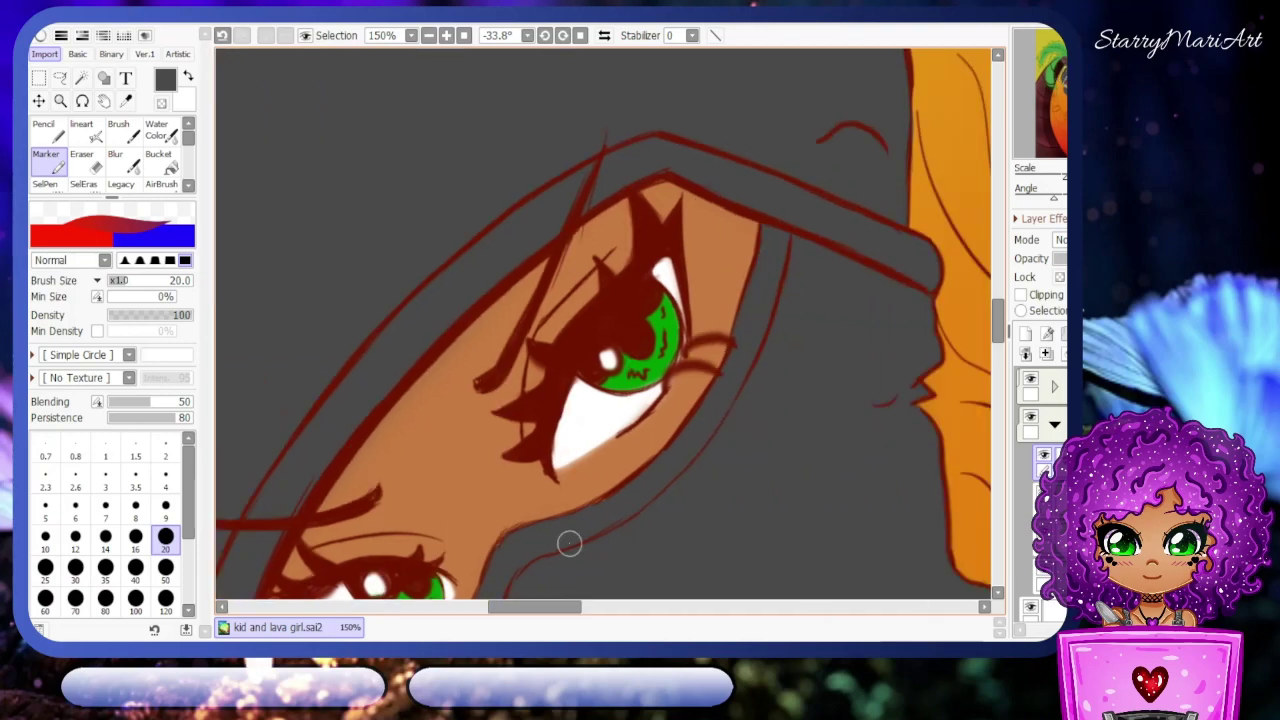
key("Home")
scroll(667, 560, "up", 4)
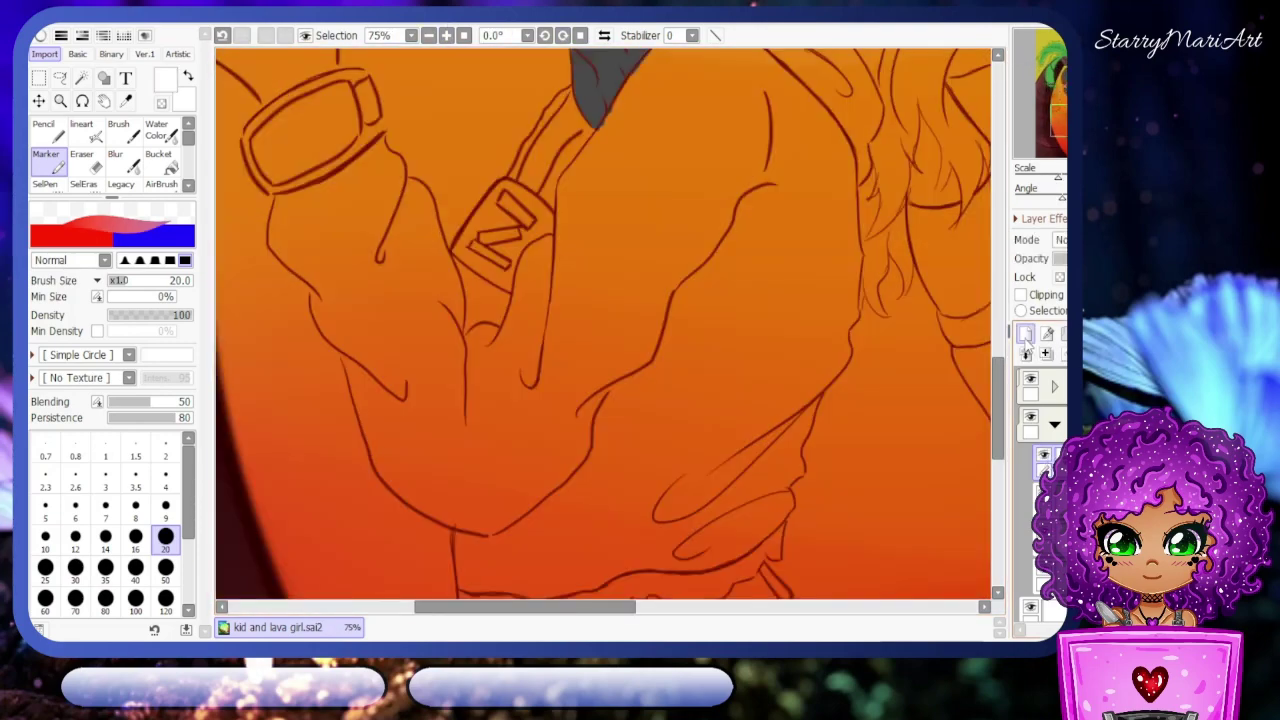
- Block in the jacket's body, raised sleeve and cuff with white using the Marker at size 120
scroll(667, 560, "down", 2)
left_click(40, 35)
left_click(165, 573)
mouse_move(600, 500)
left_mouse_down()
mouse_move(731, 323)
mouse_move(549, 514)
left_mouse_up()
scroll(549, 514, "down", 2)
mouse_move(737, 177)
left_mouse_down()
mouse_move(679, 309)
mouse_move(557, 421)
mouse_move(468, 185)
left_mouse_up()
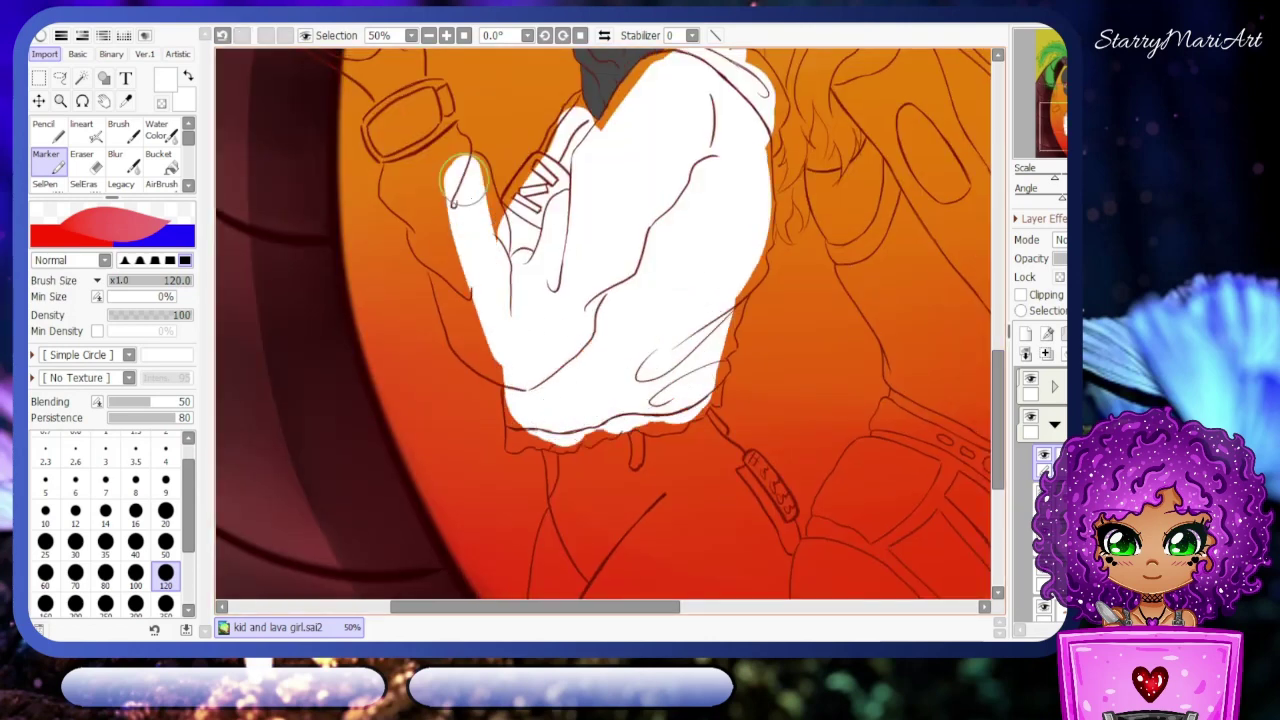
left_click_drag(470, 240, 412, 165)
left_click_drag(998, 372, 998, 312)
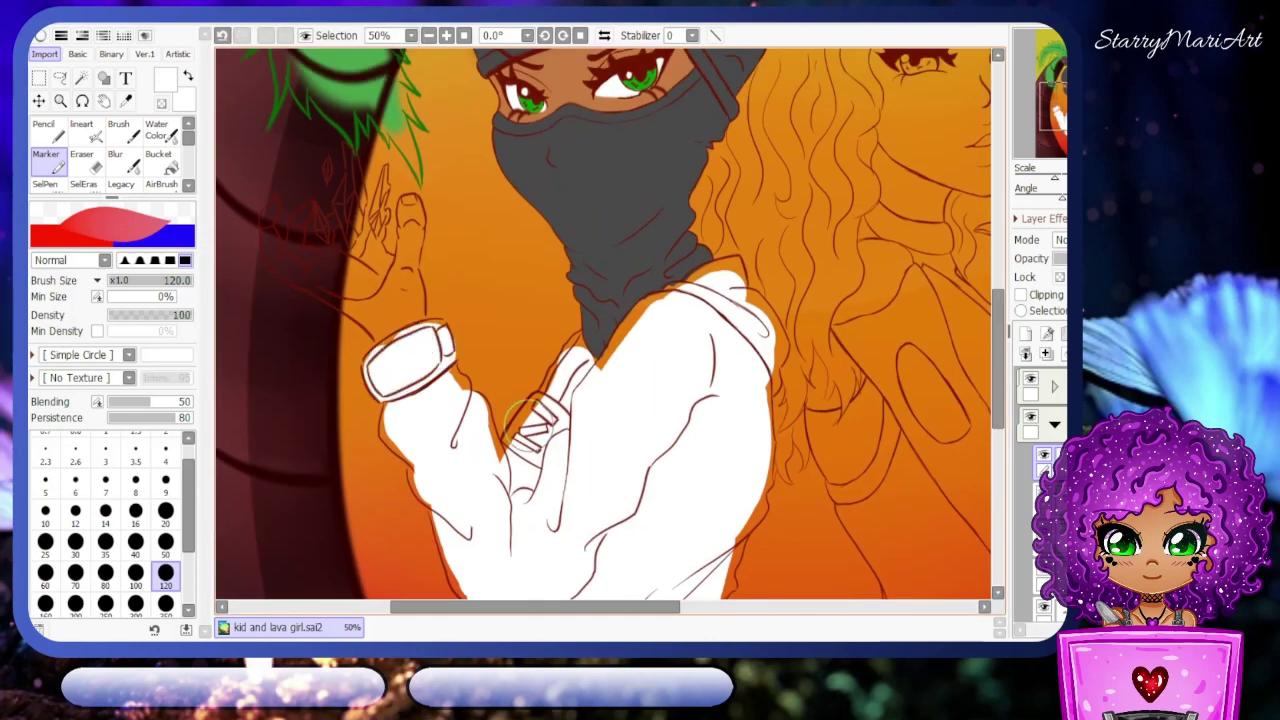
- Fill the jacket's frilled hem with white down to its wavy line art using the Marker at size 20
scroll(598, 486, "down", 4)
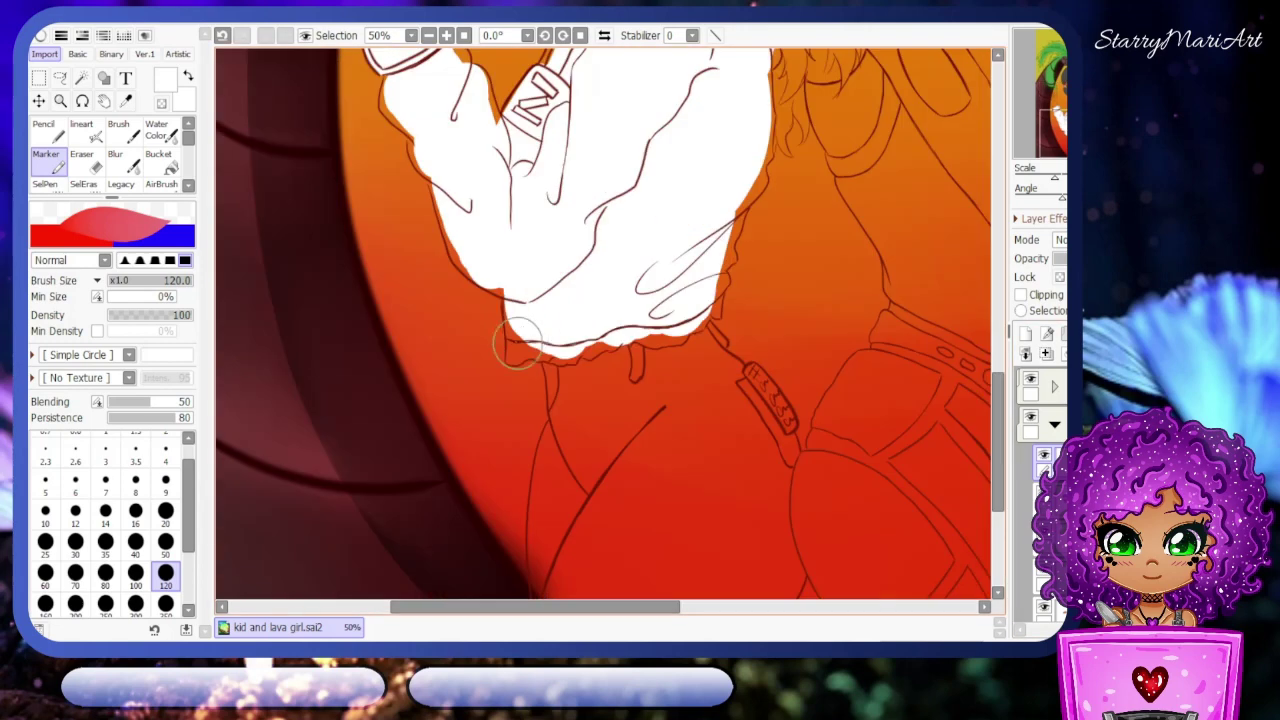
scroll(500, 300, "up", 1)
left_click(165, 510)
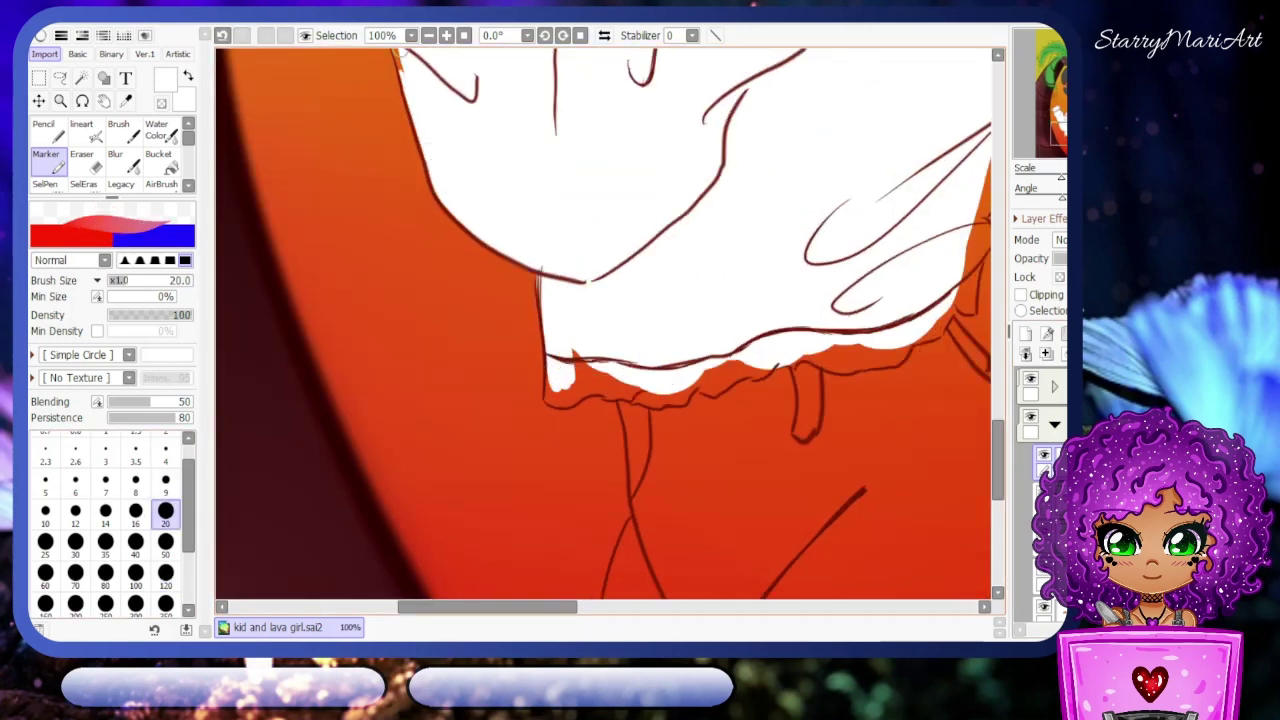
mouse_move(600, 378)
left_mouse_down()
mouse_move(552, 403)
mouse_move(628, 380)
left_mouse_up()
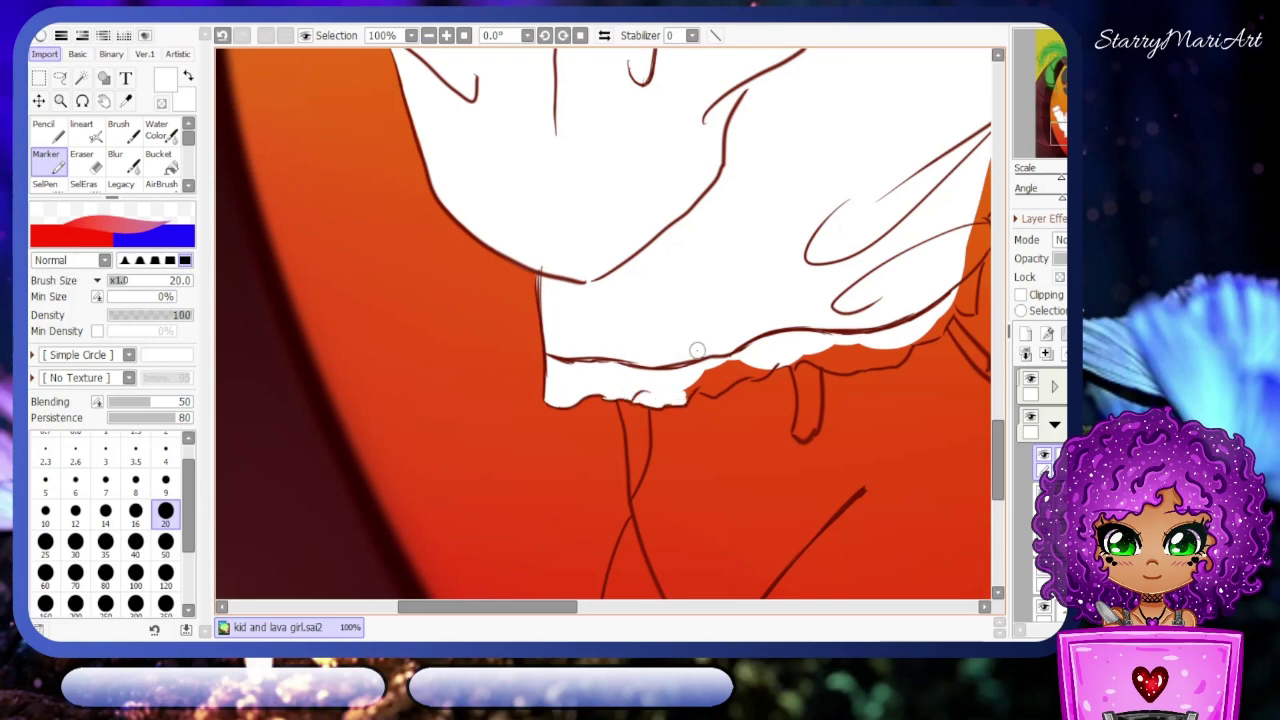
left_click_drag(698, 353, 790, 395)
scroll(600, 330, "right", 2)
left_click_drag(740, 330, 590, 390)
scroll(756, 189, "up", 2)
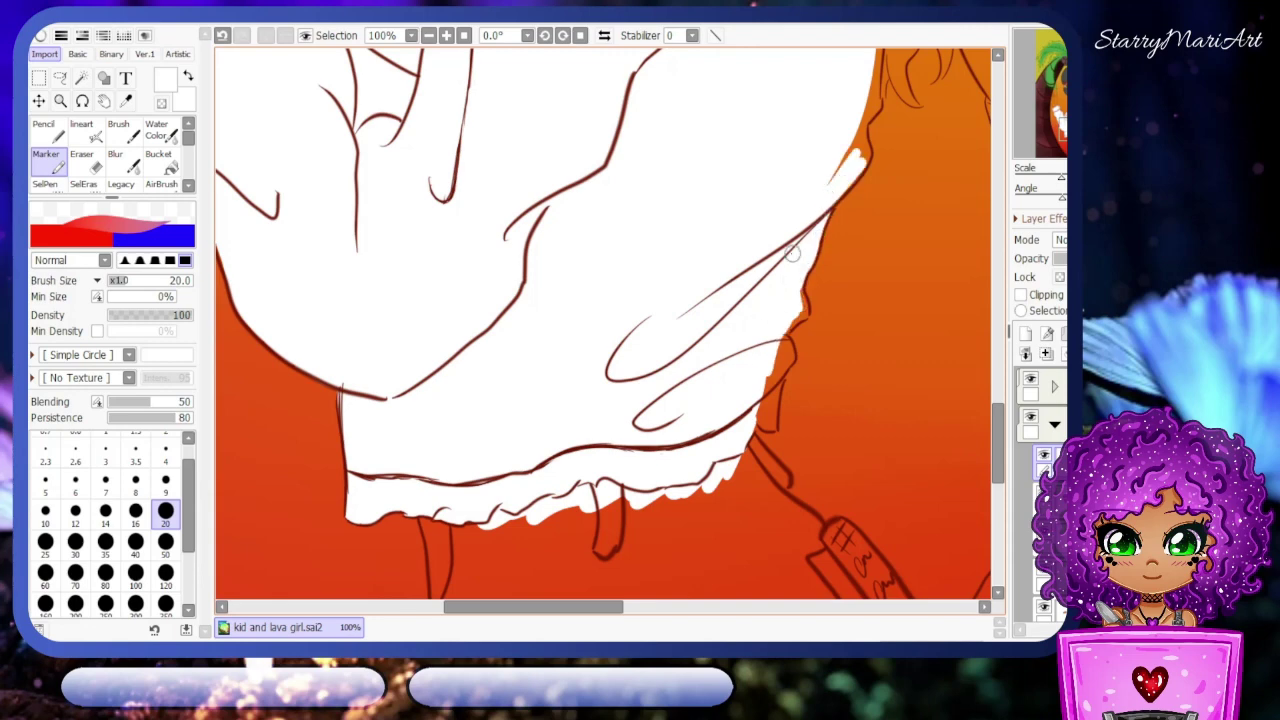
- Fill the jacket's back edge, the folded hood behind the shoulder and the front collar strip with white up to the outlines
scroll(776, 366, "down", 3)
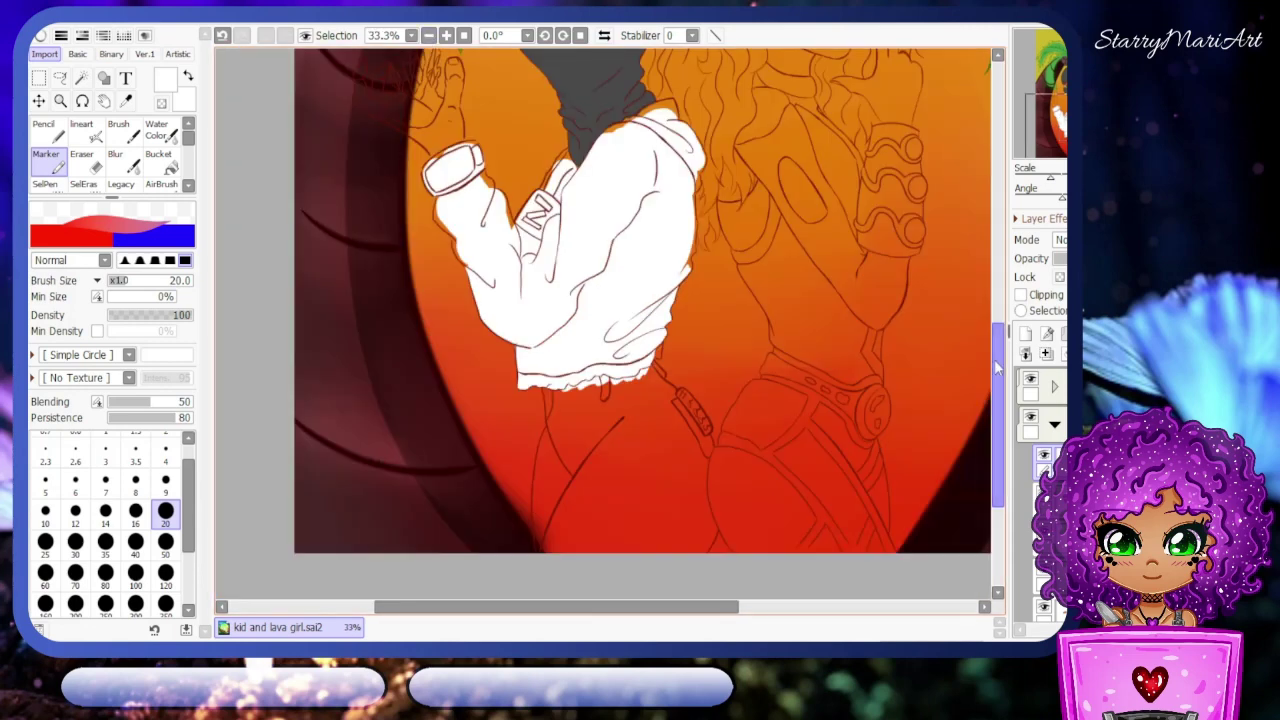
left_click(447, 35)
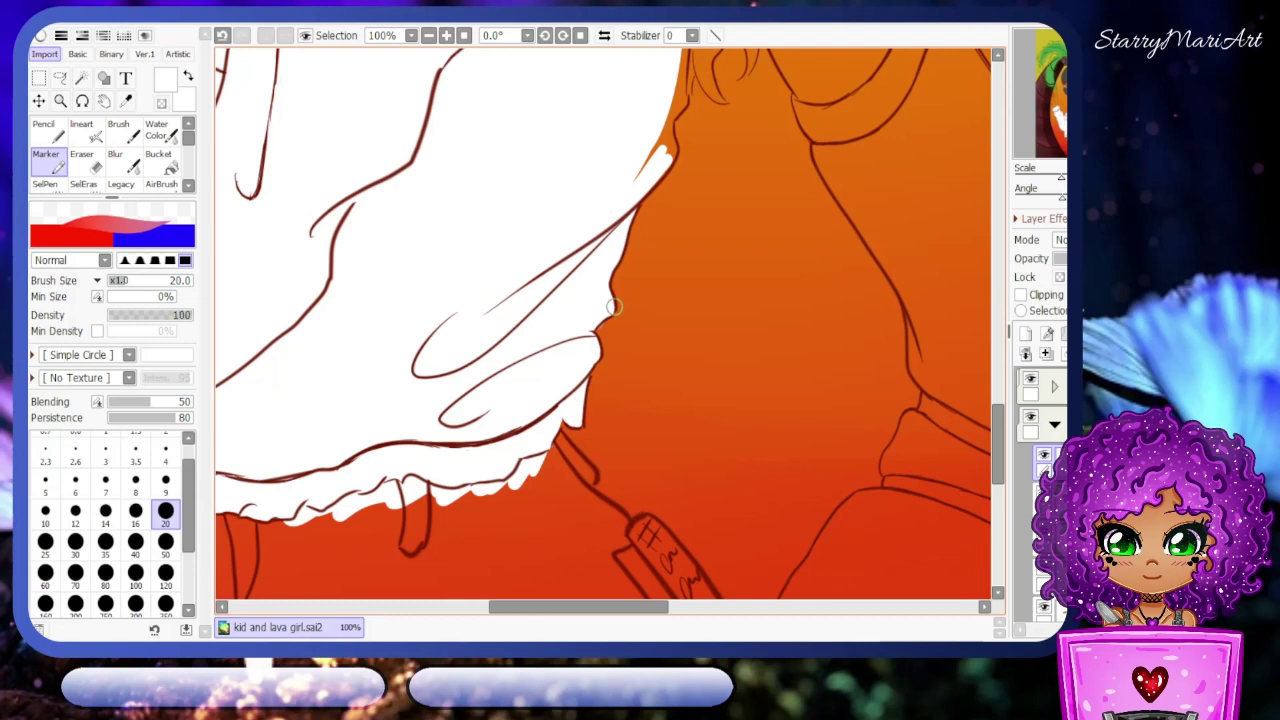
scroll(630, 350, "up", 3)
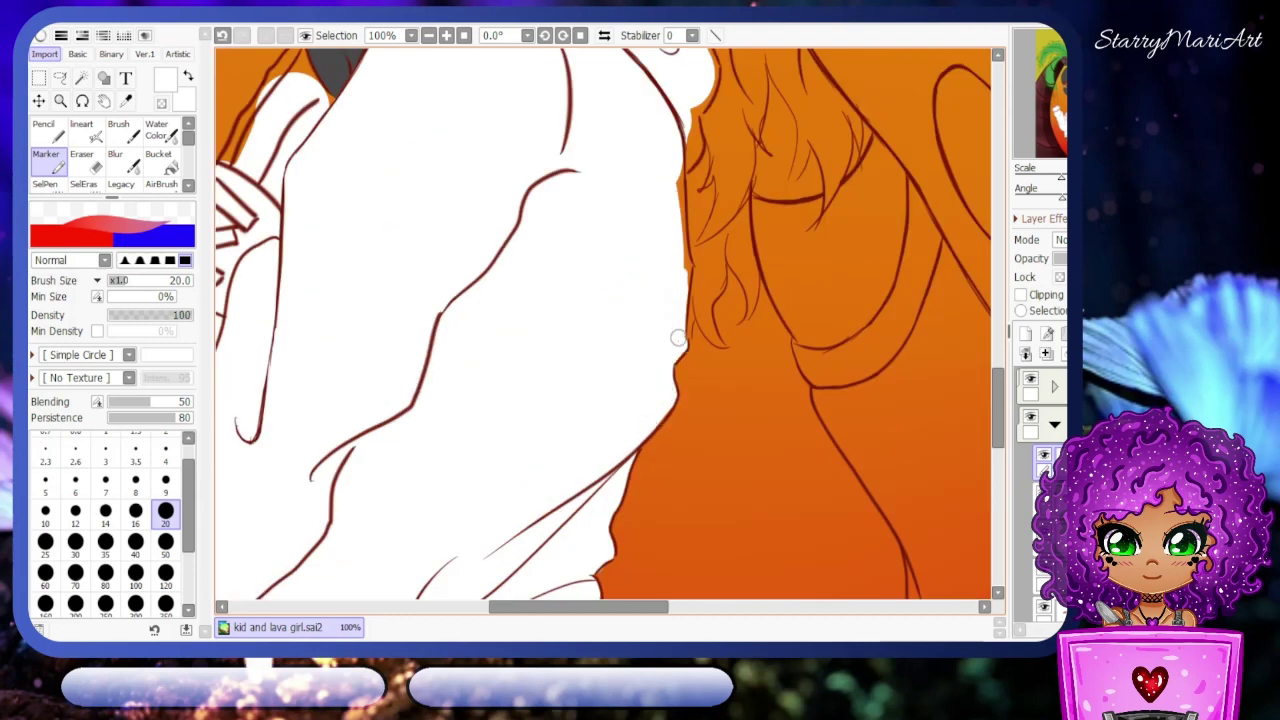
scroll(688, 263, "up", 3)
left_click_drag(710, 240, 695, 430)
mouse_move(510, 200)
left_mouse_down()
mouse_move(625, 145)
mouse_move(417, 246)
left_mouse_up()
scroll(417, 246, "left", 3)
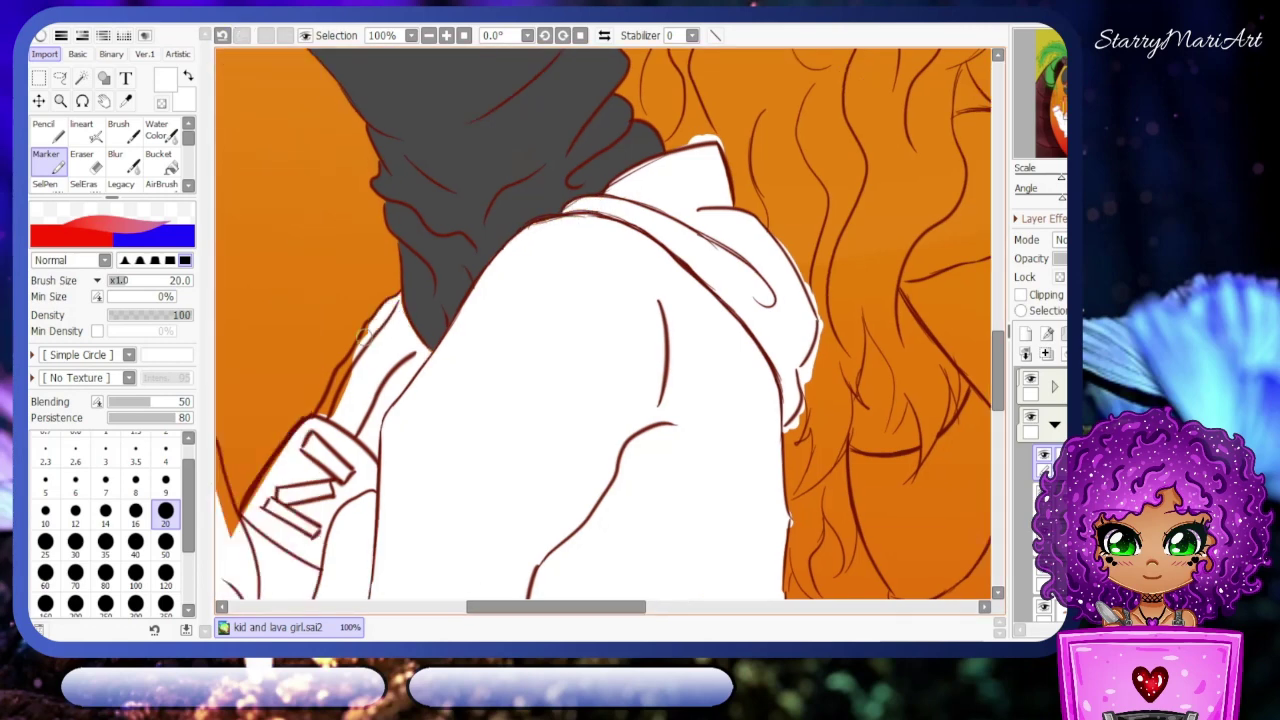
- Fill the remaining edges of the raised sleeve and cuff with white and clean up the spill outside the cuff
scroll(330, 405, "left", 1)
scroll(420, 395, "left", 3)
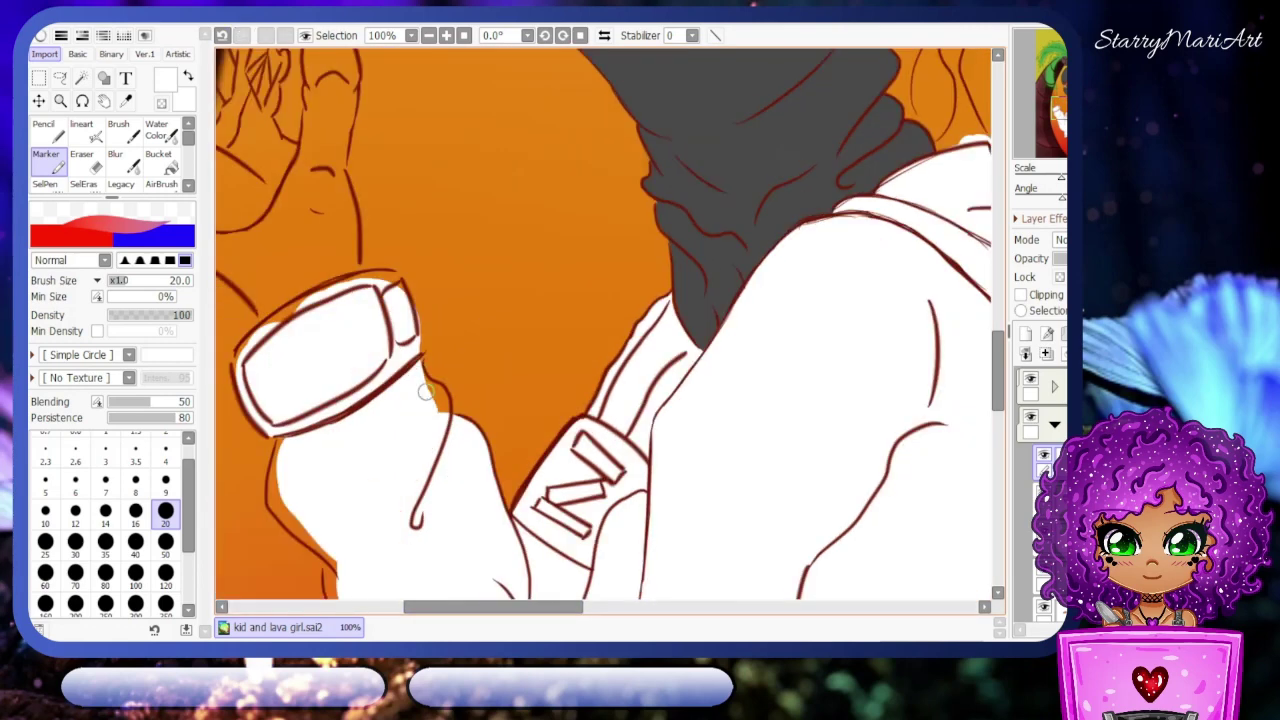
scroll(436, 390, "up", 1)
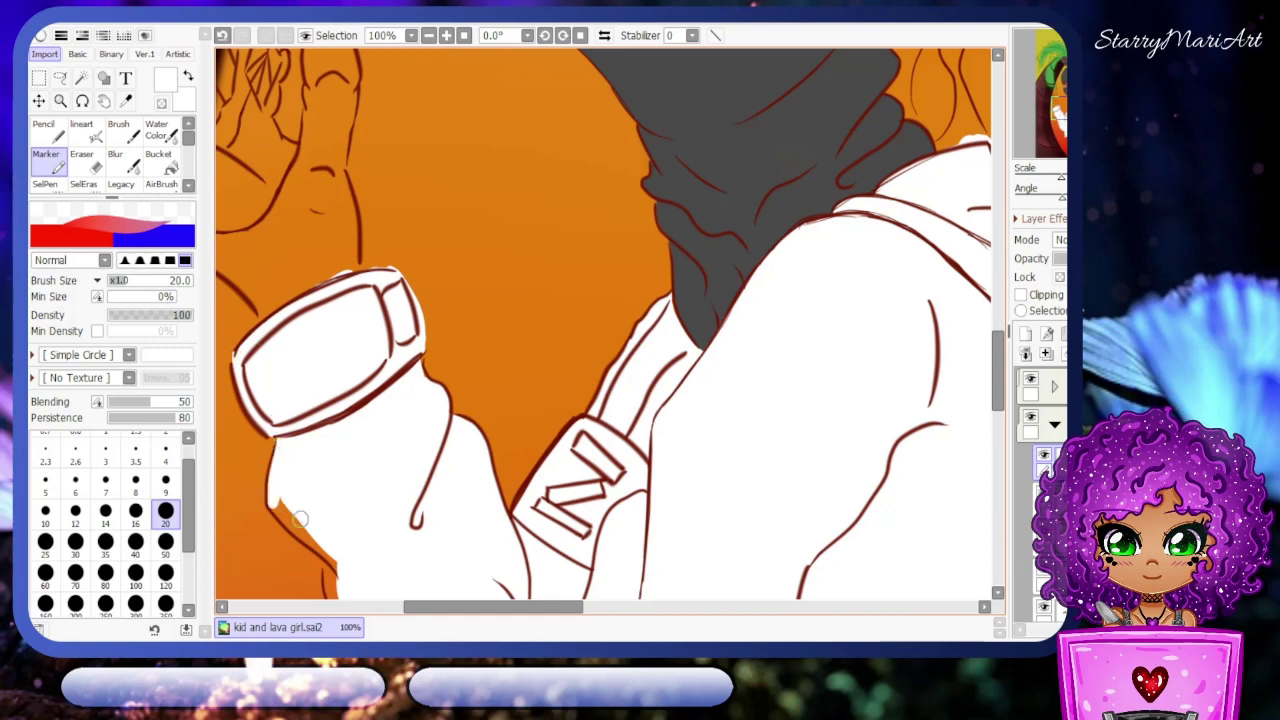
key("e")
key("e")
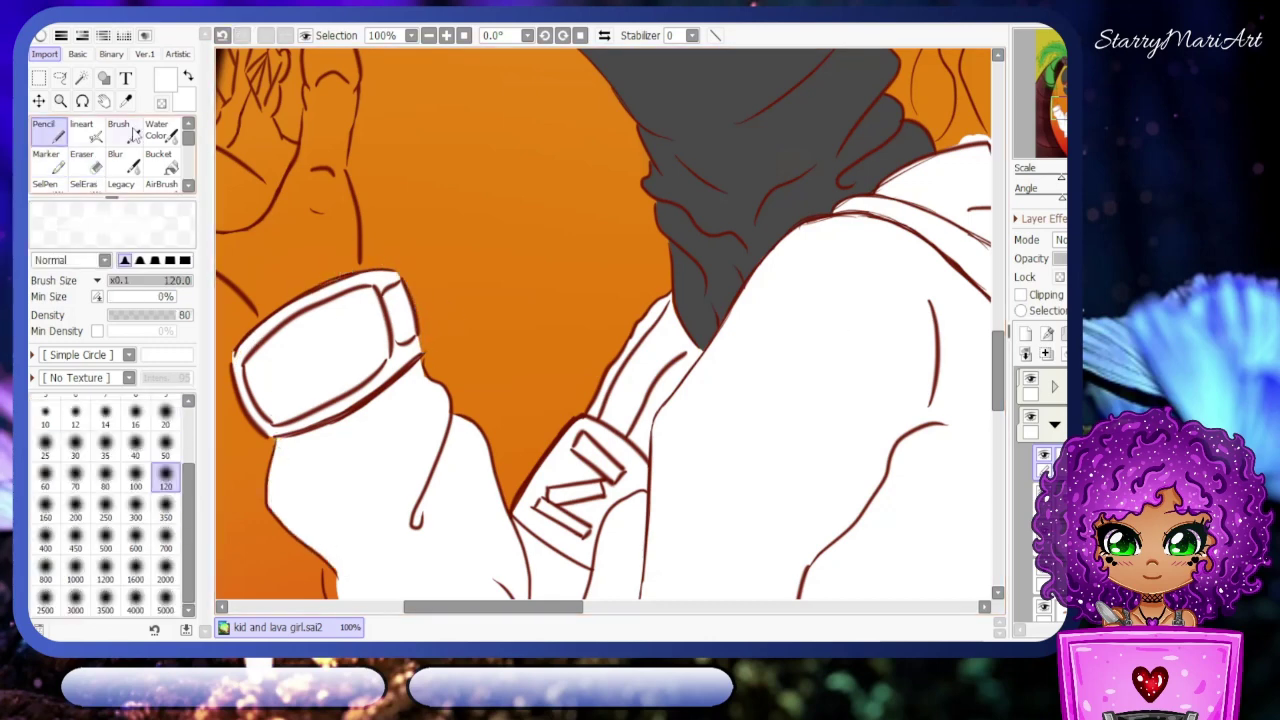
scroll(343, 391, "down", 5)
scroll(333, 355, "up", 2)
left_click(463, 35)
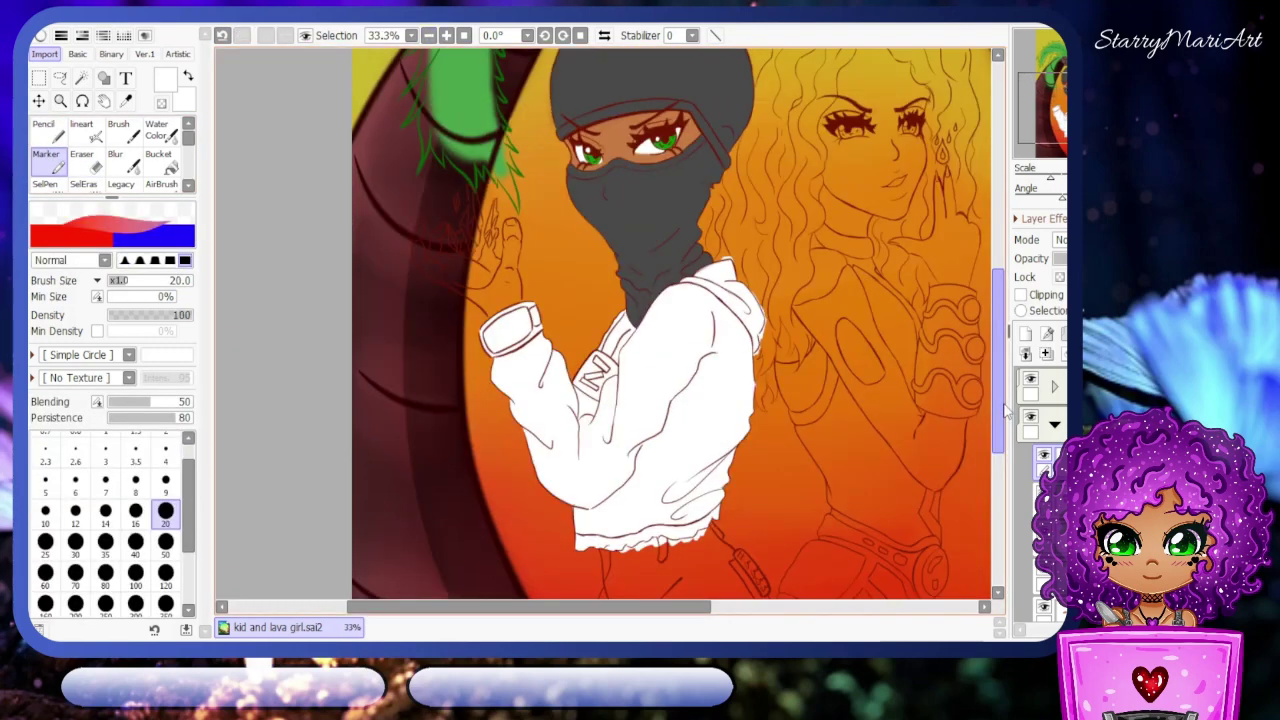
- Colour the jacket's hem band dark grey with the canvas rotated to -33.8°
left_click(446, 35)
scroll(557, 240, "down", 5)
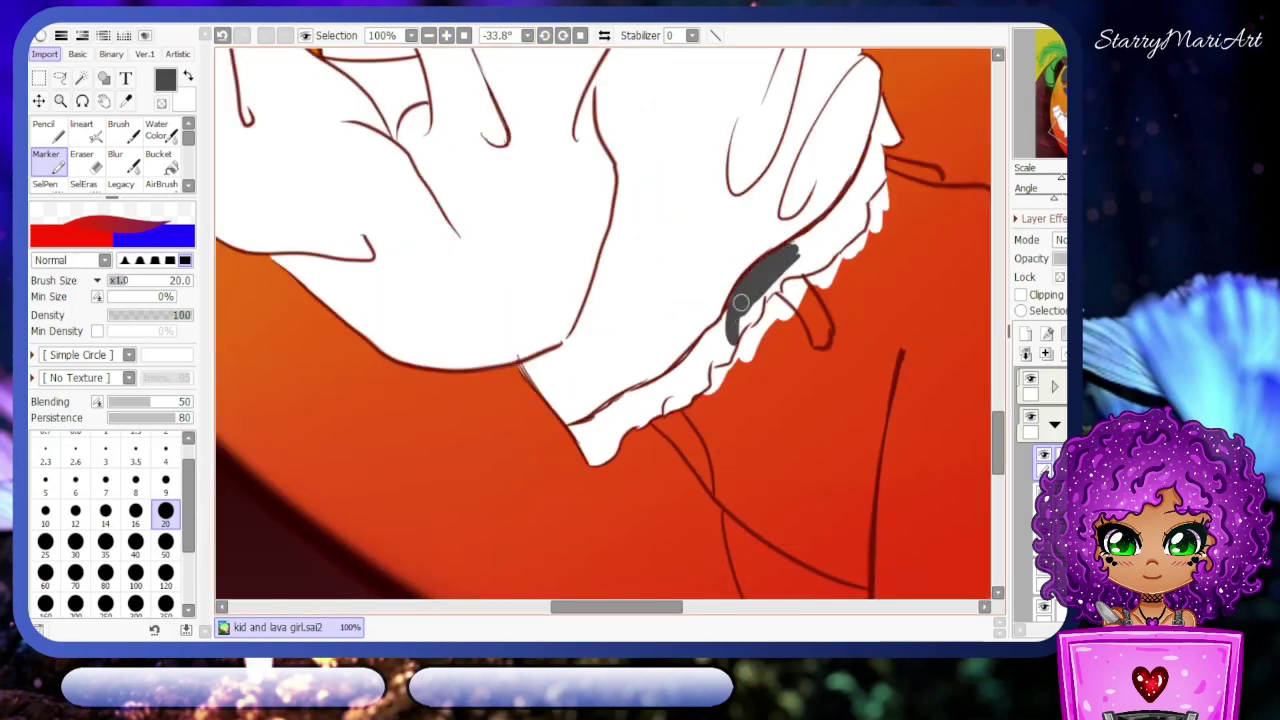
mouse_move(745, 320)
left_mouse_down()
mouse_move(836, 217)
mouse_move(887, 128)
mouse_move(882, 112)
mouse_move(892, 126)
mouse_move(677, 377)
mouse_move(752, 332)
mouse_move(671, 374)
left_mouse_up()
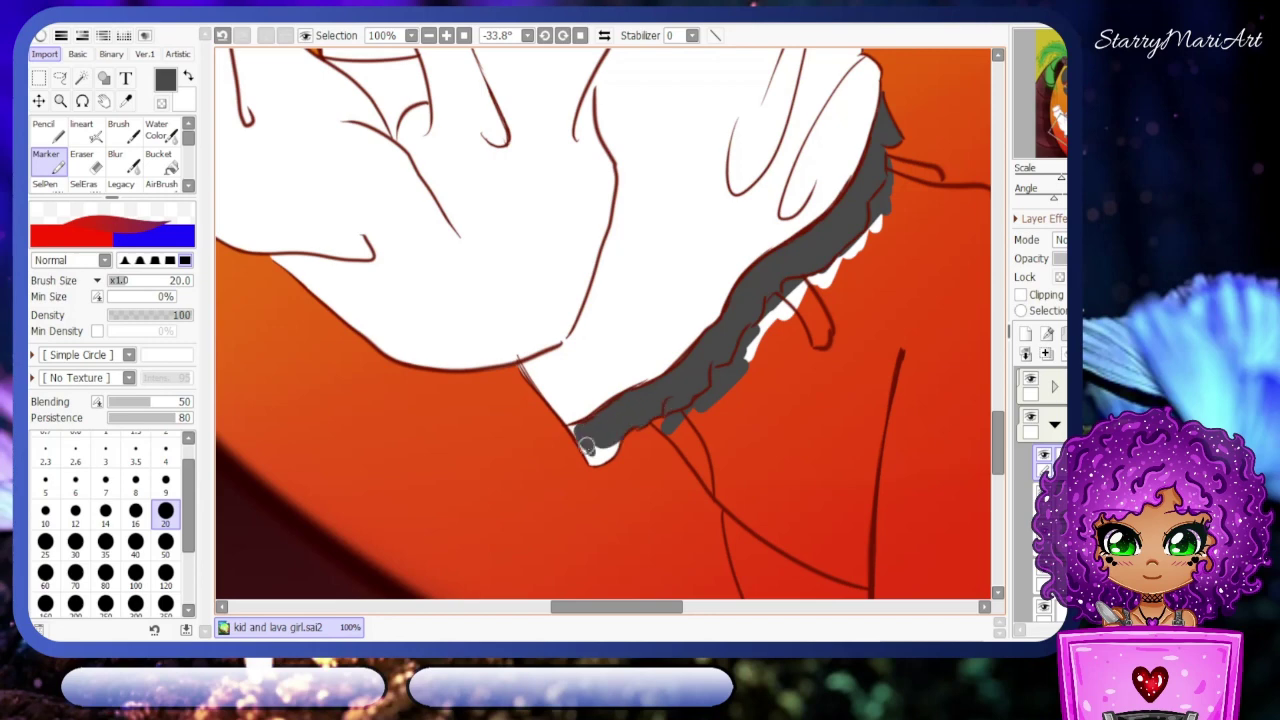
- Fill the letter on the chest patch and both cuff panels with dark grey, and reset the canvas rotation
left_click(428, 35)
left_click(446, 35)
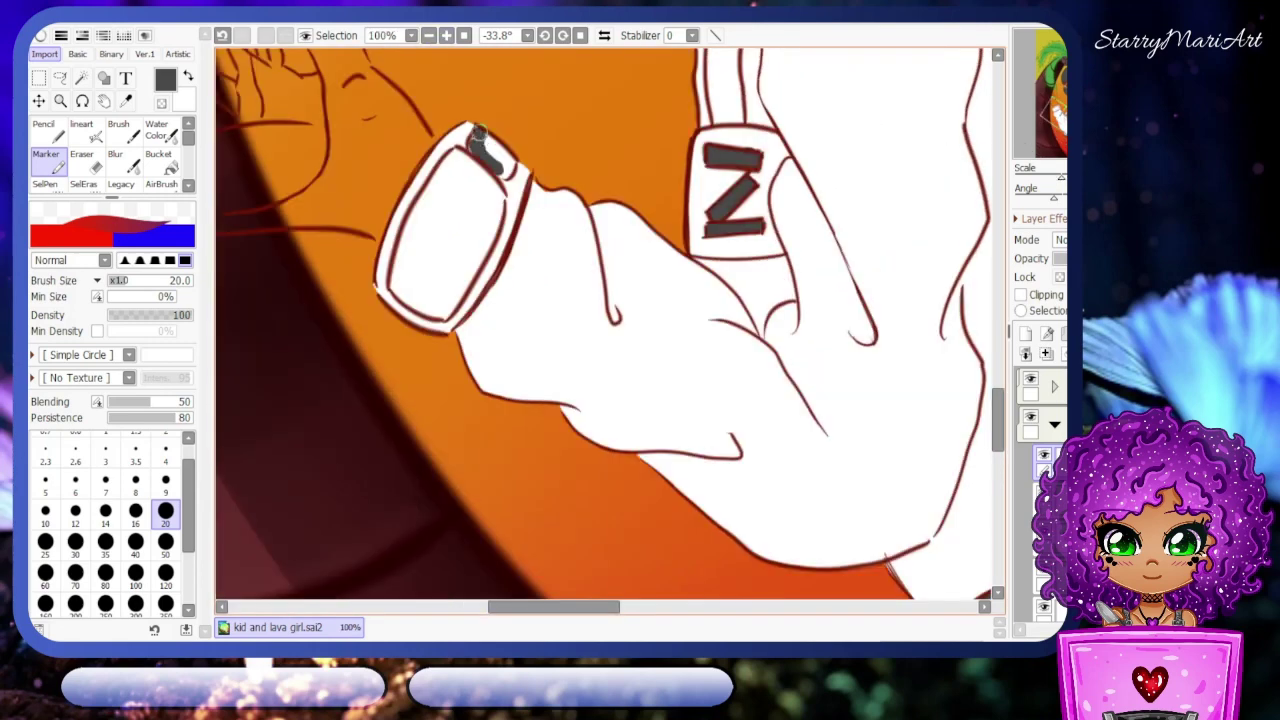
left_click_drag(510, 170, 472, 143)
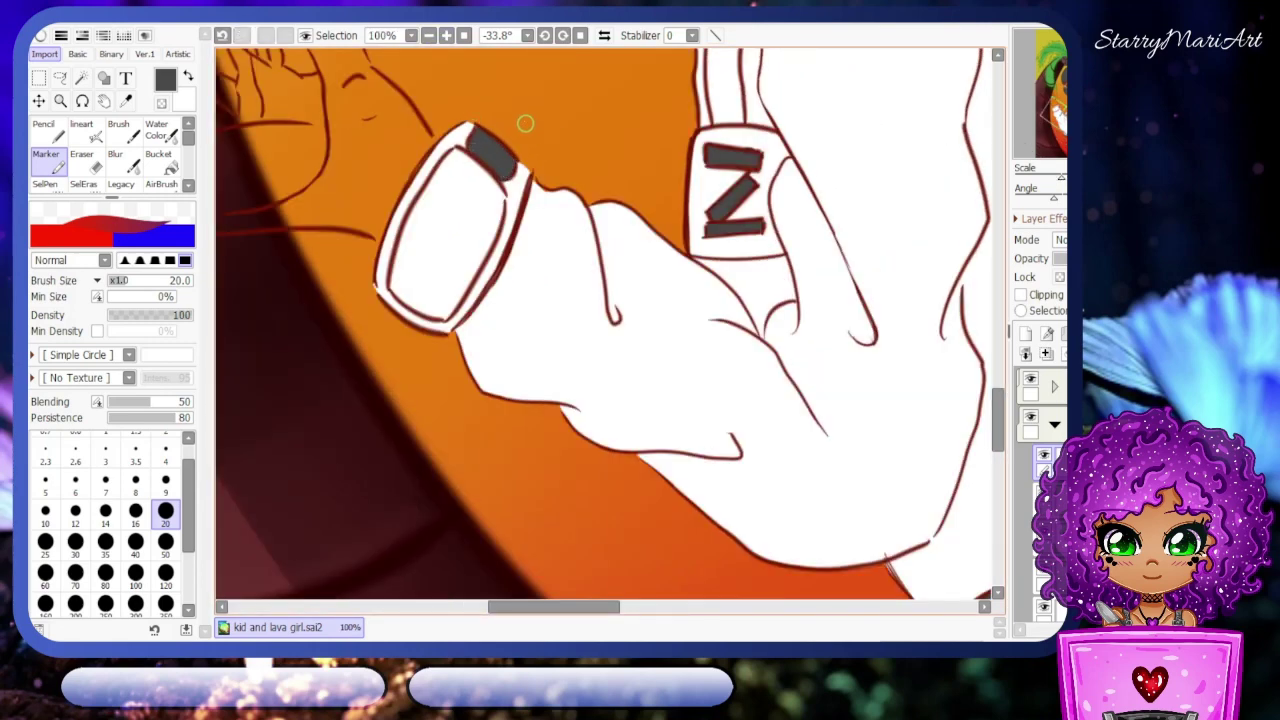
left_click_drag(412, 295, 498, 222)
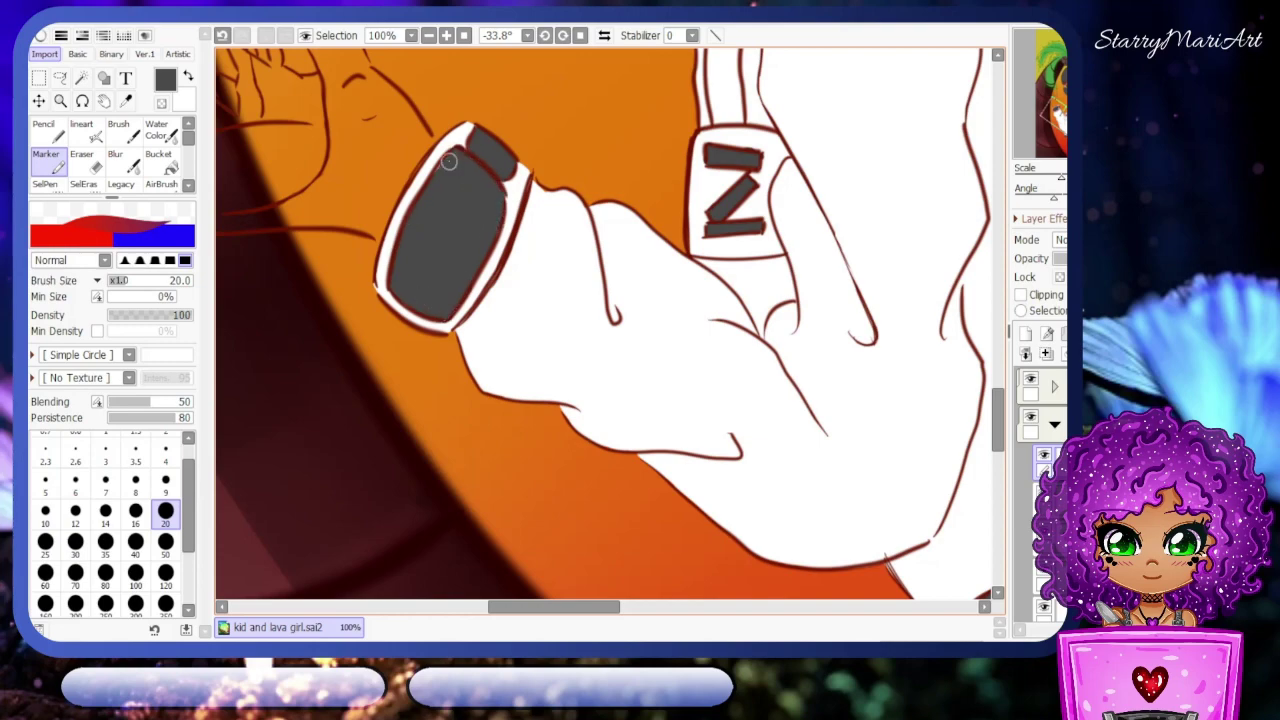
scroll(438, 165, "down", 3)
left_click(580, 35)
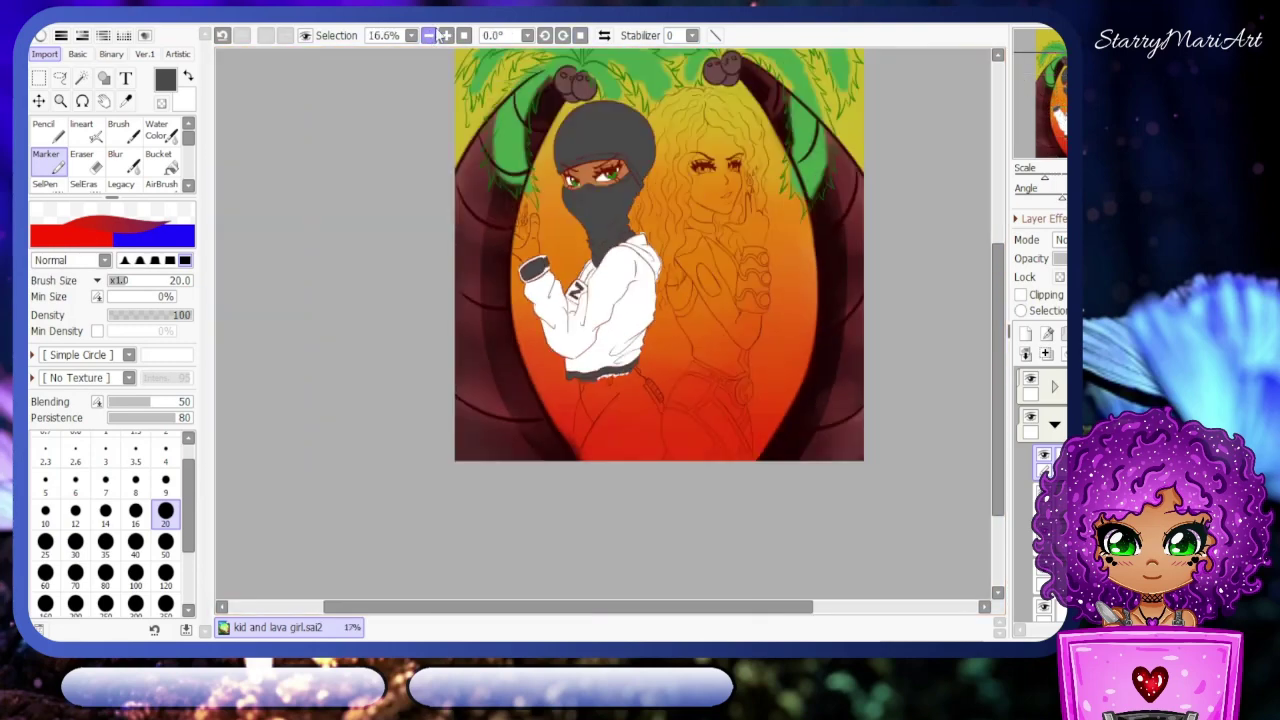
- Recolour the opacity-locked line art of both characters black using the Marker at size 350
left_click(1044, 420)
left_click(165, 535)
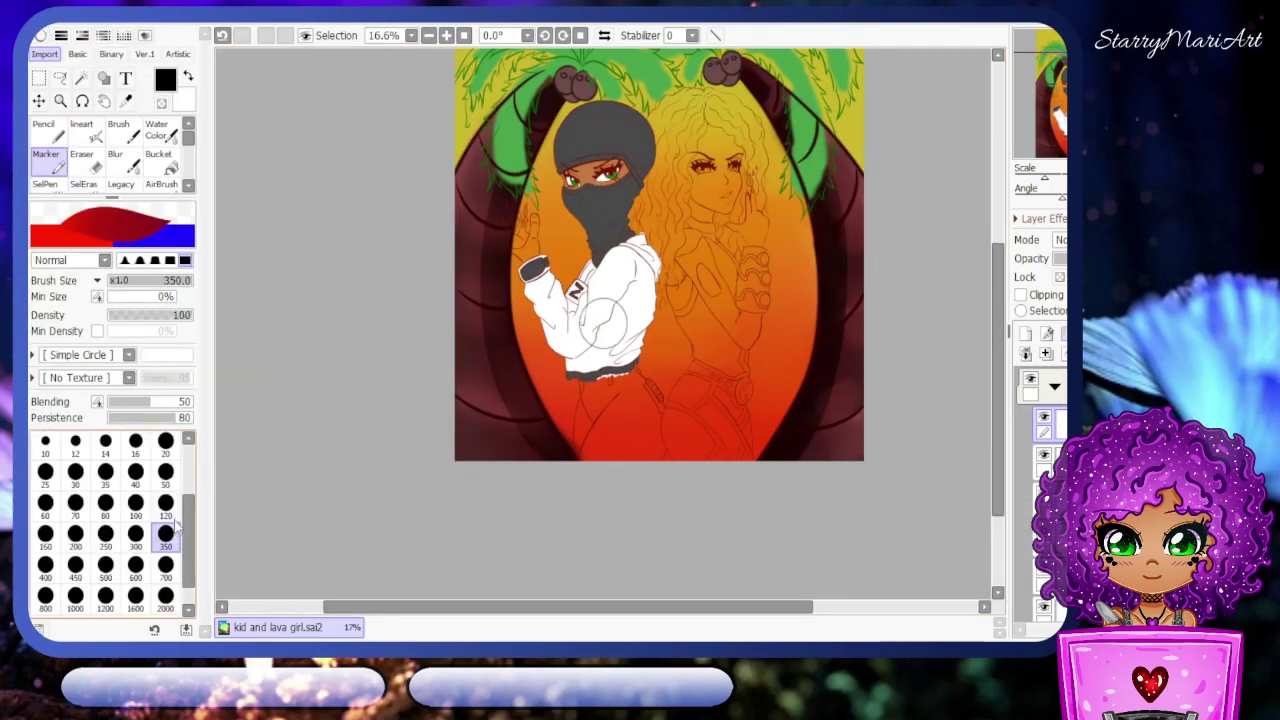
mouse_move(720, 300)
left_mouse_down()
mouse_move(686, 458)
mouse_move(727, 393)
mouse_move(673, 200)
mouse_move(750, 170)
left_mouse_up()
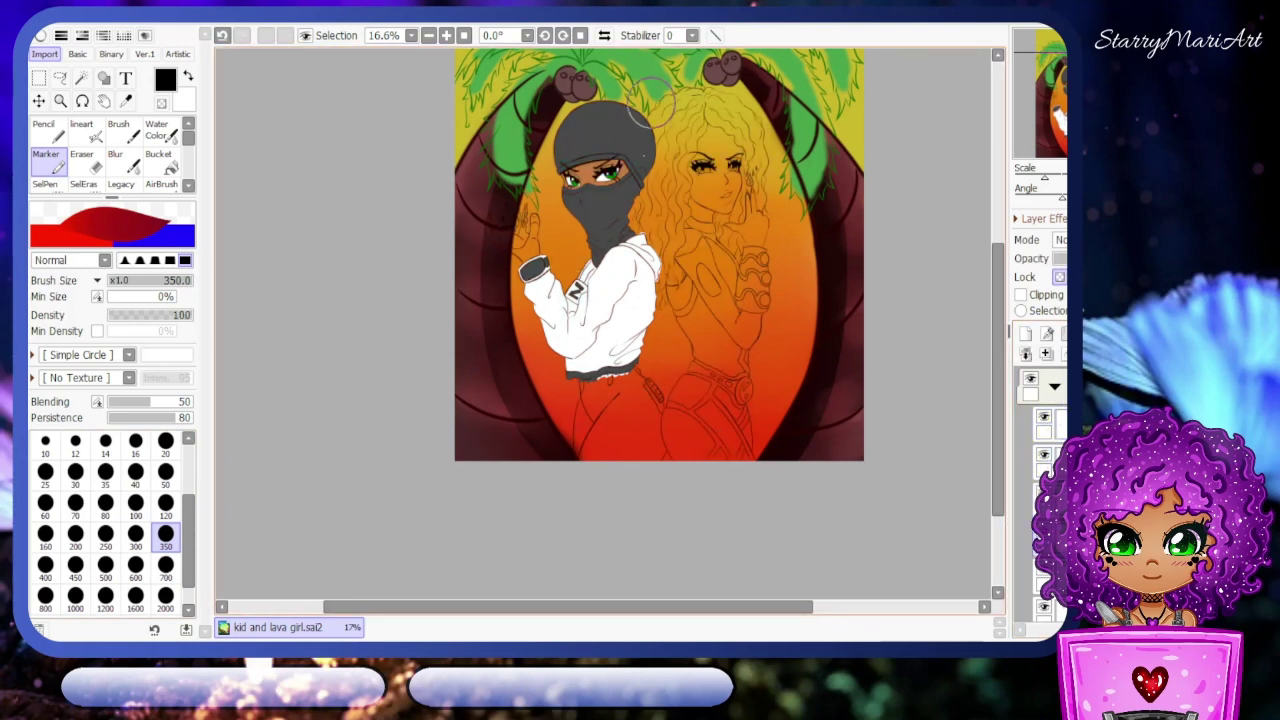
left_click_drag(651, 103, 727, 200)
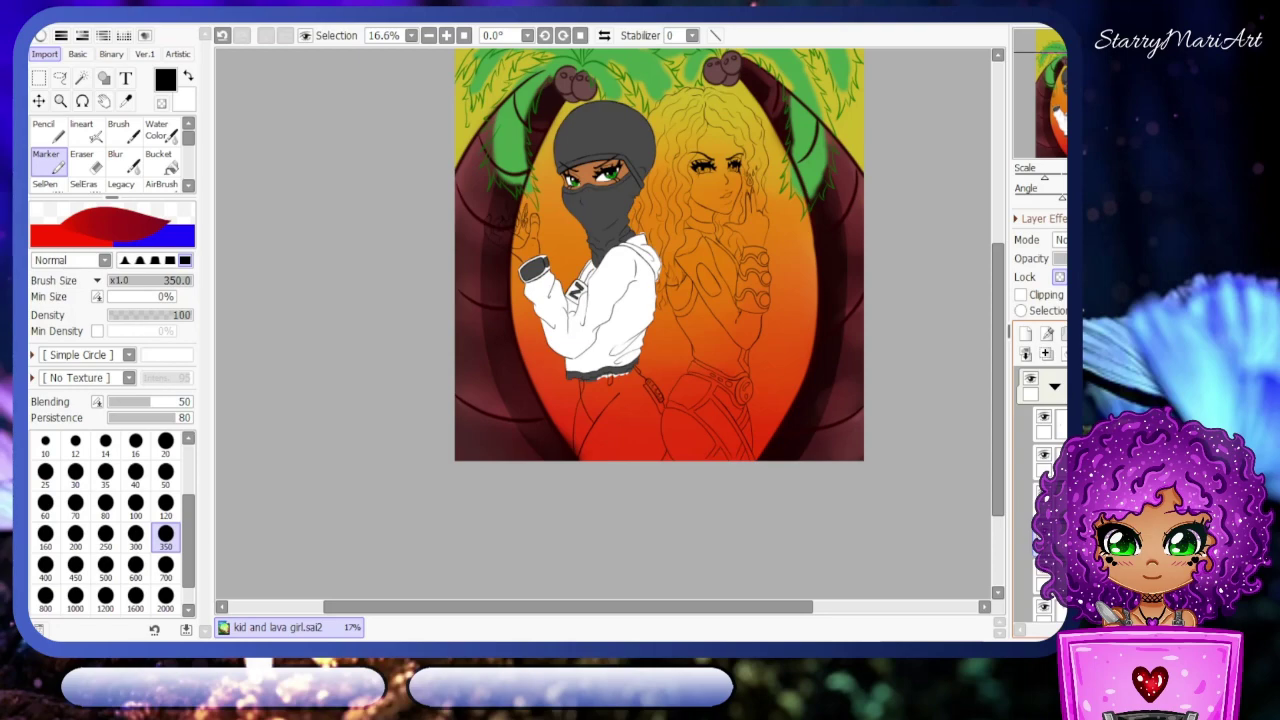
scroll(605, 250, "up", 5)
- Start filling the masked character's raised thumb with the brown skin colour using the Marker at size 20
left_click(1054, 385)
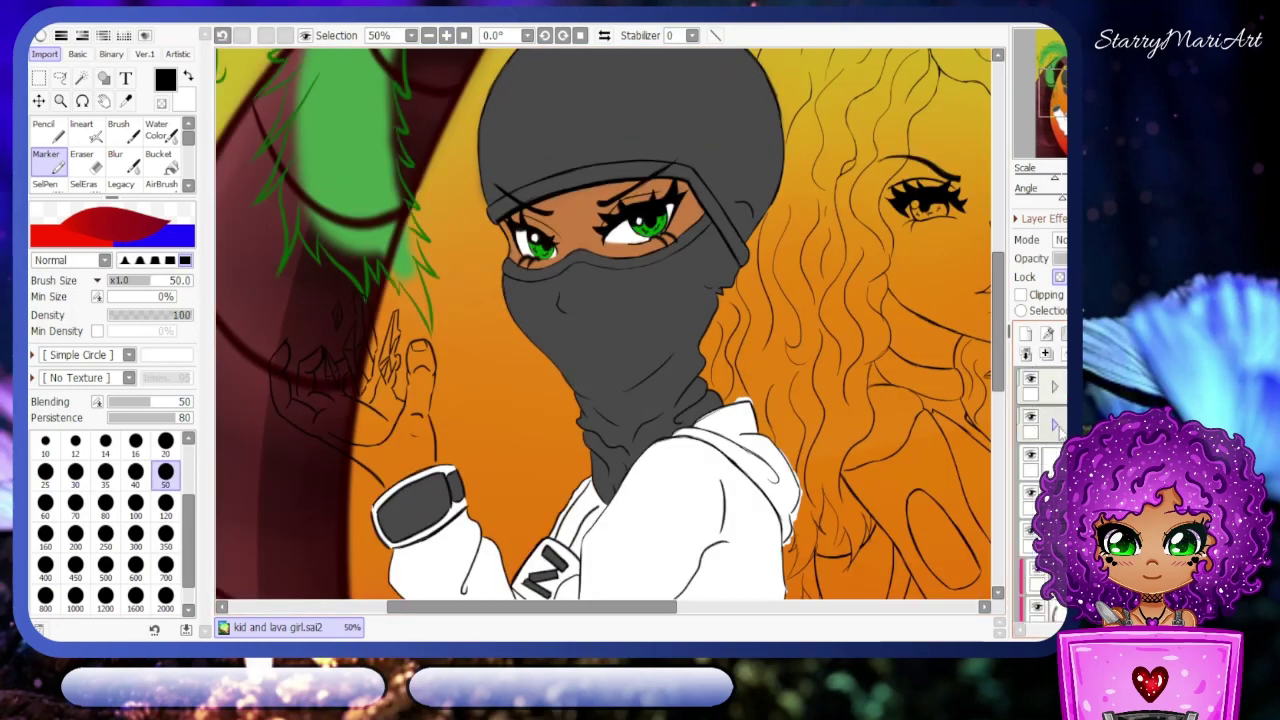
scroll(300, 300, "up", 1)
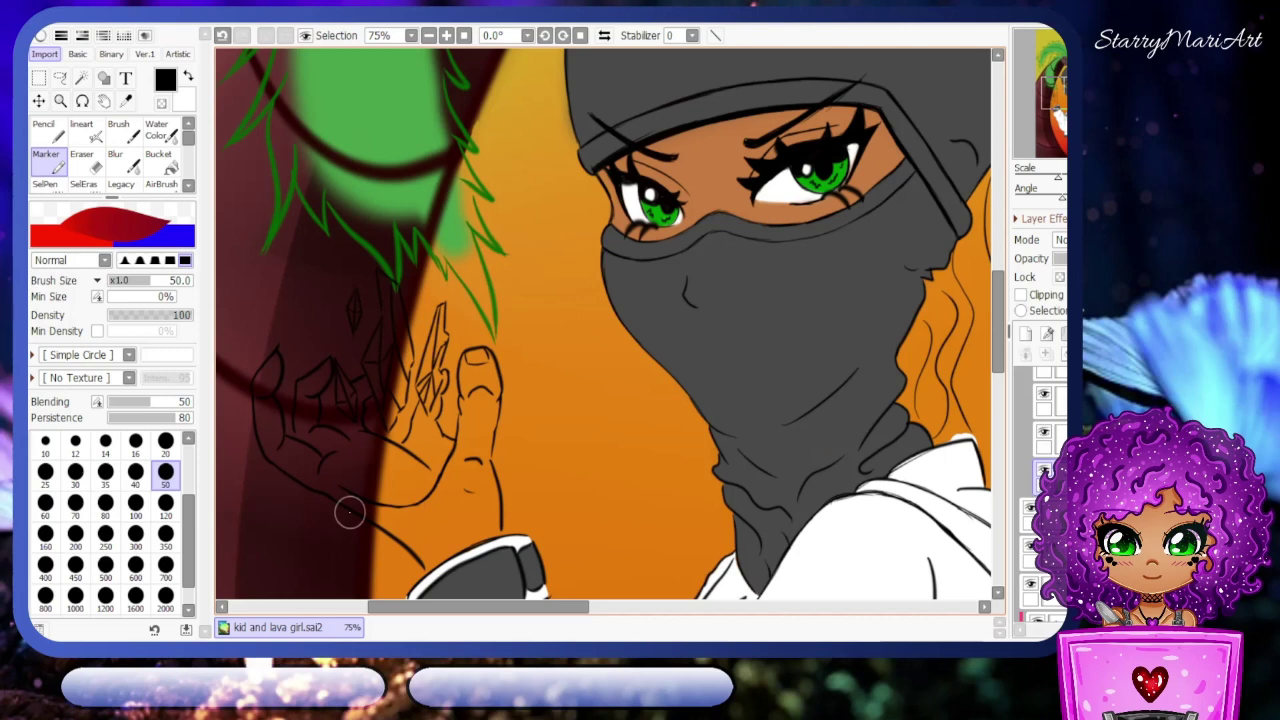
left_click_drag(392, 545, 448, 482)
key("ctrl+z")
left_click(446, 35)
left_click_drag(447, 607, 423, 607)
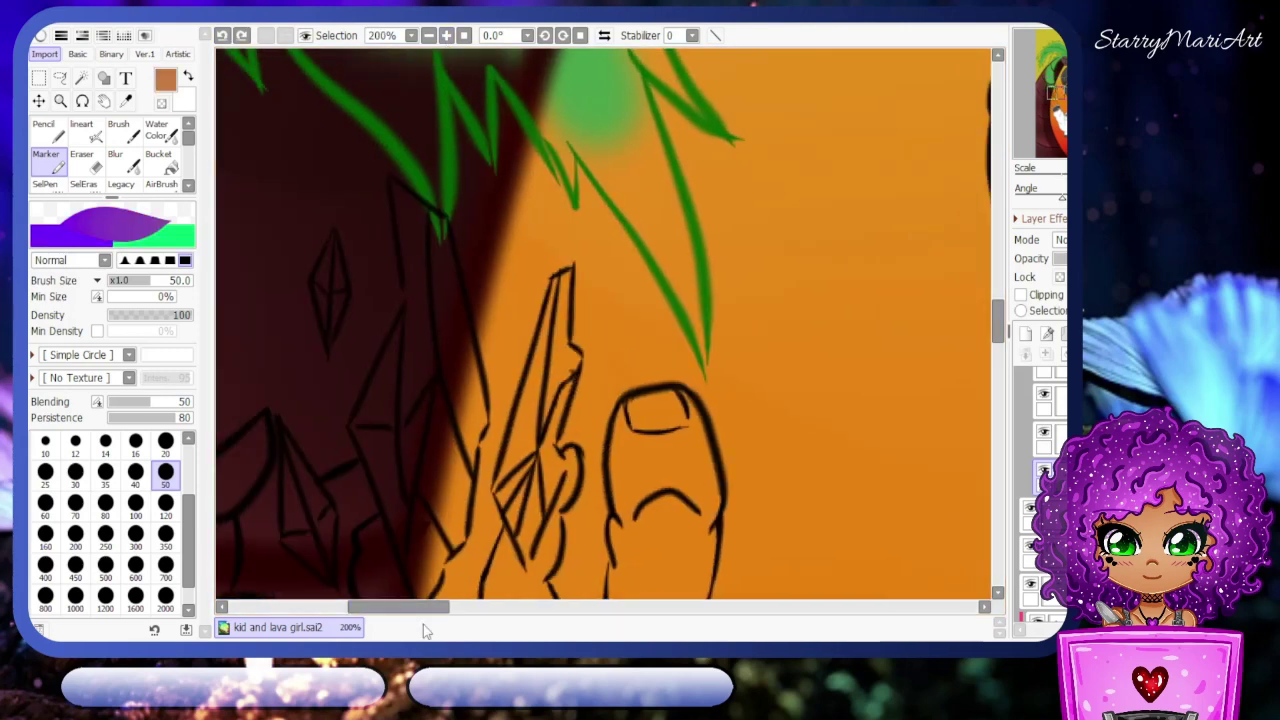
scroll(600, 400, "down", 4)
key("bracketleft")
key("bracketleft")
key("bracketleft")
key("bracketleft")
key("bracketleft")
mouse_move(650, 230)
left_mouse_down()
mouse_move(670, 300)
mouse_move(622, 410)
left_mouse_up()
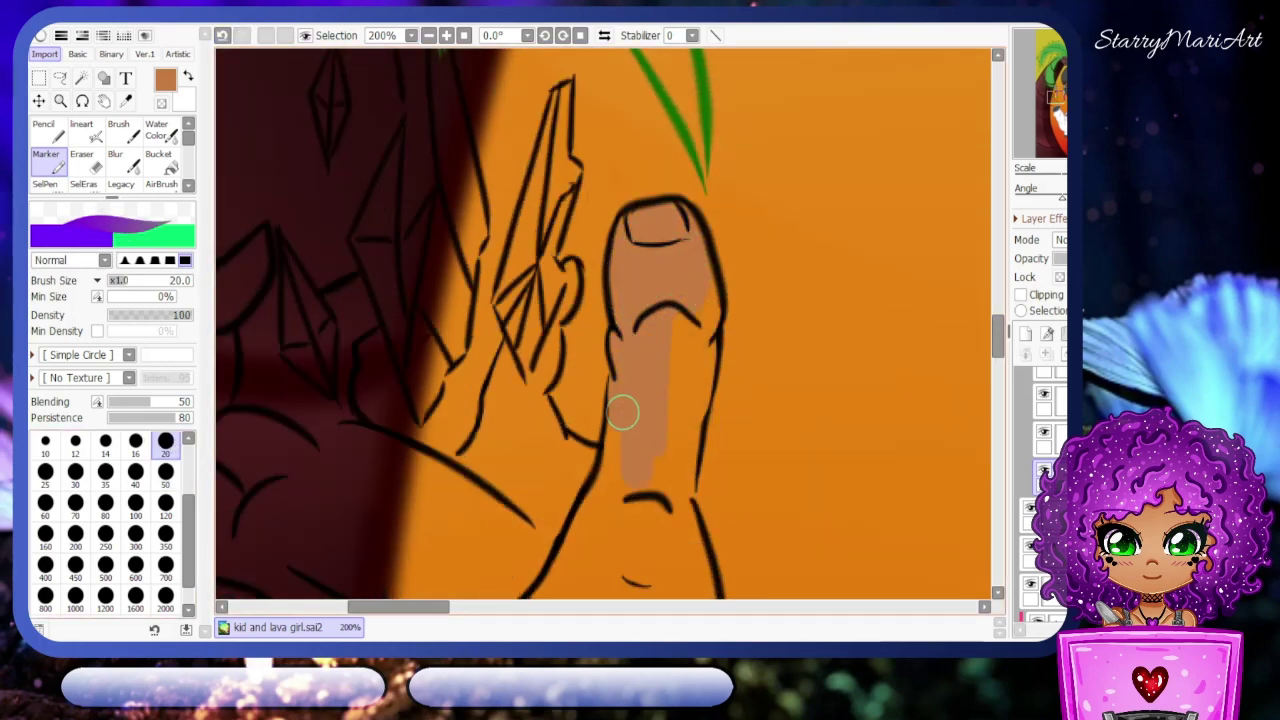
- Hide the orange gradient background and fill the thumb and wrist with brown down to the jacket cuff
left_click(1044, 470)
scroll(694, 323, "down", 2)
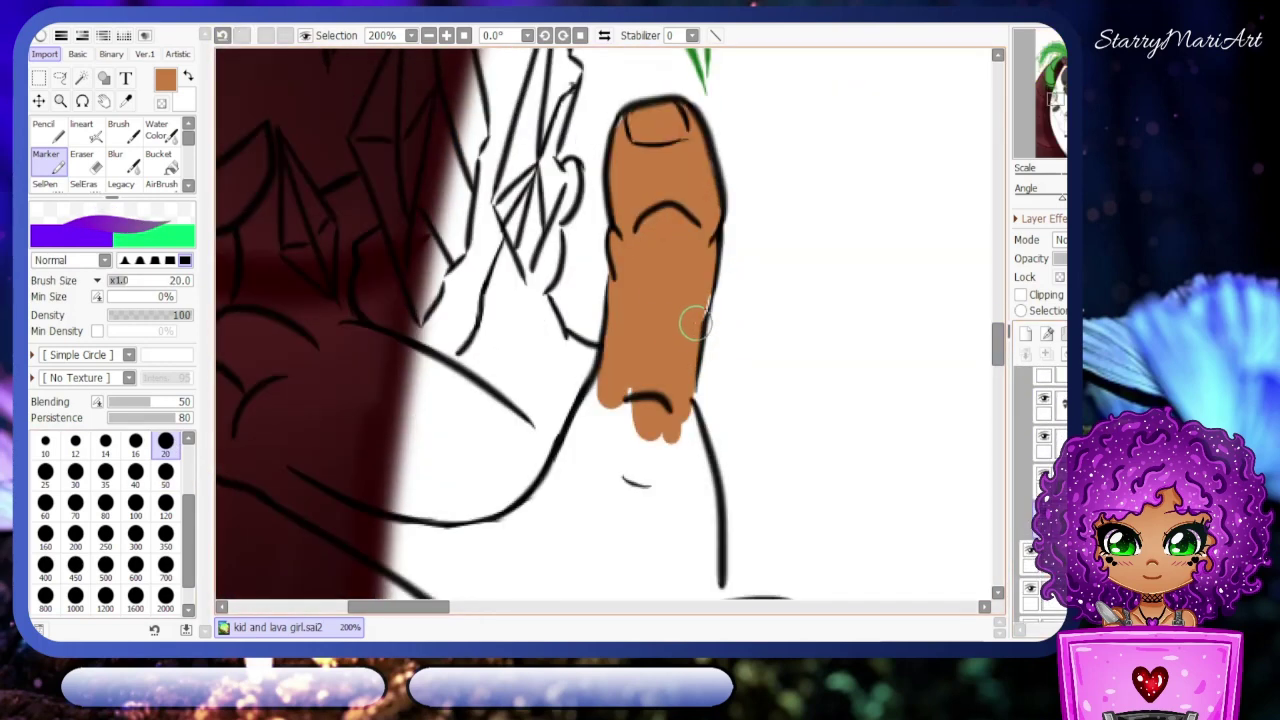
left_click_drag(647, 342, 694, 514)
scroll(694, 514, "down", 2)
mouse_move(707, 338)
left_mouse_down()
mouse_move(540, 425)
mouse_move(636, 289)
mouse_move(710, 334)
mouse_move(520, 440)
left_mouse_up()
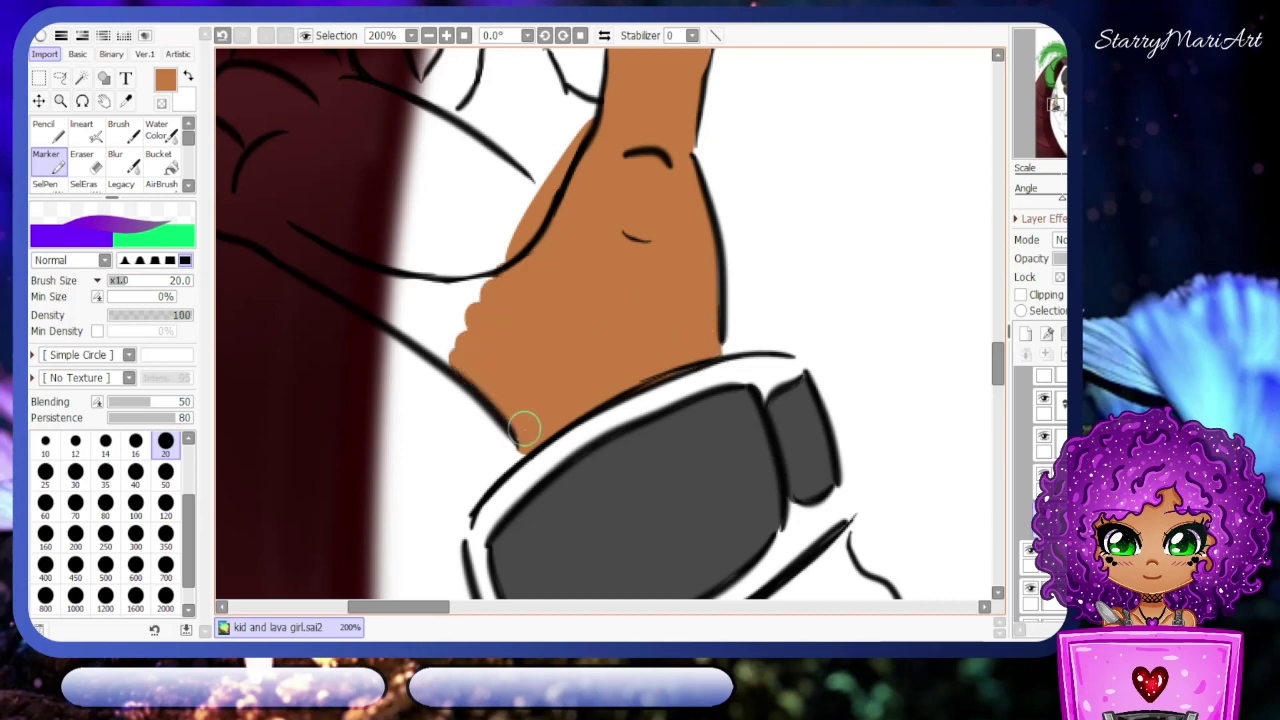
- Fill the palm with brown skin colour across to the bases of the fingers
key("End")
key("End")
key("End")
mouse_move(560, 300)
left_mouse_down()
mouse_move(700, 470)
mouse_move(730, 320)
left_mouse_up()
left_click(580, 35)
left_click(428, 35)
left_click(428, 35)
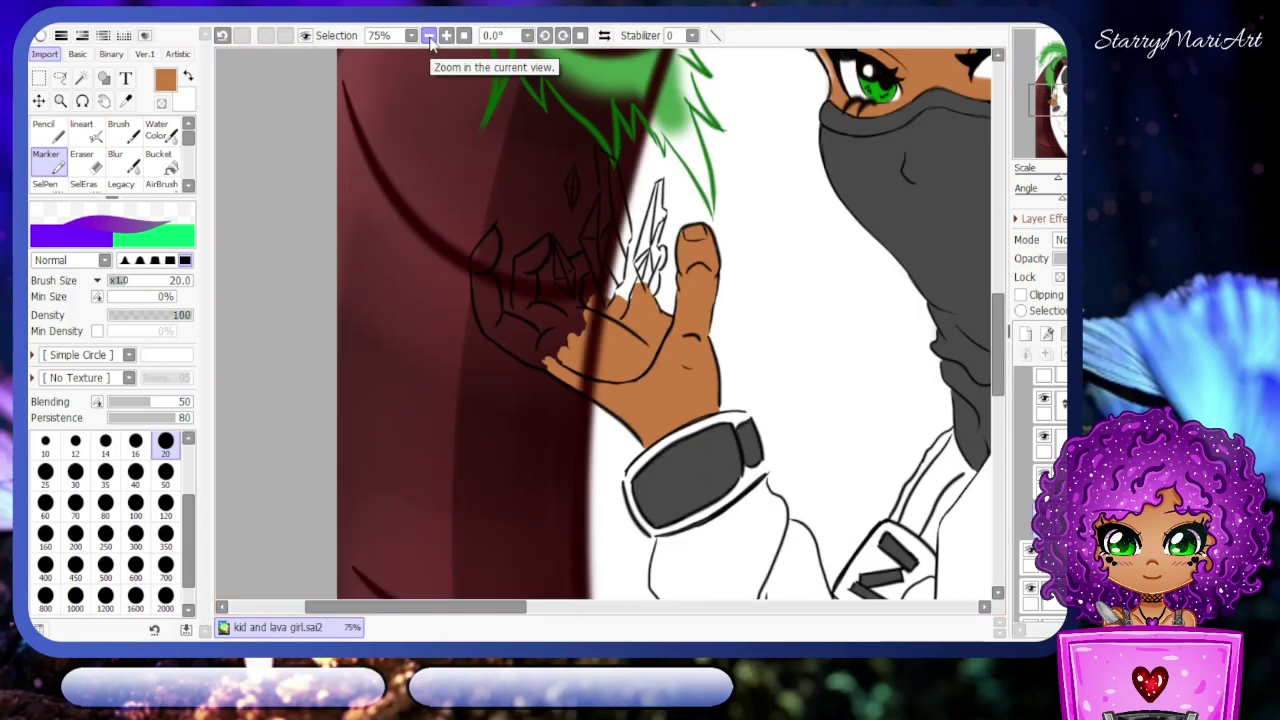
- Extend the brown skin colour onto the bent finger behind the crystals using the Marker at size 20
left_click(1038, 492)
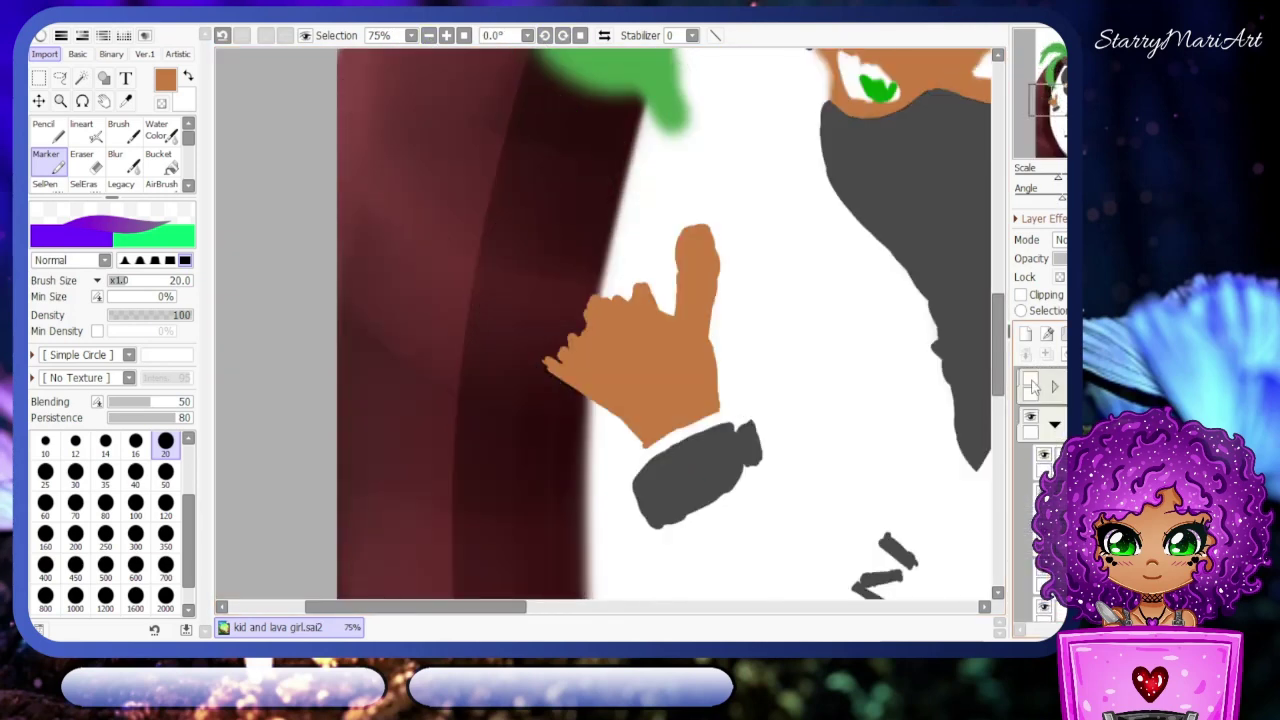
left_click(1038, 492)
scroll(1040, 440, "up", 3)
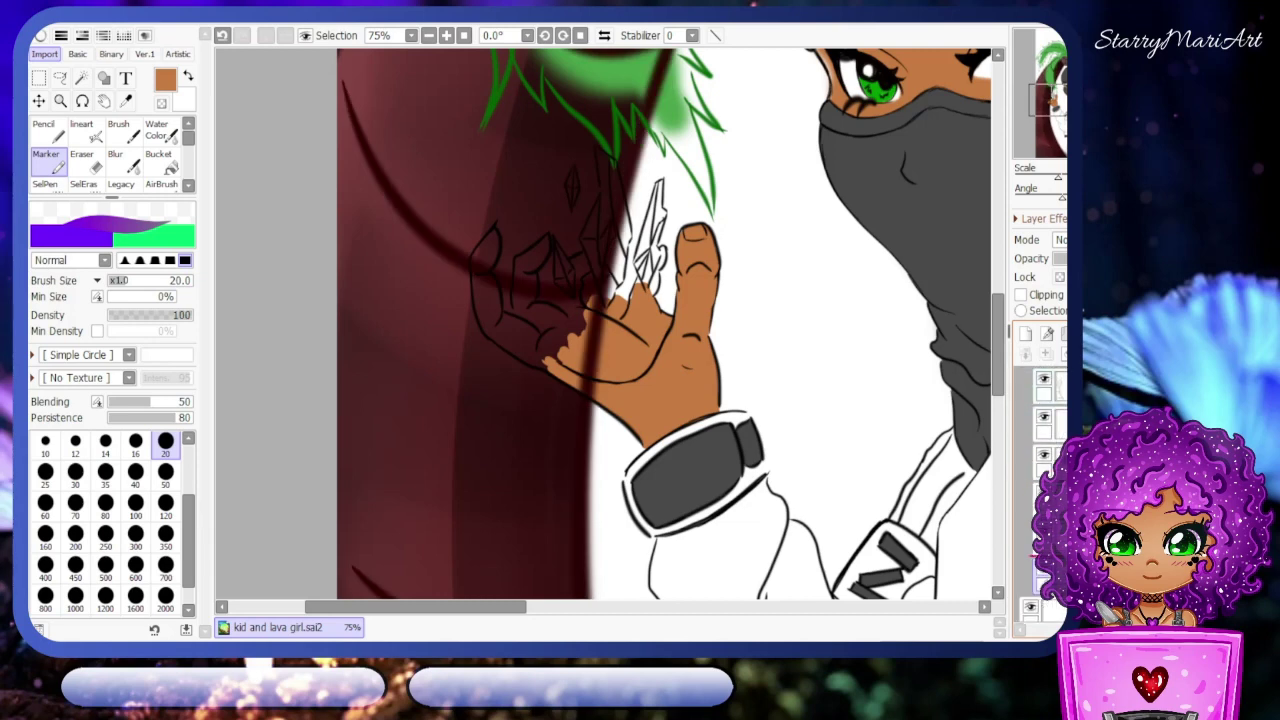
scroll(1040, 440, "up", 2)
scroll(455, 320, "up", 2)
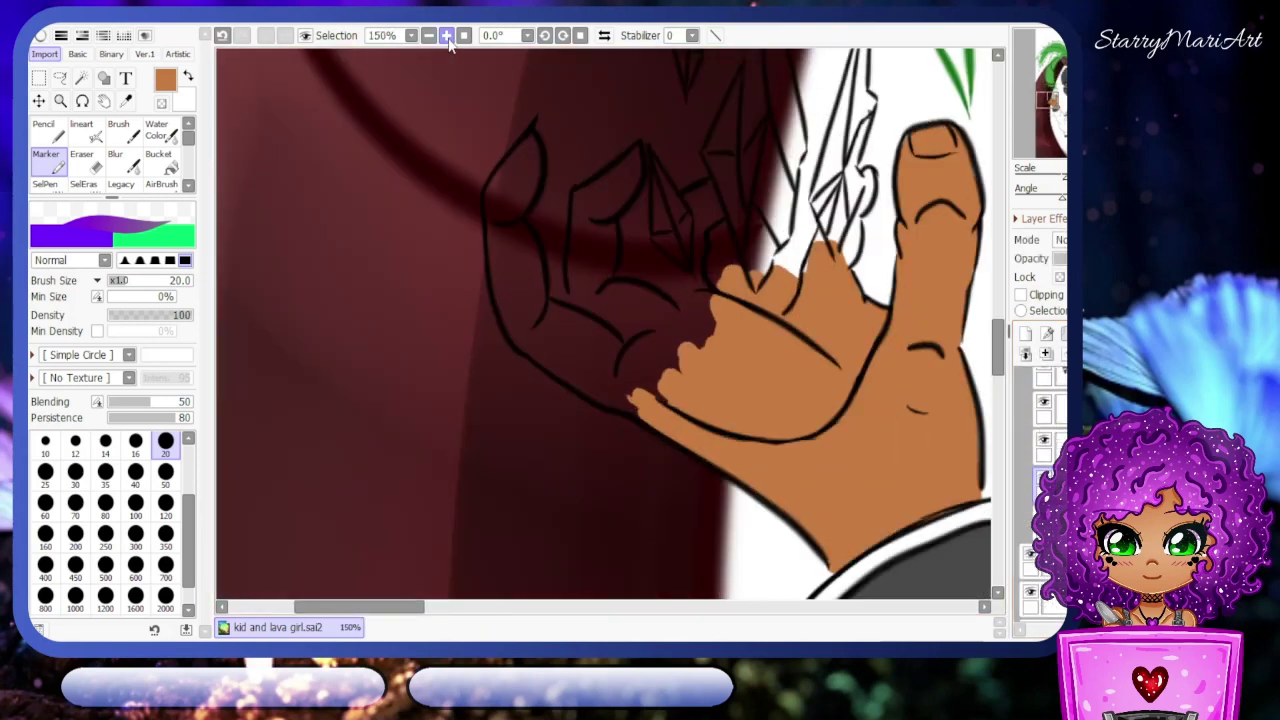
left_click_drag(705, 260, 735, 233)
scroll(822, 258, "up", 3)
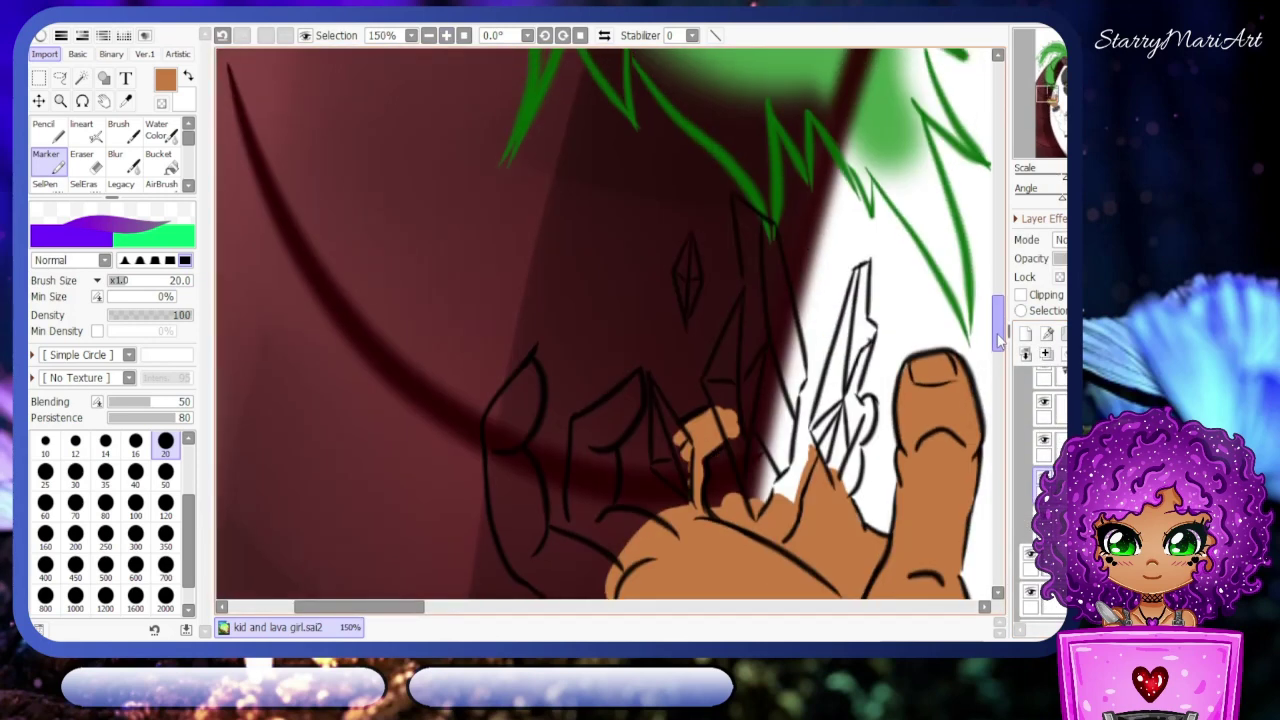
scroll(822, 258, "down", 6)
- Refine the black outline at the base of the finger behind the right crystal over the sketch, using the Pencil and Eraser at size 9
scroll(940, 440, "up", 5)
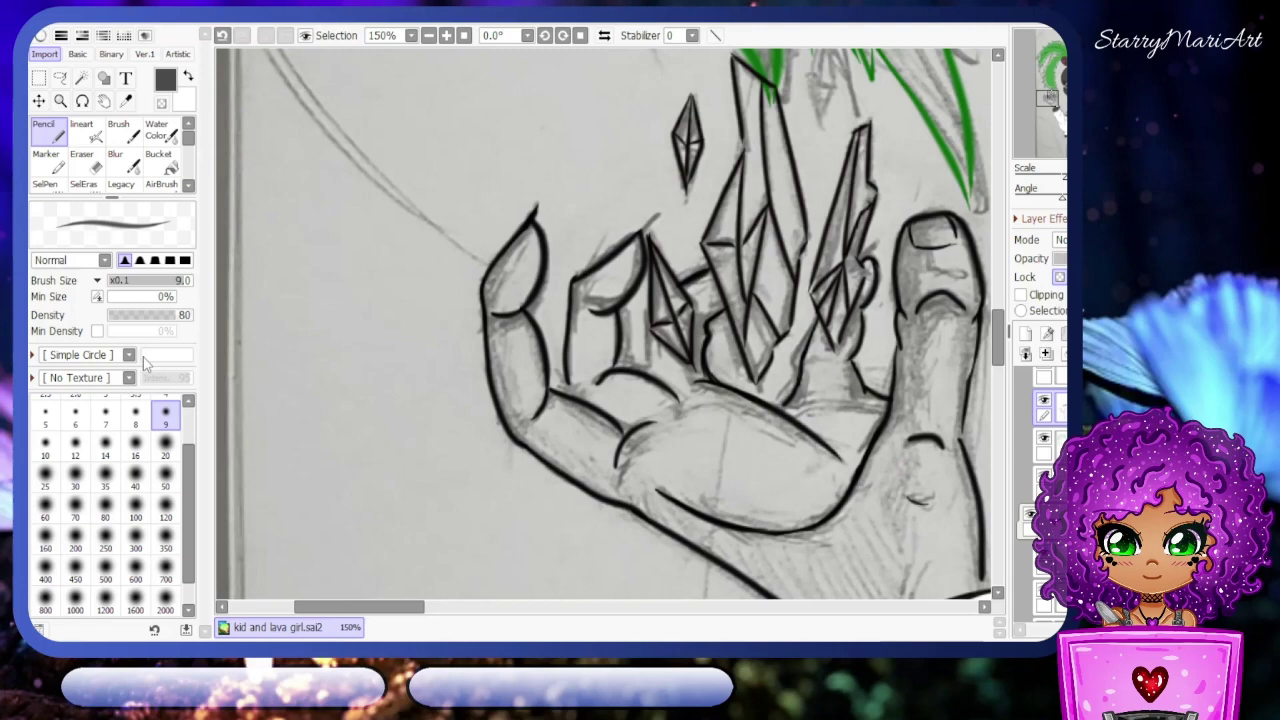
scroll(488, 308, "up", 2)
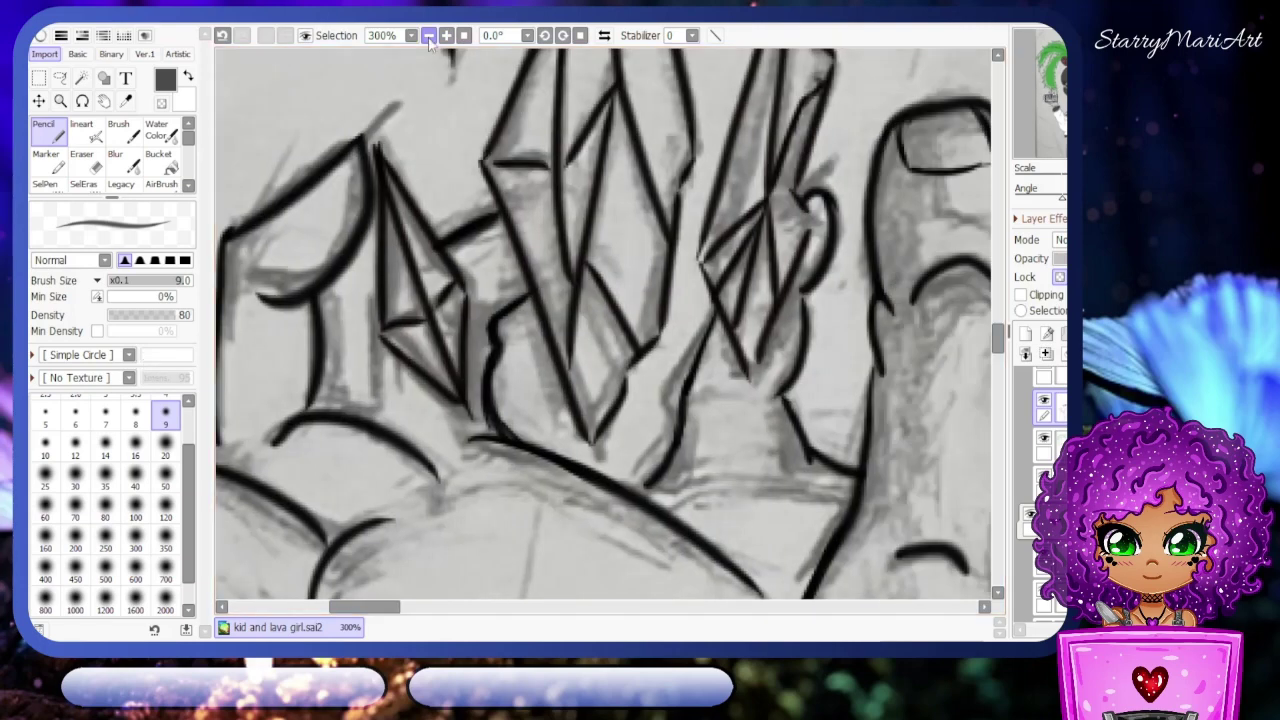
scroll(488, 308, "down", 2)
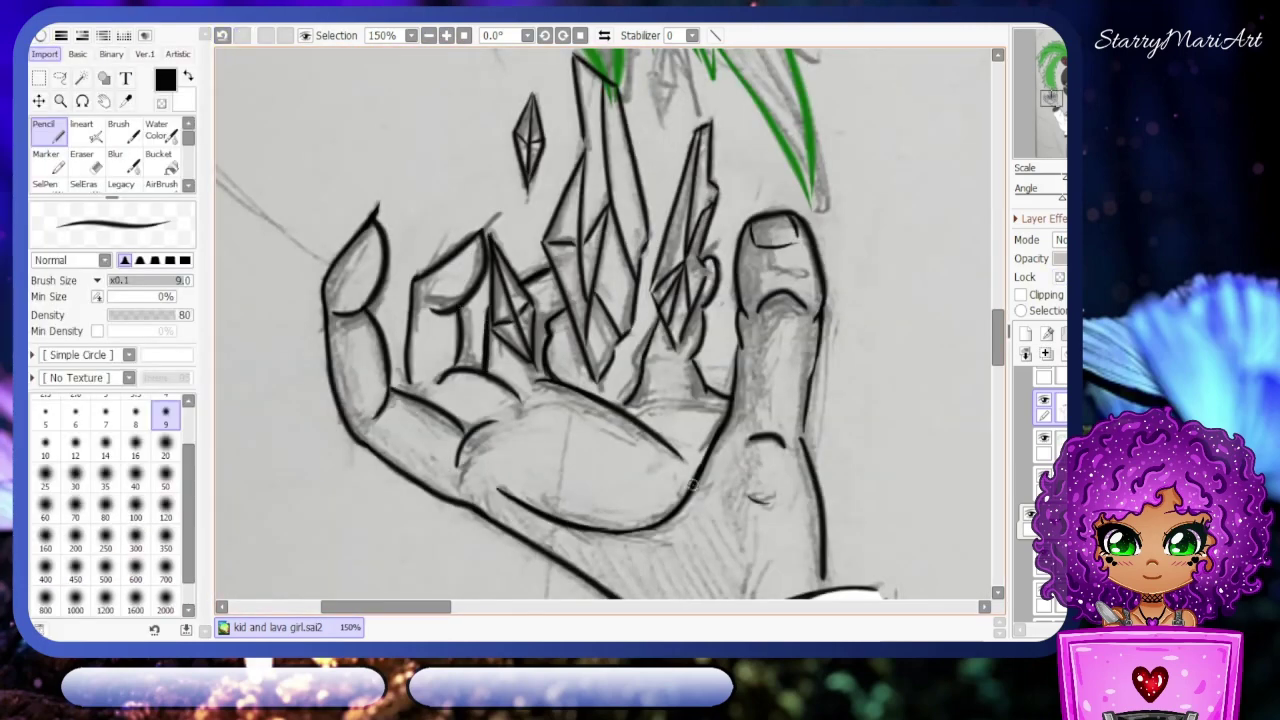
left_click(428, 35)
left_click(446, 35)
key("e")
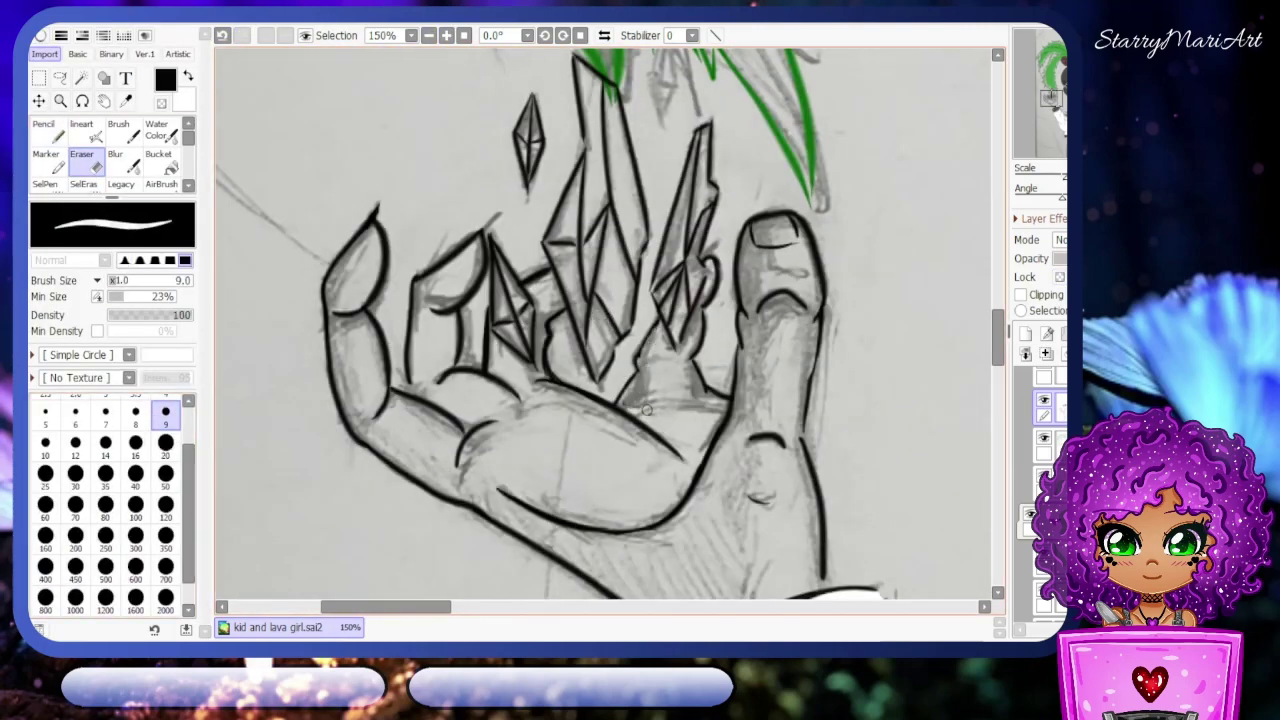
left_click(430, 35)
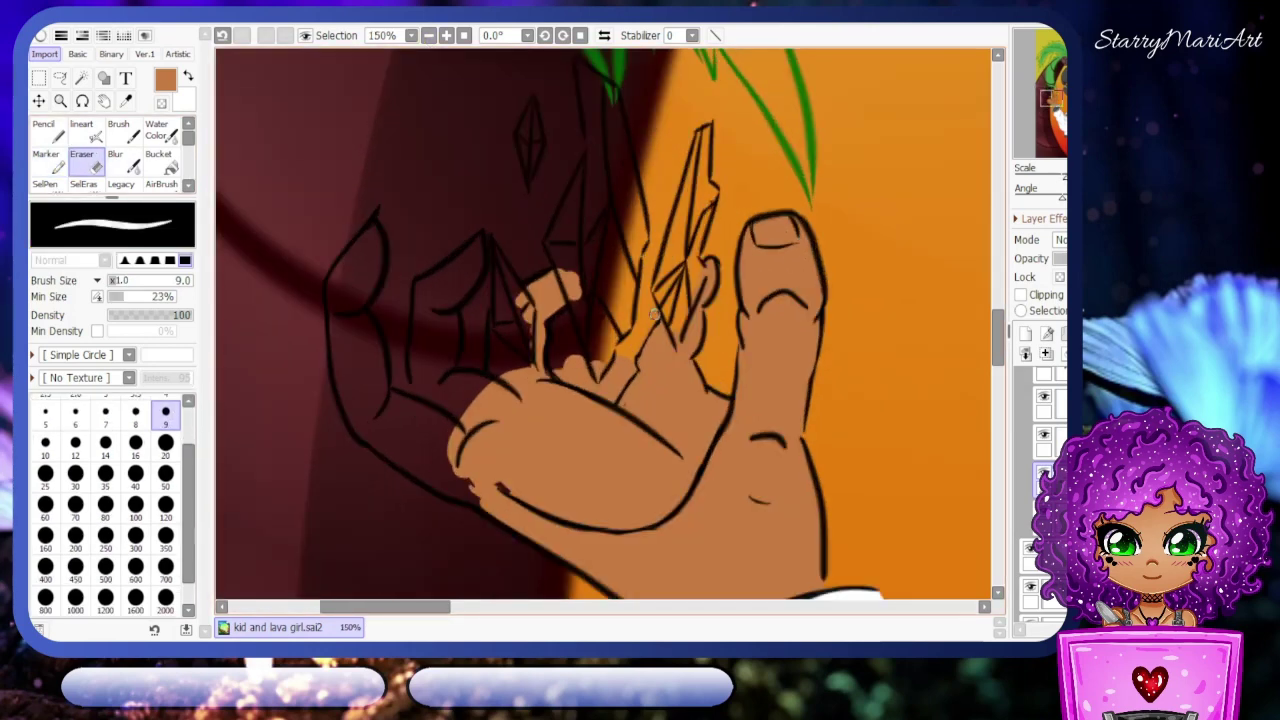
- Fill the remaining fingers of the raised hand with brown skin colour, using the Marker at sizes 9 and 20
key("m")
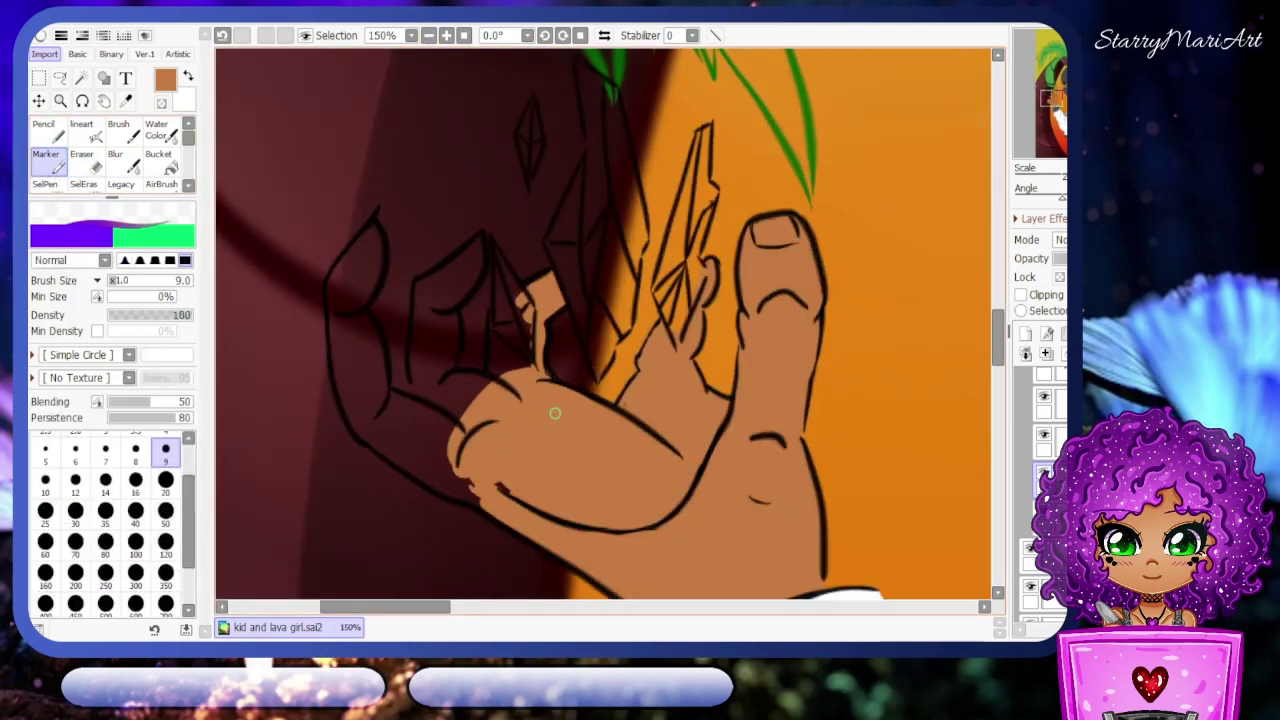
mouse_move(511, 375)
left_mouse_down()
mouse_move(378, 424)
mouse_move(376, 438)
mouse_move(412, 425)
mouse_move(350, 397)
mouse_move(370, 373)
mouse_move(387, 377)
mouse_move(366, 275)
left_mouse_up()
left_click(165, 480)
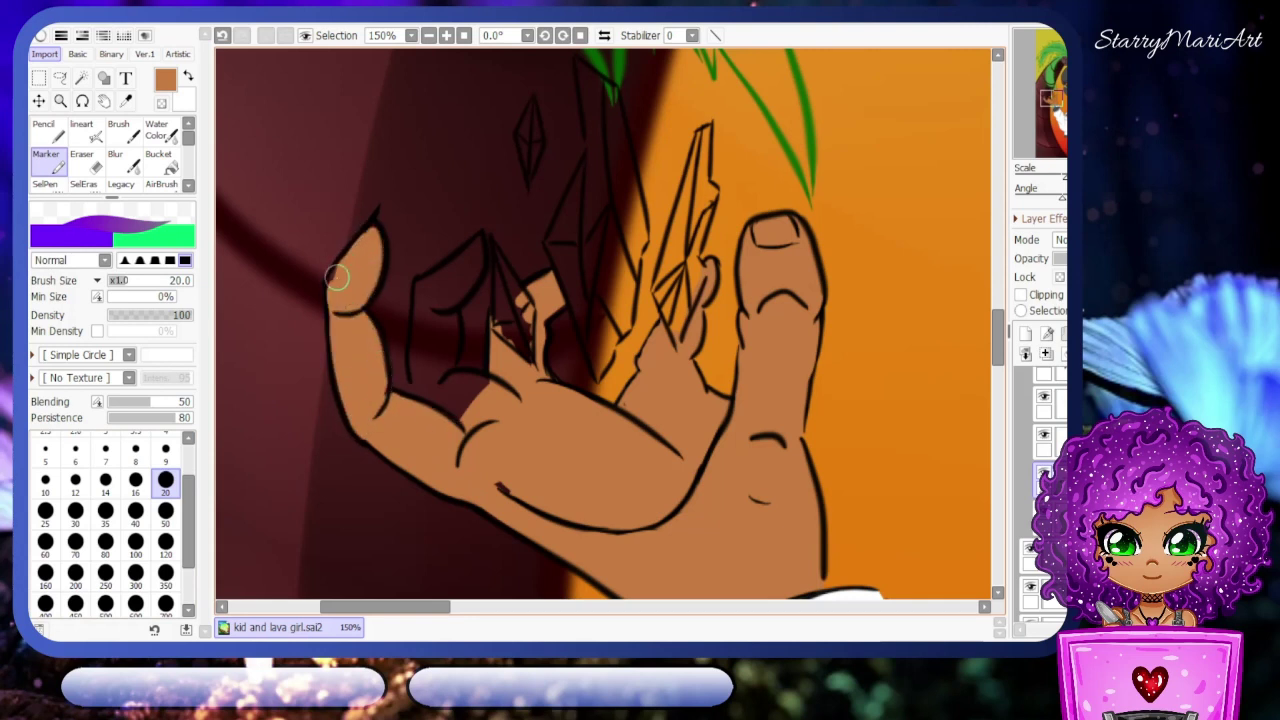
mouse_move(336, 284)
left_mouse_down()
mouse_move(374, 250)
mouse_move(494, 394)
mouse_move(444, 345)
left_mouse_up()
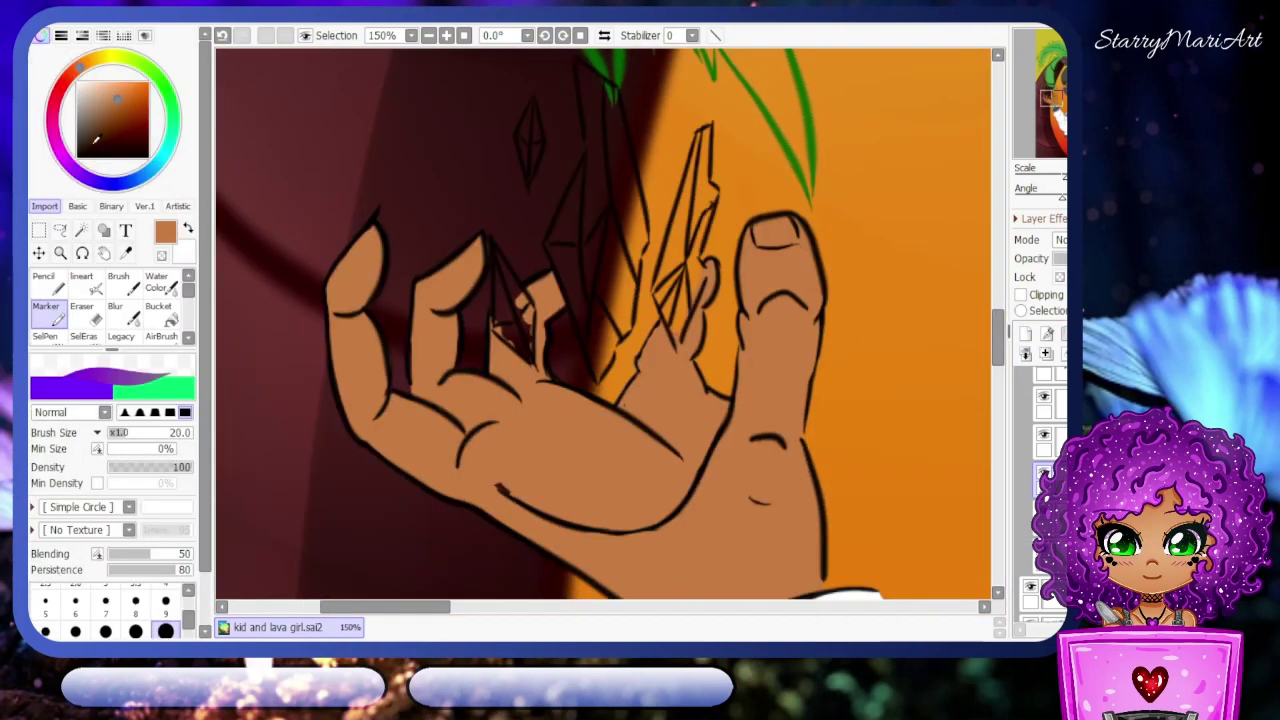
- Fill the ice crystals above the palm with blue using the Marker at size 9, and save the file
left_click(165, 449)
left_click_drag(708, 190, 700, 237)
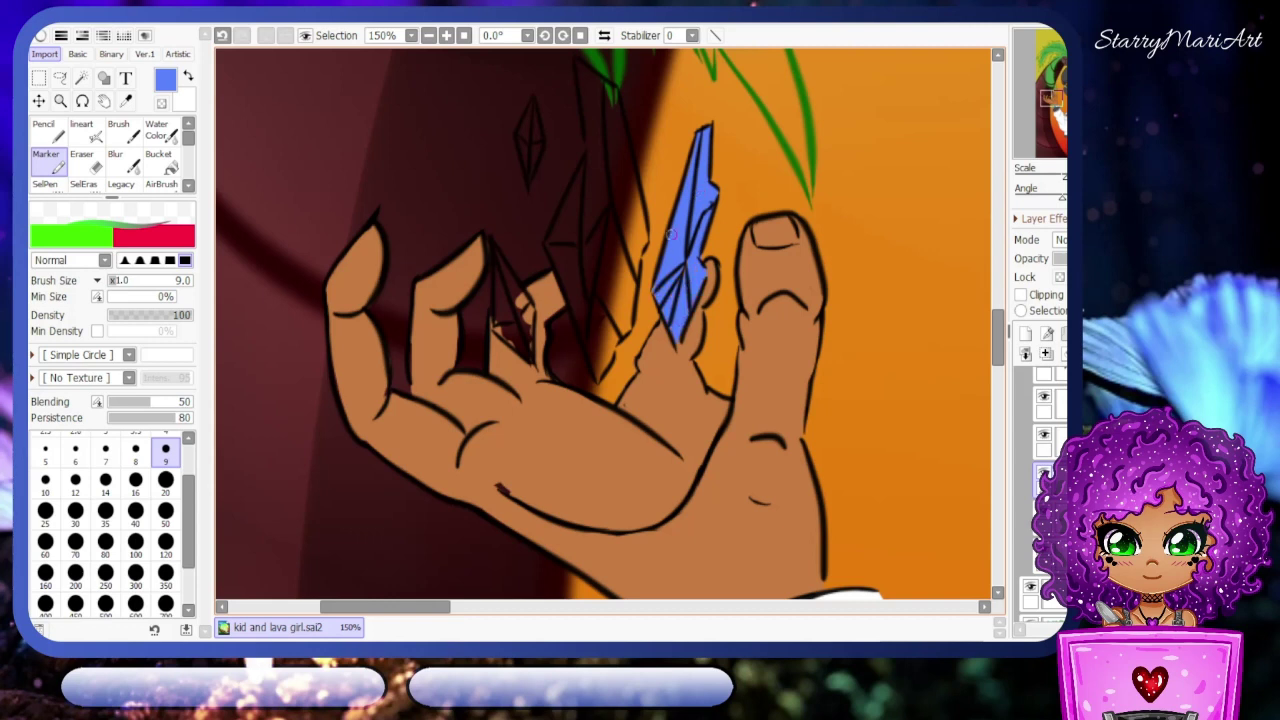
mouse_move(596, 372)
left_mouse_down()
mouse_move(629, 321)
mouse_move(604, 279)
mouse_move(636, 278)
mouse_move(643, 240)
mouse_move(606, 158)
mouse_move(596, 210)
mouse_move(582, 177)
mouse_move(555, 238)
mouse_move(614, 280)
mouse_move(582, 275)
mouse_move(607, 241)
left_mouse_up()
scroll(575, 200, "up", 3)
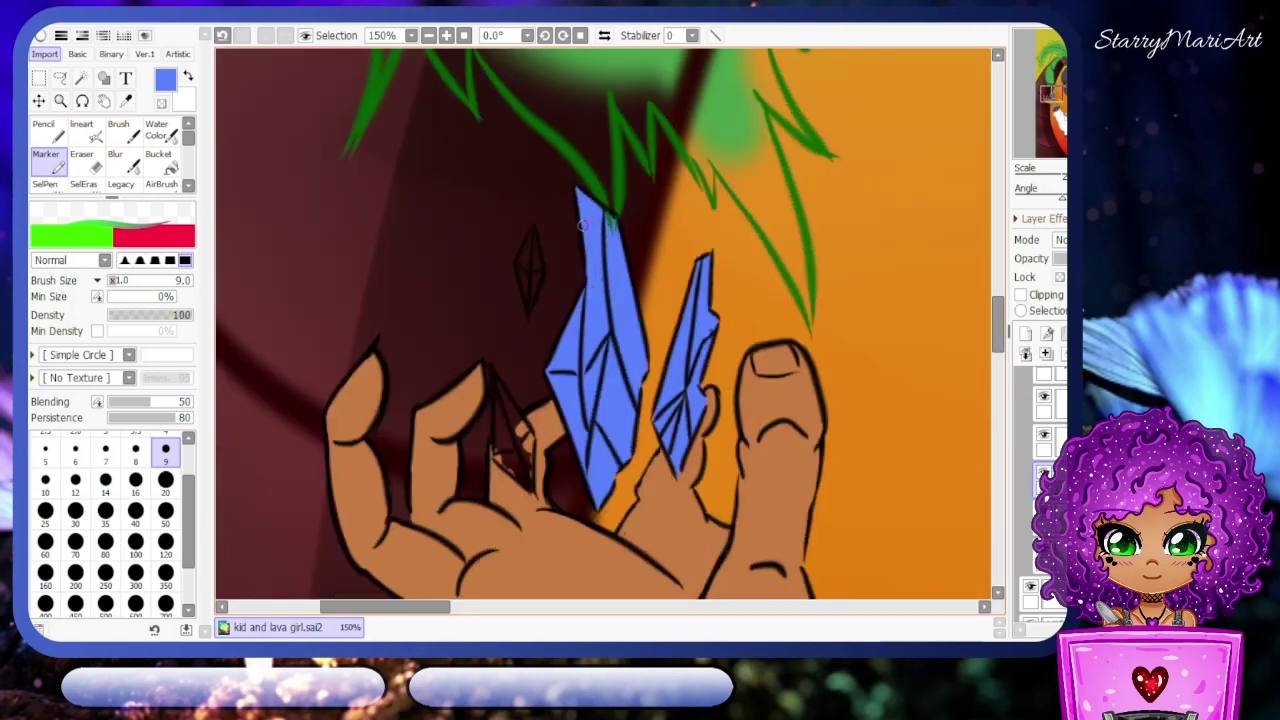
scroll(688, 288, "down", 2)
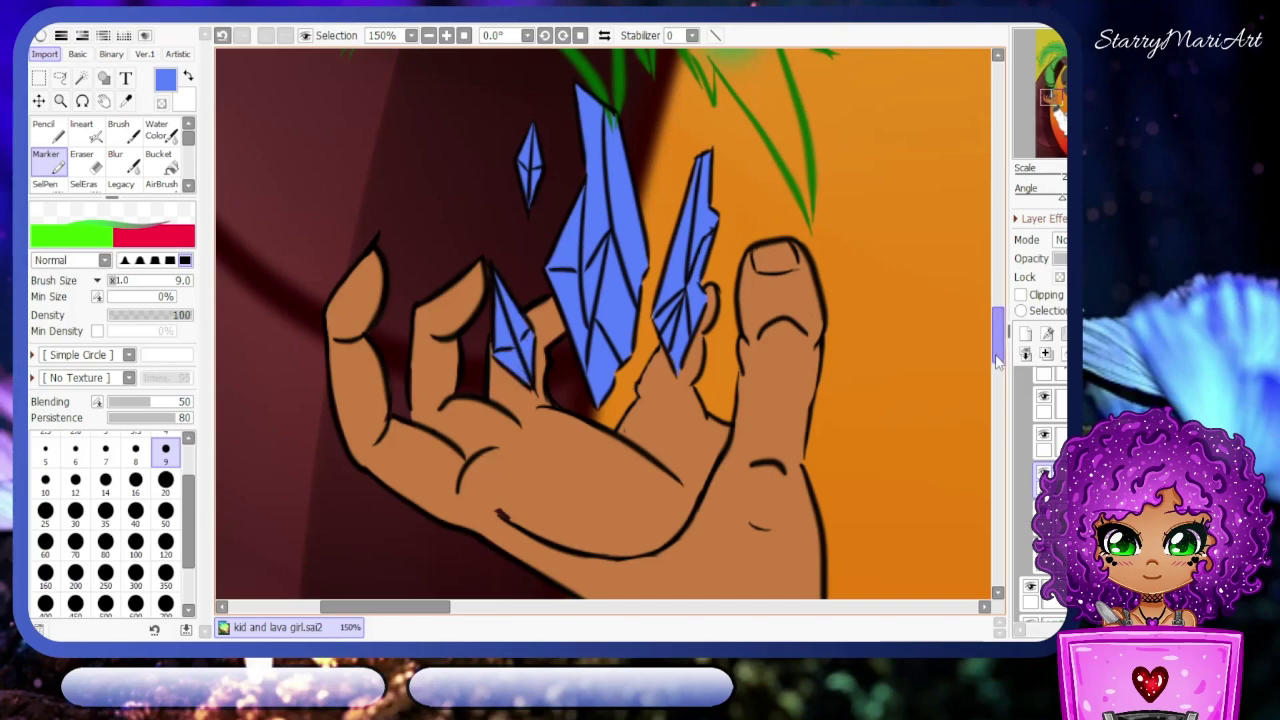
left_click(428, 35)
left_click(428, 35)
left_click(428, 35)
left_click(428, 35)
left_click(428, 35)
left_click(428, 35)
left_click(428, 35)
key("ctrl+s")
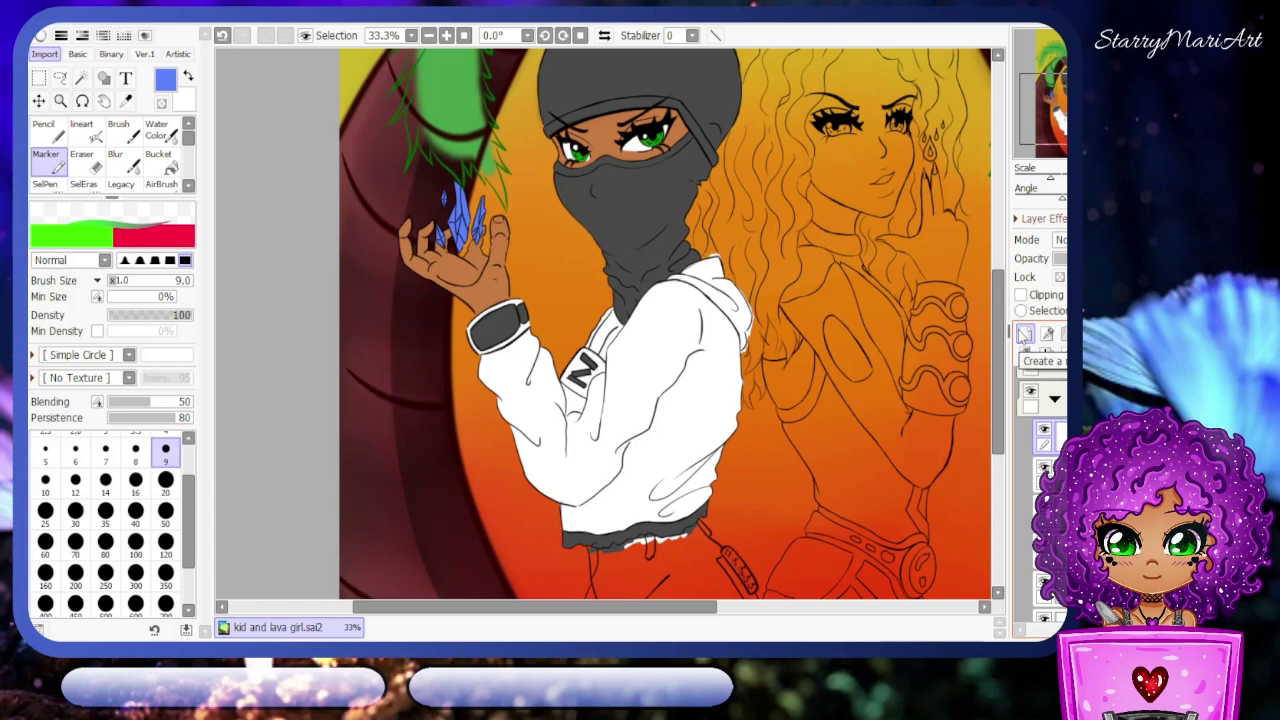
- Fill the masked character's trousers with dark grey using the Marker at sizes 120 and 20, and tidy the edges with the Eraser
scroll(688, 375, "down", 5)
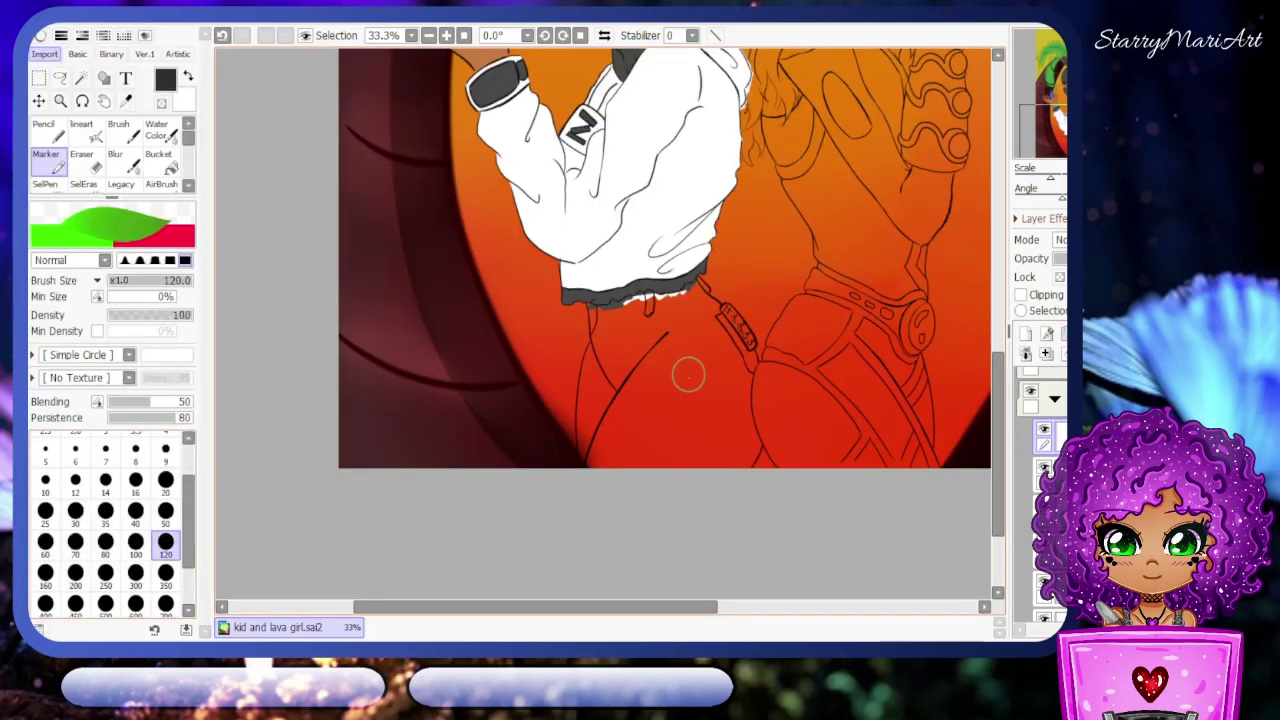
mouse_move(688, 375)
left_mouse_down()
mouse_move(640, 364)
mouse_move(595, 443)
mouse_move(730, 467)
mouse_move(700, 316)
mouse_move(618, 330)
left_mouse_up()
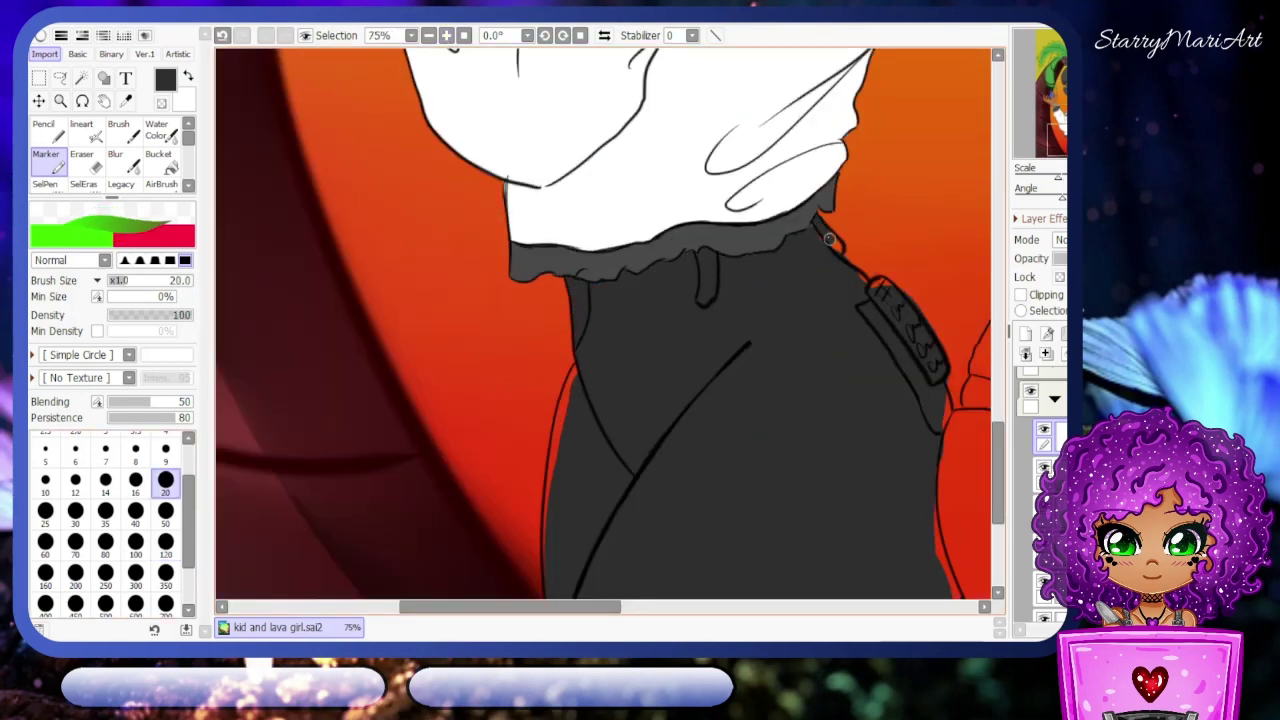
key("e")
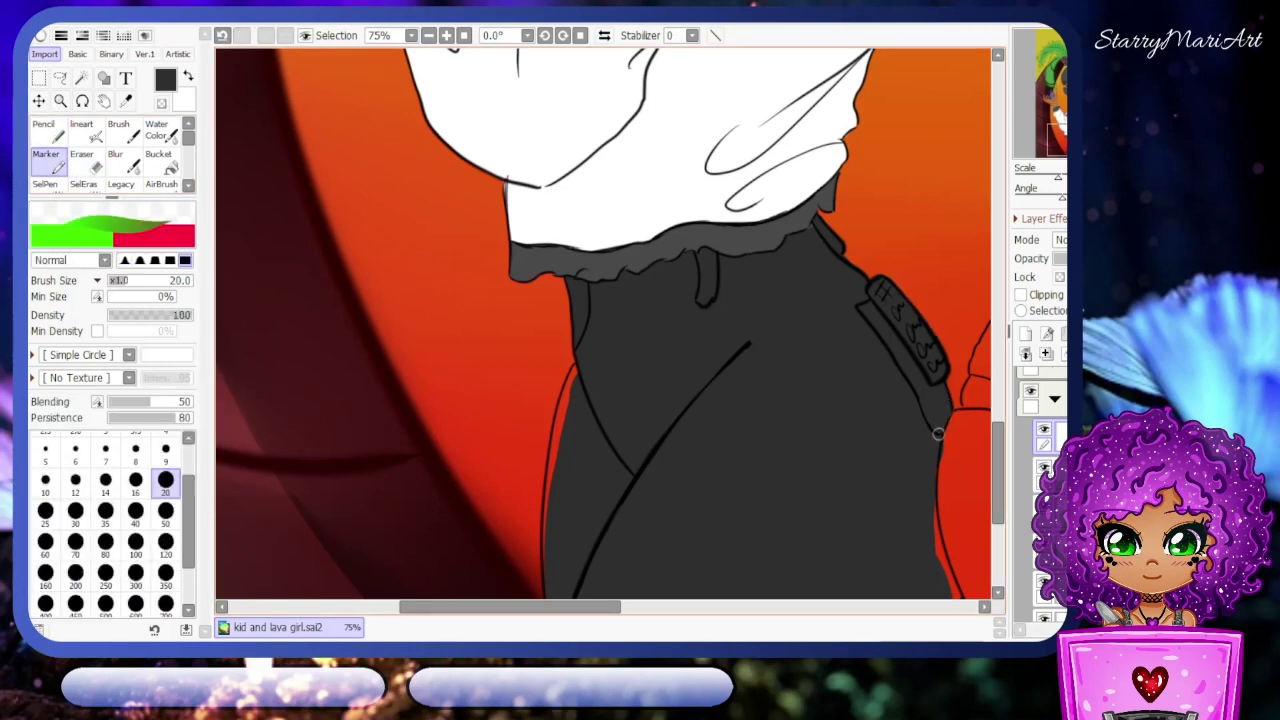
left_click(862, 607)
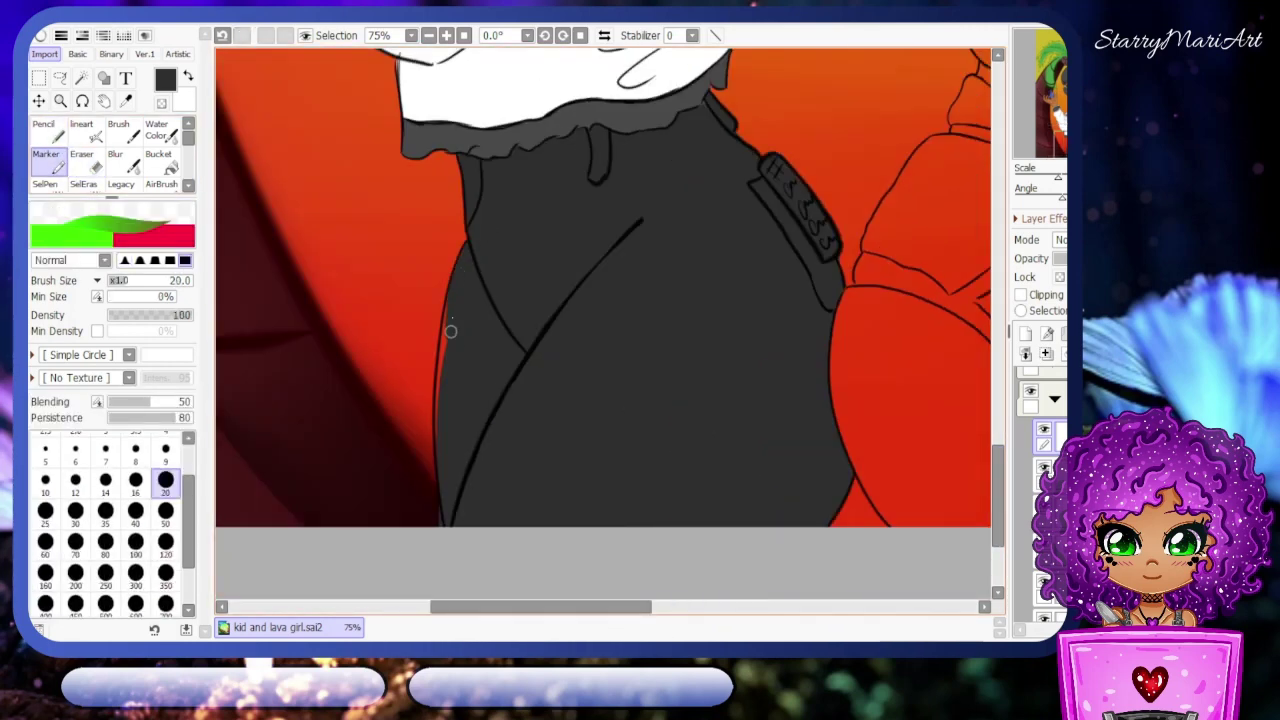
key("e")
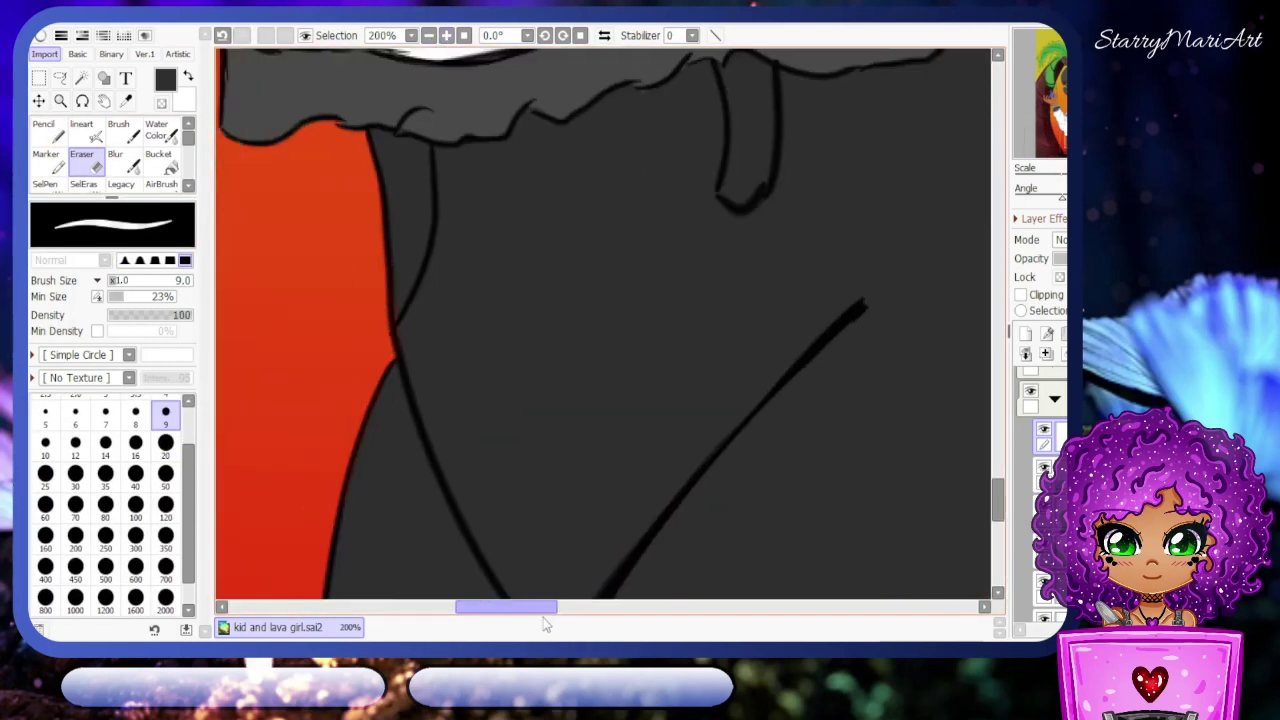
scroll(545, 624, "down", 8)
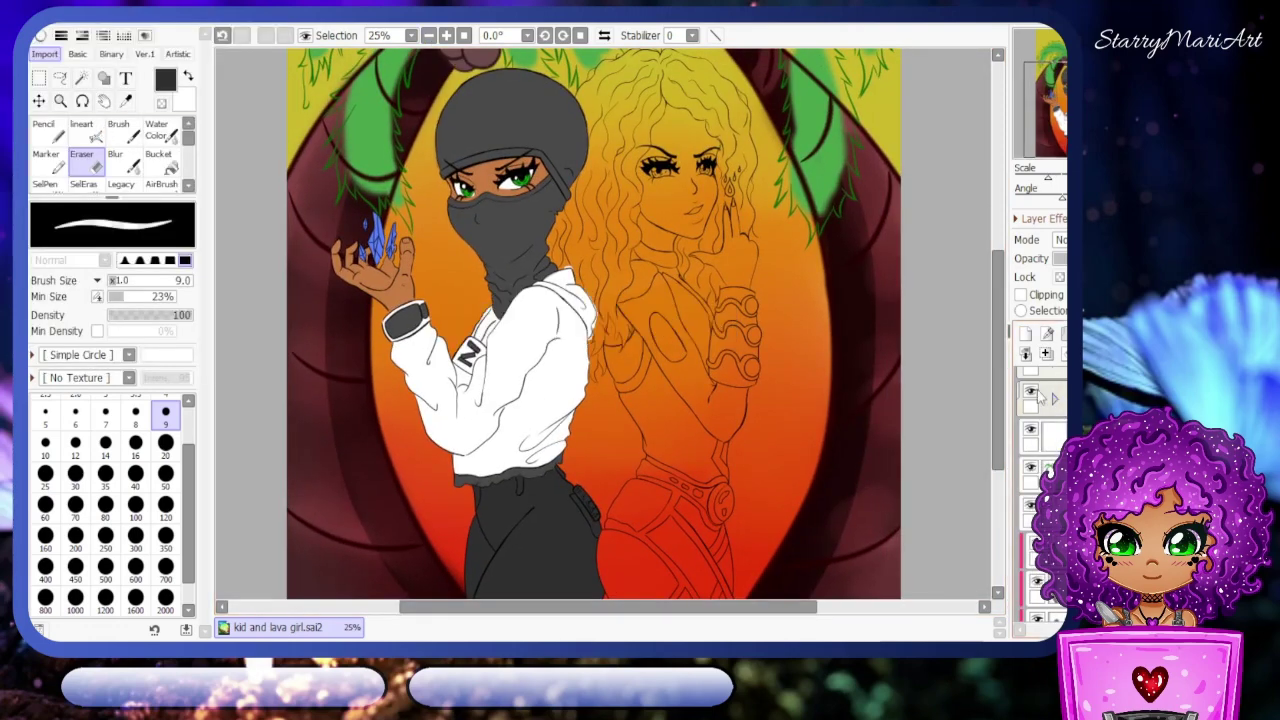
- Colour both irises of the curly-haired woman dark red using the Marker at size 20, and clean the edges with the Eraser
scroll(1055, 400, "down", 1)
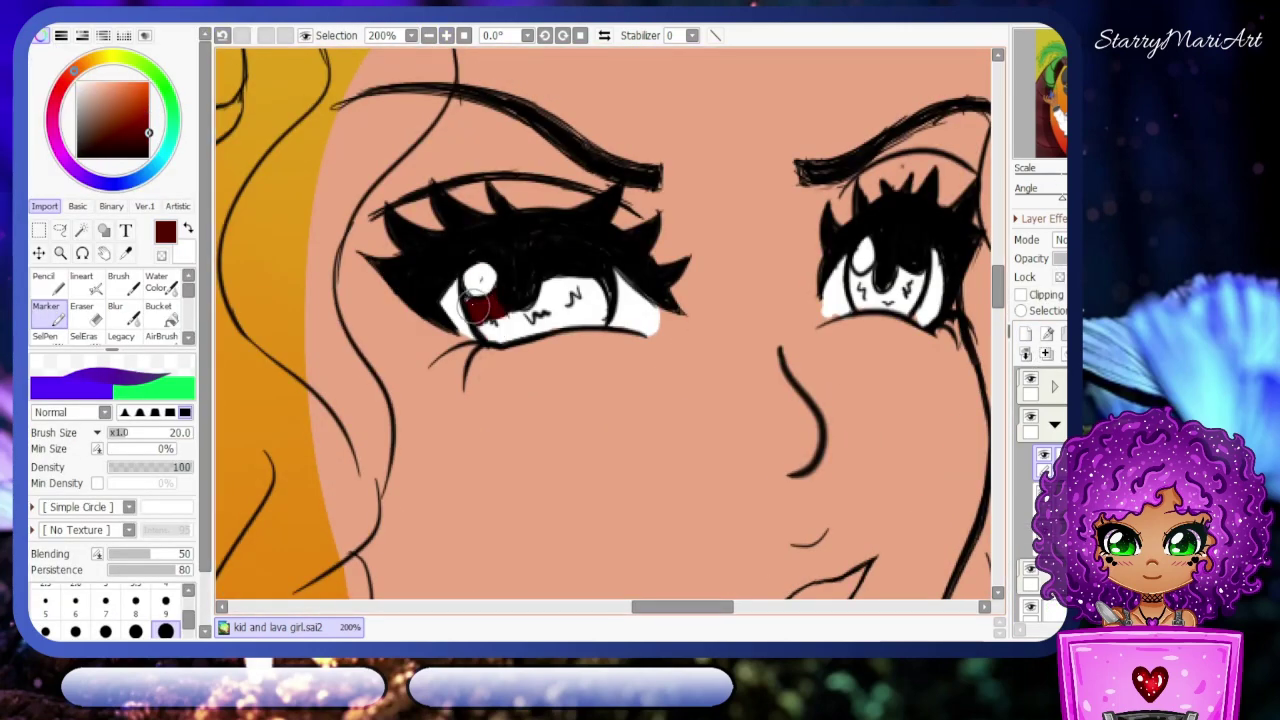
left_click_drag(470, 318, 545, 325)
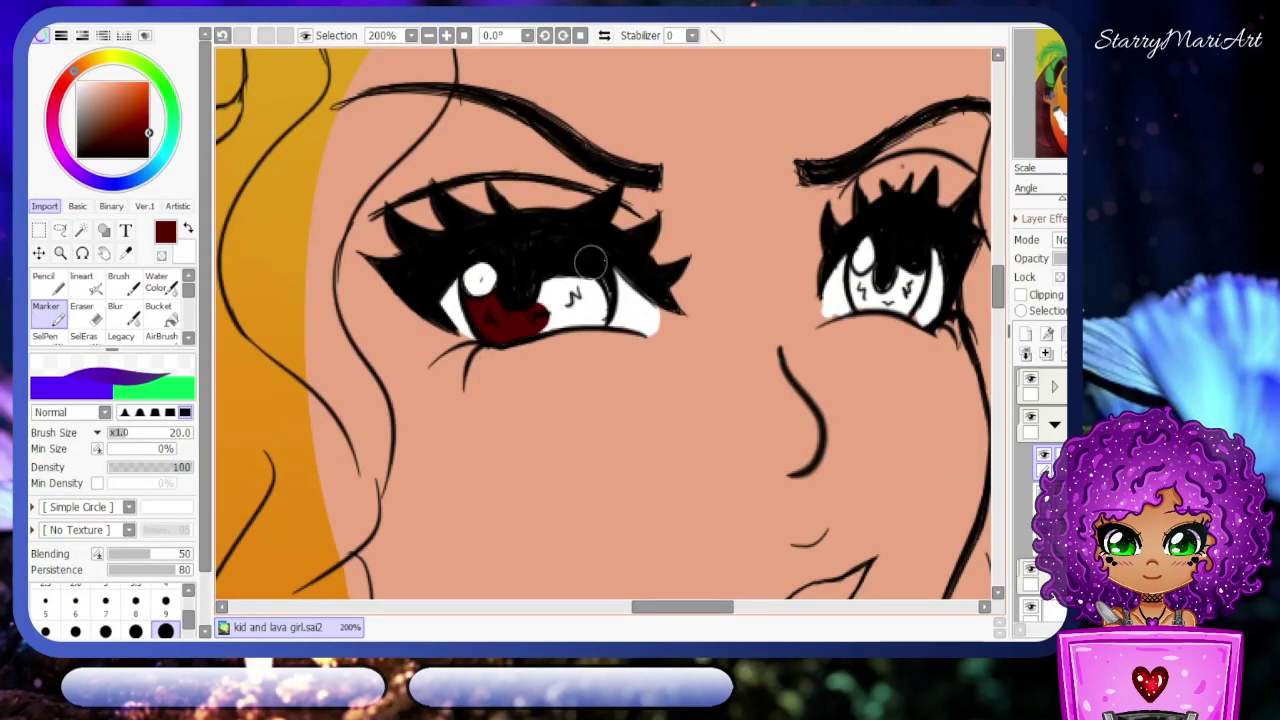
mouse_move(590, 262)
left_mouse_down()
mouse_move(598, 316)
mouse_move(553, 262)
mouse_move(530, 268)
mouse_move(533, 300)
mouse_move(580, 290)
left_mouse_up()
scroll(586, 314, "right", 5)
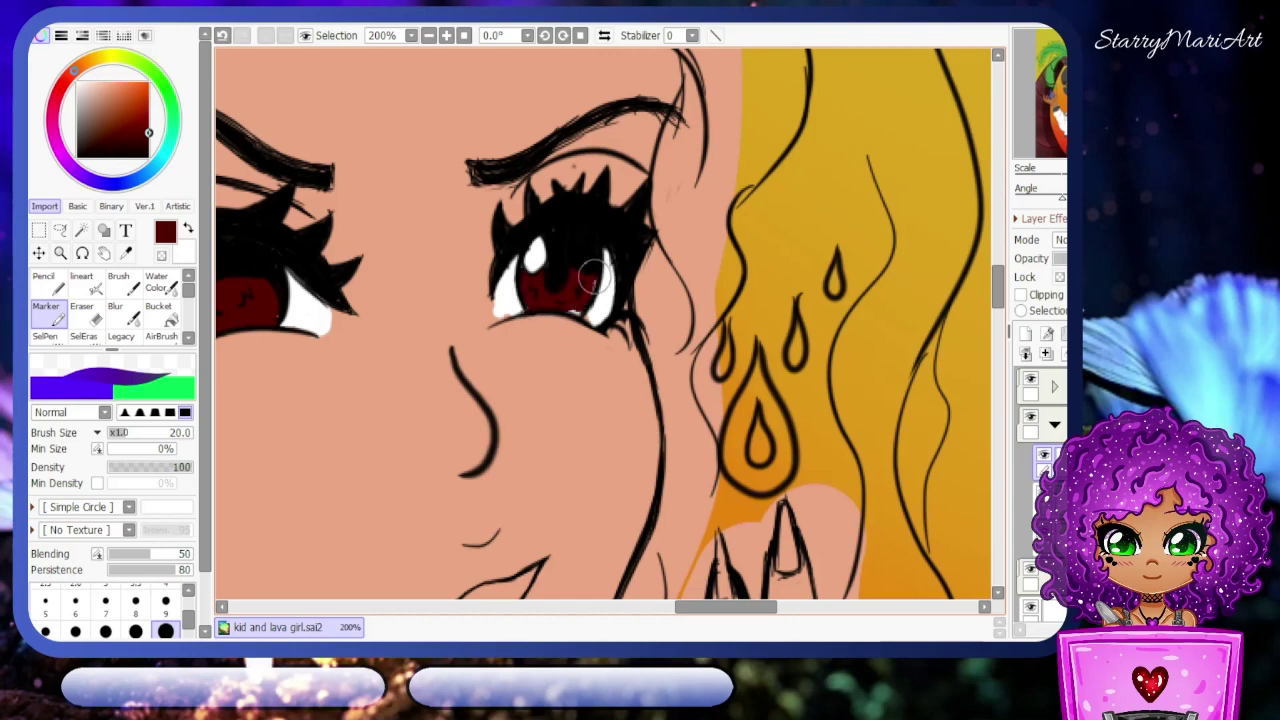
key("e")
scroll(463, 615, "left", 10)
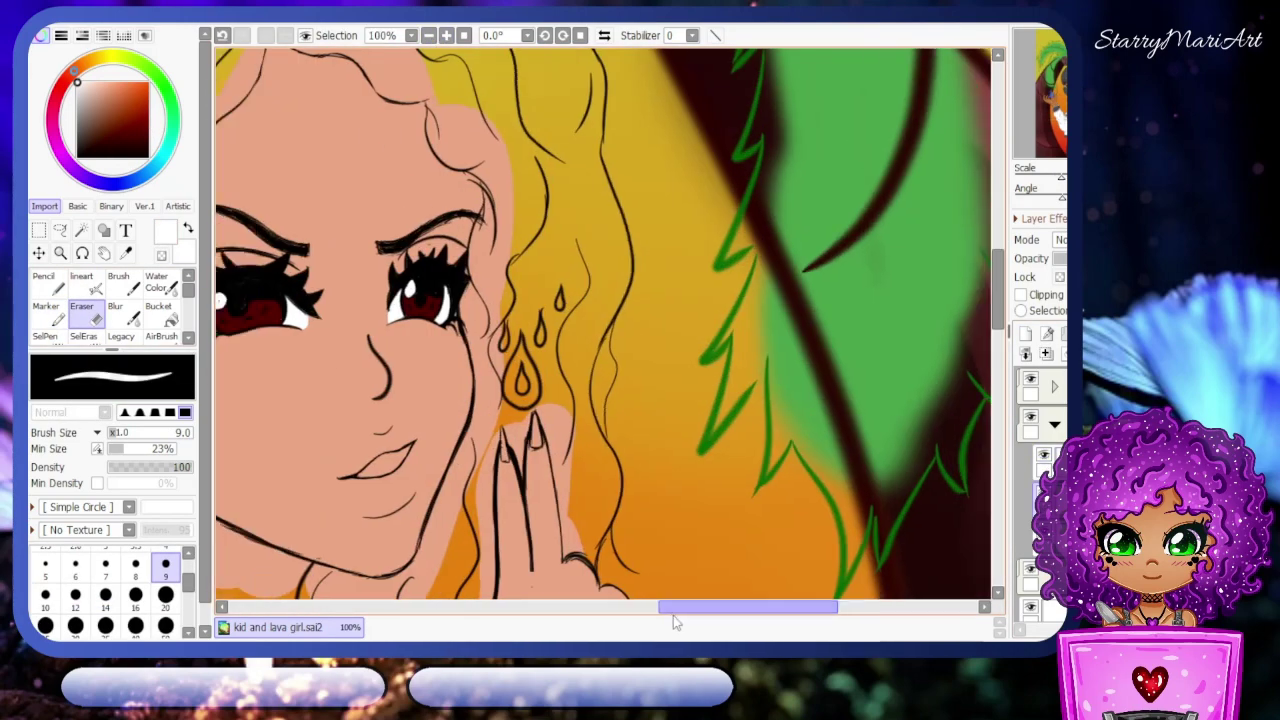
scroll(673, 615, "left", 5)
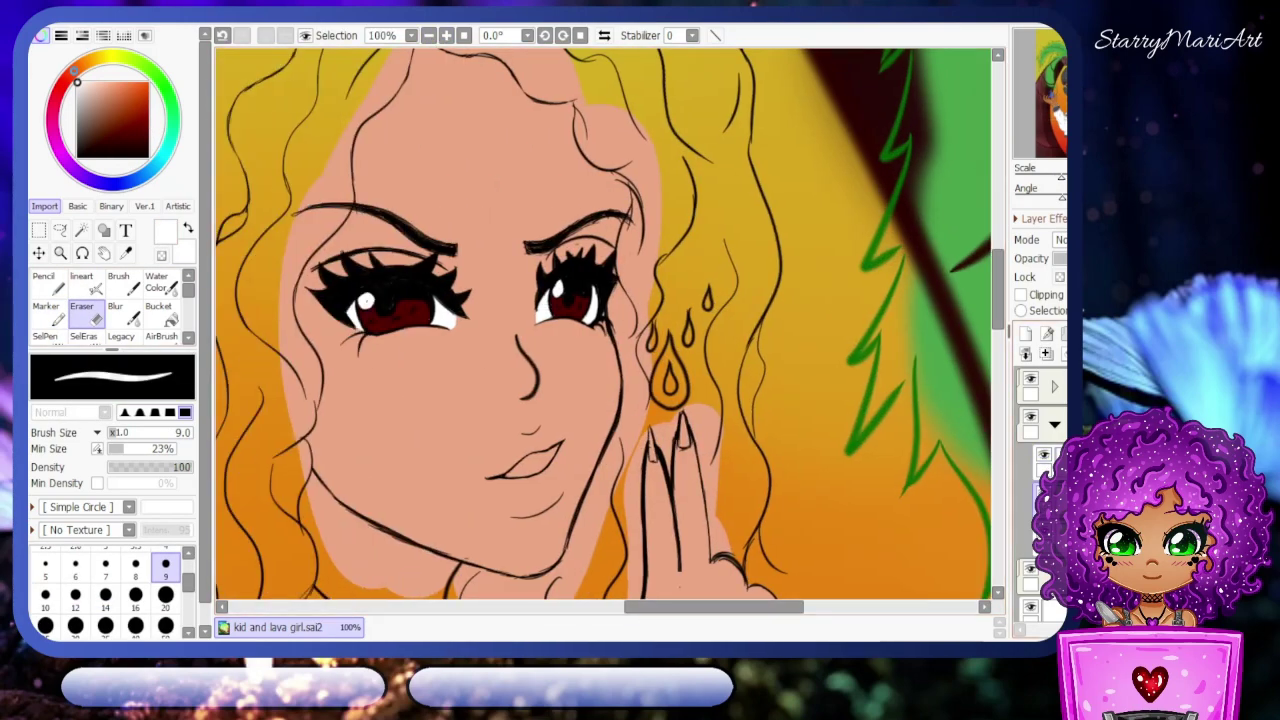
- Fill the opening of the woman's mouth with white for the teeth using the Marker at size 9
scroll(560, 400, "up", 3)
scroll(560, 400, "down", 5)
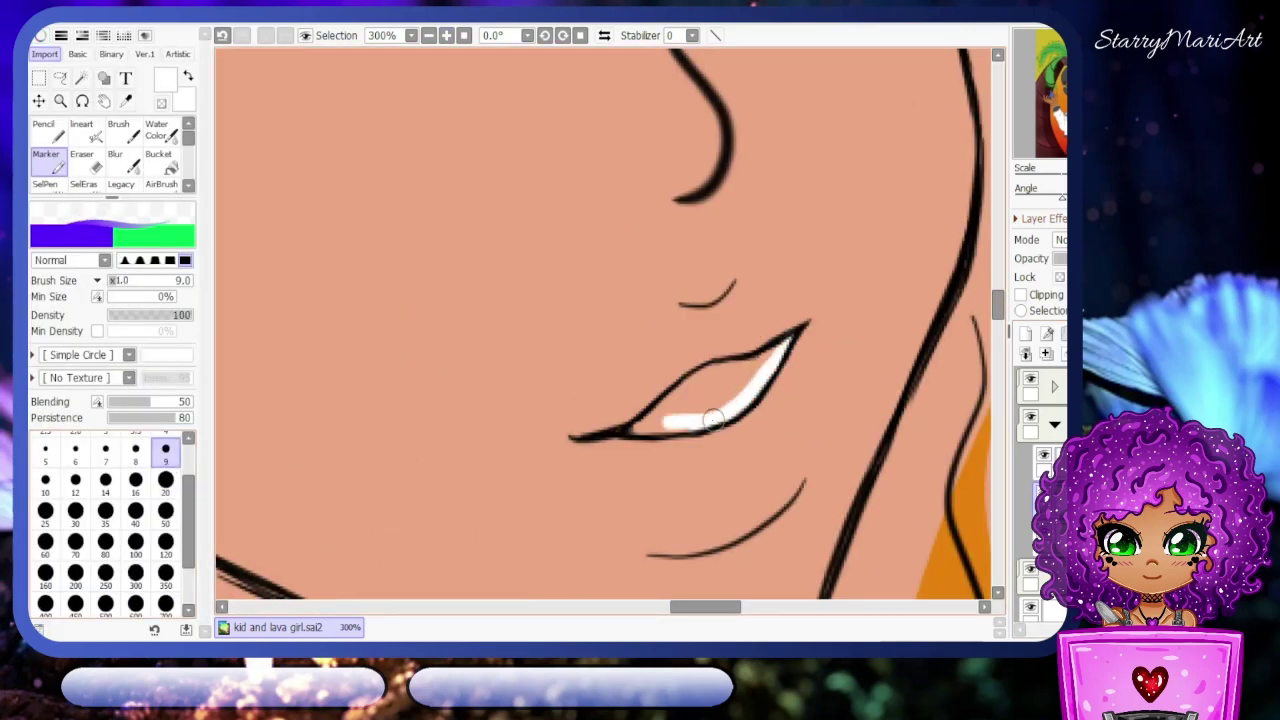
left_click_drag(712, 420, 706, 377)
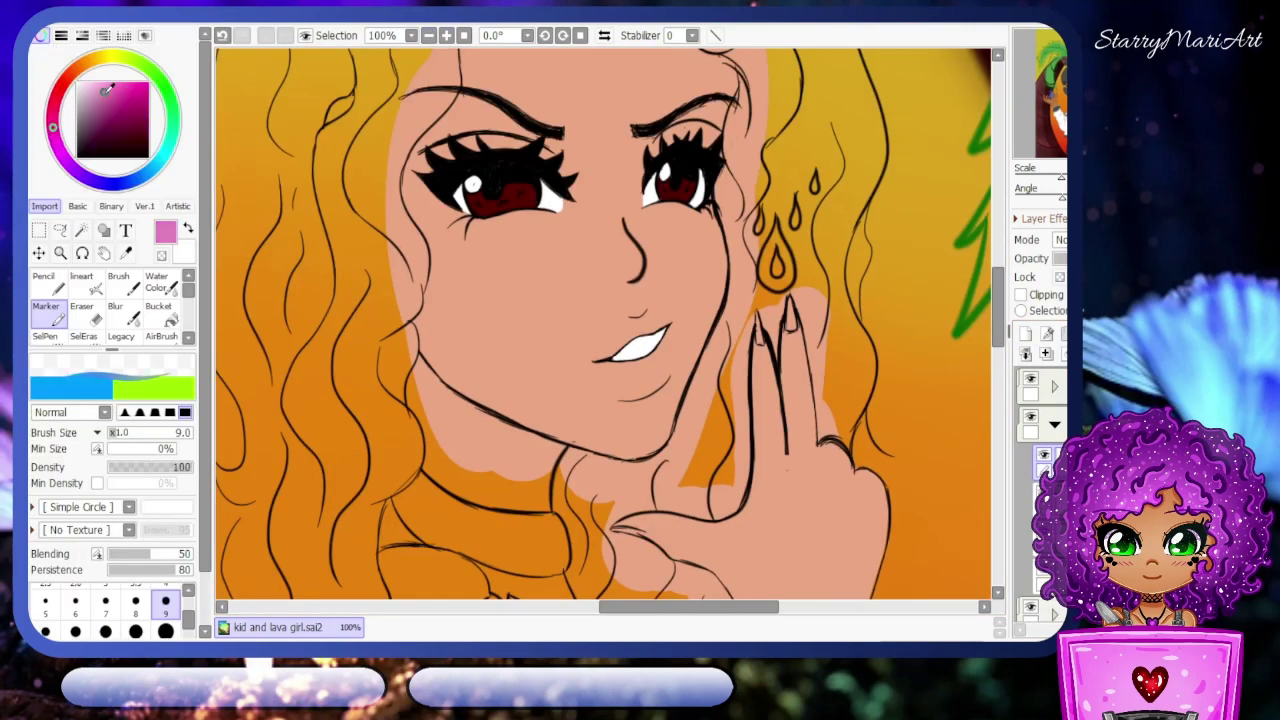
- Paint the woman's upper and lower lips pink with the Marker at size 9, and shape their outline with the Eraser
scroll(600, 320, "up", 2)
scroll(680, 300, "up", 1)
mouse_move(560, 440)
left_mouse_down()
mouse_move(573, 330)
mouse_move(479, 451)
mouse_move(494, 405)
left_mouse_up()
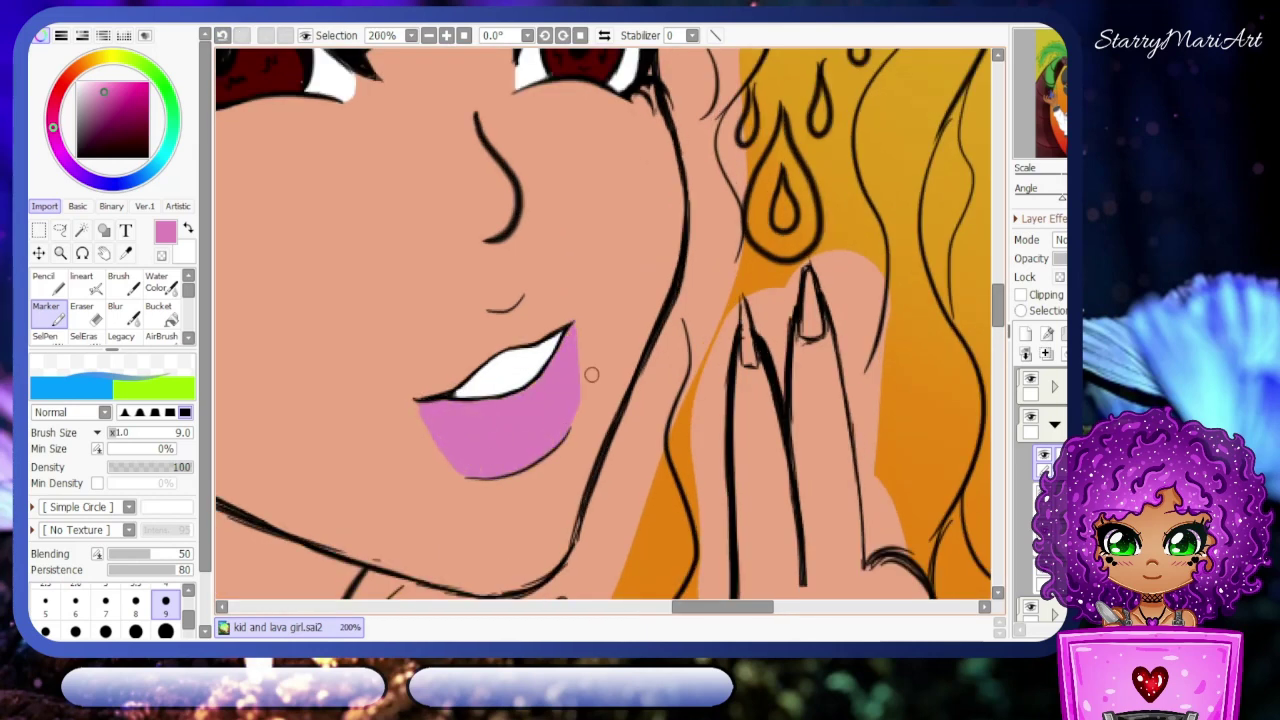
mouse_move(551, 297)
left_mouse_down()
mouse_move(518, 328)
mouse_move(547, 316)
left_mouse_up()
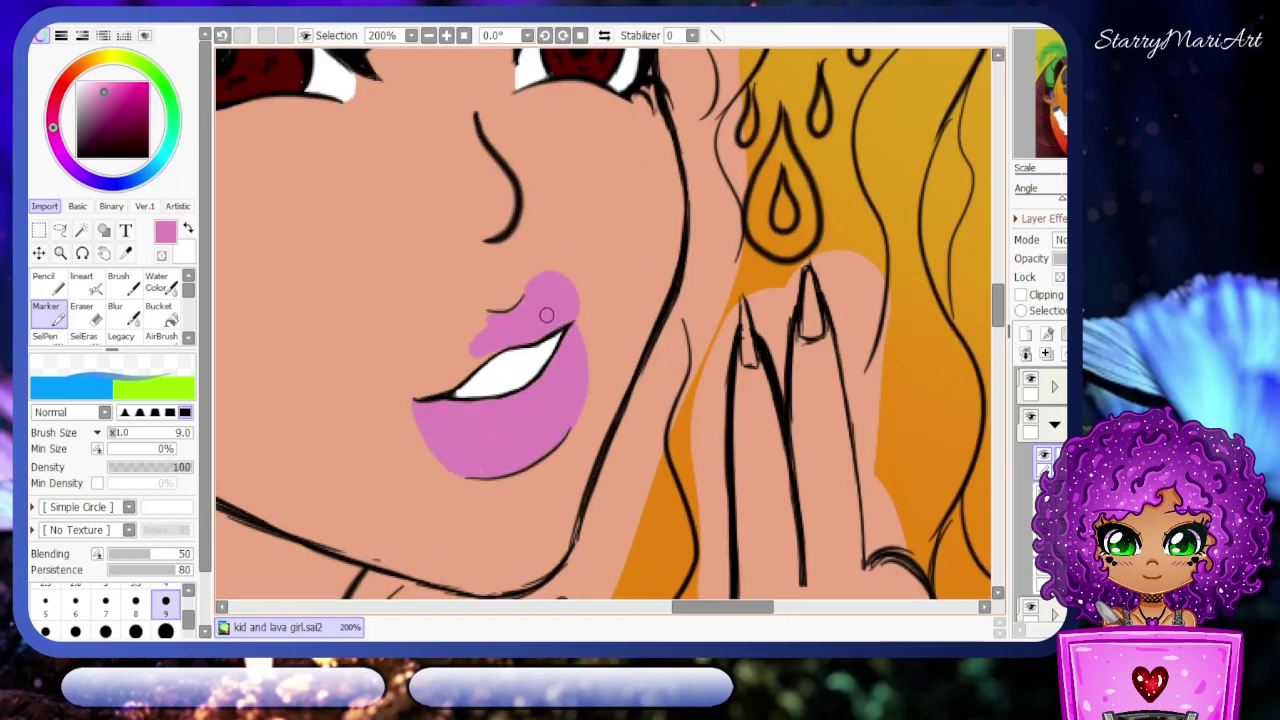
scroll(552, 286, "down", 3)
scroll(570, 280, "up", 3)
key("e")
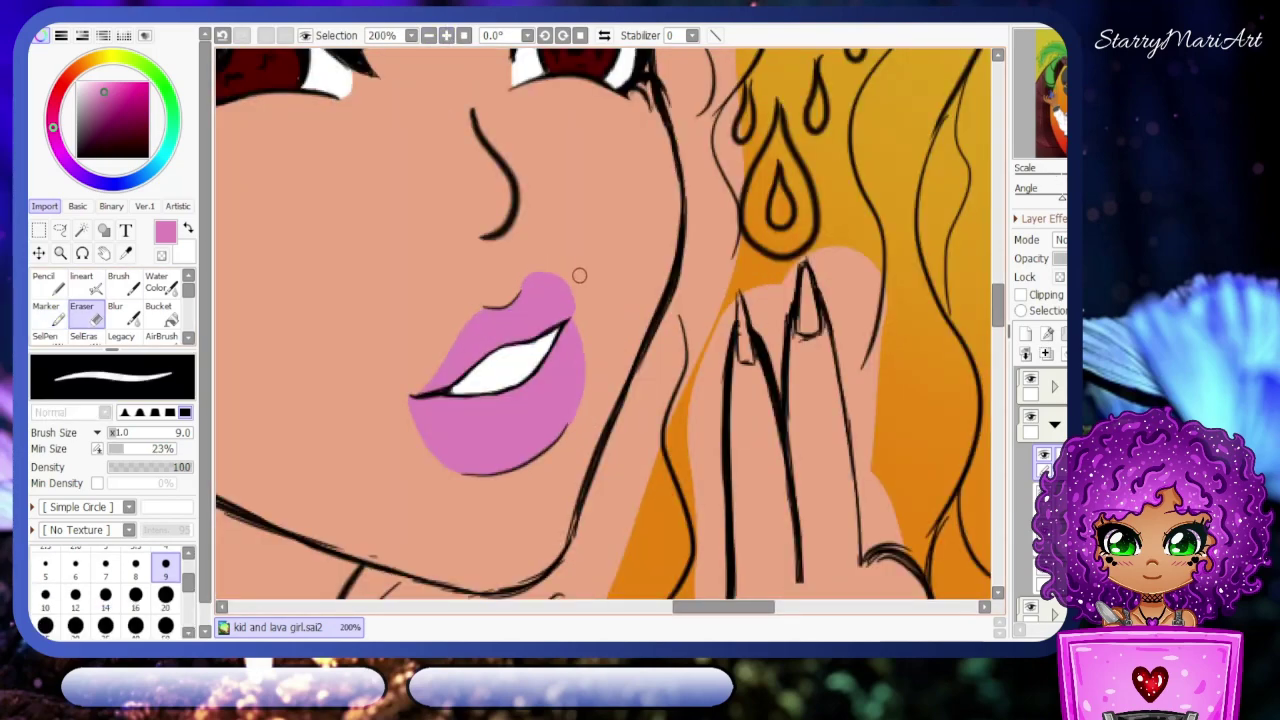
key("e")
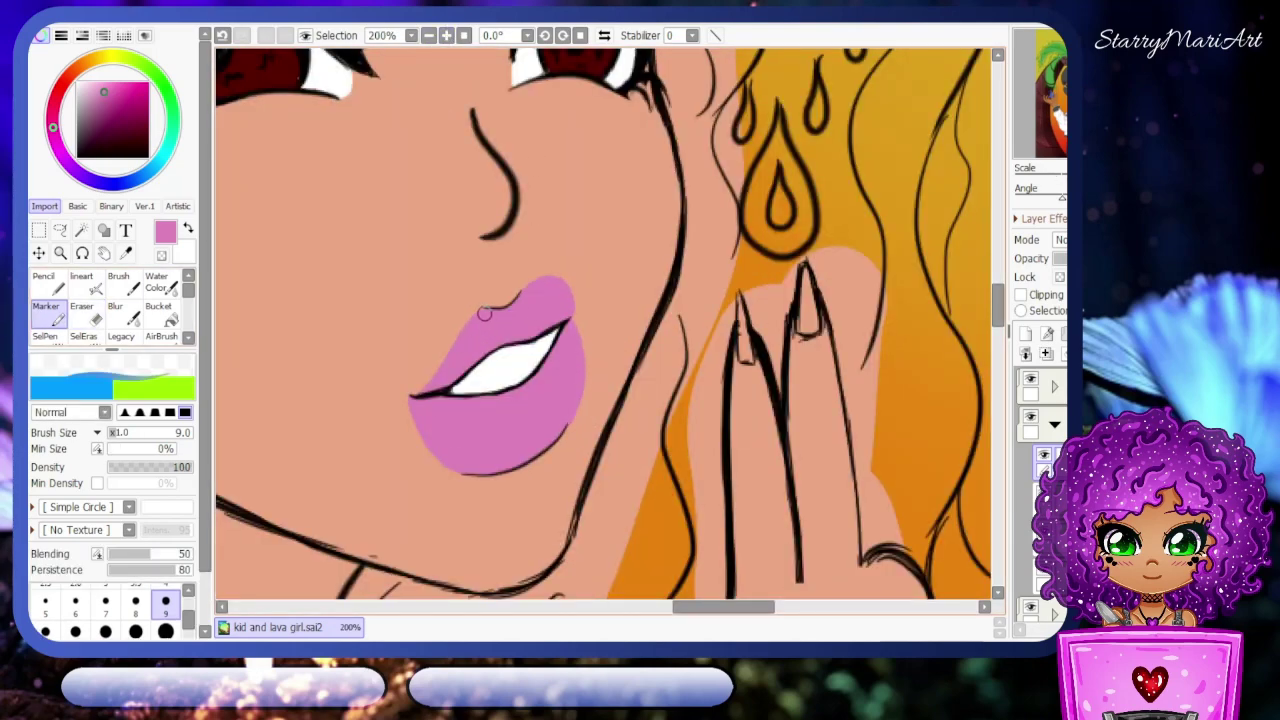
- Paint the fingernails of the woman's raised hand pink with the Marker at size 9
scroll(413, 395, "down", 3)
scroll(818, 286, "up", 2)
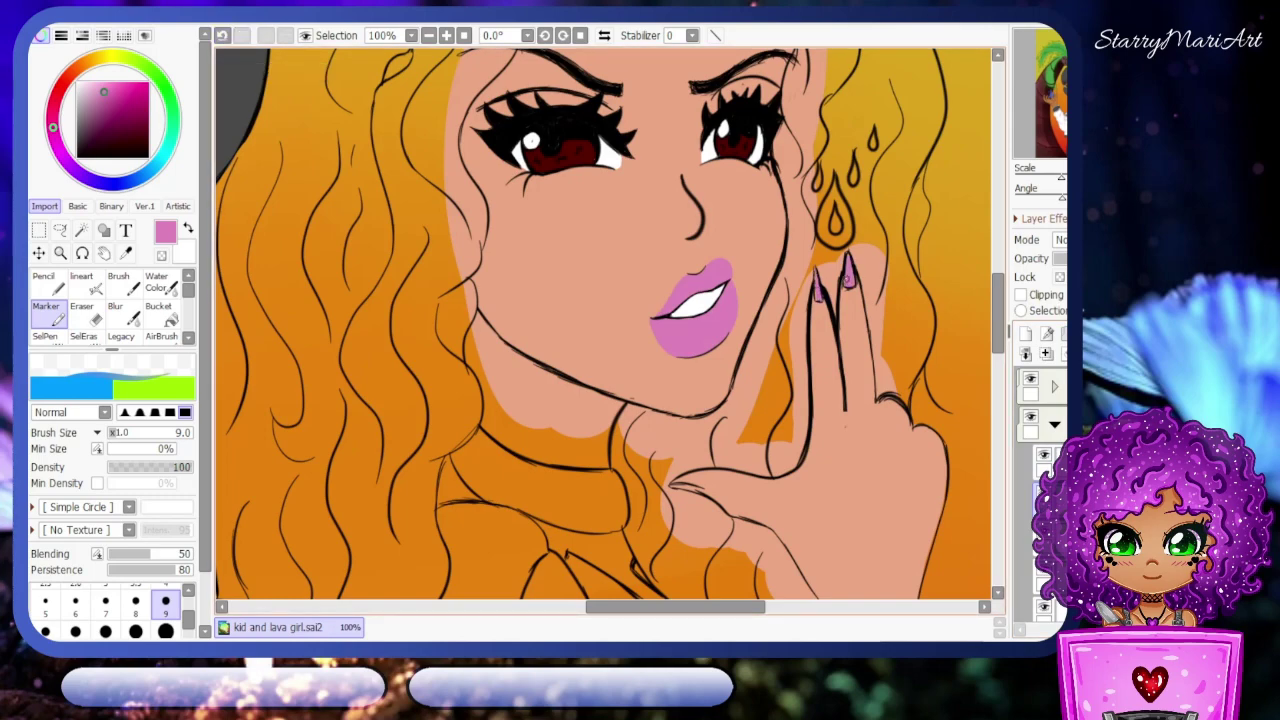
left_click_drag(998, 312, 1006, 327)
scroll(600, 320, "down", 2)
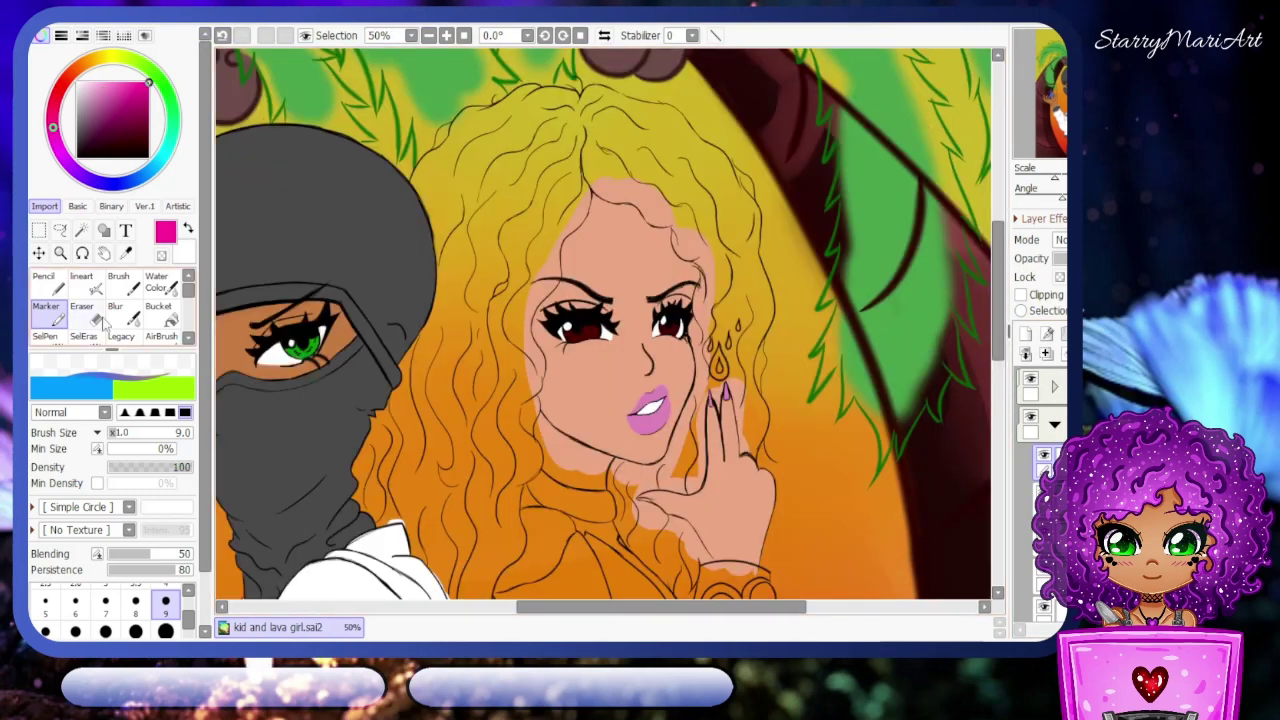
- Block in the woman's hair between her face and the masked character with magenta, using the Marker at size 120
left_click(148, 82)
left_click_drag(480, 140, 560, 190)
key("ctrl+z")
scroll(600, 300, "down", 3)
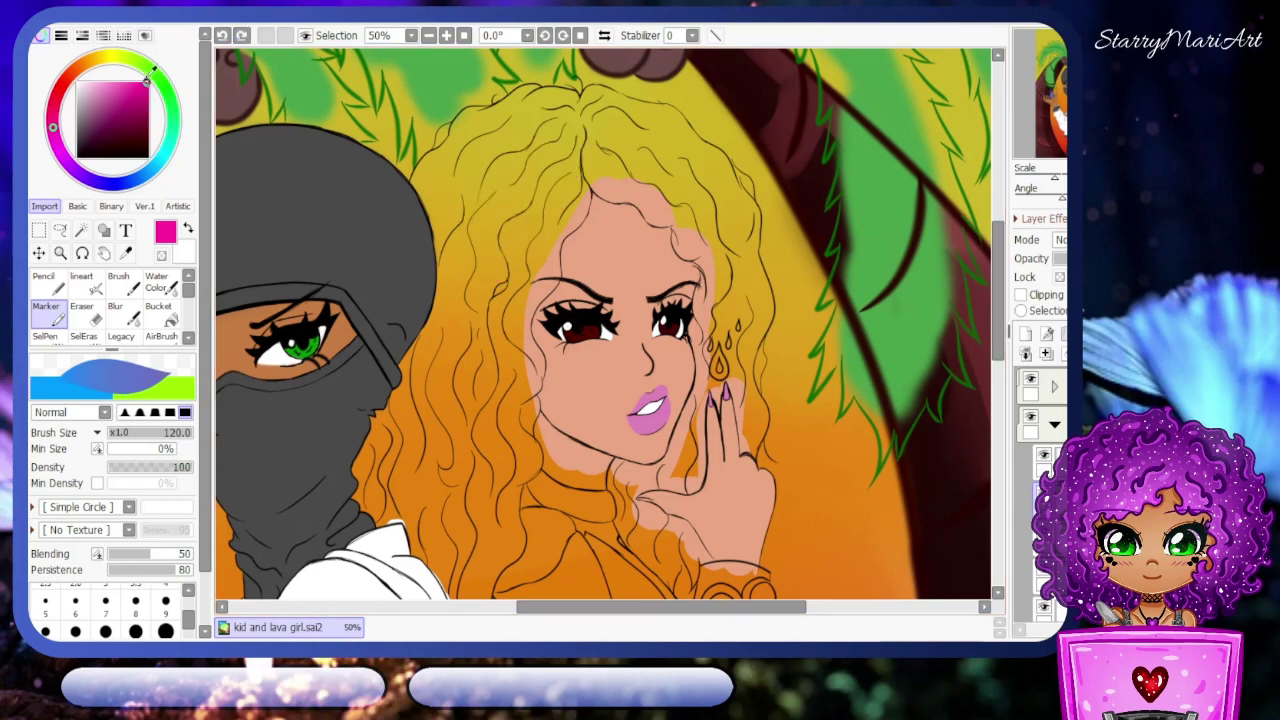
mouse_move(600, 150)
left_mouse_down()
mouse_move(540, 240)
mouse_move(450, 300)
mouse_move(460, 240)
mouse_move(505, 460)
mouse_move(515, 320)
left_mouse_up()
scroll(974, 411, "down", 4)
mouse_move(385, 190)
left_mouse_down()
mouse_move(497, 310)
mouse_move(465, 338)
left_mouse_up()
scroll(600, 320, "up", 3)
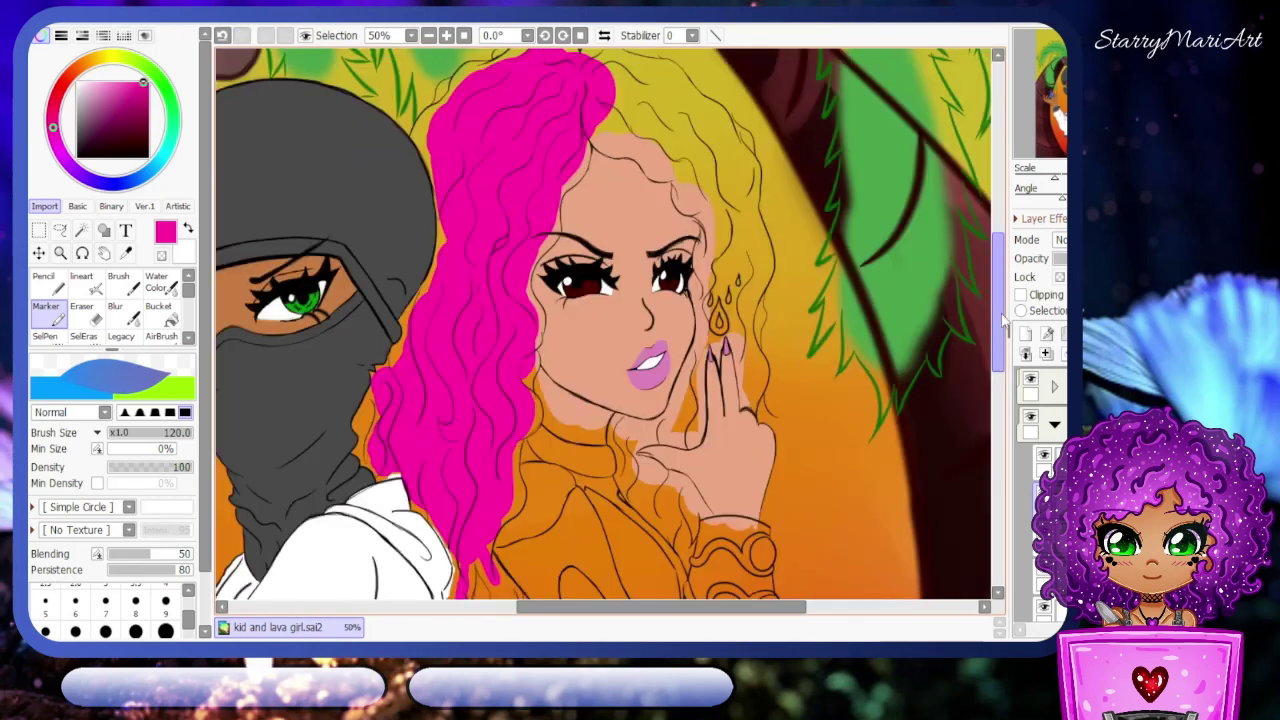
- Fill the rest of the hair over the crown and around the raised hand with magenta, using the Marker at size 120
scroll(600, 320, "up", 2)
scroll(600, 320, "up", 3)
scroll(600, 320, "down", 2)
mouse_move(650, 190)
left_mouse_down()
mouse_move(777, 308)
mouse_move(778, 380)
mouse_move(750, 420)
left_mouse_up()
scroll(760, 400, "down", 3)
left_click_drag(790, 250, 800, 395)
mouse_move(770, 340)
left_mouse_down()
mouse_move(720, 450)
mouse_move(705, 530)
mouse_move(740, 560)
left_mouse_up()
scroll(1004, 340, "down", 1)
scroll(563, 400, "up", 2)
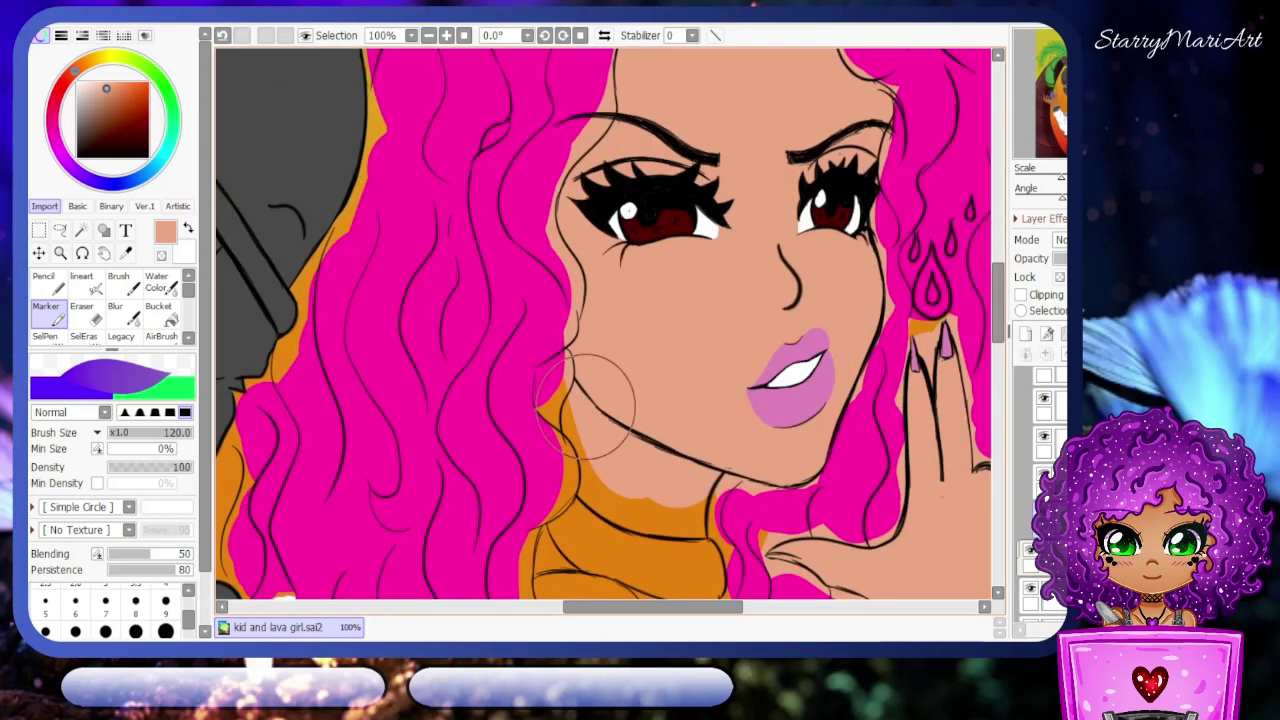
- Fill the gaps along the hair's inner edge beside the forehead, cheek and neck with magenta, using the Marker at size 20
scroll(563, 400, "up", 5)
left_click(447, 35)
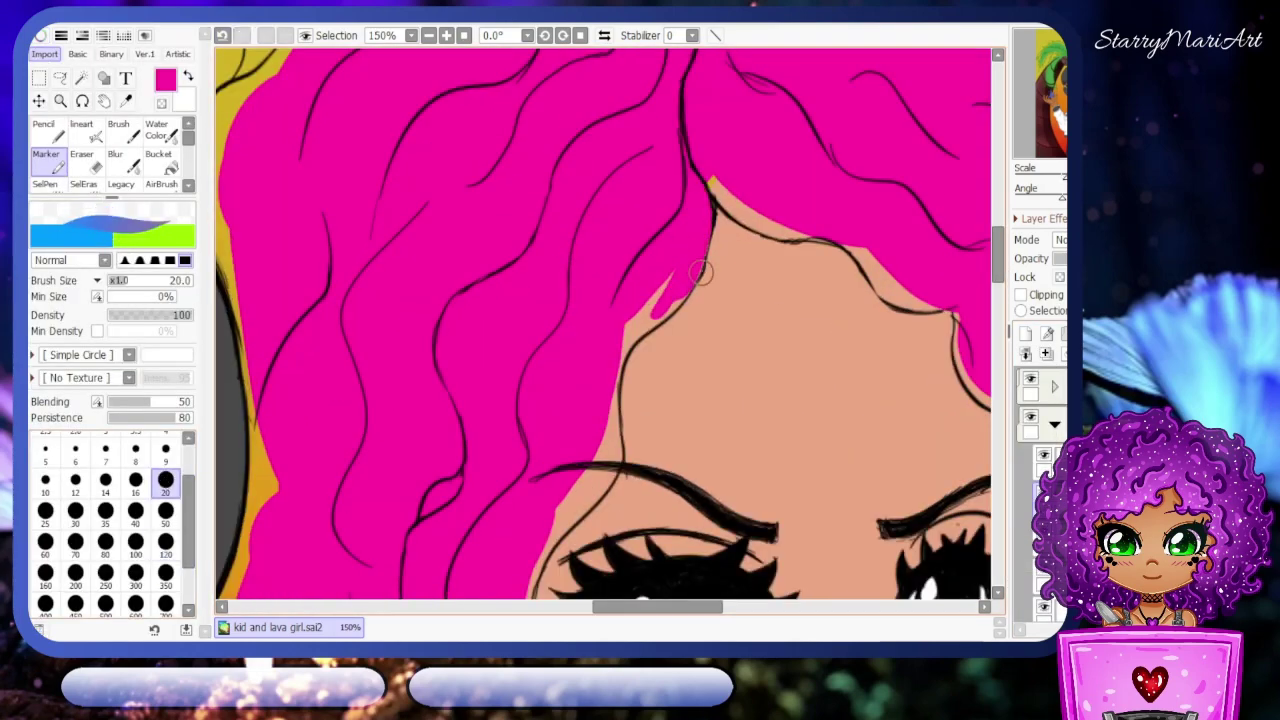
scroll(600, 380, "down", 3)
scroll(890, 312, "down", 3)
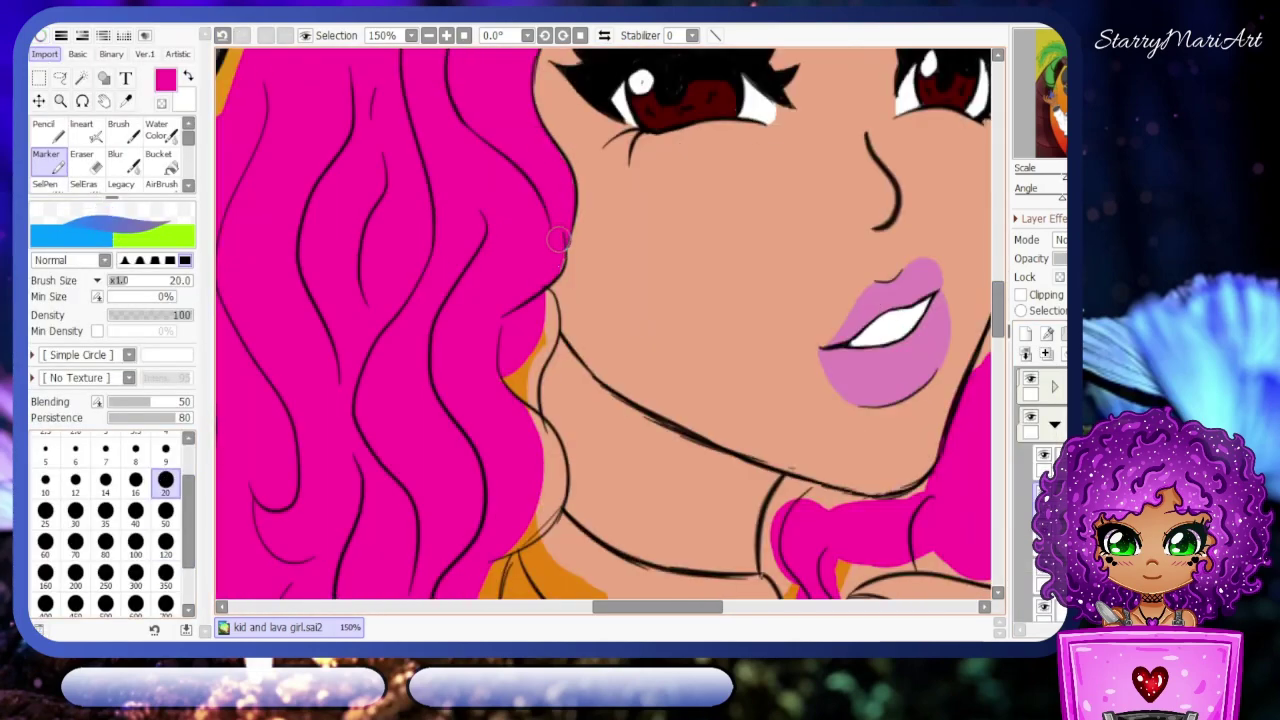
mouse_move(560, 240)
left_mouse_down()
mouse_move(540, 432)
mouse_move(530, 560)
left_mouse_up()
- Fill the hair's lower edge and the pointed lock over the chest with magenta, using the Pencil at size 9
key("n")
scroll(700, 300, "down", 3)
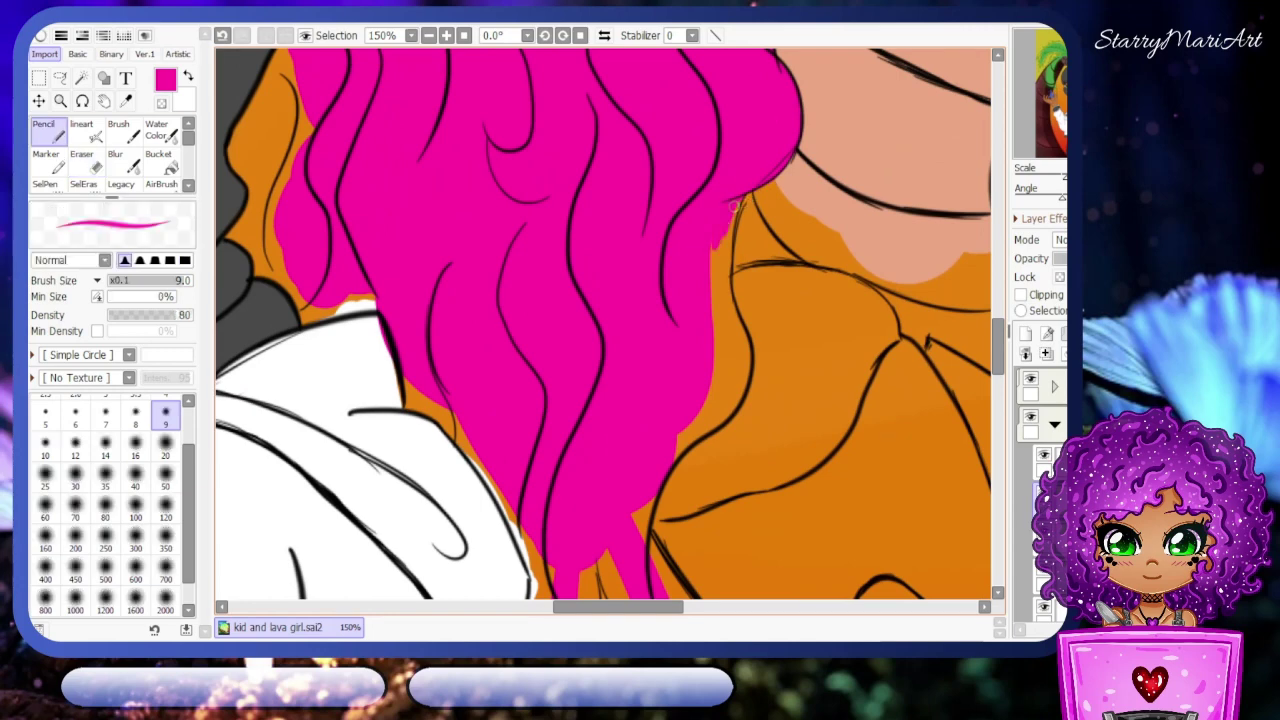
mouse_move(734, 205)
left_mouse_down()
mouse_move(712, 327)
mouse_move(733, 405)
left_mouse_up()
scroll(716, 369, "down", 3)
mouse_move(660, 280)
left_mouse_down()
mouse_move(735, 440)
mouse_move(620, 338)
left_mouse_up()
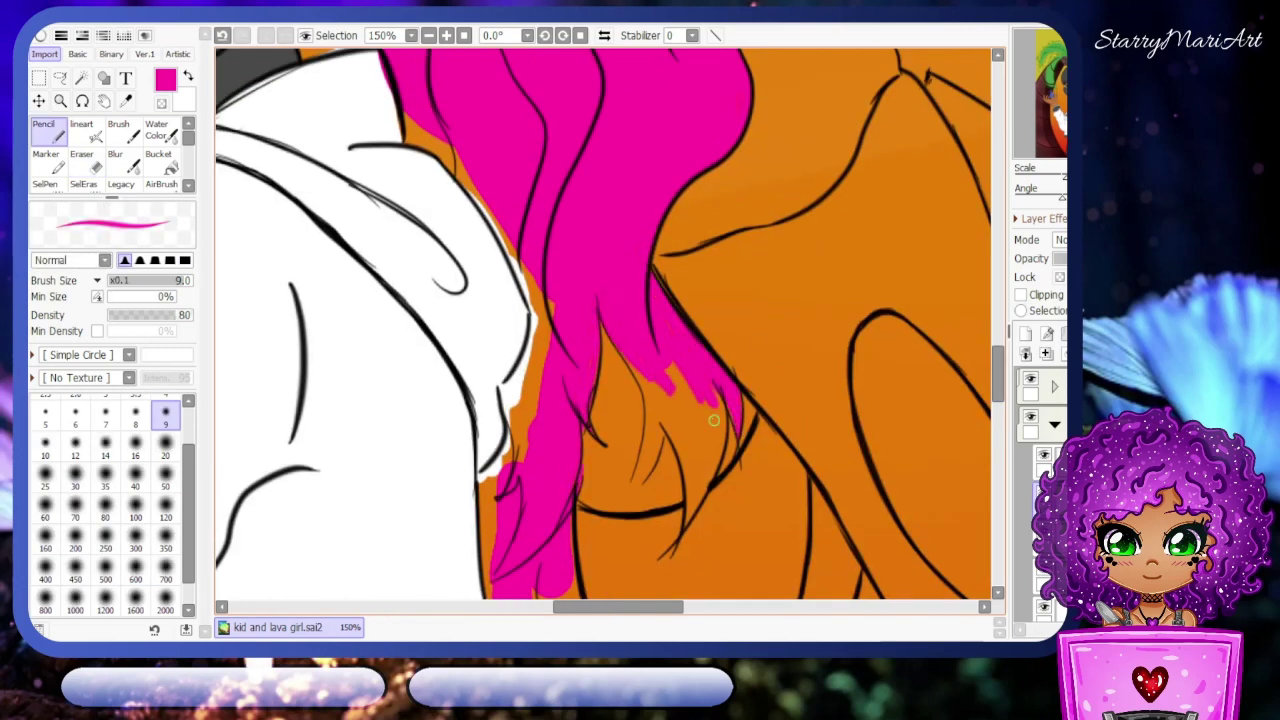
left_click_drag(683, 526, 689, 436)
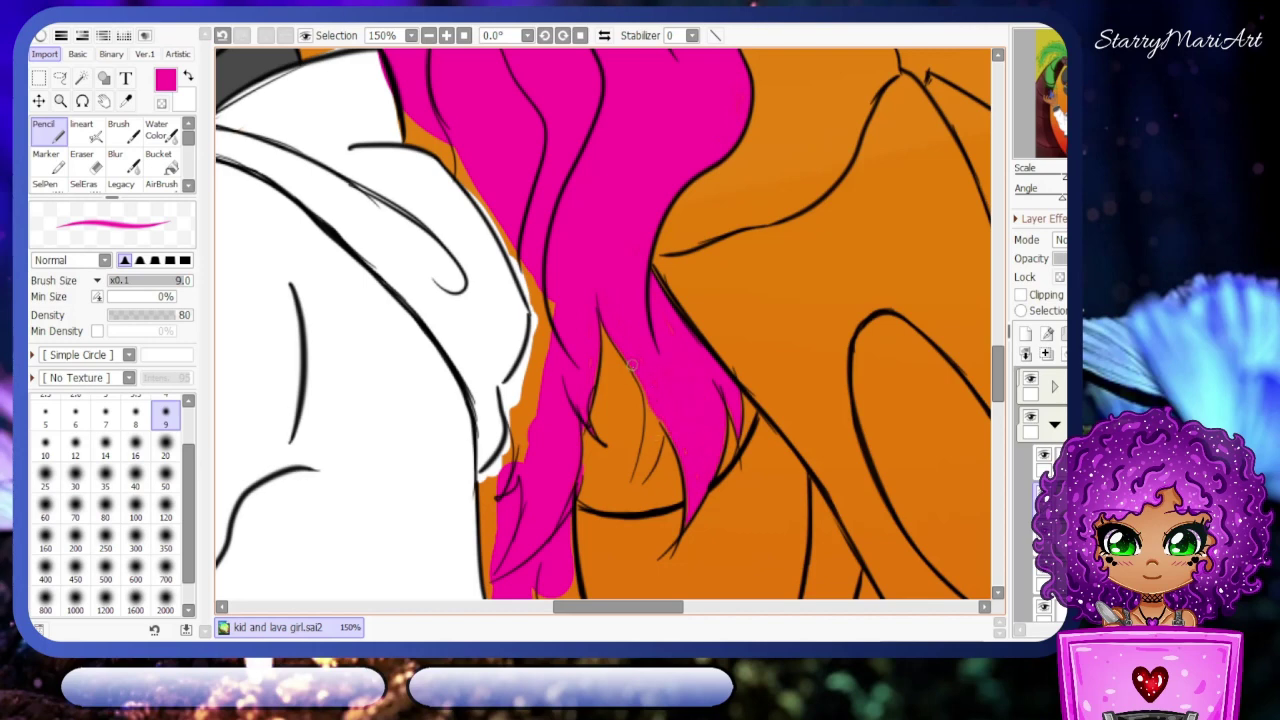
- Colour the lowest lock tips and the gap beside the white hoodie magenta with the Pencil at size 9
scroll(655, 434, "down", 2)
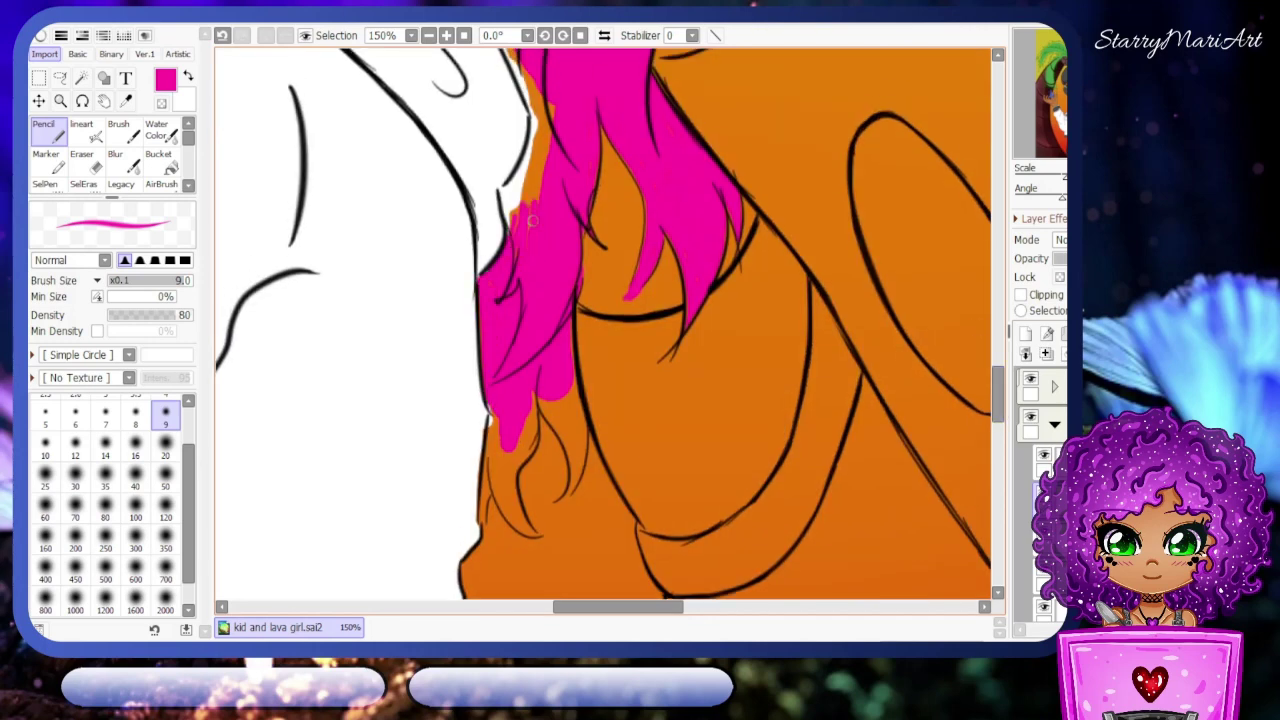
left_click_drag(562, 491, 554, 431)
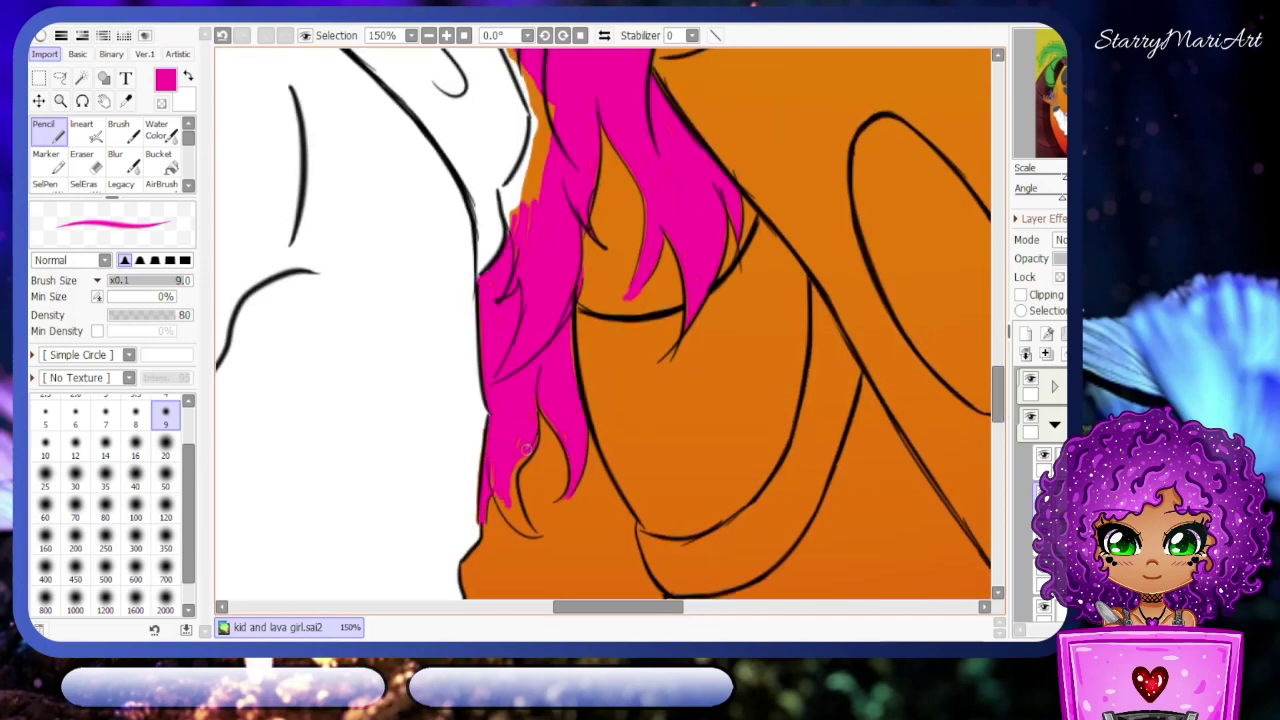
scroll(519, 527, "up", 2)
left_click_drag(508, 470, 533, 395)
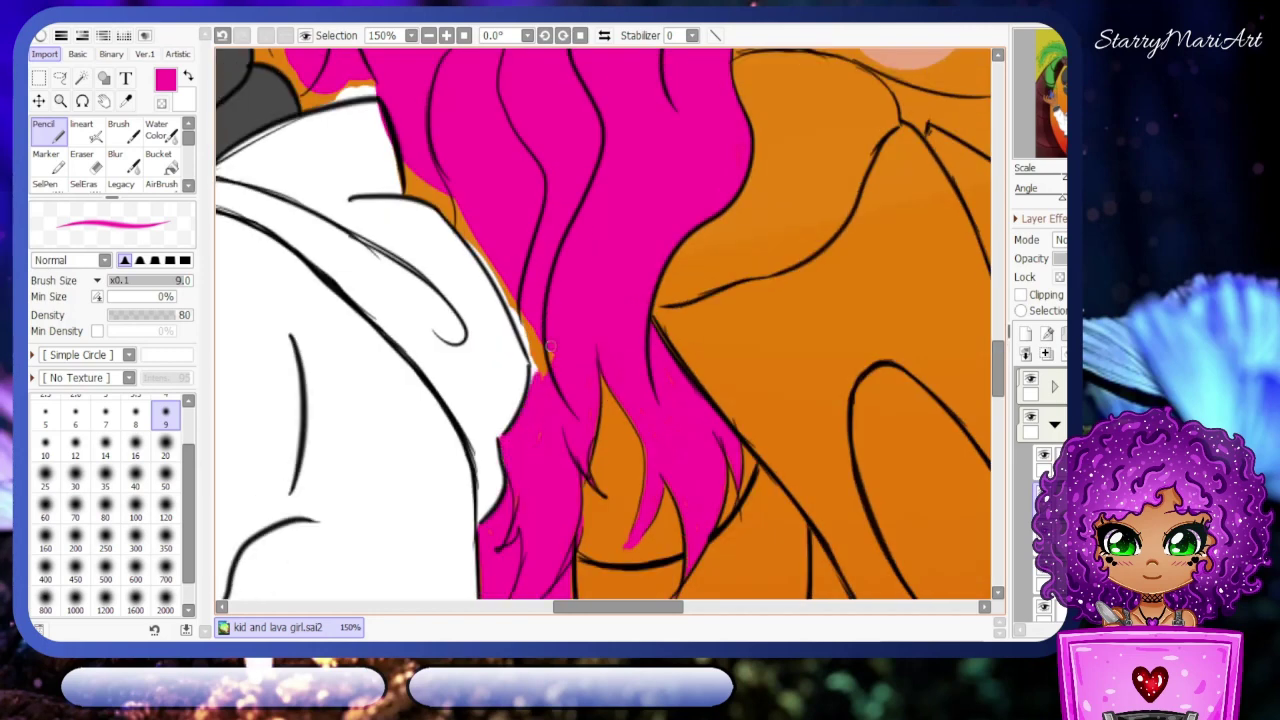
- Close the gaps between the woman's hair and the masked character's hood and mask with magenta, using the Pencil at size 9
scroll(447, 189, "up", 3)
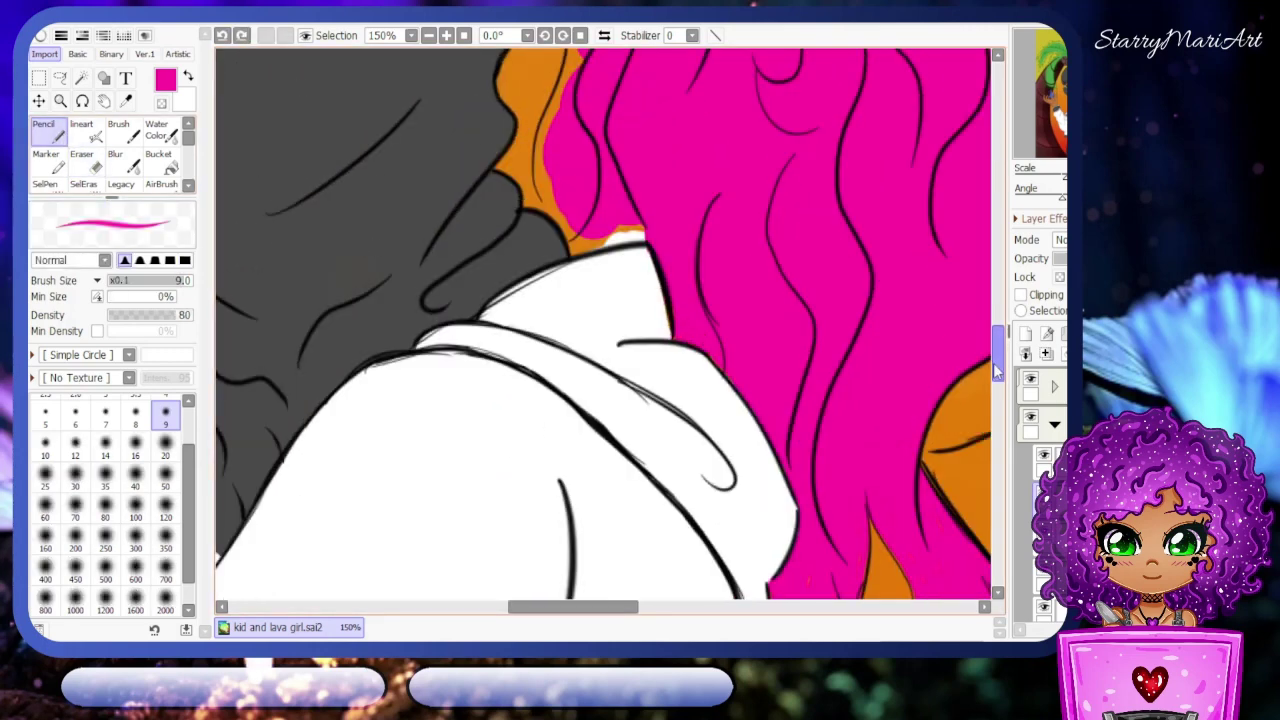
scroll(552, 147, "up", 1)
scroll(580, 406, "up", 3)
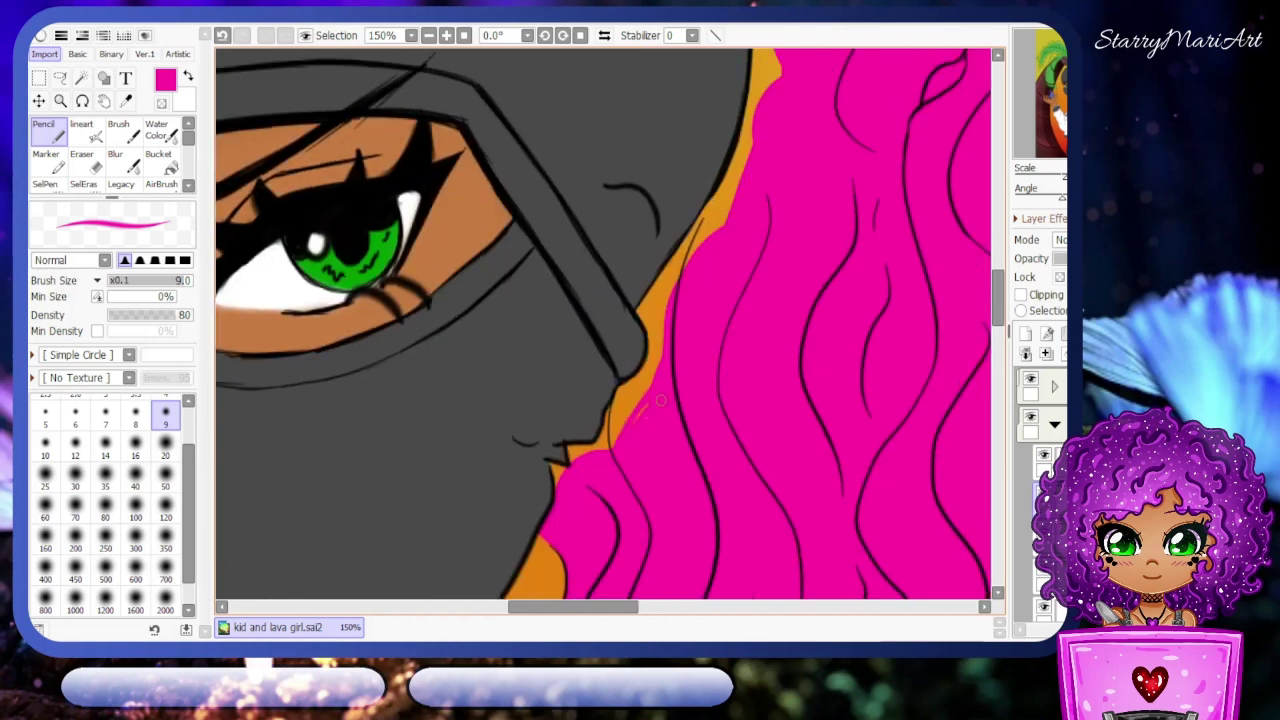
scroll(664, 341, "up", 1)
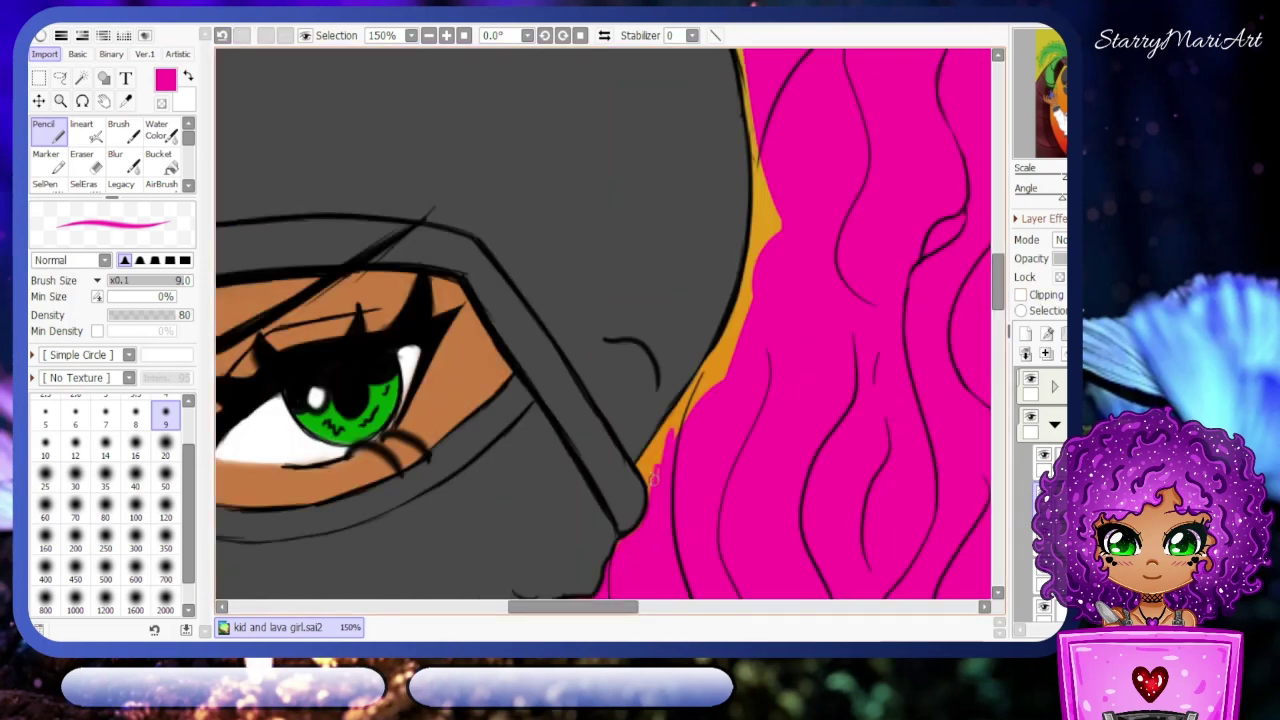
scroll(720, 400, "up", 1)
scroll(755, 435, "up", 2)
scroll(755, 435, "up", 2)
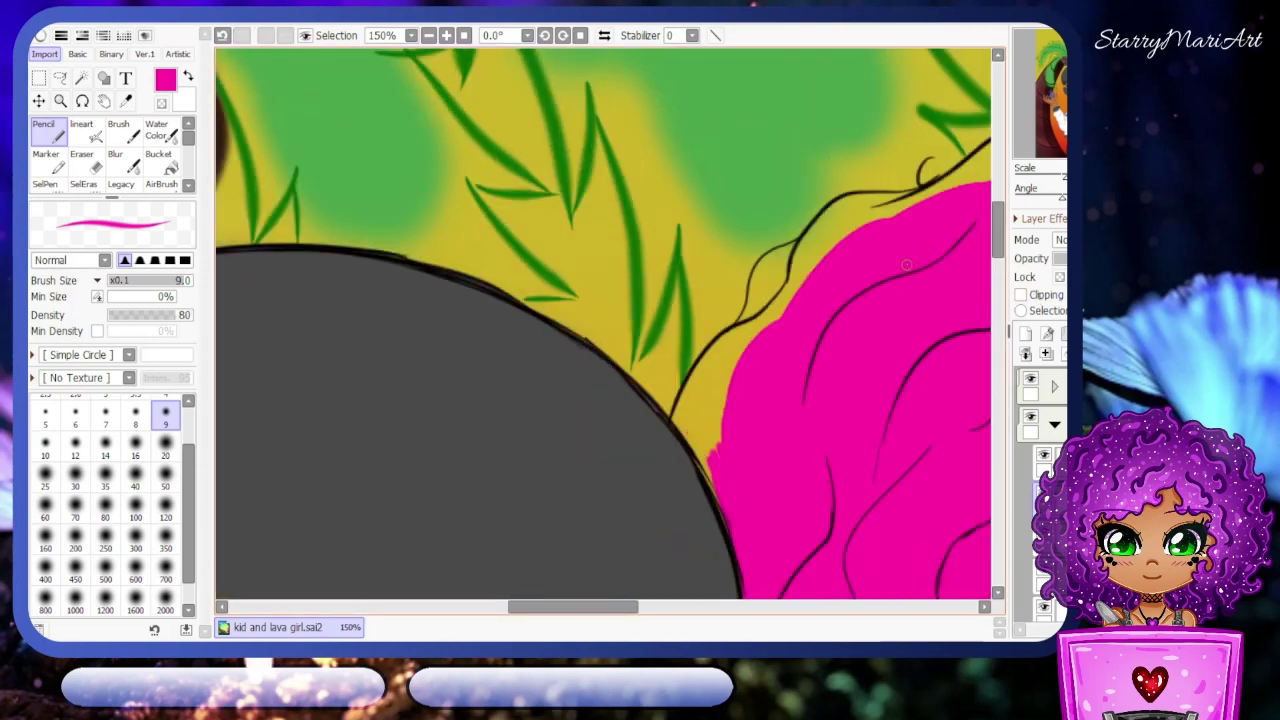
- Extend the magenta to the outline along the top of the hair up to the parting, using the Pencil at size 9
scroll(690, 420, "right", 2)
left_click_drag(710, 190, 620, 210)
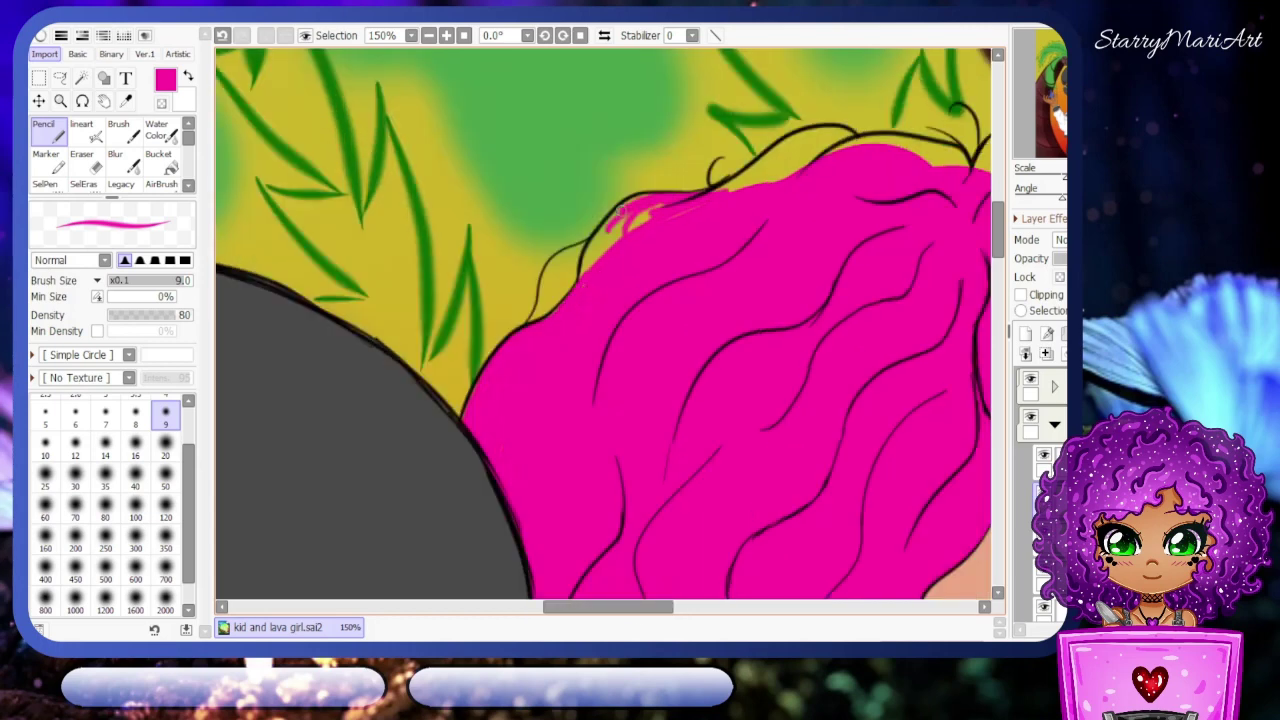
left_click_drag(826, 136, 728, 188)
scroll(552, 133, "right", 3)
mouse_move(622, 152)
left_mouse_down()
mouse_move(675, 200)
mouse_move(732, 148)
left_mouse_up()
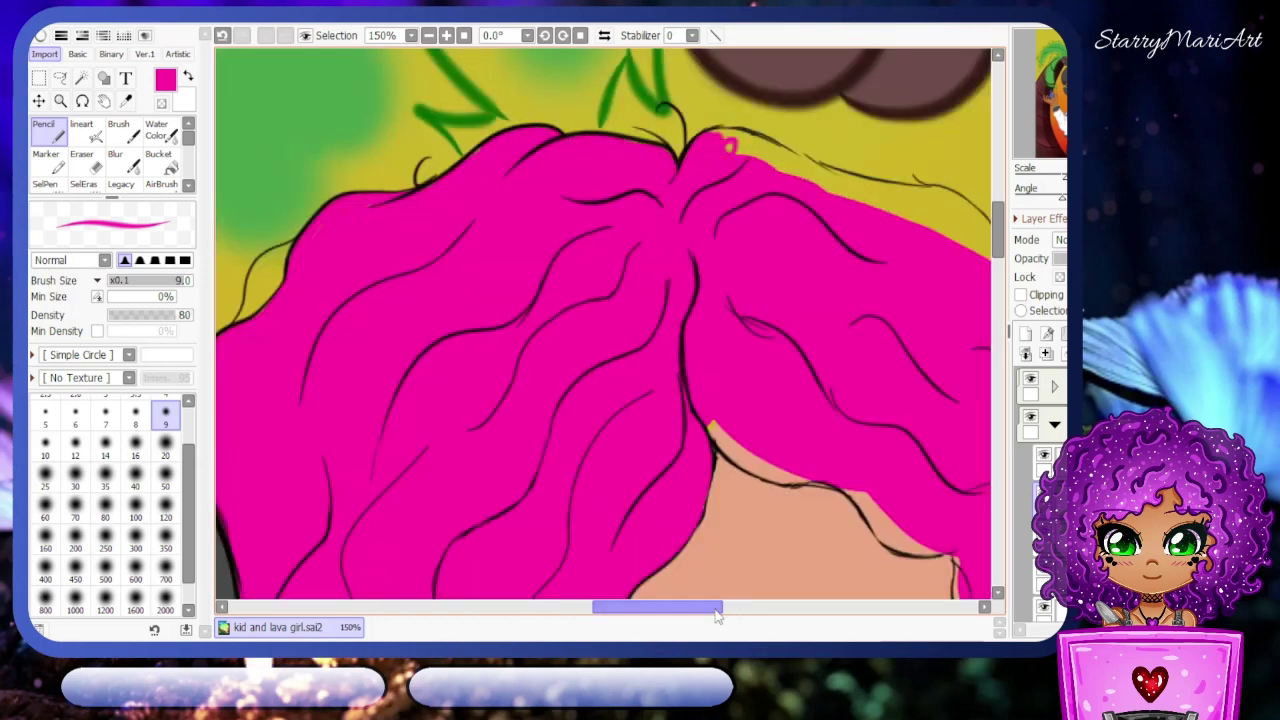
- Fill the forehead hairline and the crown's outer edge beyond the parting with magenta, enlarging the Pencil to size 20
scroll(600, 320, "right", 2)
left_click_drag(615, 482, 705, 545)
left_click(166, 443)
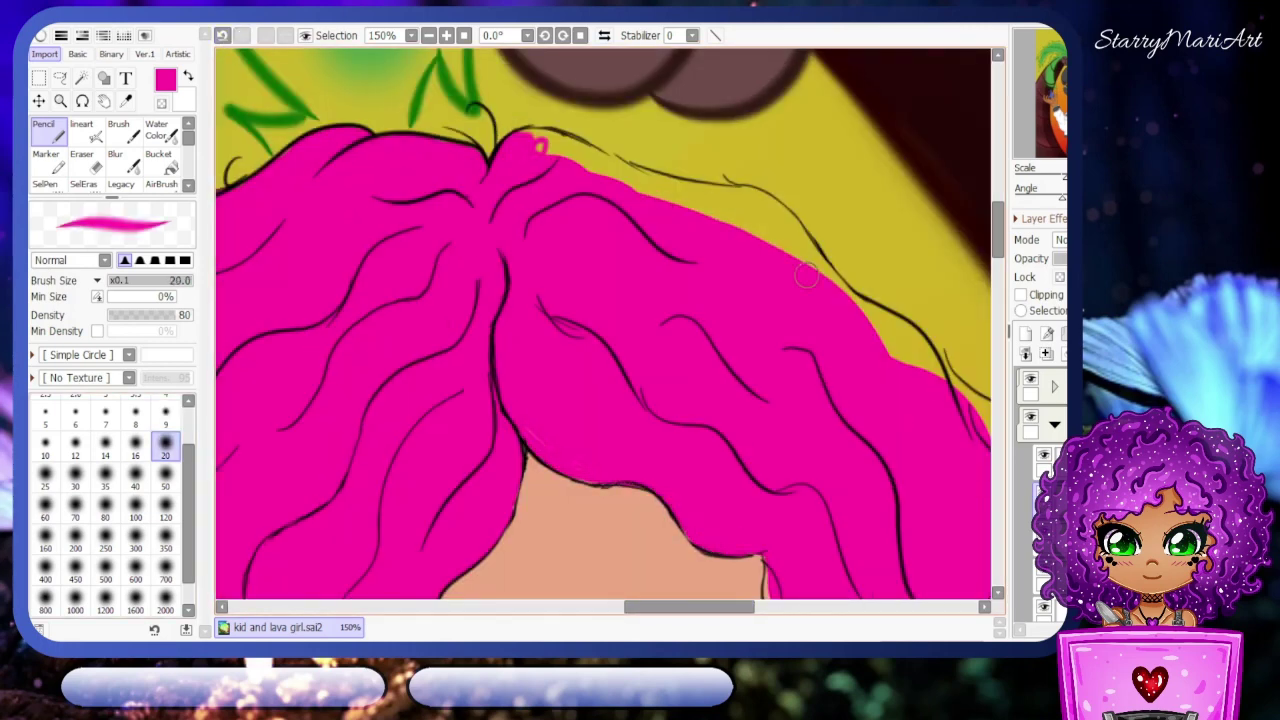
mouse_move(820, 275)
left_mouse_down()
mouse_move(732, 223)
mouse_move(715, 197)
left_mouse_up()
left_click_drag(760, 238, 540, 132)
left_click_drag(940, 375, 822, 264)
- Fill the hair's outer edge on the raised-hand side with magenta and clean the overspill with the Eraser at size 9
scroll(506, 392, "down", 3)
scroll(506, 392, "right", 2)
mouse_move(700, 225)
left_mouse_down()
mouse_move(718, 380)
mouse_move(755, 525)
left_mouse_up()
scroll(600, 320, "down", 4)
key("e")
scroll(600, 320, "up", 4)
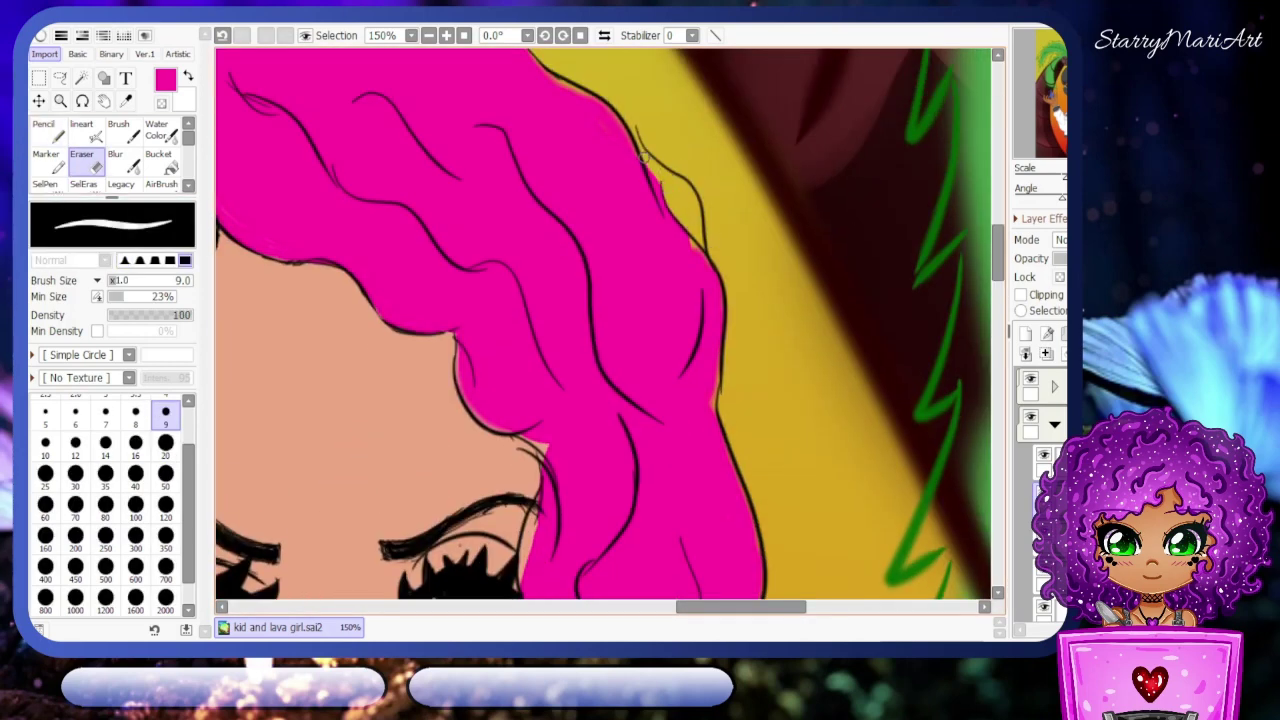
key("n")
scroll(700, 250, "up", 2)
scroll(700, 250, "down", 5)
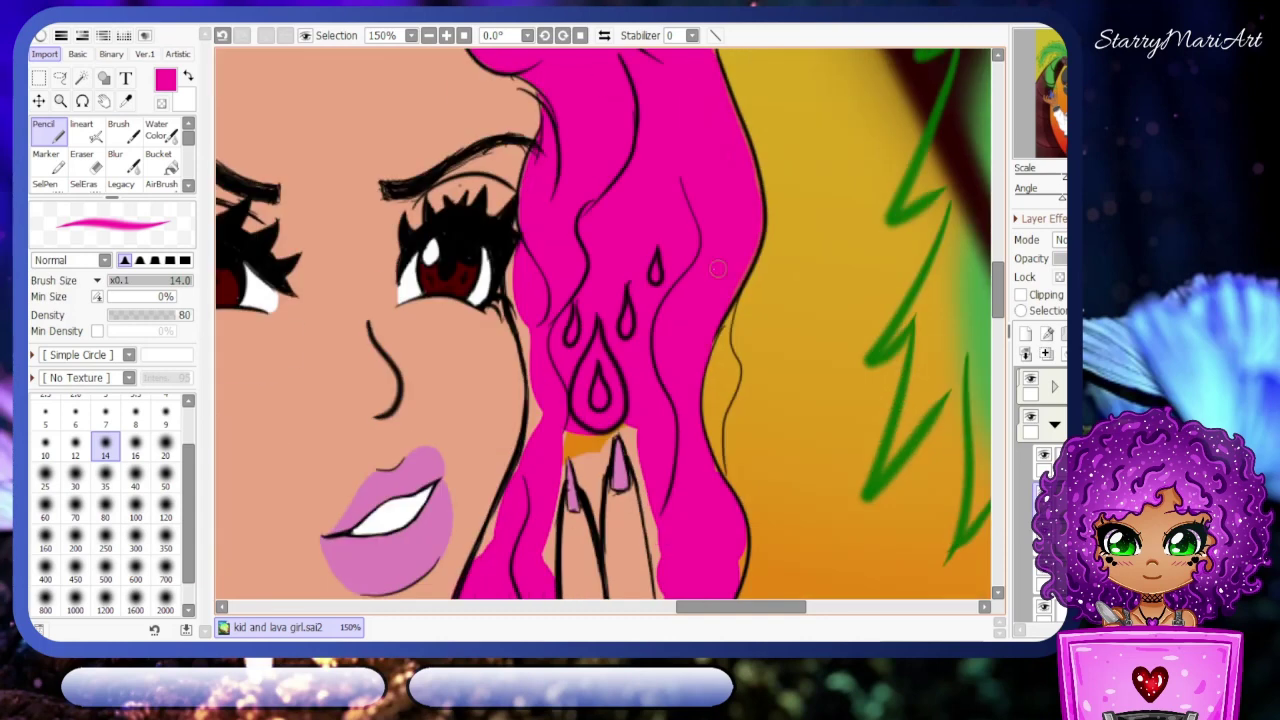
- Fill the hair gaps around the thumb, fingers and fingertips of the raised hand with magenta, using the Pencil at size 14
scroll(523, 463, "down", 5)
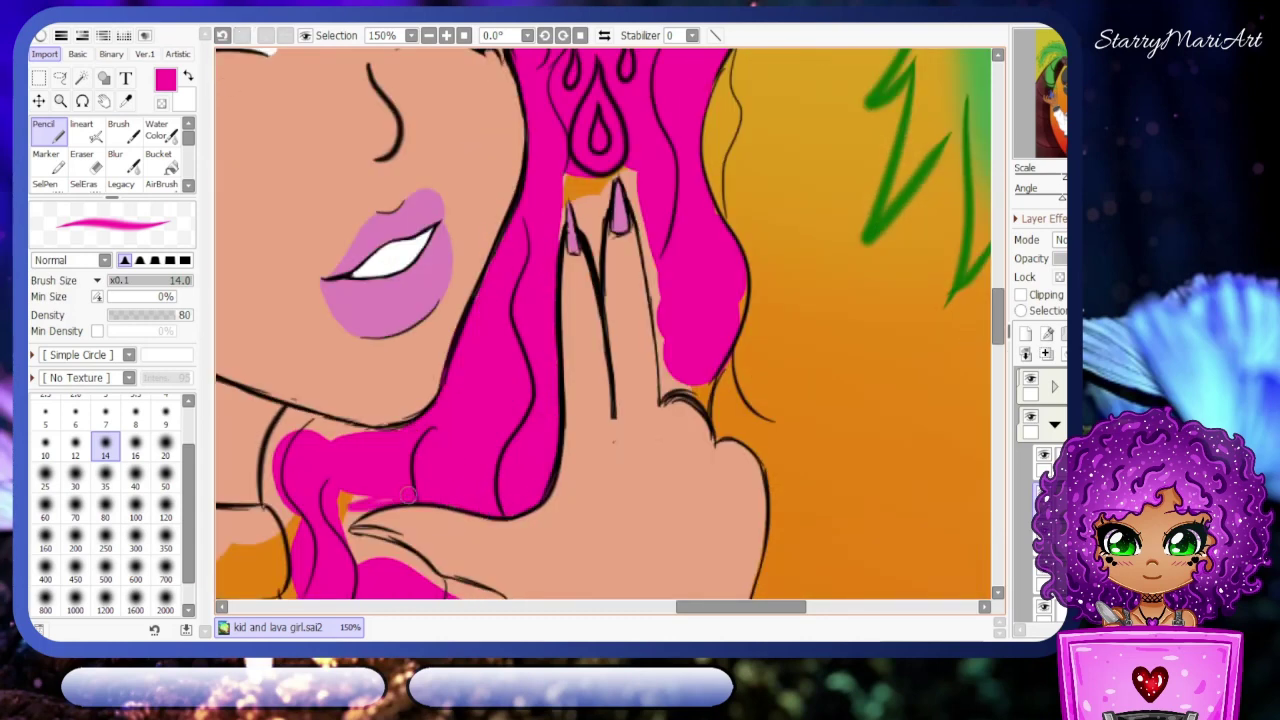
left_click(55, 135)
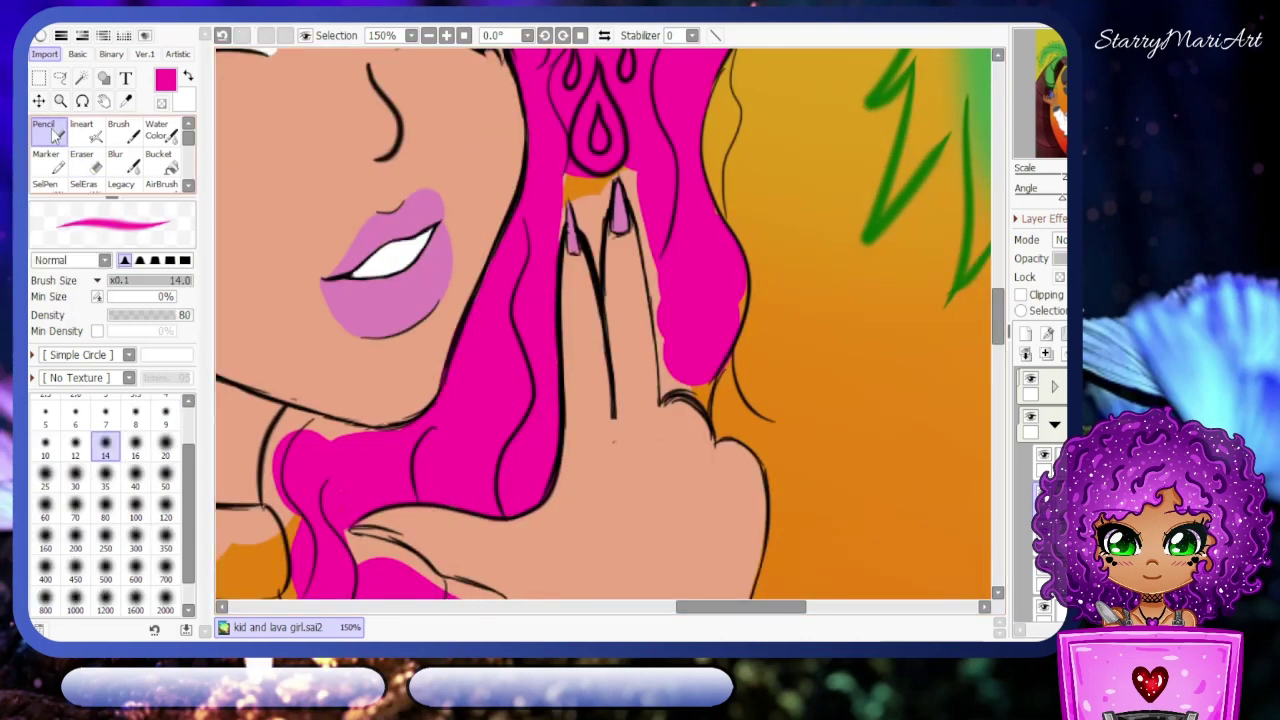
scroll(519, 432, "left", 3)
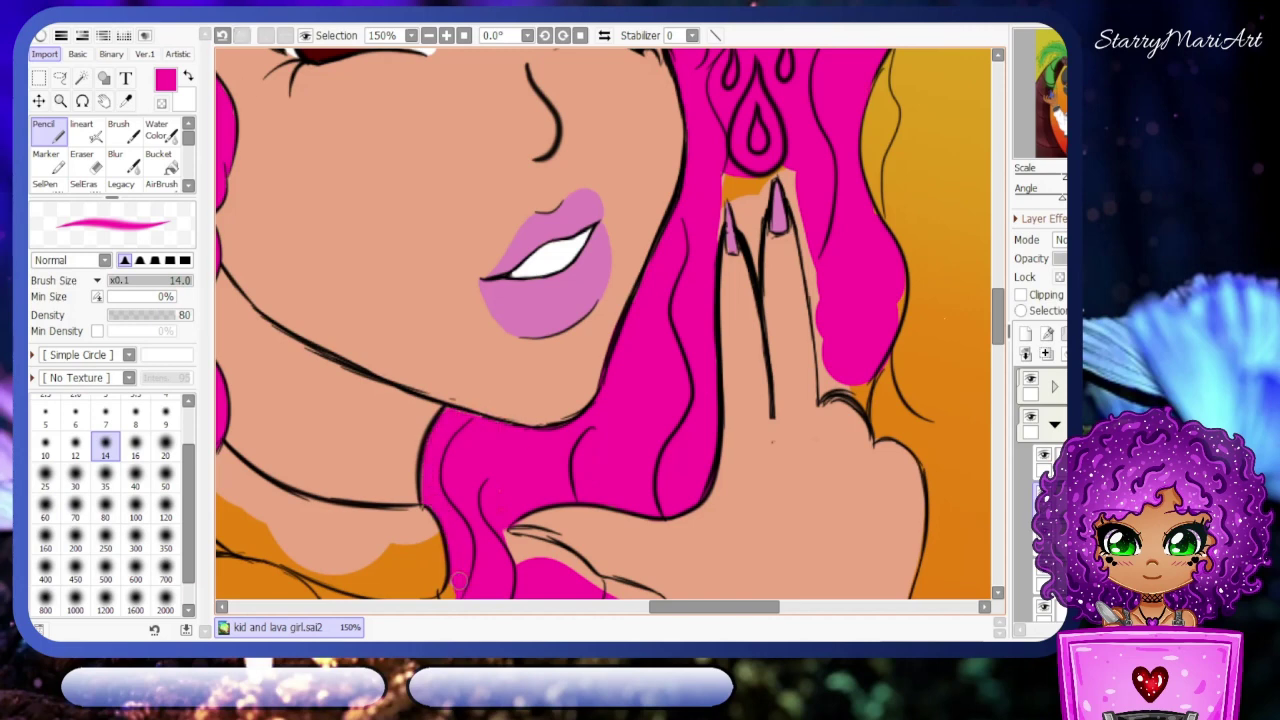
left_click_drag(825, 383, 791, 202)
mouse_move(718, 217)
left_mouse_down()
mouse_move(755, 176)
mouse_move(750, 233)
left_mouse_up()
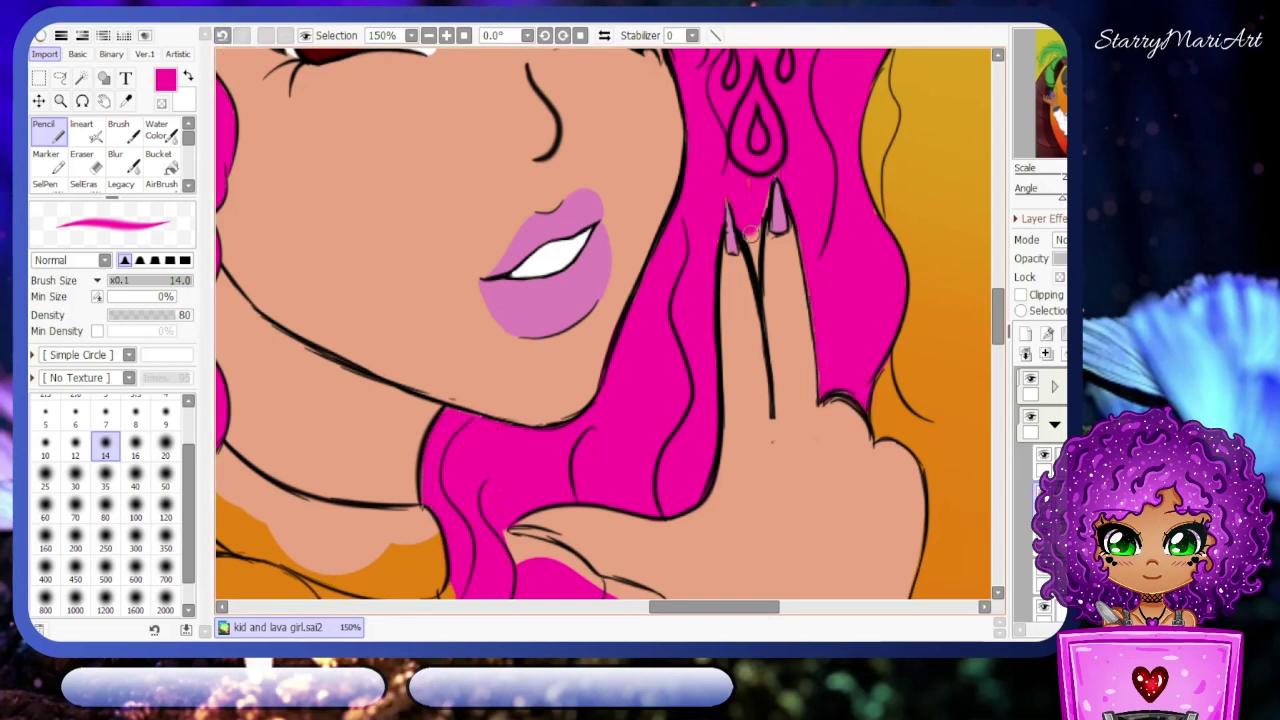
- Colour the curls and pointed tips below the raised hand down to the cuff magenta with the Pencil at size 14
scroll(780, 170, "down", 5)
mouse_move(738, 328)
left_mouse_down()
mouse_move(664, 218)
mouse_move(598, 181)
left_mouse_up()
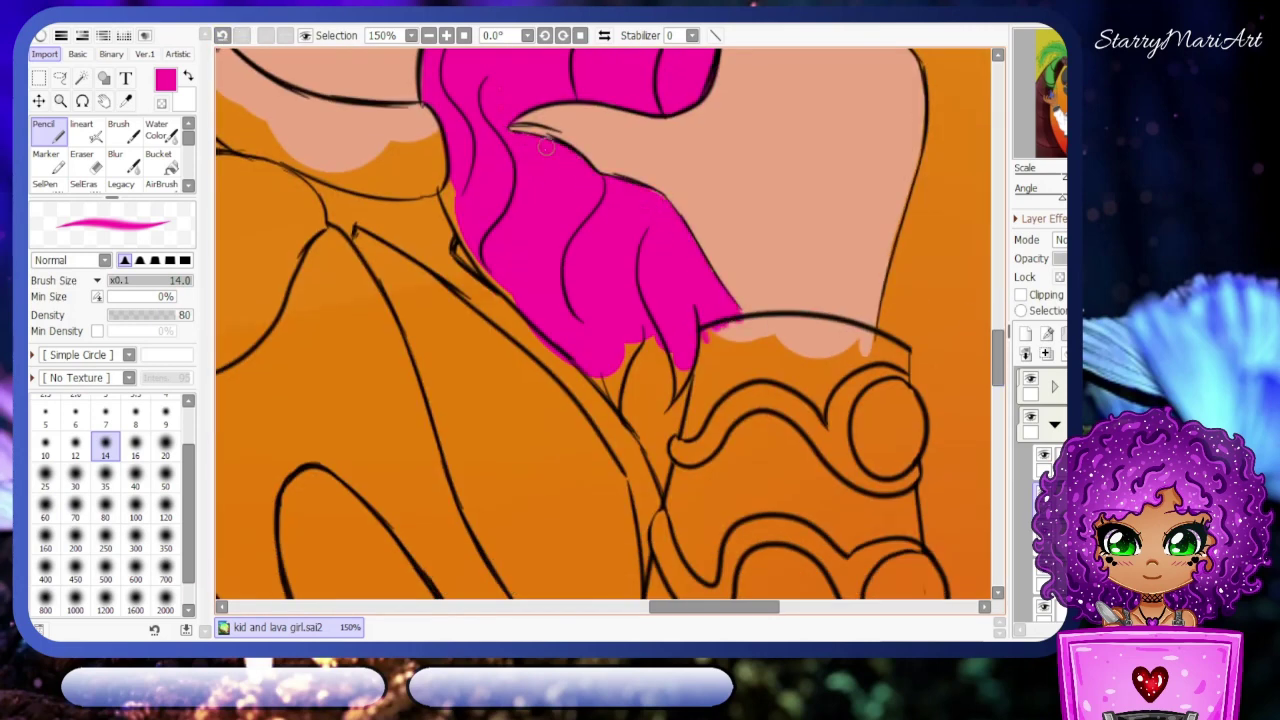
scroll(546, 146, "down", 3)
scroll(546, 146, "up", 4)
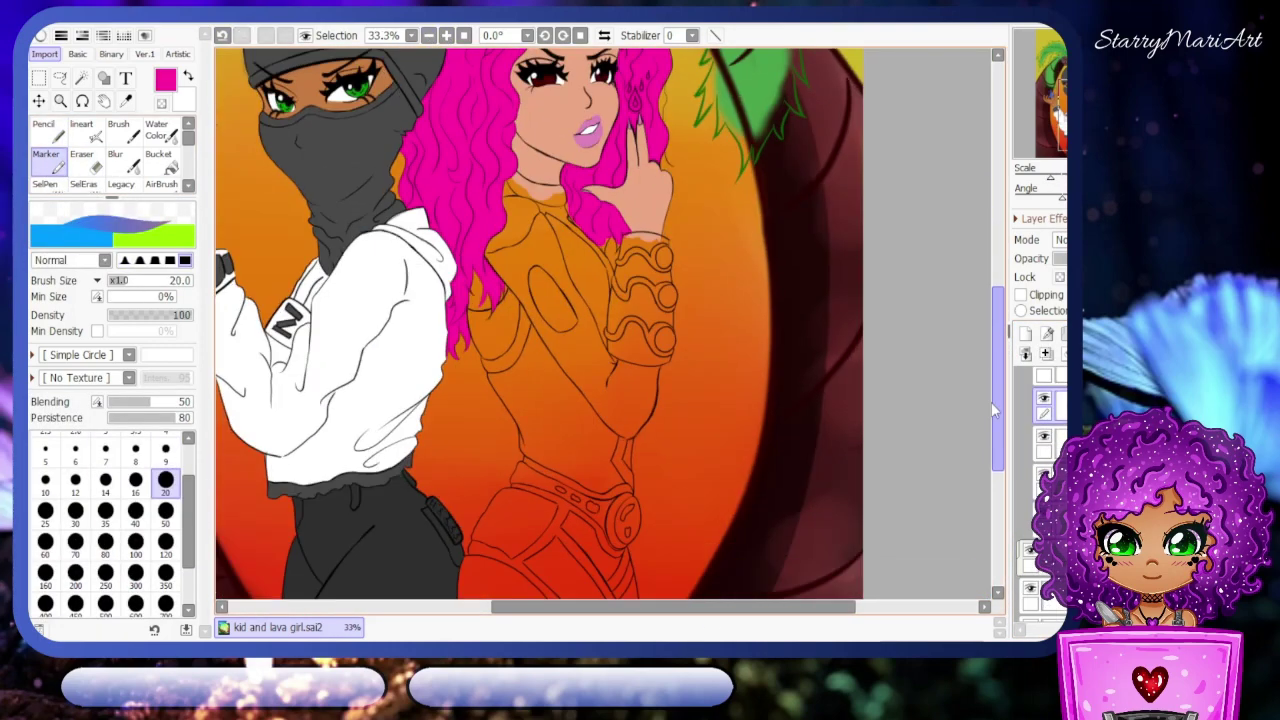
- Lower the saturation of the woman's skin colour with the Hue/Saturation adjustment, keeping the hair and lip colours in place
scroll(628, 277, "up", 3)
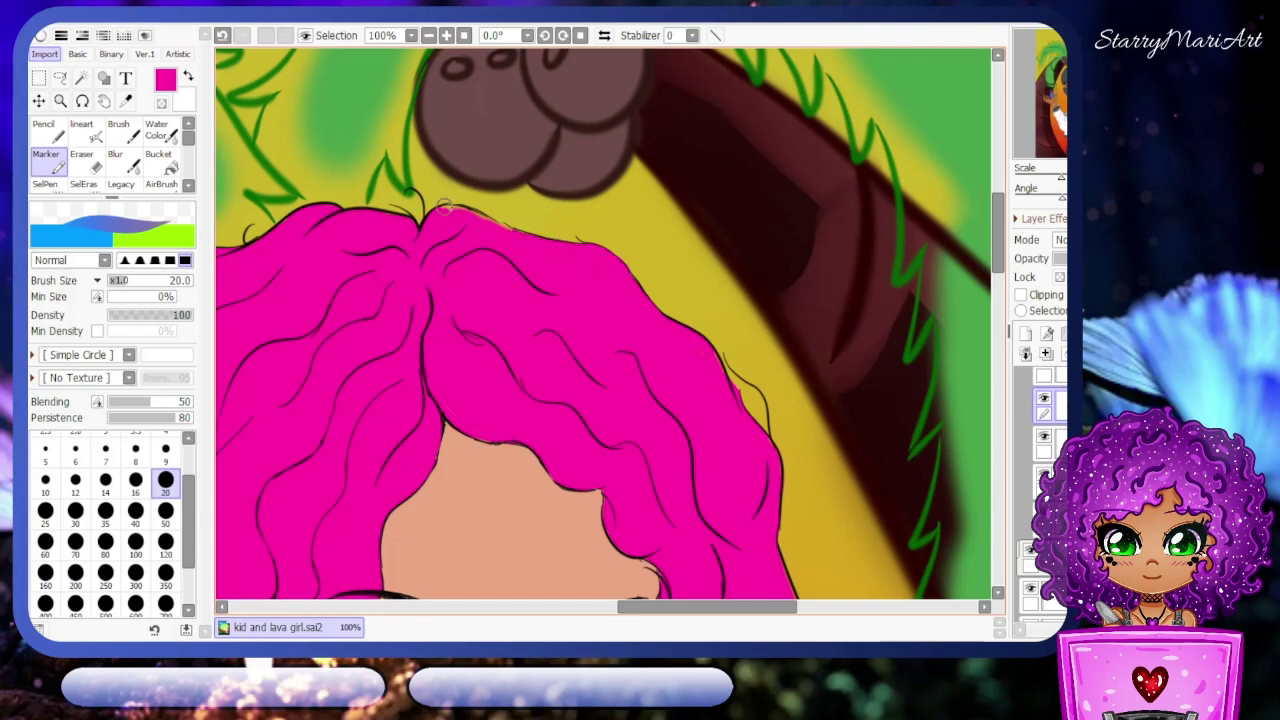
scroll(445, 205, "down", 5)
scroll(1003, 432, "down", 4)
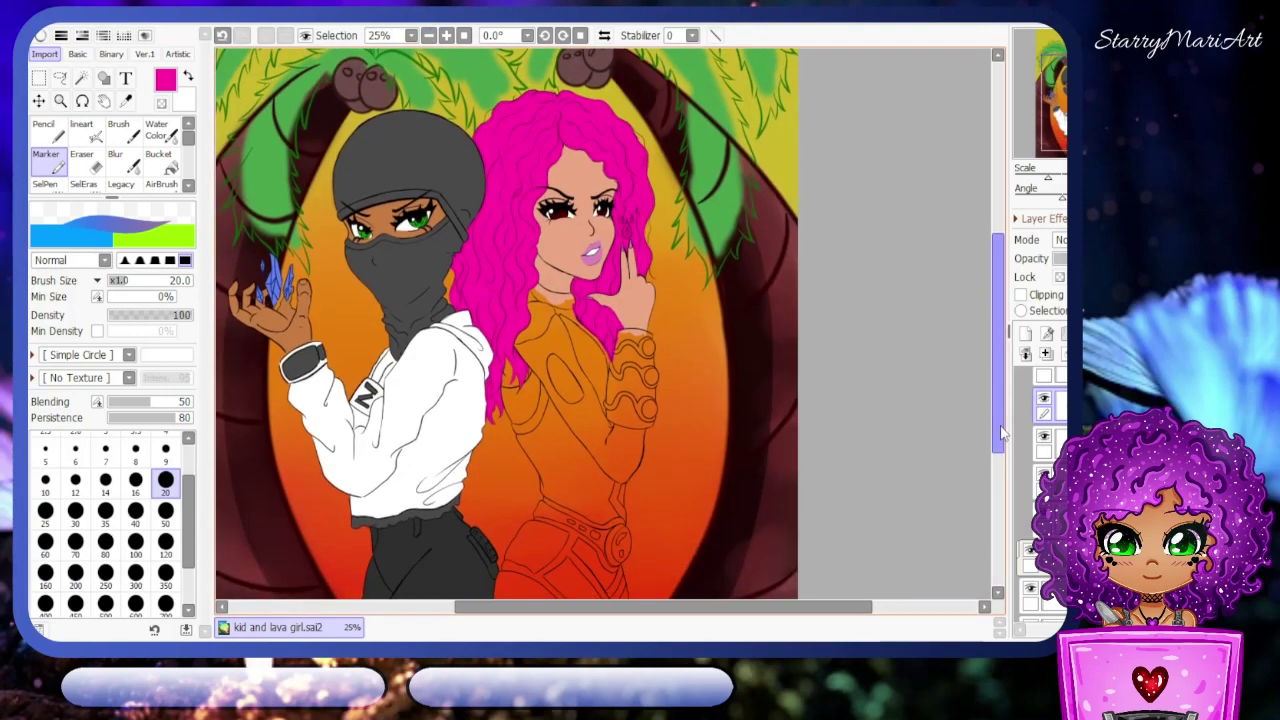
key("ctrl+u")
left_click_drag(922, 74, 878, 80)
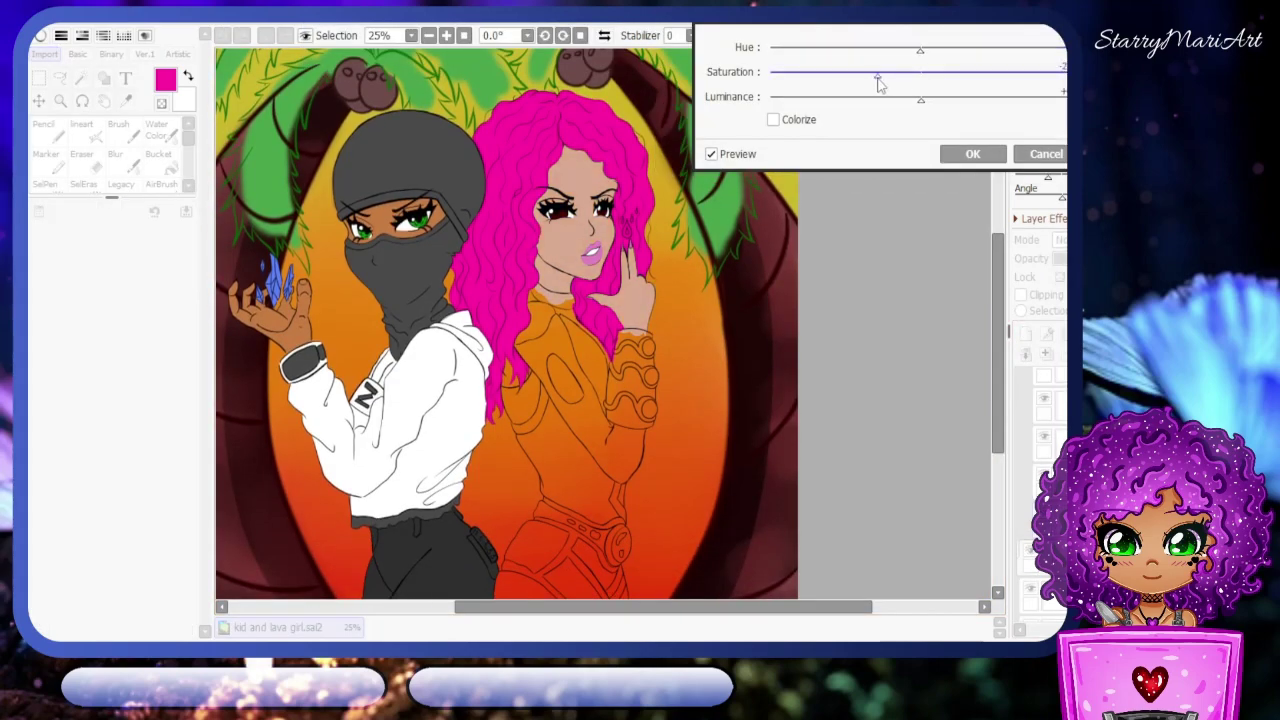
key("Return")
key("Delete")
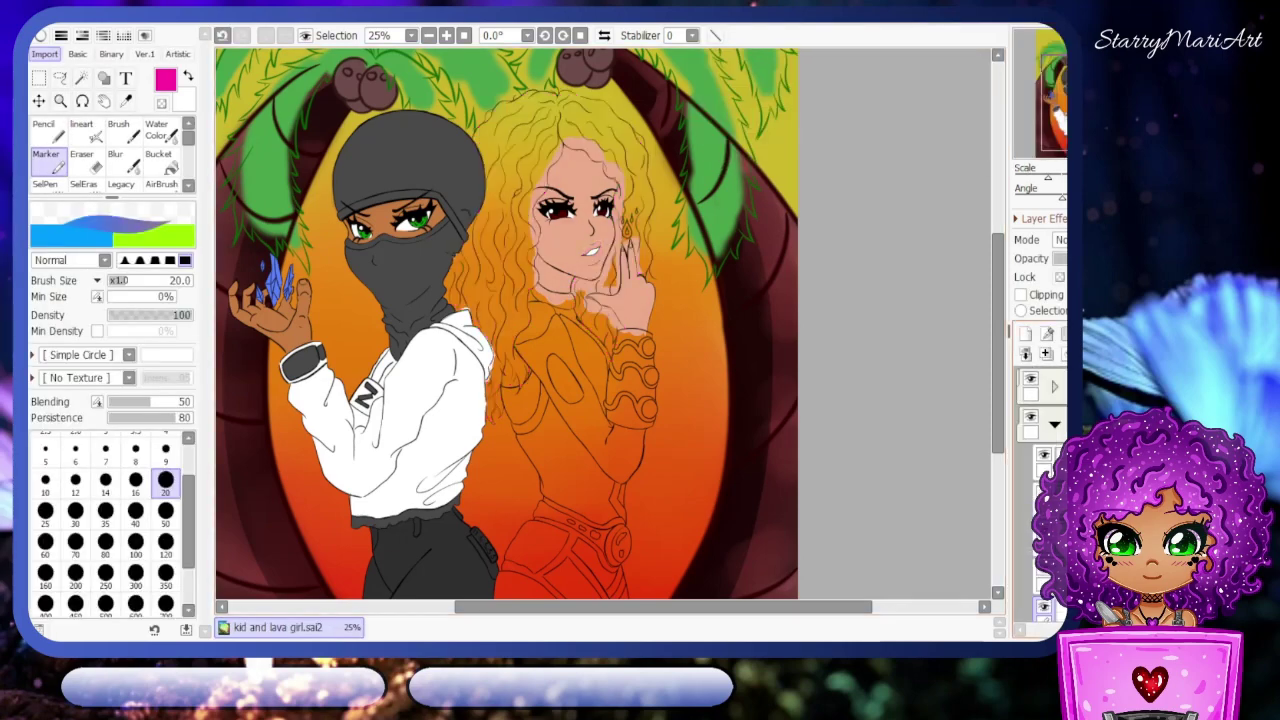
key("ctrl+z")
- Paint the flame drops above the woman's fingertips dark magenta with the Marker at size 20
scroll(540, 410, "up", 6)
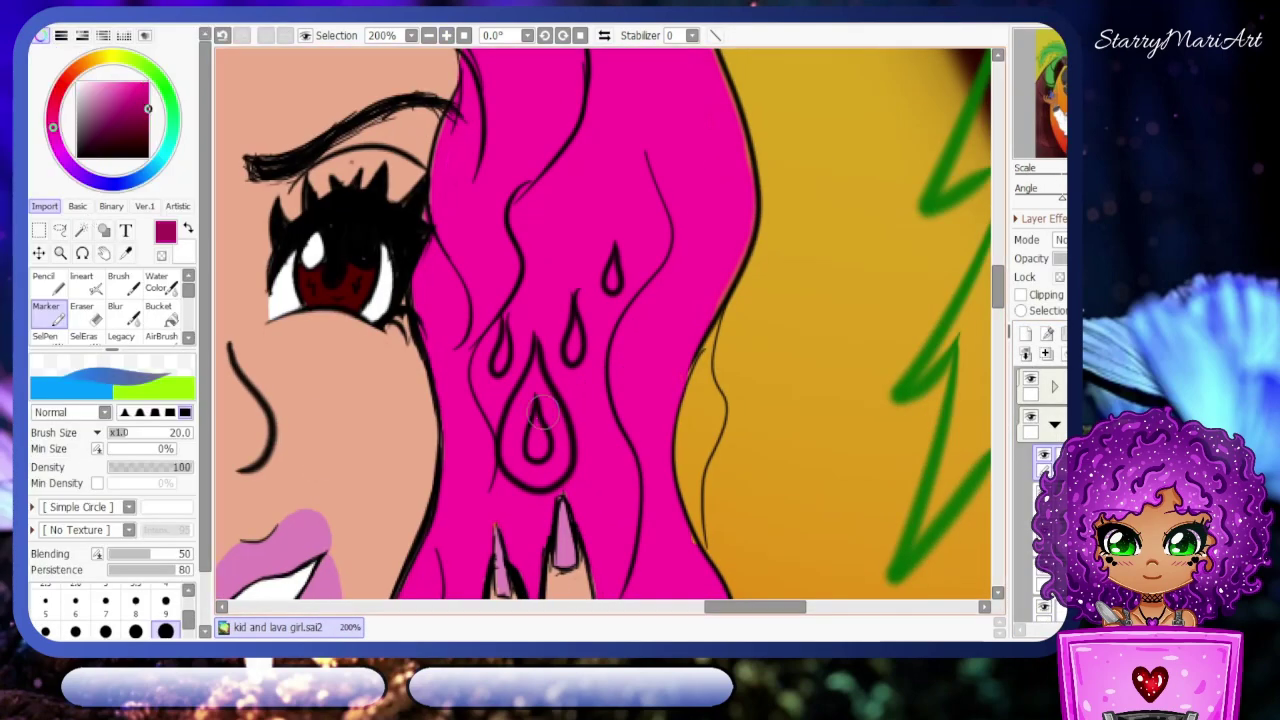
left_click_drag(538, 410, 535, 358)
scroll(613, 280, "down", 6)
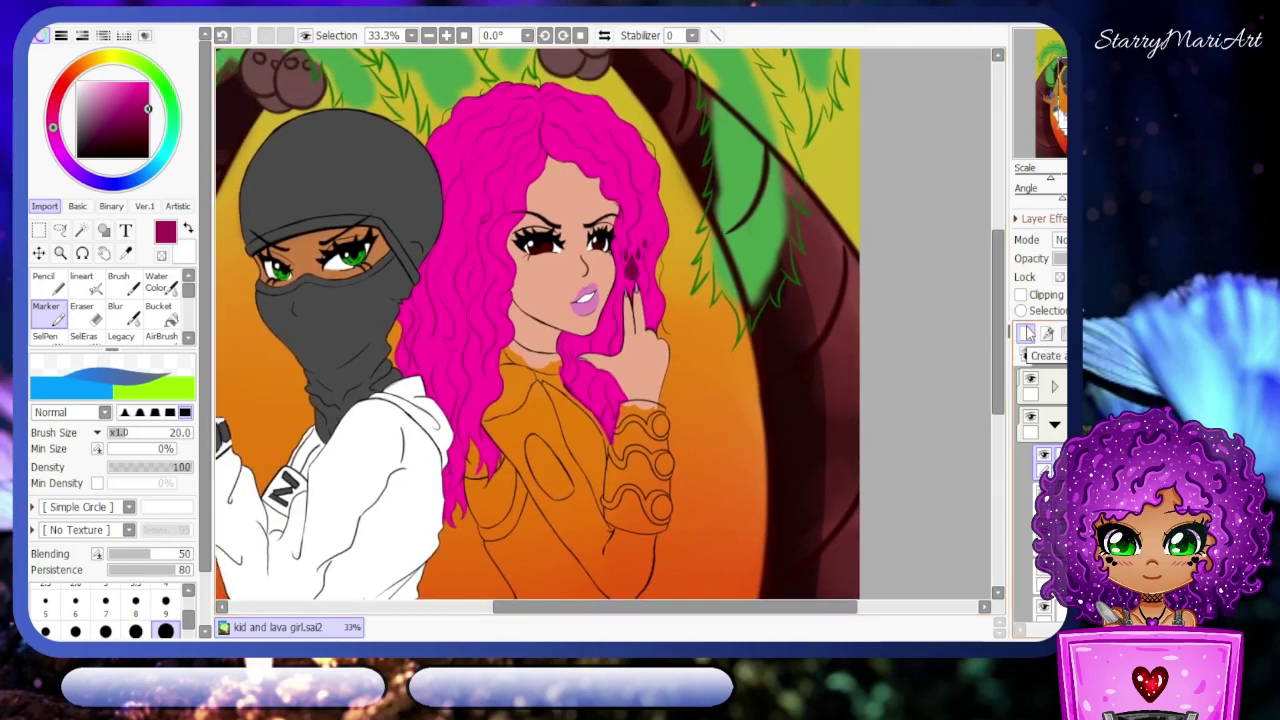
- Block in the woman's torso and bent arm with bright pink, using the Marker at size 350
scroll(580, 290, "up", 5)
scroll(560, 450, "down", 2)
left_click(118, 84)
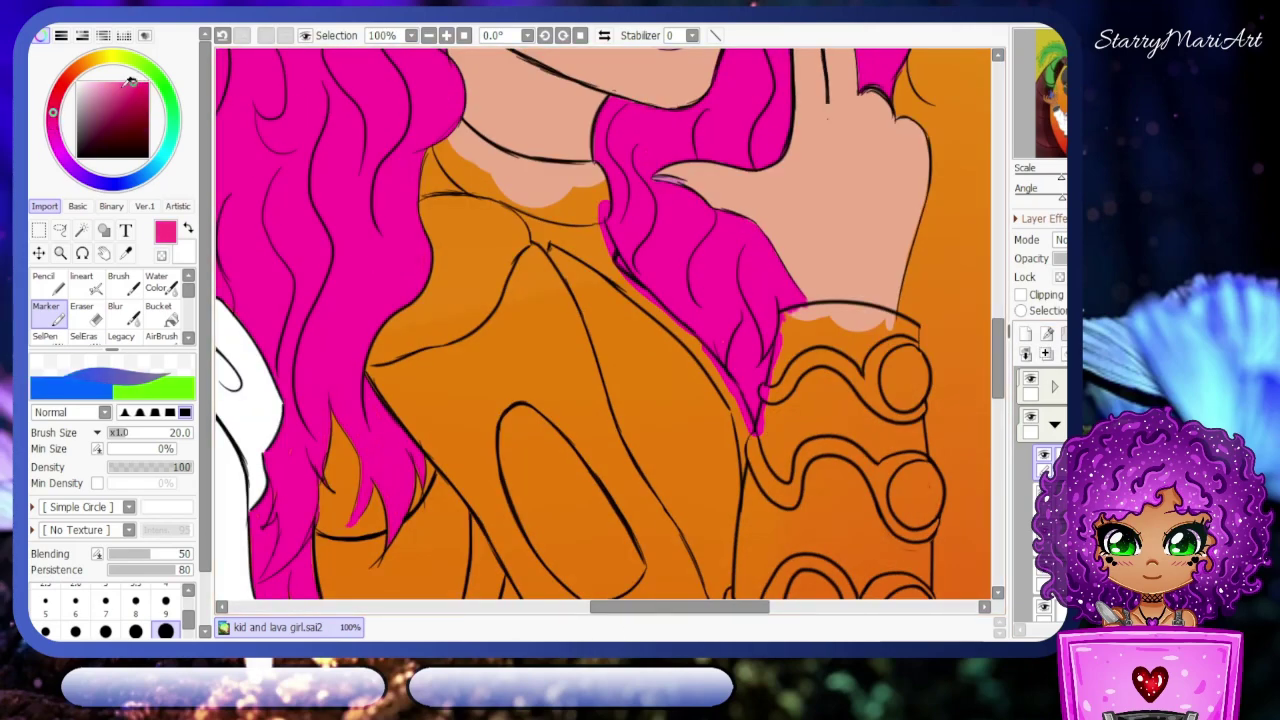
left_click_drag(425, 385, 510, 520)
left_click(428, 35)
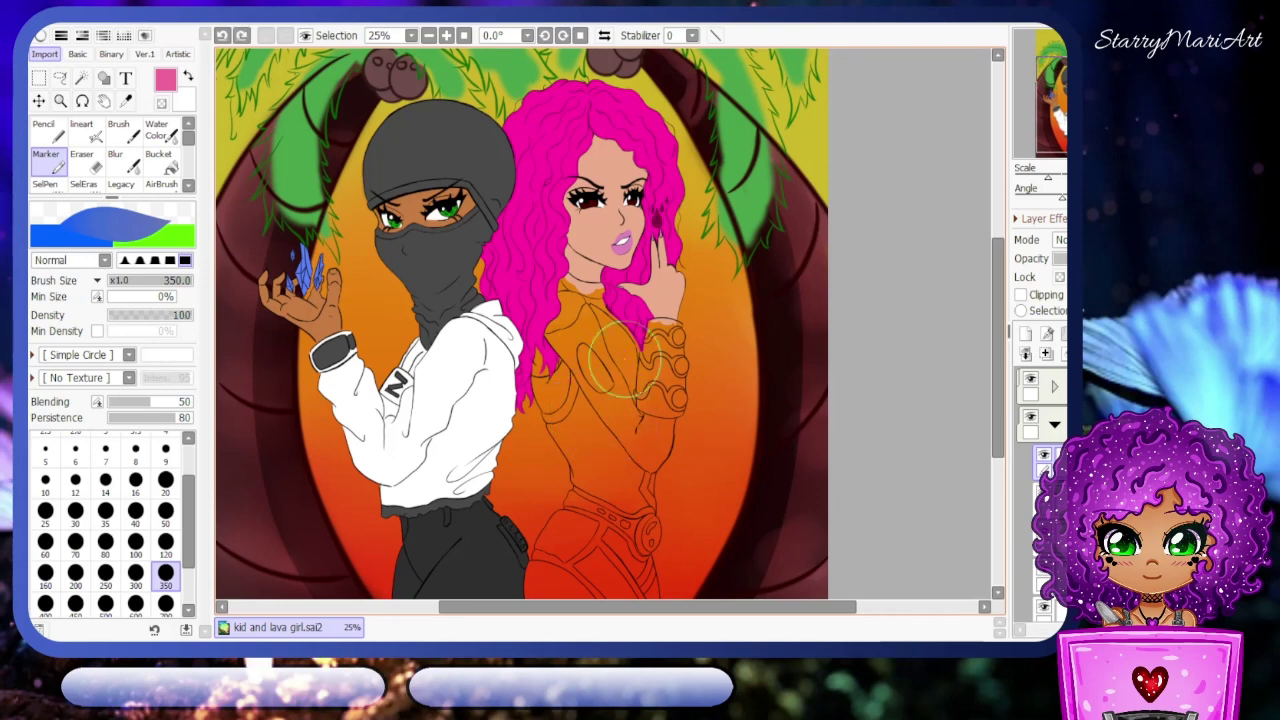
mouse_move(584, 342)
left_mouse_down()
mouse_move(598, 447)
mouse_move(642, 437)
left_mouse_up()
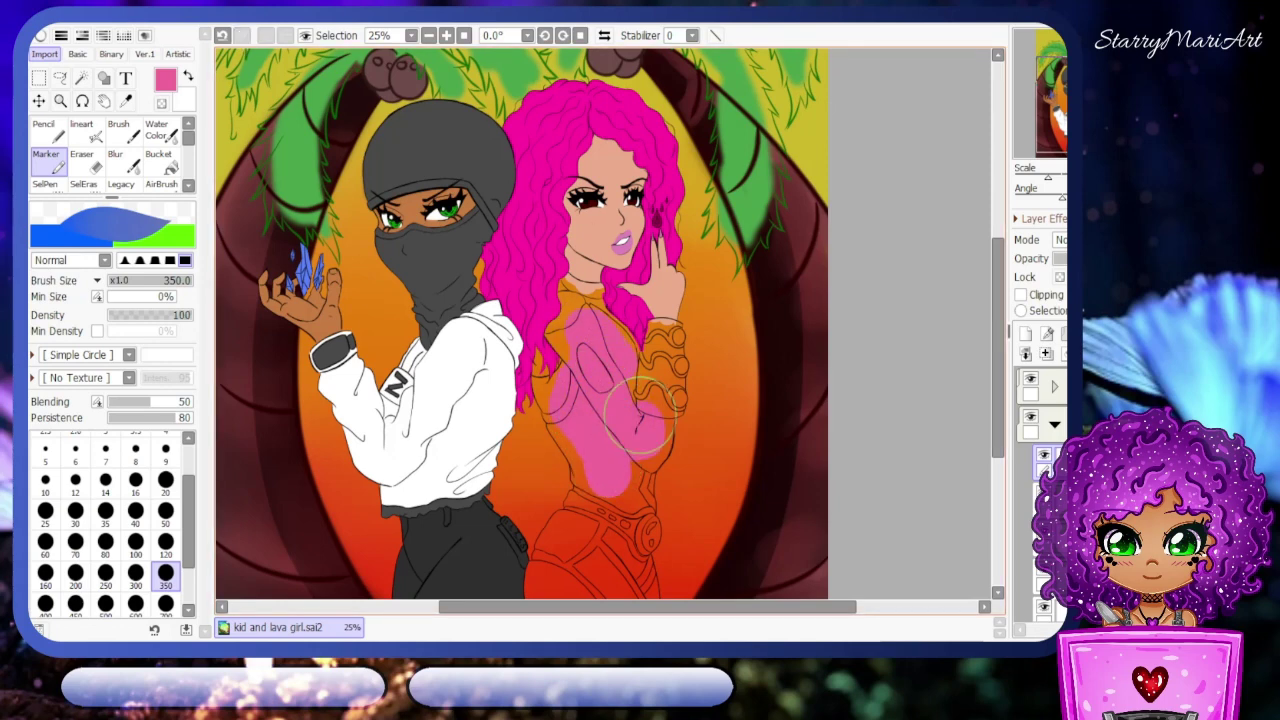
- Colour the suit's collar, neckline and upper sleeve beside the hair pink with the Marker at size 50
scroll(600, 380, "up", 2)
left_click(165, 511)
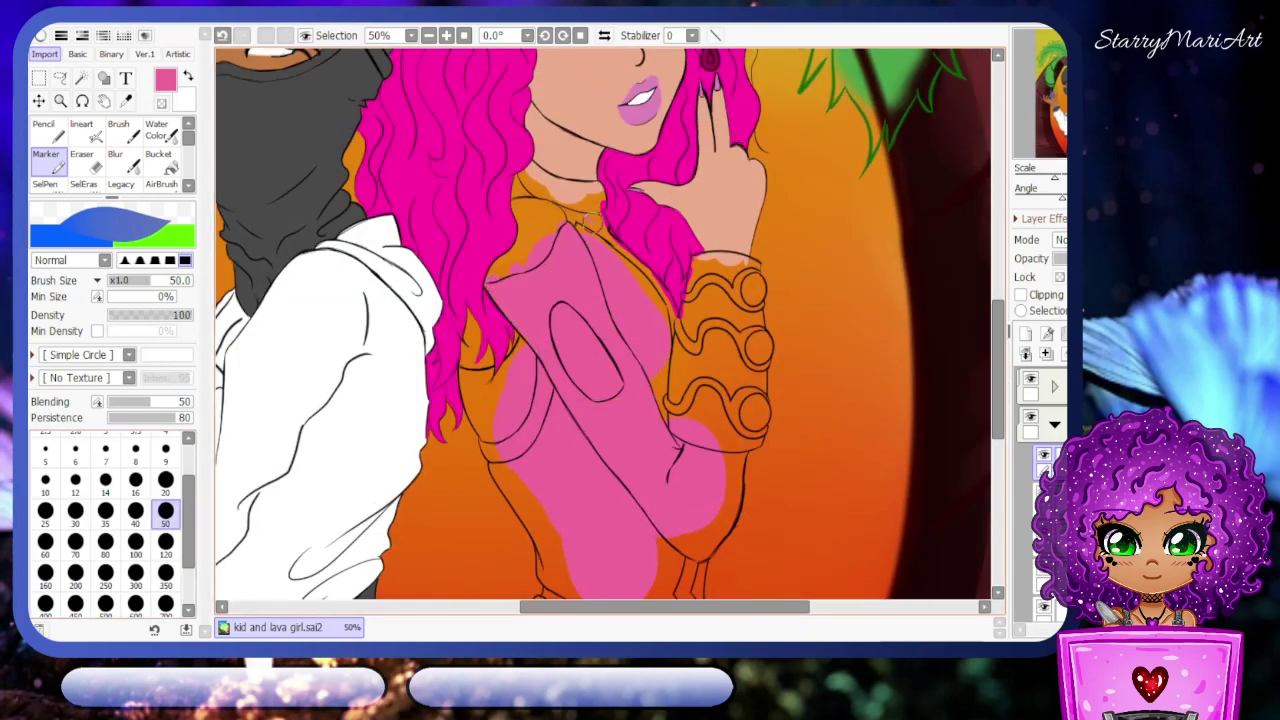
scroll(537, 175, "up", 1)
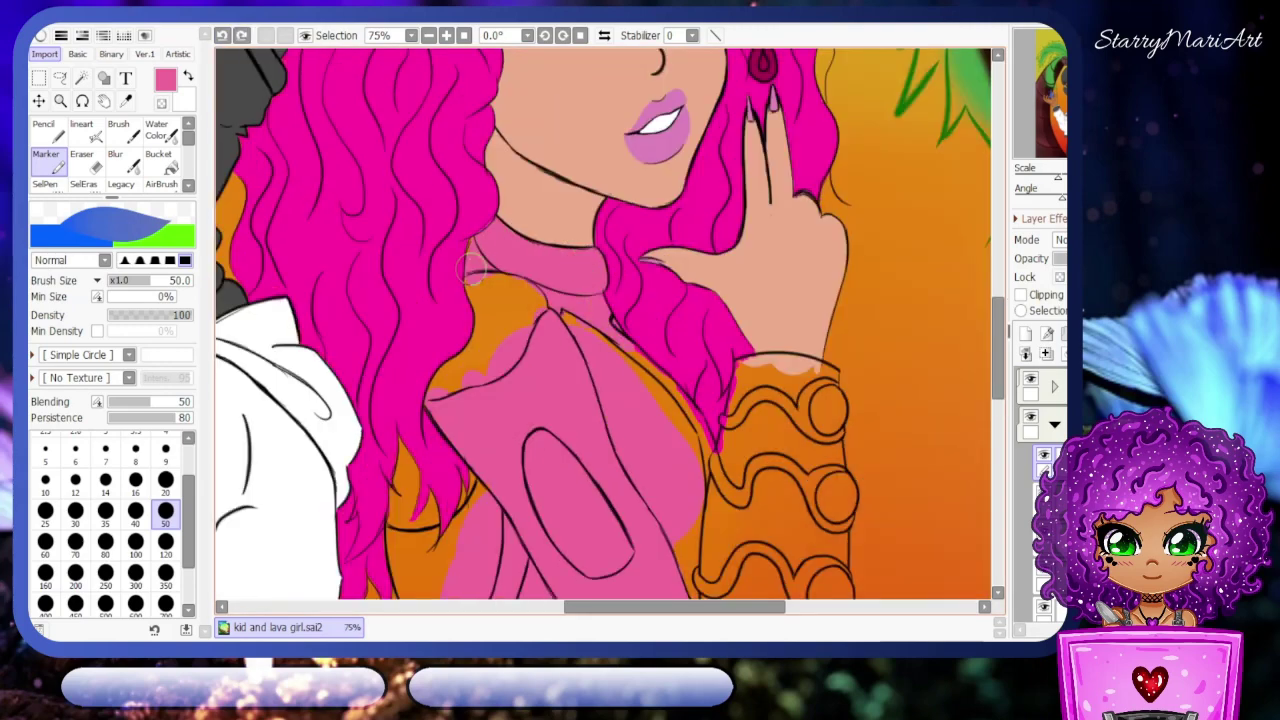
left_click_drag(690, 510, 600, 410)
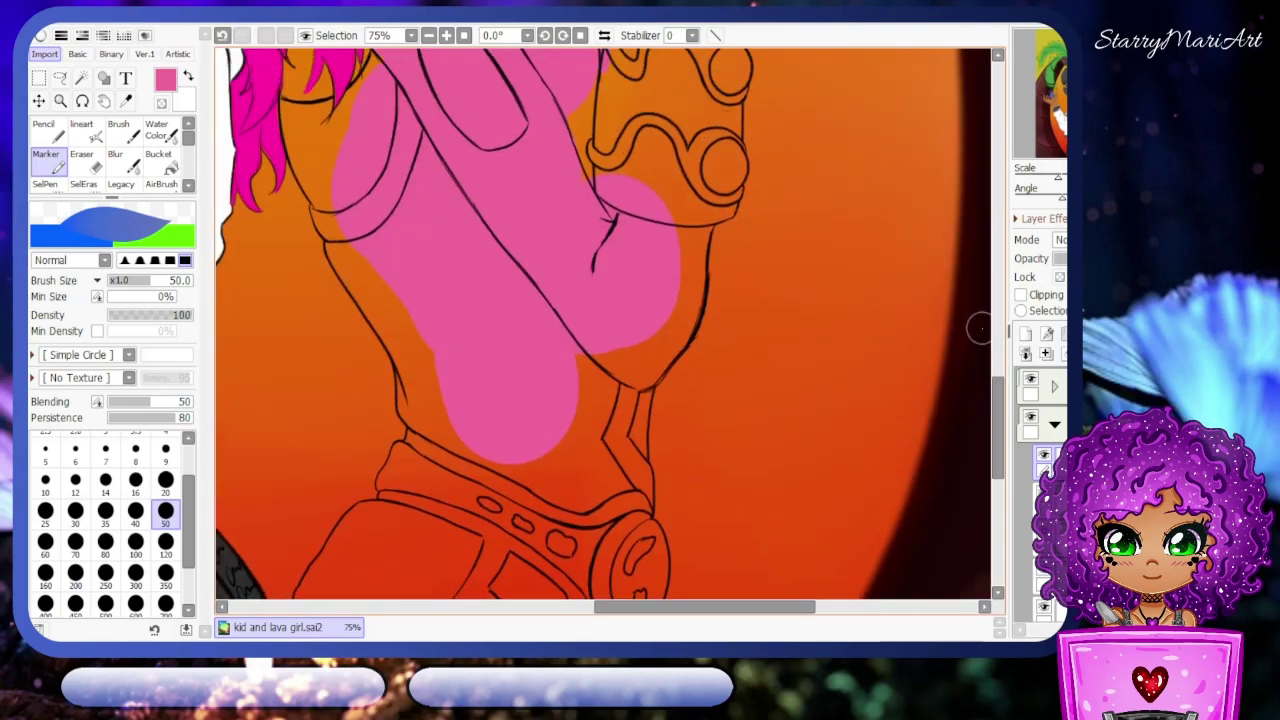
scroll(979, 330, "down", 2)
scroll(409, 365, "up", 1)
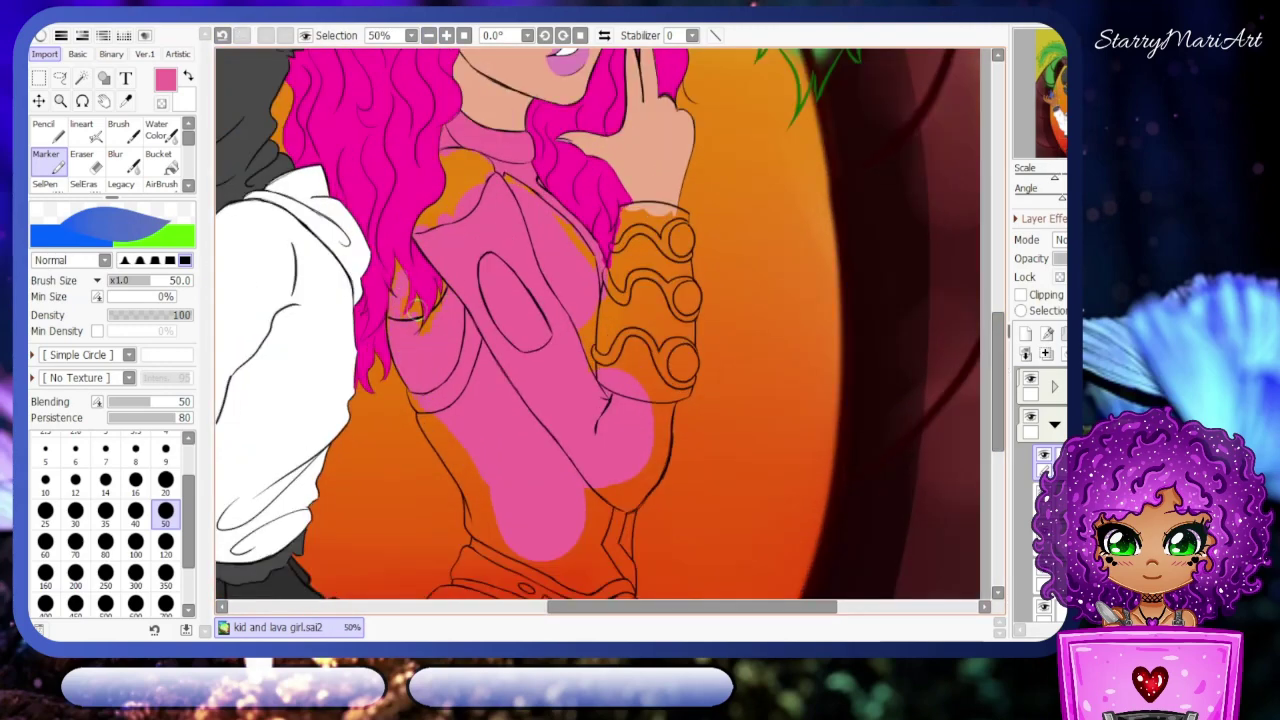
- Tidy the hair tips overlapping the sleeve with hair magenta, using the Marker at size 9 and the Eraser
scroll(606, 243, "up", 2)
key("bracketleft")
key("bracketleft")
key("bracketleft")
key("bracketleft")
key("bracketleft")
key("bracketleft")
key("bracketleft")
key("bracketleft")
key("bracketleft")
key("bracketleft")
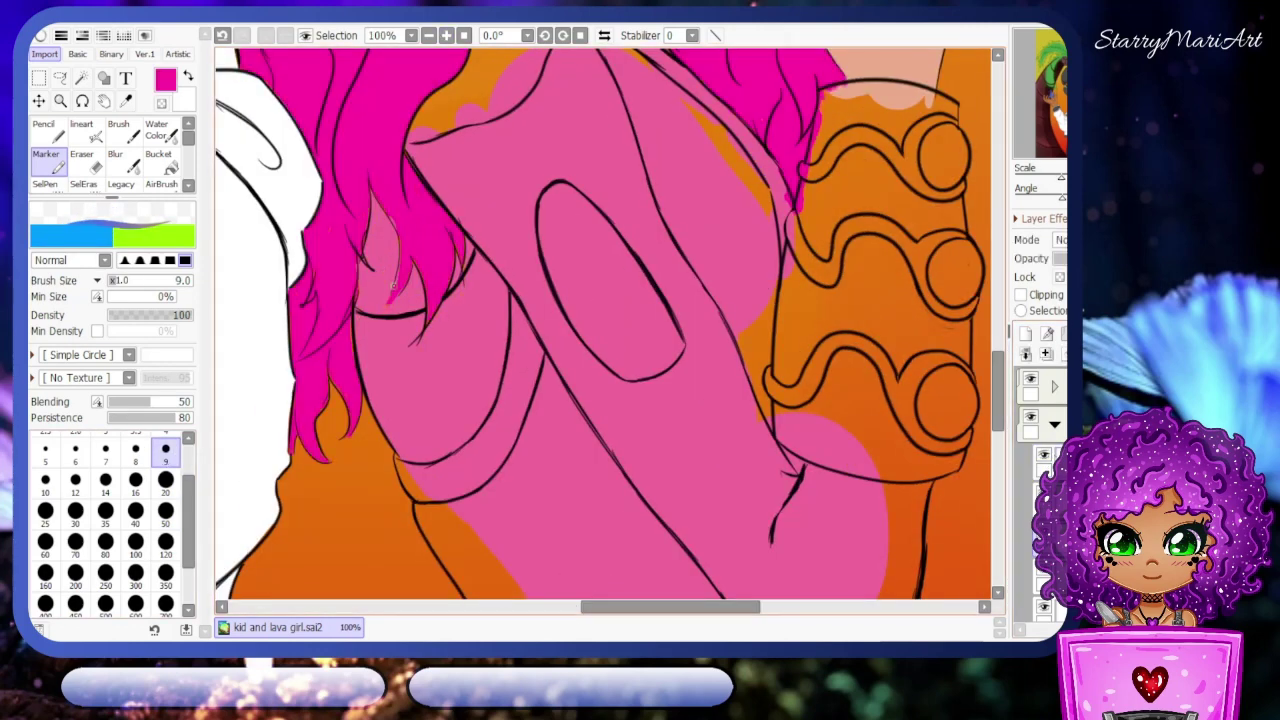
key("e")
scroll(391, 288, "down", 1)
- Try a dark magenta on the oval patch of the woman's sleeve with the Marker at size 50
scroll(948, 383, "down", 2)
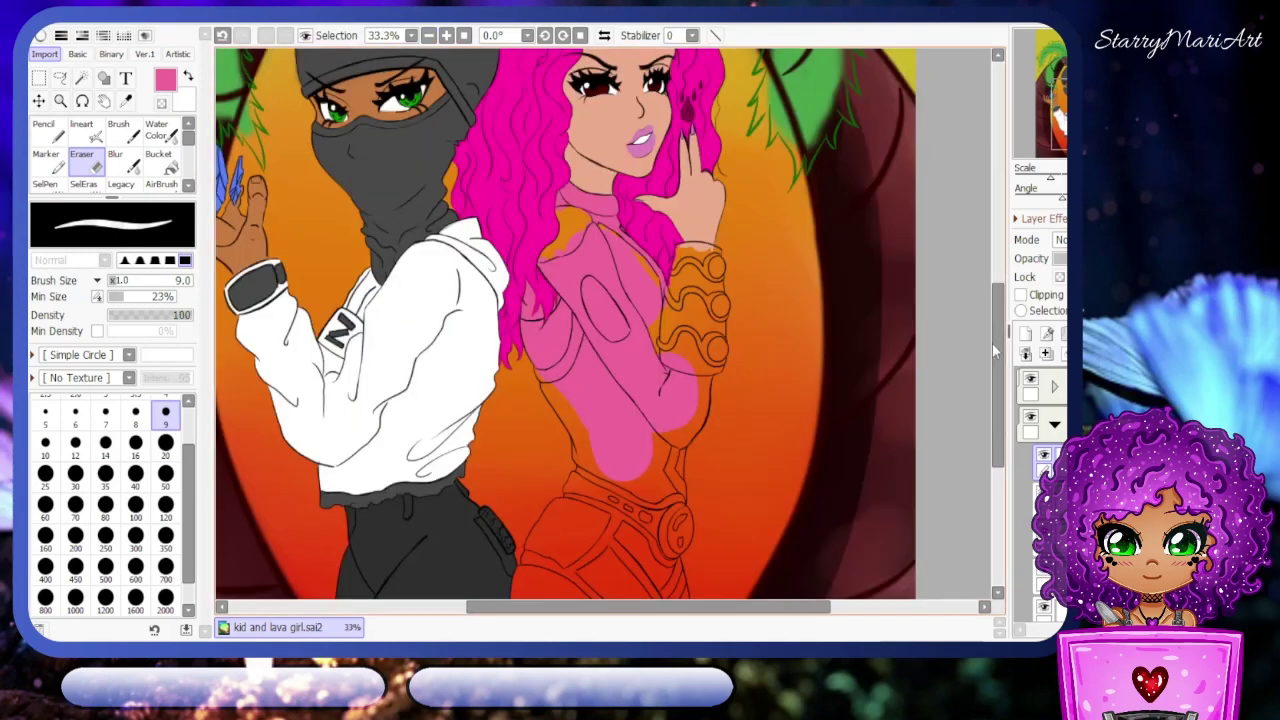
scroll(968, 346, "up", 3)
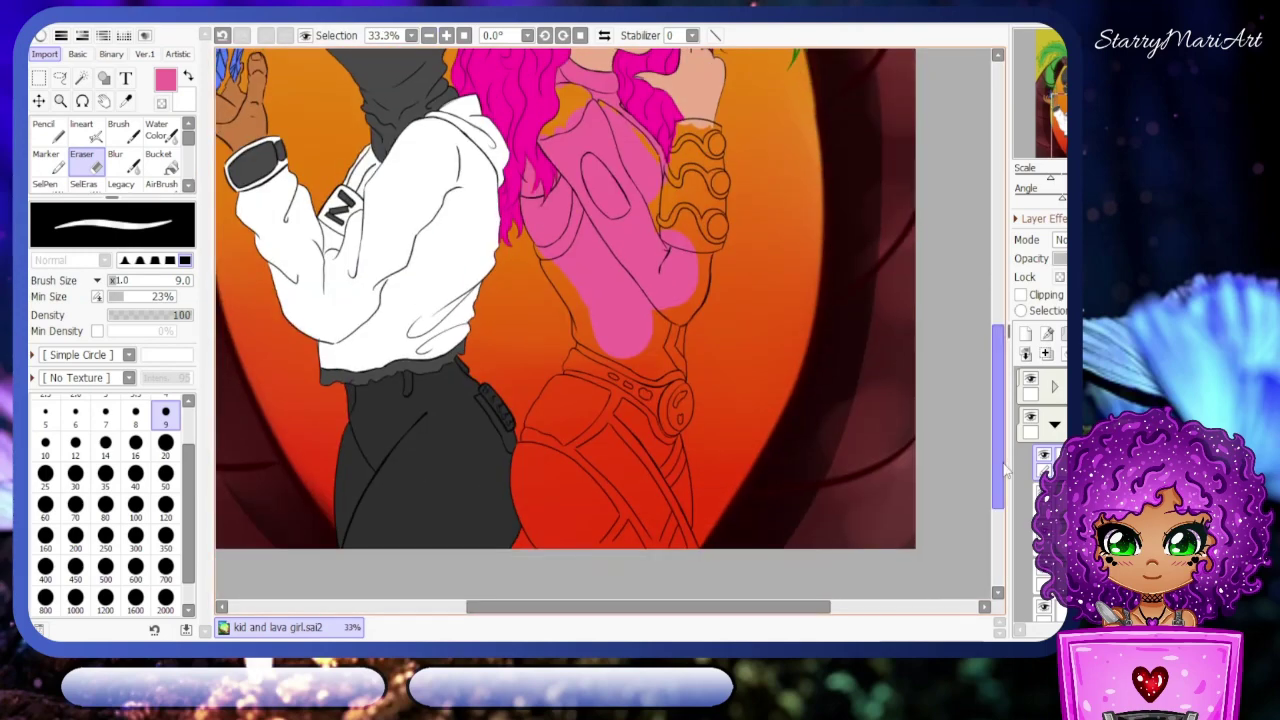
left_click(40, 35)
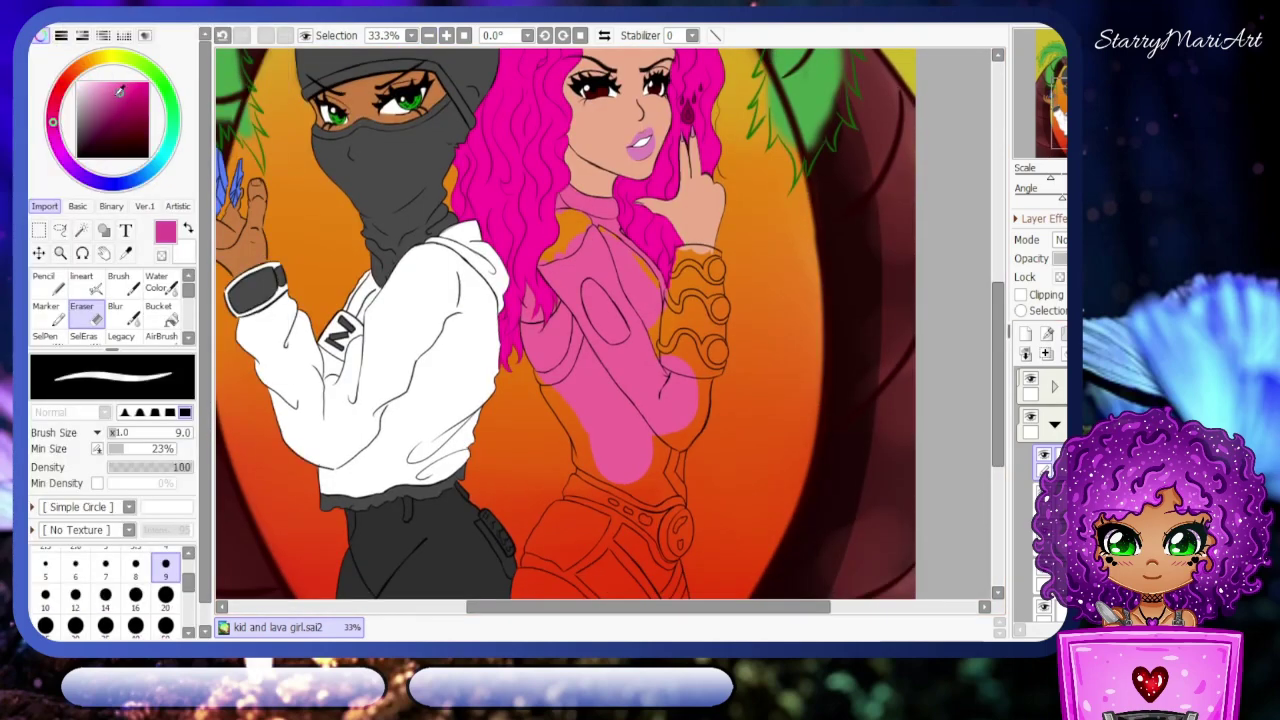
left_click(117, 101)
key("m")
mouse_move(592, 290)
left_mouse_down()
mouse_move(612, 330)
mouse_move(600, 295)
left_mouse_up()
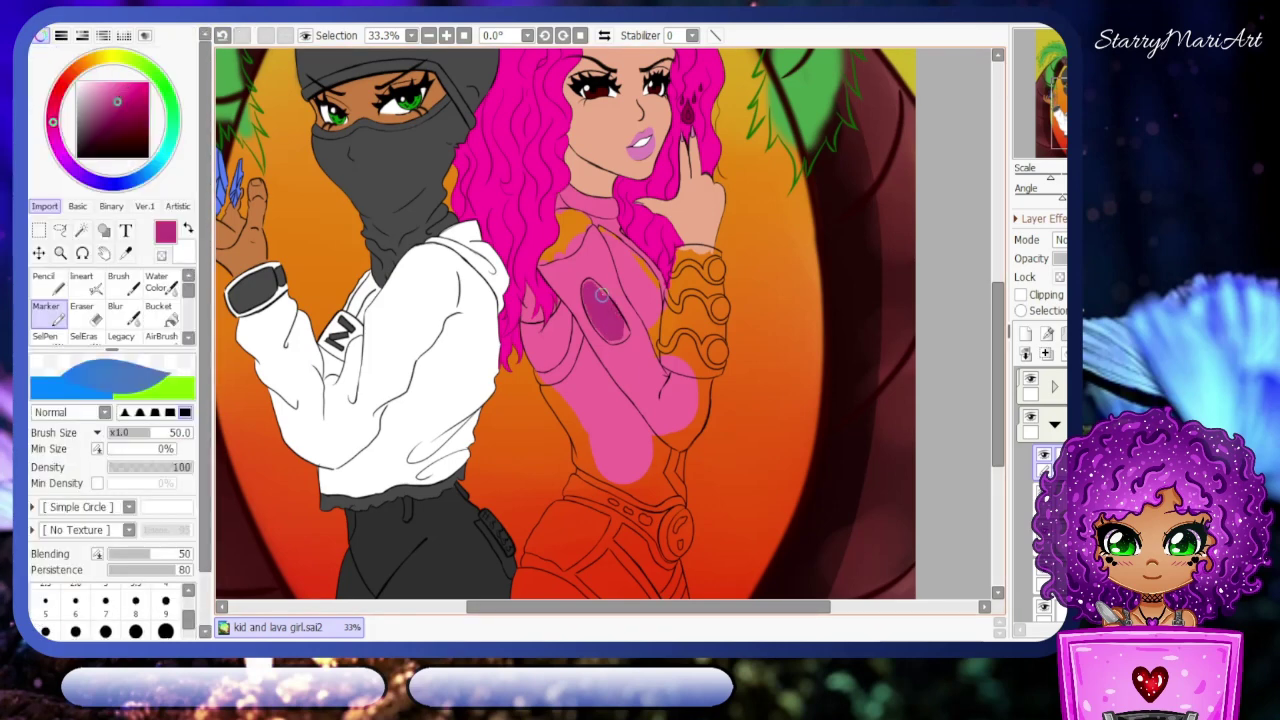
key("ctrl+z")
key("ctrl+y")
- Recolour the oval sleeve patch in a muted plum, filling it up to its outline
left_click(446, 35)
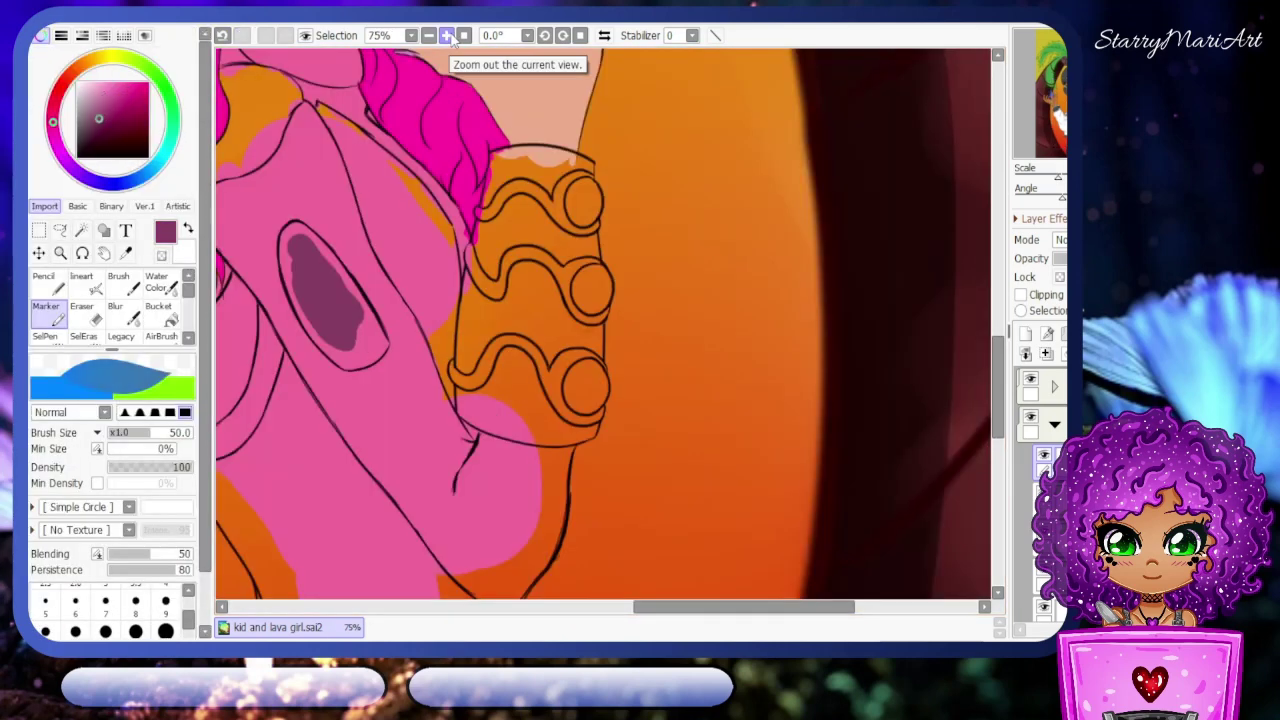
mouse_move(420, 240)
left_mouse_down()
mouse_move(440, 350)
mouse_move(470, 350)
left_mouse_up()
left_click_drag(460, 260, 480, 365)
left_click(40, 35)
- Colour the chest panel and the upper-arm panel below the hair tips plum with the Marker at size 20
left_click(165, 480)
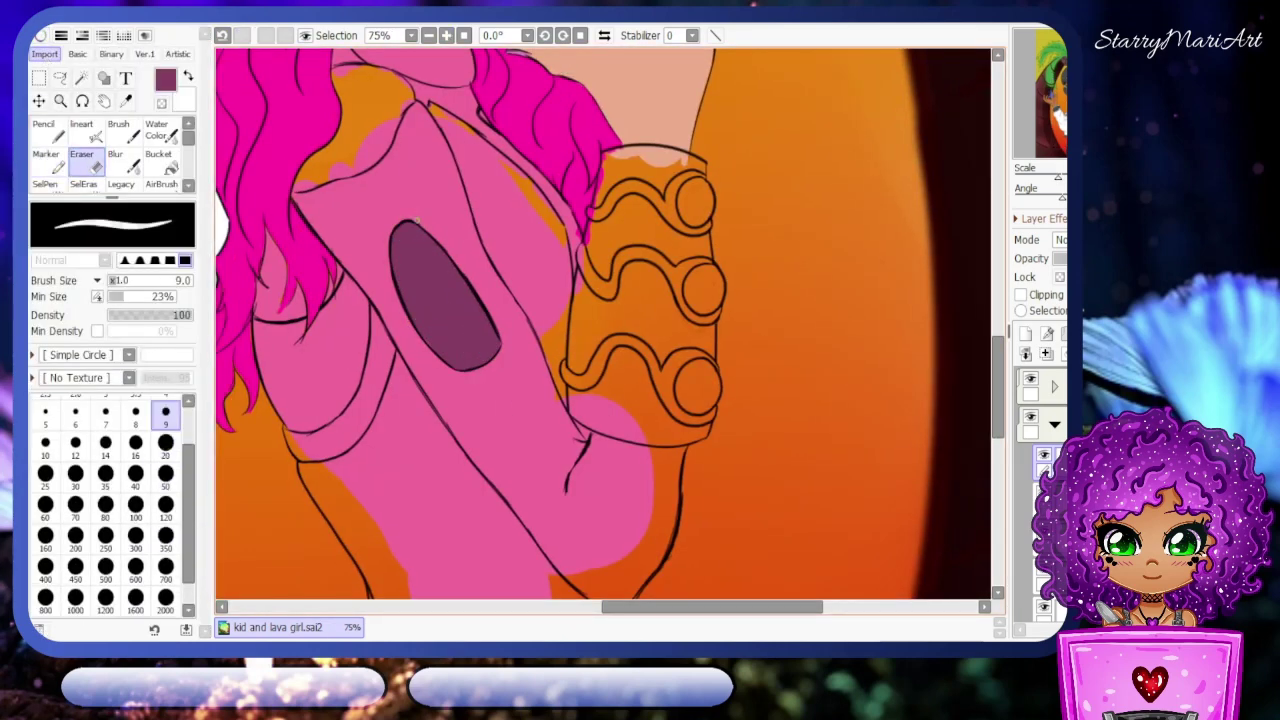
scroll(560, 400, "up", 3)
mouse_move(430, 250)
left_mouse_down()
mouse_move(501, 307)
mouse_move(565, 403)
mouse_move(558, 506)
mouse_move(509, 302)
mouse_move(531, 457)
mouse_move(546, 427)
left_mouse_up()
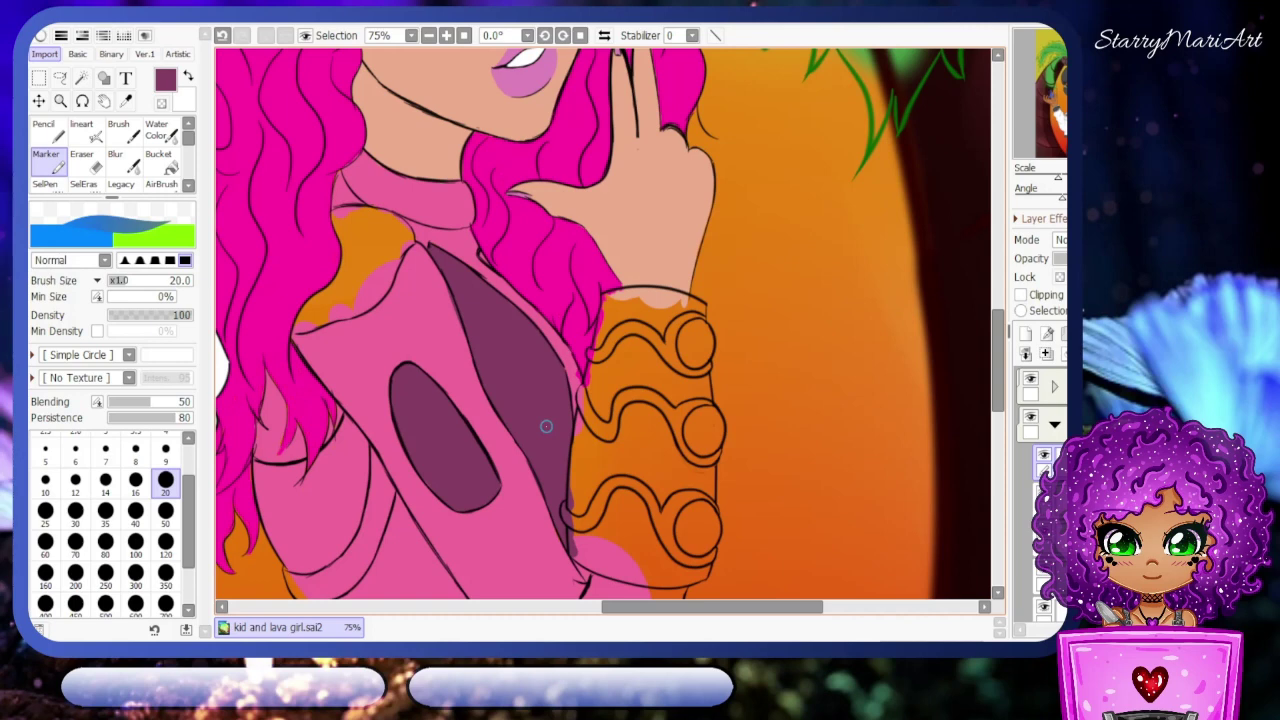
scroll(986, 372, "down", 3)
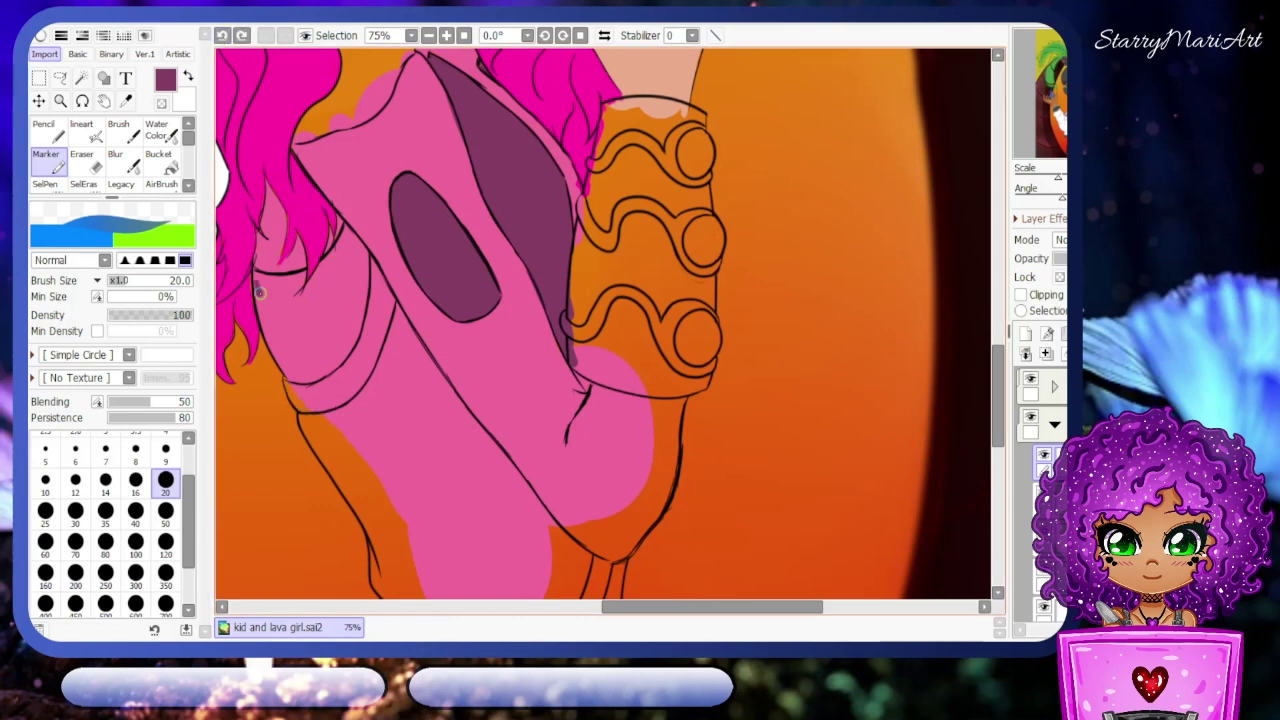
mouse_move(258, 291)
left_mouse_down()
mouse_move(300, 372)
mouse_move(350, 242)
mouse_move(306, 377)
mouse_move(354, 303)
left_mouse_up()
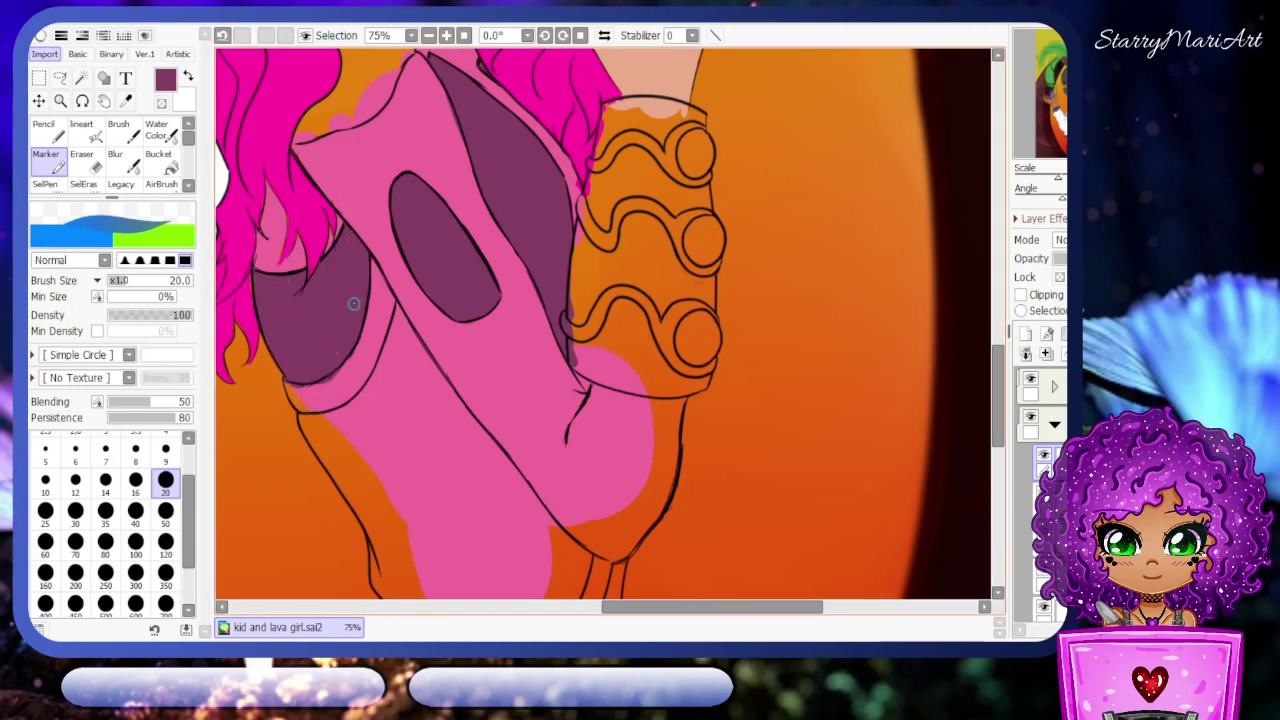
- Lay in plum on the shoulder patch, the forearm gauntlet and the torso panel down to the belt
scroll(971, 430, "down", 2)
mouse_move(300, 416)
left_mouse_down()
mouse_move(378, 545)
mouse_move(470, 540)
left_mouse_up()
scroll(470, 540, "down", 3)
scroll(600, 400, "down", 1)
mouse_move(500, 420)
left_mouse_down()
mouse_move(577, 502)
mouse_move(617, 302)
left_mouse_up()
scroll(990, 440, "down", 2)
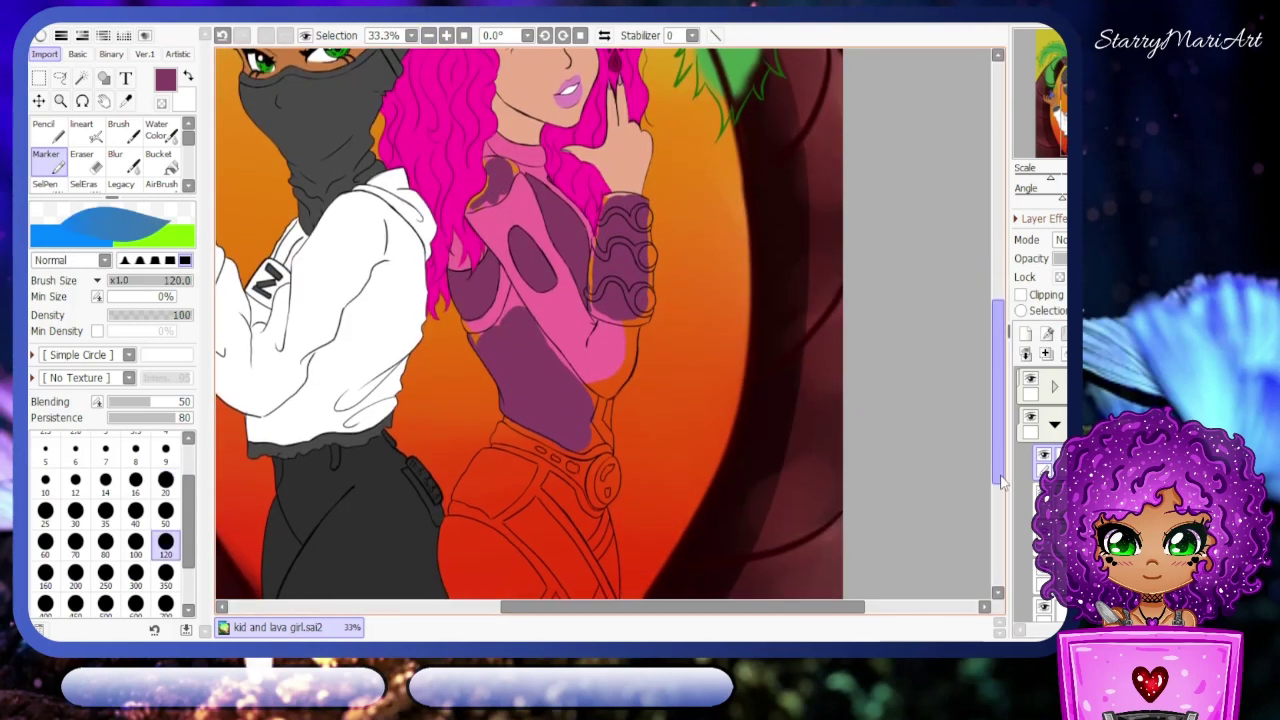
- Block in the hip and thigh panels below the belt with plum, using the Marker at size 120
scroll(990, 468, "down", 1)
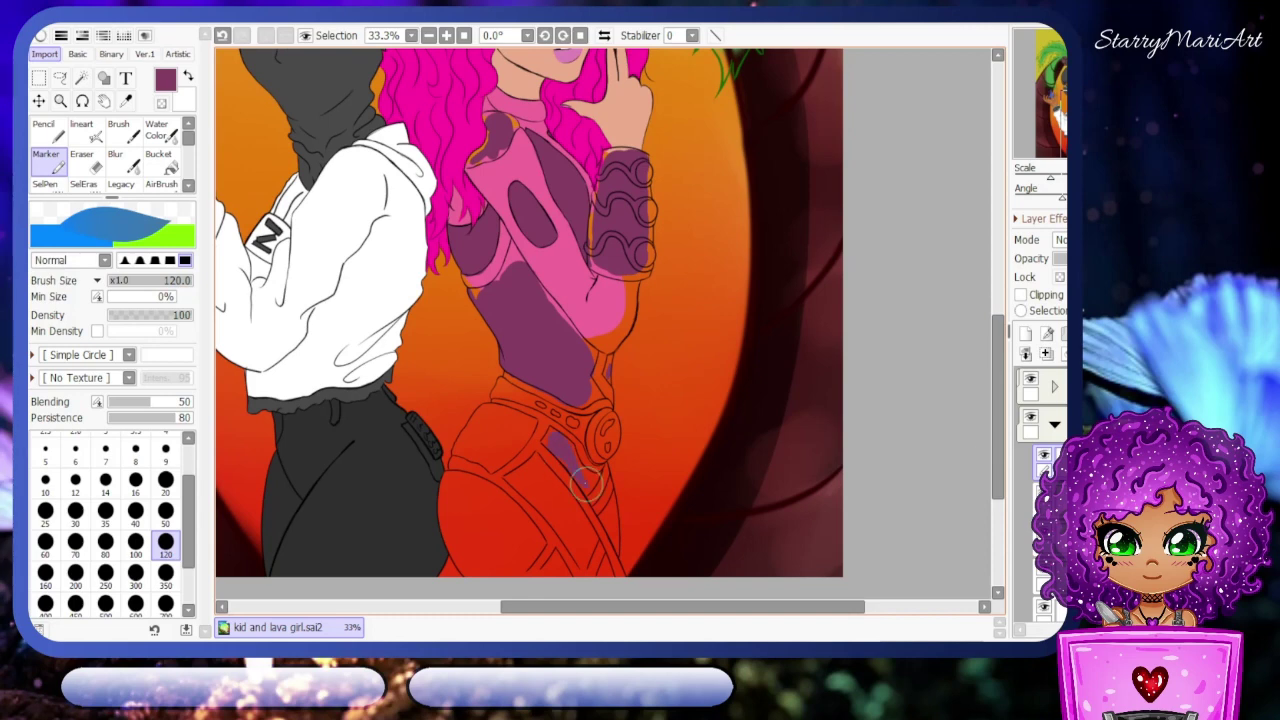
left_click_drag(488, 414, 507, 438)
left_click_drag(536, 492, 590, 535)
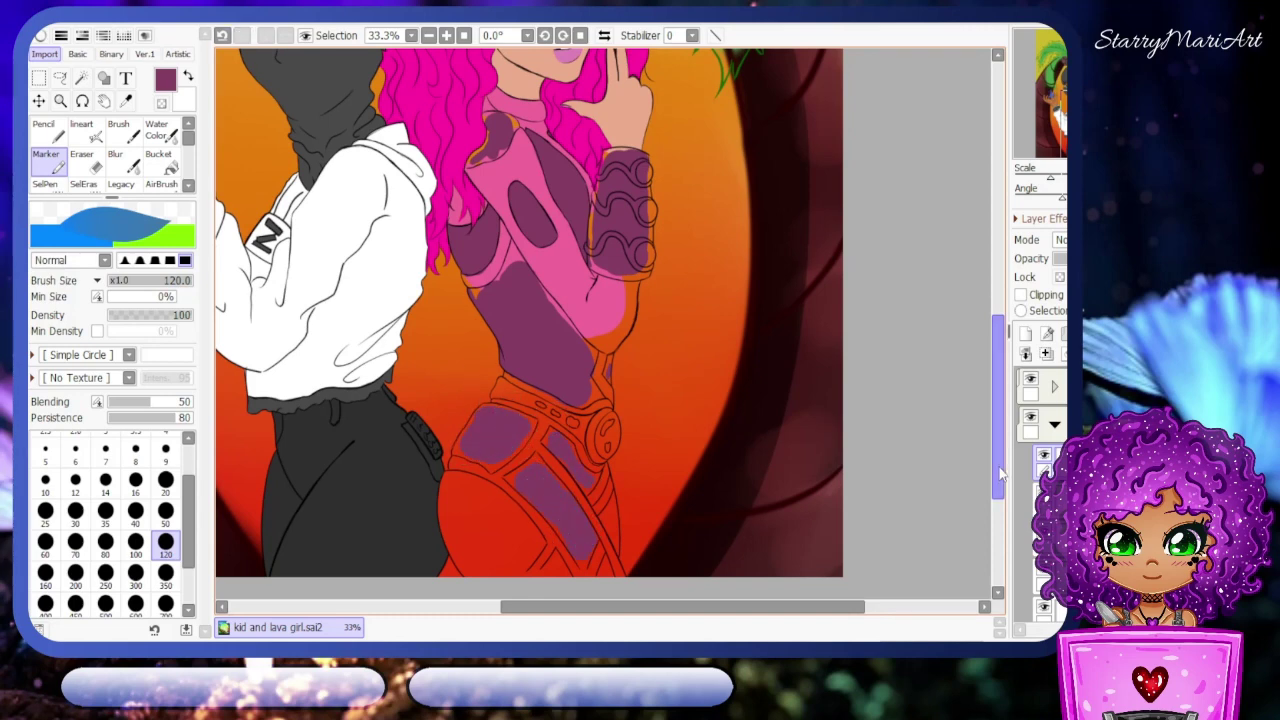
scroll(600, 520, "down", 3)
key("bracketleft")
key("bracketleft")
key("bracketleft")
key("bracketleft")
key("bracketleft")
key("bracketright")
key("bracketright")
key("bracketright")
key("bracketright")
key("bracketright")
left_click_drag(452, 490, 450, 405)
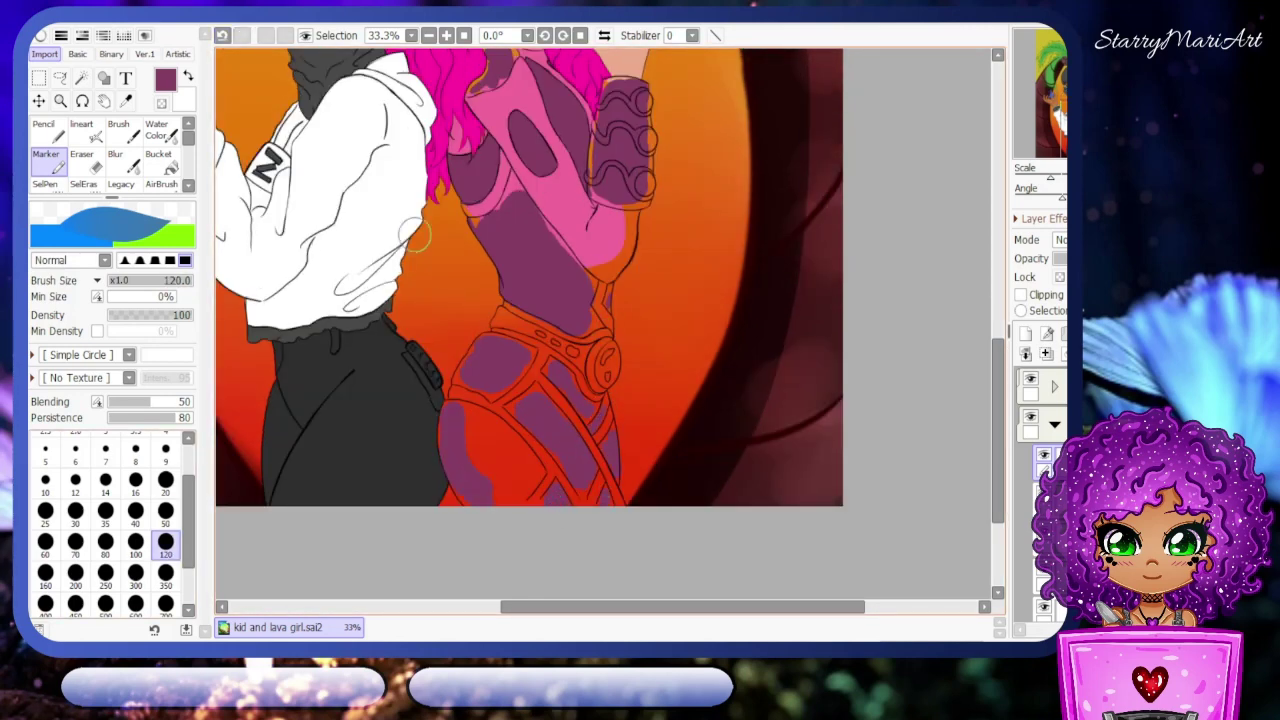
- Fill the rest of the woman's bent elbow with the sampled suit pink, reducing the Marker to size 50
scroll(529, 470, "up", 2)
left_click(608, 488, "alt")
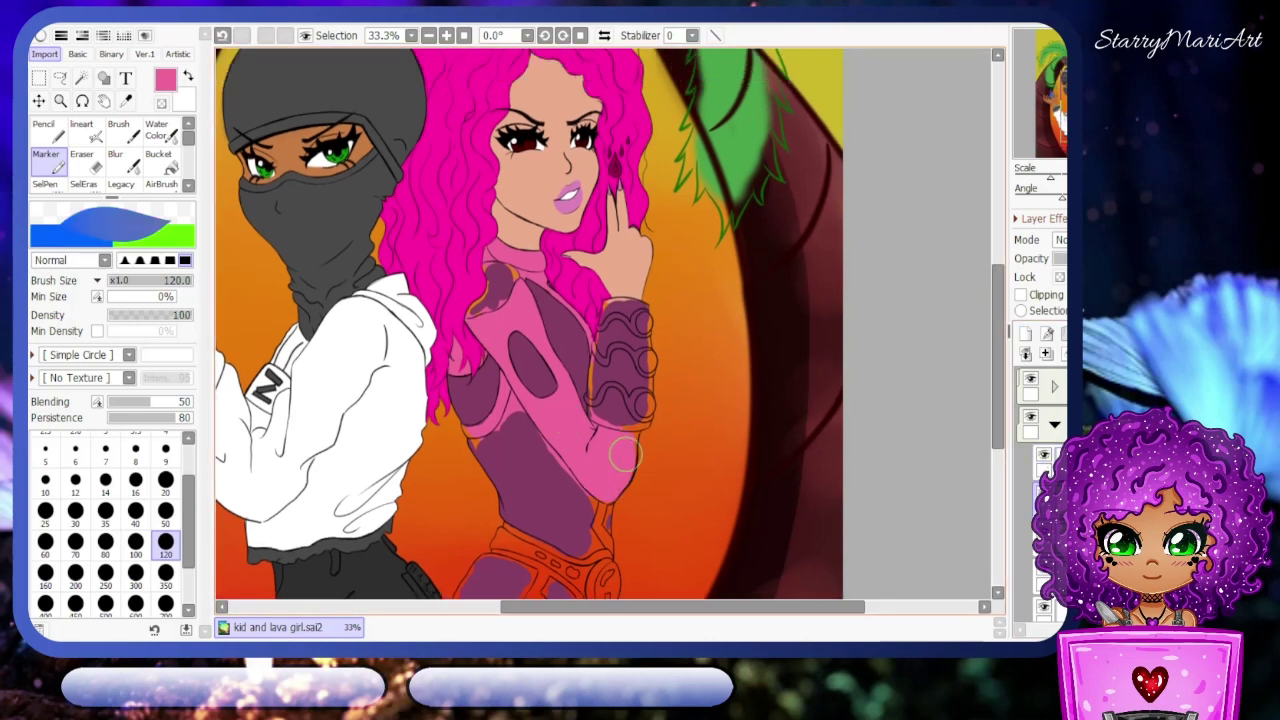
key("bracketleft")
key("bracketleft")
key("bracketleft")
key("bracketleft")
key("bracketleft")
- Paint the belt band dark plum around its small shapes with the Marker at size 50, and save the drawing
scroll(505, 435, "up", 2)
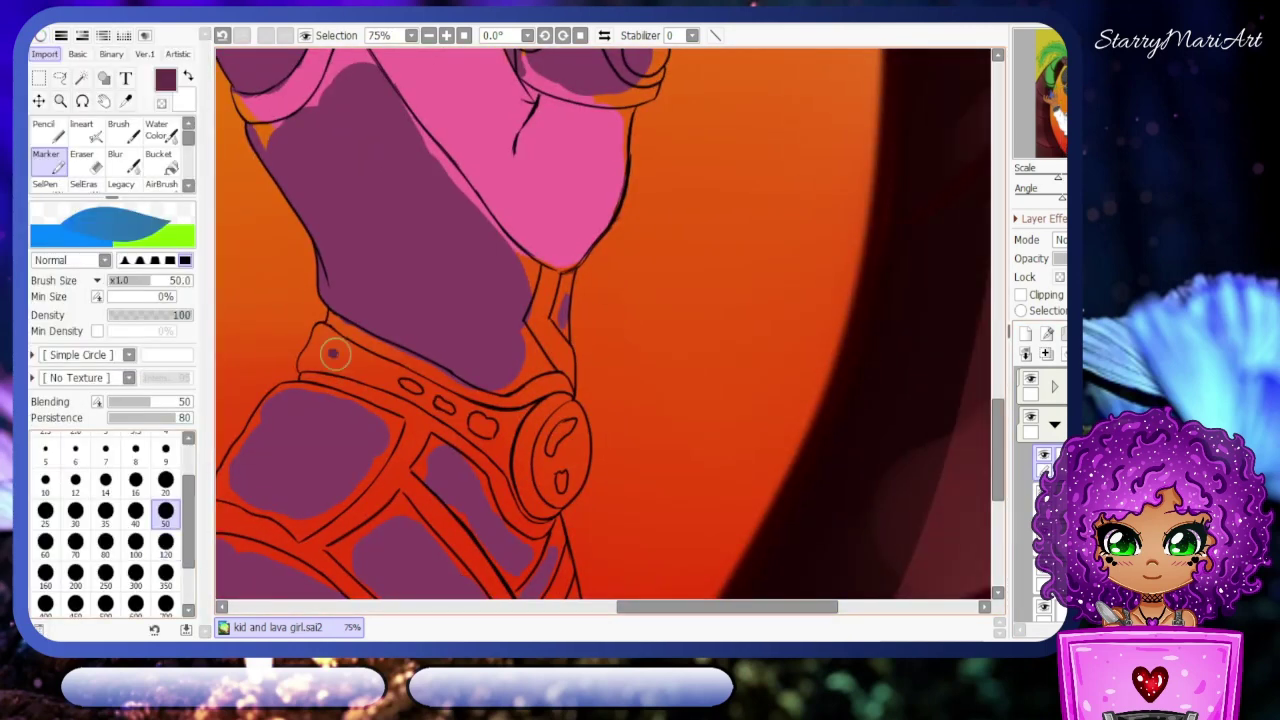
mouse_move(310, 345)
left_mouse_down()
mouse_move(505, 435)
mouse_move(543, 430)
left_mouse_up()
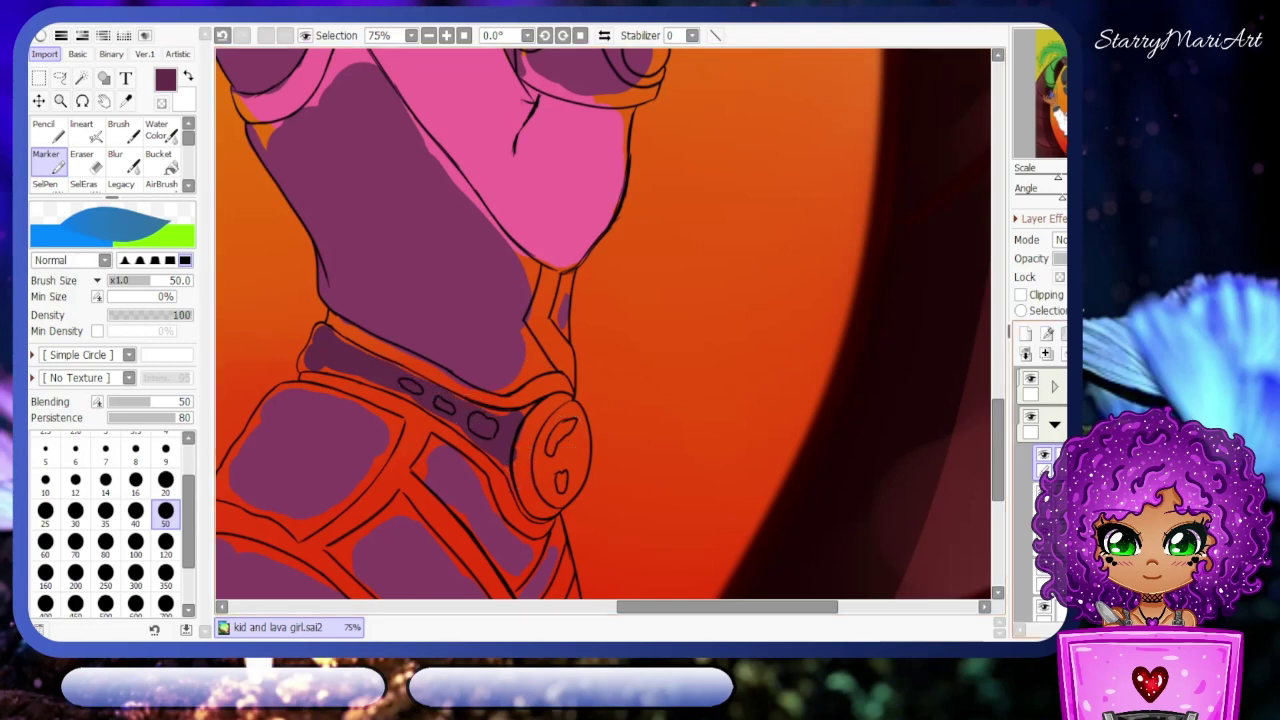
scroll(538, 420, "up", 1)
left_click_drag(998, 484, 974, 363)
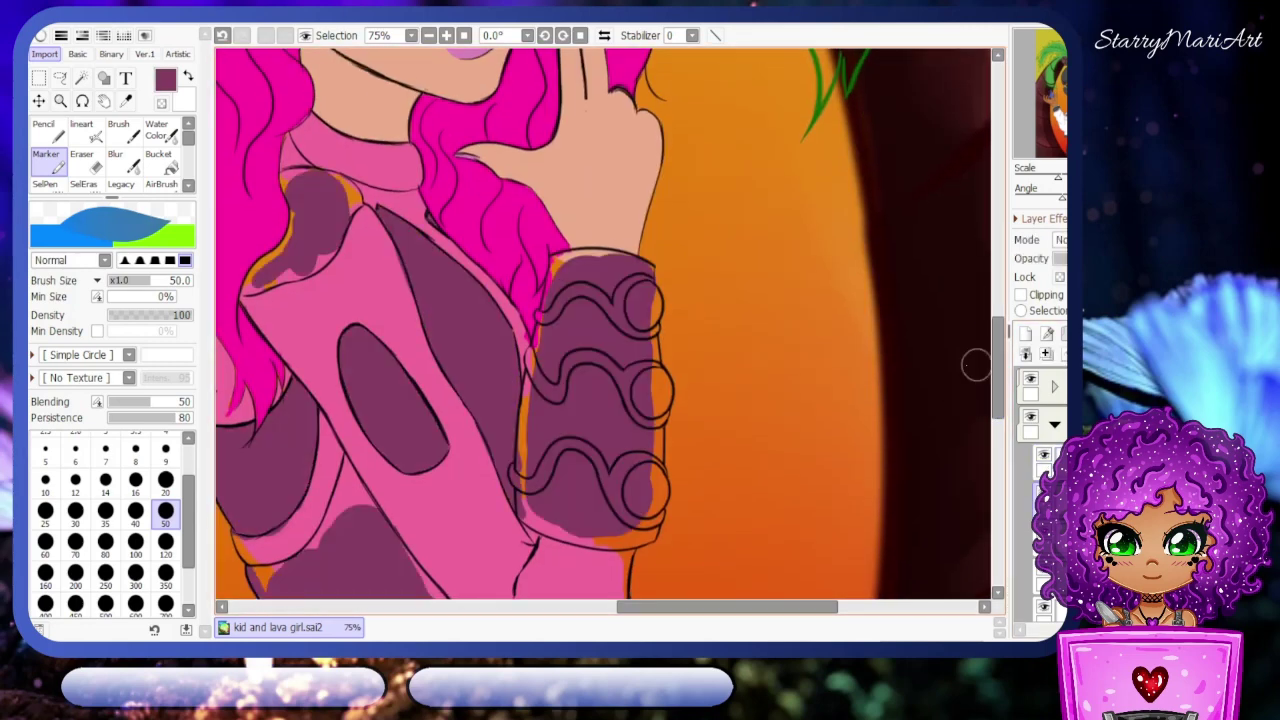
key("ctrl+s")
- Extend the gauntlet's plum fill to its outlines and round studs with the Marker at size 20
scroll(523, 309, "up", 1)
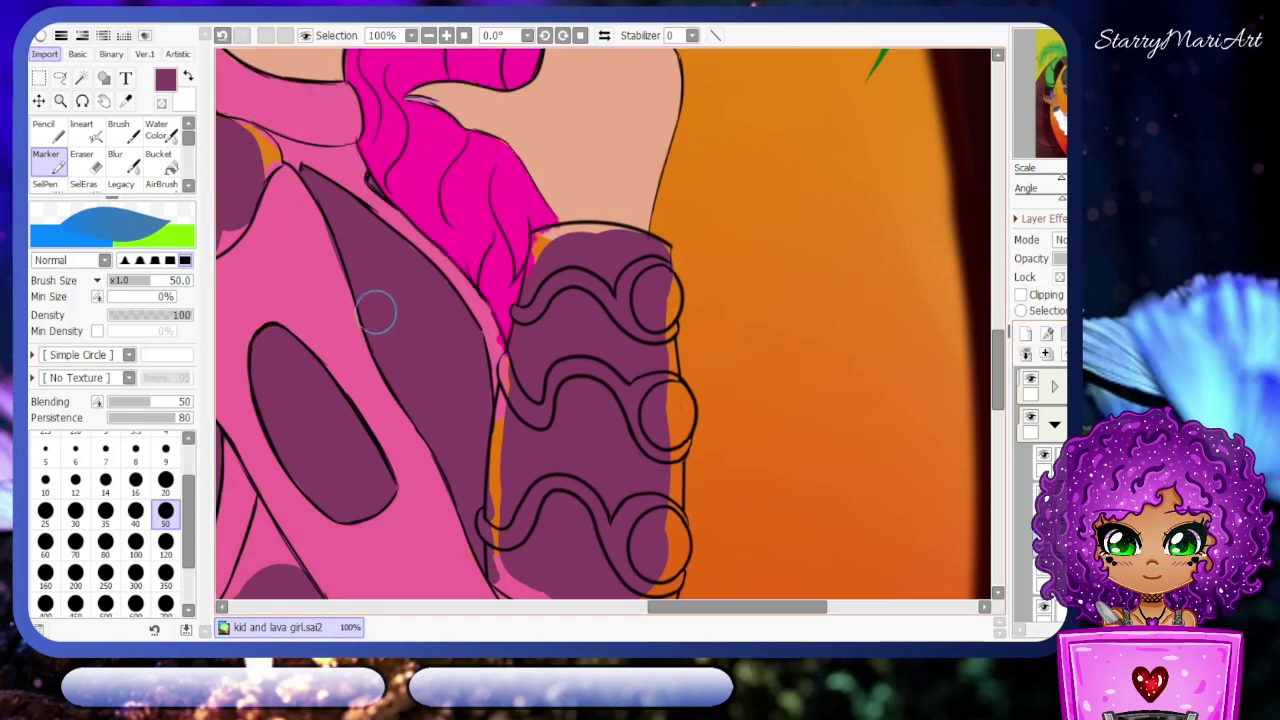
scroll(601, 322, "up", 1)
left_click(166, 480)
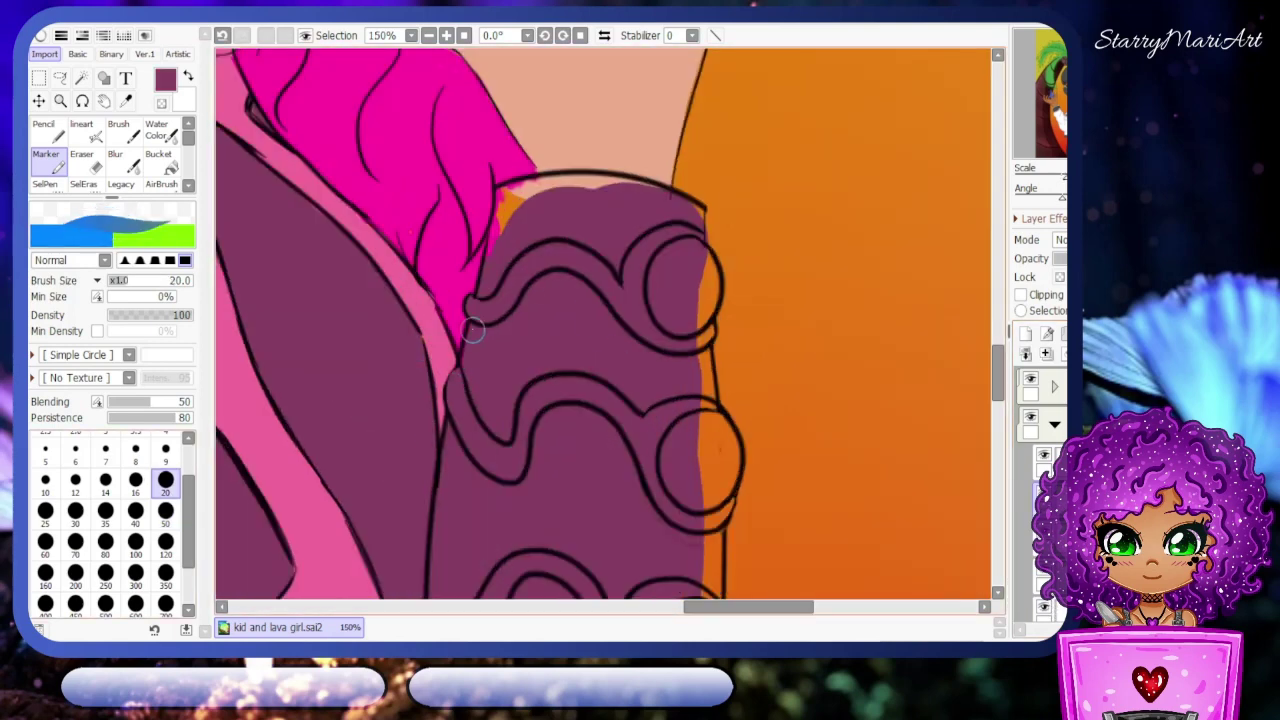
left_click_drag(503, 228, 614, 183)
key("ctrl+z")
left_click_drag(699, 212, 710, 446)
scroll(704, 330, "down", 4)
mouse_move(491, 453)
left_mouse_down()
mouse_move(577, 536)
mouse_move(661, 512)
mouse_move(694, 523)
left_mouse_up()
- Fill the gaps along the elbow's edge below the gauntlet with sampled suit pink at size 20
scroll(694, 523, "down", 6)
left_click(616, 378, "alt")
scroll(616, 378, "up", 8)
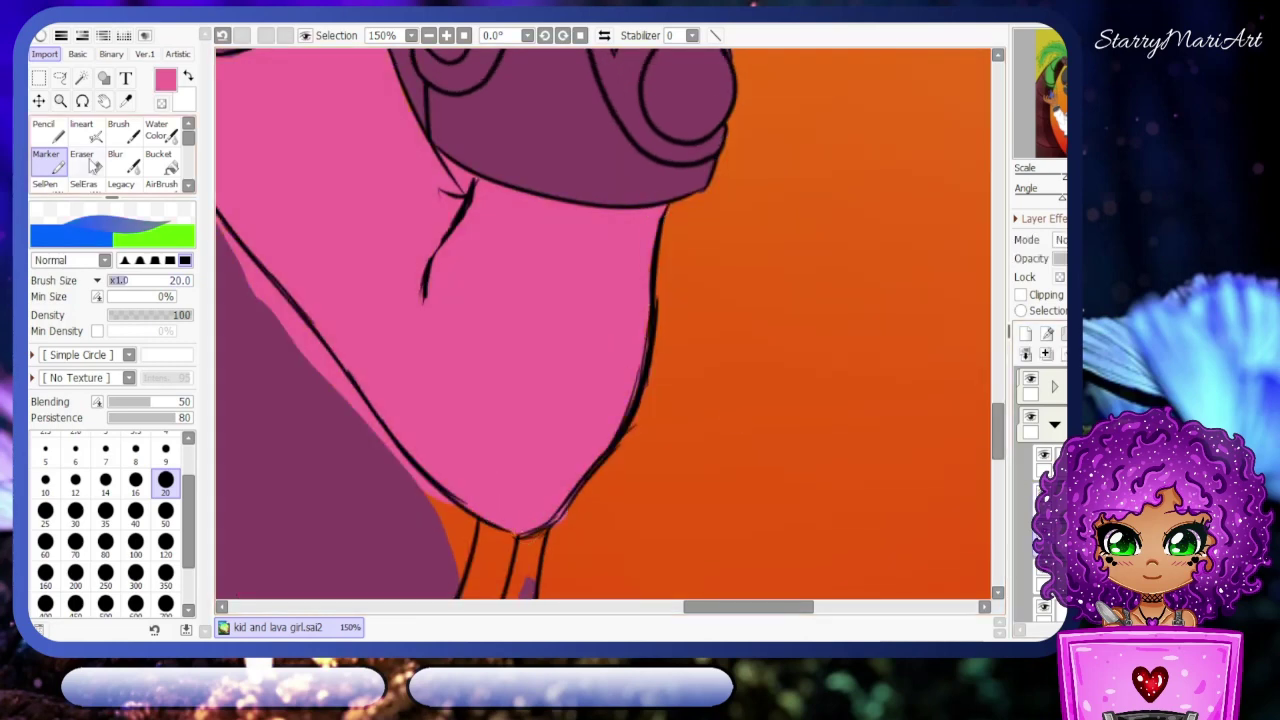
- Fill the shoulder patch beside the hair with sampled plum up to its outlines, using the Marker at size 20
left_click(962, 295, "alt")
left_click_drag(560, 288, 608, 345)
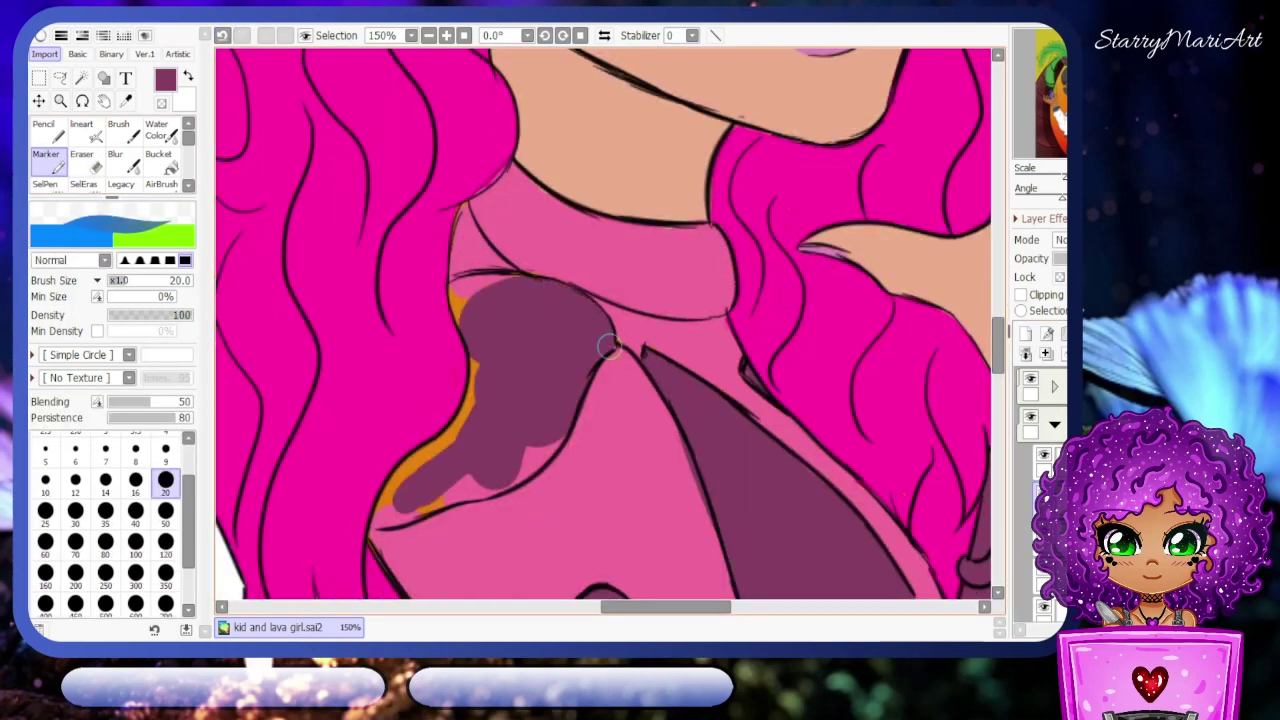
mouse_move(472, 362)
left_mouse_down()
mouse_move(423, 466)
mouse_move(491, 486)
mouse_move(397, 494)
left_mouse_up()
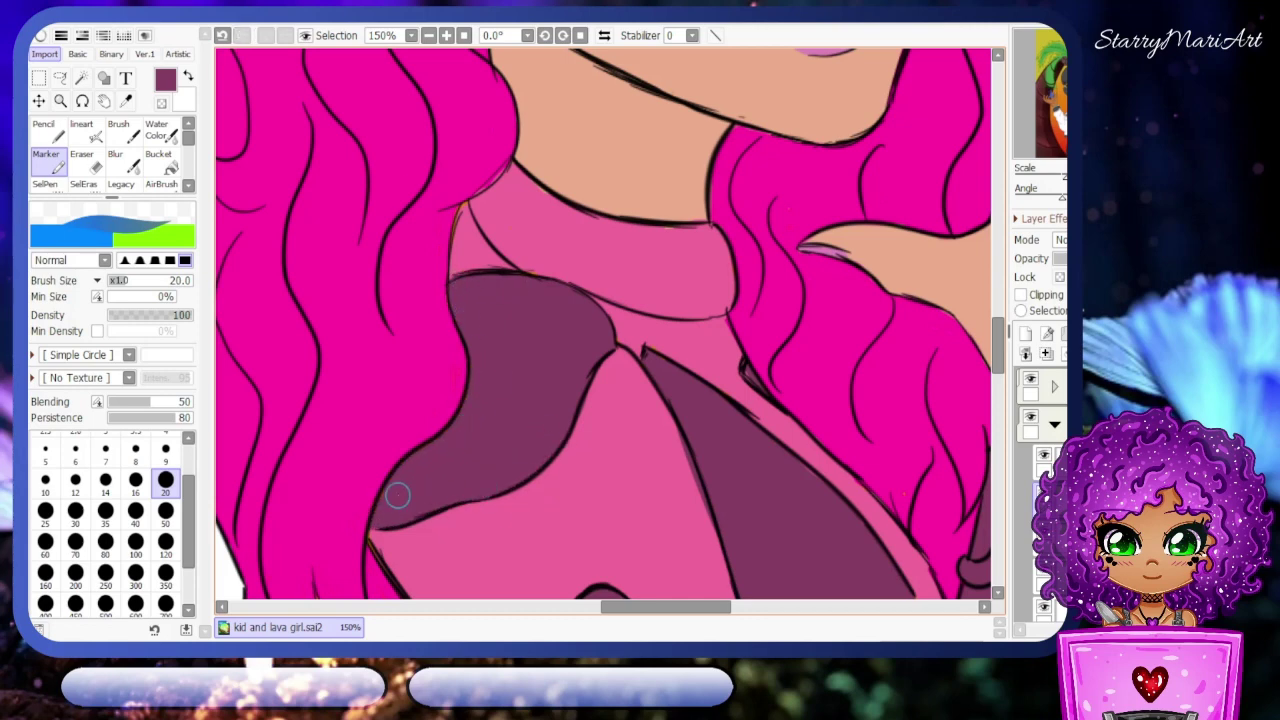
left_click(530, 265, "alt")
- Extend the plum on the torso panel to its outlines and start filling the narrow strip under the elbow
scroll(600, 320, "down", 3)
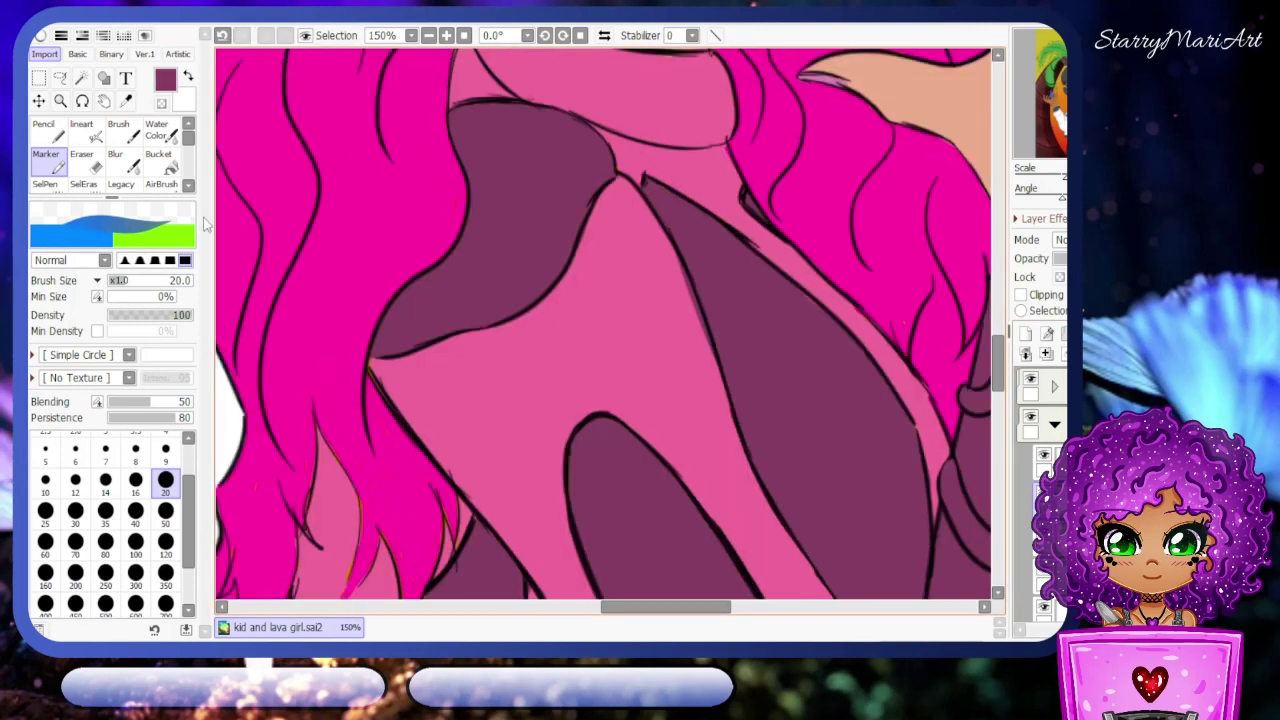
left_click(709, 343, "alt")
scroll(600, 320, "down", 4)
mouse_move(640, 310)
left_mouse_down()
mouse_move(587, 197)
mouse_move(414, 505)
mouse_move(428, 432)
left_mouse_up()
scroll(745, 368, "down", 5)
mouse_move(732, 356)
left_mouse_down()
mouse_move(769, 444)
mouse_move(850, 412)
left_mouse_up()
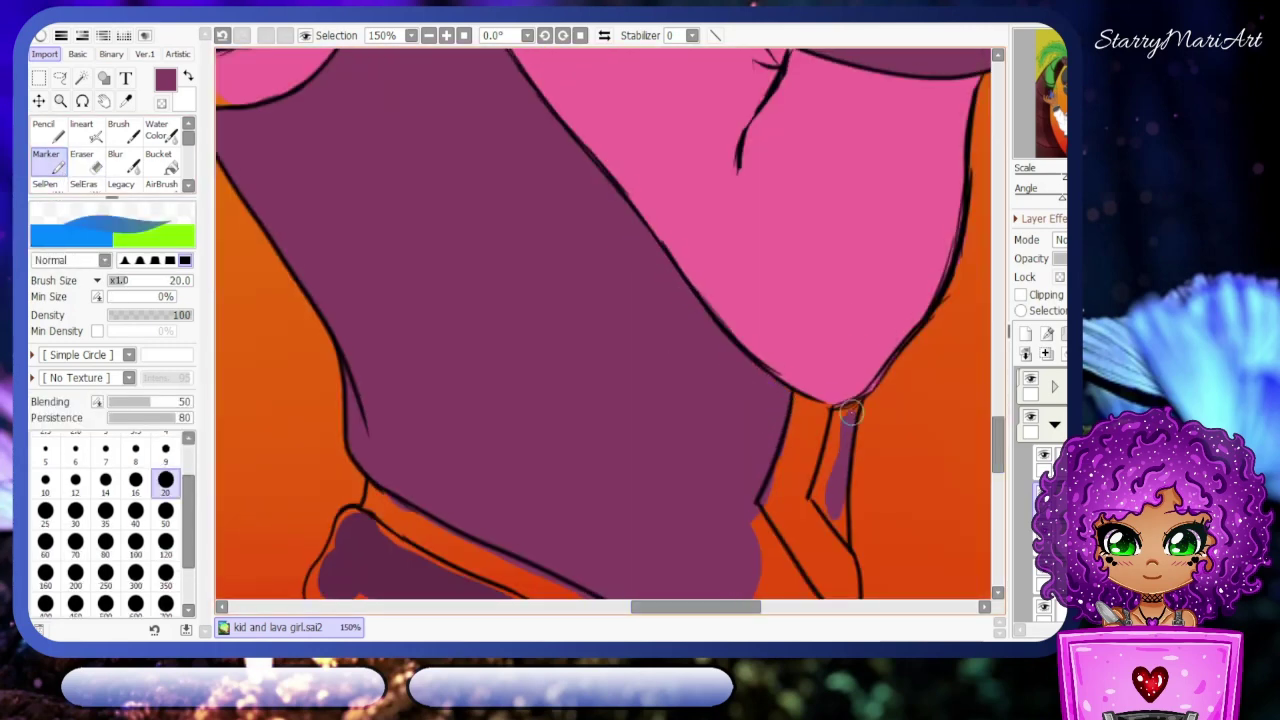
- Finish the plum strip under the elbow and colour the outer rim of the round belt buckle plum
scroll(860, 403, "down", 3)
scroll(786, 400, "down", 3)
left_click_drag(780, 430, 788, 562)
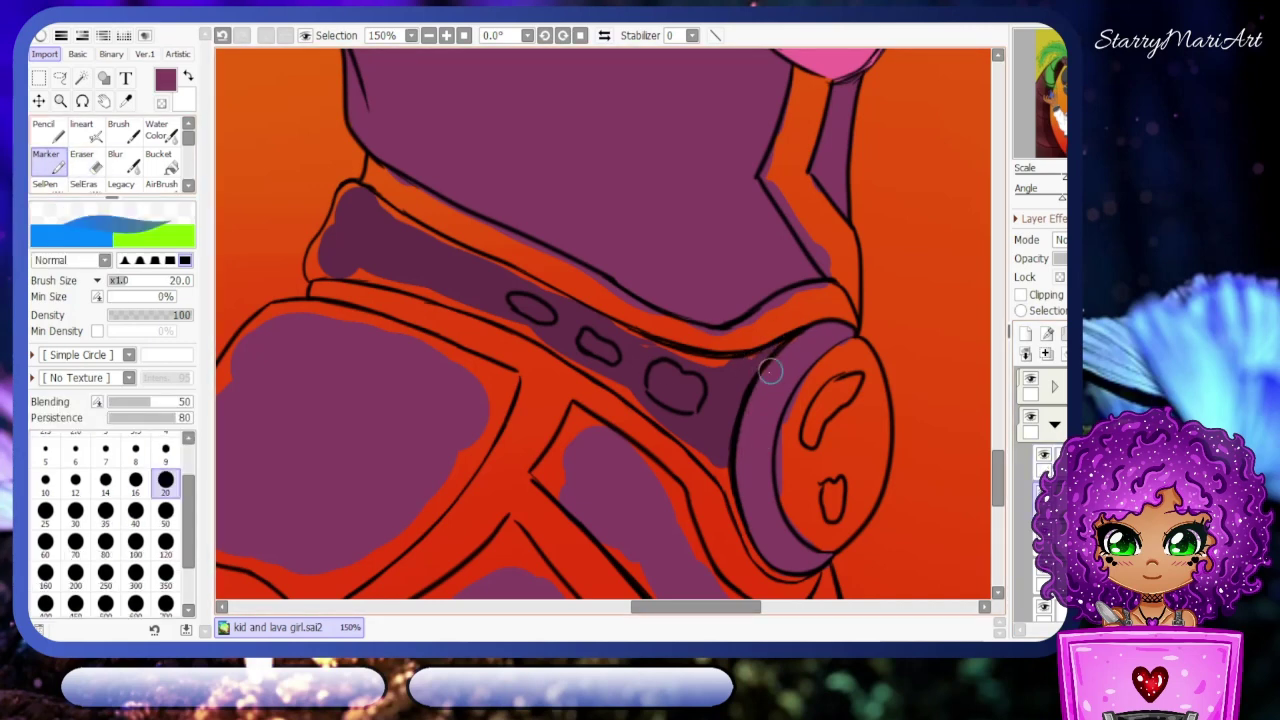
- Rotate the canvas by 22.5° and fill the belt band to its outlines with dark plum at Marker size 14
key("End")
key("bracketleft")
key("bracketleft")
left_click_drag(565, 350, 655, 505)
mouse_move(493, 252)
left_mouse_down()
mouse_move(474, 163)
mouse_move(397, 146)
left_mouse_up()
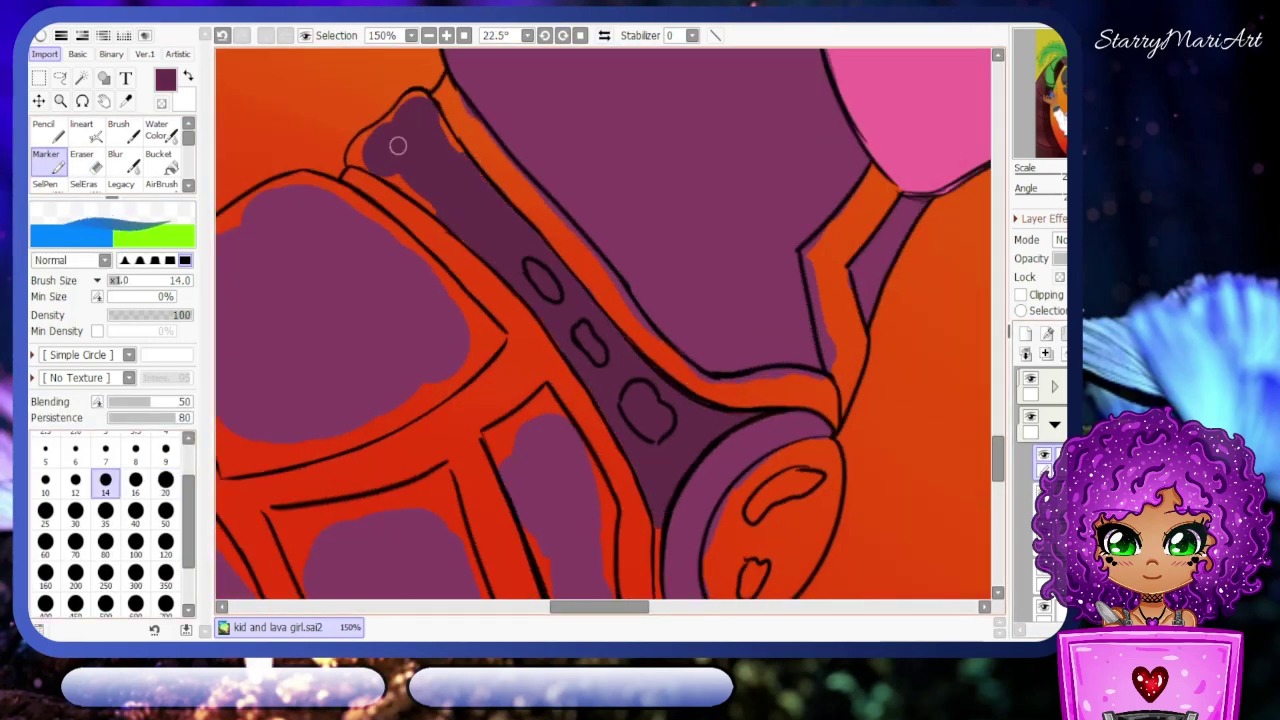
mouse_move(999, 453)
left_mouse_down()
mouse_move(999, 495)
mouse_move(1008, 460)
left_mouse_up()
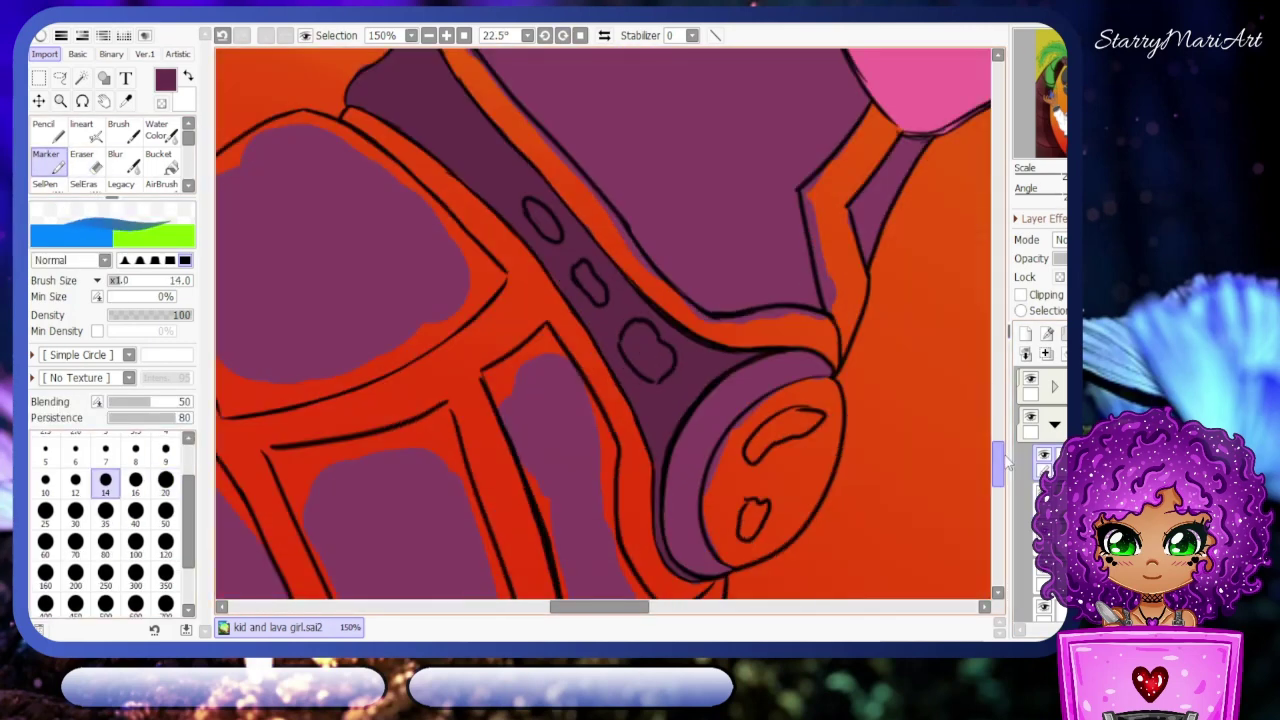
- Straighten the canvas and extend the sampled plum on the large thigh panel to its outlines with the size 14 Marker
left_click(463, 35)
left_click(446, 35)
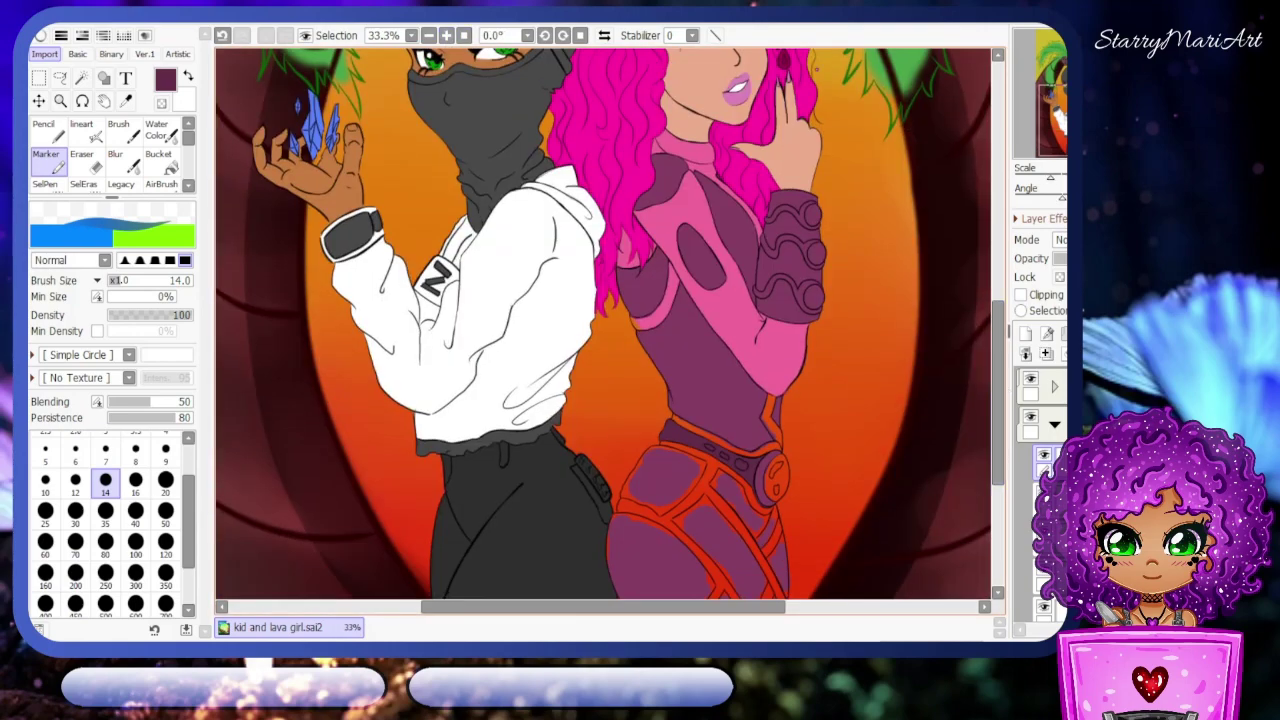
scroll(611, 325, "down", 5)
scroll(643, 491, "up", 3)
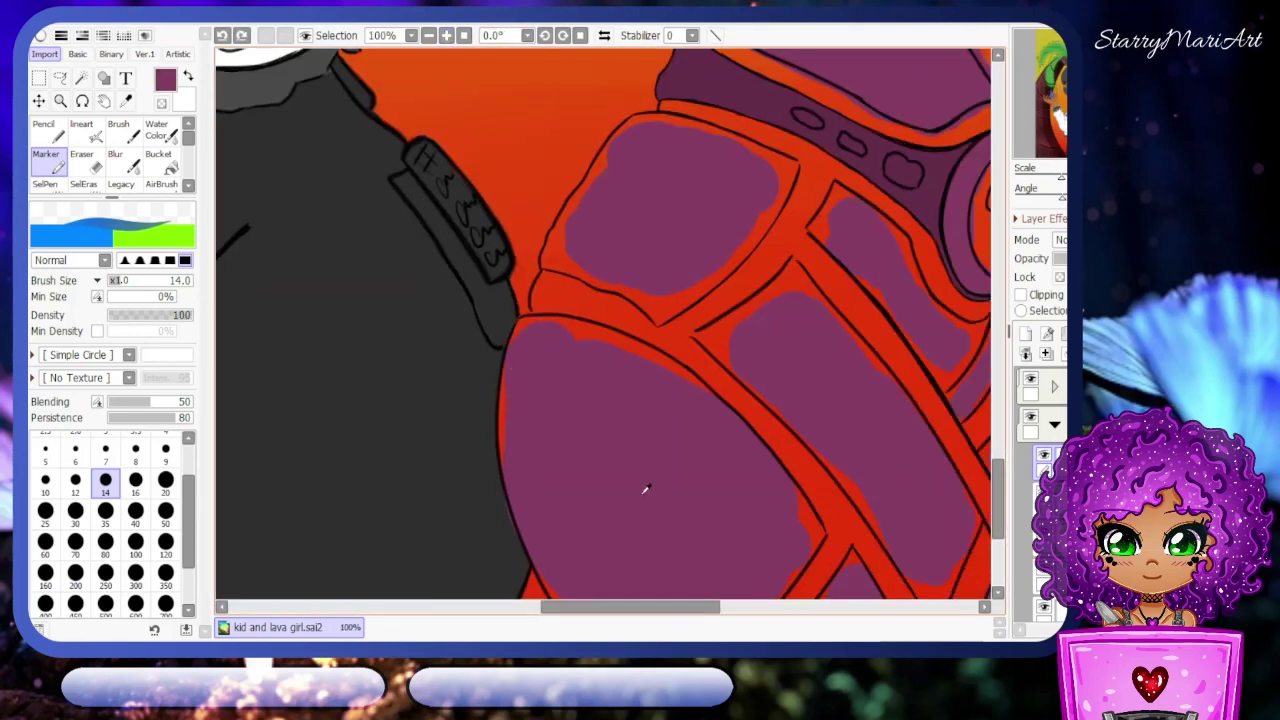
key("e")
key("m")
scroll(803, 387, "down", 2)
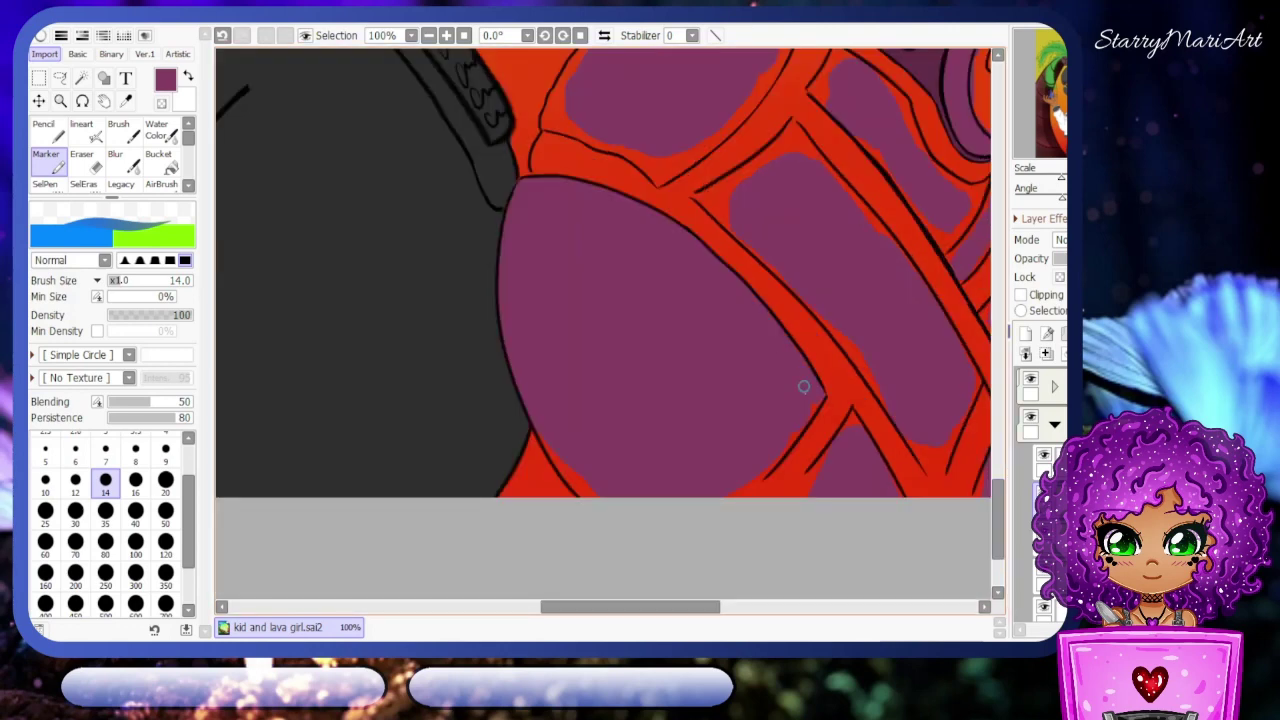
- Extend the plum on the remaining hip and thigh panels to their outlines
scroll(710, 295, "right", 2)
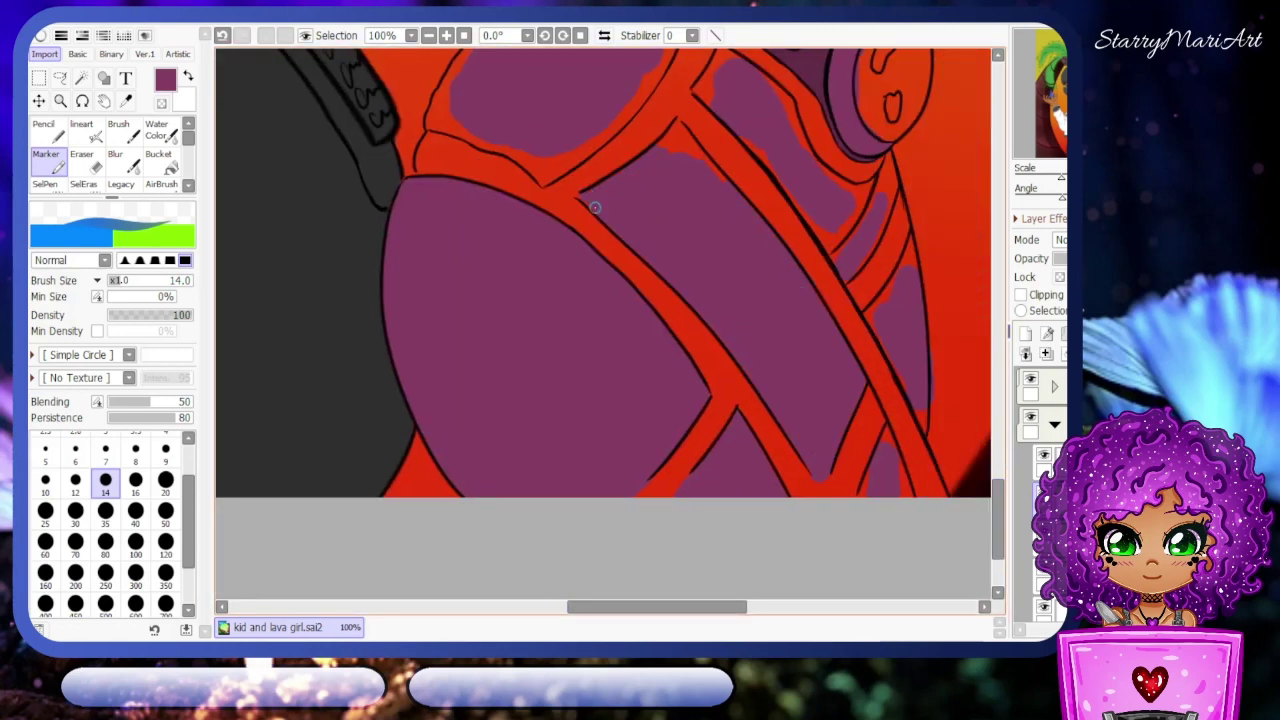
scroll(753, 430, "right", 2)
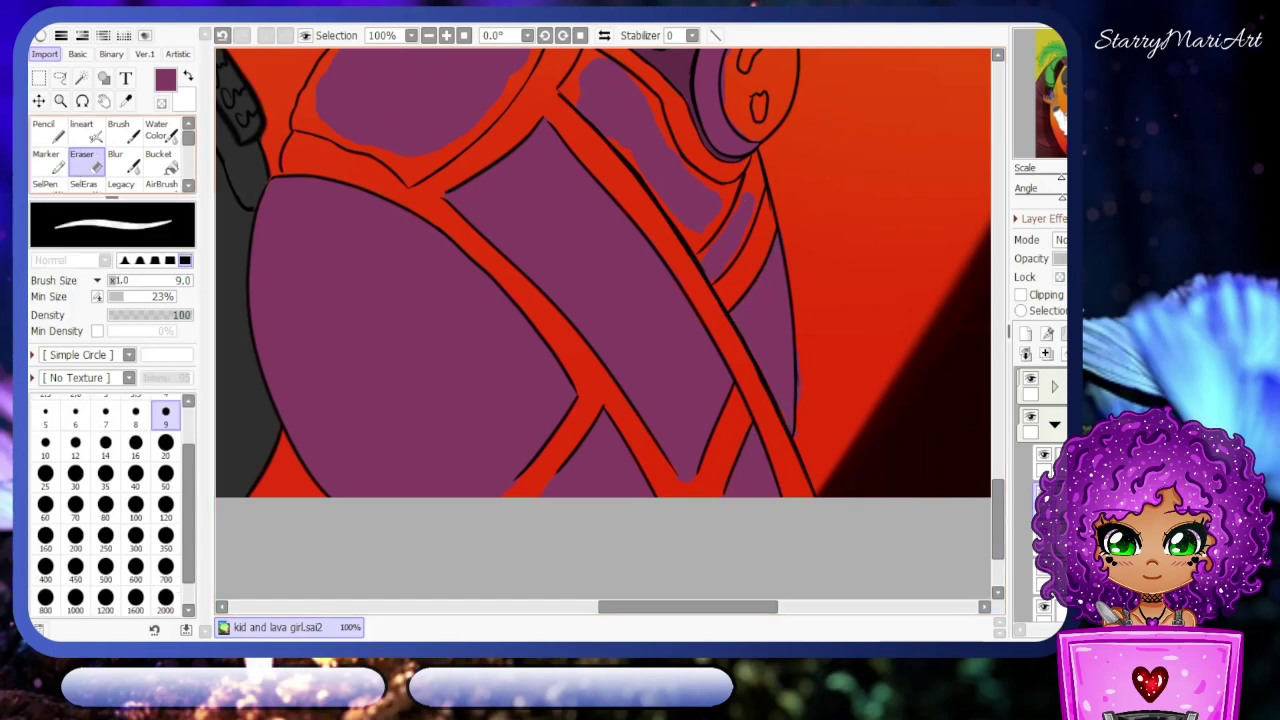
scroll(693, 381, "up", 2)
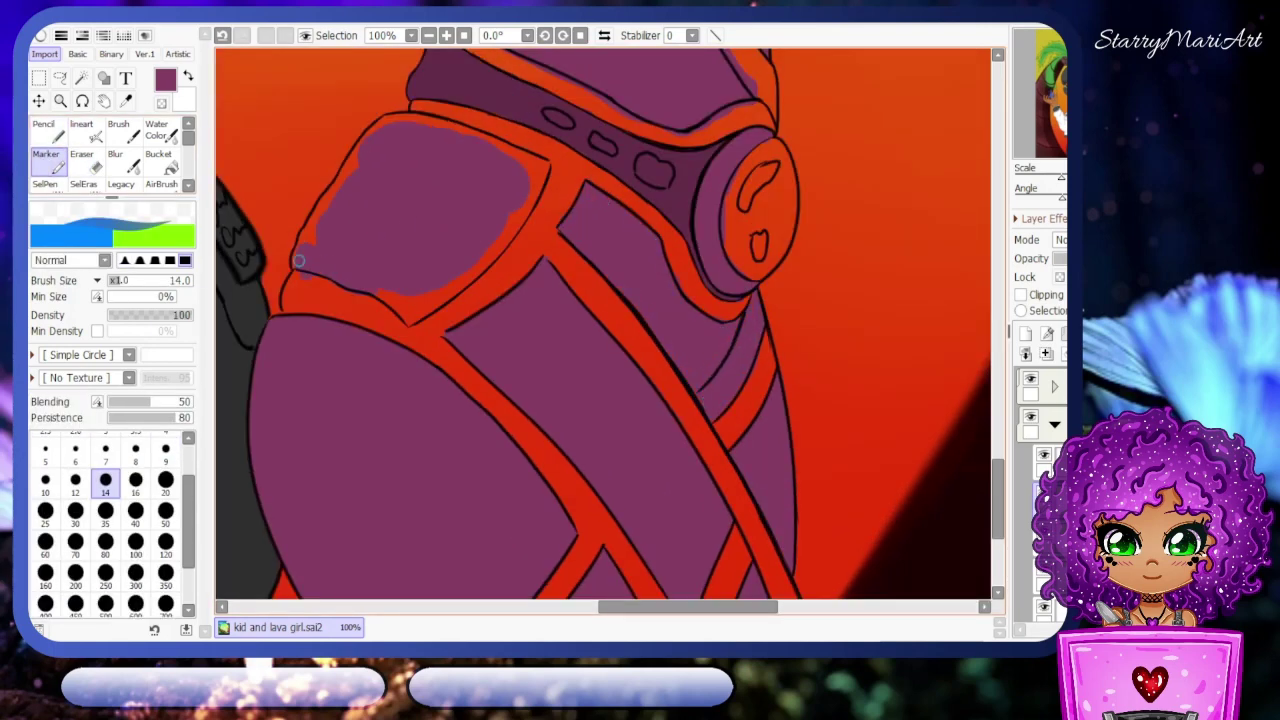
scroll(499, 238, "down", 5)
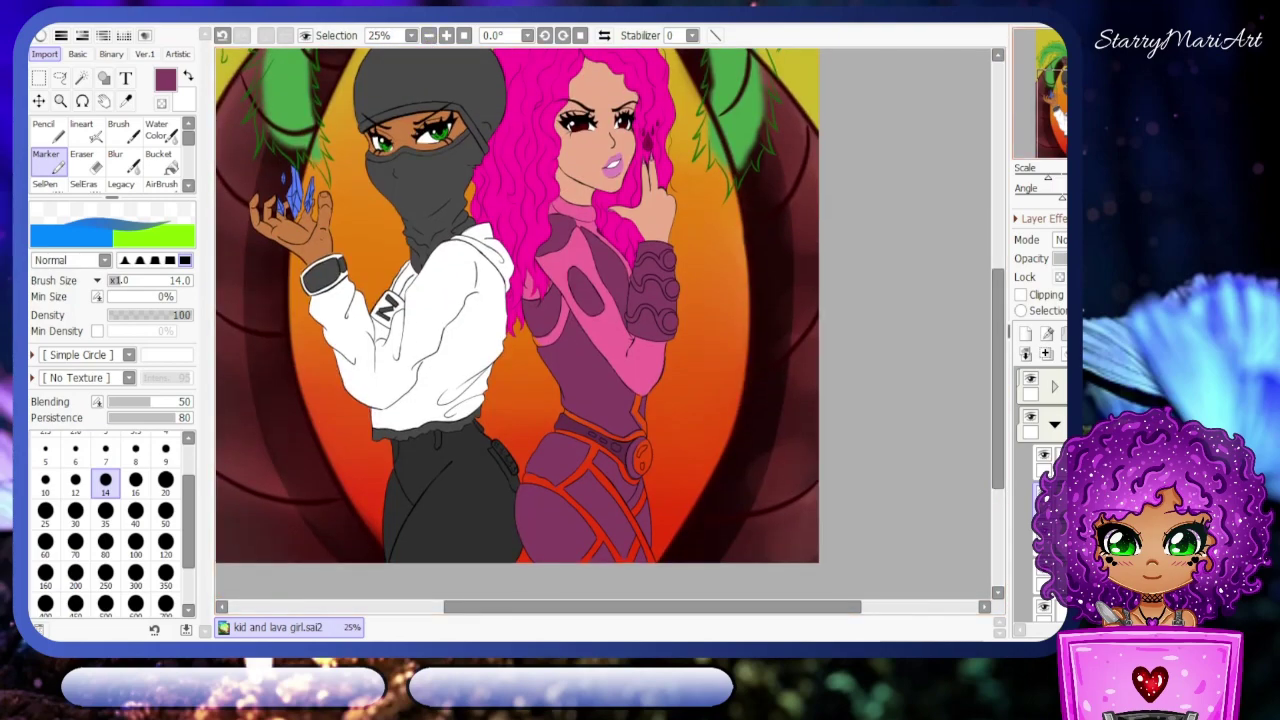
- Choose a golden orange and fill the three round buttons on the woman's forearm cuff with the Marker
left_click(40, 35)
left_click(118, 84)
scroll(660, 300, "up", 4)
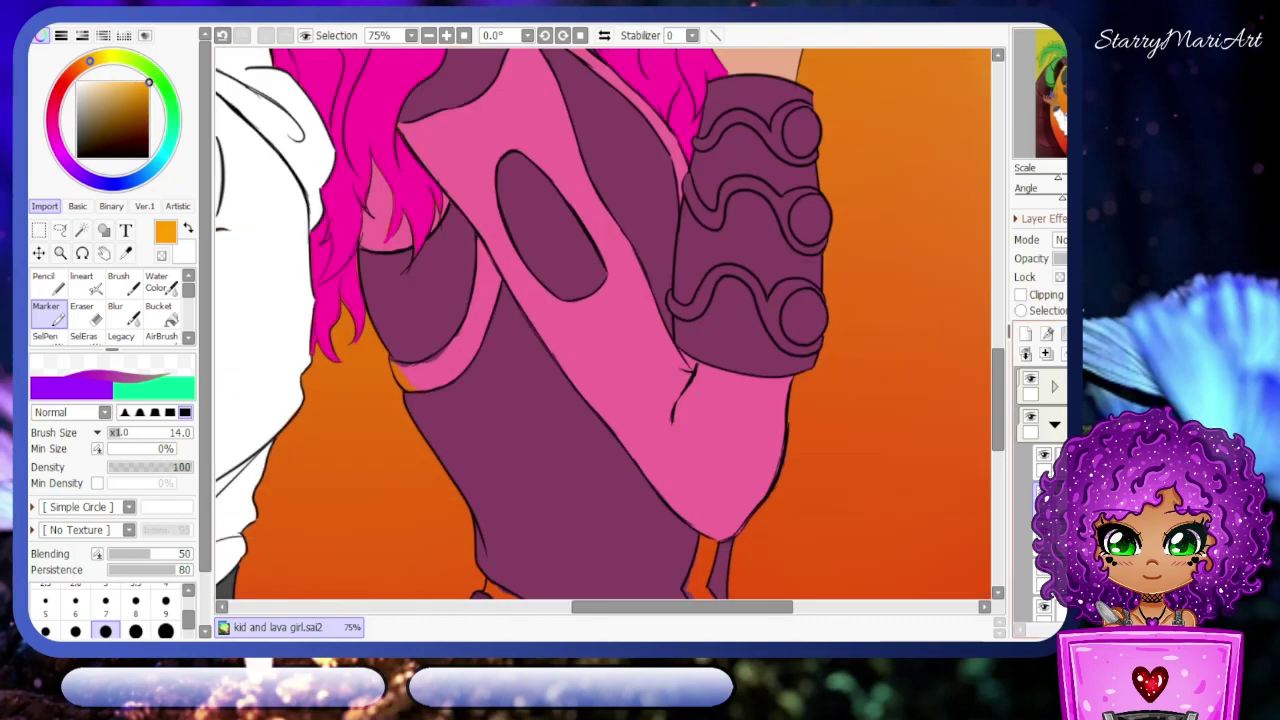
left_click_drag(700, 320, 731, 293)
scroll(691, 320, "up", 3)
left_click_drag(710, 425, 723, 396)
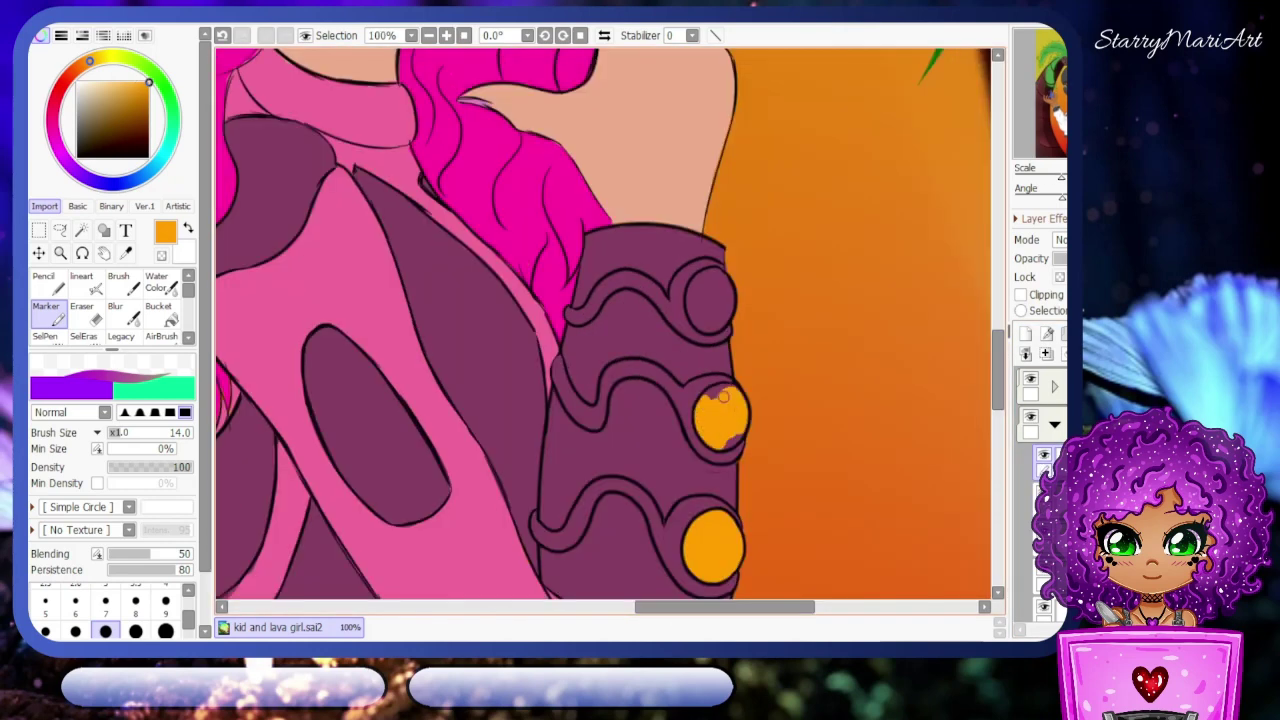
left_click_drag(703, 282, 712, 305)
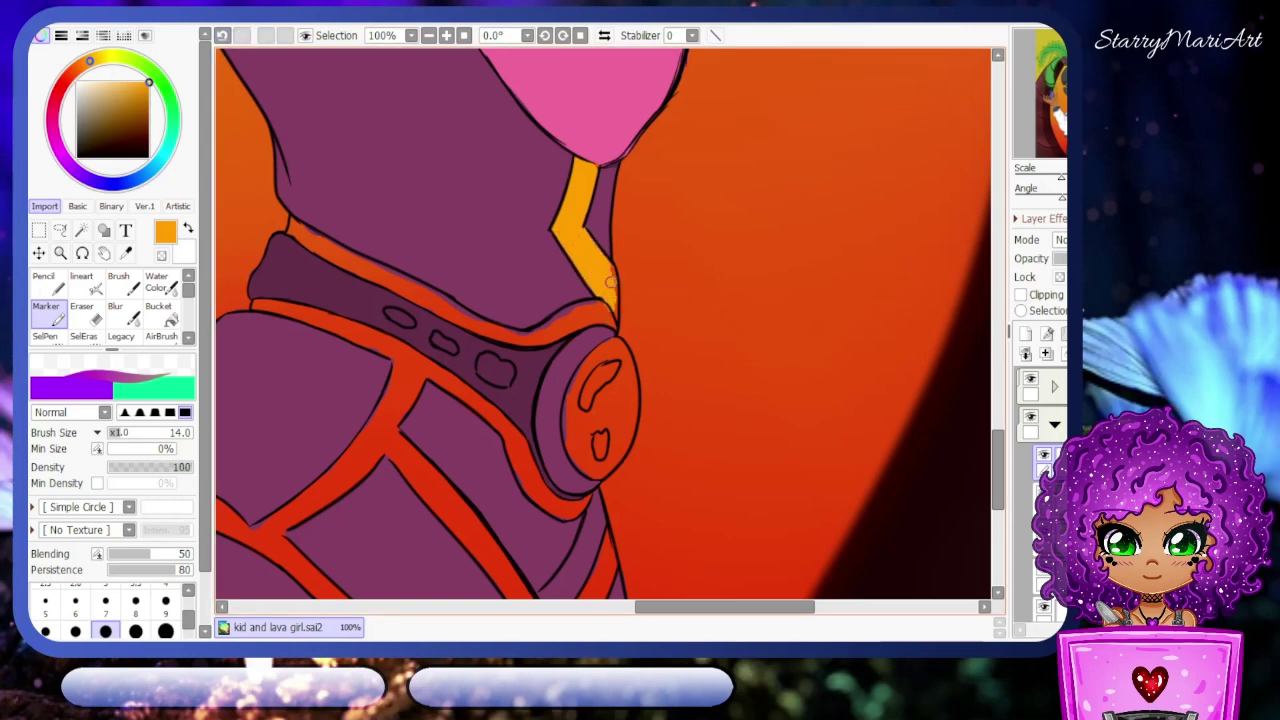
- Colour the narrow trim under the elbow and the belt's upper border golden orange, rotating the canvas to 45° for the border
mouse_move(603, 288)
left_mouse_down()
mouse_move(612, 318)
mouse_move(522, 340)
left_mouse_up()
key("End")
key("End")
key("End")
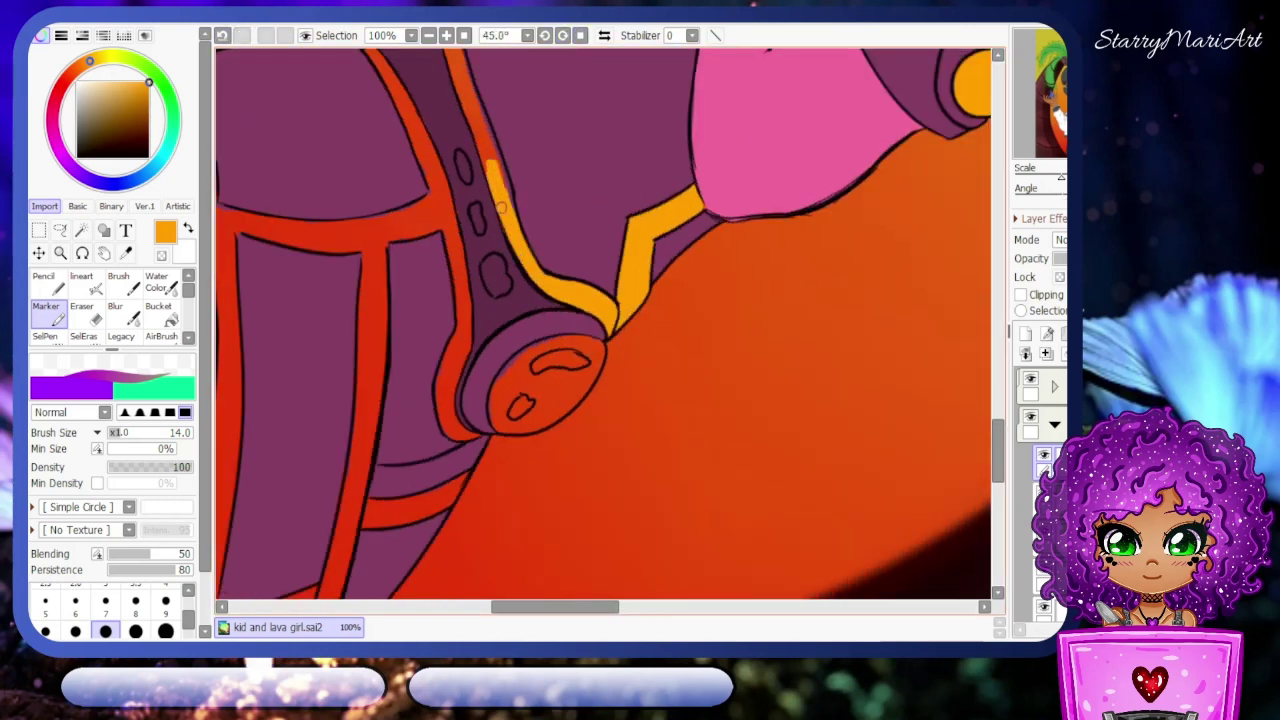
left_click_drag(368, 238, 437, 372)
key("Home")
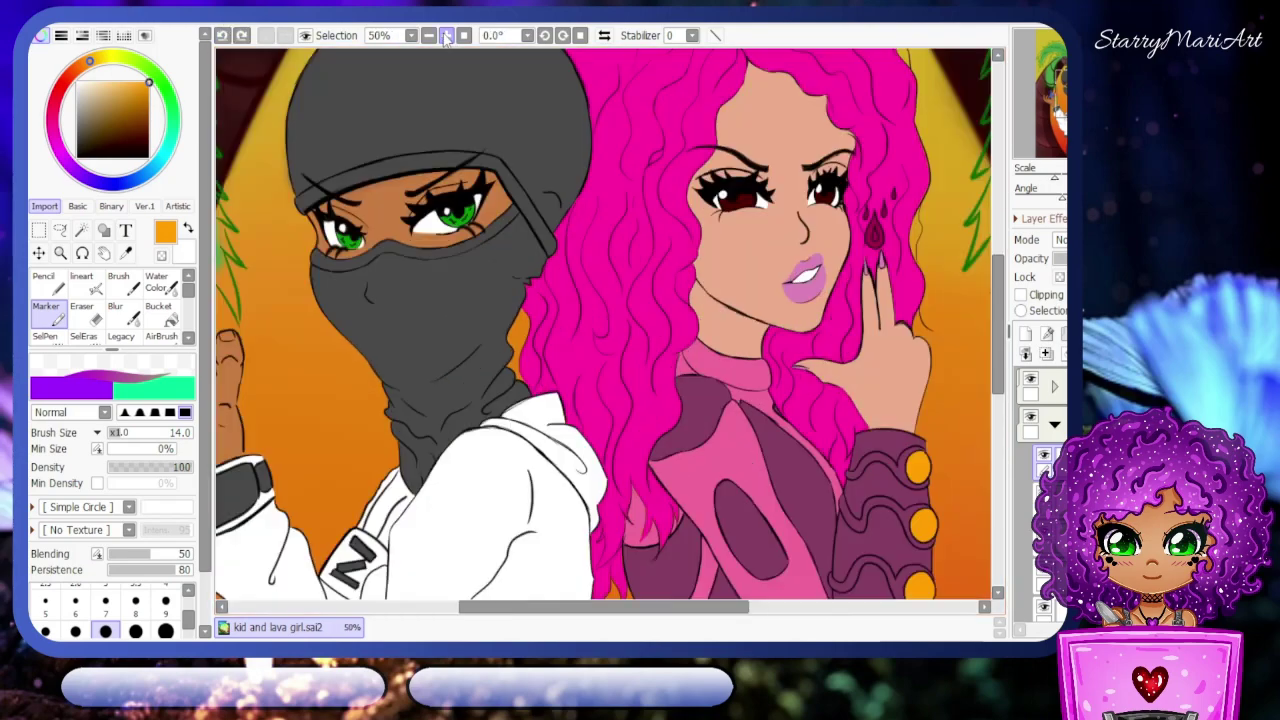
- Colour the belt's small shapes and part of its lower border golden orange, touching up the belt edge with sampled dark plum
scroll(658, 316, "up", 3)
left_click_drag(658, 316, 722, 350)
left_click(600, 300, "alt")
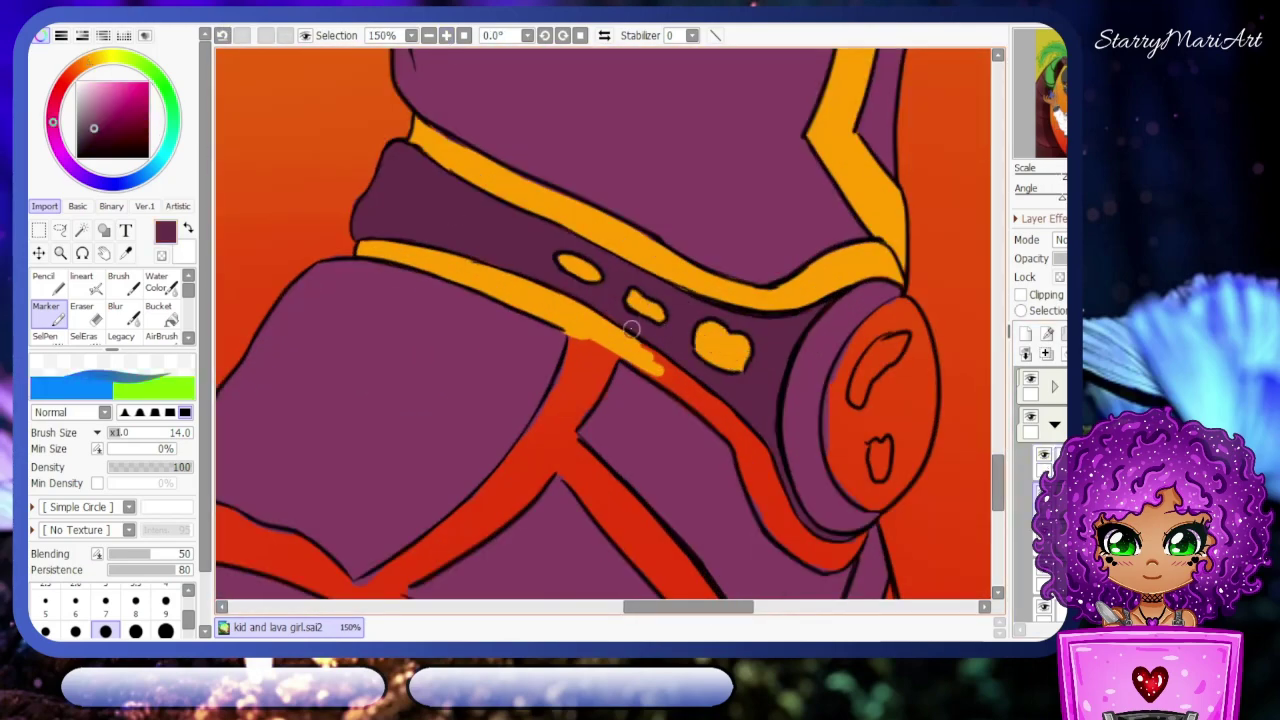
left_click_drag(615, 322, 640, 338)
left_click(640, 280, "alt")
- Fill the rest of the belt's lower border, the buckle face and the upper hip bands with golden orange
mouse_move(700, 405)
left_mouse_down()
mouse_move(641, 346)
mouse_move(810, 555)
mouse_move(848, 568)
mouse_move(617, 540)
mouse_move(650, 470)
mouse_move(700, 420)
mouse_move(705, 315)
mouse_move(676, 492)
mouse_move(960, 367)
mouse_move(960, 300)
left_mouse_up()
mouse_move(680, 130)
left_mouse_down()
mouse_move(560, 300)
mouse_move(440, 375)
left_mouse_up()
mouse_move(648, 222)
left_mouse_down()
mouse_move(690, 300)
mouse_move(785, 373)
mouse_move(880, 585)
mouse_move(905, 598)
left_mouse_up()
left_click_drag(672, 313, 672, 243)
key("e")
left_click_drag(728, 613, 767, 613)
key("e")
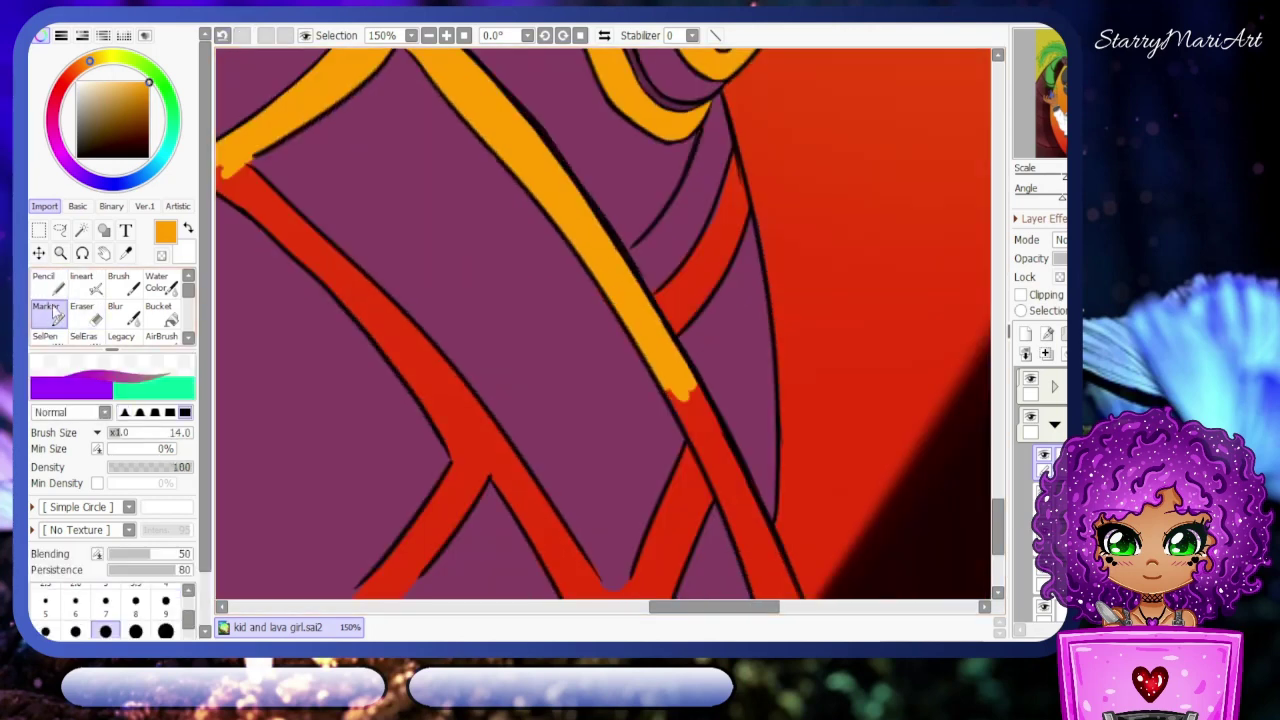
- Fill the long diagonal thigh band and its crossing side bands golden orange down to the canvas edge
left_click_drag(668, 380, 790, 598)
left_click_drag(732, 212, 693, 262)
scroll(677, 270, "down", 5)
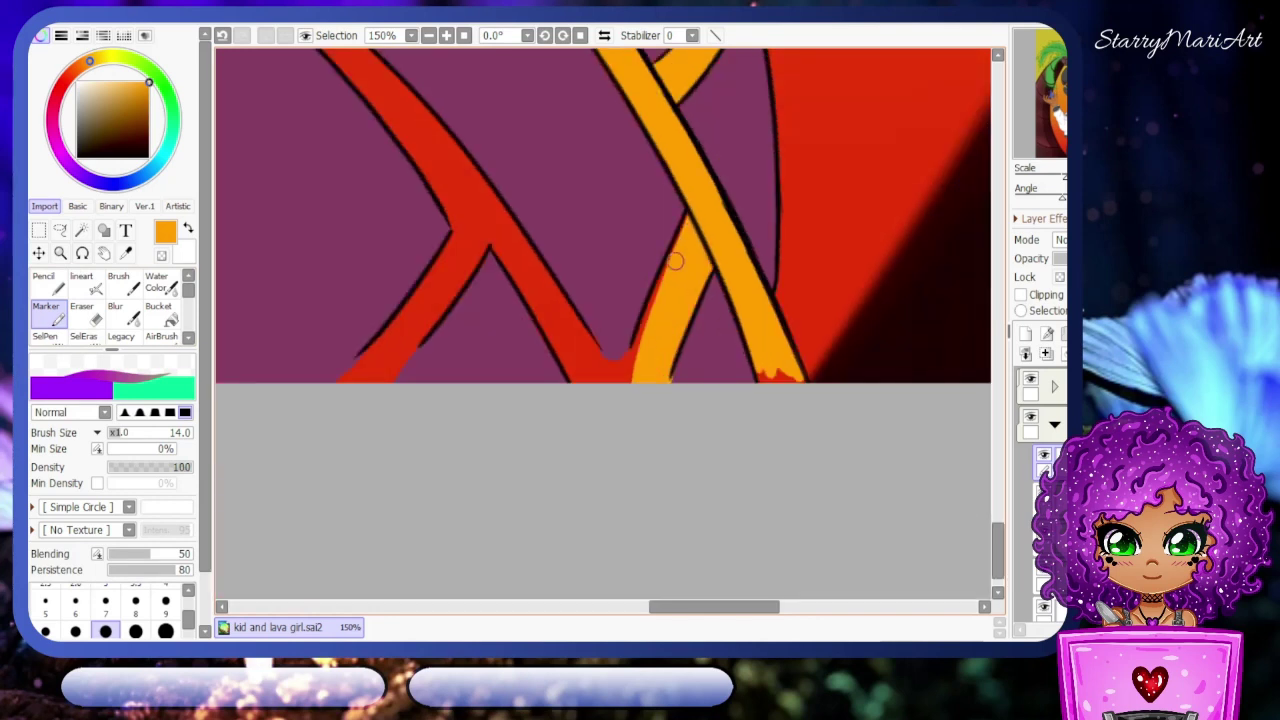
mouse_move(603, 357)
left_mouse_down()
mouse_move(549, 286)
mouse_move(548, 333)
mouse_move(623, 370)
left_mouse_up()
- Fill the remaining red bands around the large thigh panel and below the hip with golden orange
left_click_drag(734, 606, 691, 606)
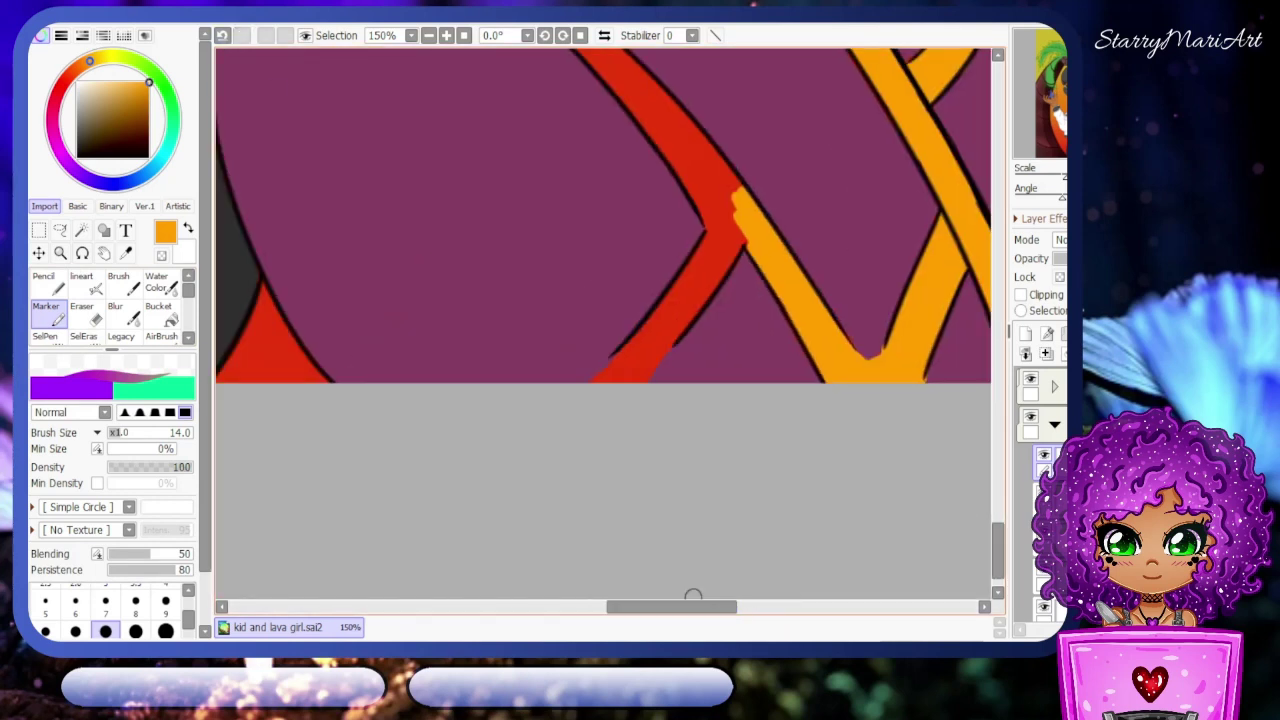
left_click_drag(690, 300, 603, 371)
mouse_move(735, 205)
left_mouse_down()
mouse_move(652, 320)
mouse_move(686, 177)
mouse_move(625, 75)
left_mouse_up()
scroll(600, 200, "up", 4)
mouse_move(563, 280)
left_mouse_down()
mouse_move(449, 210)
mouse_move(428, 181)
mouse_move(346, 174)
mouse_move(315, 130)
mouse_move(288, 160)
left_mouse_up()
key("ctrl+minus")
key("ctrl+minus")
key("ctrl+minus")
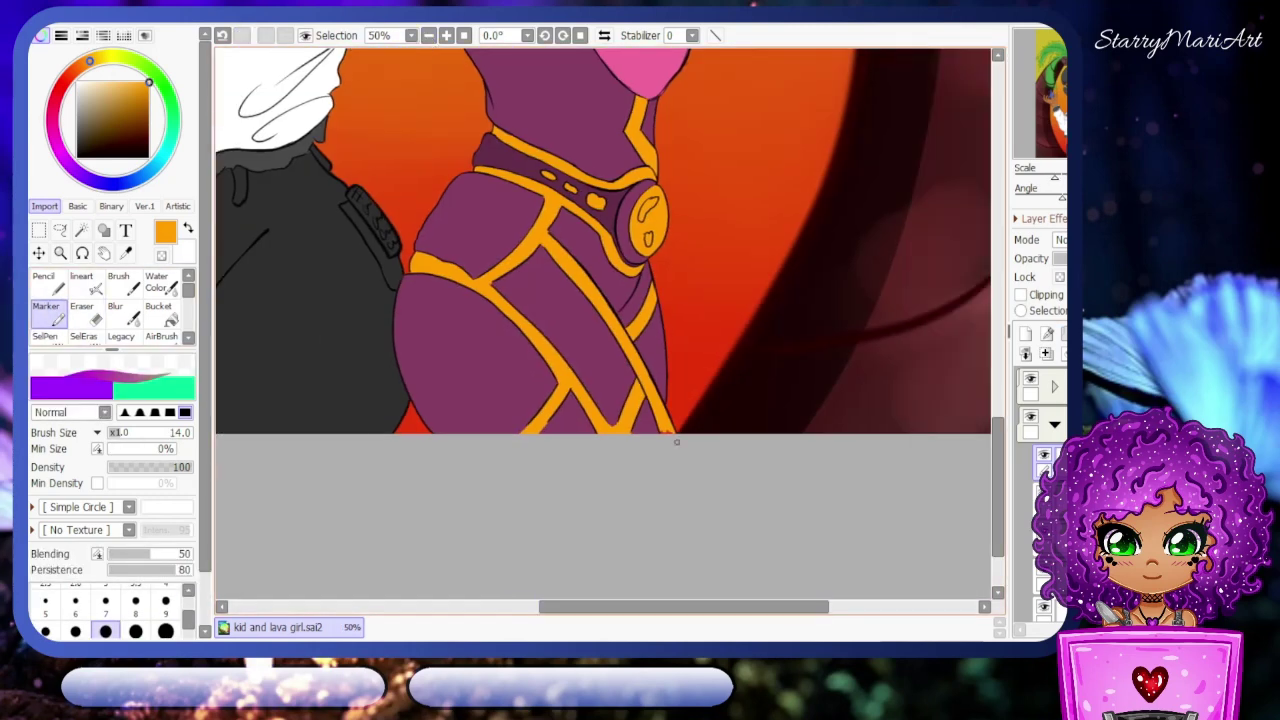
- Fill the leftover gaps in the pink sleeve hem, upper arm and collar with suit pink, using the Marker at size 20
left_click(460, 300, "alt")
scroll(110, 500, "down", 3)
left_click(165, 541)
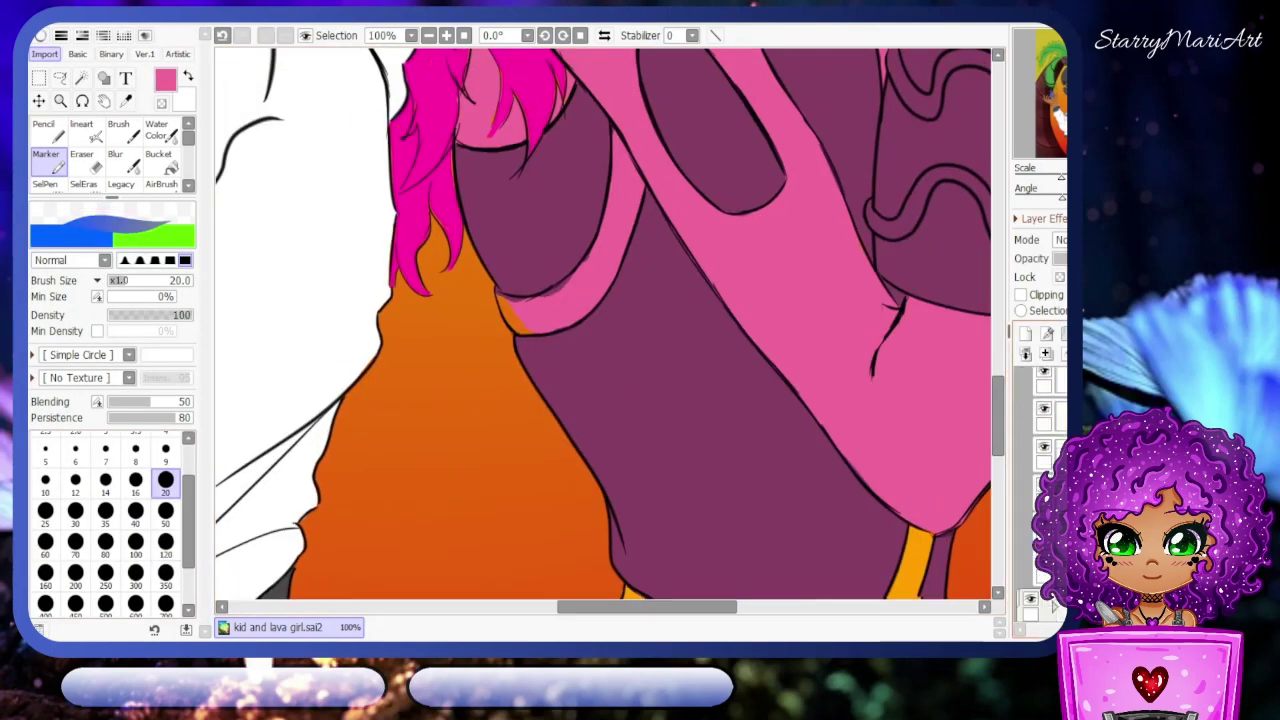
key("e")
left_click_drag(997, 445, 997, 405)
key("e")
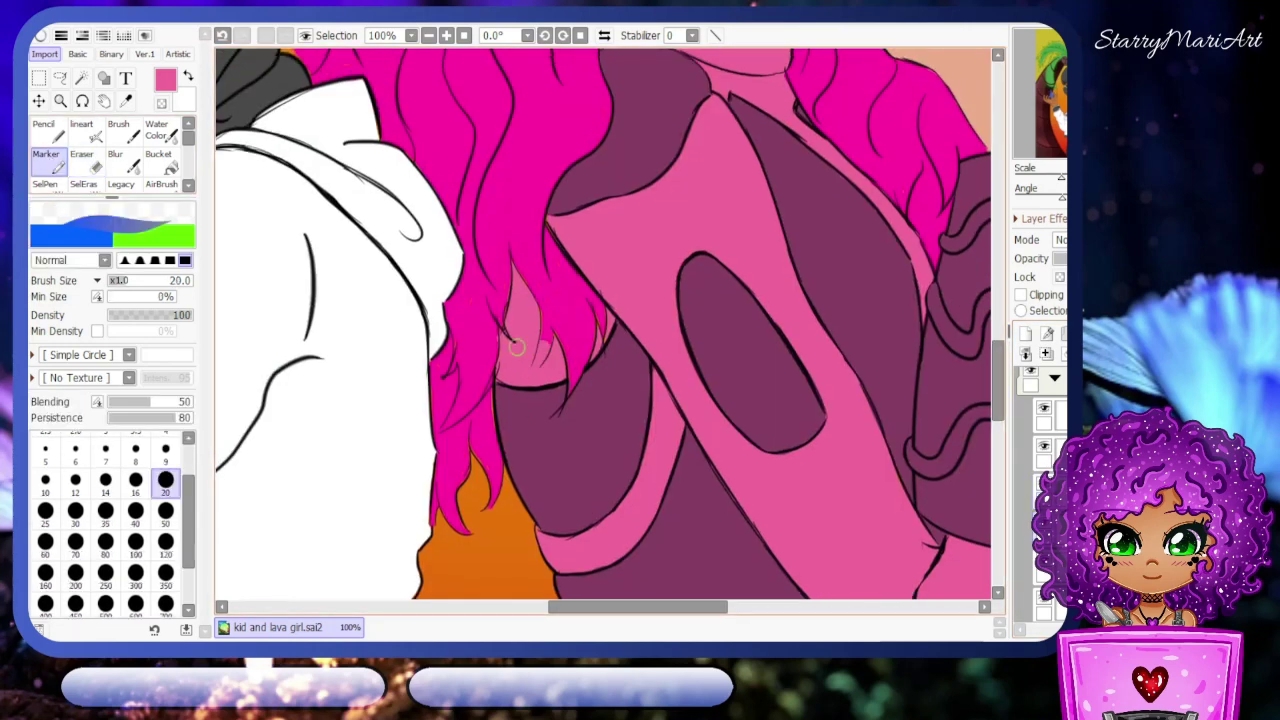
scroll(851, 563, "up", 5)
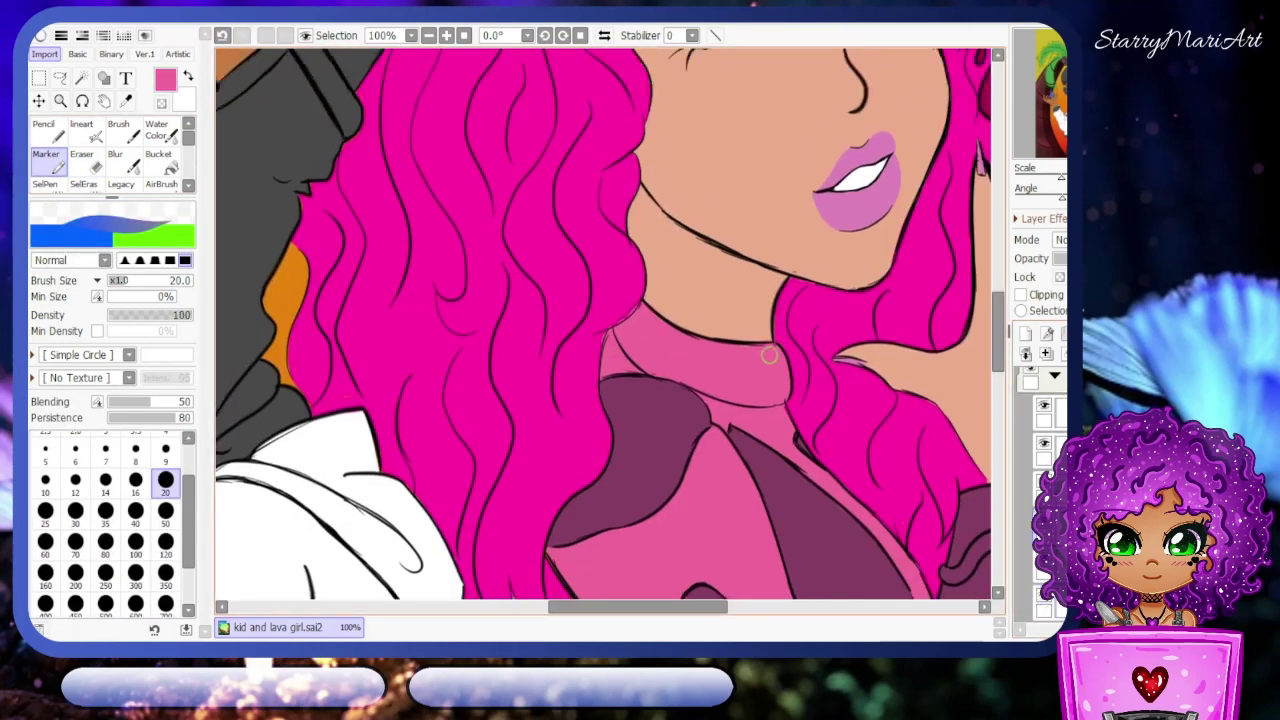
scroll(851, 563, "down", 5)
left_click(446, 35)
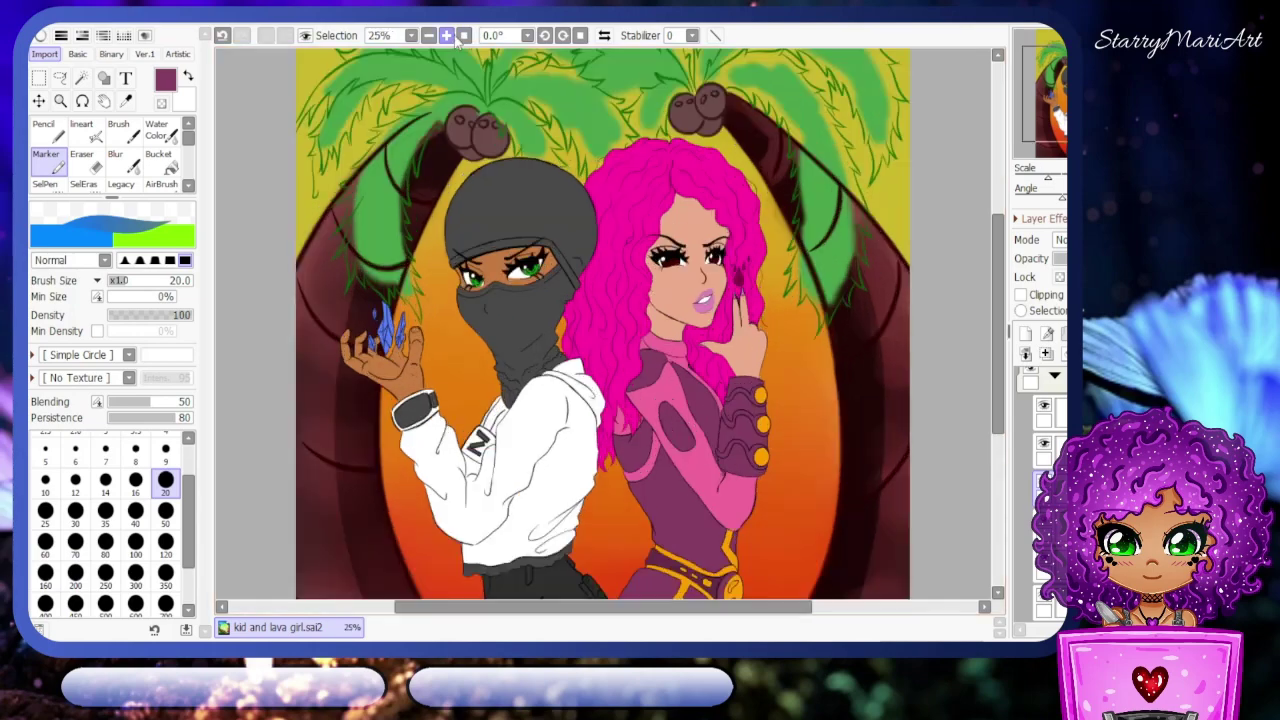
- Shade the masked figure's raised hand with brown, using the AirBrush at size 120 on the clipped layer
left_click(446, 35)
scroll(1000, 340, "down", 5)
scroll(1000, 340, "up", 8)
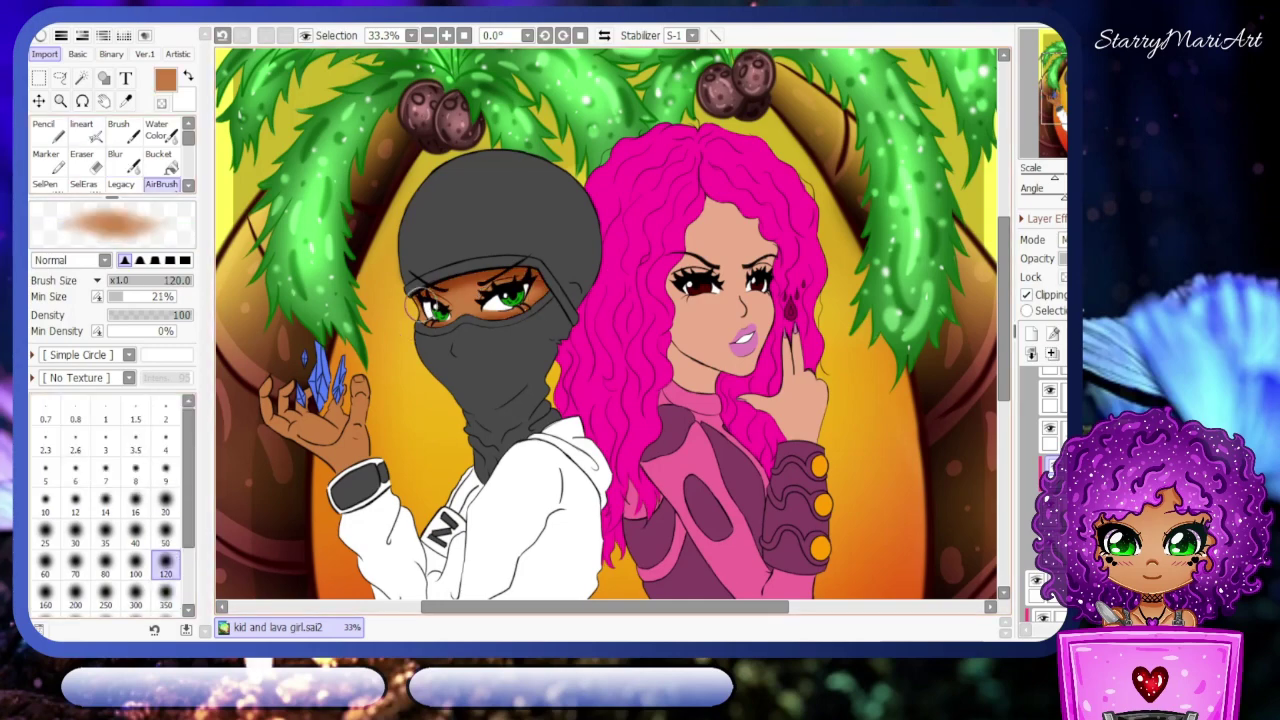
left_click_drag(265, 440, 274, 385)
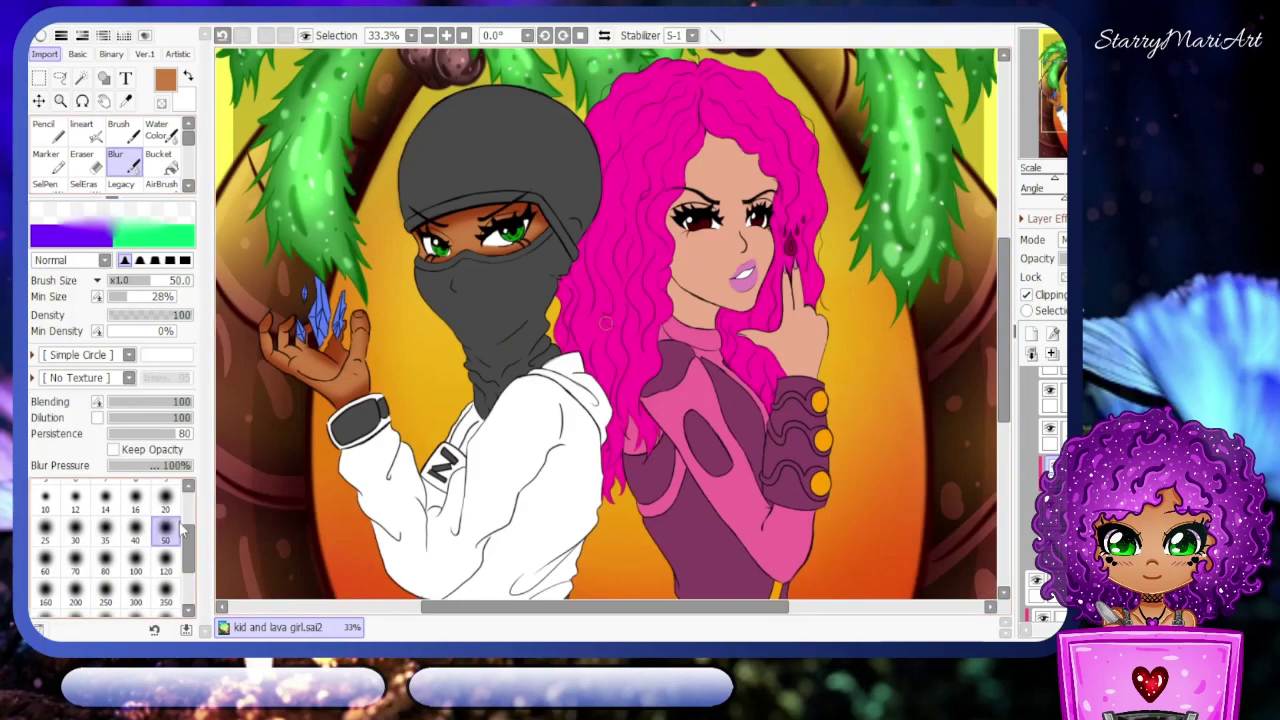
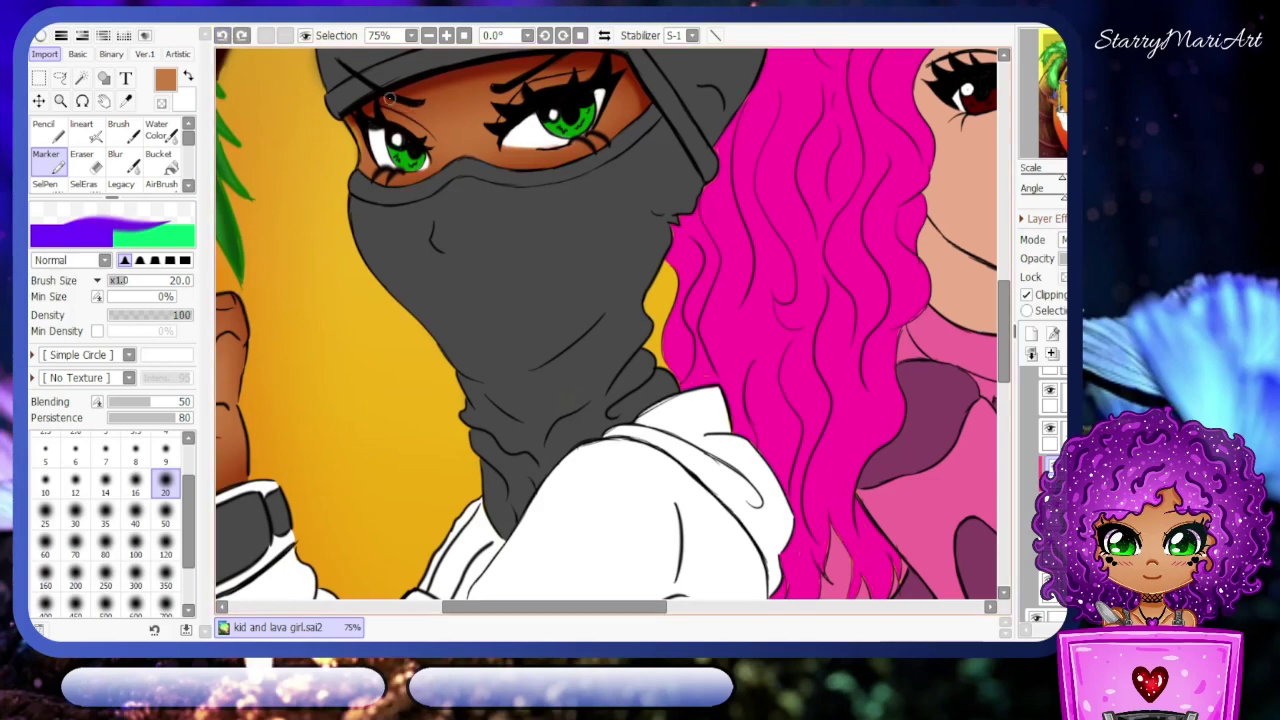
- Paint soft shading and small highlights on the skin around the masked character's eyes with the lineart brush
scroll(389, 97, "up", 2)
left_click(81, 130)
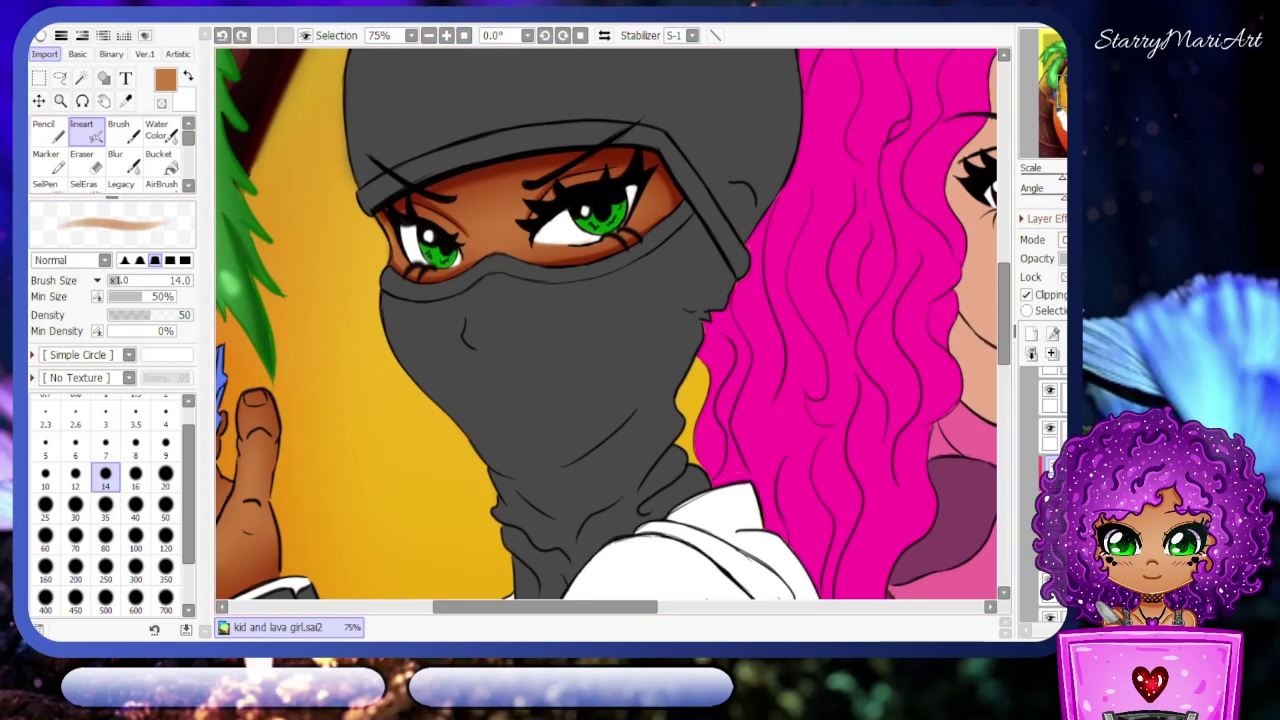
scroll(456, 204, "up", 1)
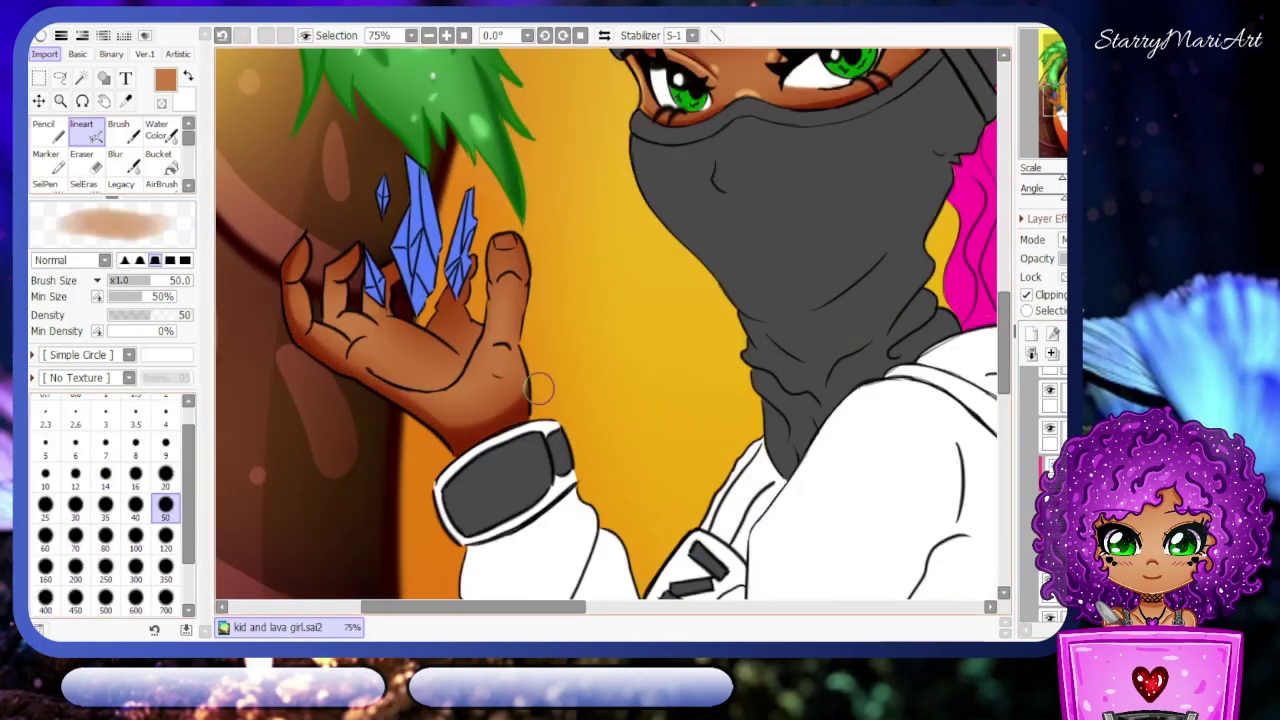
- Paint brown shadows on the raised hand's fingers, thumb and palm with the lineart brush at size 20, and blend them with Blur
left_click(165, 473)
left_click_drag(470, 335, 527, 256)
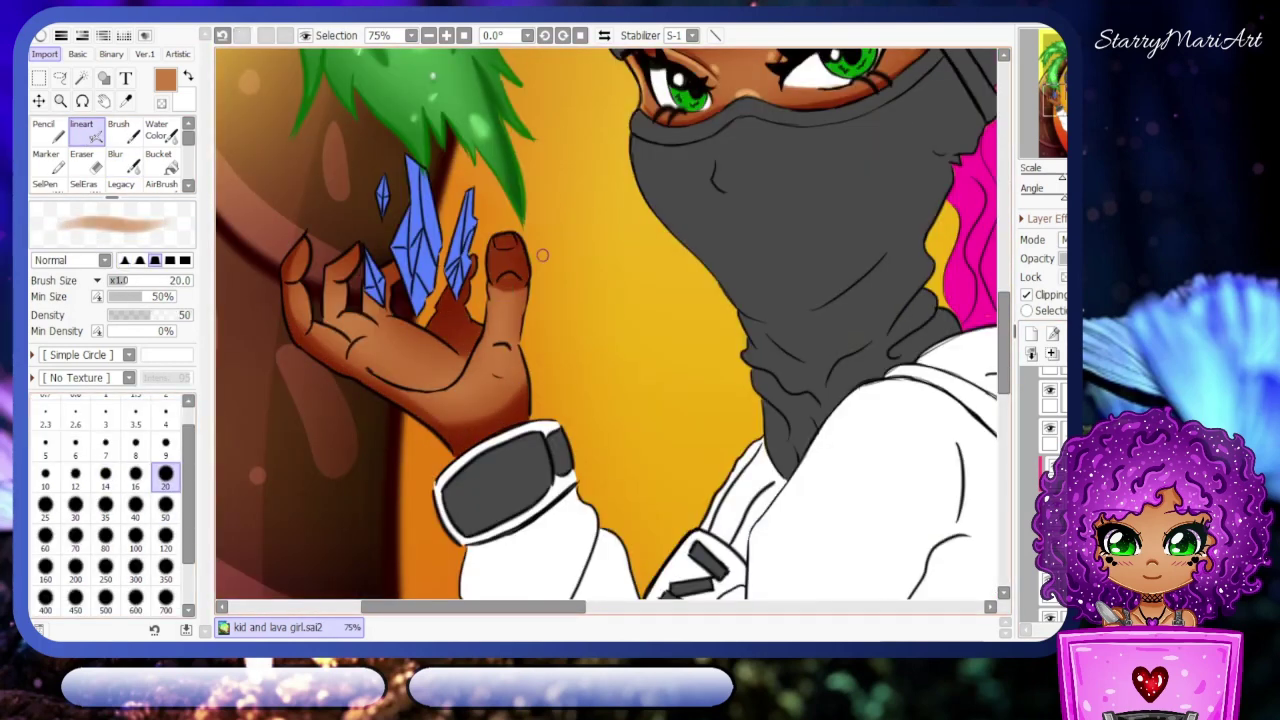
key("ctrl+z")
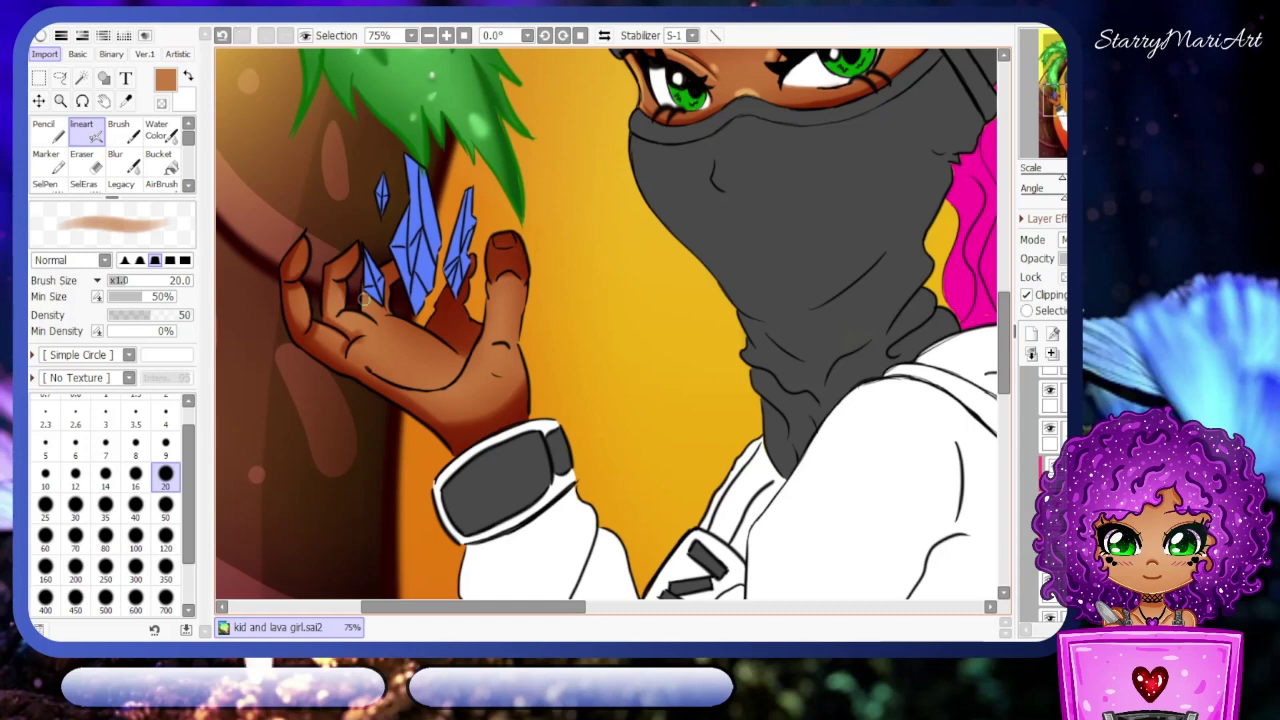
key("e")
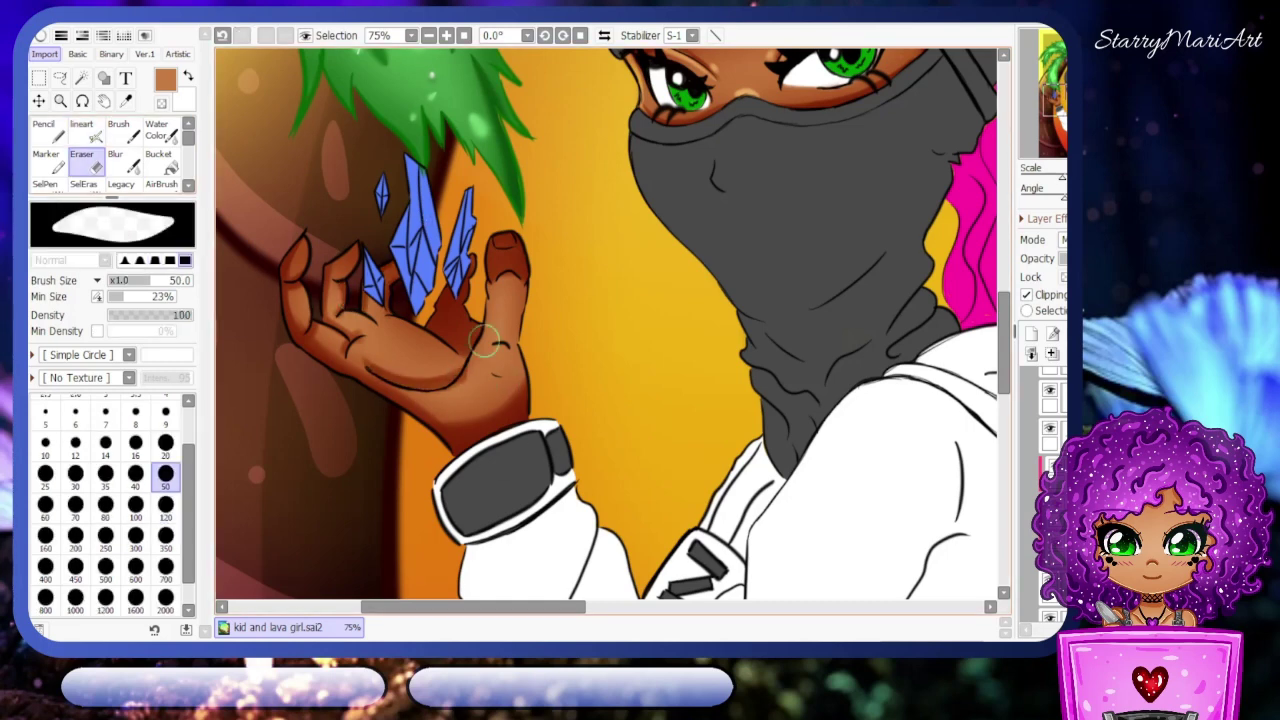
key("r")
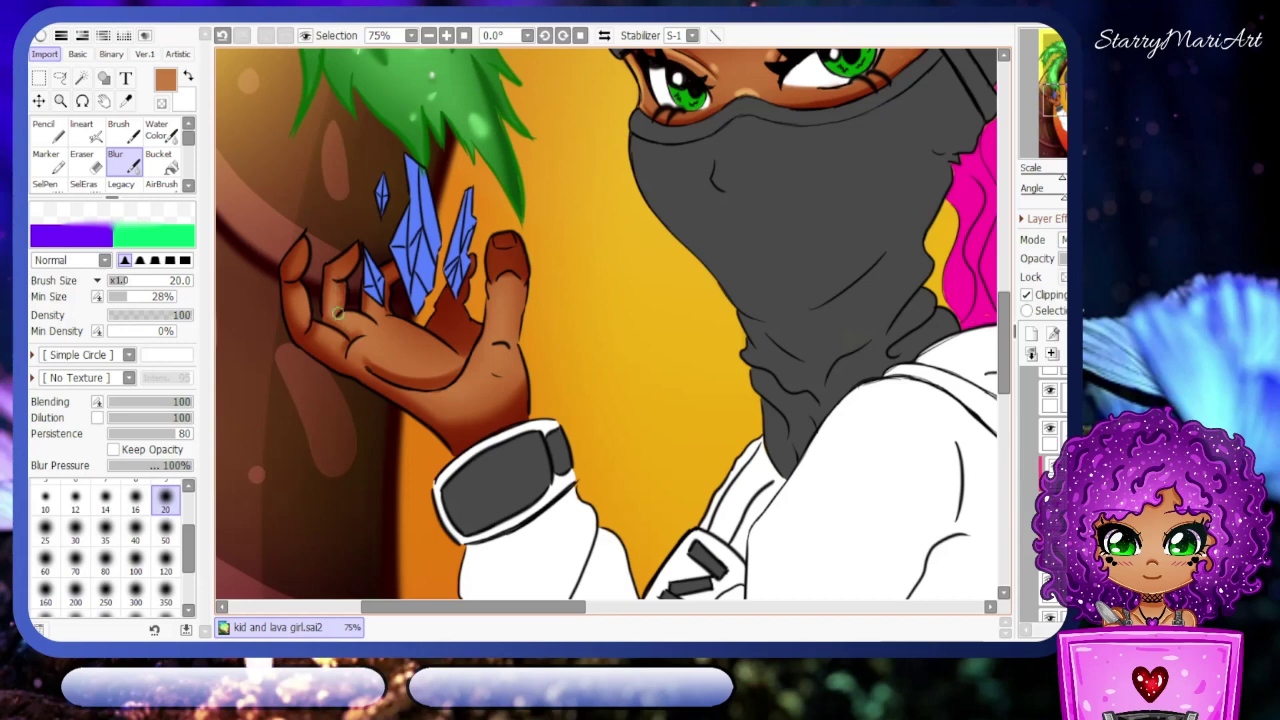
key("bracketright")
key("bracketright")
key("bracketright")
- Add light skin highlights to the raised hand's palm, fingers and thumb at sizes 20 and 14, and soften the shading with Blur at 80
scroll(400, 270, "left", 2)
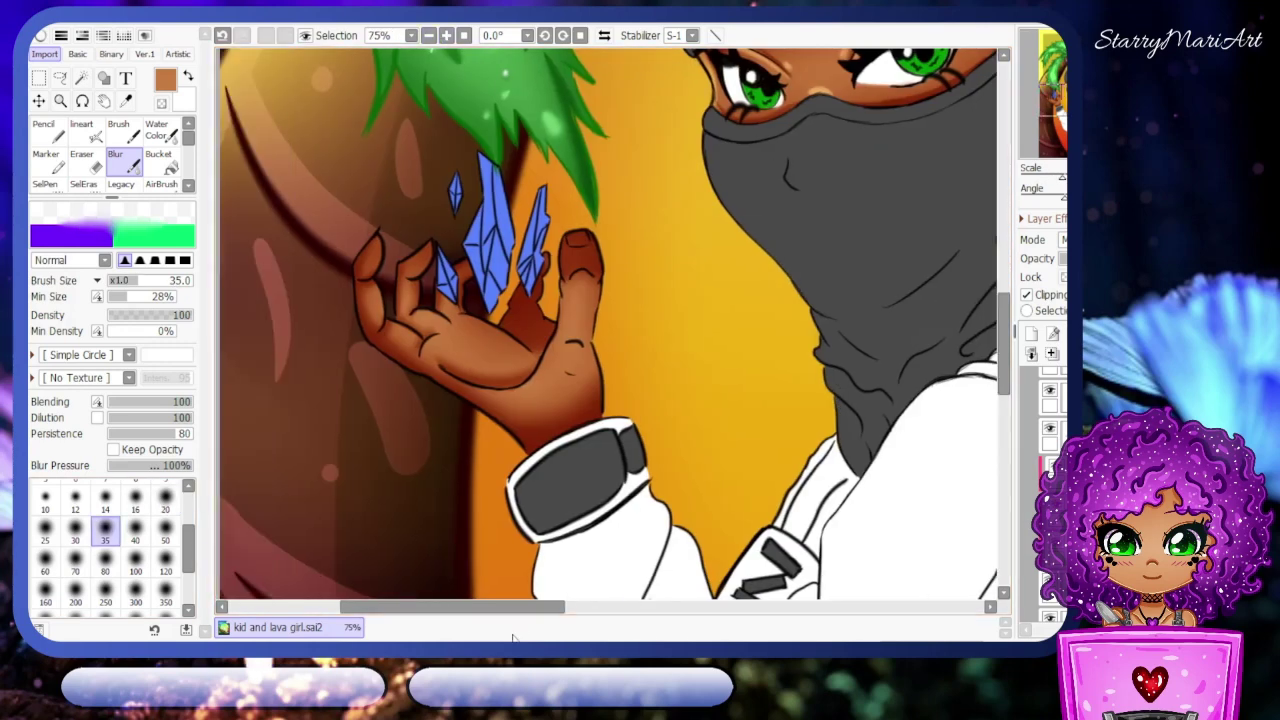
key("n")
left_click_drag(450, 370, 520, 318)
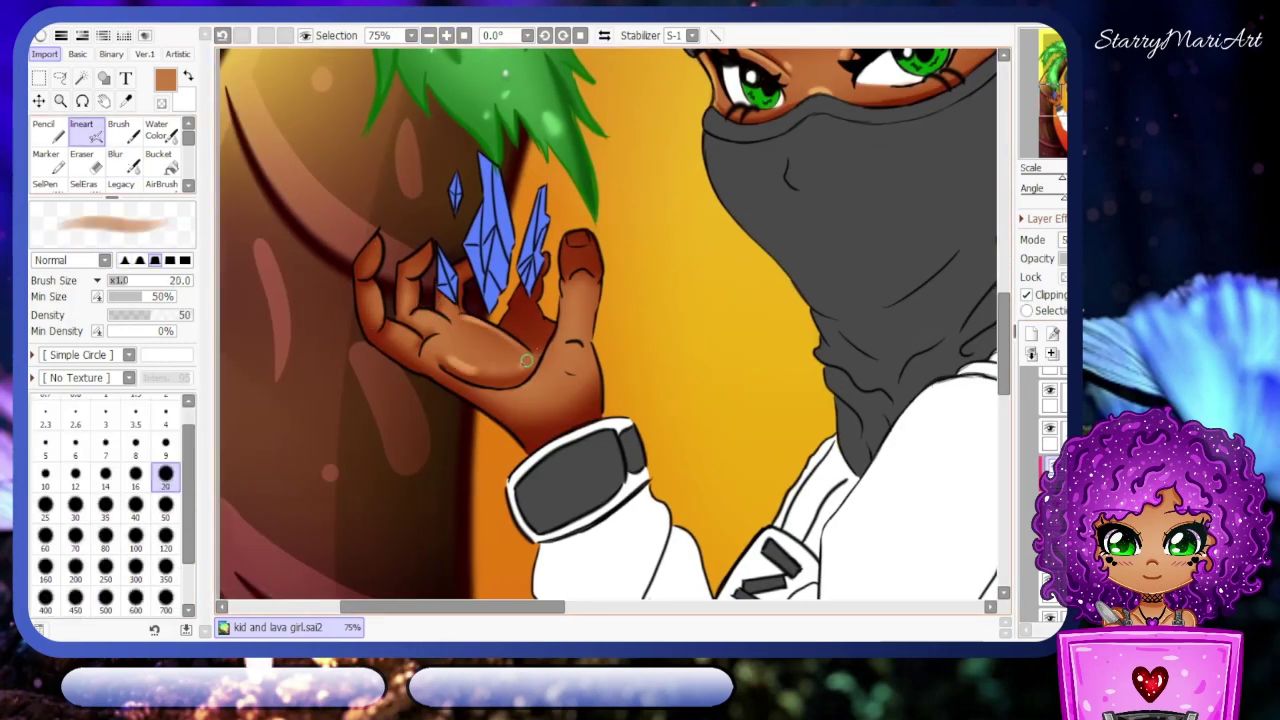
key("bracketleft")
key("bracketleft")
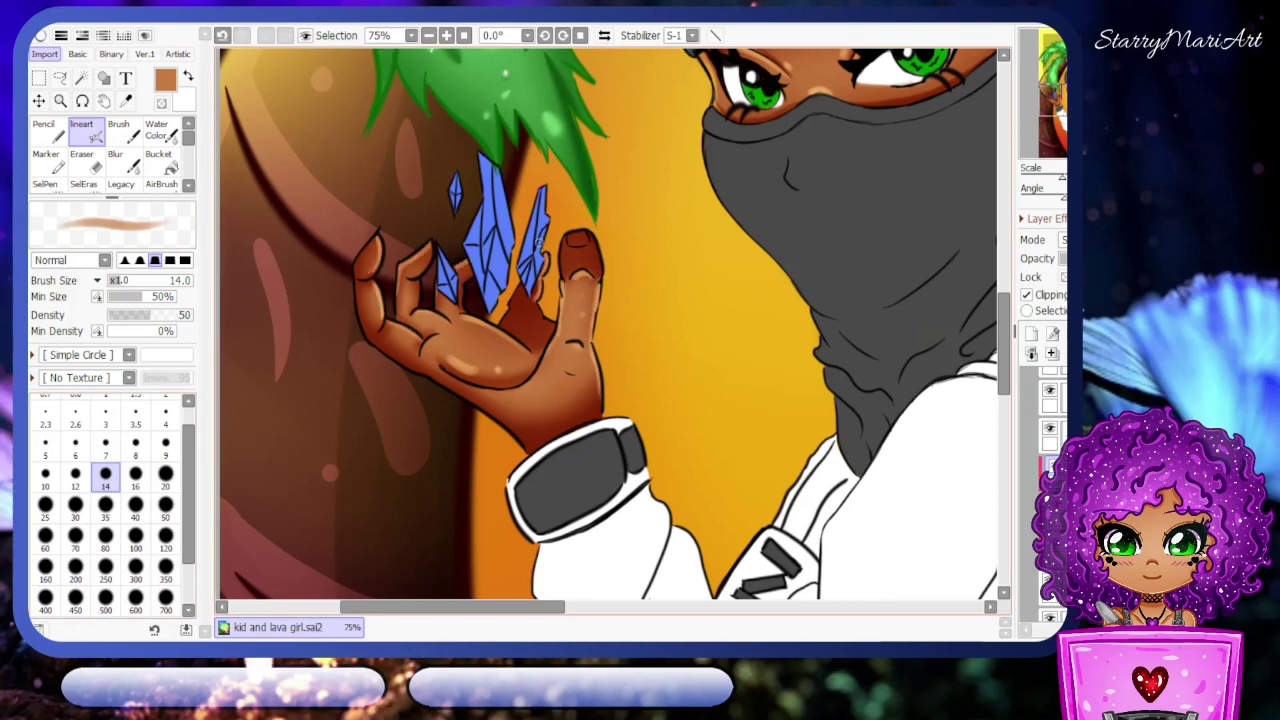
left_click(428, 35)
key("bracketright")
key("bracketright")
key("bracketright")
scroll(562, 335, "up", 2)
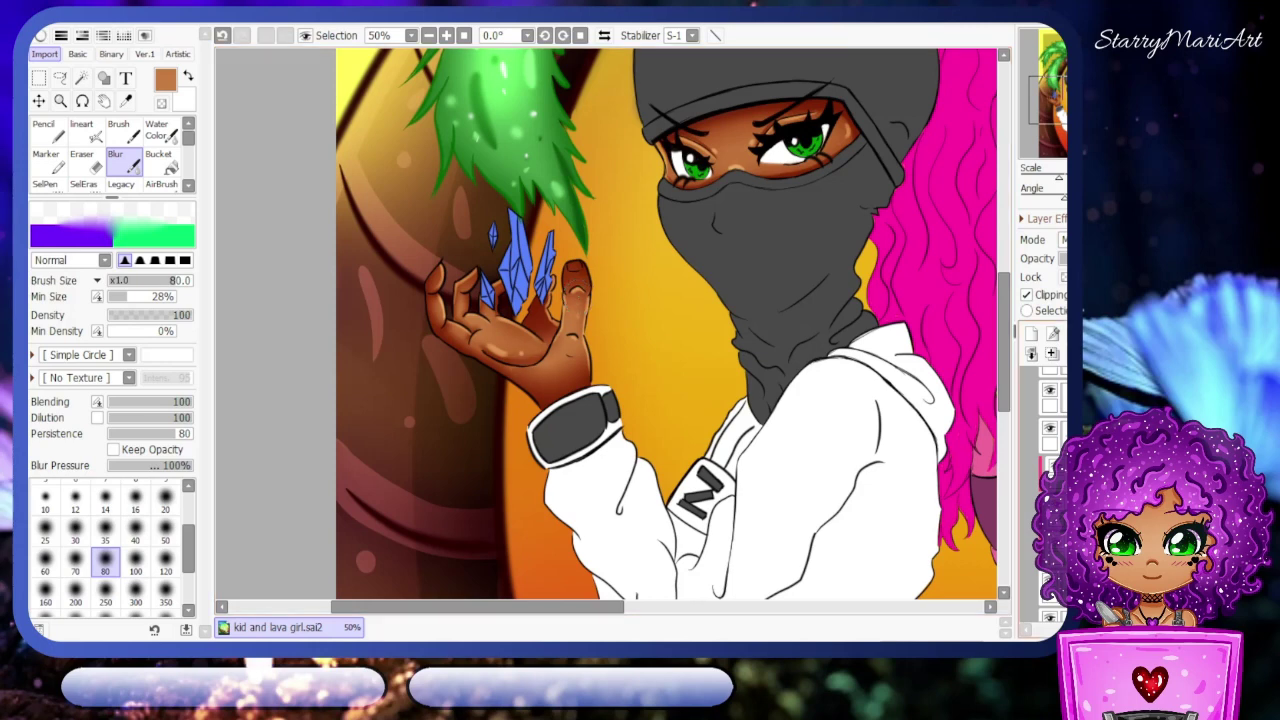
- Paint dark blue facets and pale highlights on the ice crystals above the hand with the Pencil at size 20
left_click(428, 35)
left_click(446, 35)
left_click(446, 35)
left_click(43, 130)
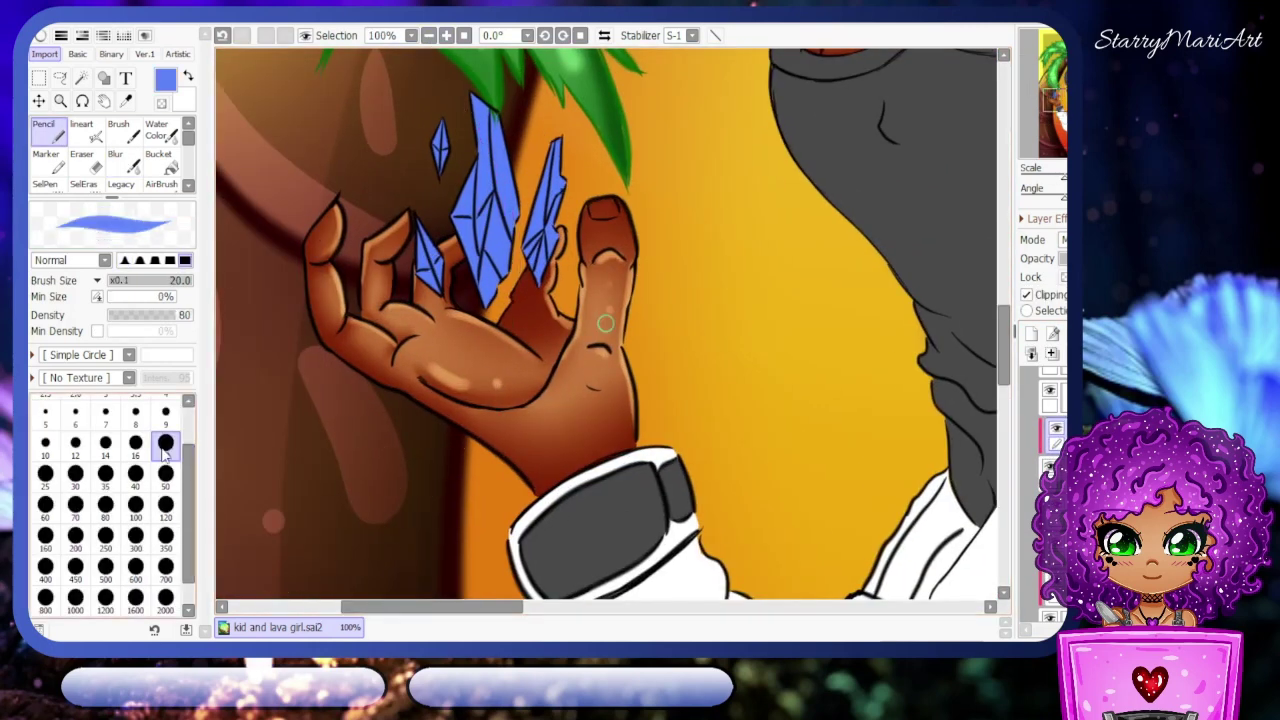
left_click_drag(440, 258, 430, 282)
left_click_drag(470, 170, 485, 282)
mouse_move(500, 100)
left_mouse_down()
mouse_move(510, 240)
mouse_move(430, 226)
mouse_move(531, 198)
mouse_move(502, 180)
left_mouse_up()
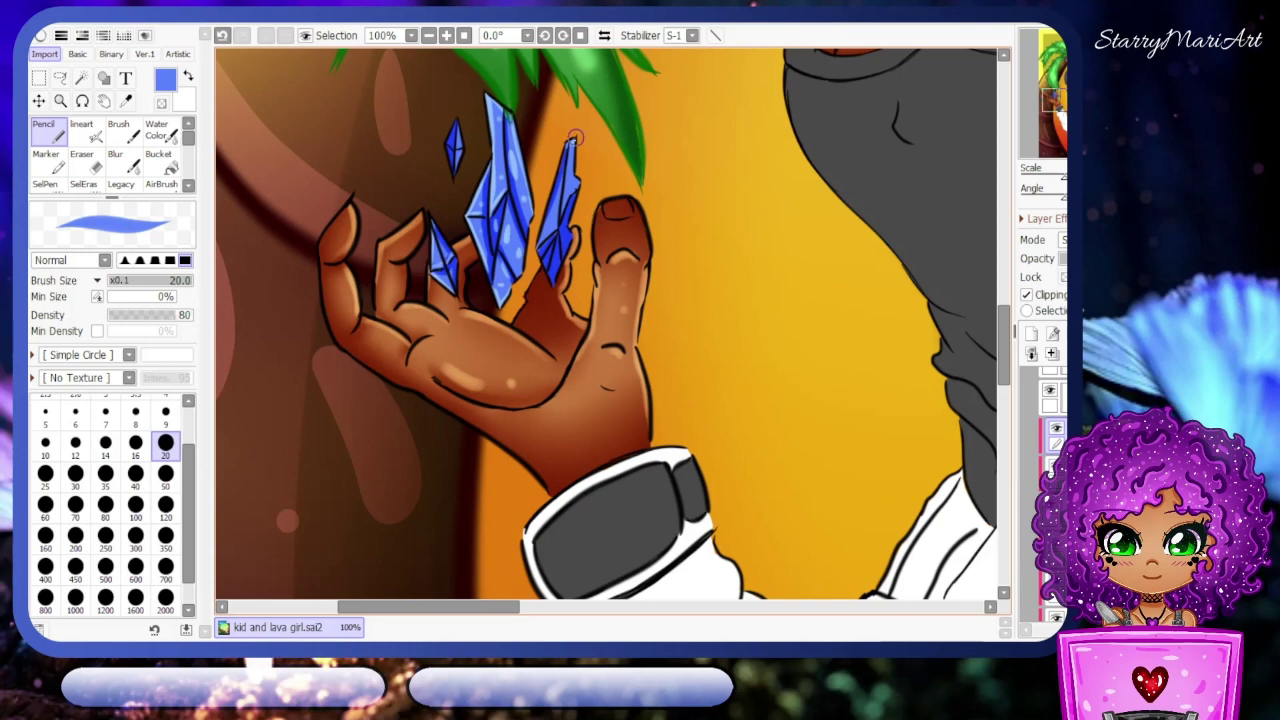
left_click_drag(537, 248, 558, 205)
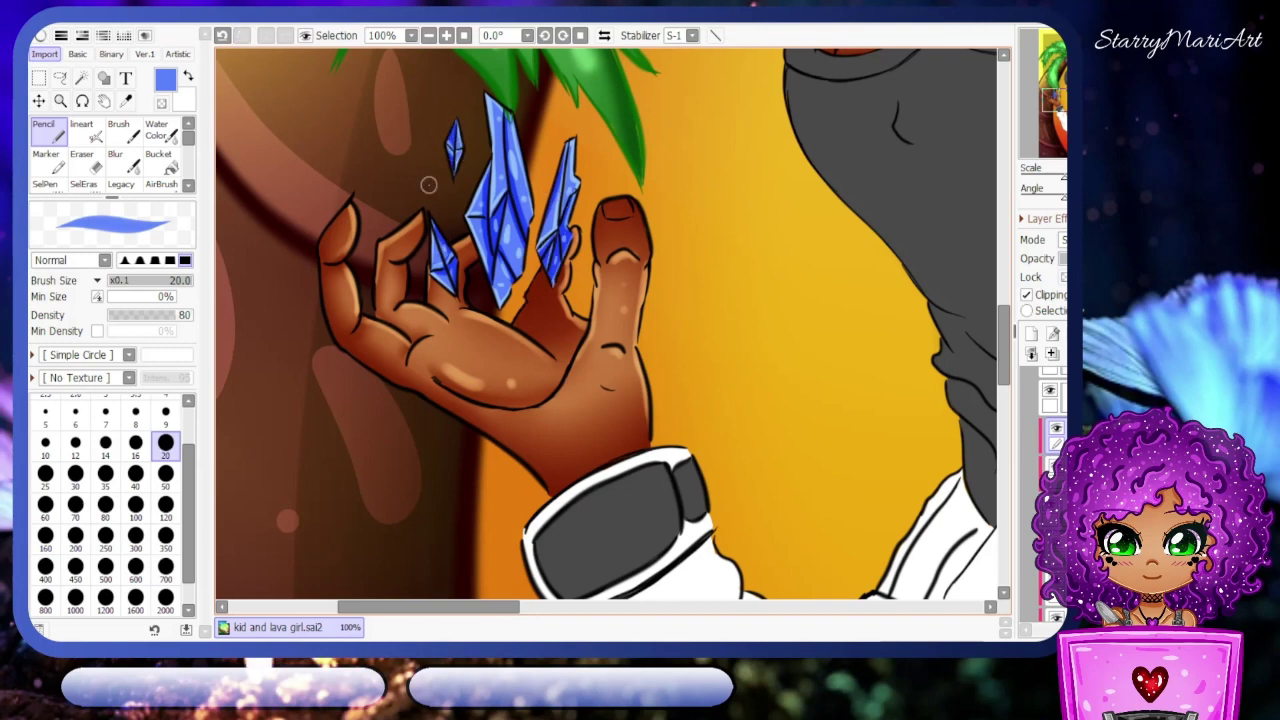
- Paint a pale blue glow over and around the ice crystals with the lineart brush at size 50
scroll(428, 184, "up", 2)
left_click(81, 130)
mouse_move(500, 250)
left_mouse_down()
mouse_move(550, 320)
mouse_move(550, 262)
left_mouse_up()
left_click(428, 35)
left_click_drag(560, 355, 530, 252)
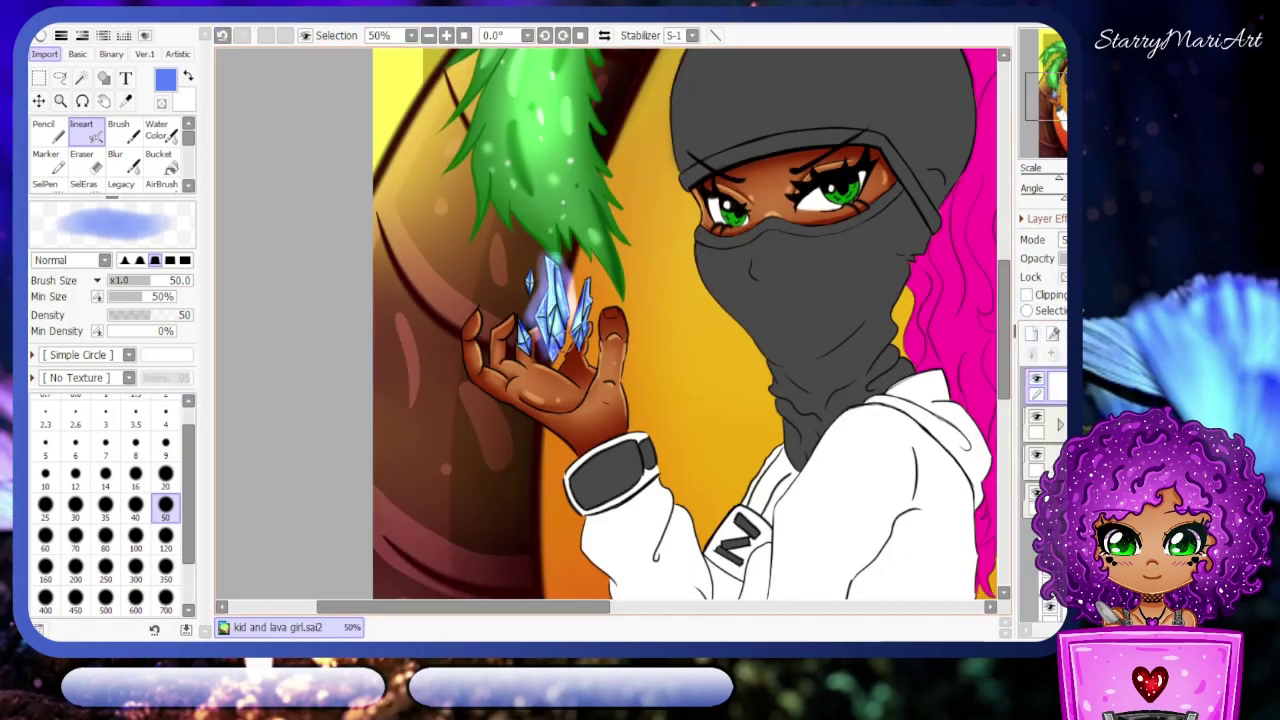
left_click_drag(528, 330, 540, 260)
left_click_drag(590, 360, 585, 275)
- Blend the glow around the ice crystals into the background with the Blur brush at size 80
left_click(115, 160)
mouse_move(520, 350)
left_mouse_down()
mouse_move(585, 290)
mouse_move(555, 345)
mouse_move(575, 280)
left_mouse_up()
mouse_move(490, 260)
left_mouse_down()
mouse_move(530, 355)
mouse_move(600, 280)
left_mouse_up()
scroll(600, 320, "down", 2)
scroll(600, 320, "up", 2)
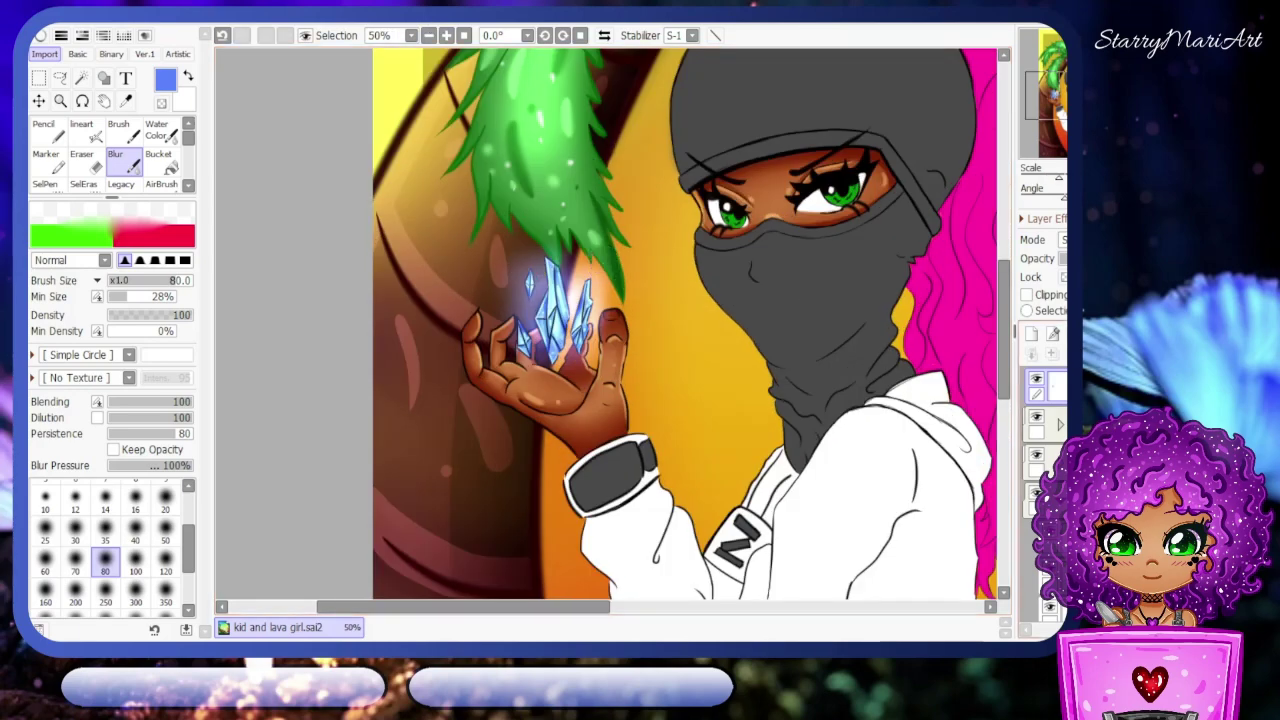
- Tint the whites of the masked character's eyes green, blend the tint with Blur at size 50, and add white Pencil highlights
left_click_drag(463, 606, 515, 606)
scroll(905, 480, "up", 2)
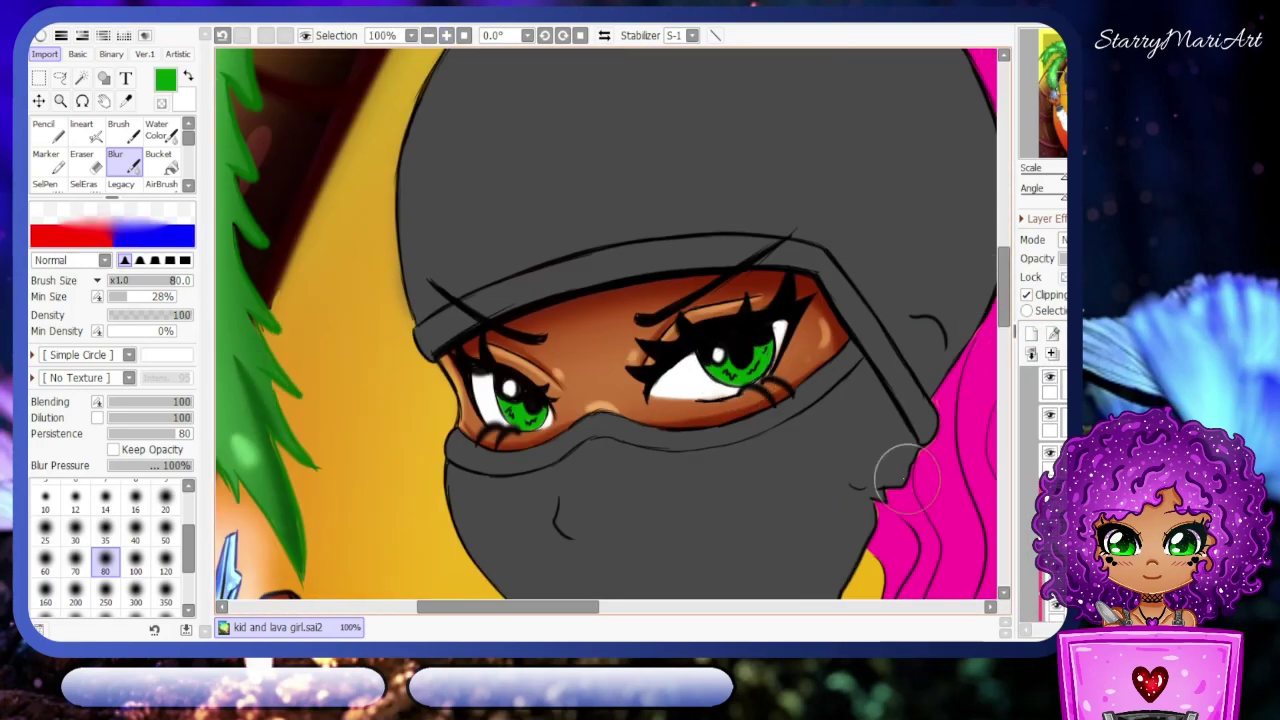
mouse_move(685, 365)
left_mouse_down()
mouse_move(470, 372)
mouse_move(695, 385)
left_mouse_up()
key("bracketleft")
key("bracketleft")
key("bracketleft")
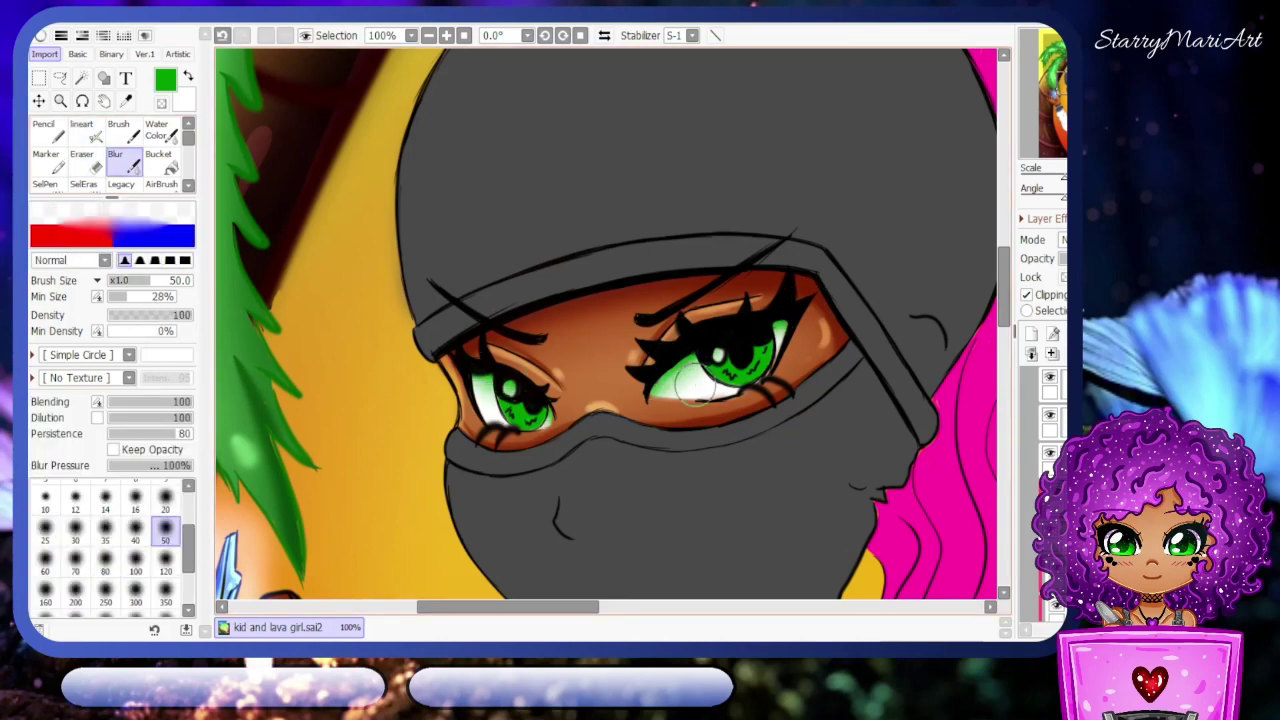
key("ctrl+z")
key("n")
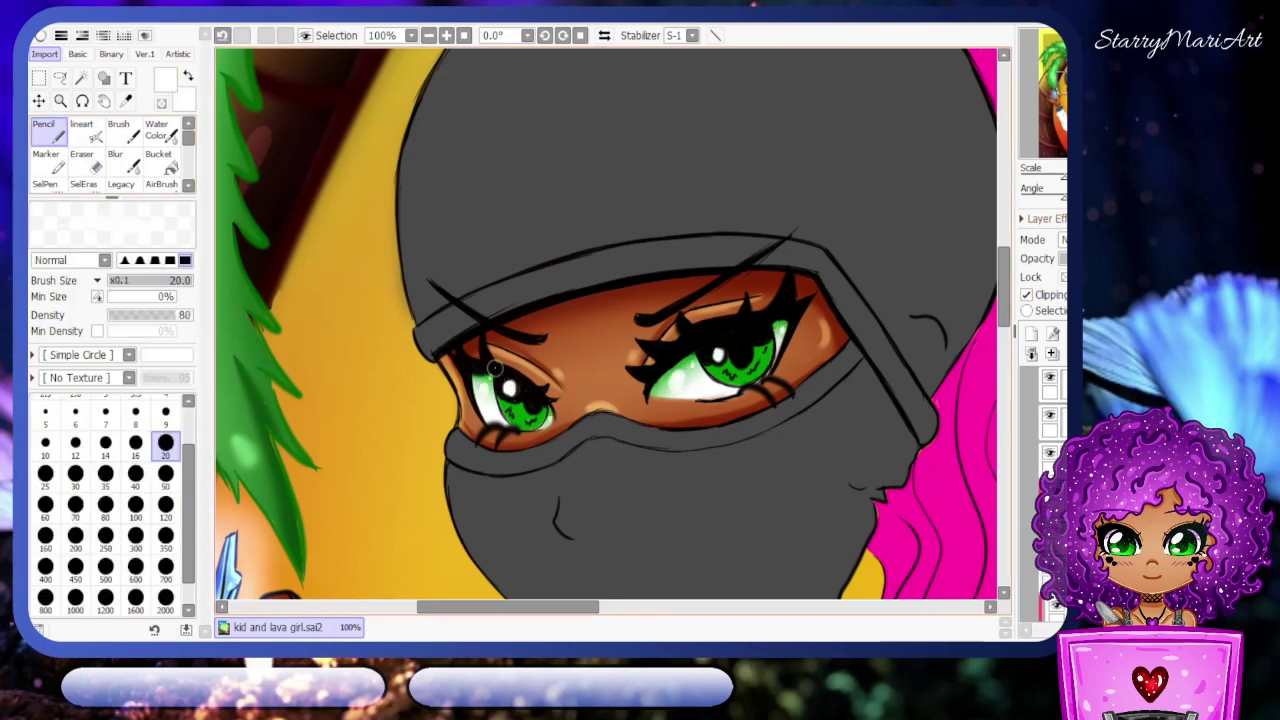
key("b")
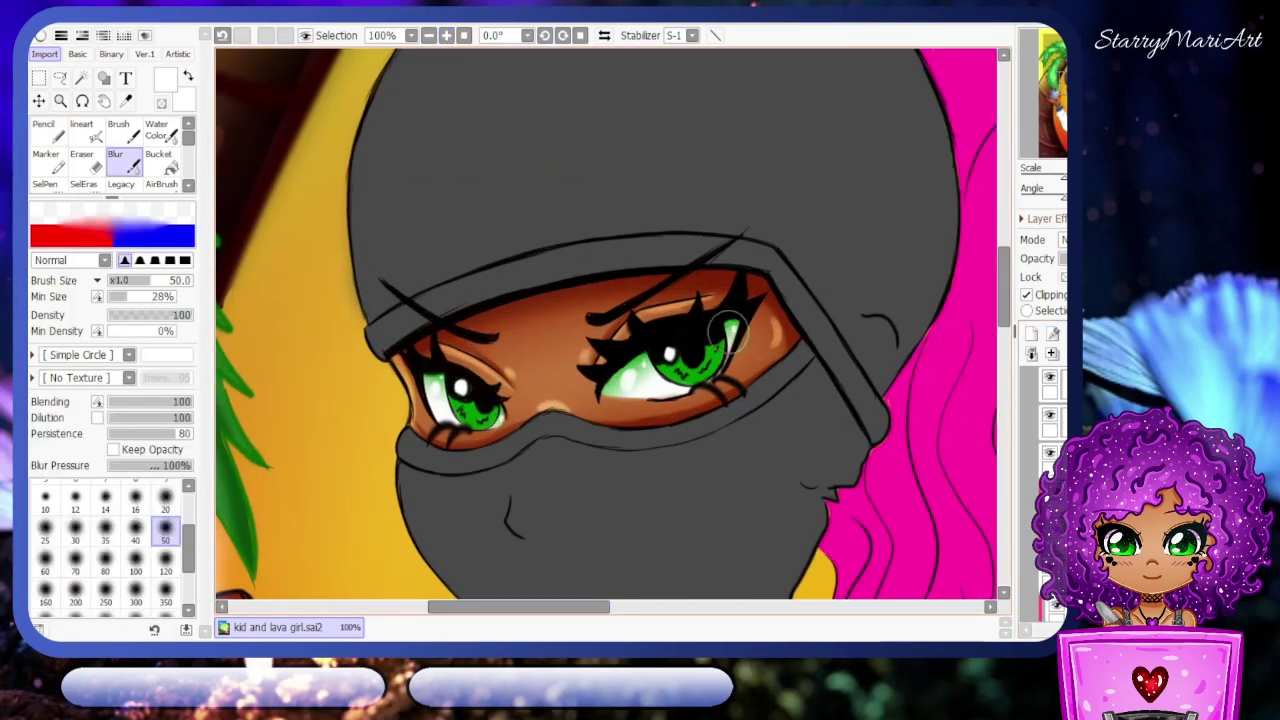
- Brighten the masked character's irises with green using the lineart brush at size 35, and add white dots with the Pencil at size 9
left_click(428, 35)
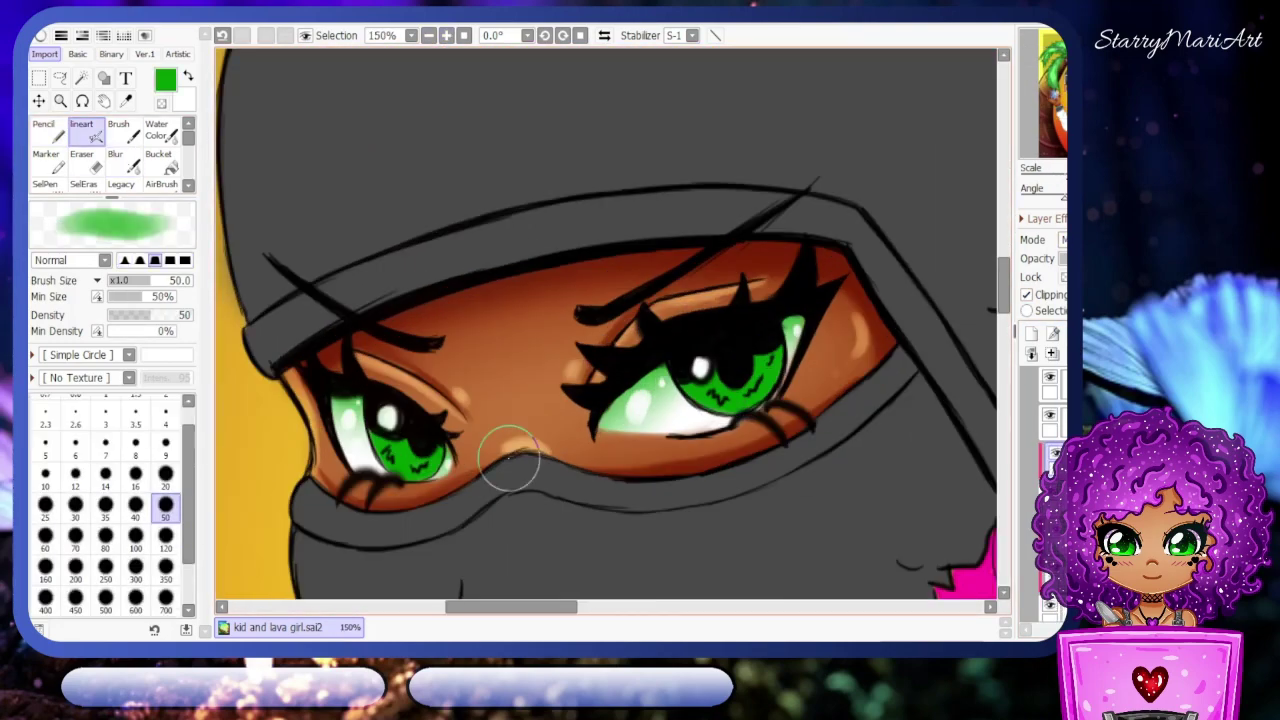
left_click(115, 158)
left_click(82, 130)
left_click(115, 158)
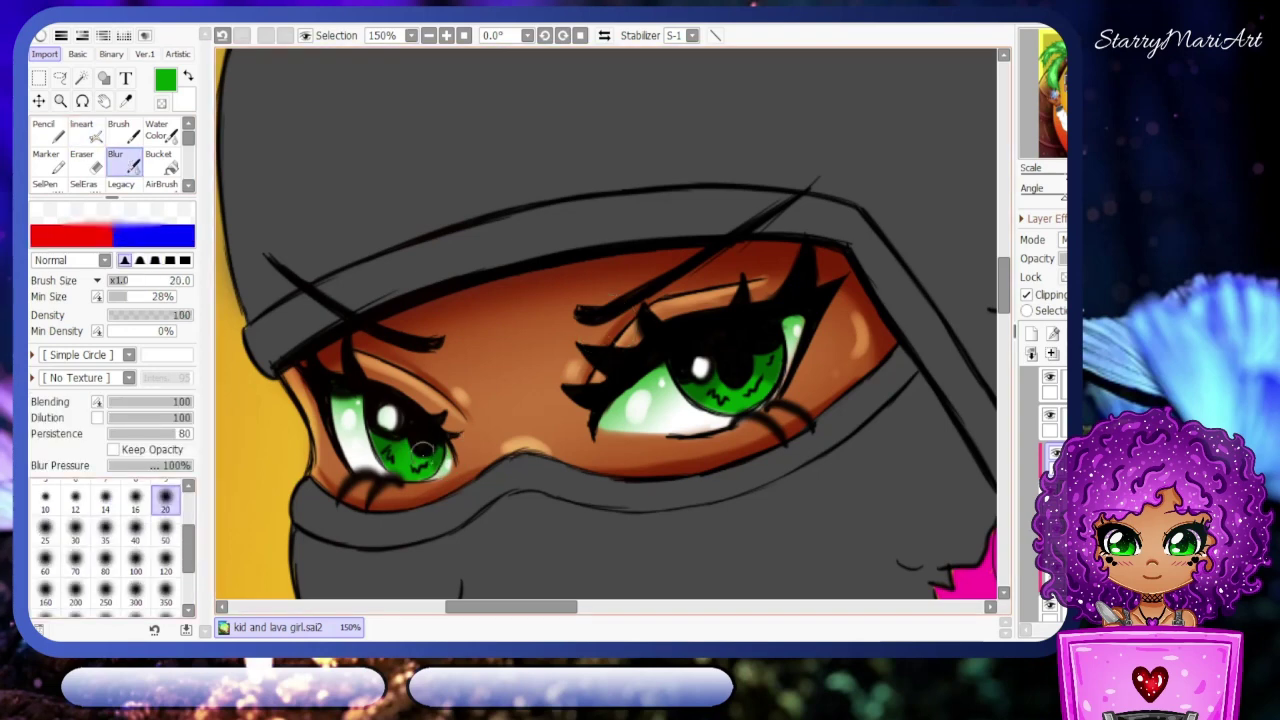
left_click(82, 130)
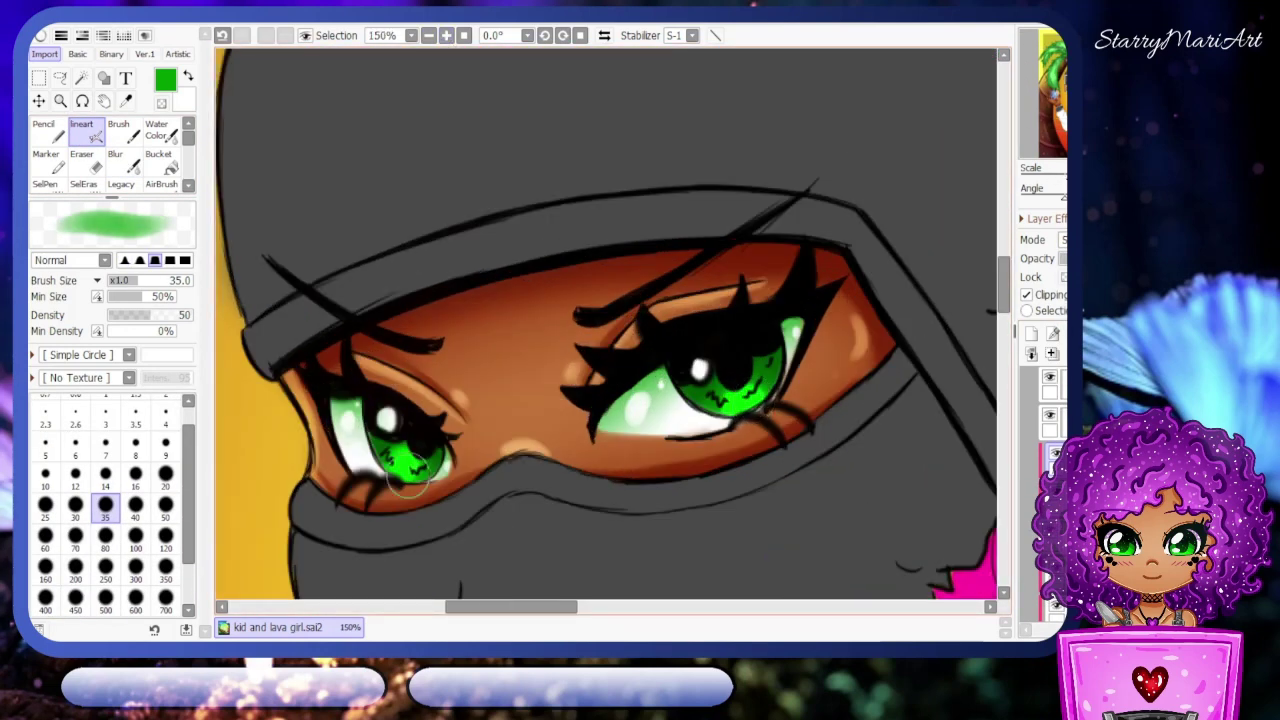
left_click(43, 130)
left_click(165, 411)
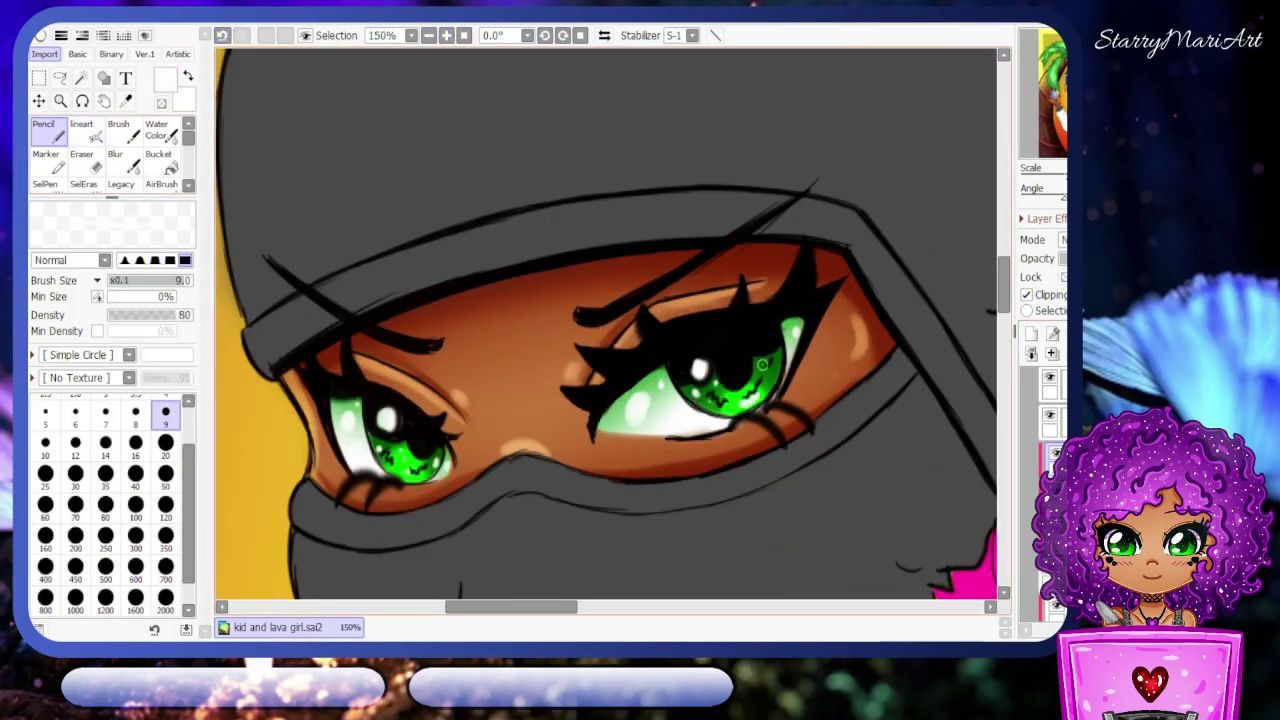
- Shade the edges of the masked character's hood and mask with the AirBrush at size 350, and blend the shading with Blur
key("minus")
key("minus")
key("minus")
key("minus")
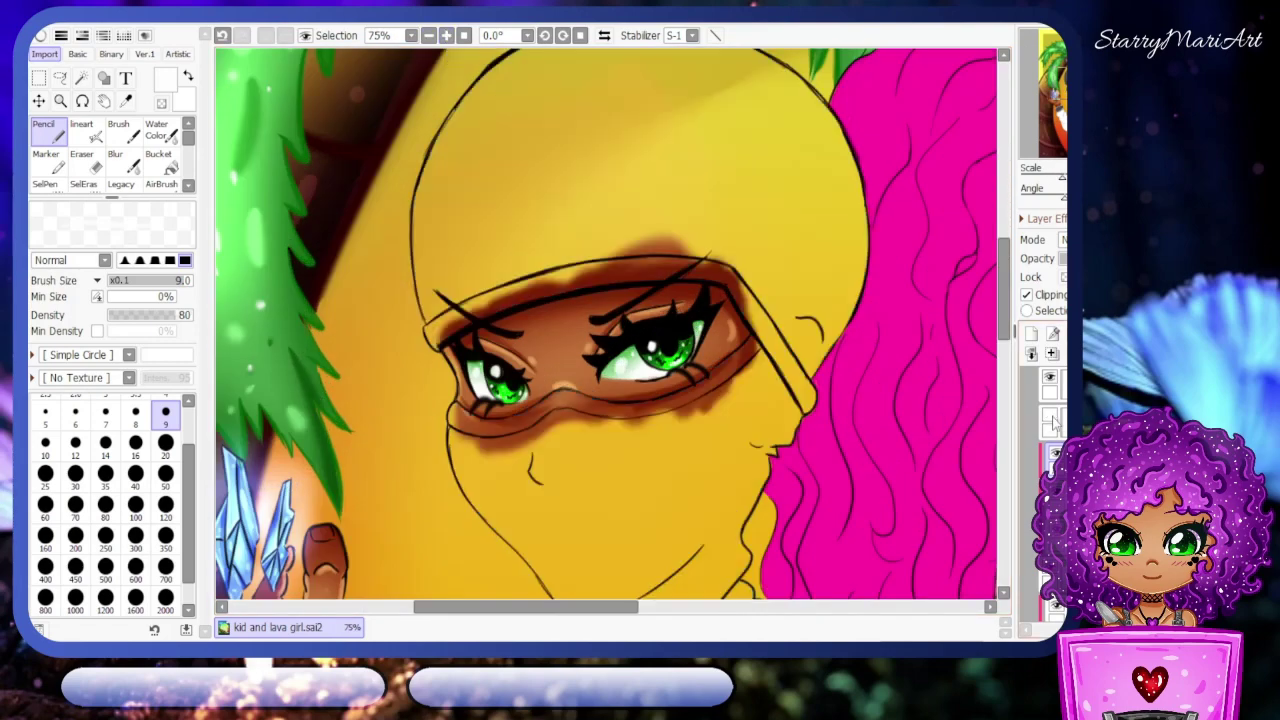
left_click(161, 184)
left_click(165, 598)
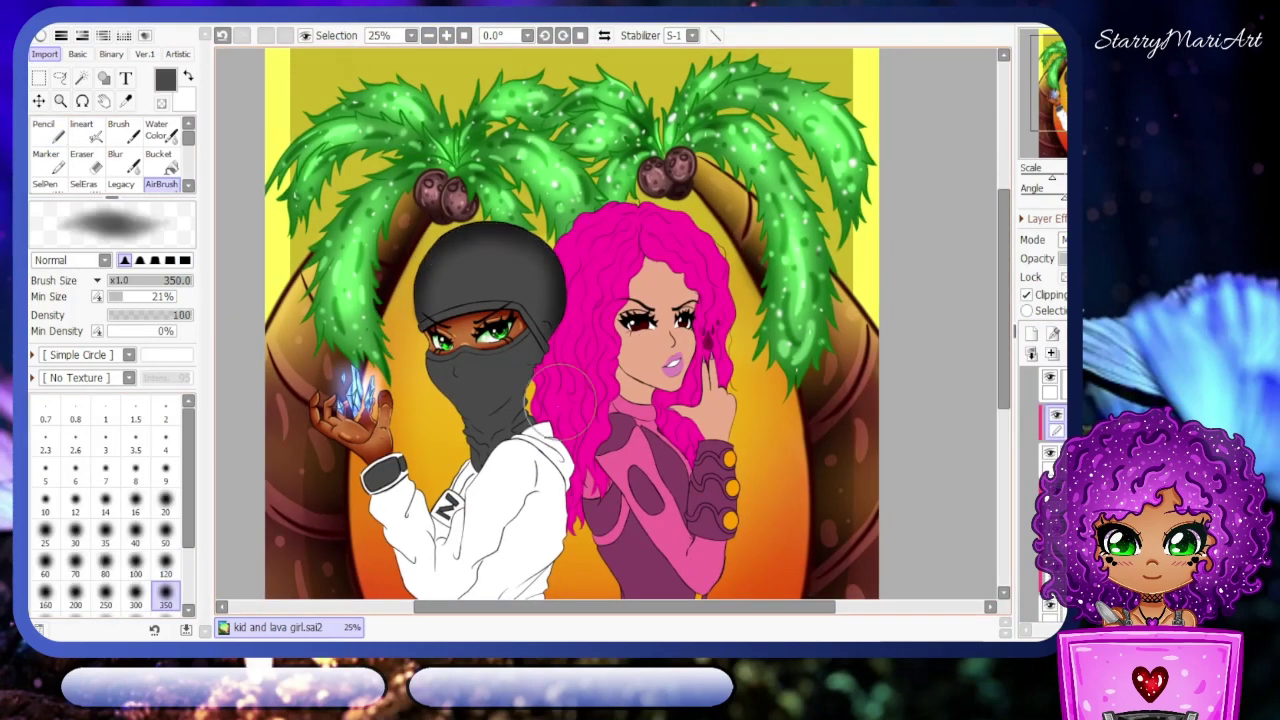
key("b")
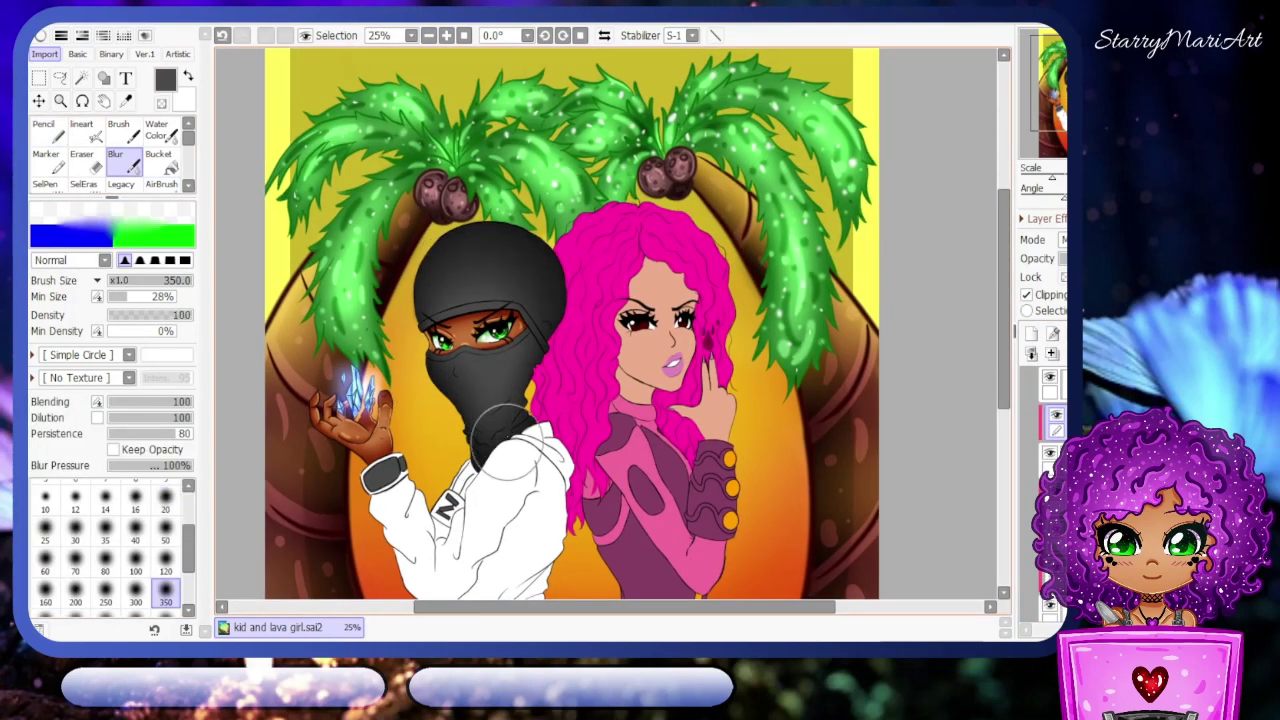
- Paint dark fold shadows along the hood's side and on the mask's nose, cheek and neck with the lineart brush at size 20
scroll(994, 419, "down", 5)
key("plus")
key("plus")
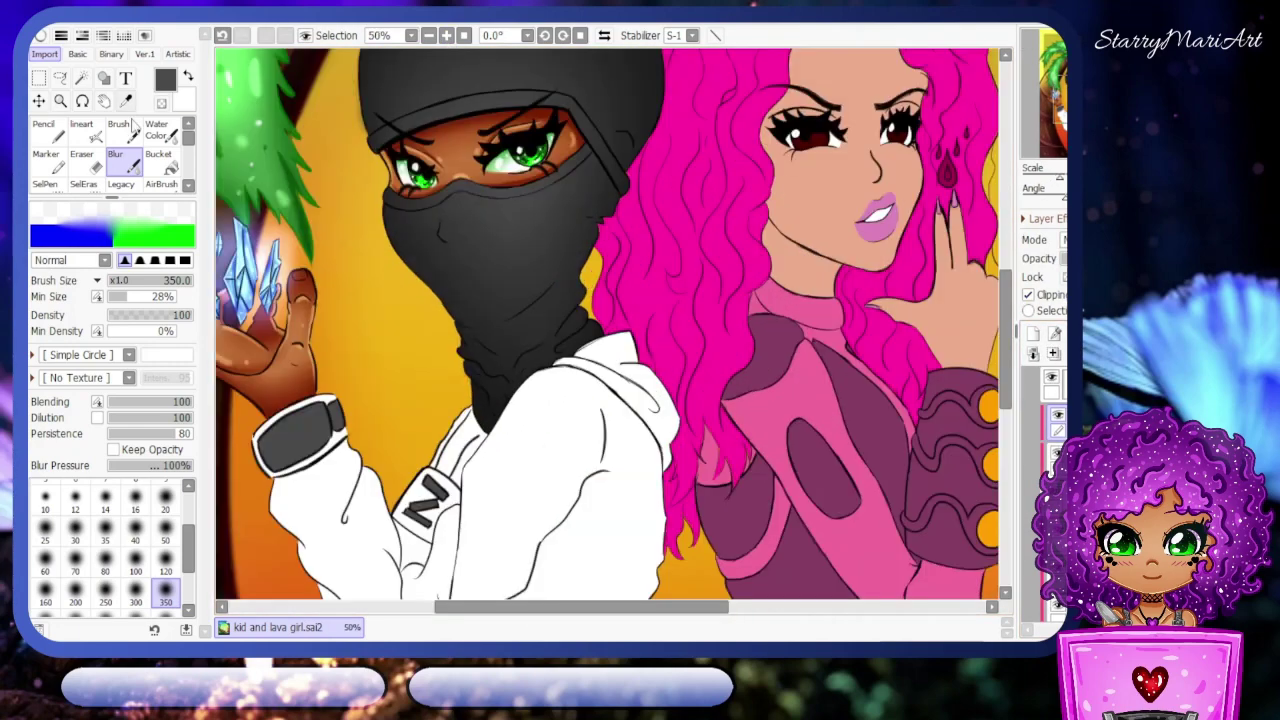
left_click(81, 130)
scroll(648, 400, "up", 6)
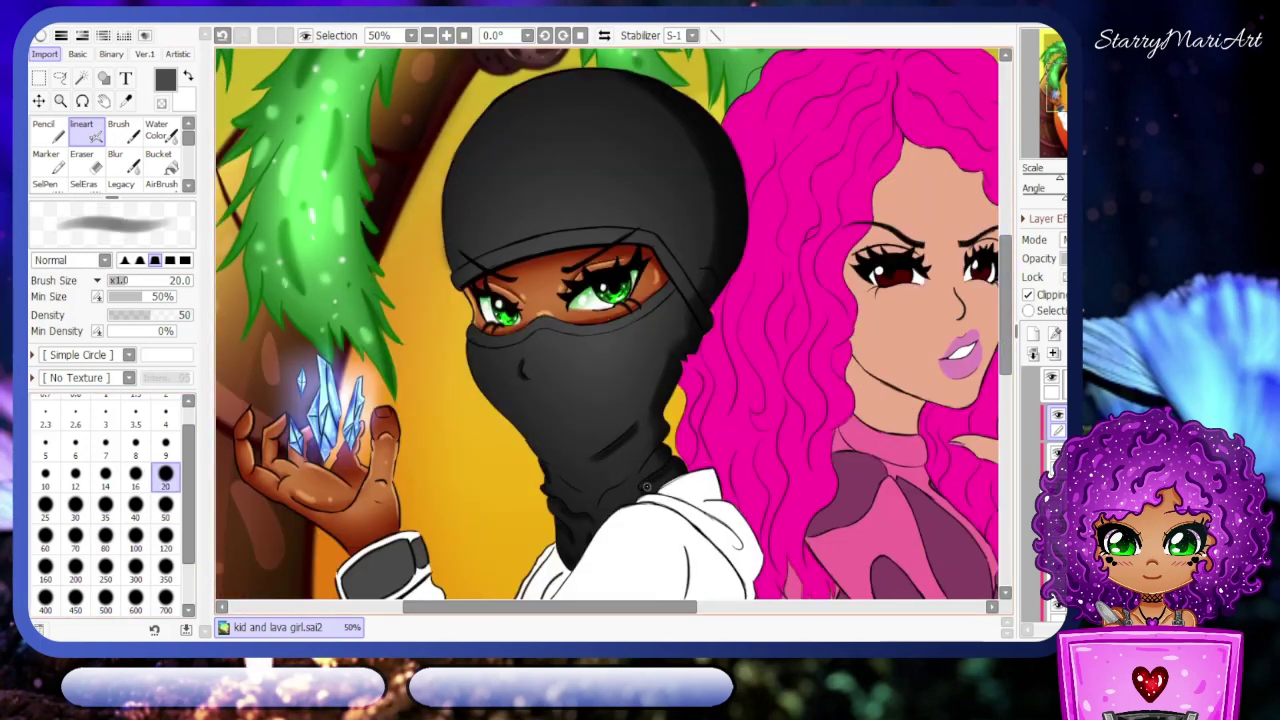
- Try soft spots on the hood and mask, undo them, and set the lineart brush to size 50 with 0% minimum size
key("bracketright")
key("bracketright")
key("bracketright")
key("bracketright")
key("bracketright")
key("bracketright")
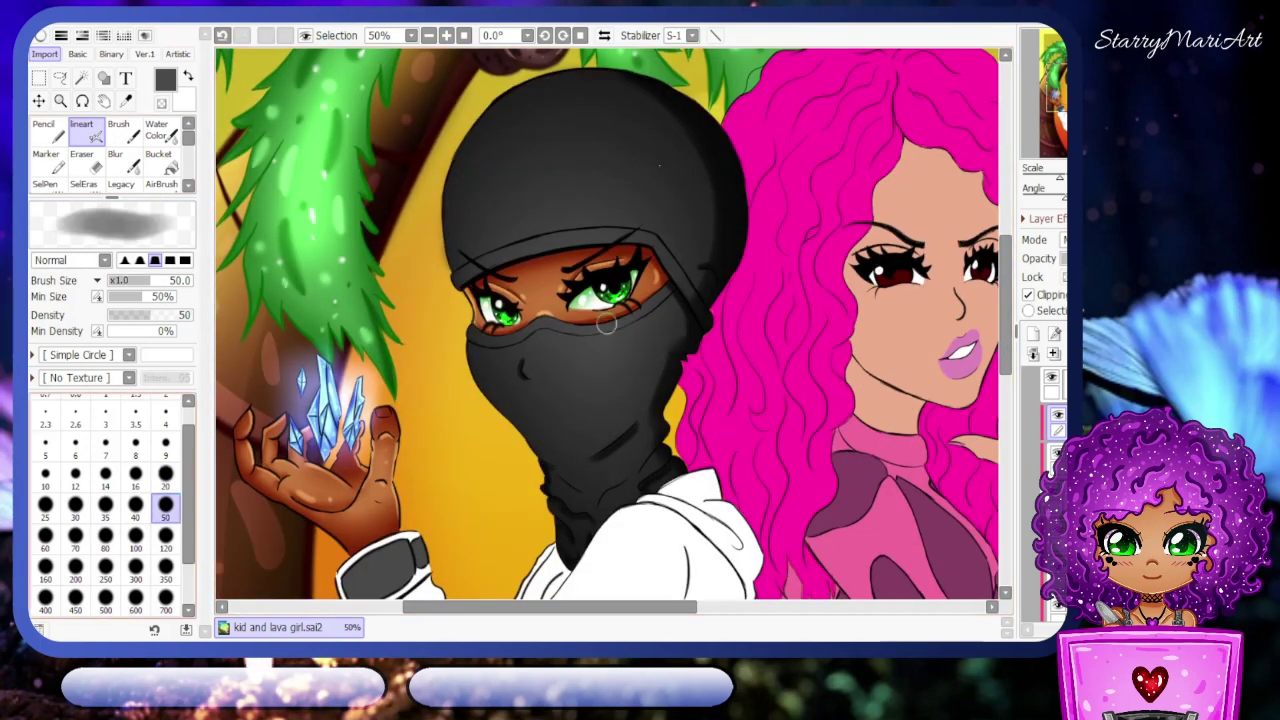
key("minus")
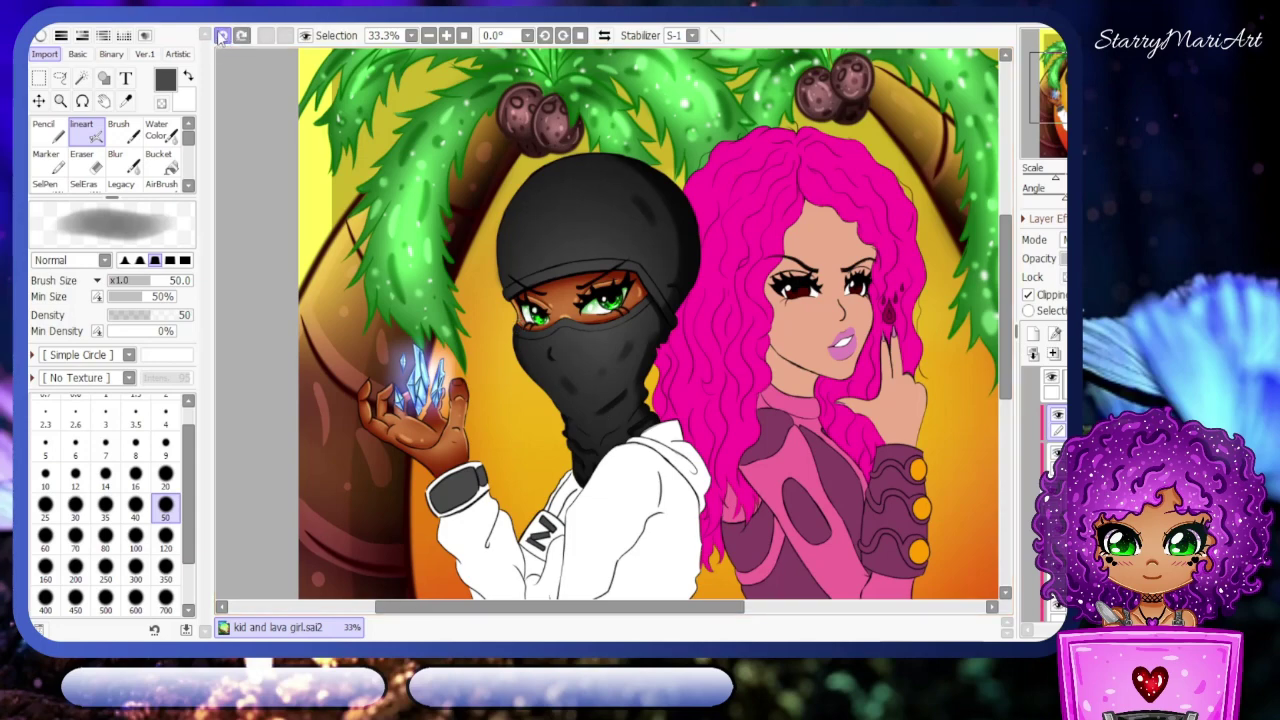
left_click_drag(150, 297, 106, 297)
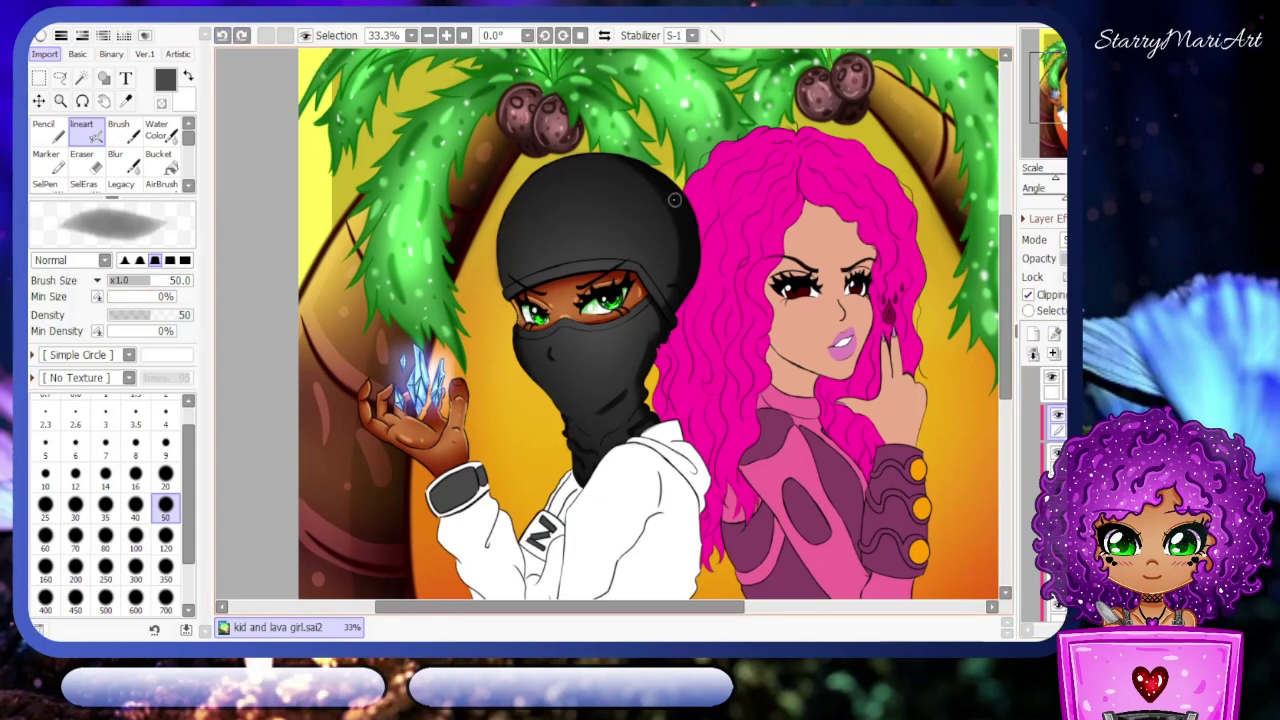
- Paint soft grey highlights on the hood's crown, side and brim with the lineart brush at size 50, rotating the canvas to 11.3°
key("plus")
key("plus")
mouse_move(564, 91)
left_mouse_down()
mouse_move(531, 200)
mouse_move(758, 353)
left_mouse_up()
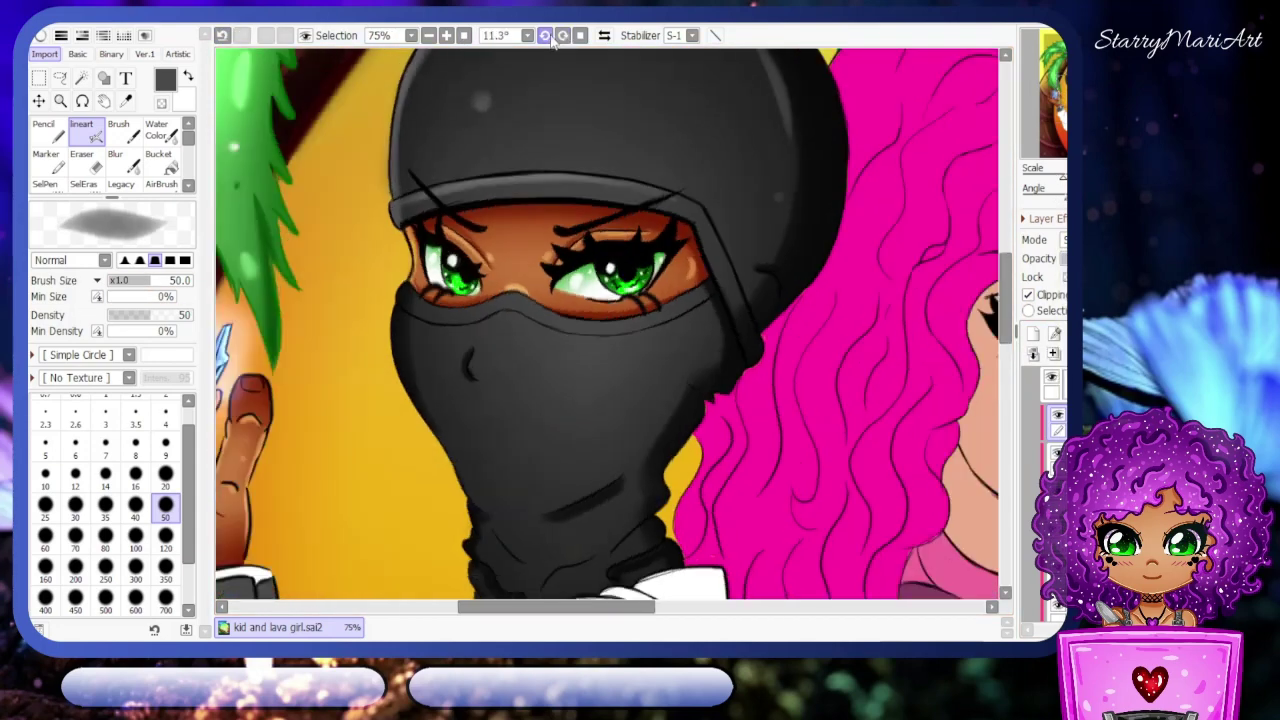
- Paint thin grey rim highlights along the mask's edge and neck folds with the lineart brush at size 20
key("bracketleft")
key("bracketleft")
key("bracketleft")
key("bracketleft")
key("bracketleft")
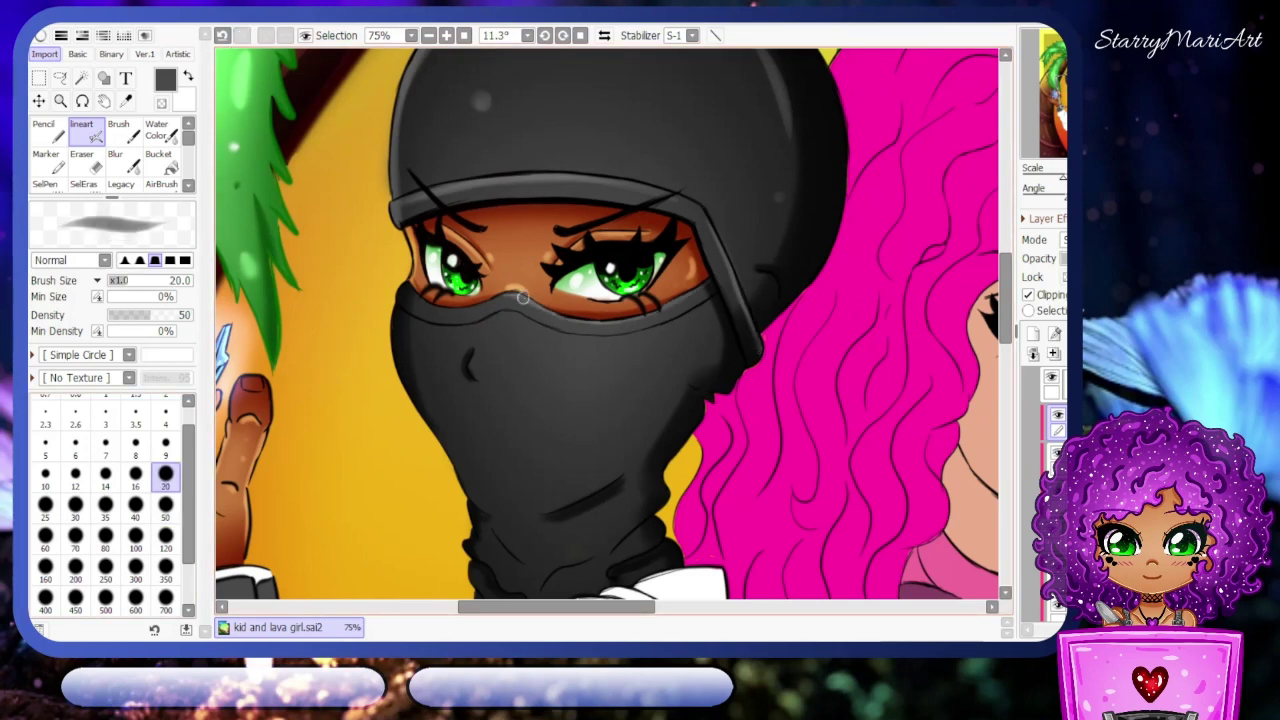
scroll(703, 271, "down", 3)
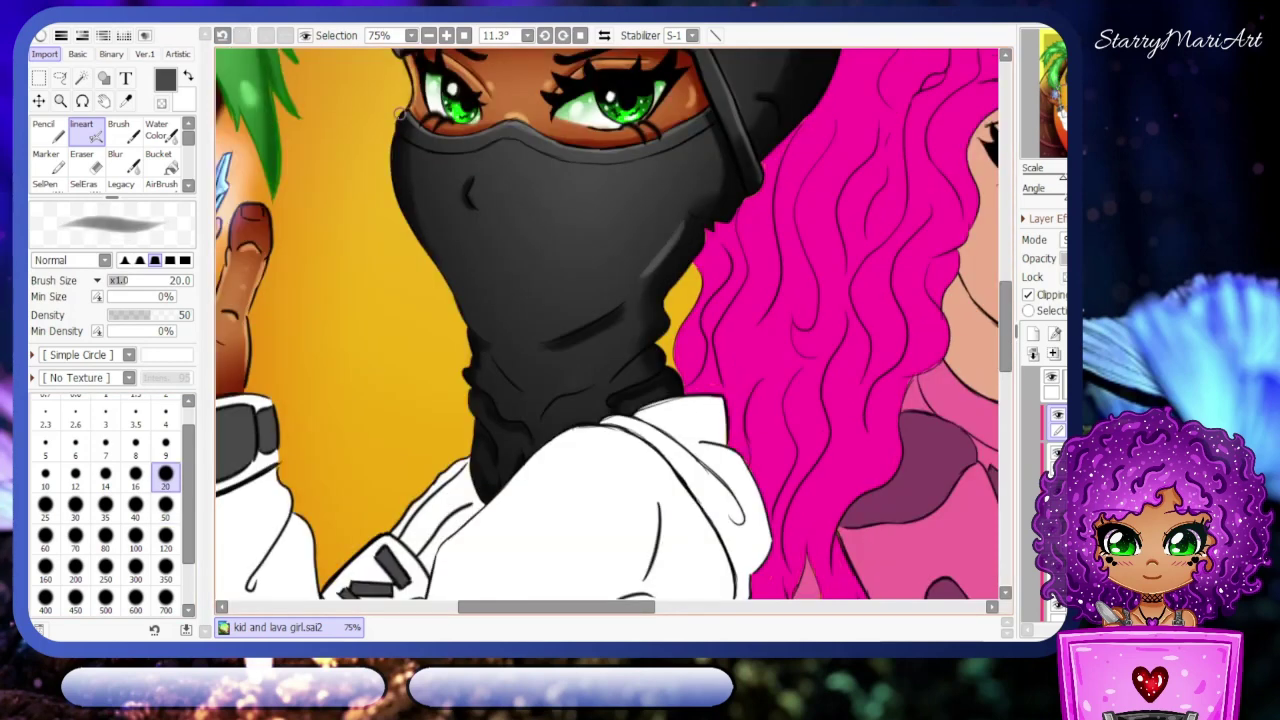
left_click_drag(425, 243, 476, 332)
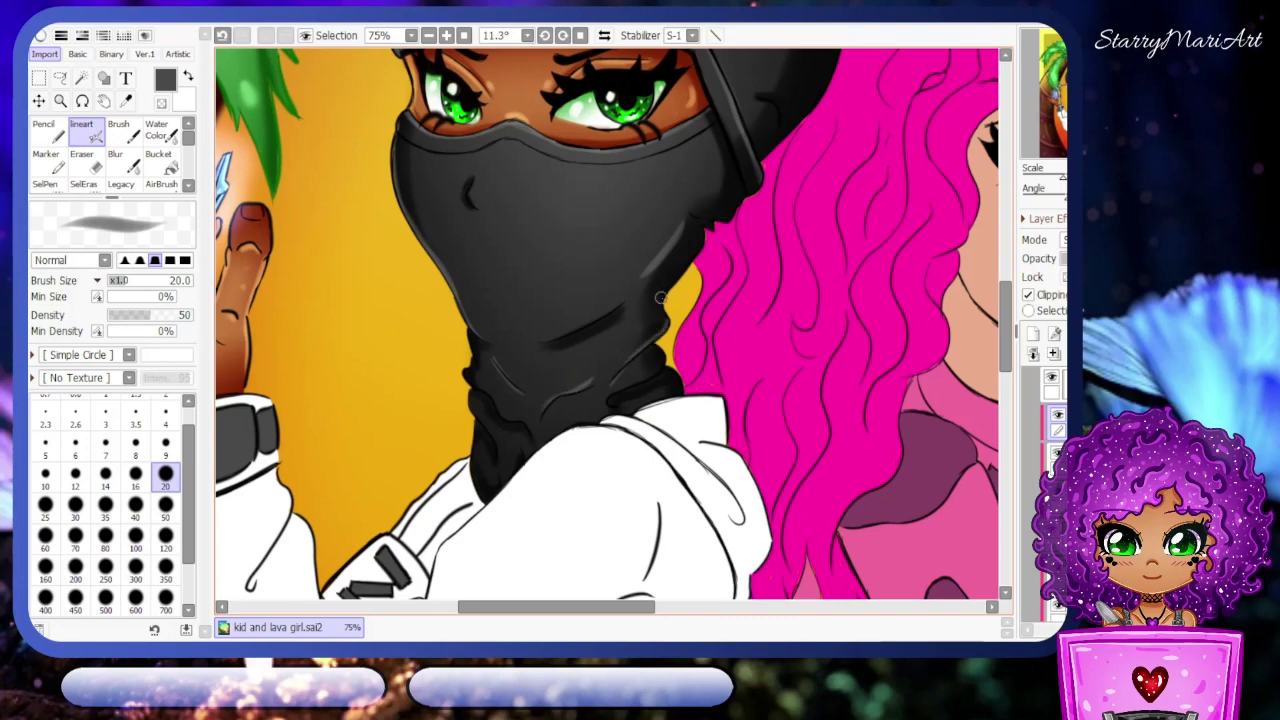
- Add soft grey highlight patches across the hood and mask with the lineart brush at size 50, and blend with Blur at size 350
scroll(493, 399, "up", 1)
key("bracketright")
key("bracketright")
key("bracketright")
key("bracketright")
key("bracketright")
key("minus")
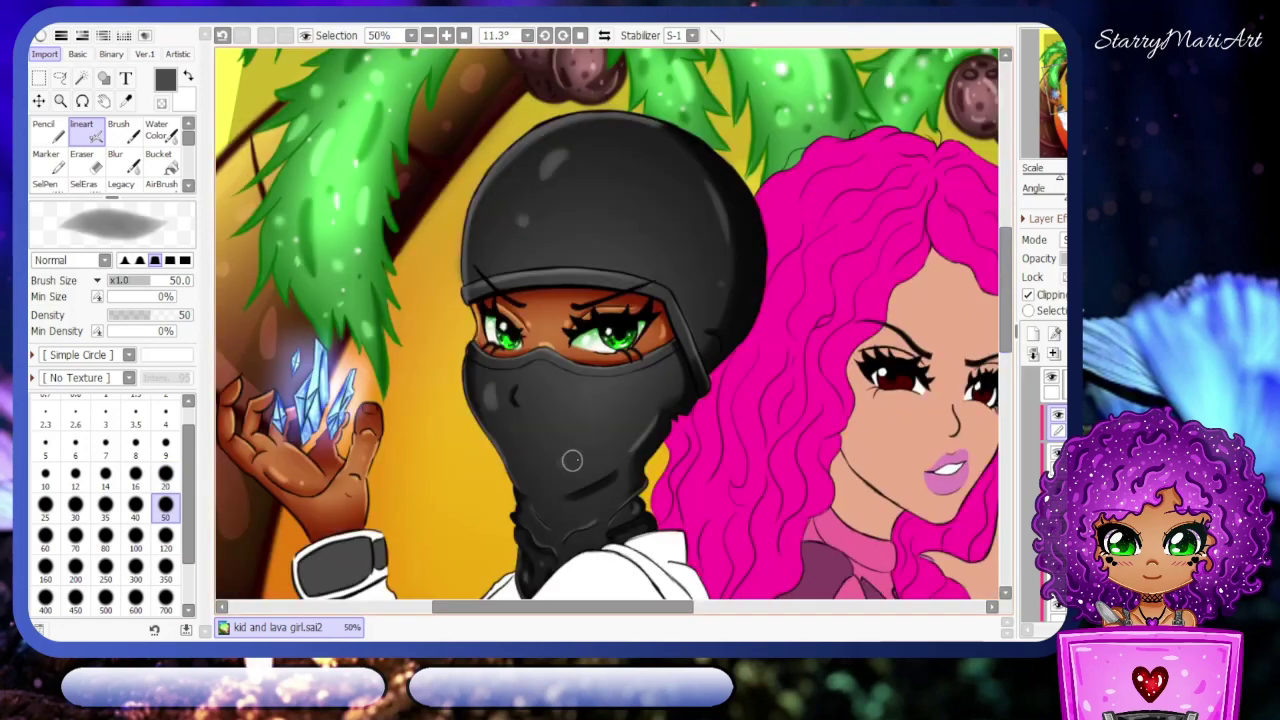
left_click_drag(720, 210, 765, 340)
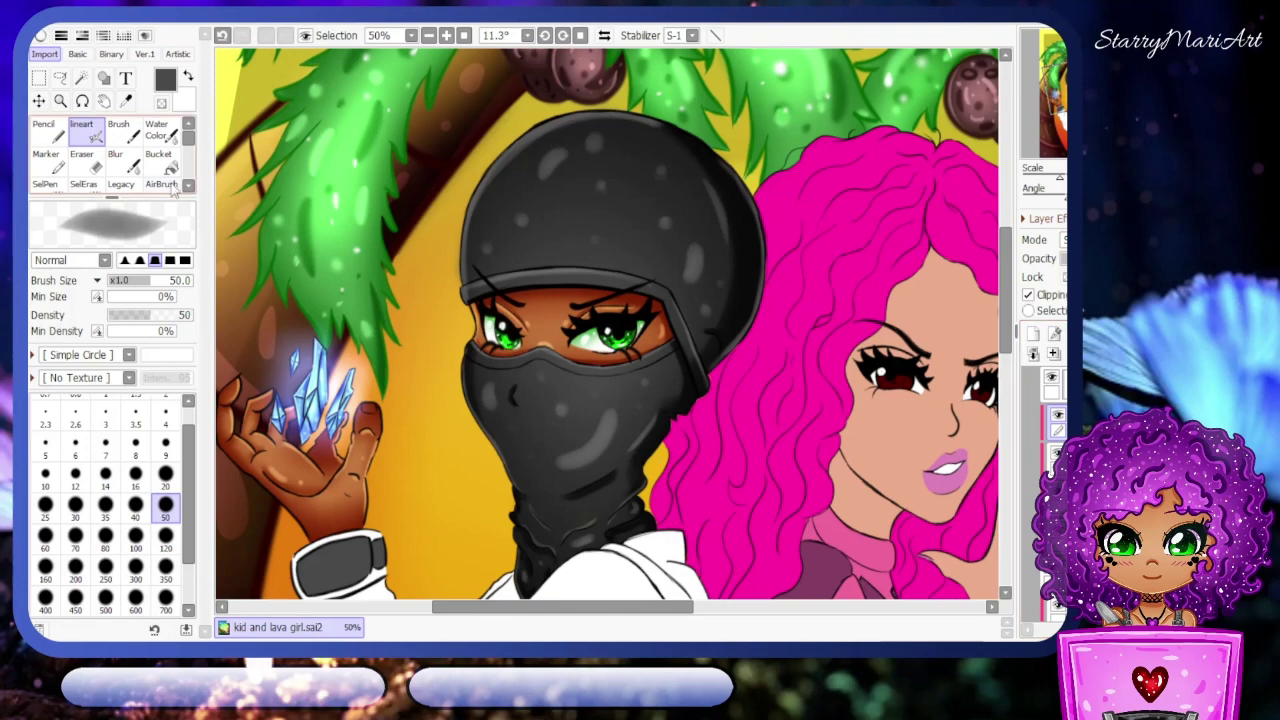
key("n")
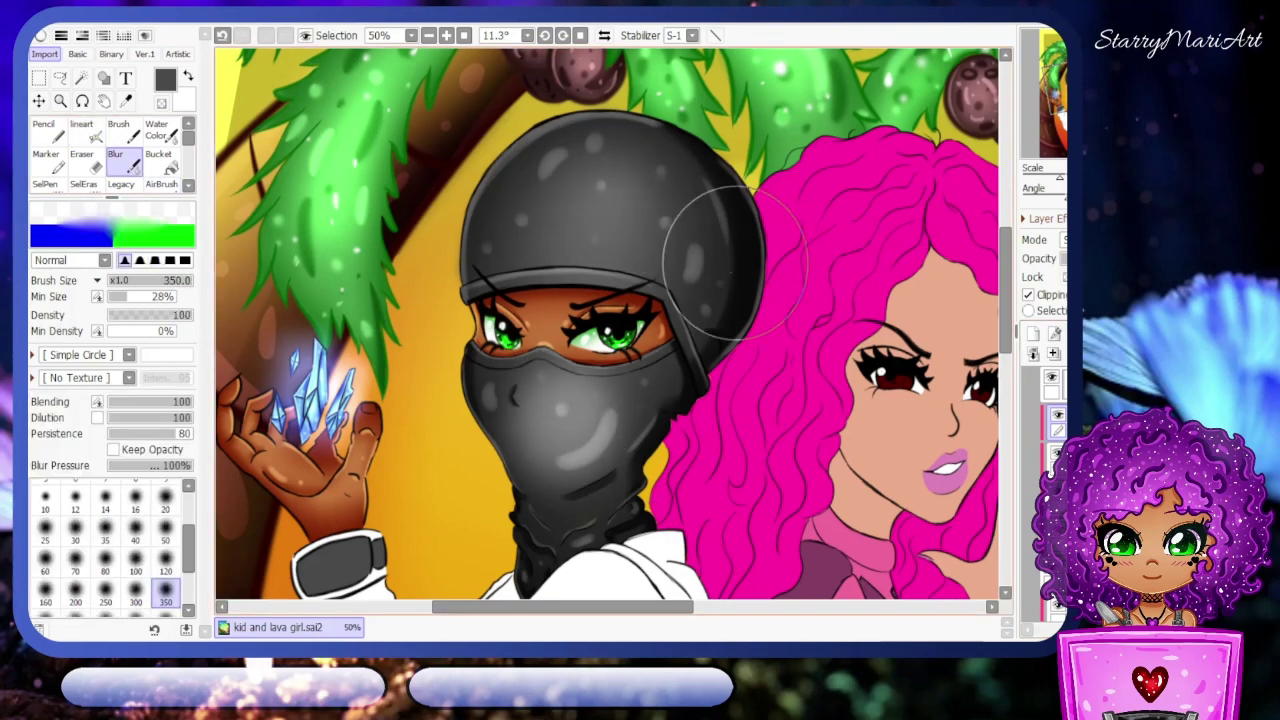
- Paint white shine strokes and small dots over the hood and mask with the lineart brush at size 20
key("n")
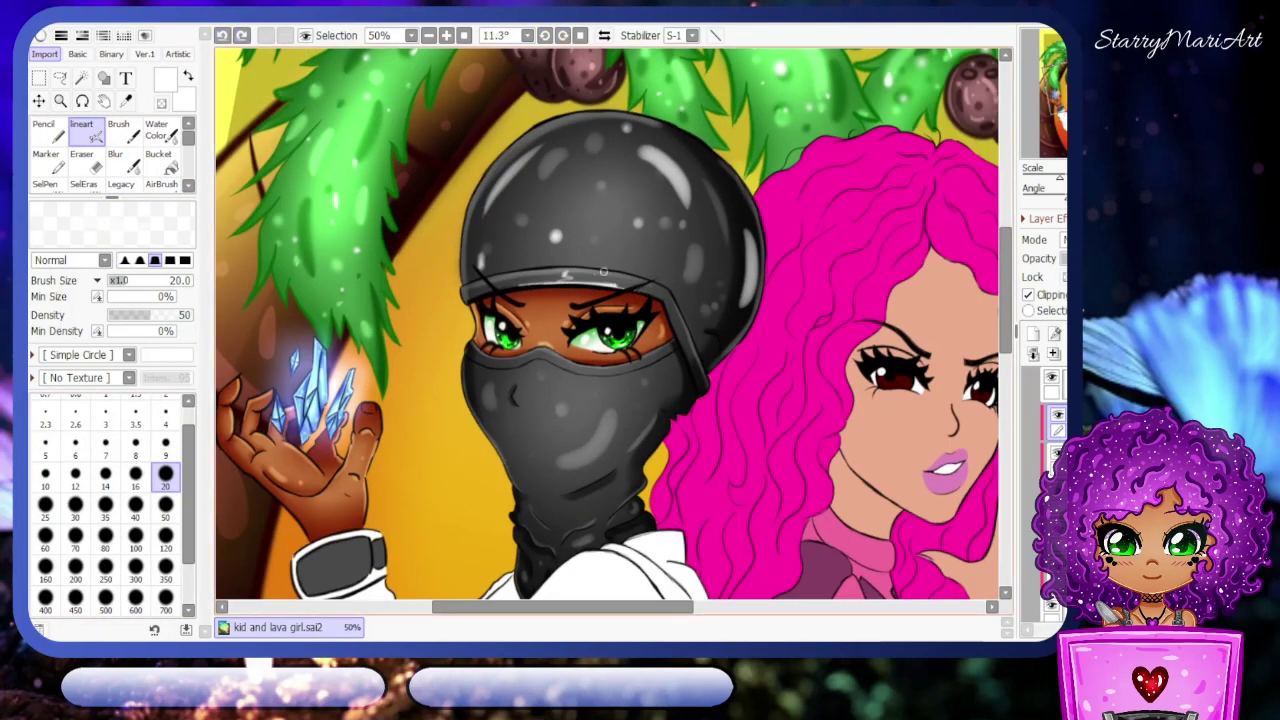
left_click_drag(566, 493, 603, 474)
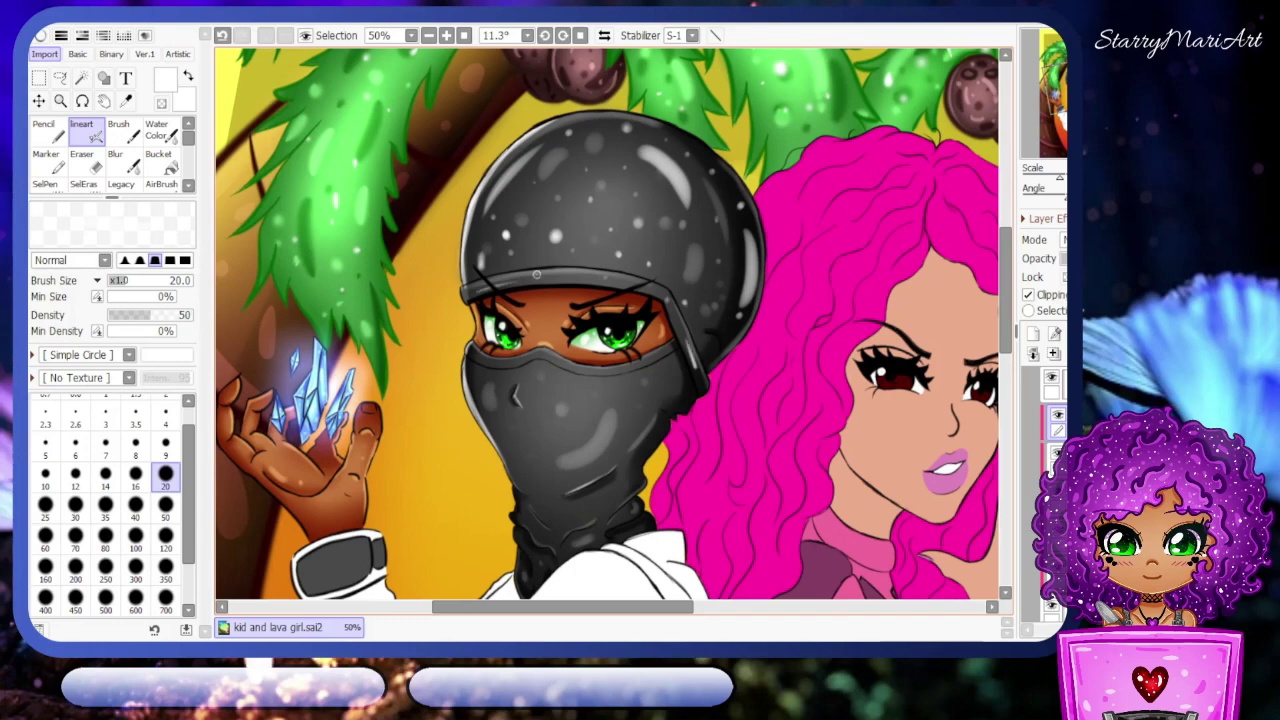
left_click(538, 401)
left_click(654, 432)
left_click(665, 364)
left_click(681, 383)
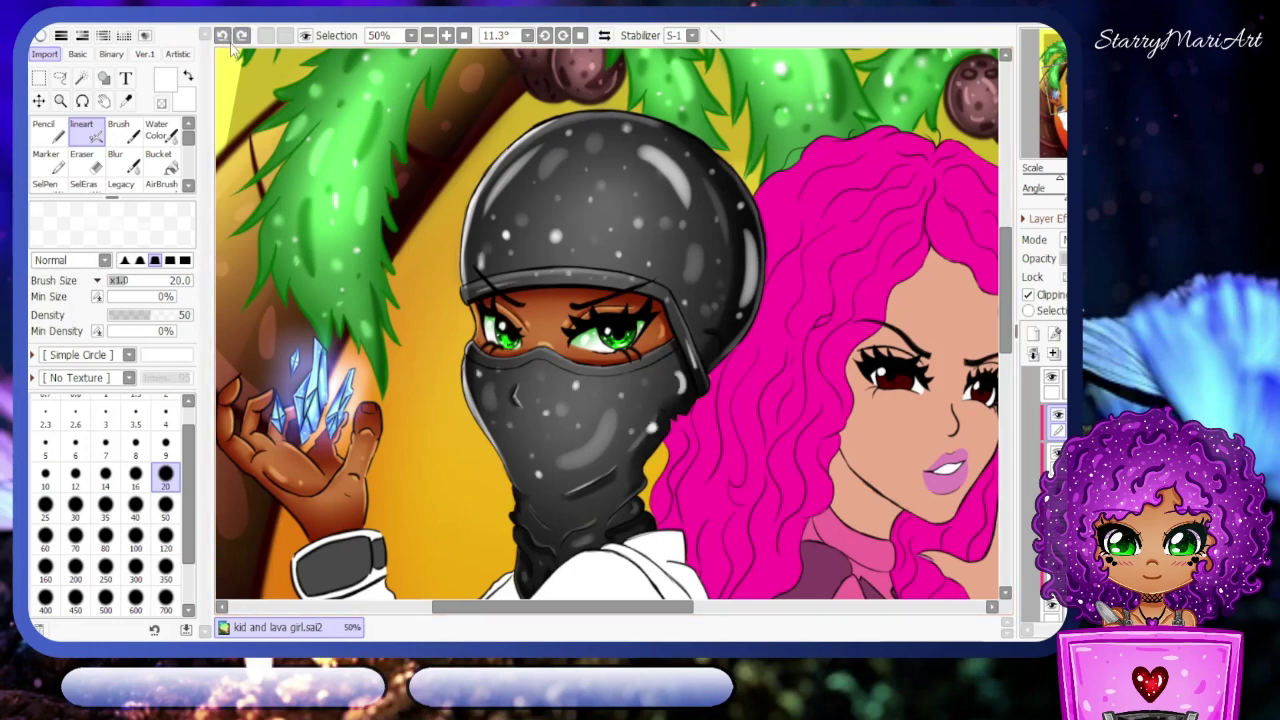
- Dot the mask's neck folds with small white highlights and save the illustration
left_click(623, 492)
scroll(550, 500, "down", 2)
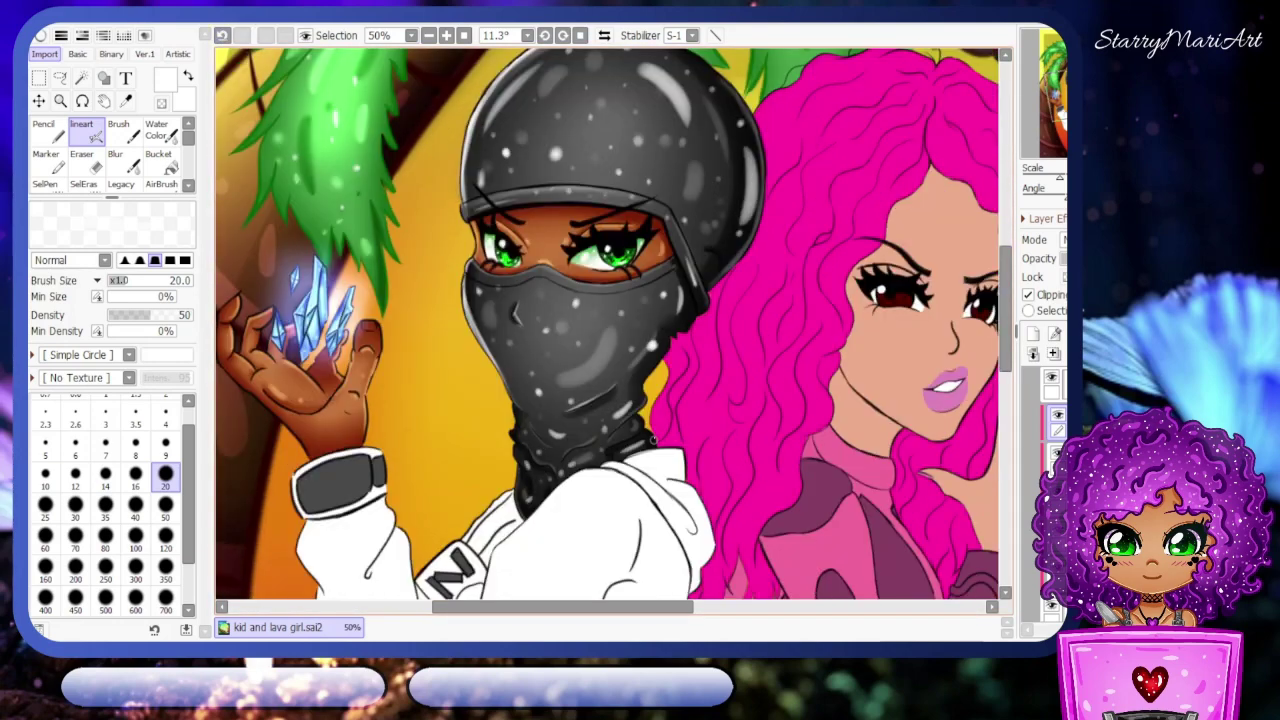
left_click(464, 35)
key("ctrl+s")
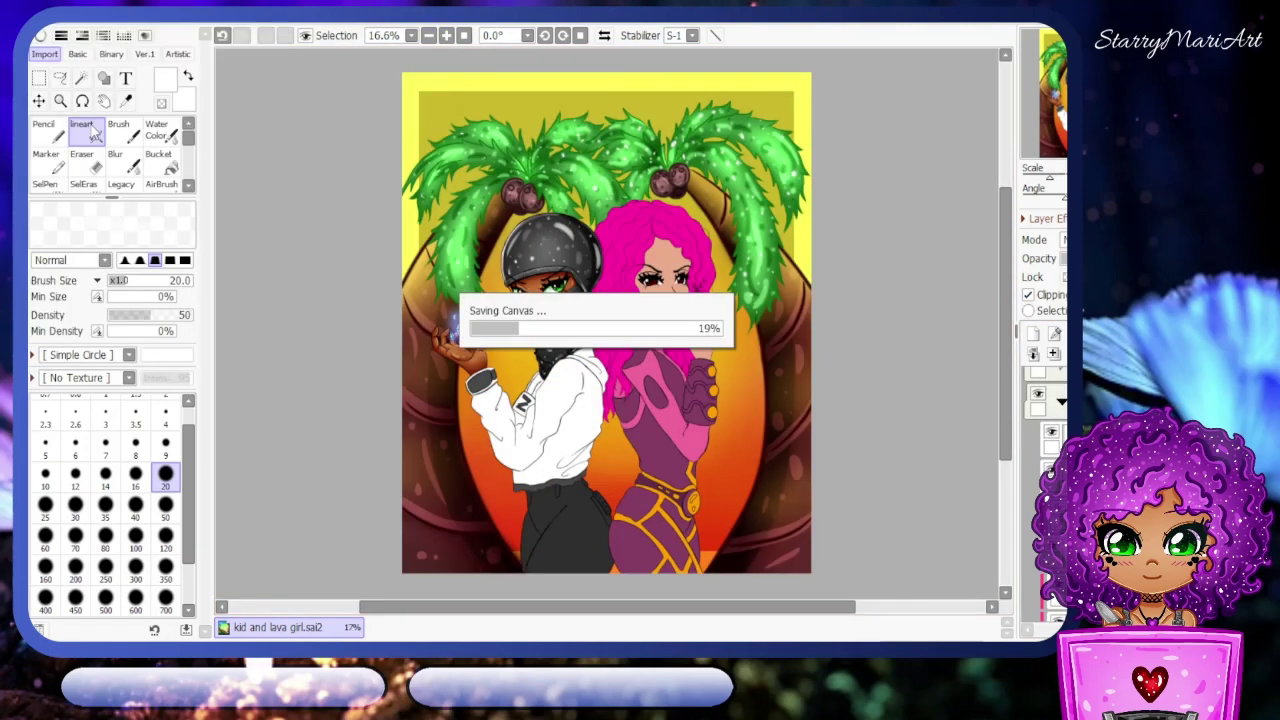
- Shade the white hoodie in grey with the lineart brush at size 350, and blend the shading with Blur at size 120
left_click(446, 35)
left_click(165, 567)
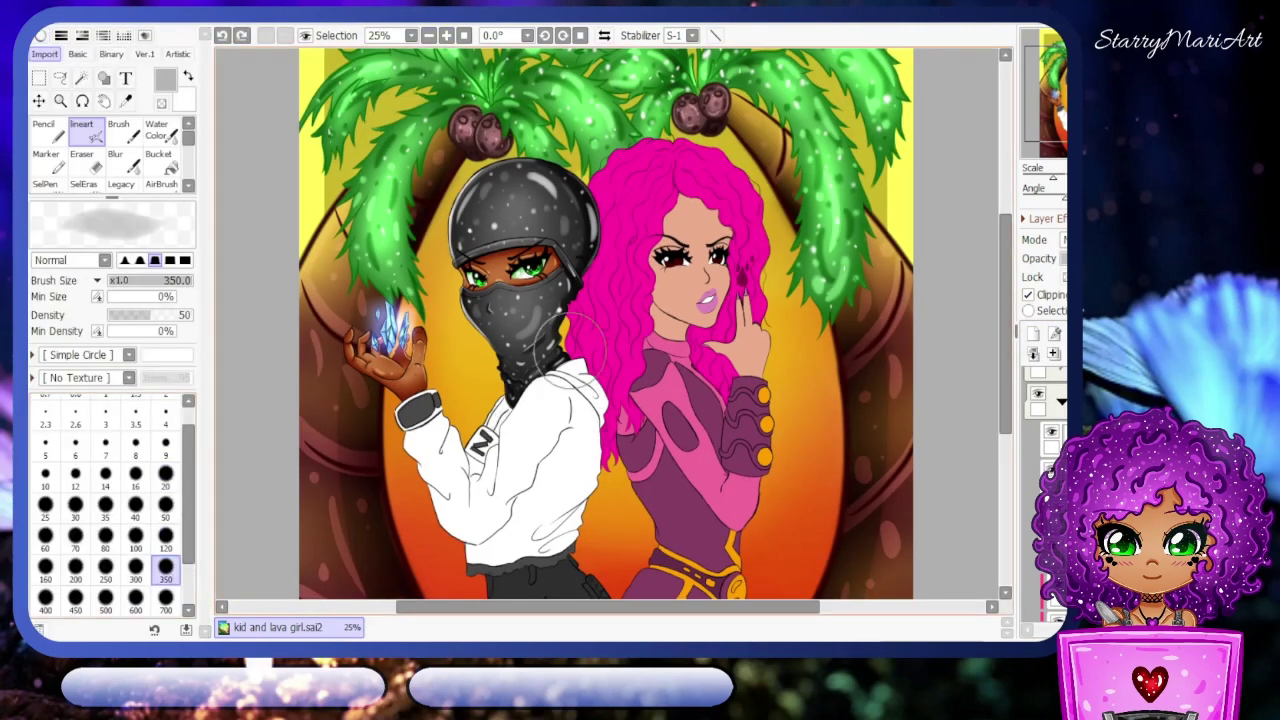
scroll(490, 372, "down", 1)
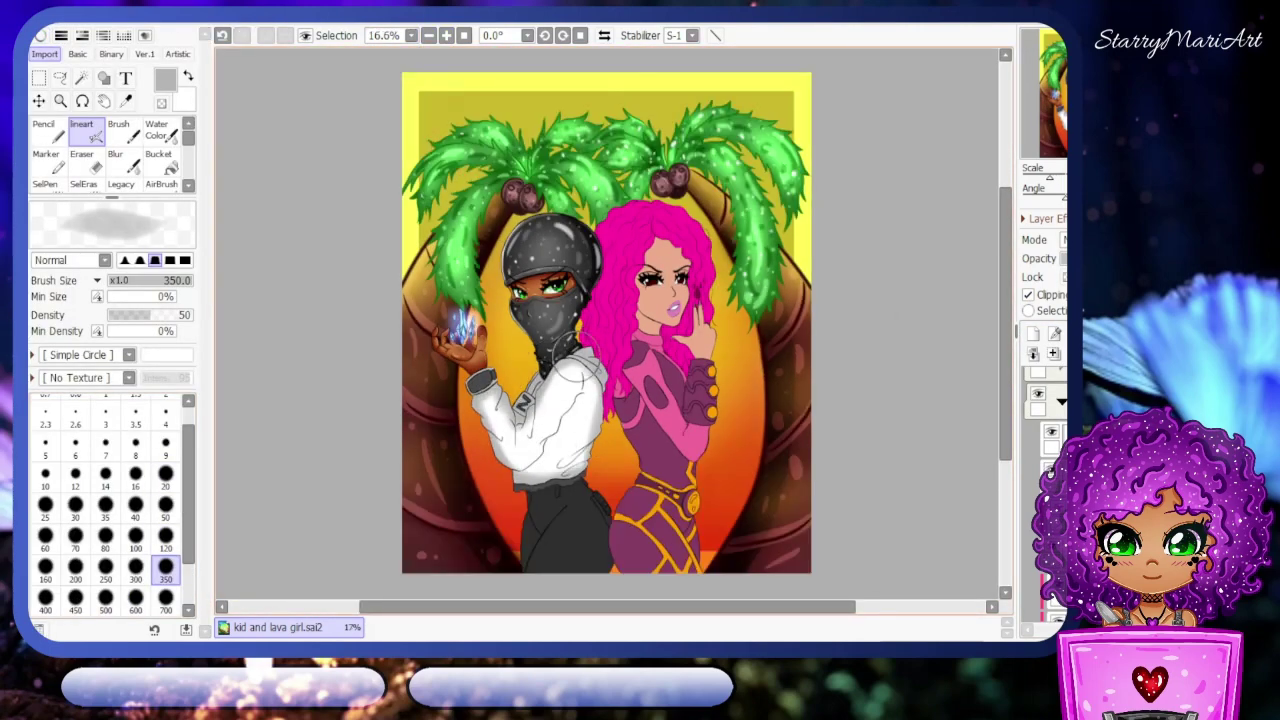
key("bracketleft")
key("bracketleft")
key("bracketleft")
key("bracketleft")
key("bracketleft")
key("b")
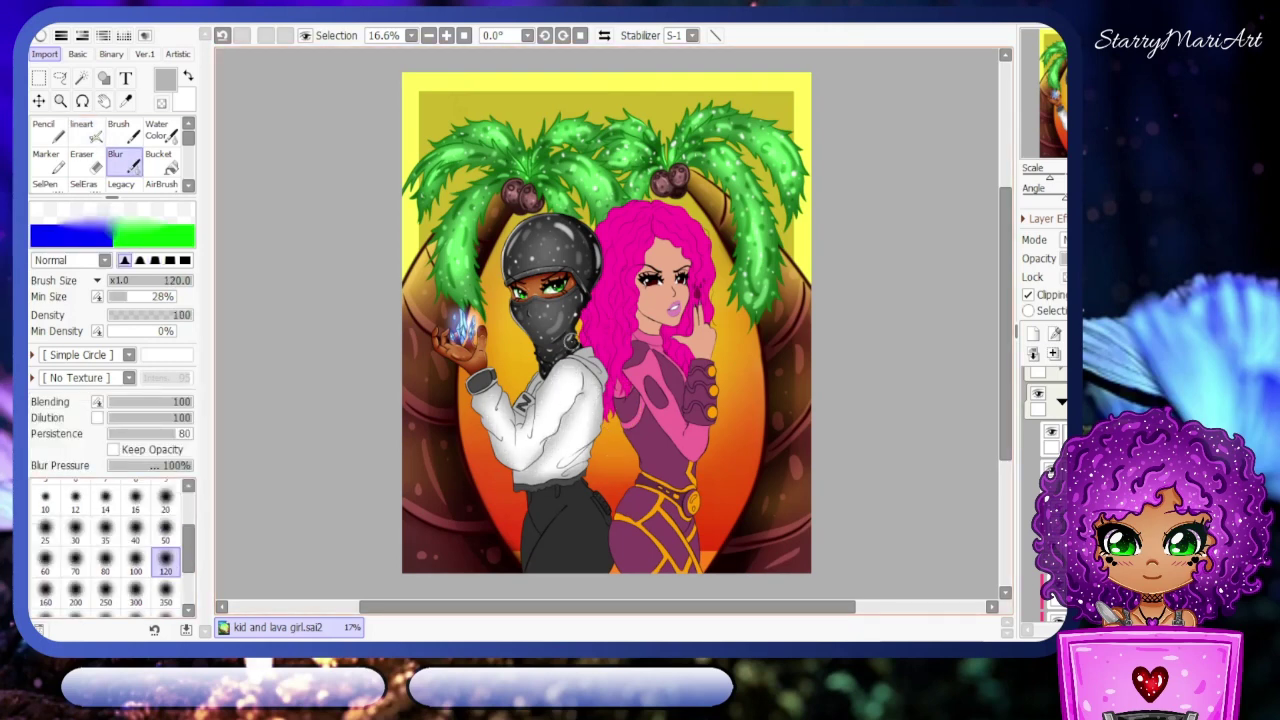
- Clean up the hoodie's grey shading with the Eraser at size 120 and smooth it with Blur at size 200
scroll(273, 207, "down", 1)
scroll(273, 207, "up", 2)
key("e")
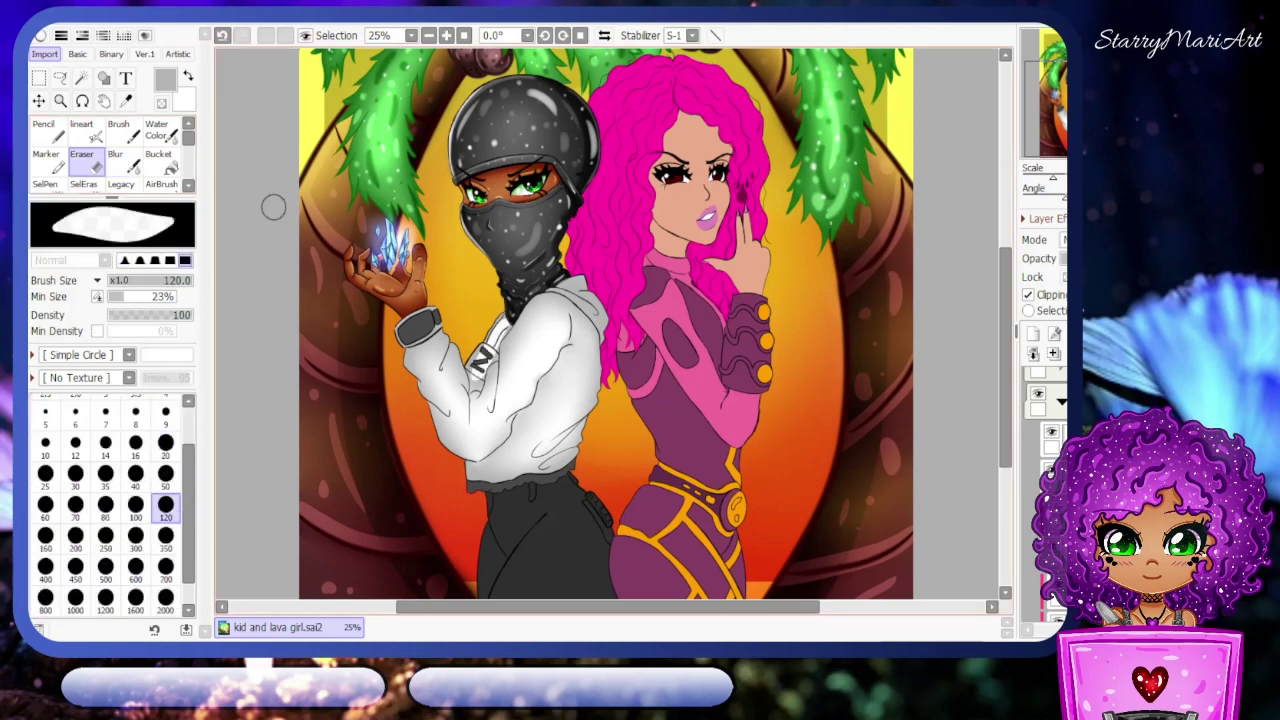
key("b")
scroll(620, 240, "down", 2)
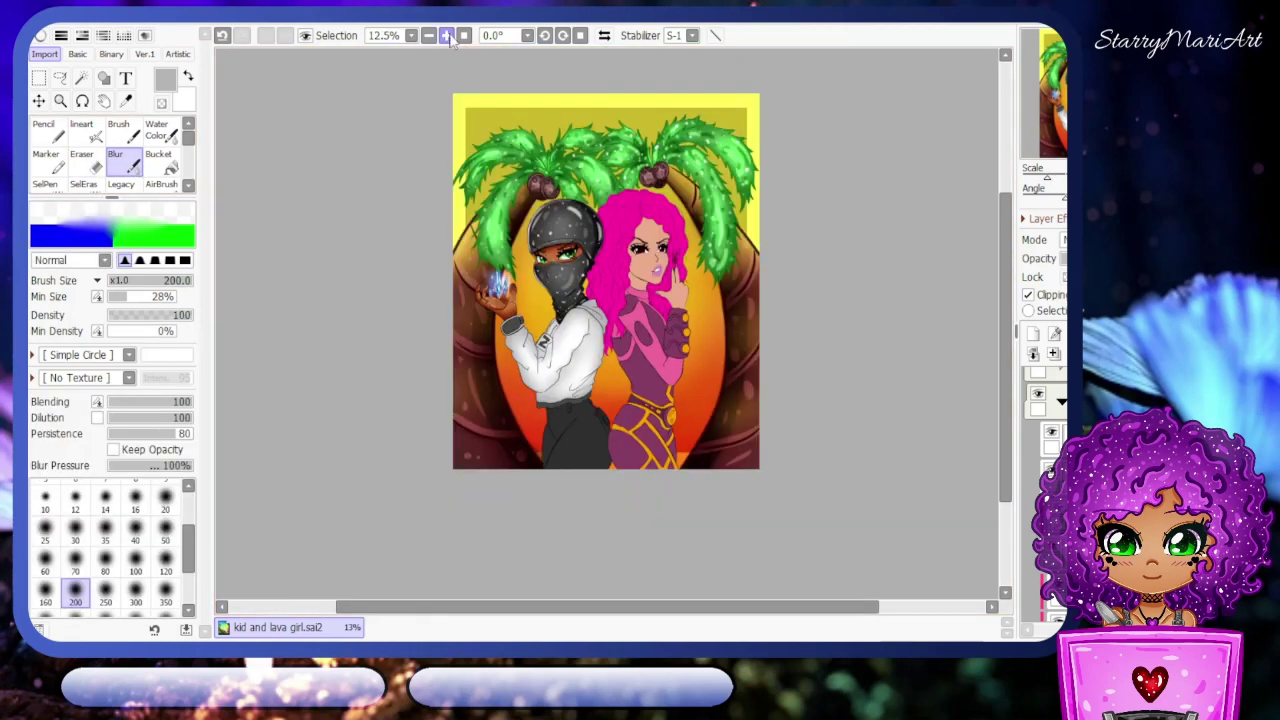
- Deepen the grey shading on the hoodie's sleeve and lower side folds with the lineart brush, starting at size 120
scroll(620, 240, "up", 3)
key("n")
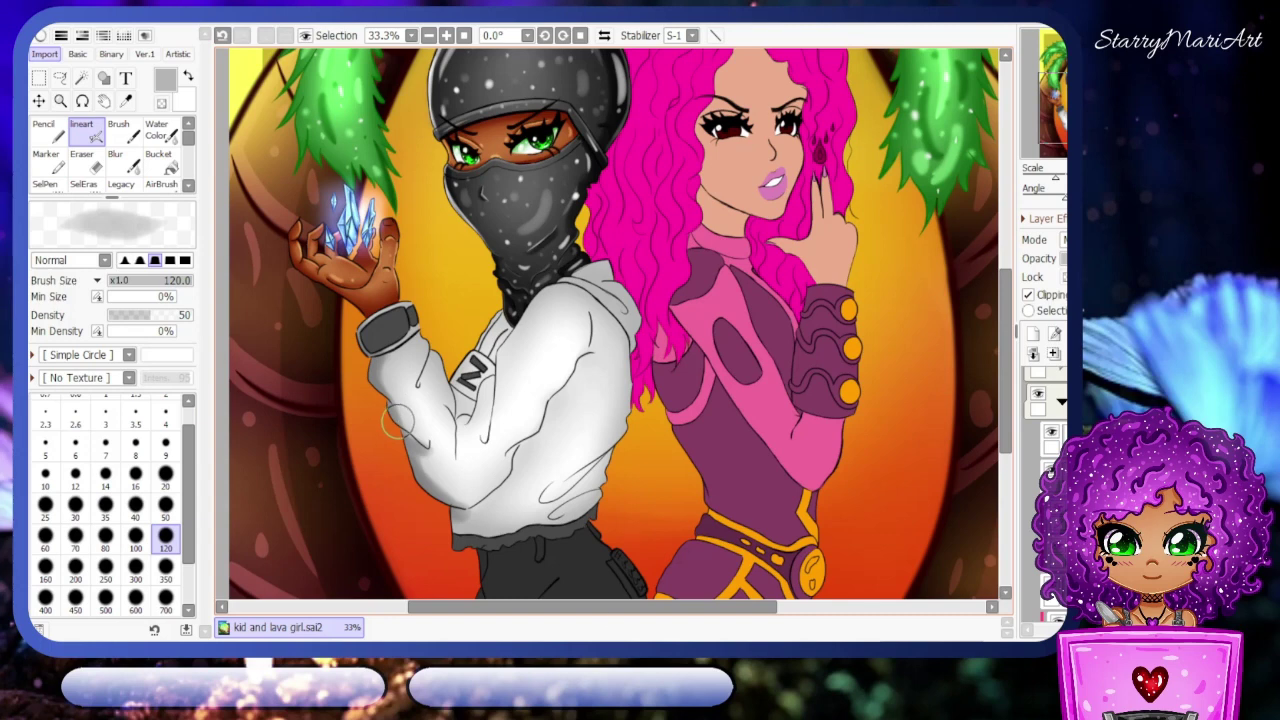
left_click_drag(398, 420, 412, 420)
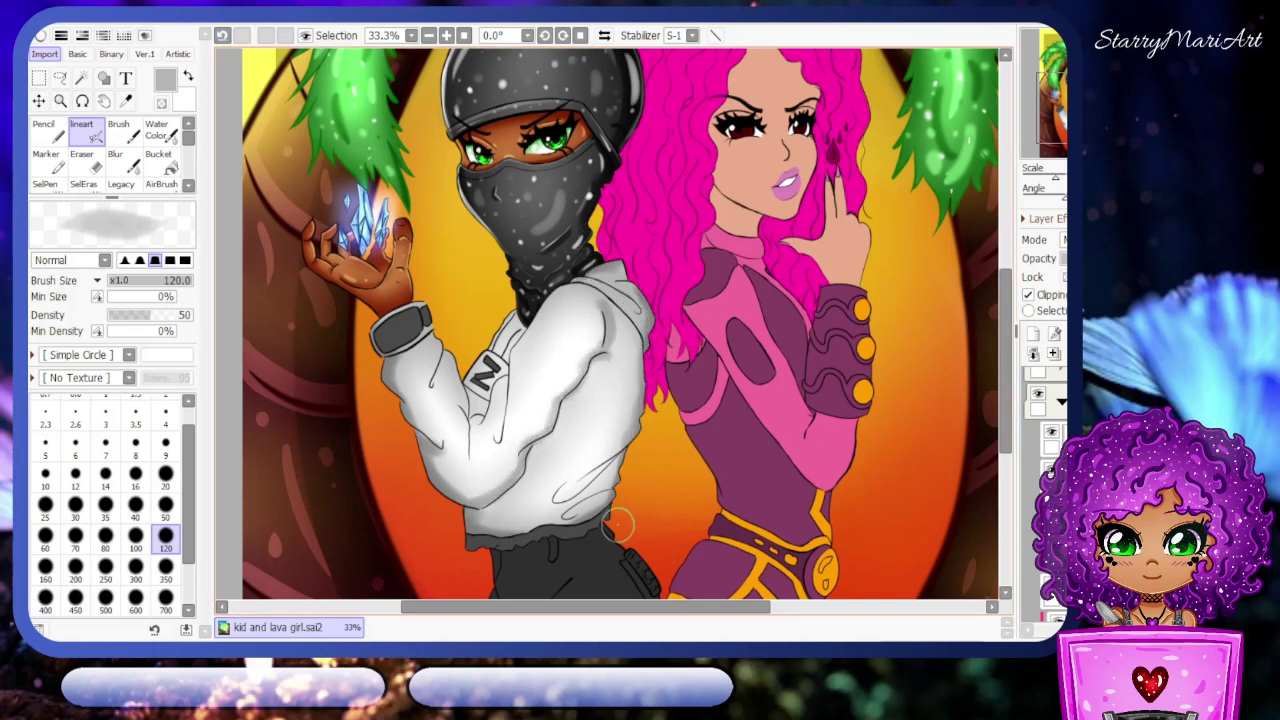
key("bracketleft")
key("bracketleft")
key("bracketleft")
key("bracketleft")
key("bracketleft")
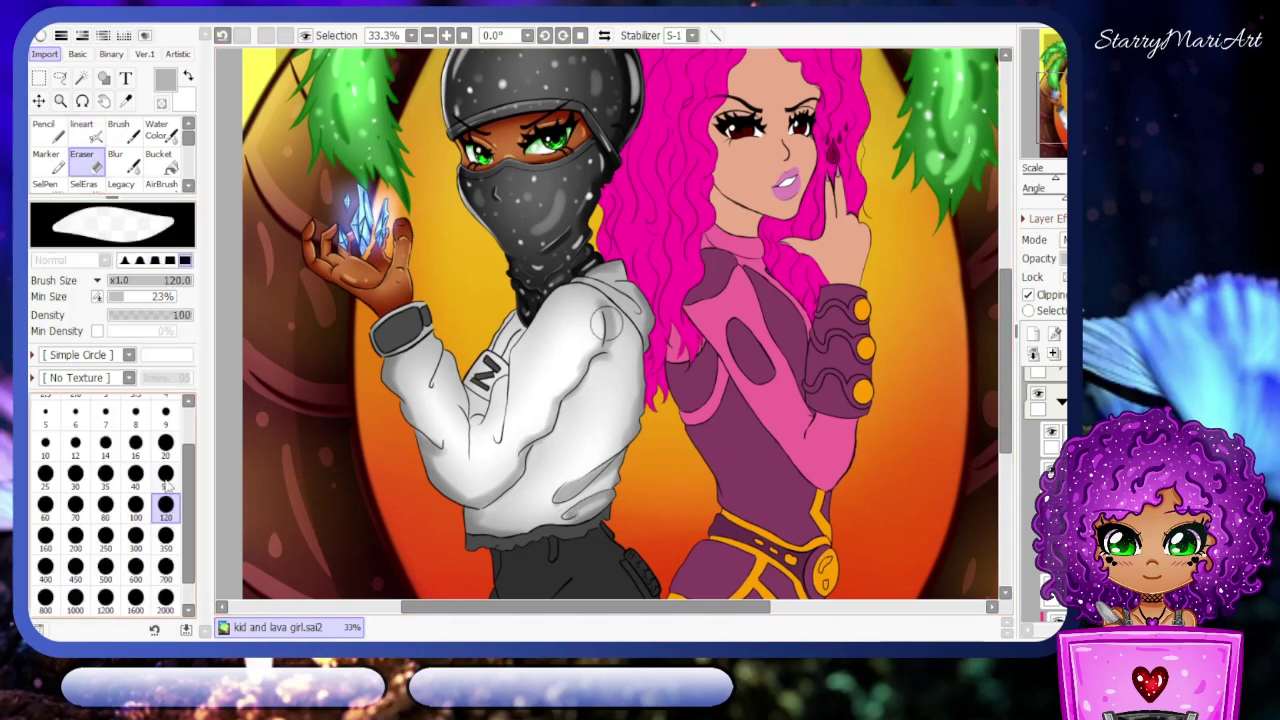
- Paint grey fold shadows on the hoodie with the lineart brush at size 50, and scatter soft grey spots over it at size 80
key("b")
left_click(224, 14)
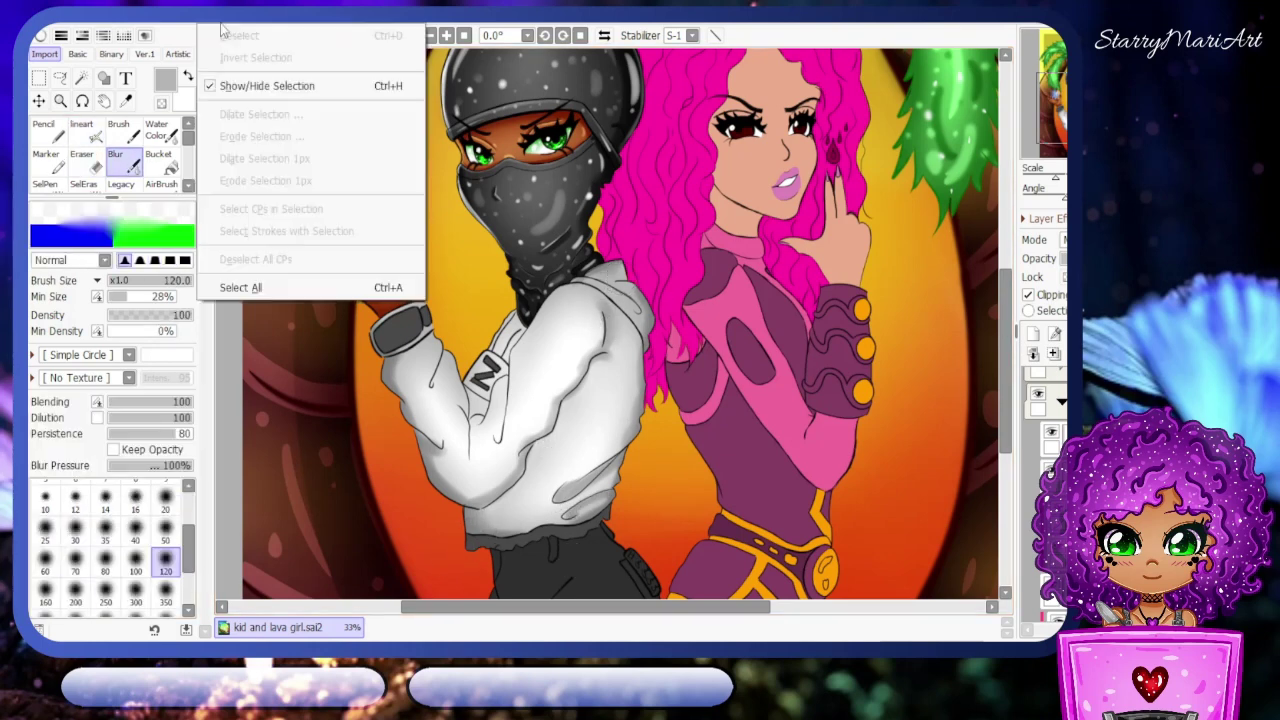
left_click(81, 130)
left_click(224, 14)
left_click(225, 35)
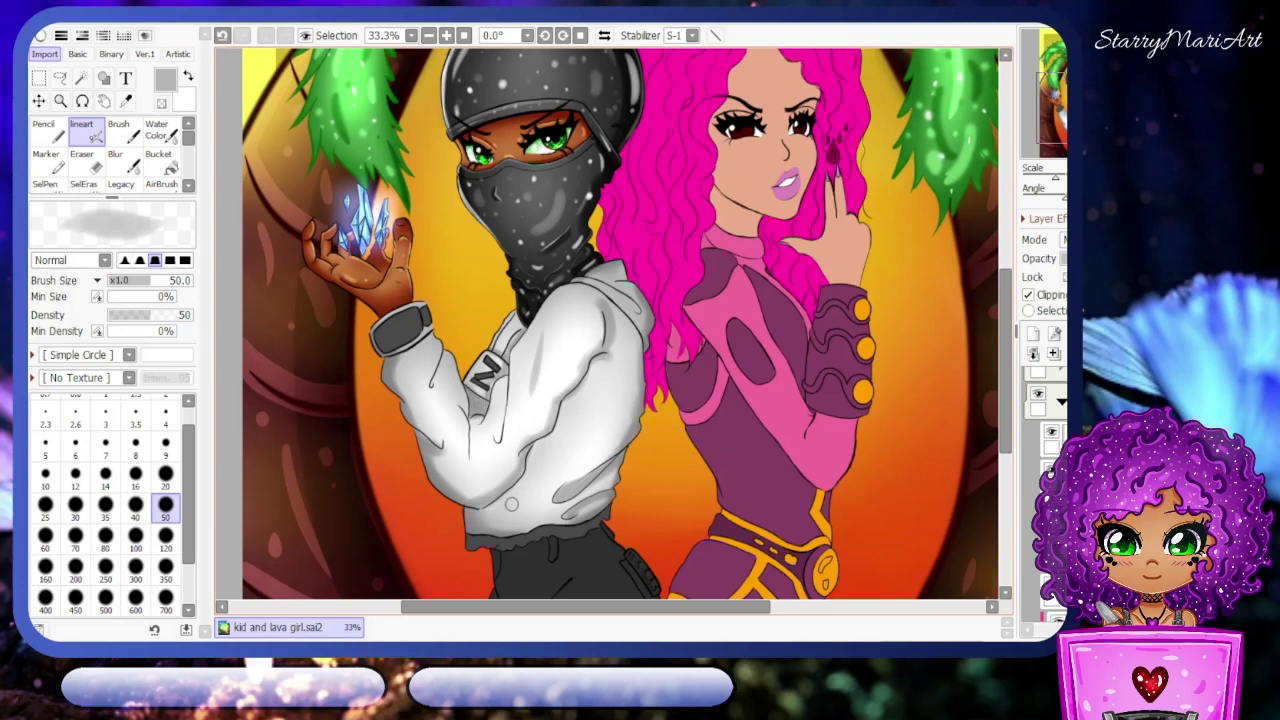
left_click(105, 535)
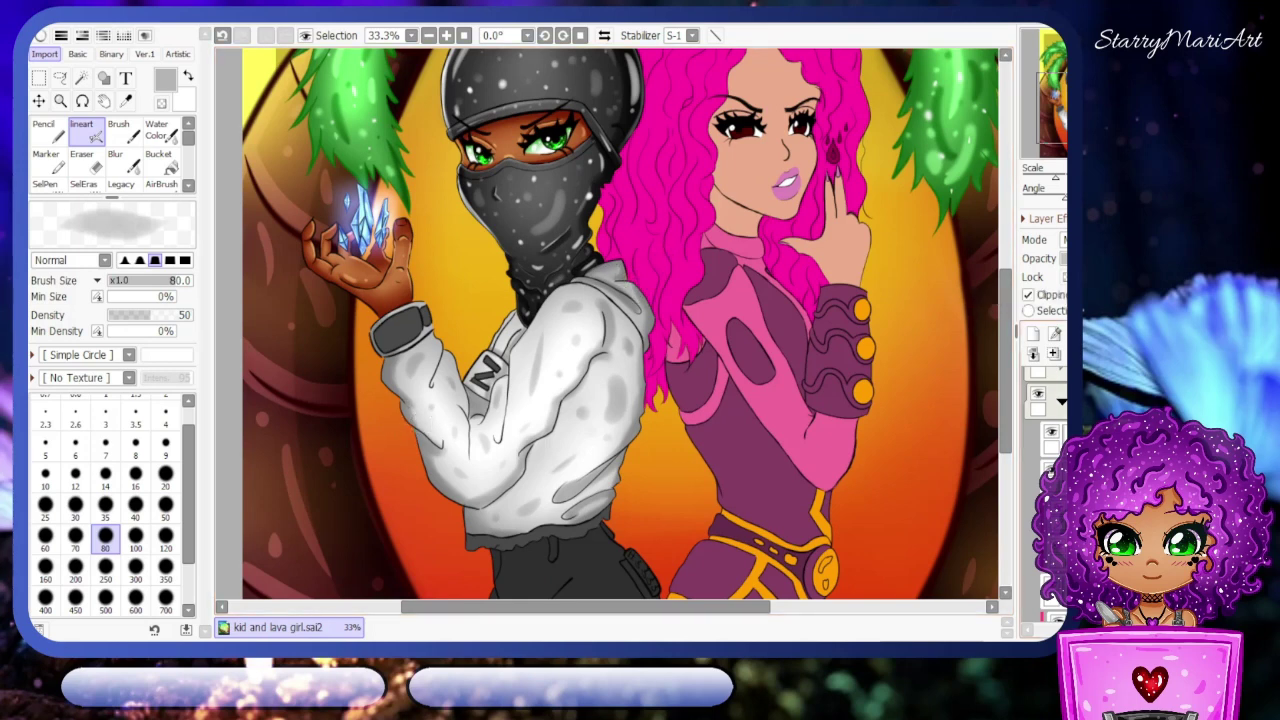
- Paint white highlights on the hoodie's shoulder, sleeves and chest with the Pencil at size 50
key("n")
key("ctrl+z")
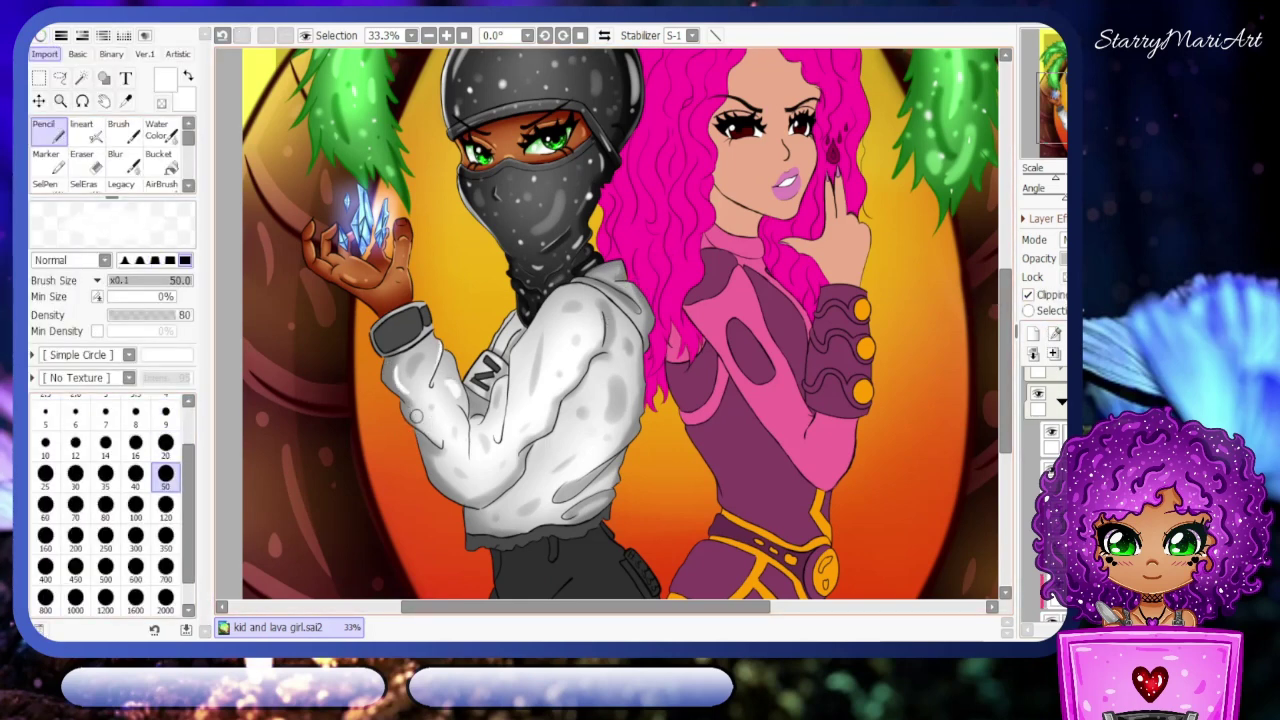
left_click_drag(560, 308, 564, 279)
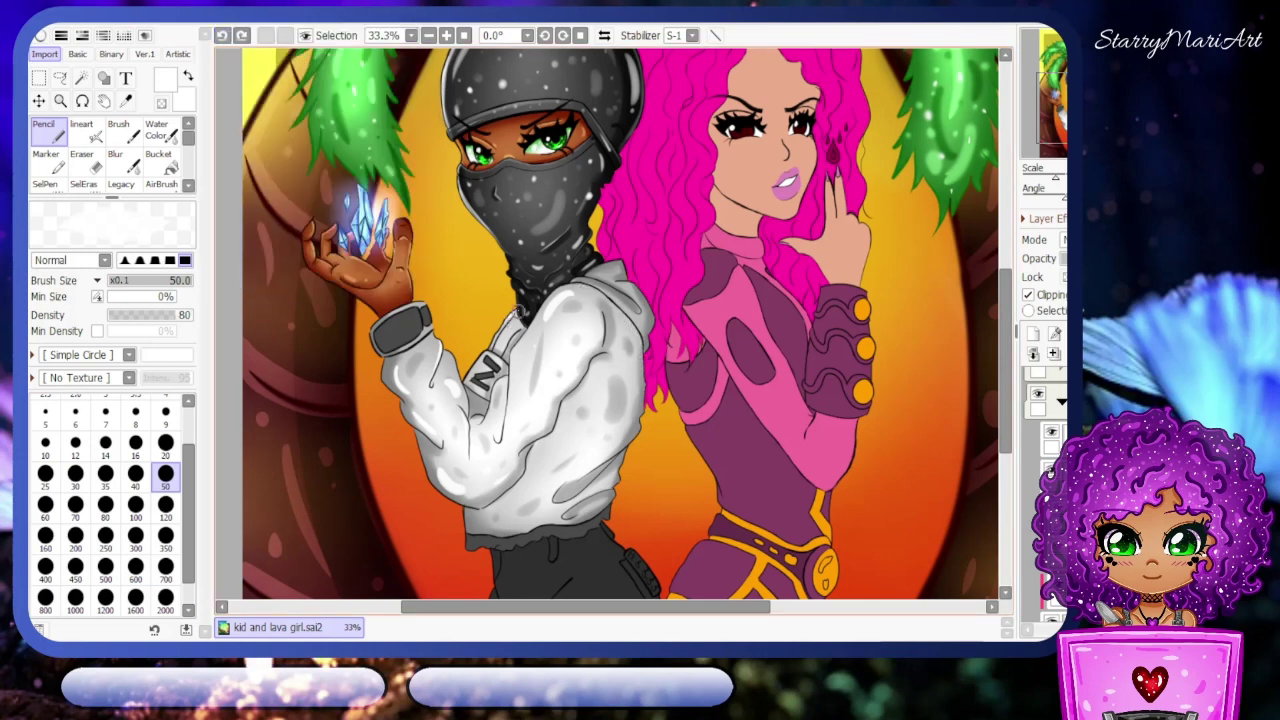
left_click_drag(470, 378, 507, 336)
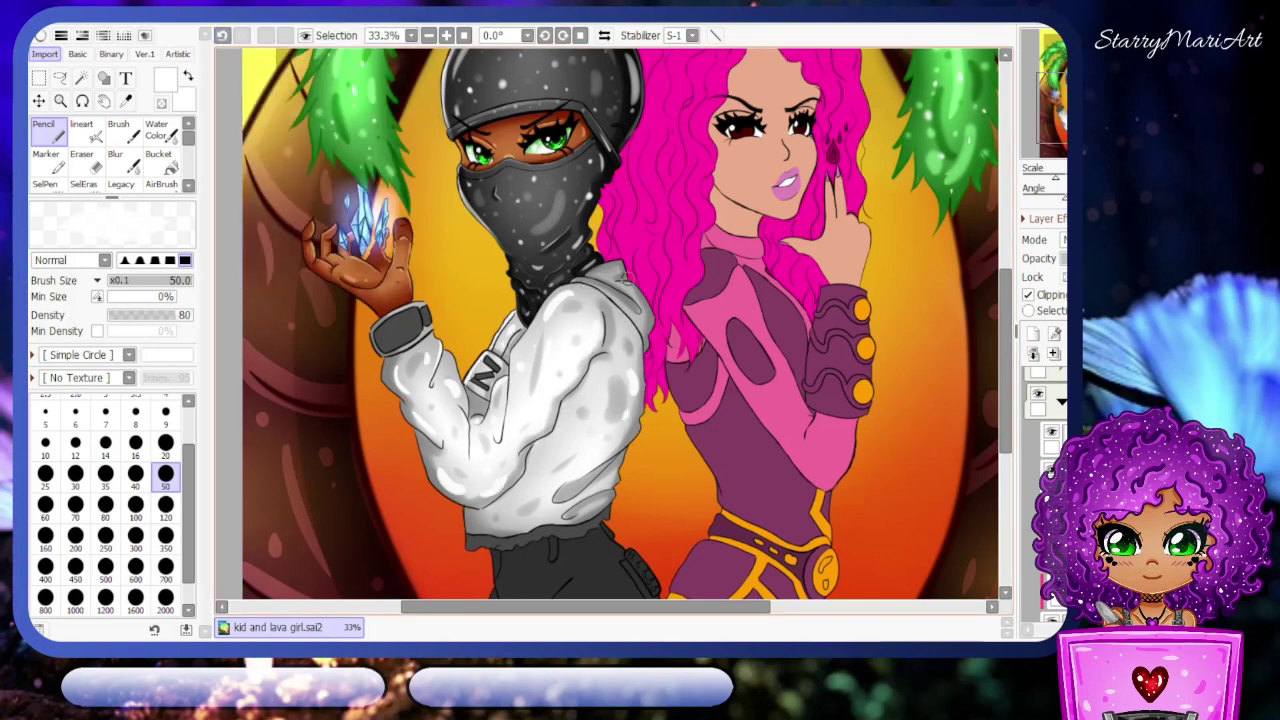
- Add fine white highlights along the edges of the hoodie's hood with the Pencil at size 20
key("bracketleft")
key("bracketleft")
key("bracketleft")
key("bracketleft")
key("bracketleft")
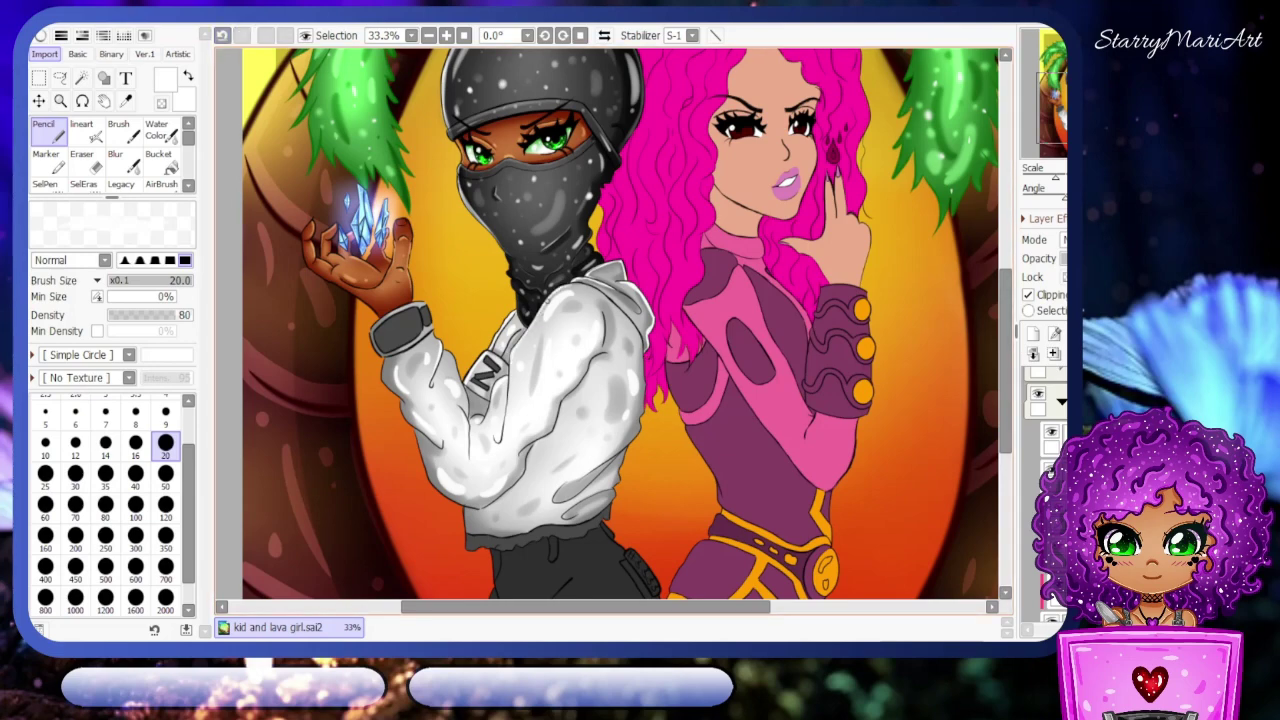
- Shade the dark wristband and hoodie hem in dark grey with the lineart brush at size 80, and blend with Blur at size 120
scroll(415, 245, "down", 3)
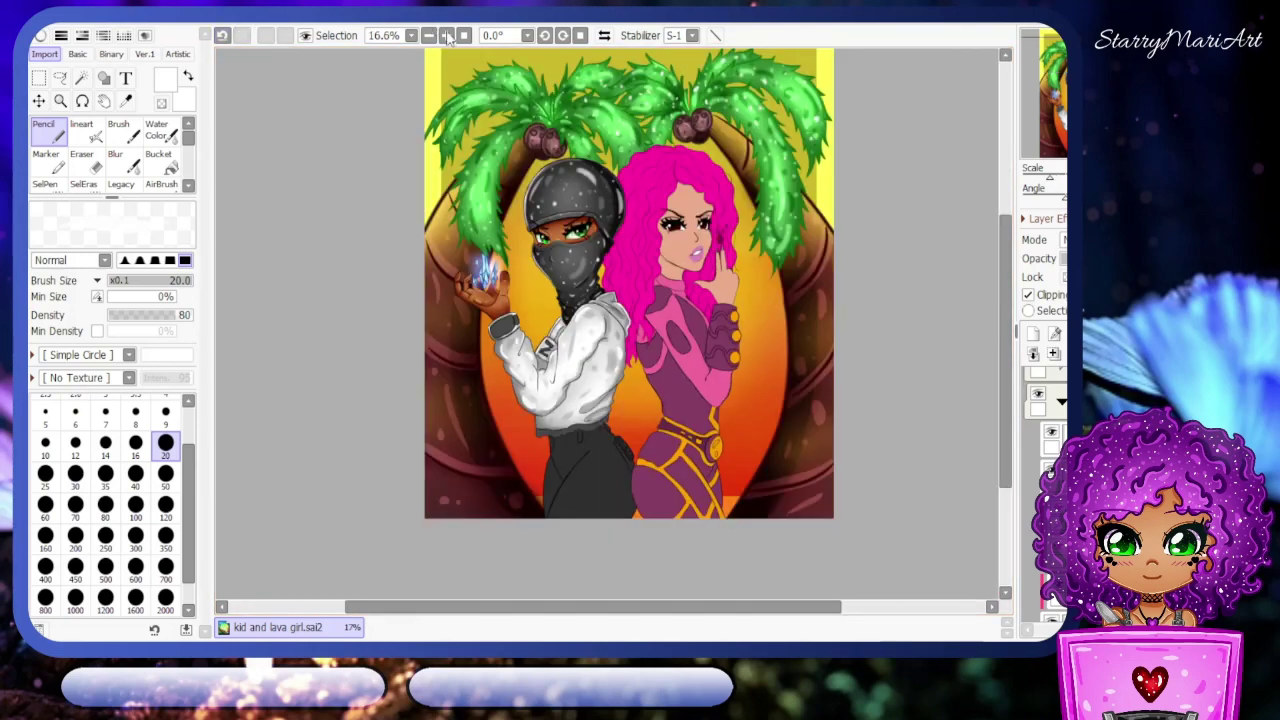
scroll(415, 245, "up", 3)
key("l")
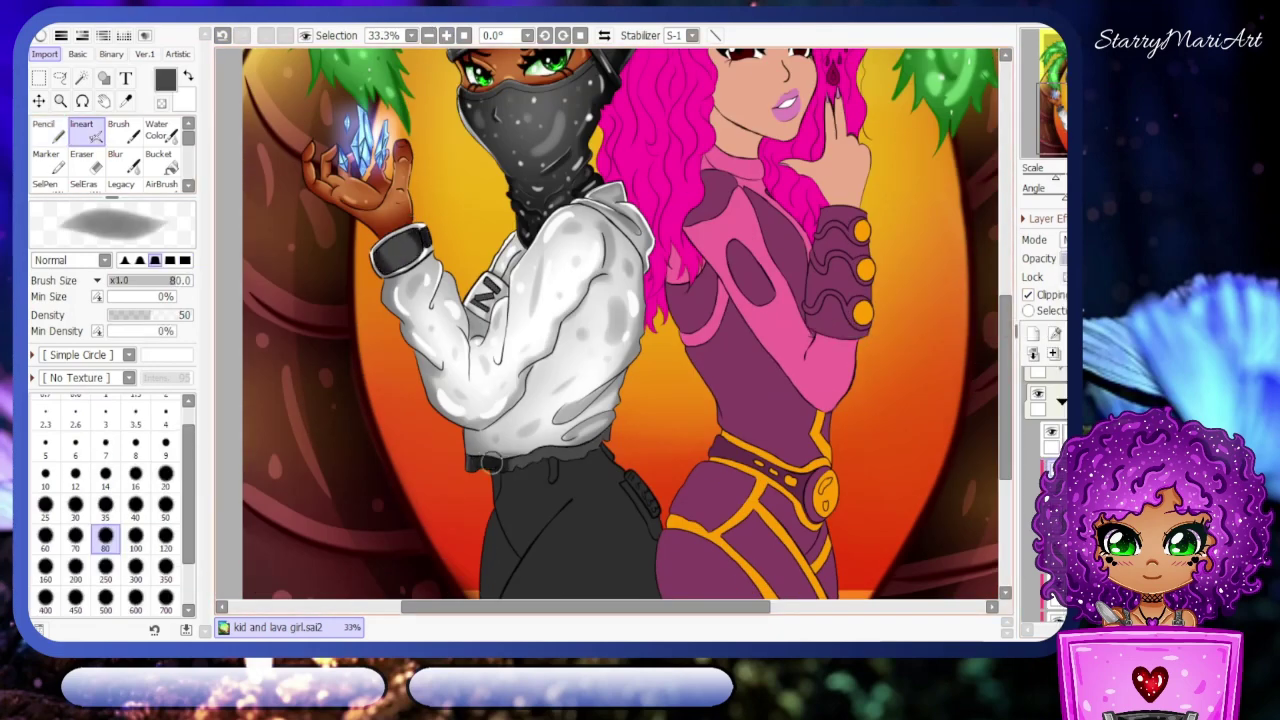
key("u")
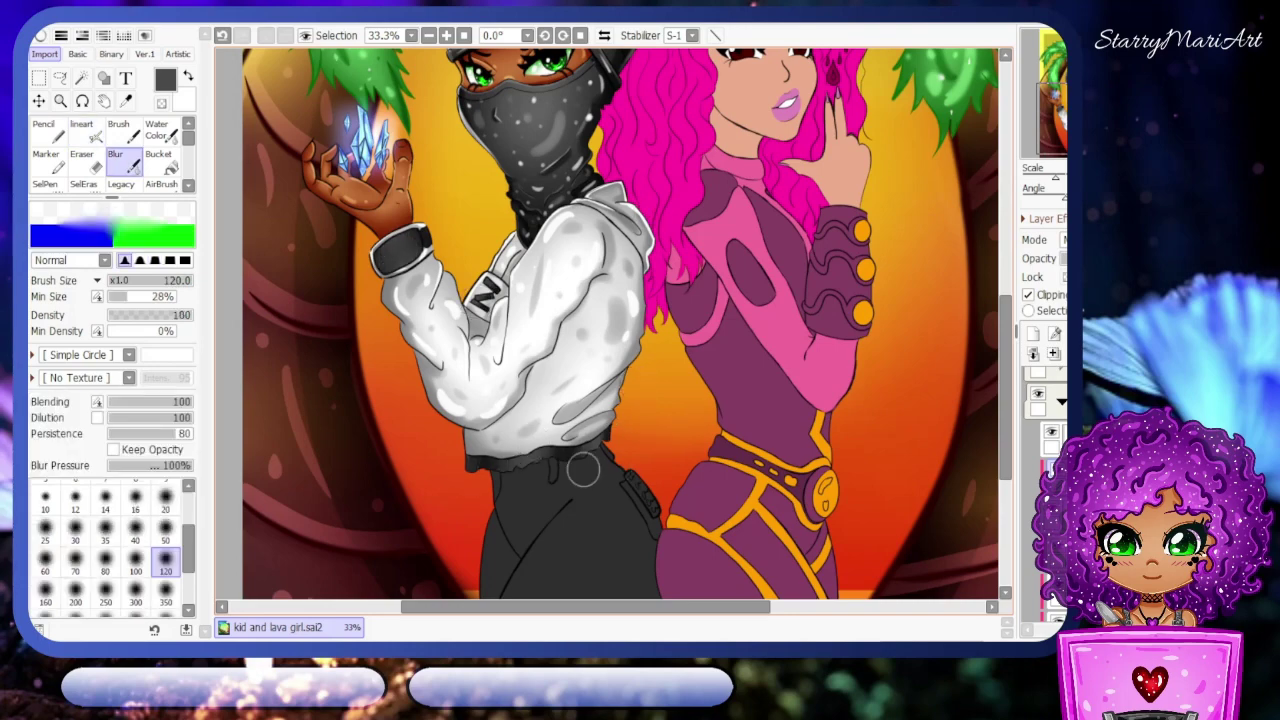
- Paint lighter grey highlights on the wristband and hoodie hem with the lineart brush at size 80, and blend them with Blur
scroll(620, 323, "down", 3)
scroll(620, 323, "up", 3)
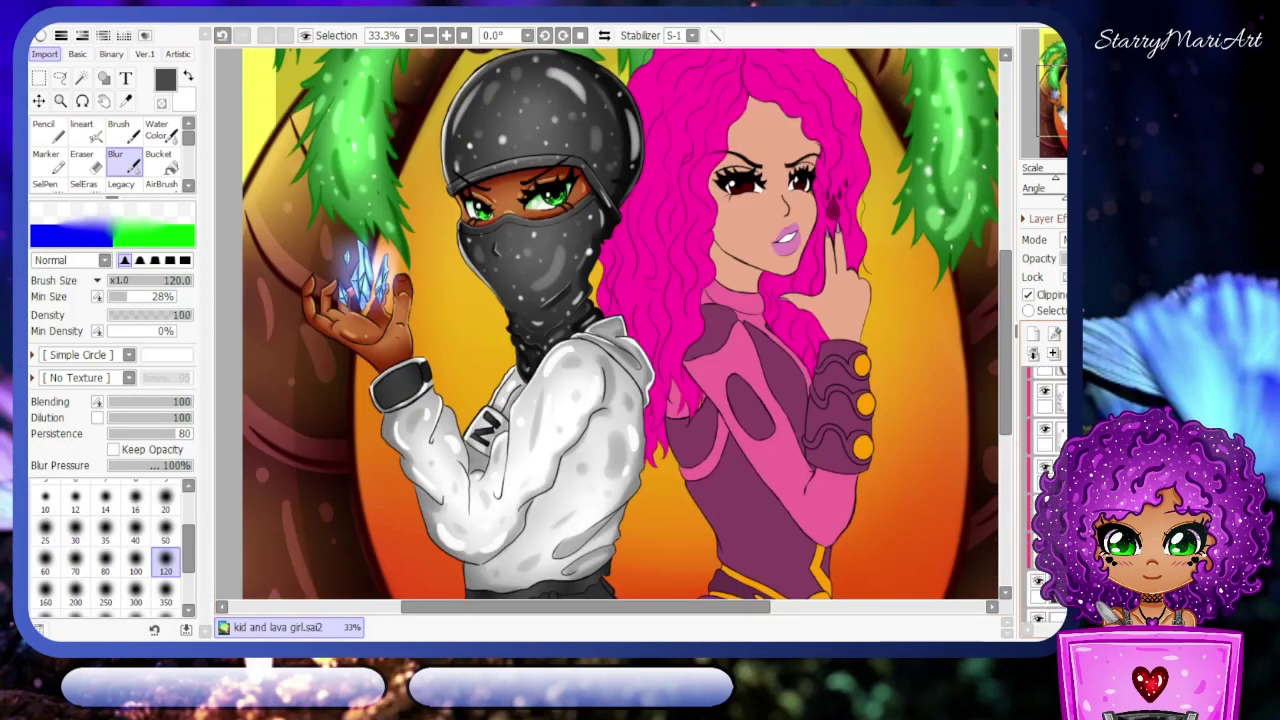
scroll(620, 323, "down", 3)
scroll(620, 323, "up", 3)
key("l")
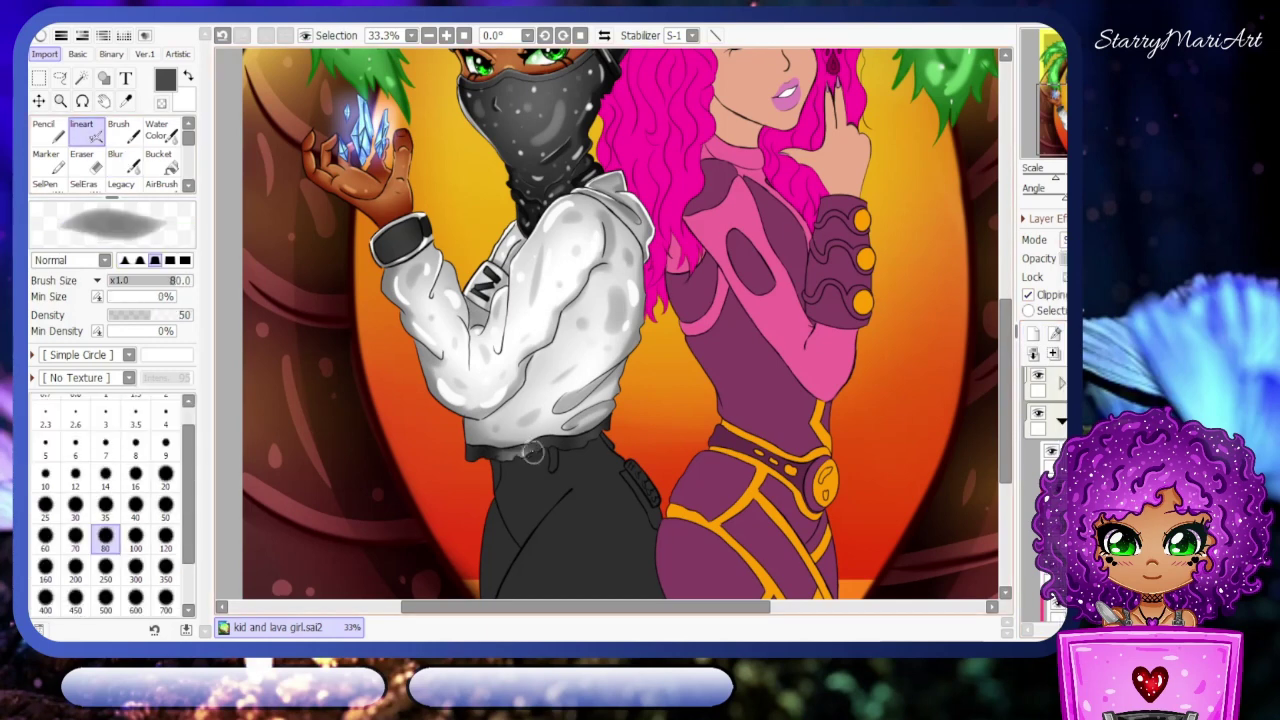
left_click(587, 441, "alt")
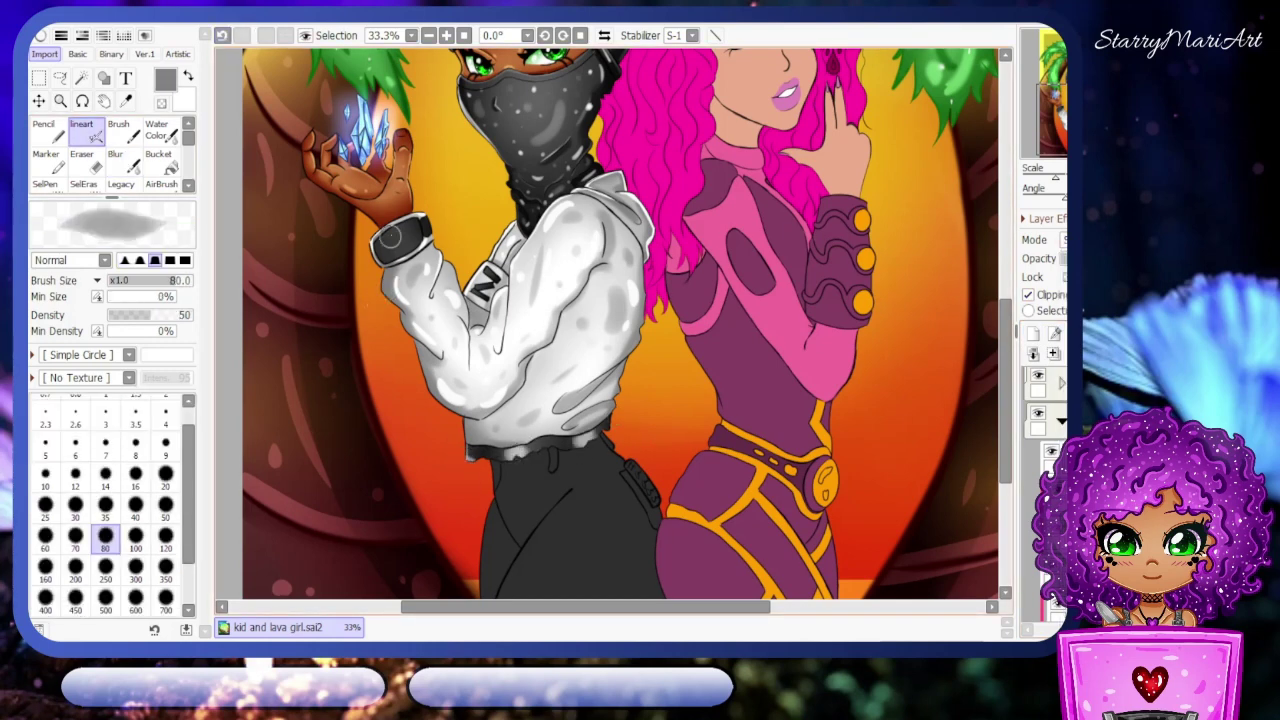
key("b")
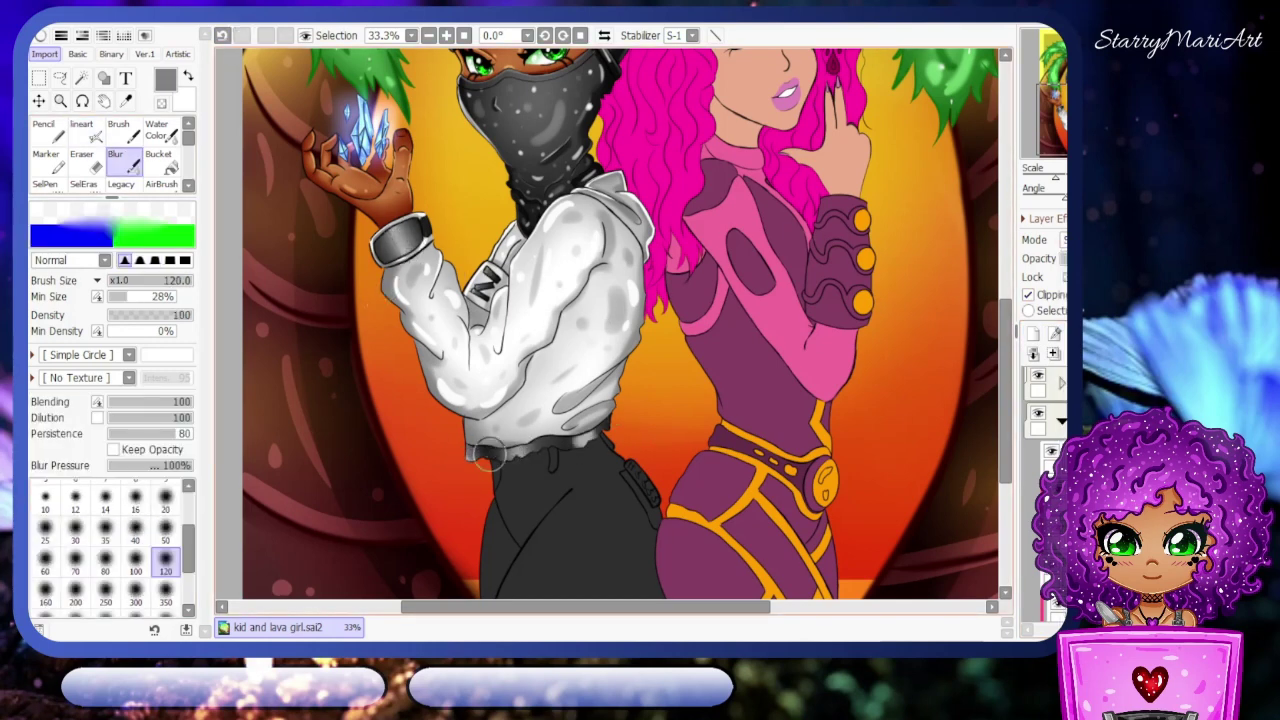
- Paint fine white highlights along the hoodie's dark ruffled hem and on the wristband with the Pencil at size 20
scroll(620, 323, "down", 1)
scroll(620, 323, "up", 1)
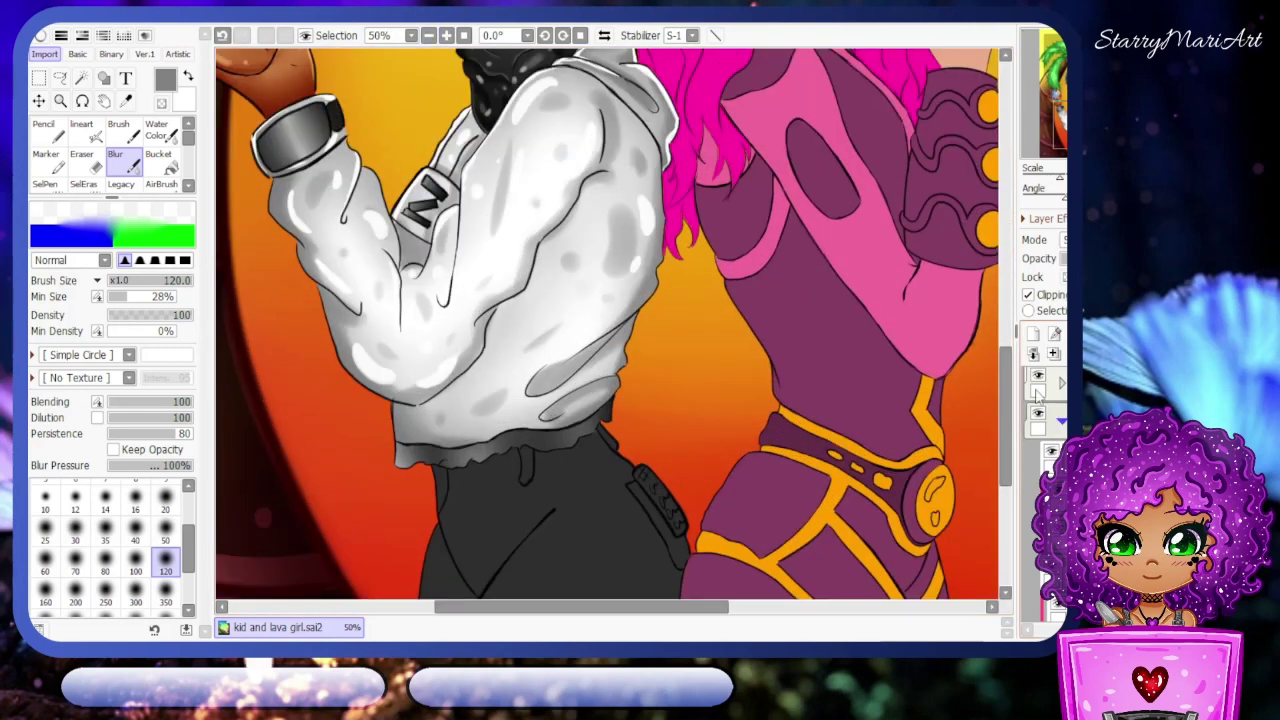
key("n")
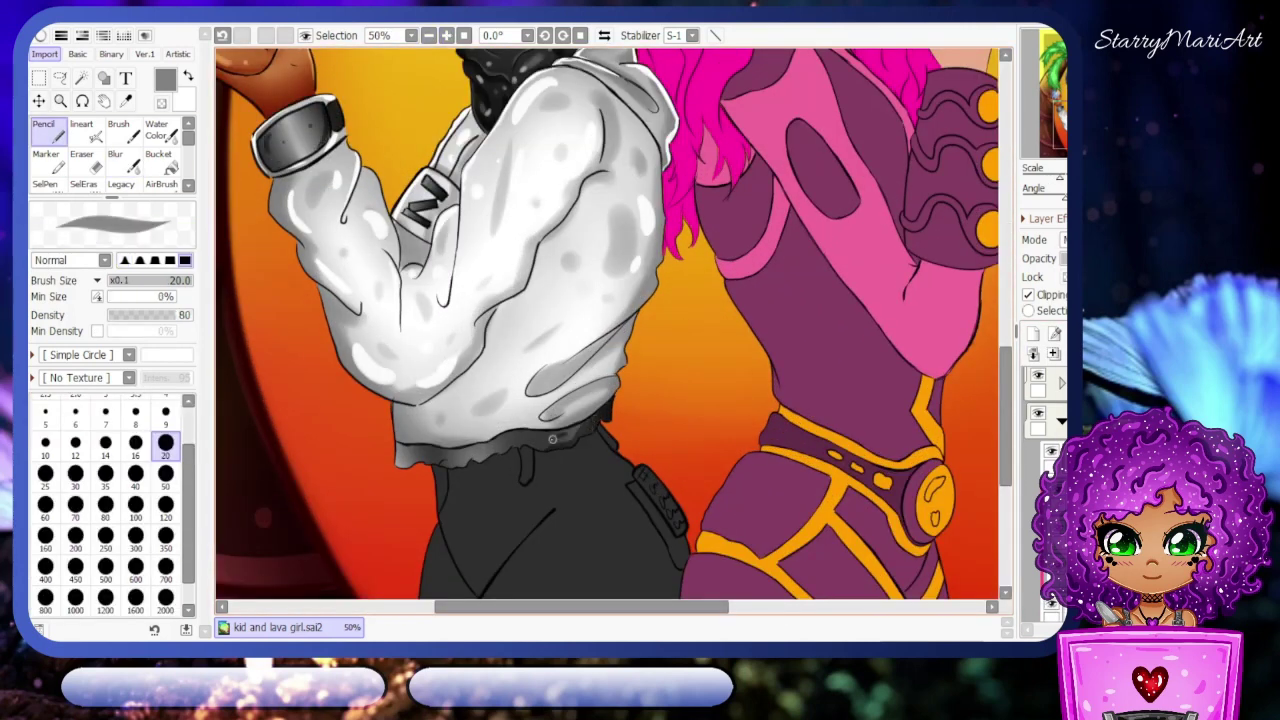
key("e")
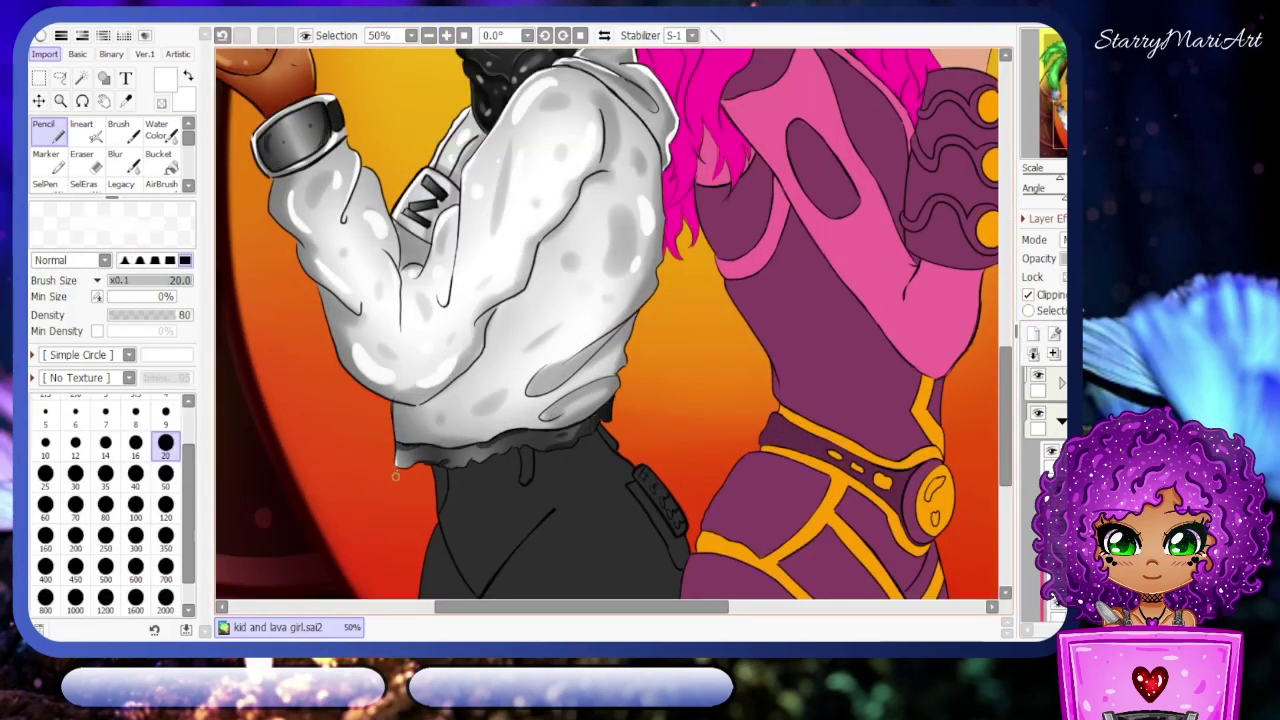
key("End")
key("End")
key("End")
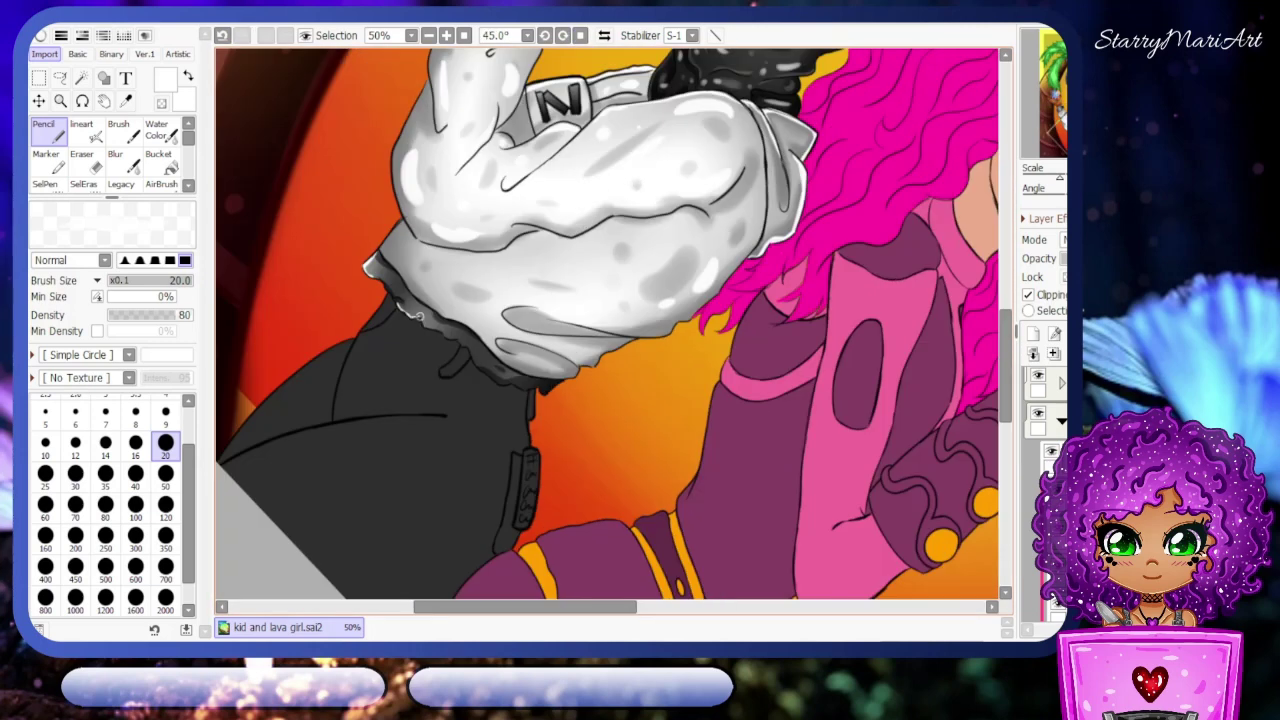
key("Home")
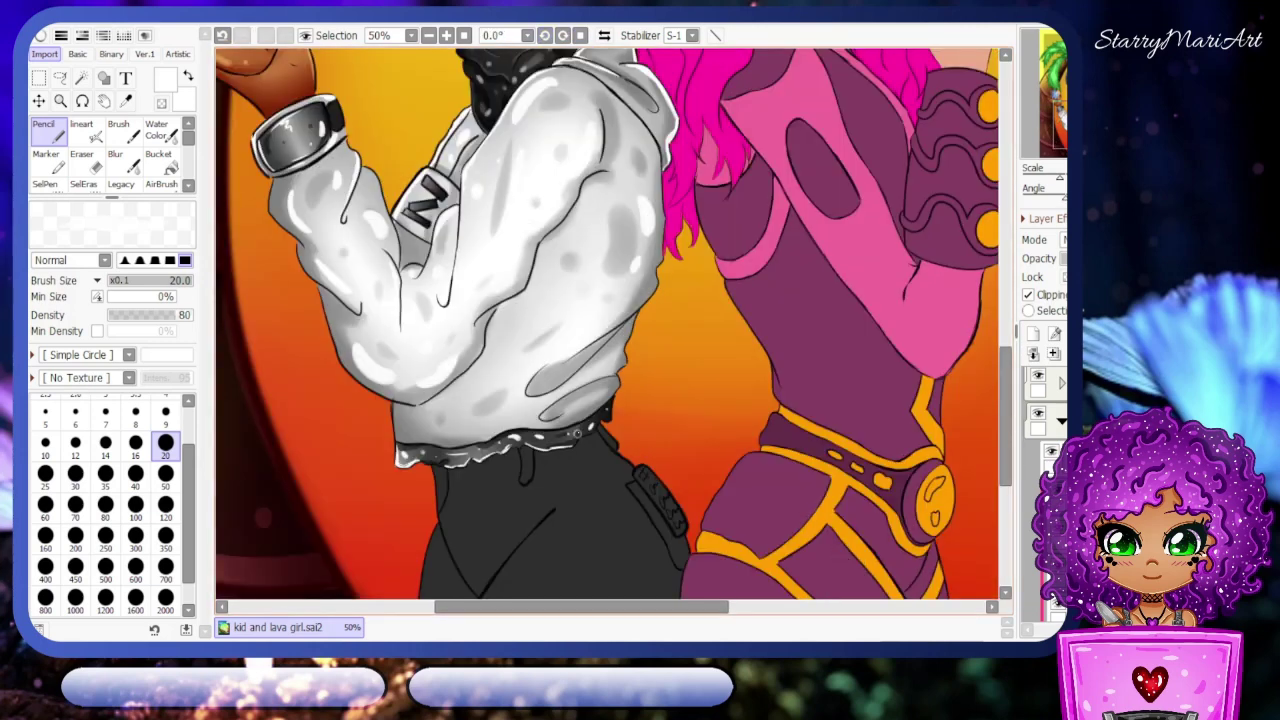
- Shade the masked character's pants in near-black along the edges and blend the shading with Blur at size 350
left_click(465, 35)
scroll(600, 560, "up", 2)
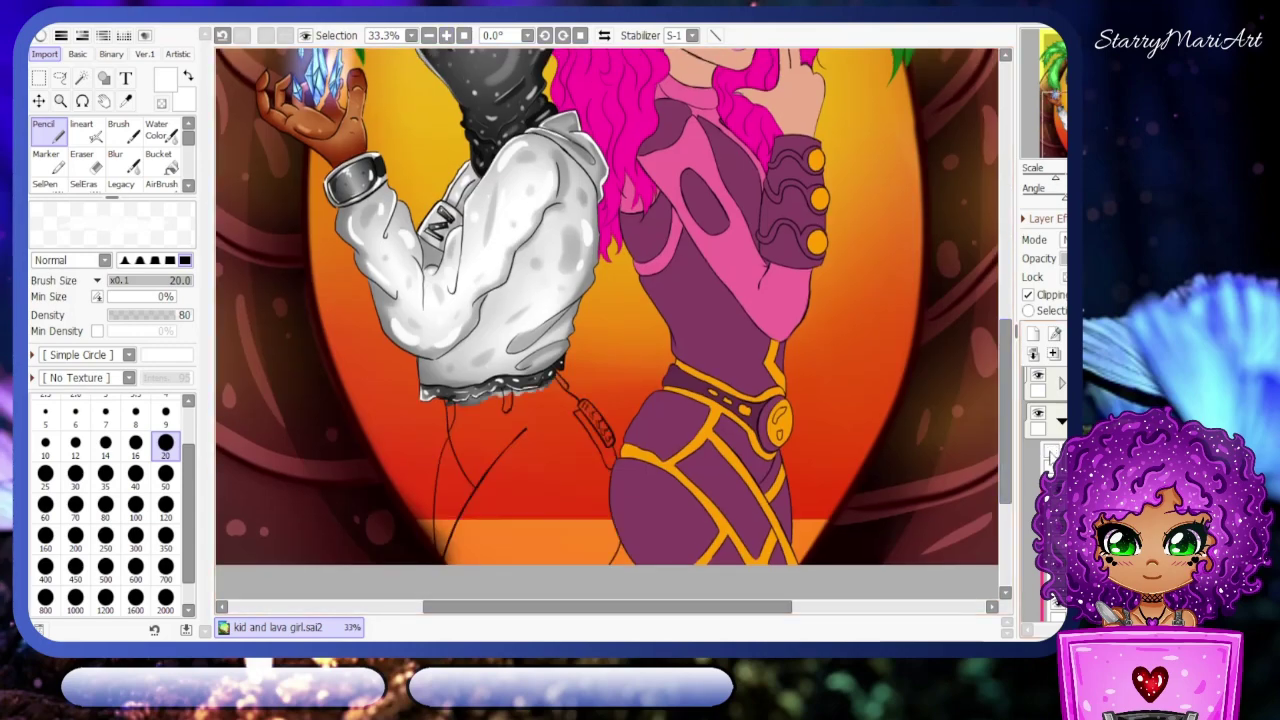
left_click(160, 184)
key("b")
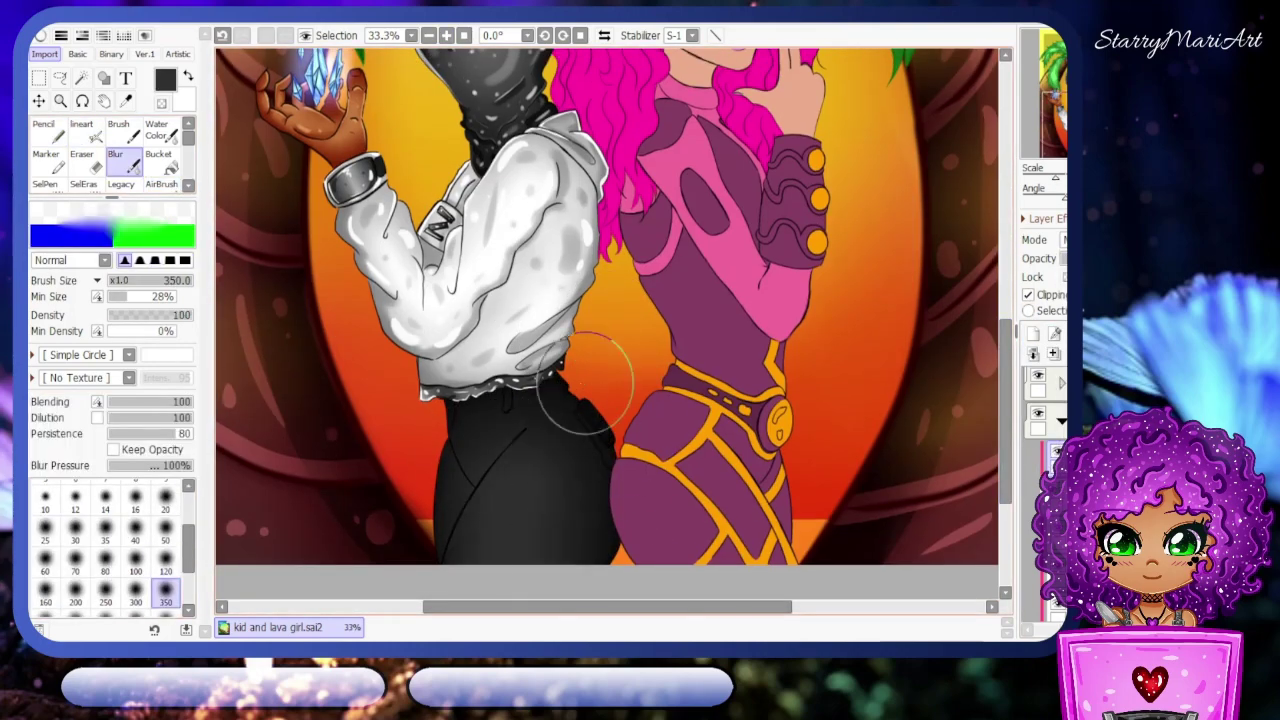
- Paint dark fold shadows and spots on the pants with the lineart brush at size 50
key("n")
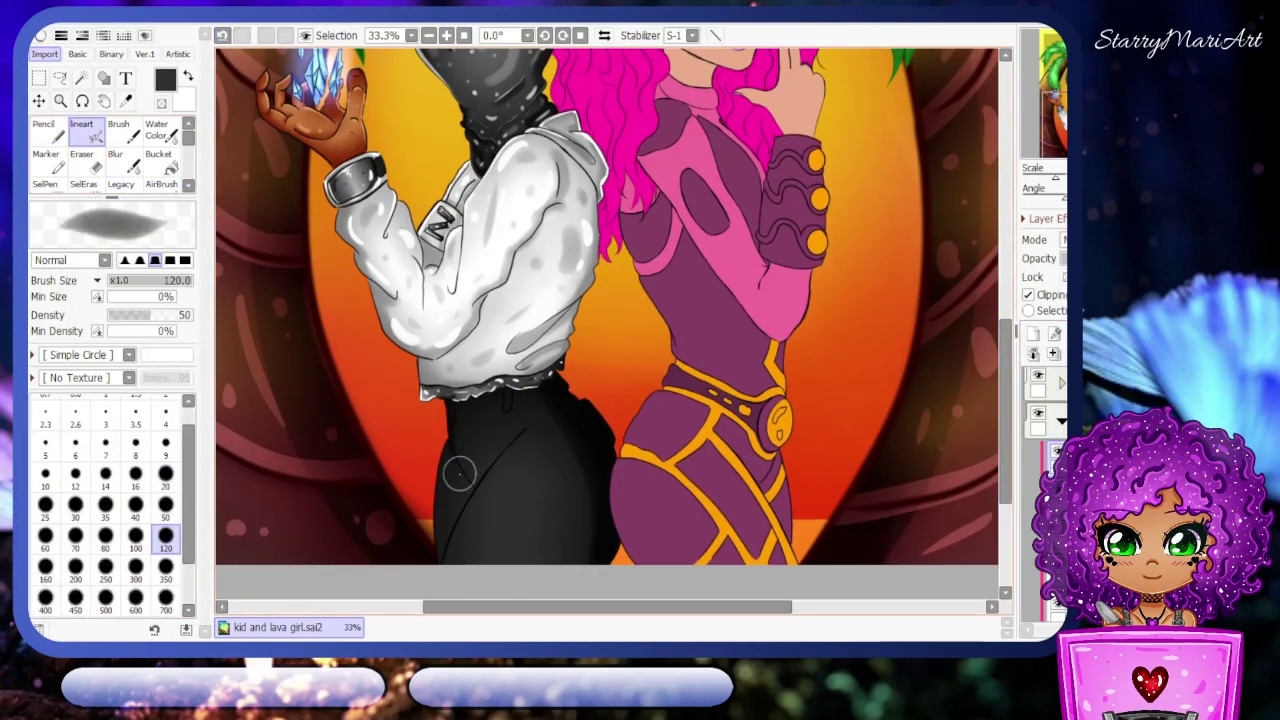
scroll(607, 323, "up", 1)
left_click(165, 505)
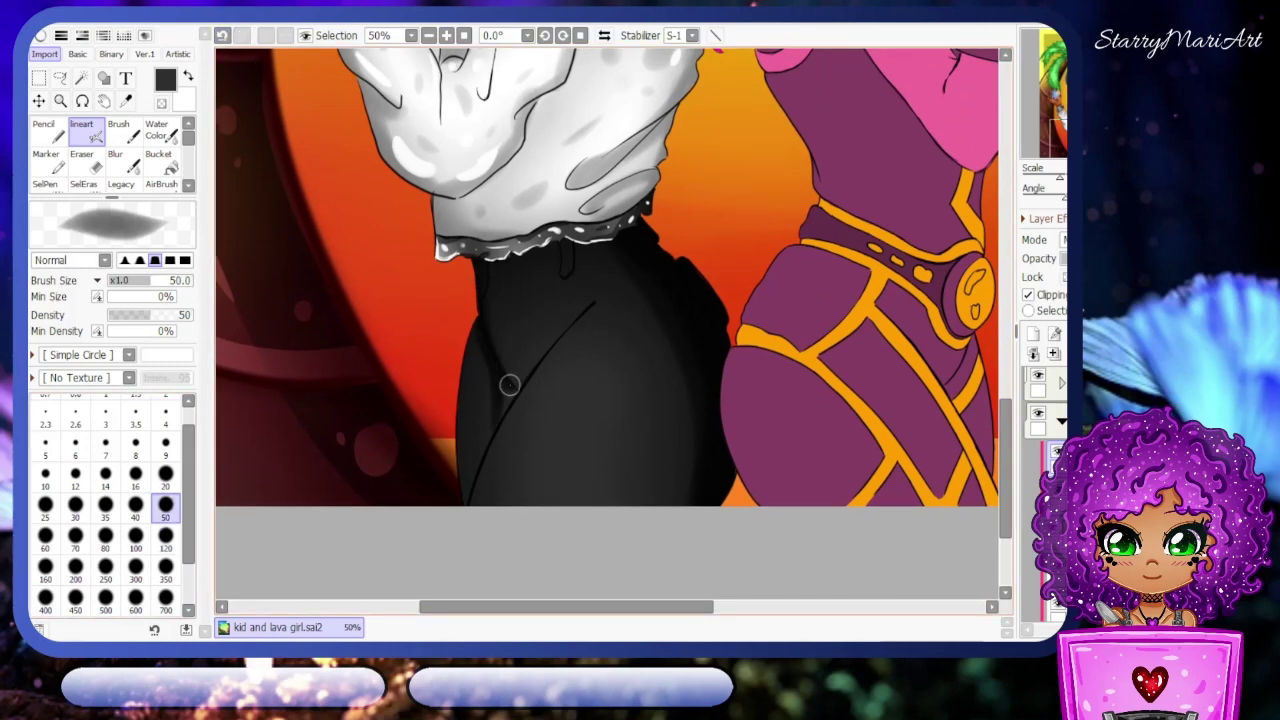
left_click_drag(654, 381, 466, 351)
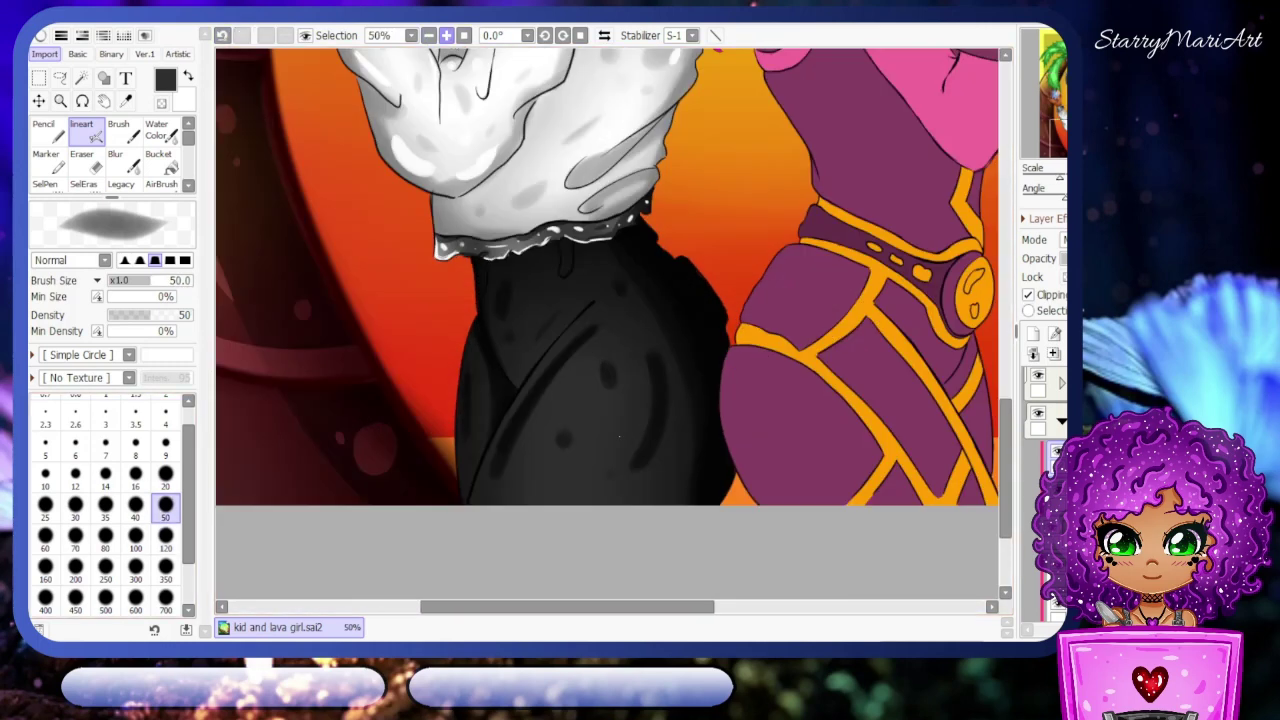
left_click_drag(666, 312, 690, 260)
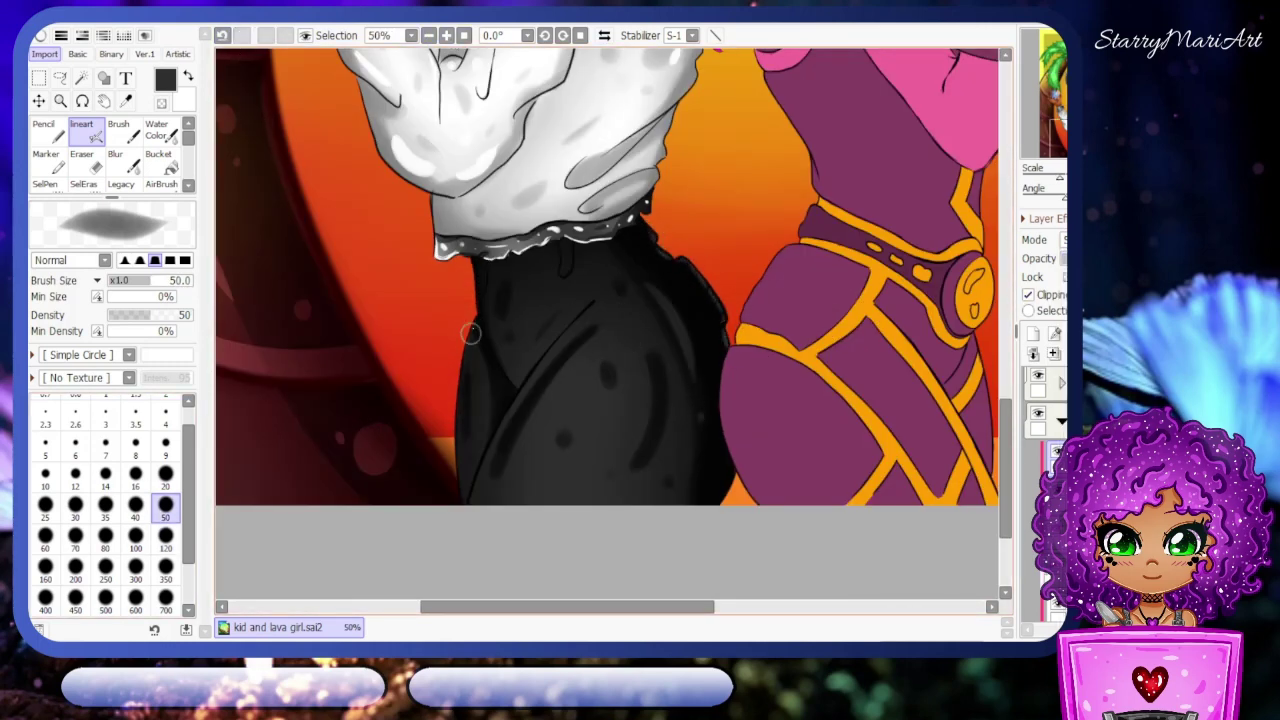
- Add lighter grey highlights along the pants' folds and across the thigh with the lineart brush, using size 35 for the small marks
mouse_move(606, 306)
left_mouse_down()
mouse_move(496, 430)
mouse_move(474, 492)
left_mouse_up()
key("e")
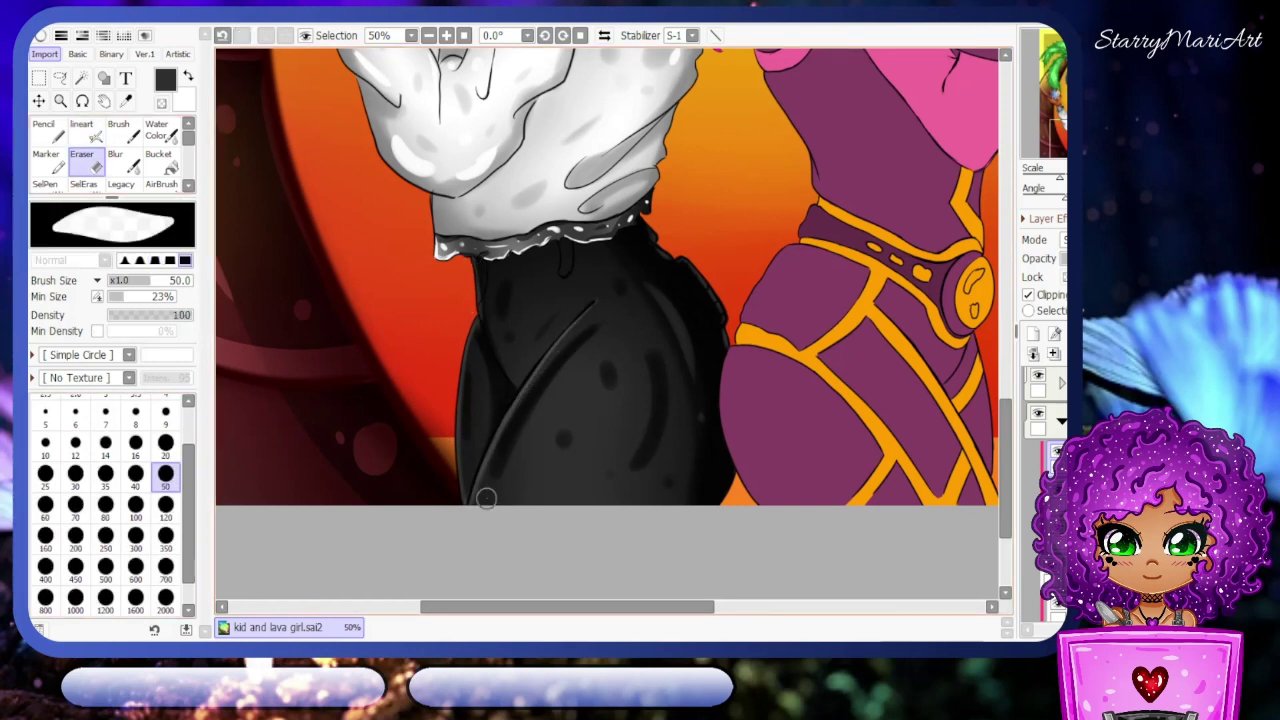
key("e")
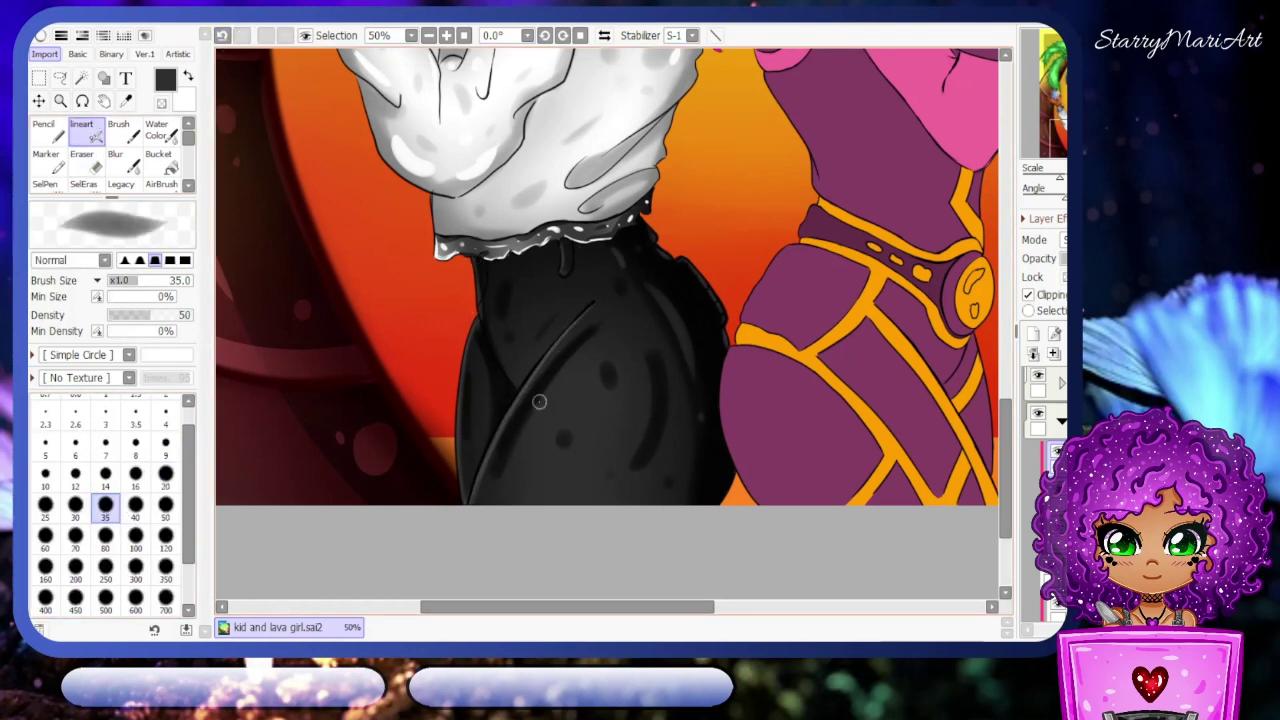
left_click_drag(698, 420, 736, 474)
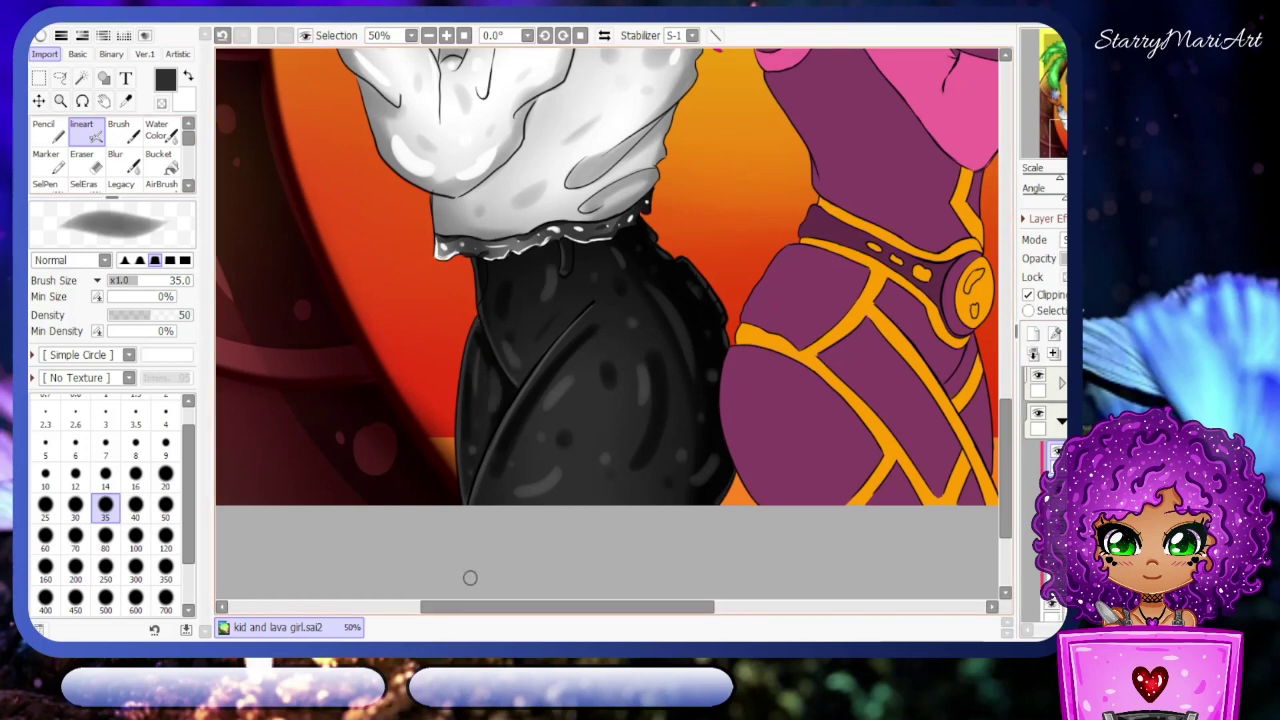
- Brighten the middle of the pants in soft grey with the AirBrush at size 250, and blend with Blur at size 120
left_click(161, 184)
left_click(165, 79)
left_click(626, 437)
left_click_drag(560, 380, 623, 314)
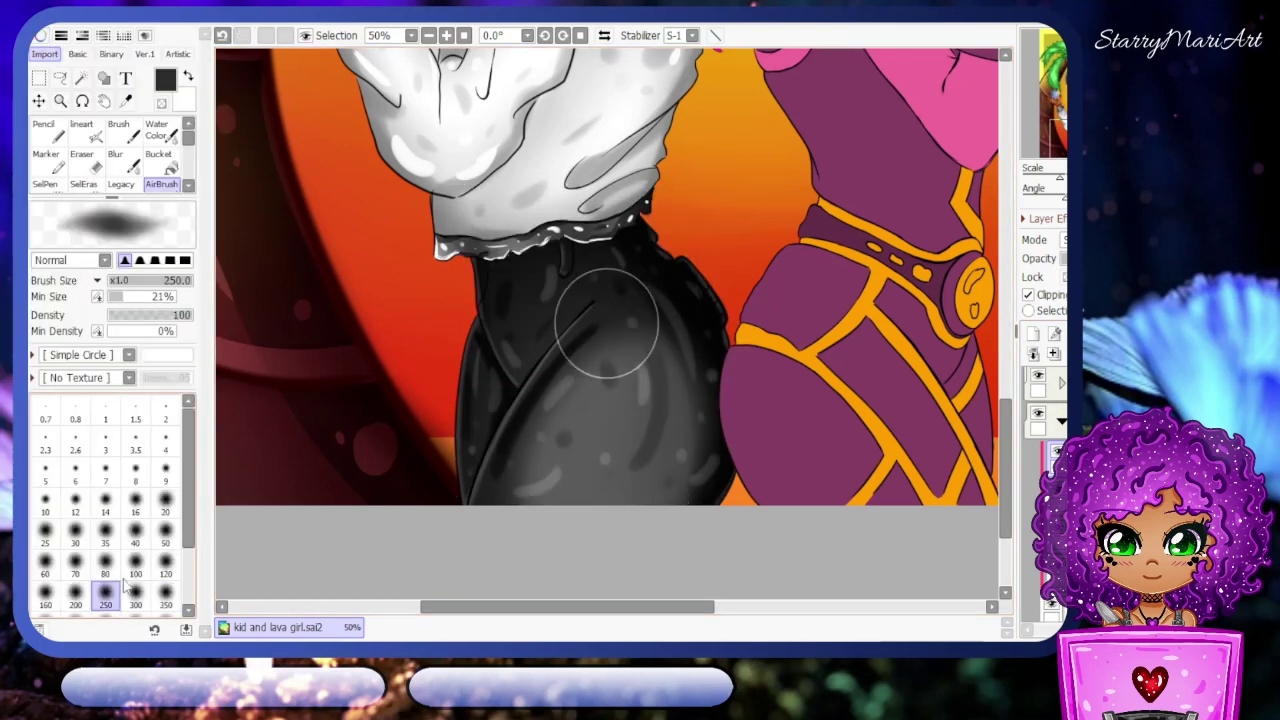
left_click(115, 160)
left_click(165, 568)
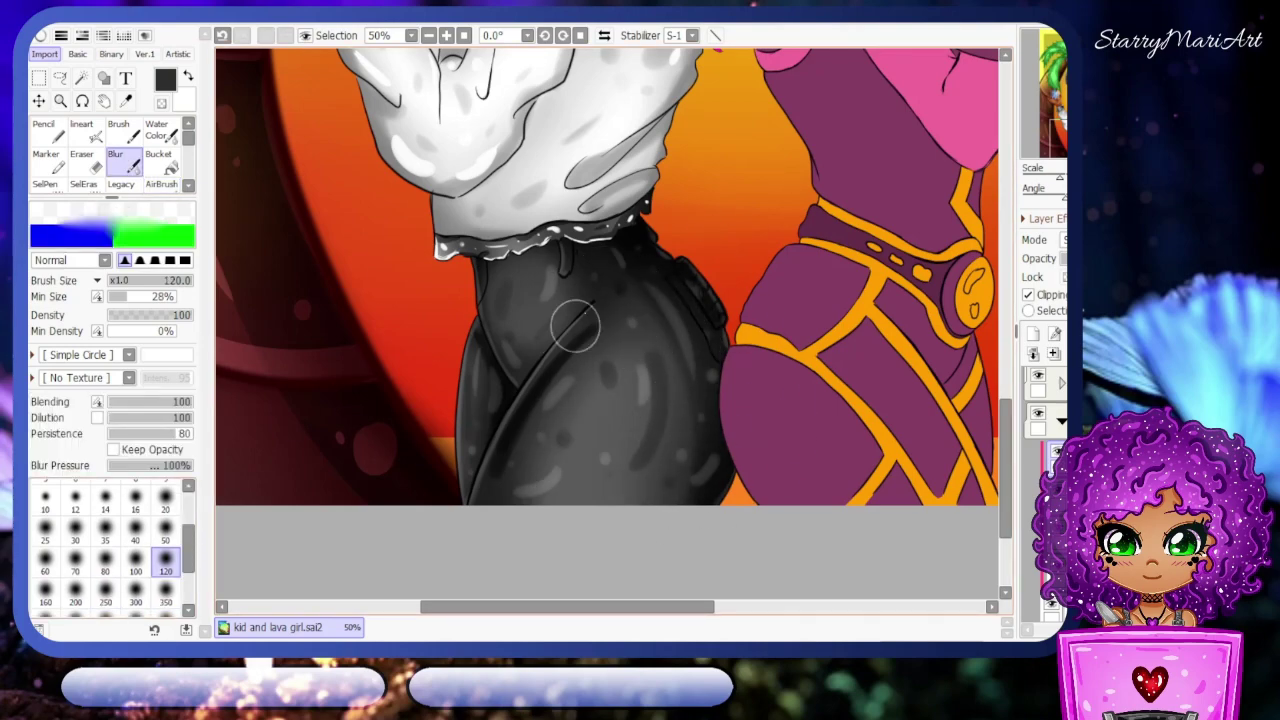
- Paint white streaks and dots as glossy highlights on the pants with the lineart brush at size 35
key("minus")
scroll(640, 400, "up", 5)
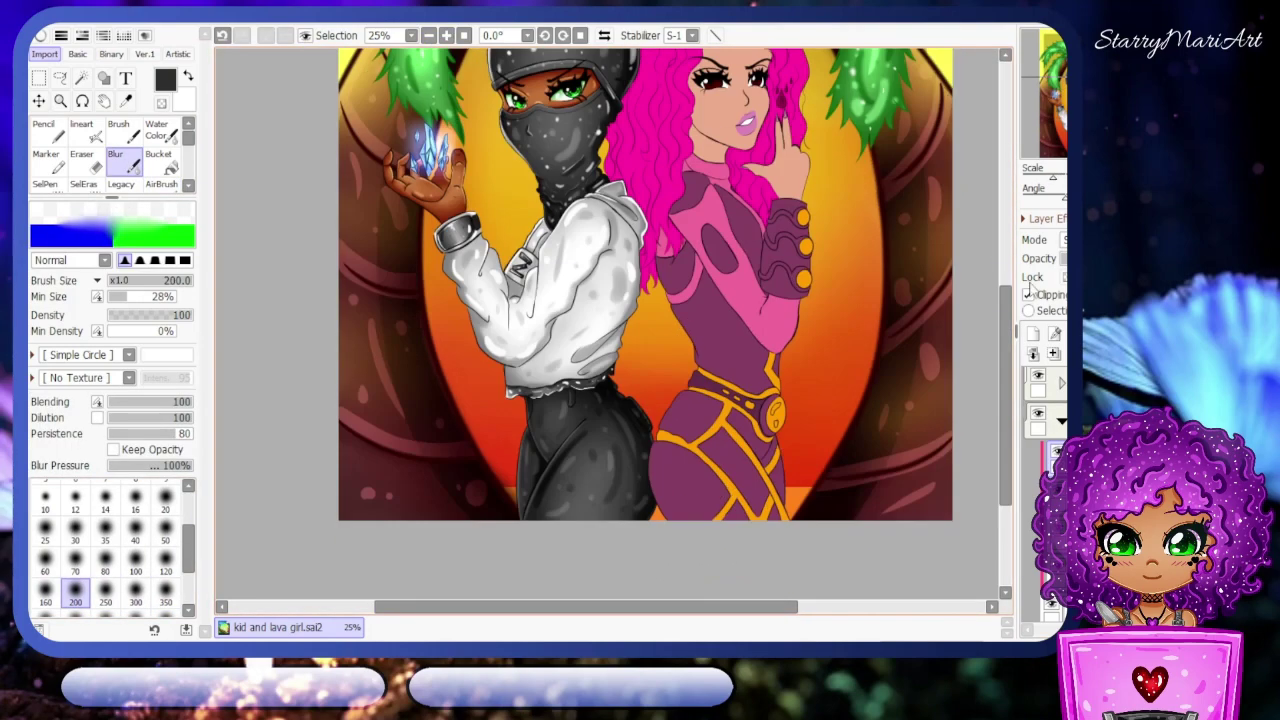
left_click(81, 130)
scroll(600, 300, "up", 2)
left_click_drag(562, 466, 604, 447)
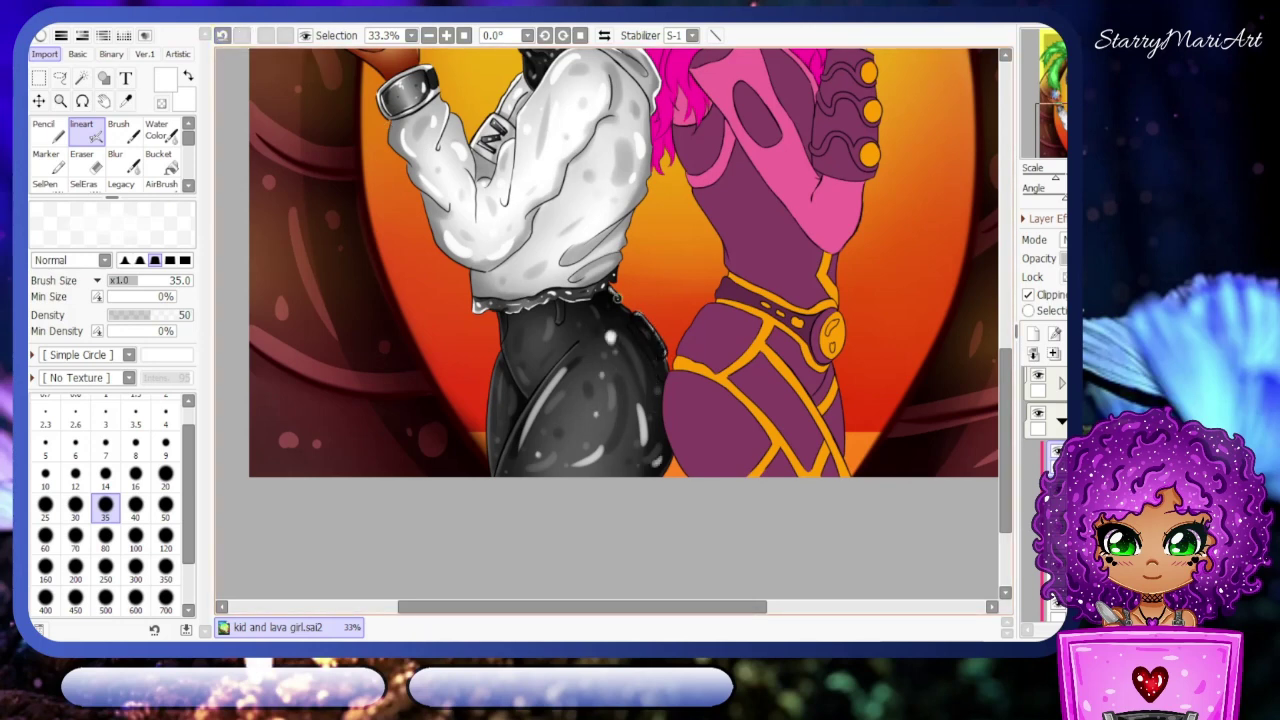
key("ctrl+z")
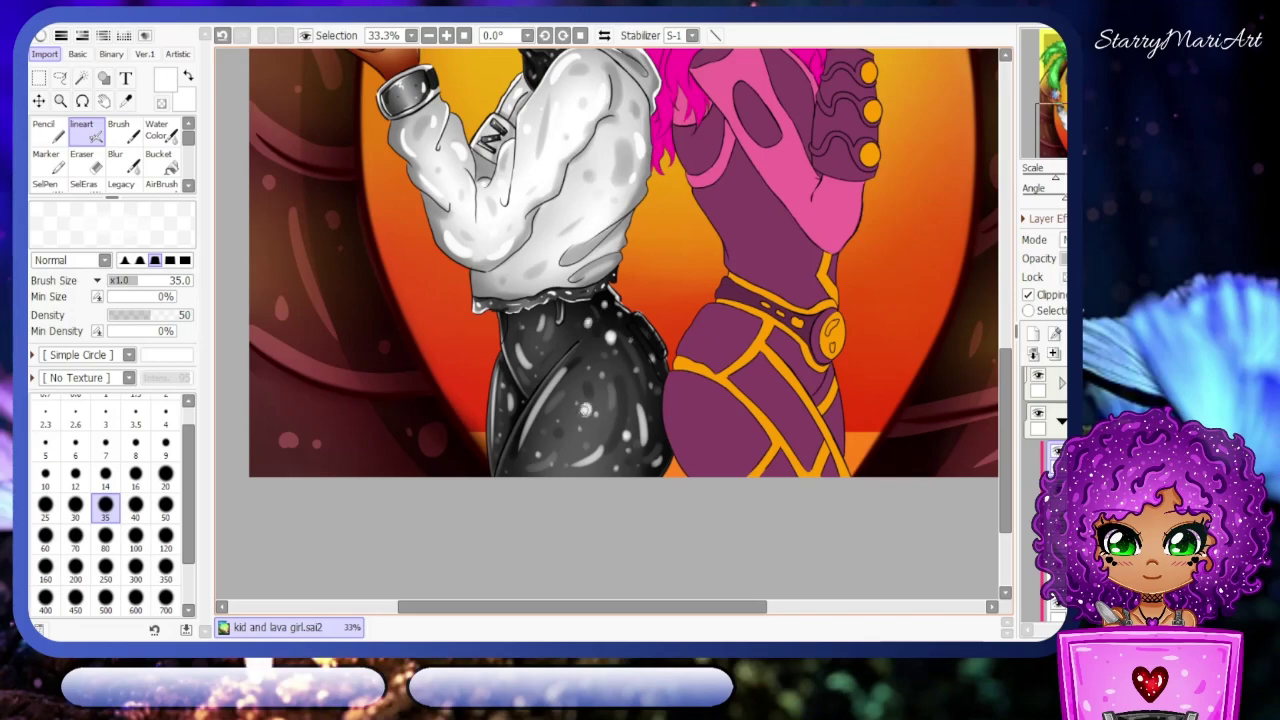
- Save the illustration
scroll(620, 320, "down", 3)
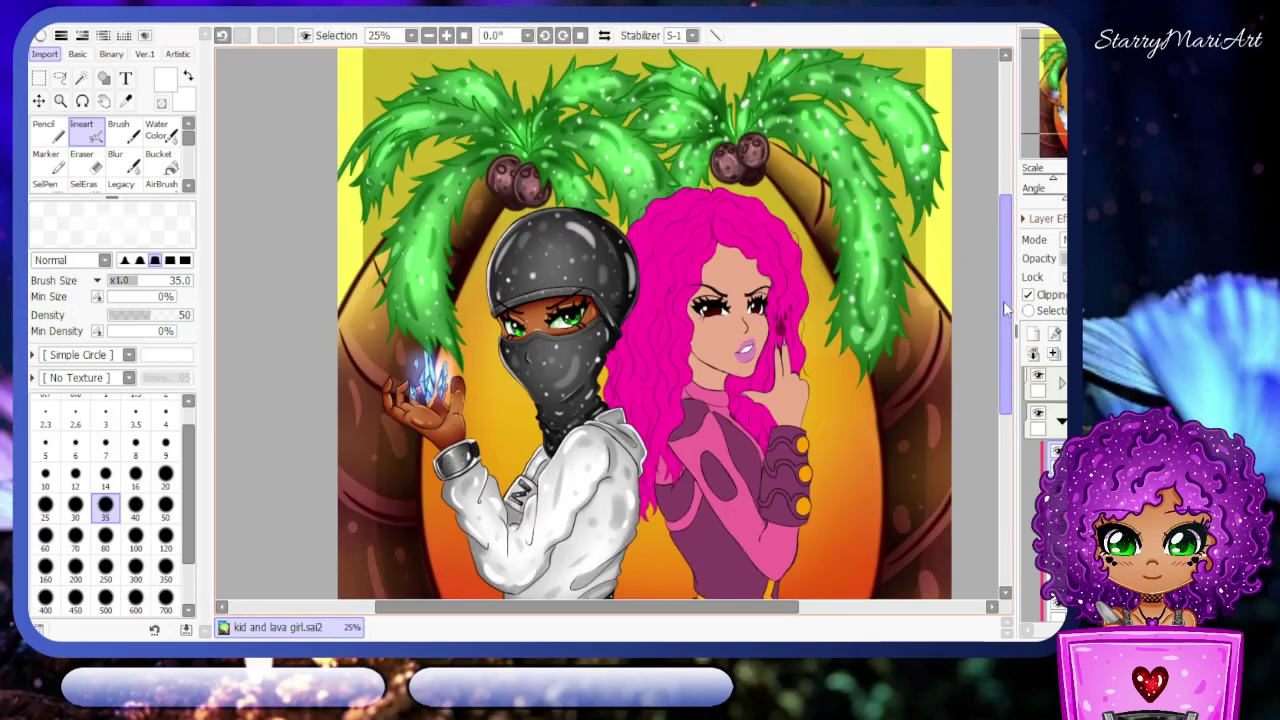
scroll(620, 320, "up", 3)
key("ctrl+s")
scroll(997, 355, "down", 3)
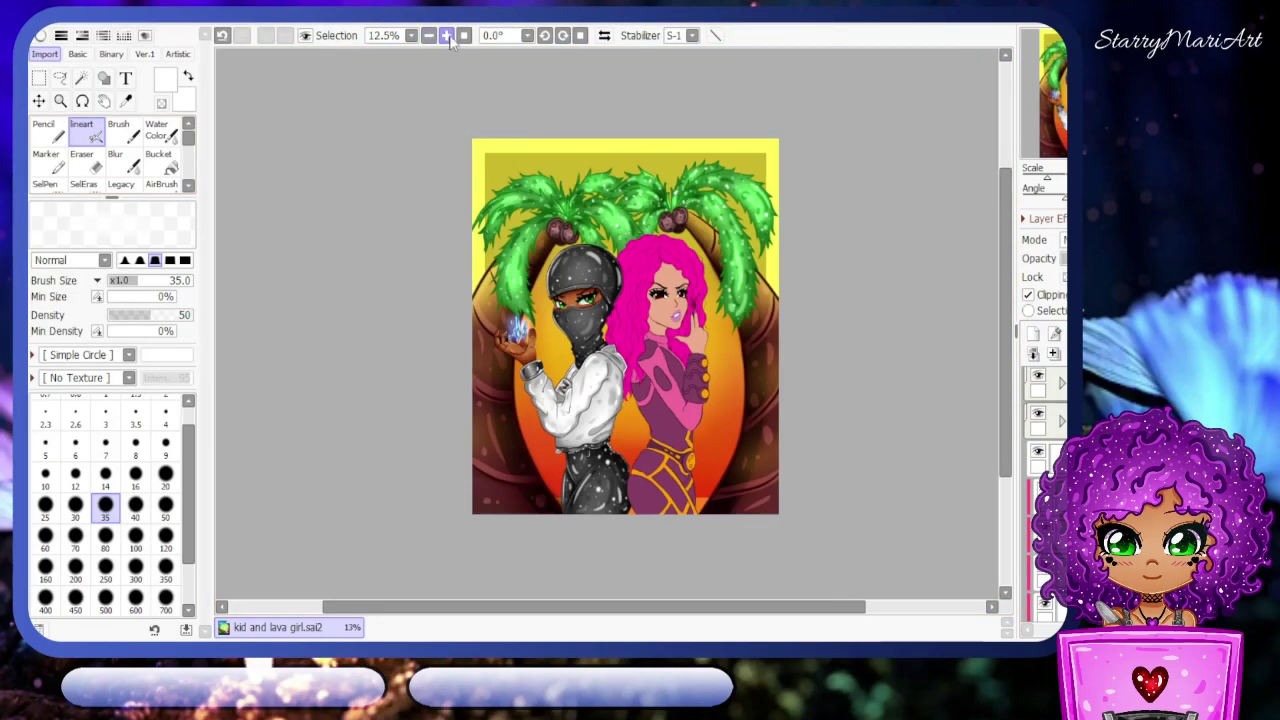
- Shade the pink-haired woman's face, neck and hand in a darker skin tone, and blend with Blur at size 200
scroll(997, 355, "up", 2)
scroll(997, 355, "up", 1)
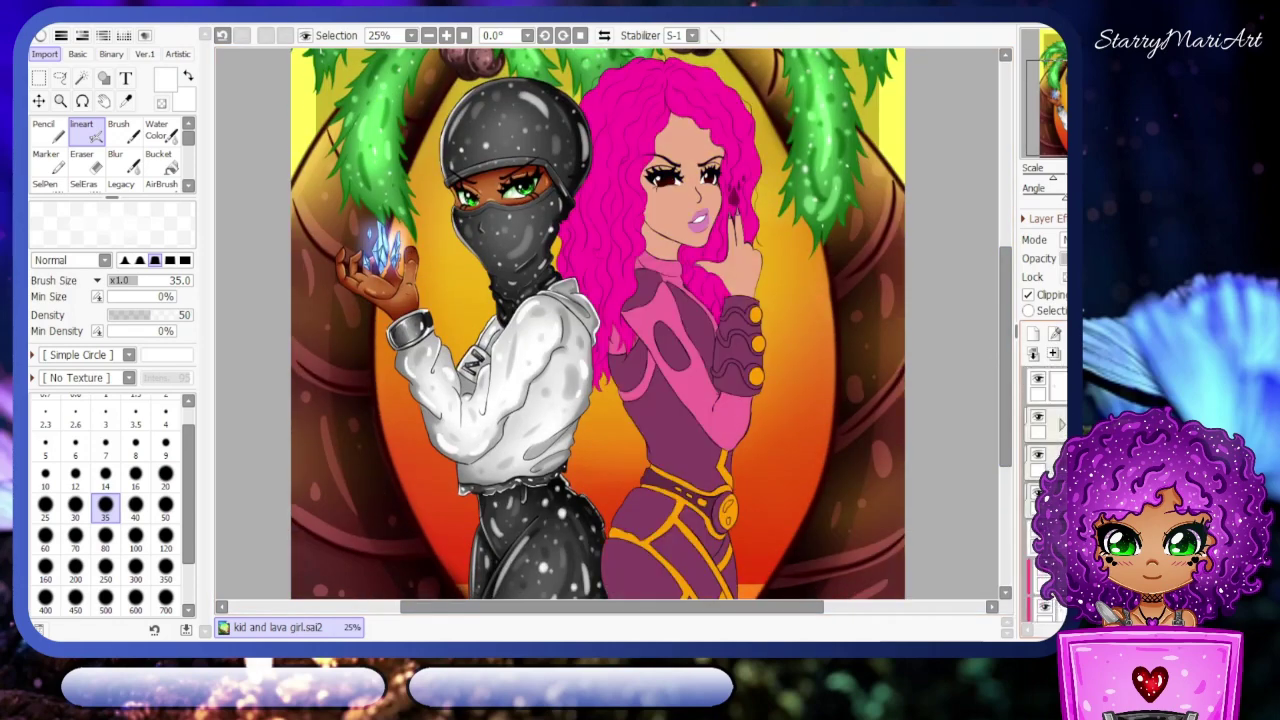
left_click(1038, 454)
left_click(1038, 454)
left_click(1038, 494)
left_click(1038, 494)
left_click(1040, 600)
left_click(1040, 600)
key("v")
left_click(700, 150, "alt")
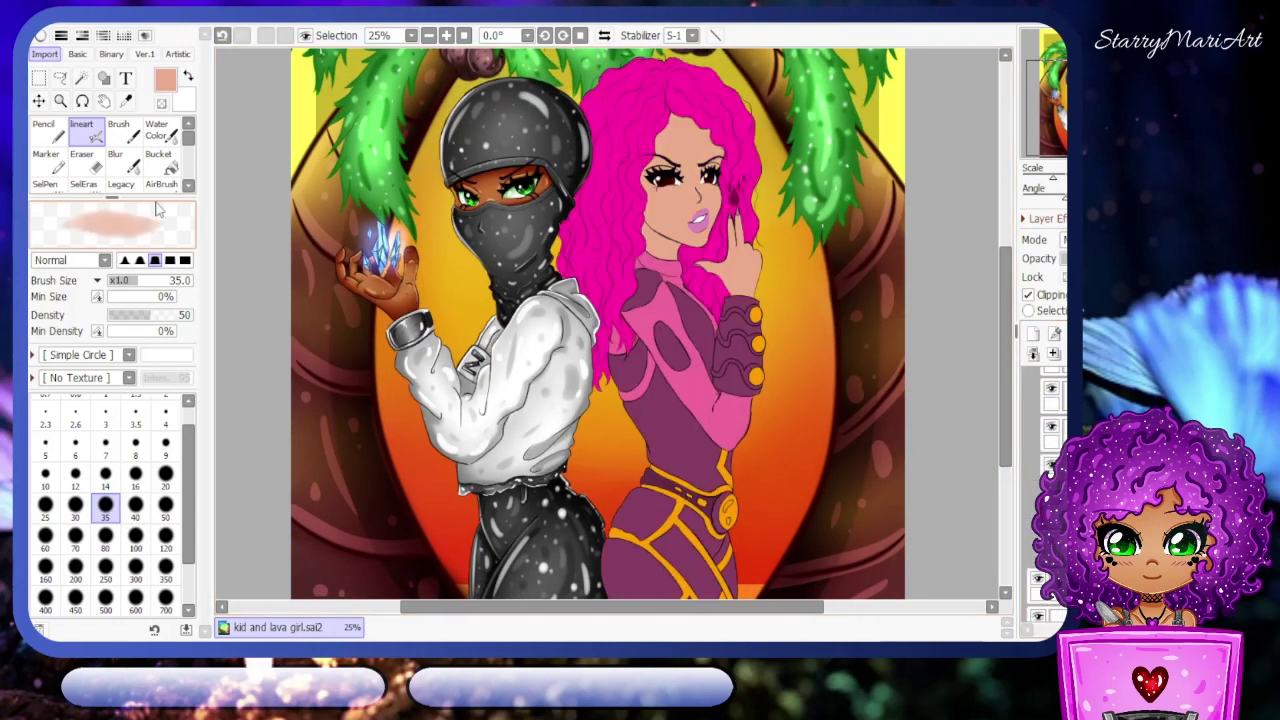
key("b")
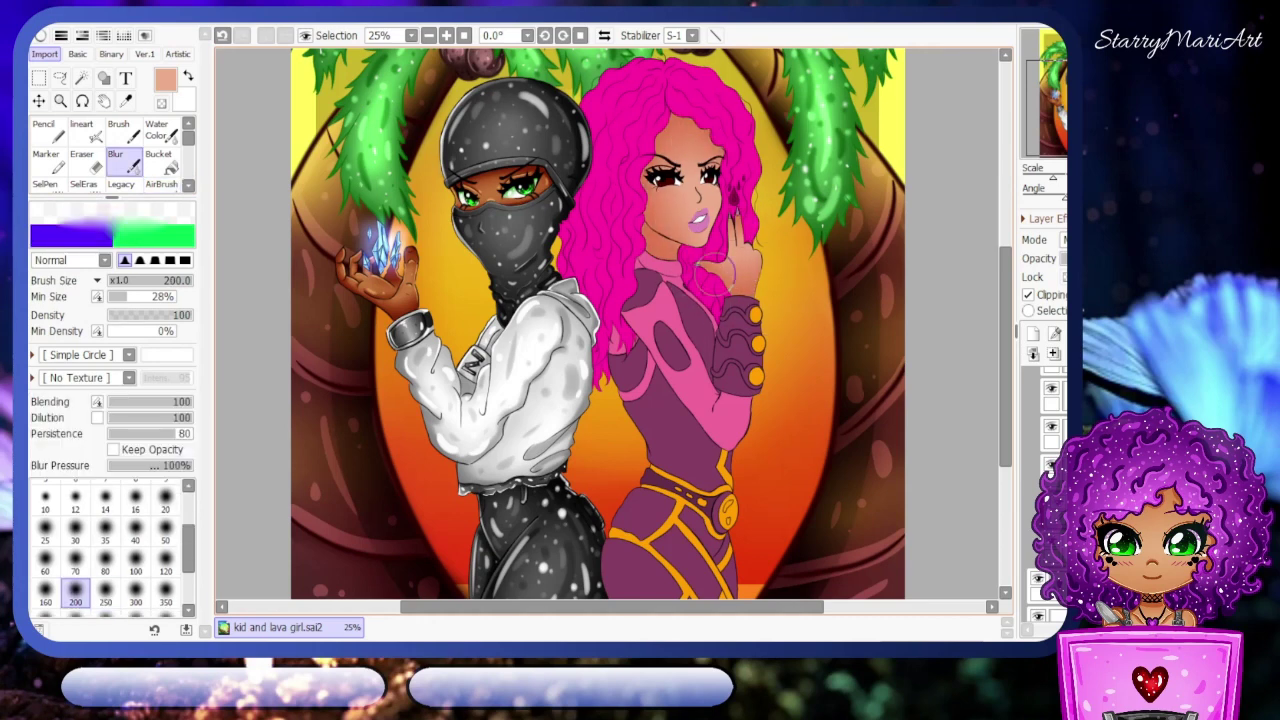
- Deepen the skin shadows beside the woman's face and on her neck with the lineart brush at size 35, softening with Blur at size 50
key("n")
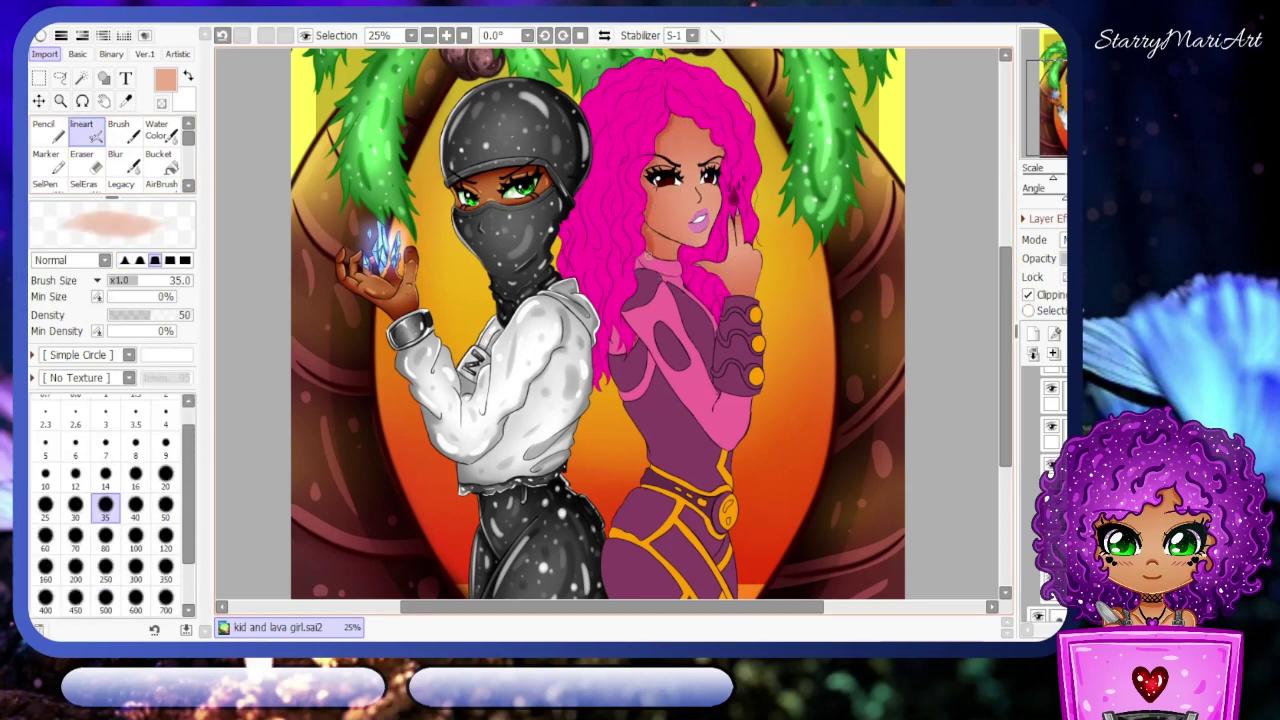
scroll(652, 255, "up", 1)
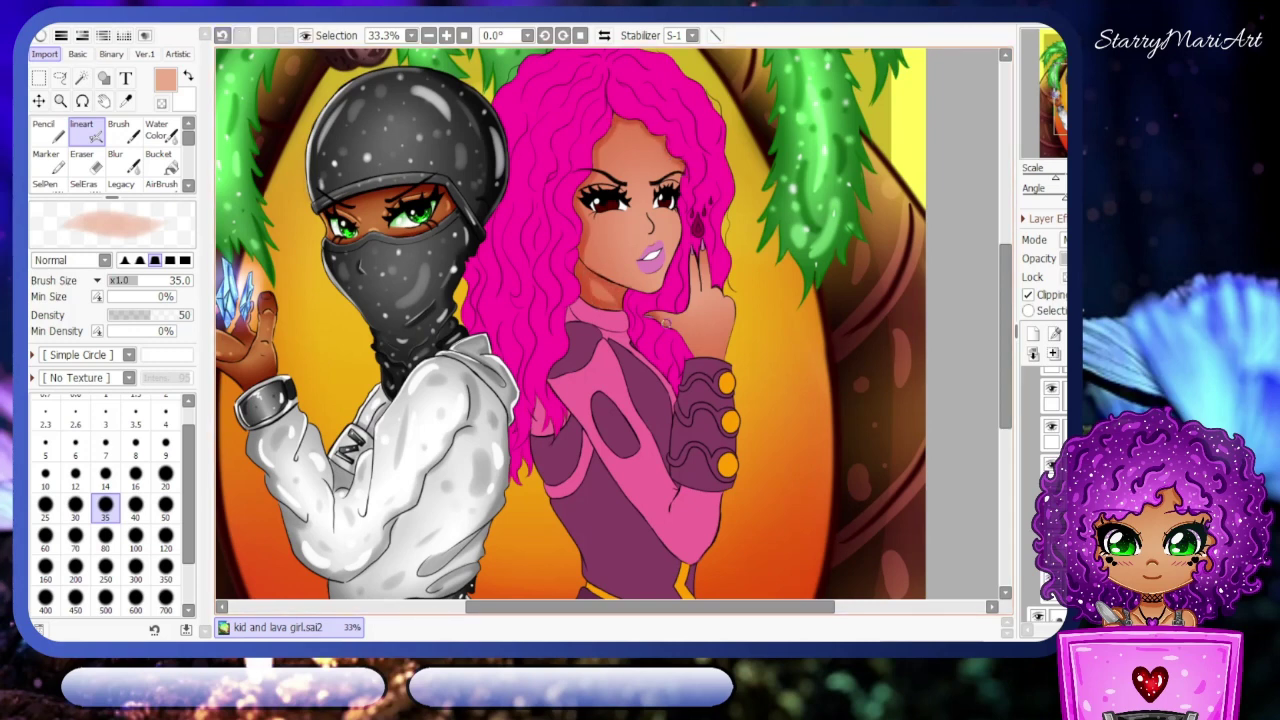
key("b")
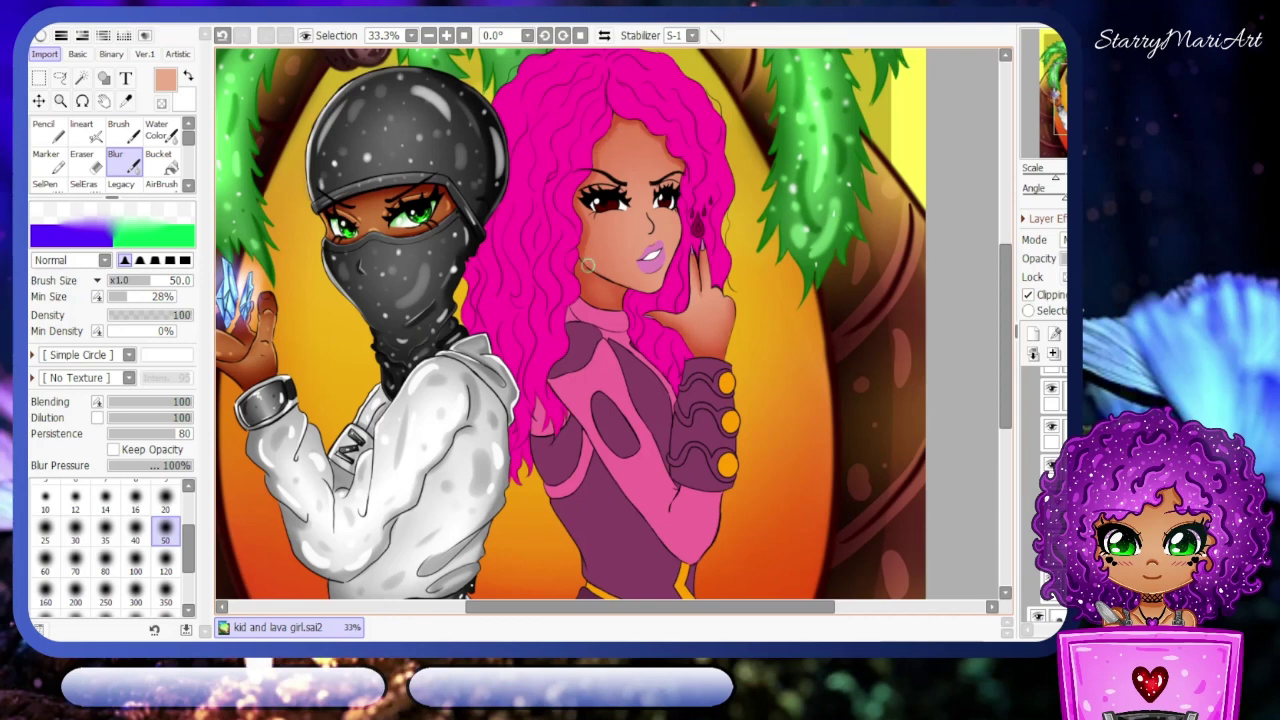
left_click(224, 37)
- Paint light skin highlights on the woman's hand, fingers, neck and jawline with the lineart brush at size 35
key("v")
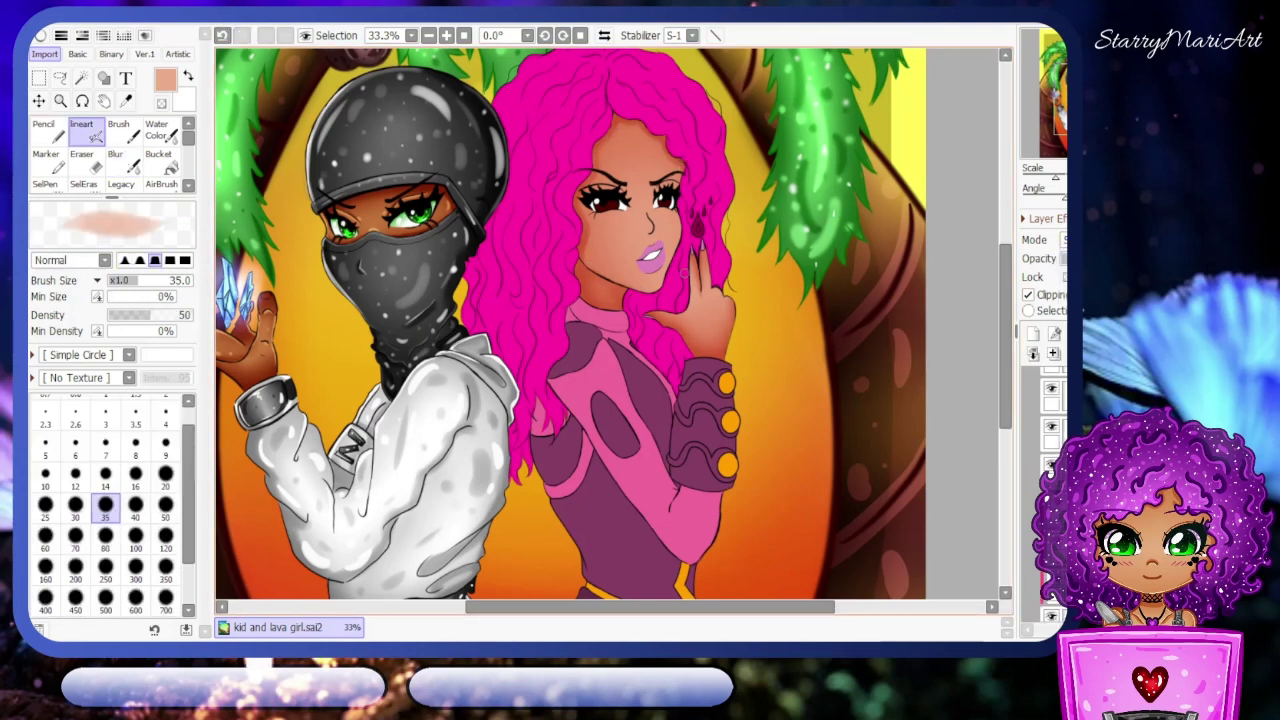
scroll(697, 339, "up", 1)
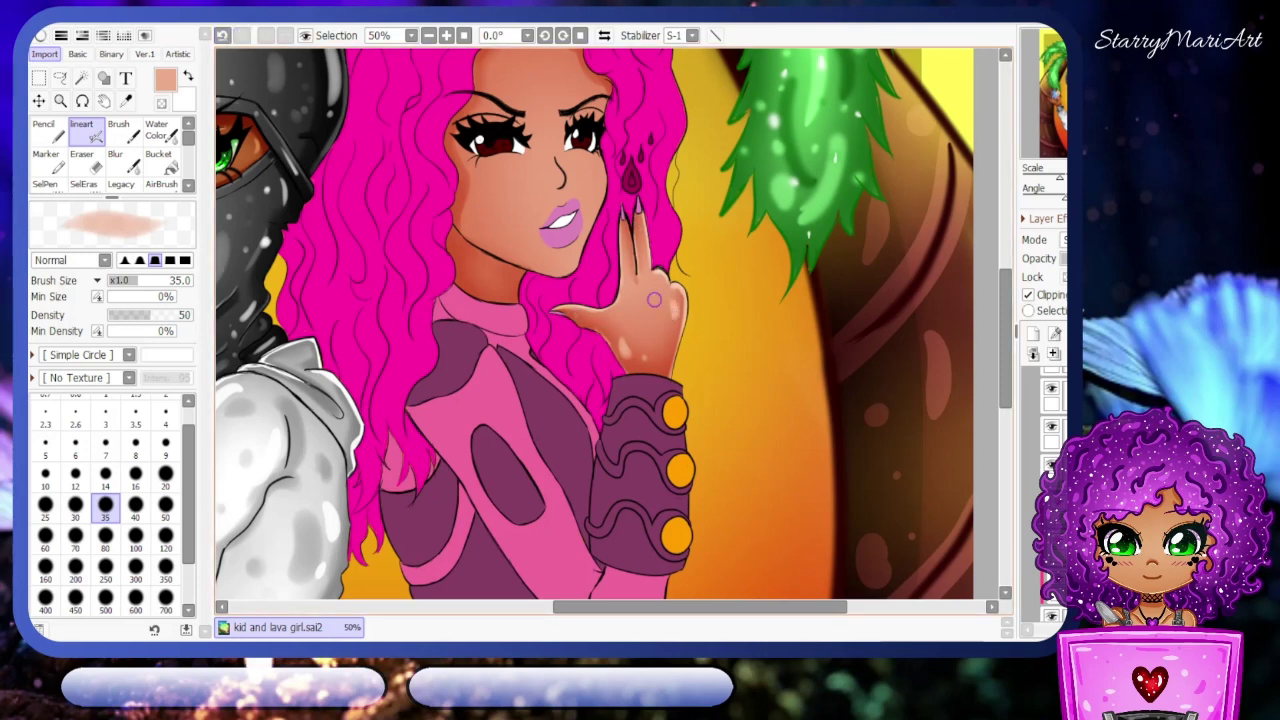
mouse_move(628, 259)
left_mouse_down()
mouse_move(638, 409)
mouse_move(716, 417)
left_mouse_up()
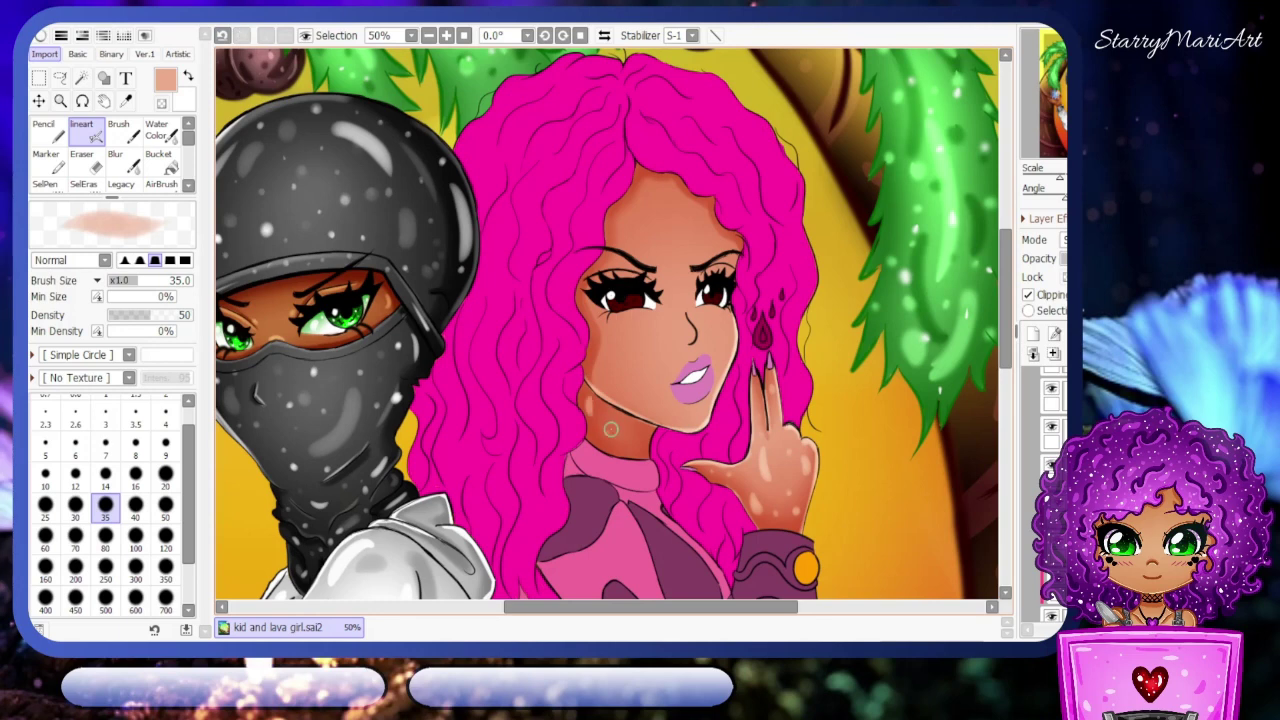
- Add small light highlights around the woman's brows and beneath both eyes with the lineart brush at size 35
scroll(753, 257, "up", 2)
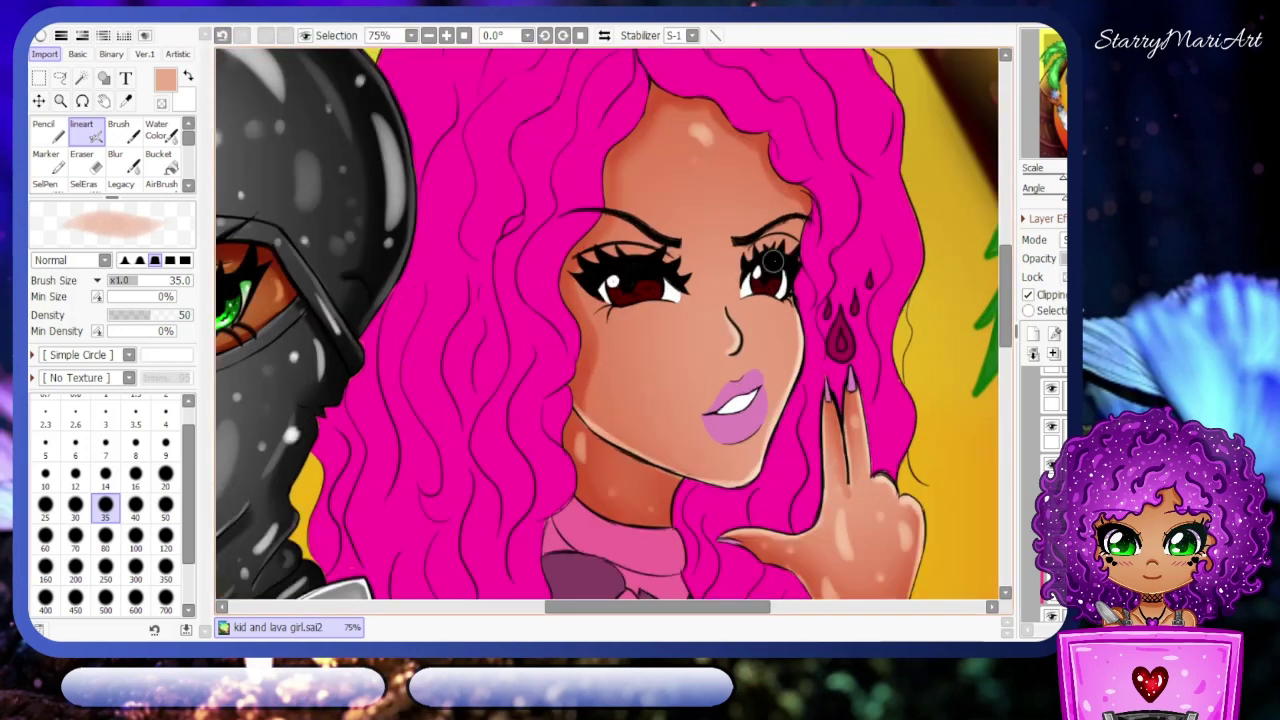
left_click_drag(700, 135, 737, 222)
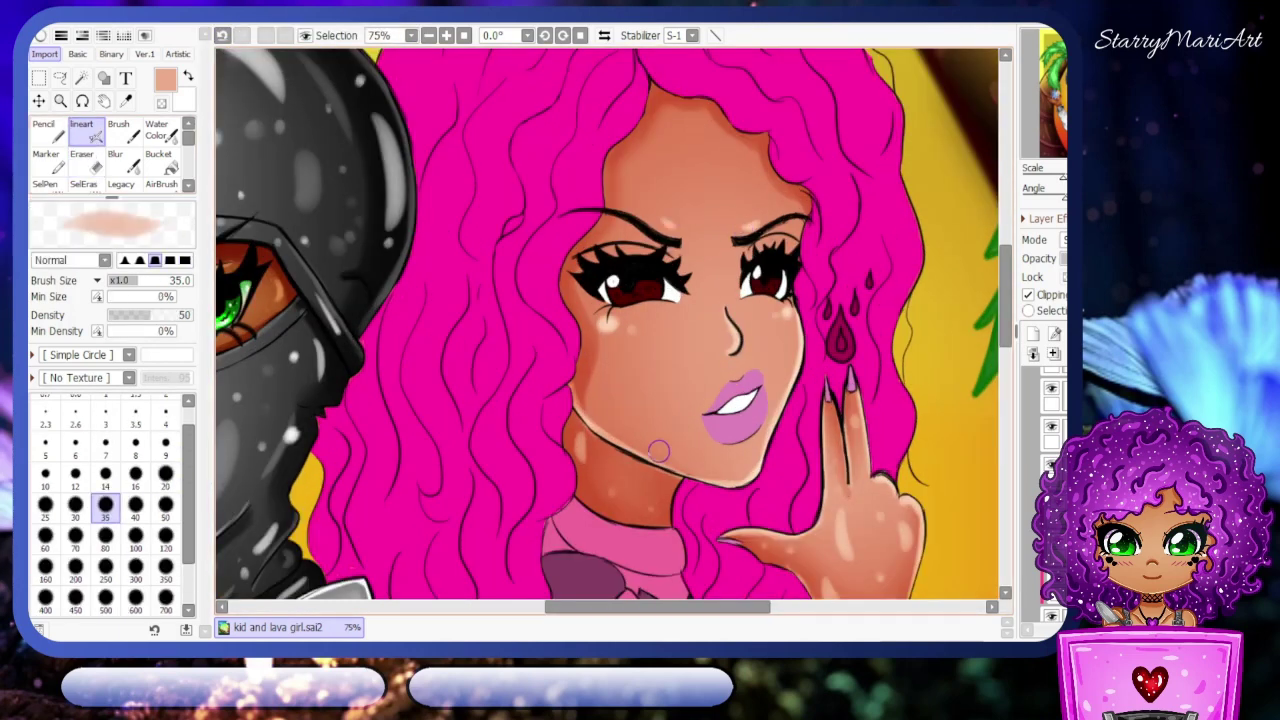
scroll(659, 451, "down", 3)
key("e")
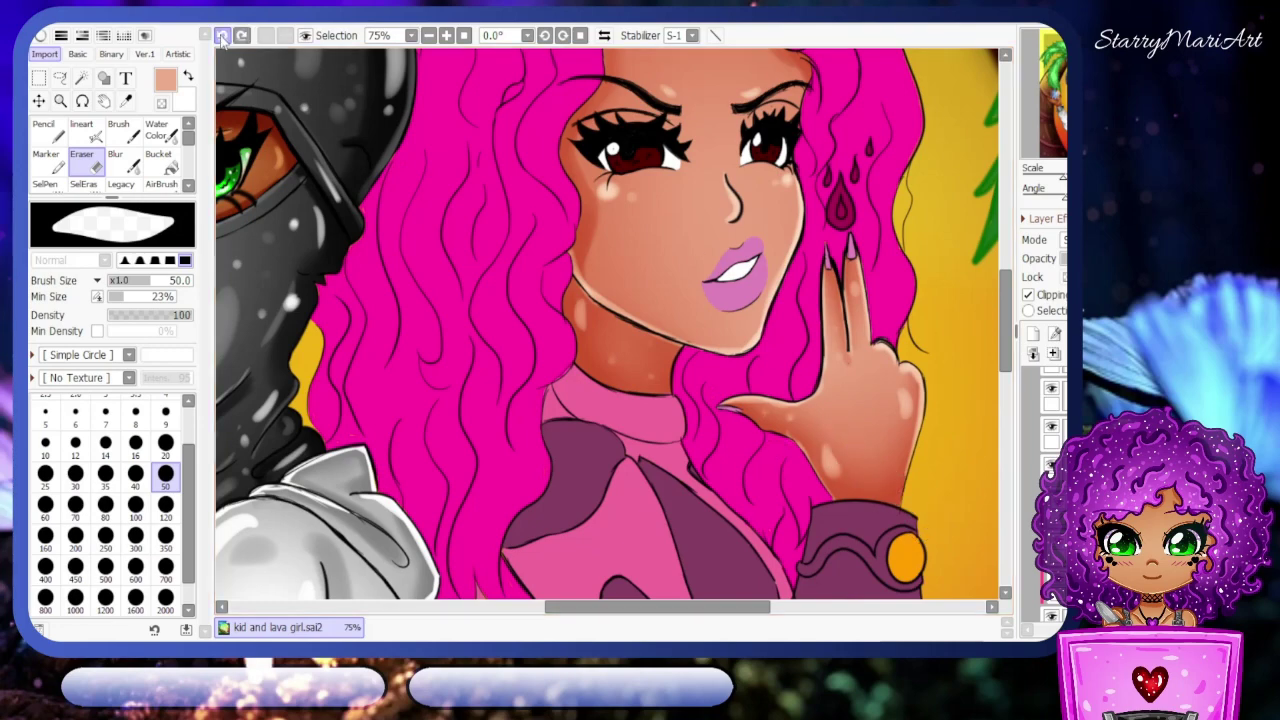
key("n")
scroll(998, 340, "up", 2)
key("ctrl+plus")
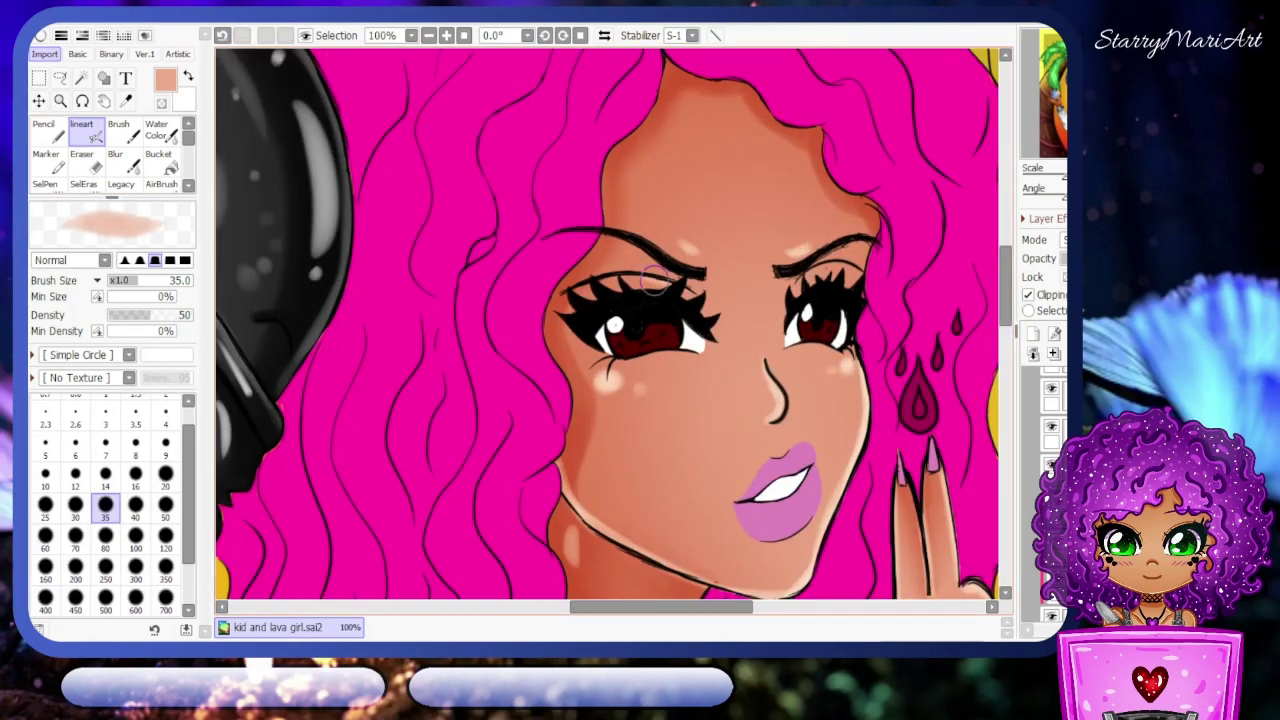
- Add a soft pink blush across the woman's cheeks and nose with the AirBrush at size 250
key("Delete")
key("Delete")
key("Delete")
key("bracketleft")
key("bracketleft")
key("bracketleft")
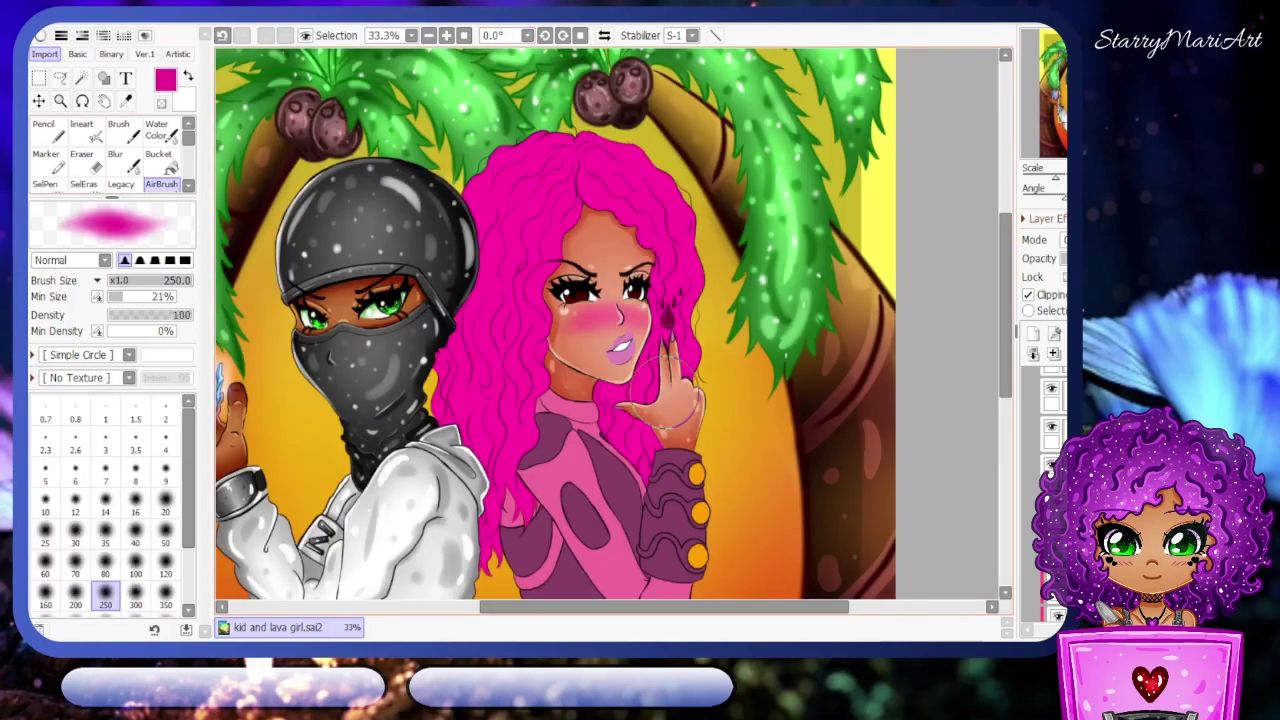
- Soften the pink blush on the woman's cheeks and nose with Blur, increasing its size from 80 to 120
key("b")
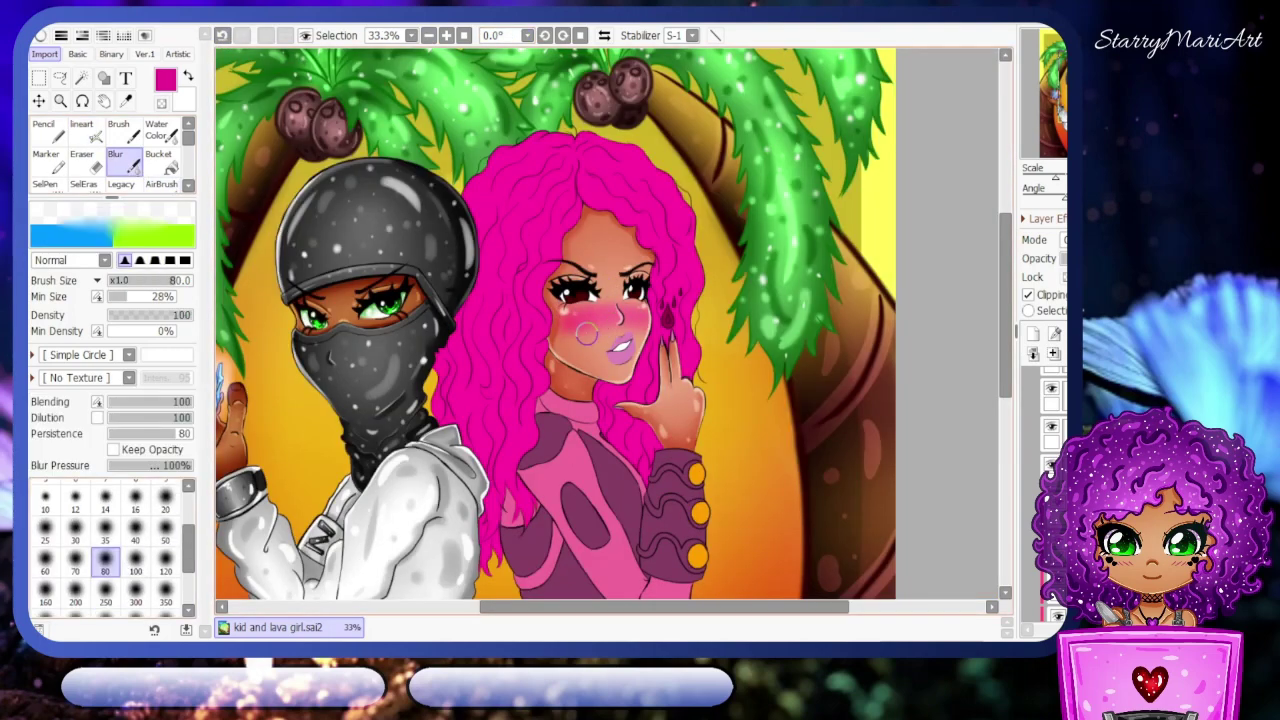
key("bracketright")
left_click_drag(1058, 258, 1046, 258)
left_click(428, 36)
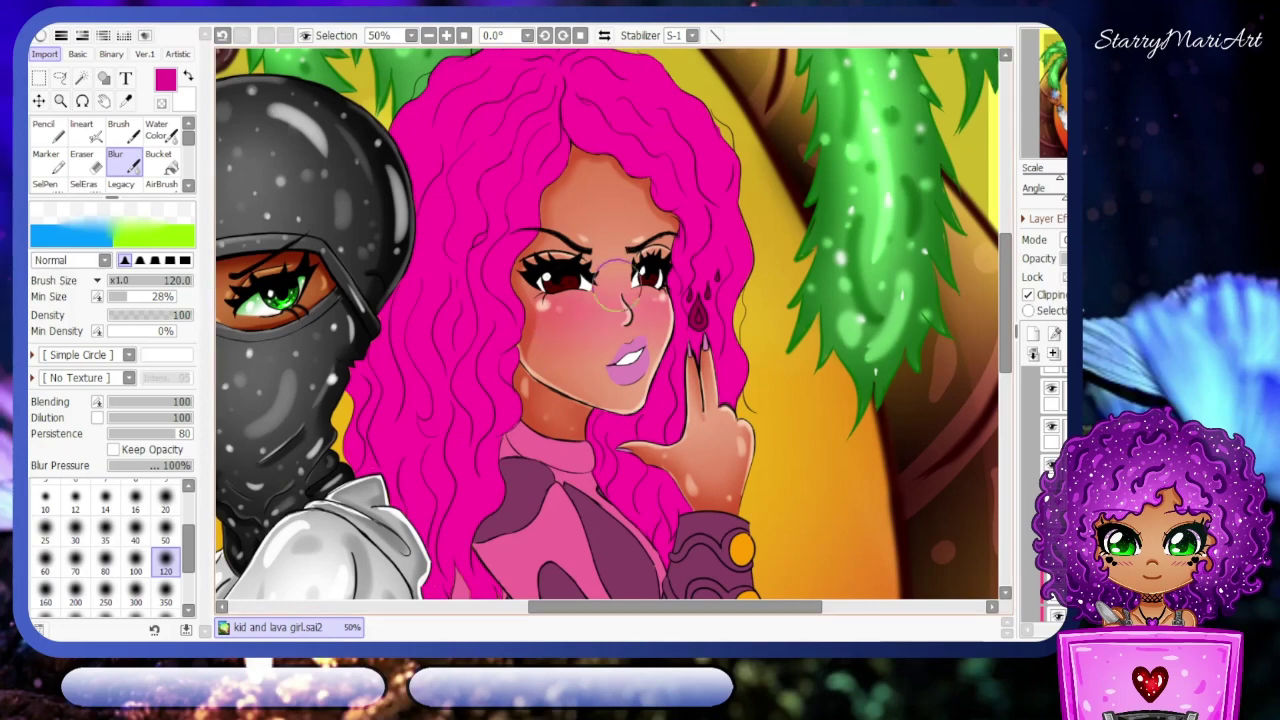
- Add light highlights to the woman's forehead, cheek and jaw, and blend them into the skin with Blur at size 120
key("v")
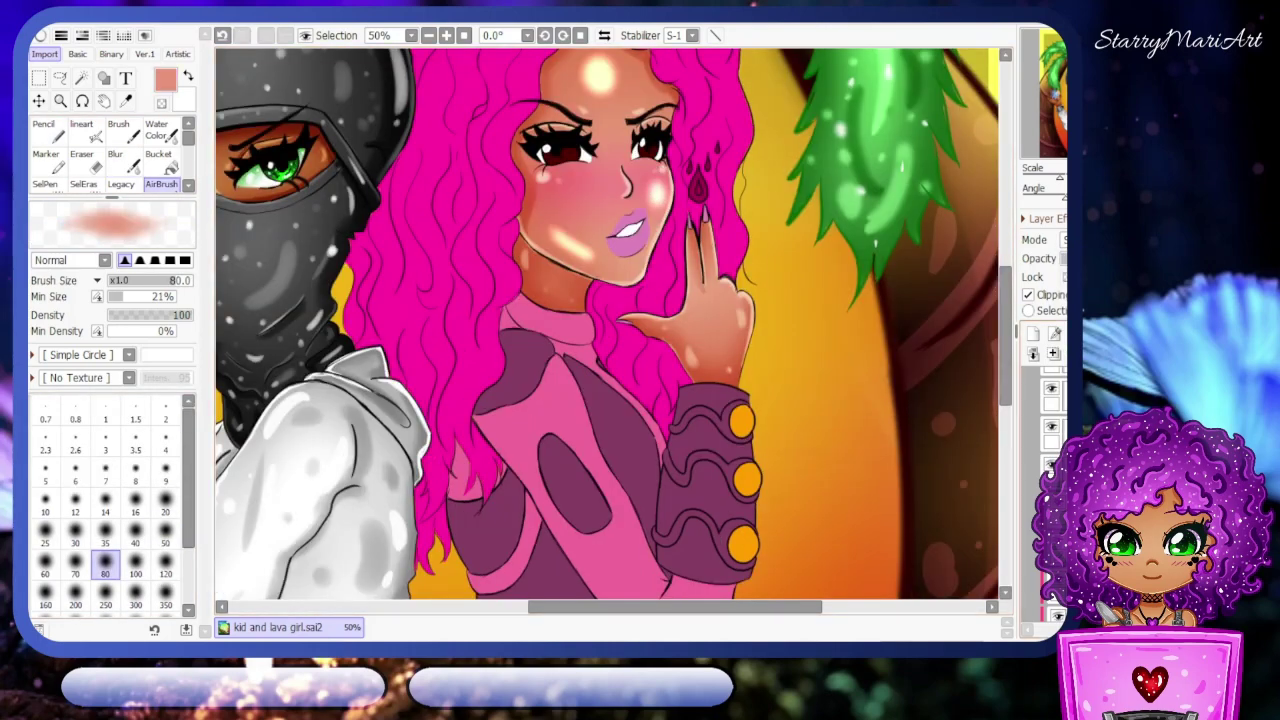
key("b")
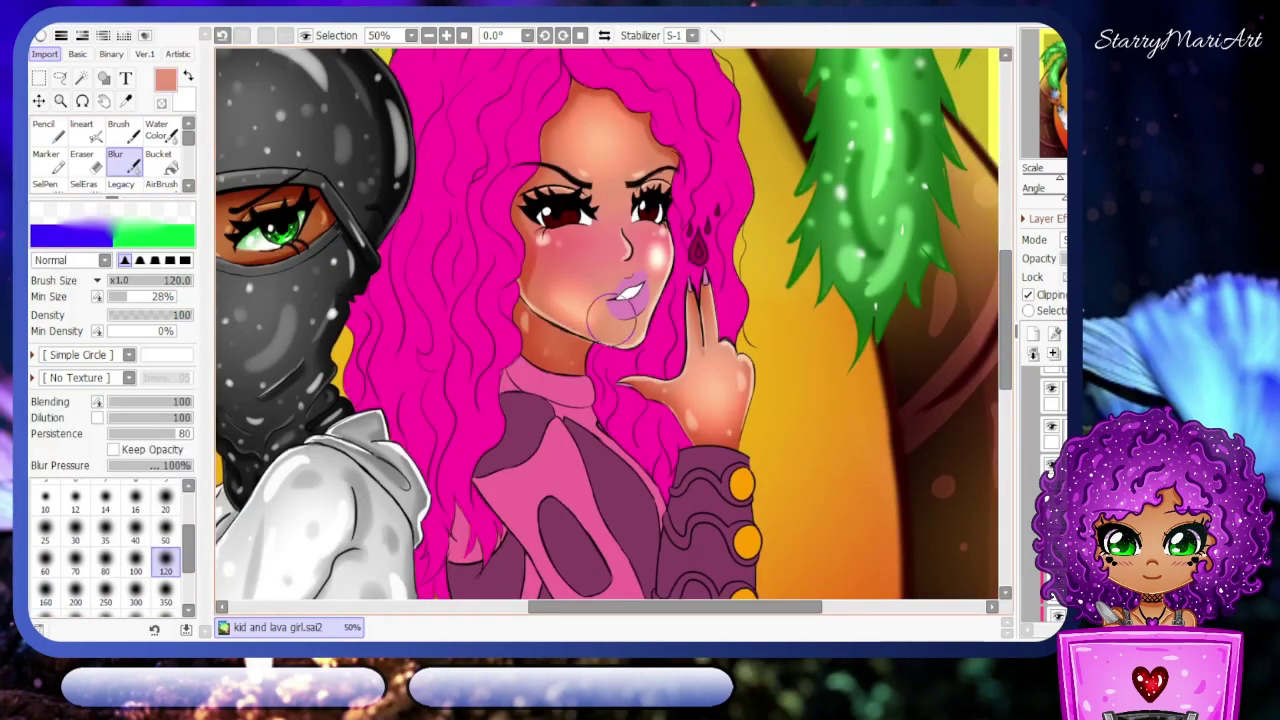
left_click(428, 35)
left_click_drag(632, 240, 650, 260)
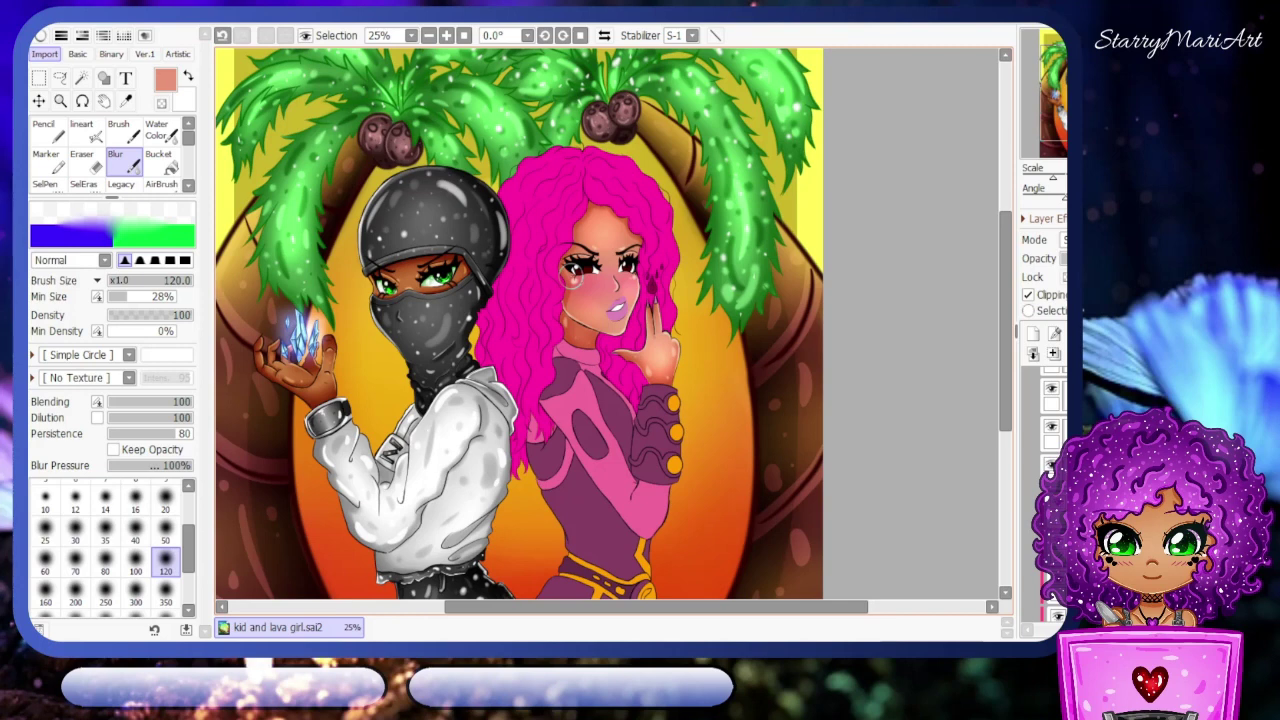
scroll(569, 274, "down", 1)
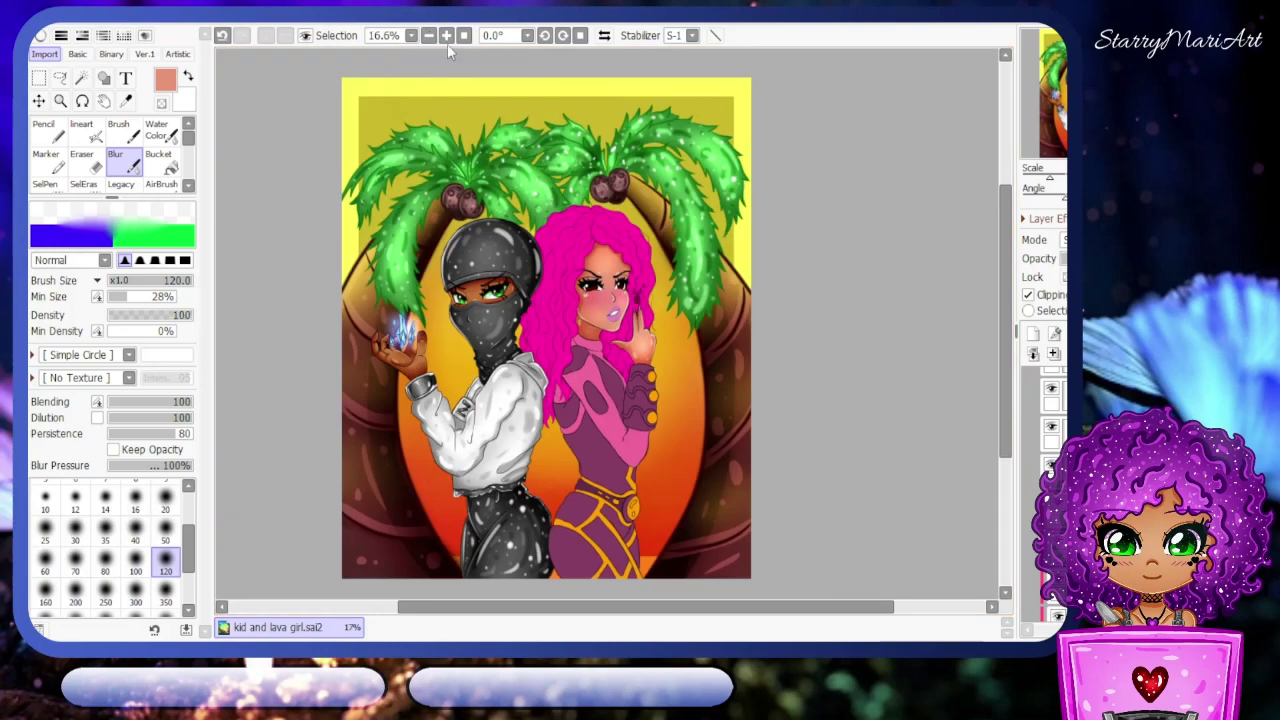
- Tint the whites of the woman's eyes pink with the AirBrush at size 50, erasing the pink from the pupil highlight
scroll(569, 274, "up", 4)
key("n")
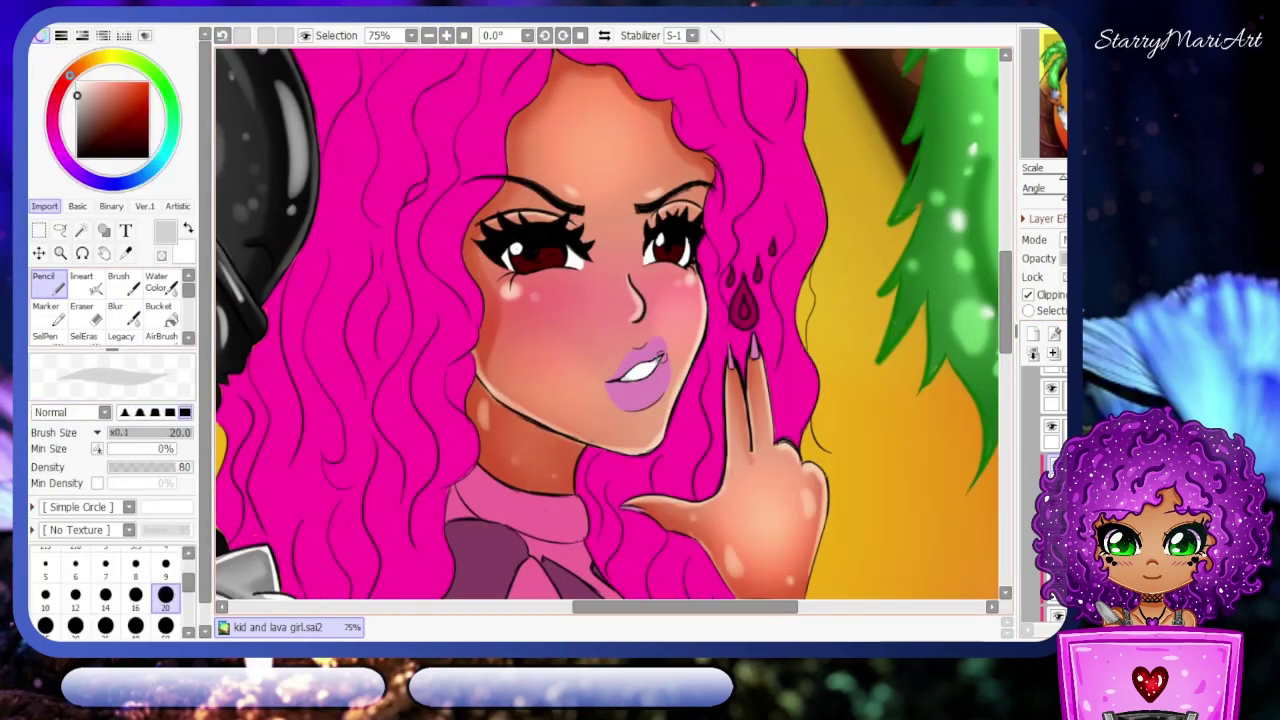
key("v")
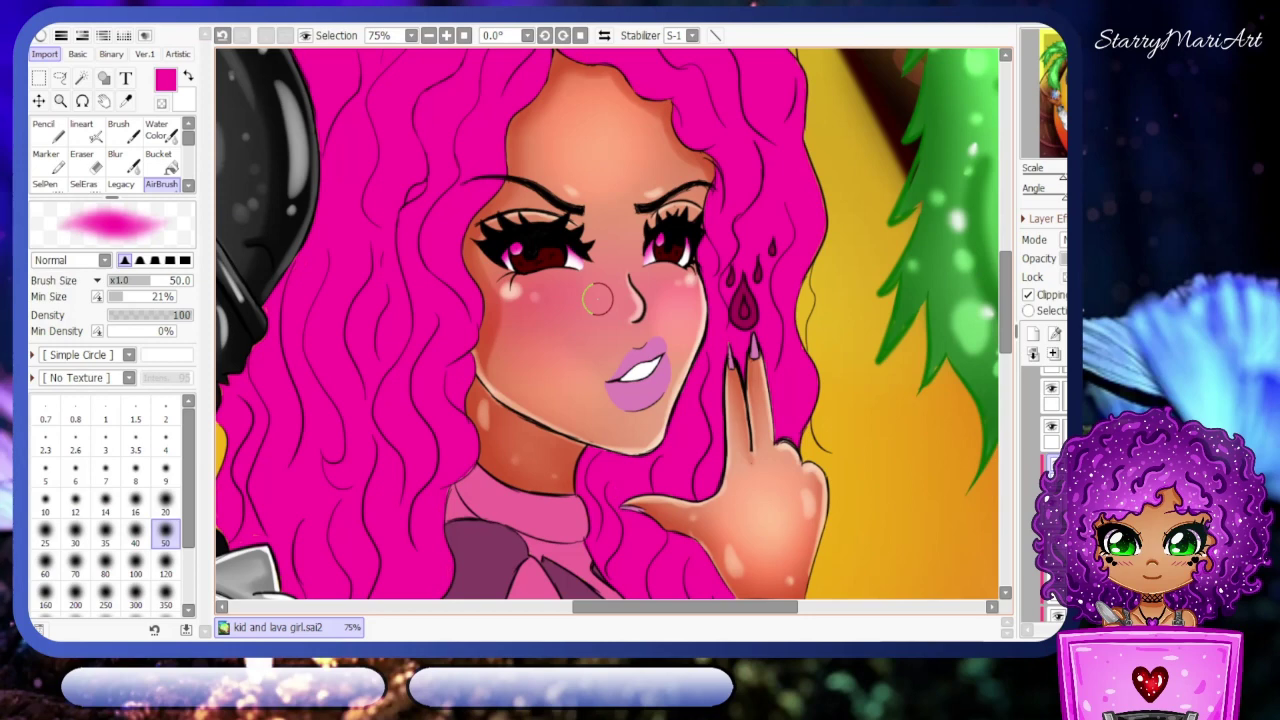
scroll(987, 296, "up", 1)
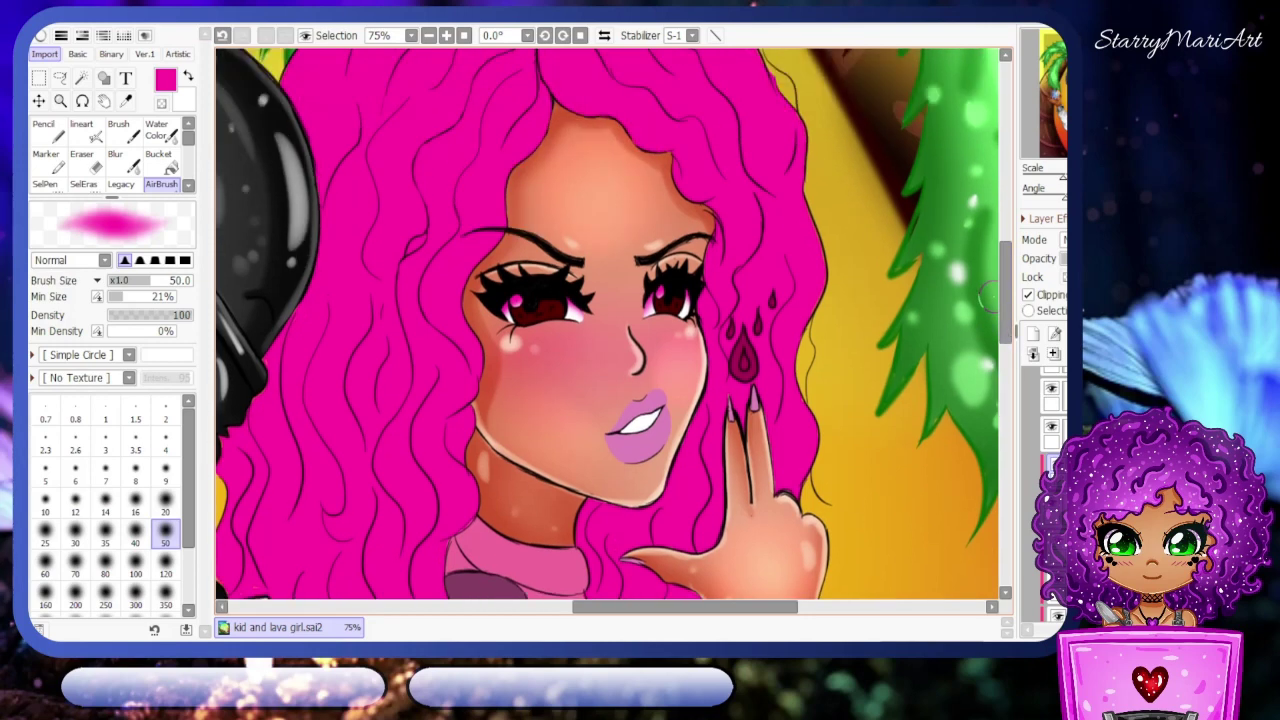
key("b")
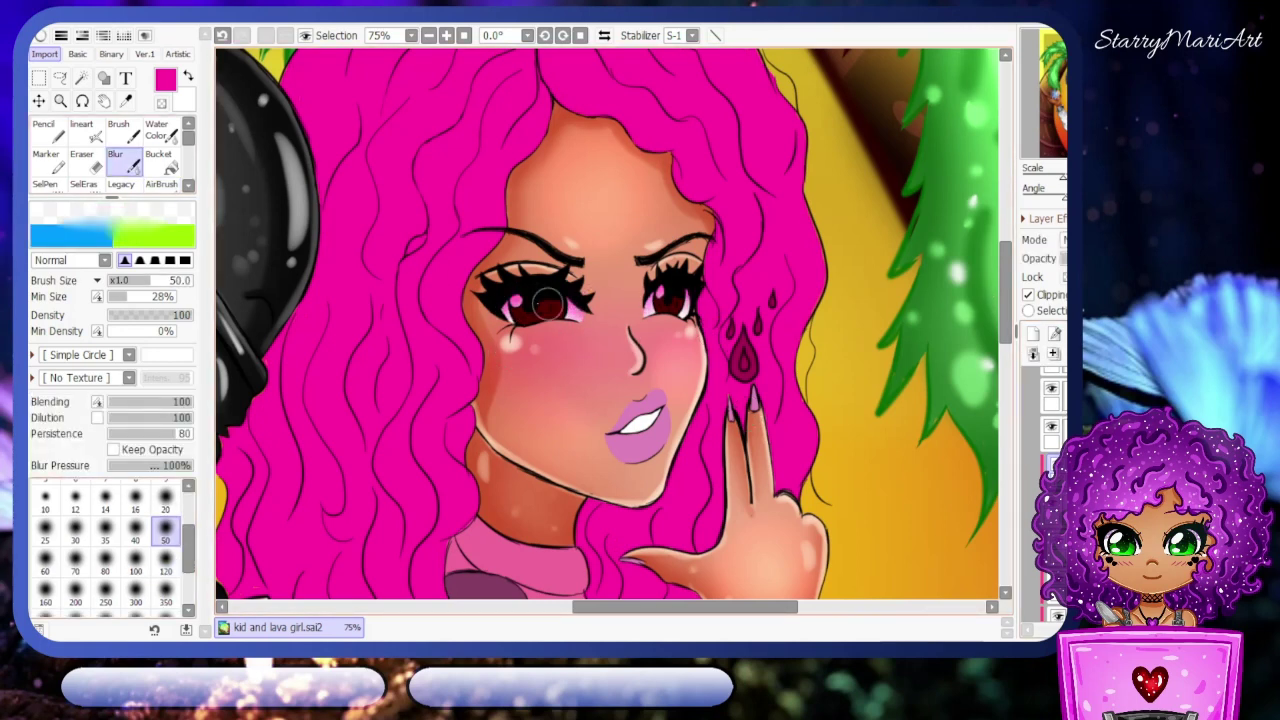
key("e")
left_click(515, 300)
key("b")
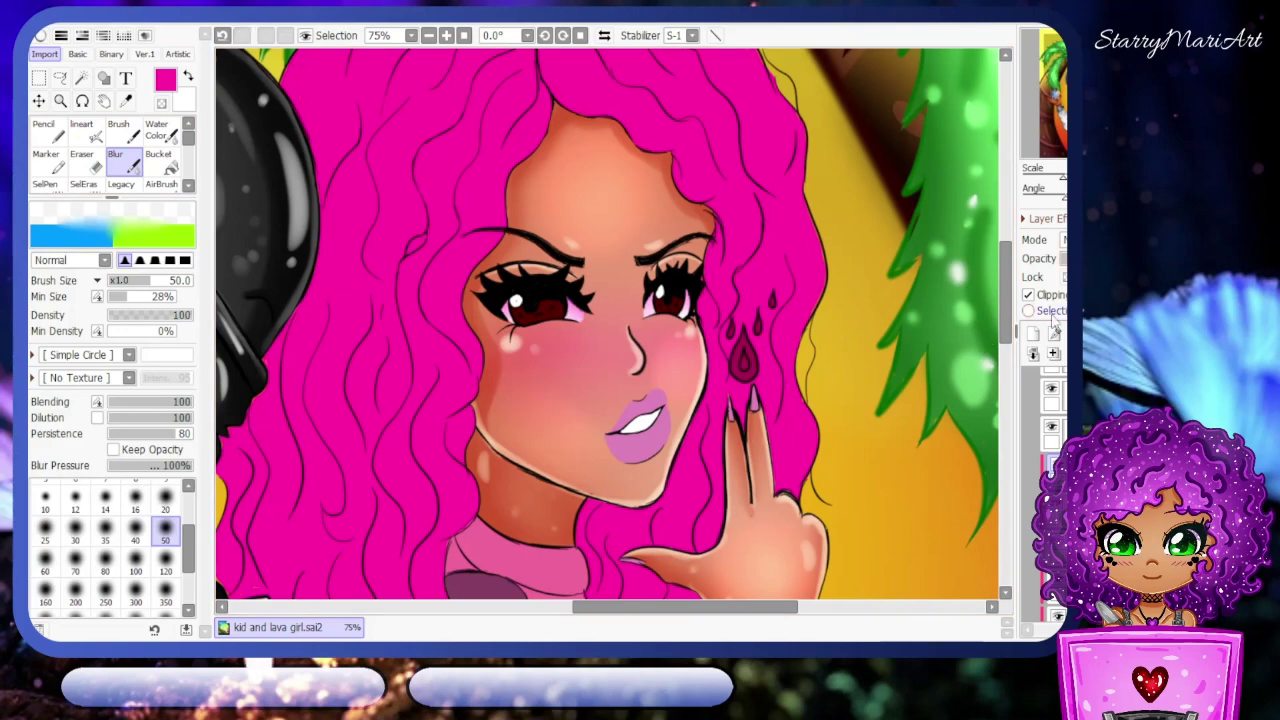
- Dot small white highlights onto the whites of the woman's eyes with the Pencil at size 20
key("n")
scroll(692, 281, "up", 2)
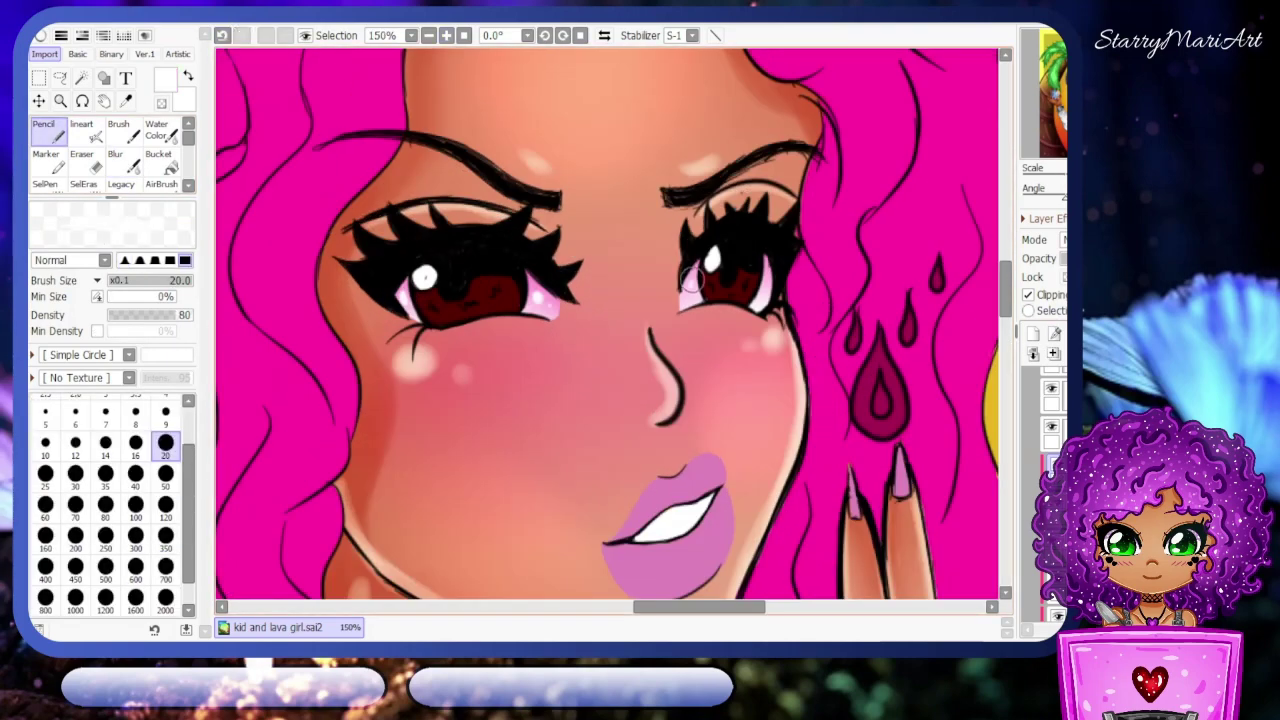
scroll(766, 265, "down", 4)
key("b")
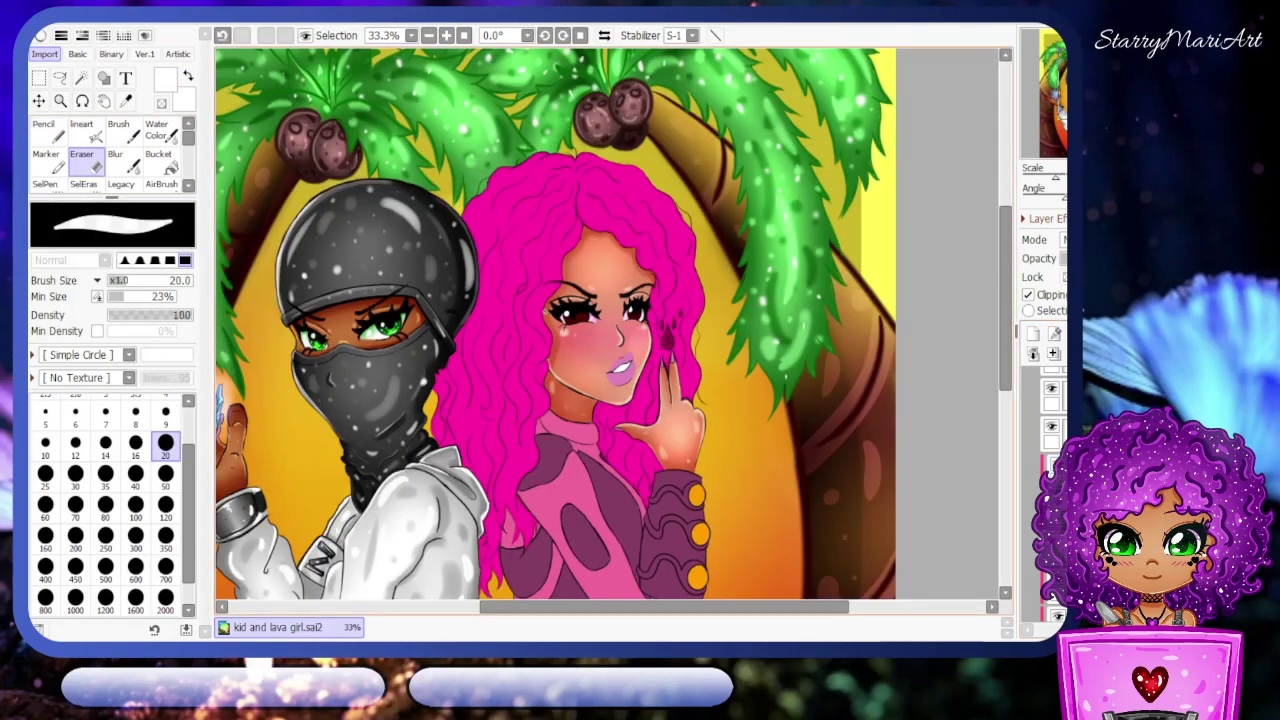
- Shade the woman's irises dark red with the lineart brush at size 20, softening with Blur at size 35
left_click(447, 37)
scroll(677, 336, "down", 4)
scroll(677, 336, "up", 4)
key("v")
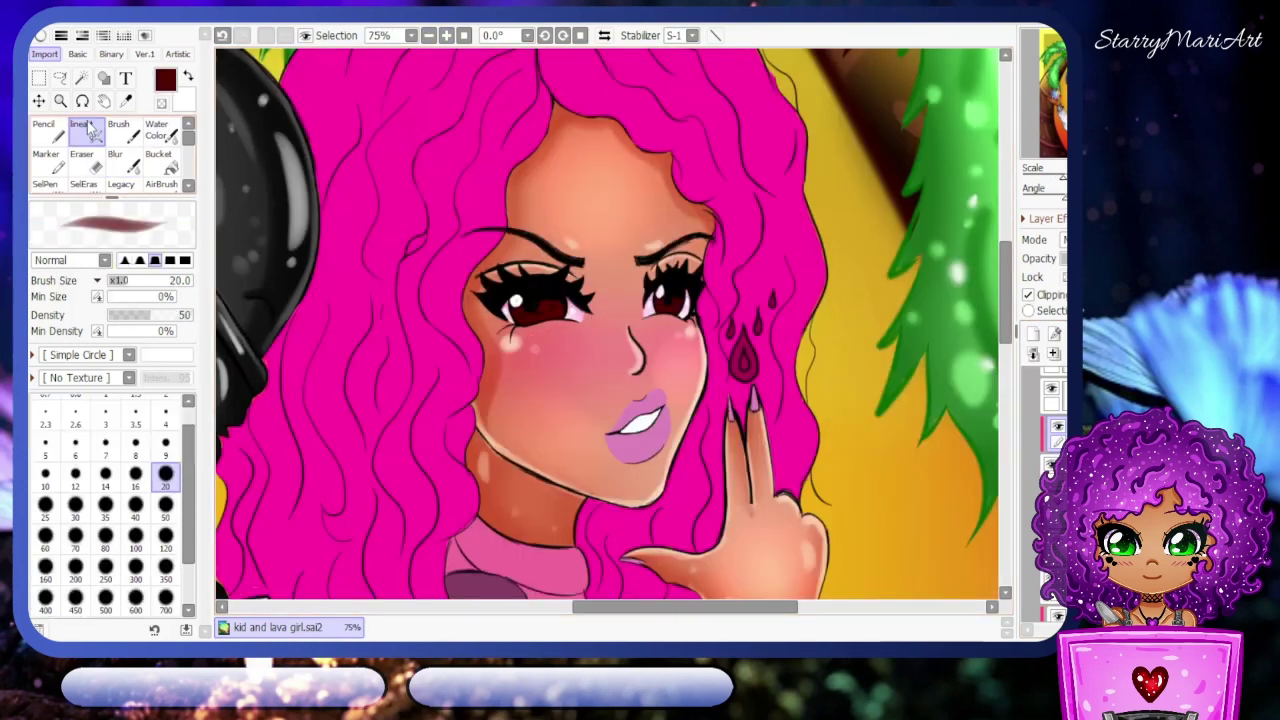
key("b")
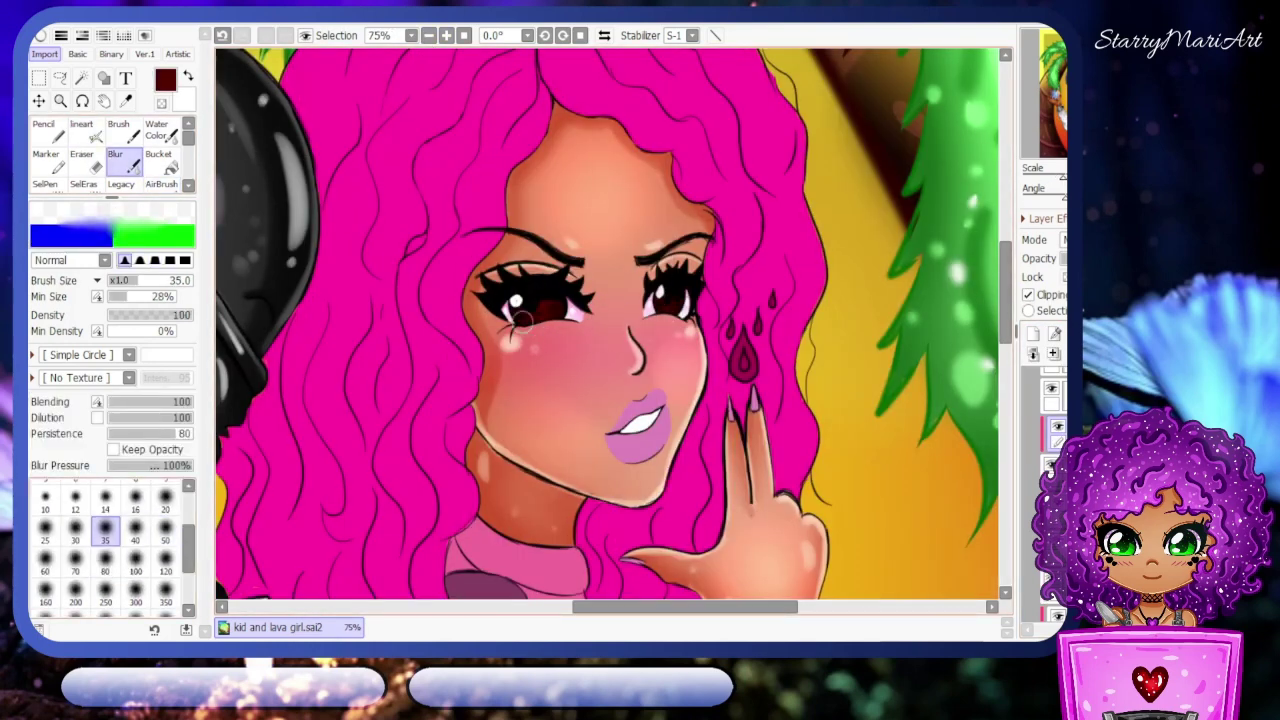
- Add a soft salmon-red glow to both of the woman's irises with the AirBrush at size 35
key("v")
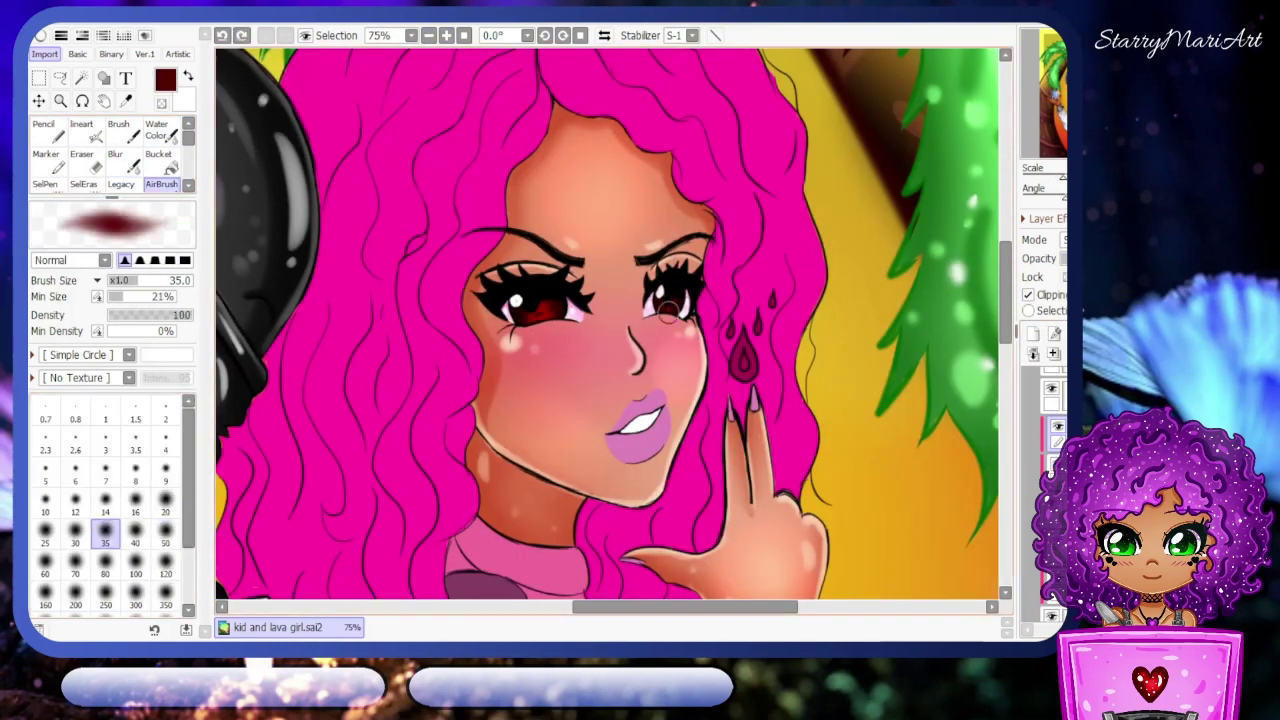
left_click_drag(599, 606, 543, 623)
right_click(705, 340)
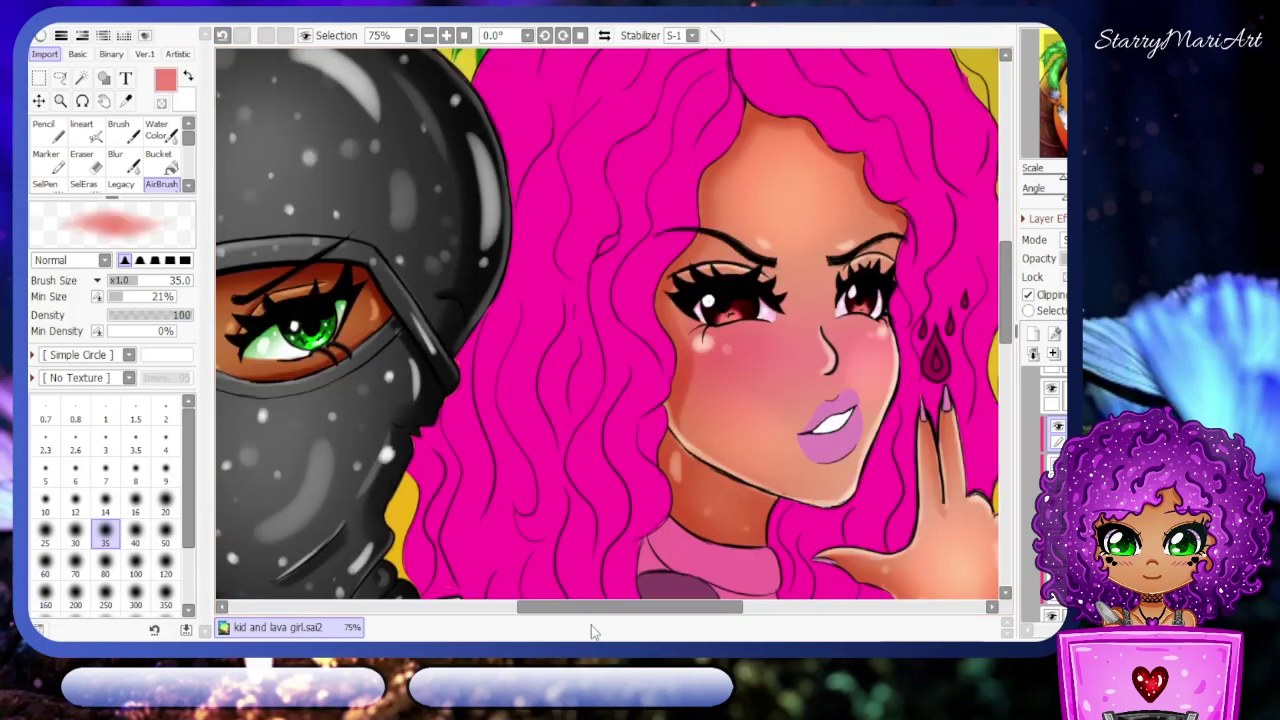
key("b")
key("v")
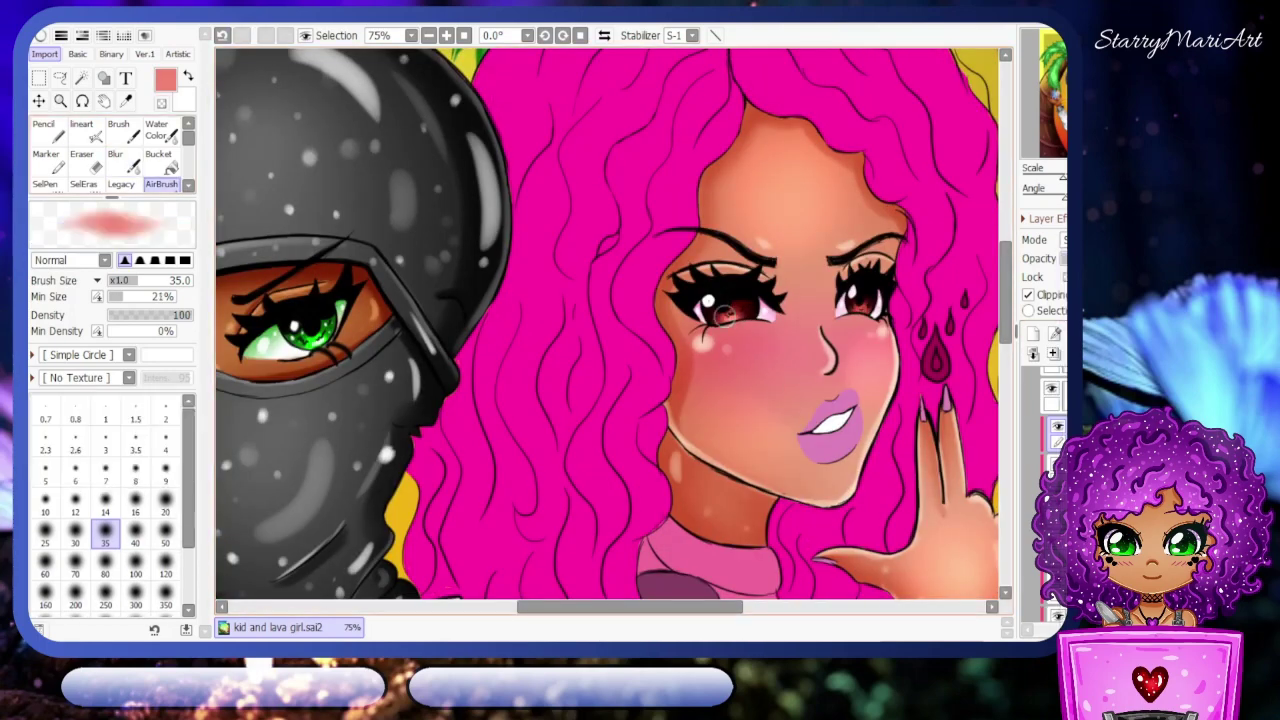
- Add small white sparkles to the woman's irises with the Pencil at sizes 20 and 14
key("x")
key("n")
scroll(713, 314, "up", 1)
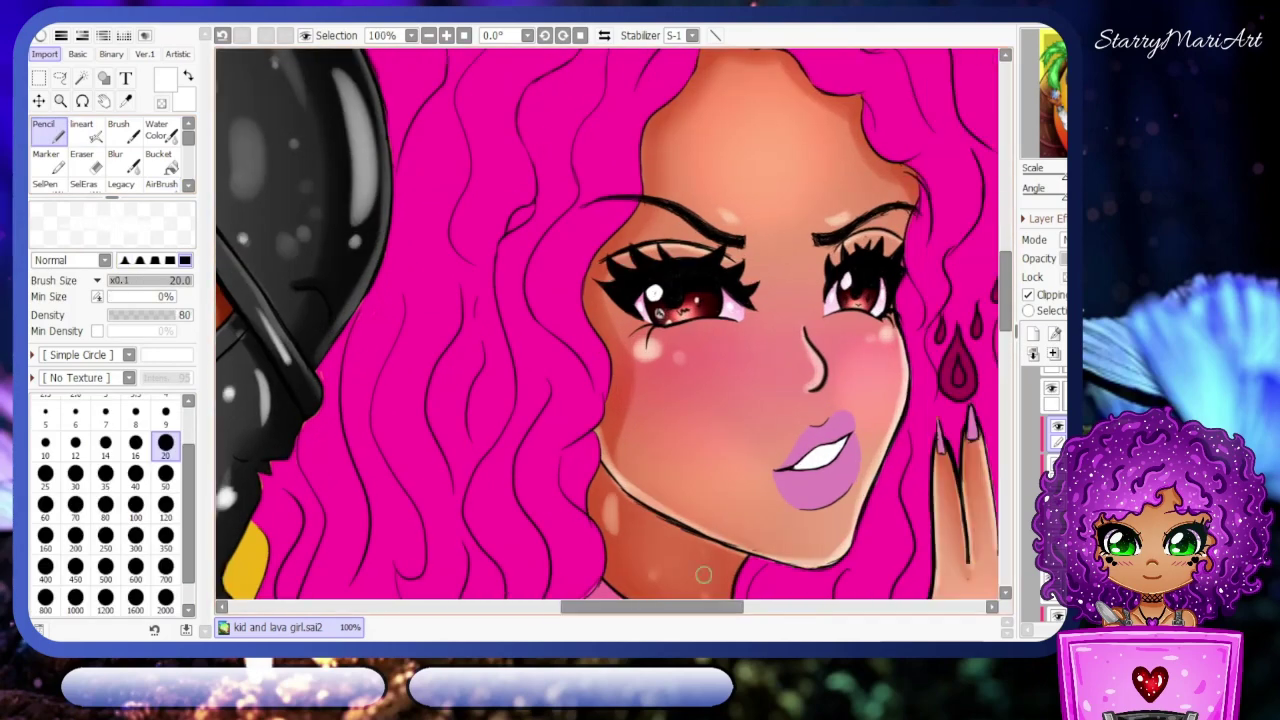
scroll(697, 316, "right", 3)
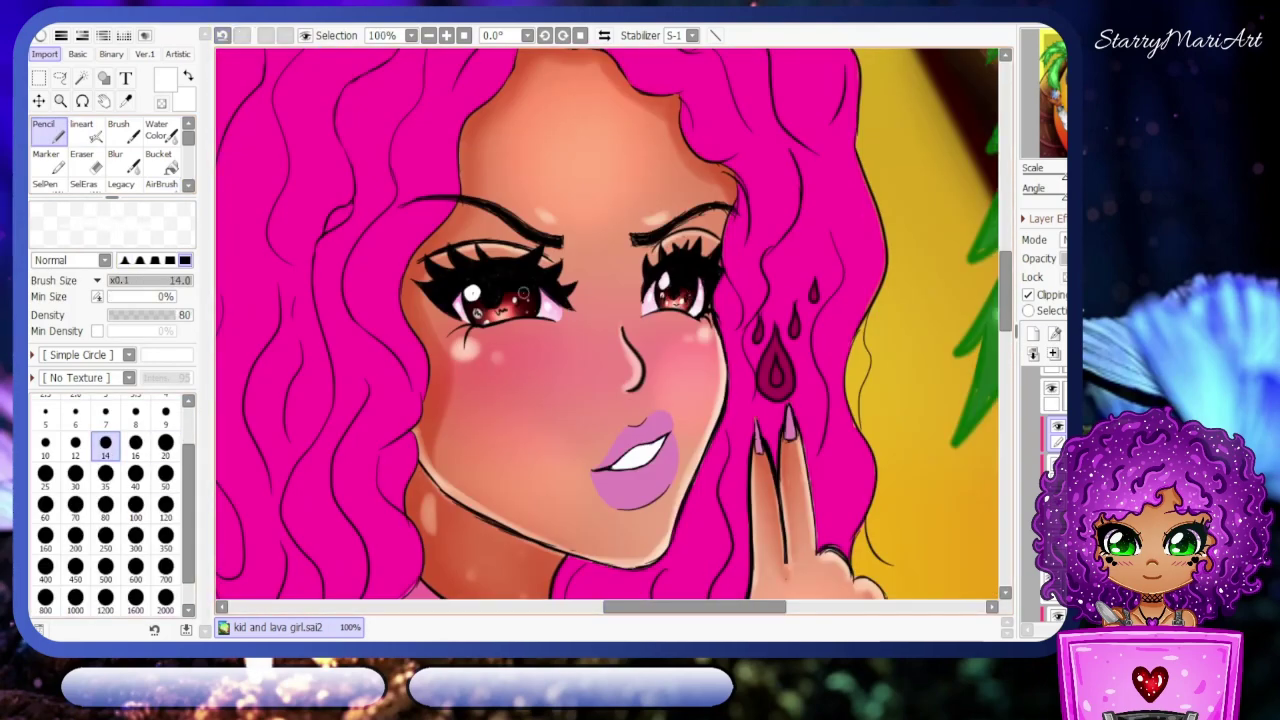
scroll(919, 229, "down", 4)
- Tint the woman's lips and hair a deeper pink with the AirBrush at size 250, blending the hair with Blur at size 250
scroll(600, 300, "up", 2)
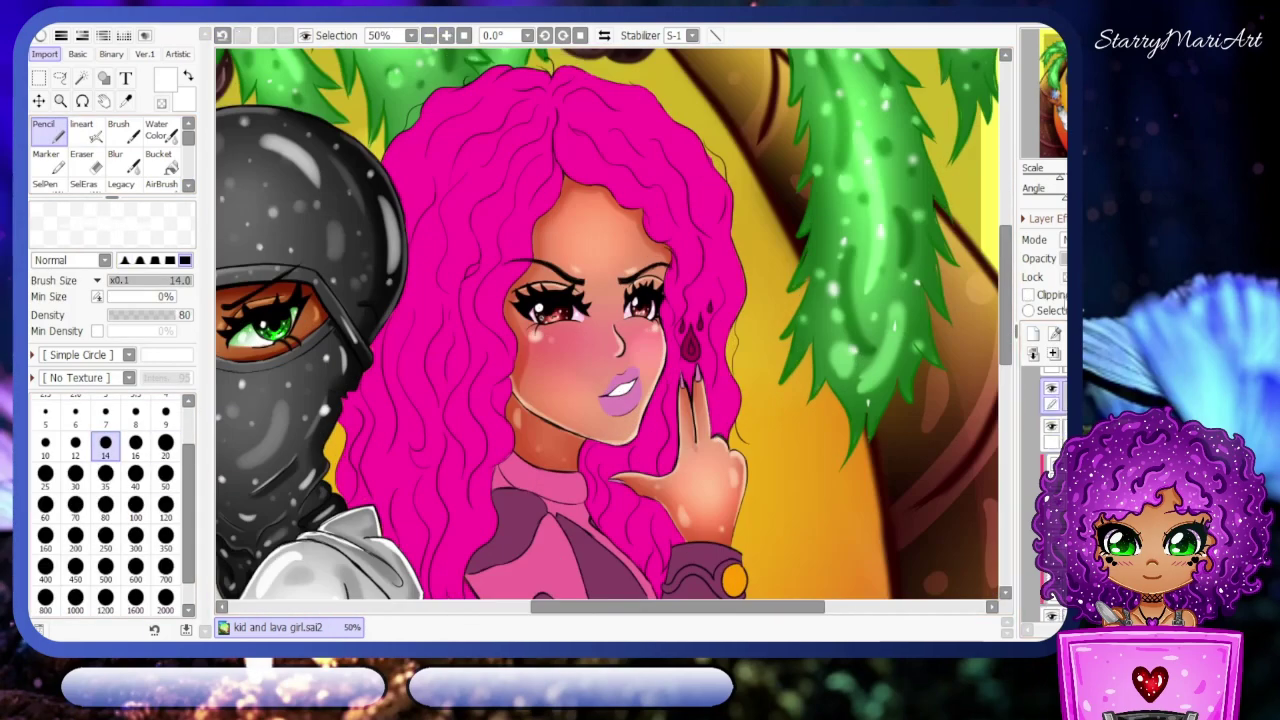
scroll(545, 235, "down", 2)
key("v")
key("x")
key("bracketleft")
key("bracketleft")
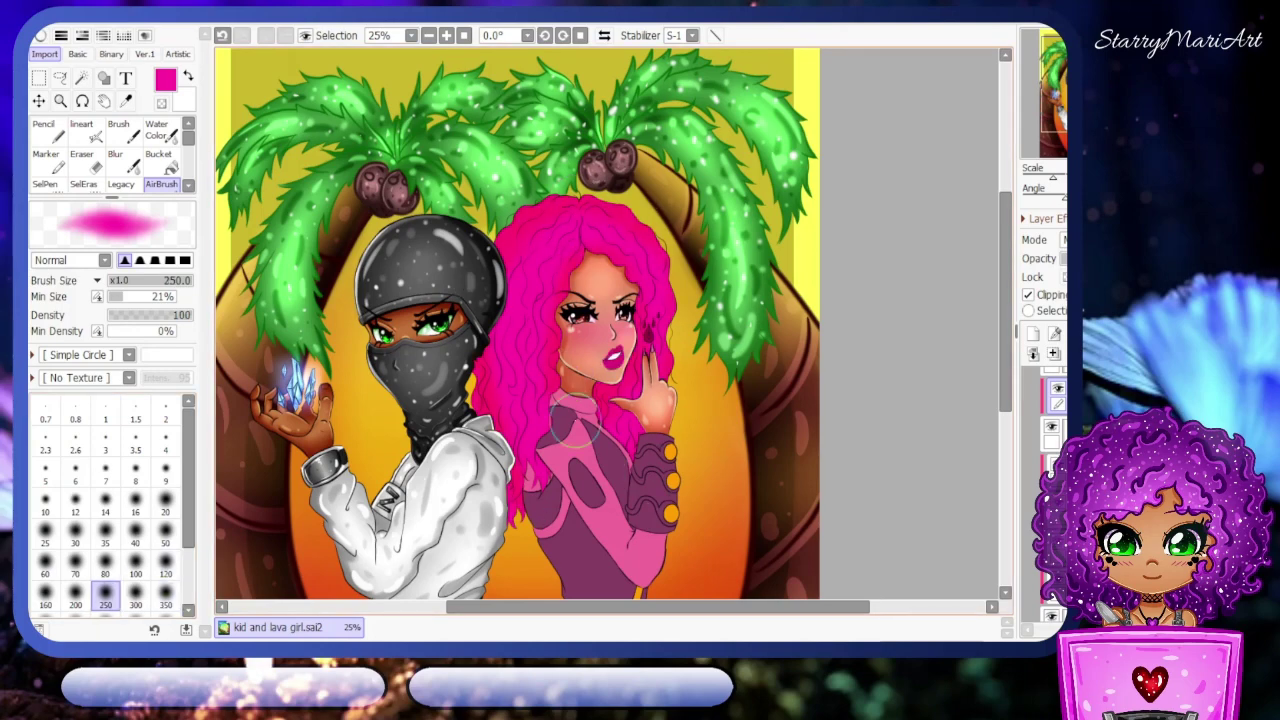
scroll(565, 262, "up", 1)
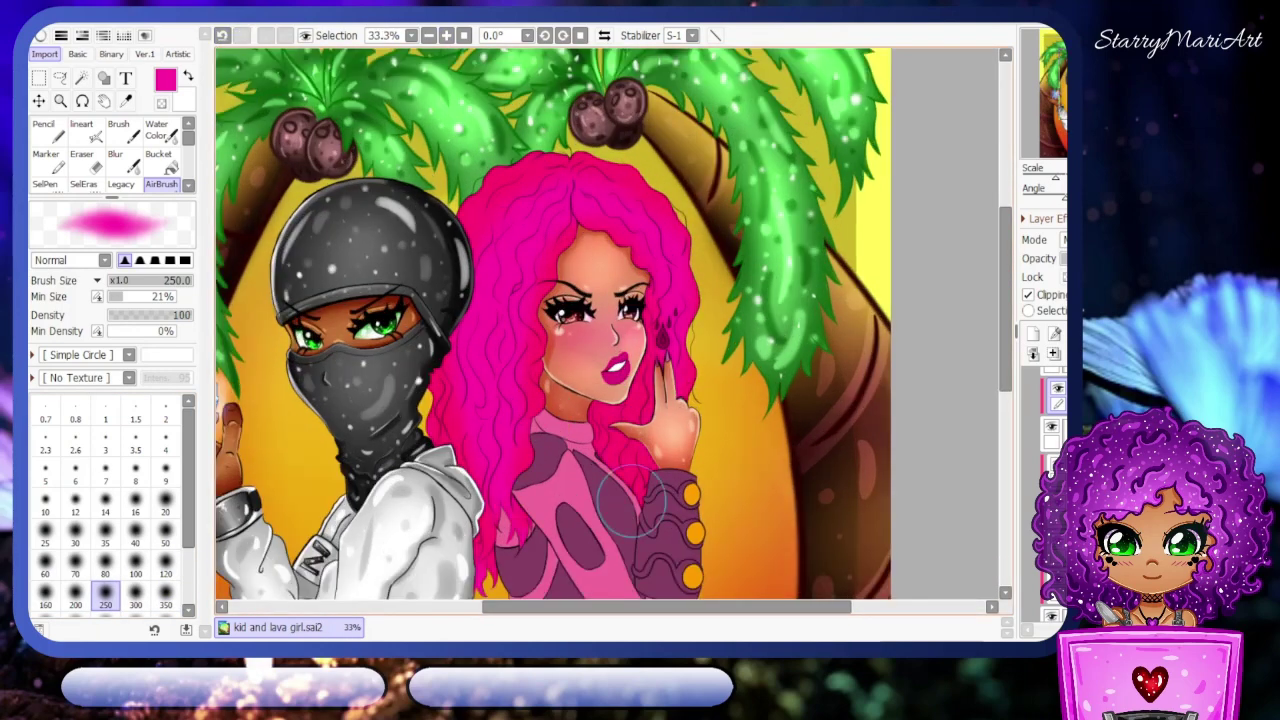
key("b")
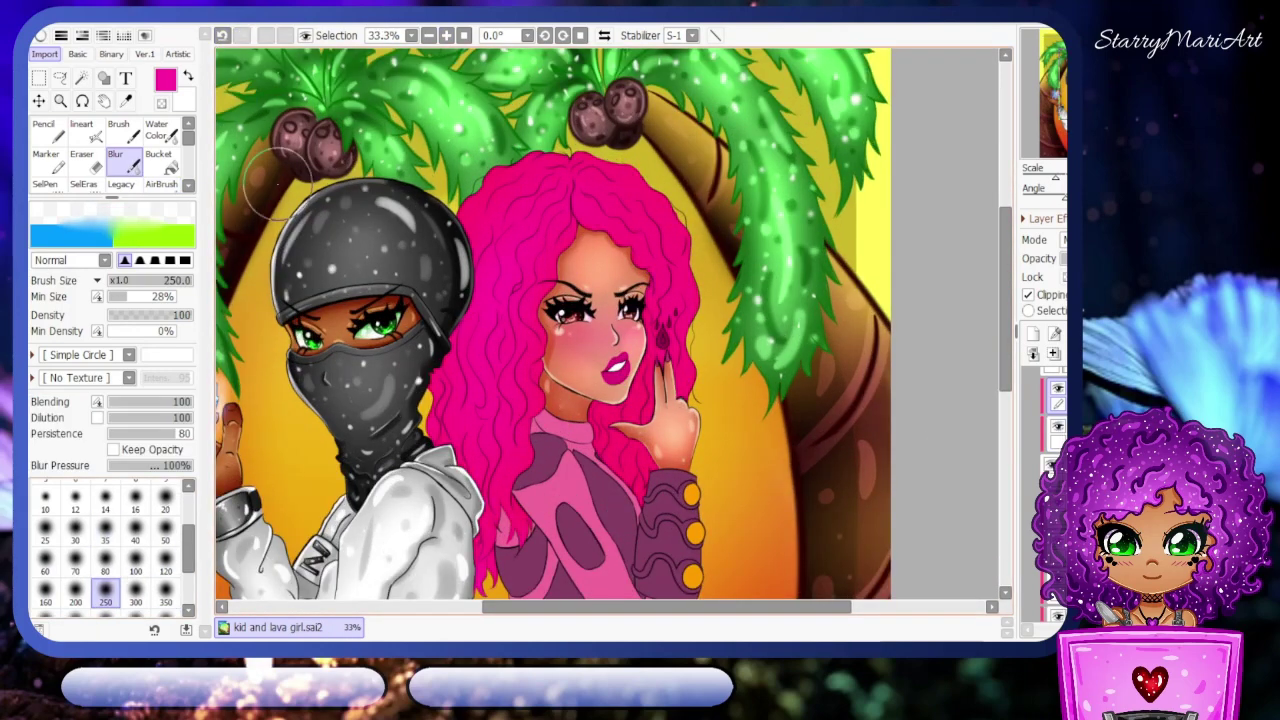
- Shade the hair between the parting and the raised hand in dark magenta with the Water Color brush at size 70
key("b")
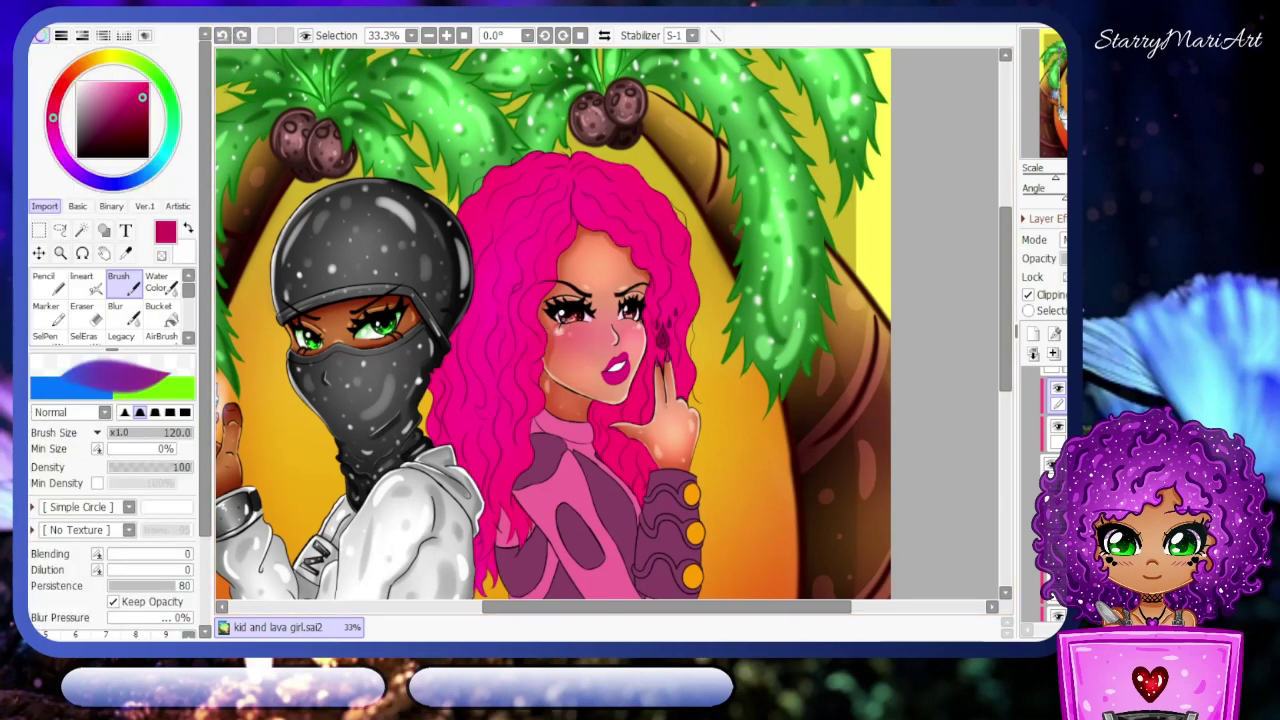
key("b")
left_click(40, 35)
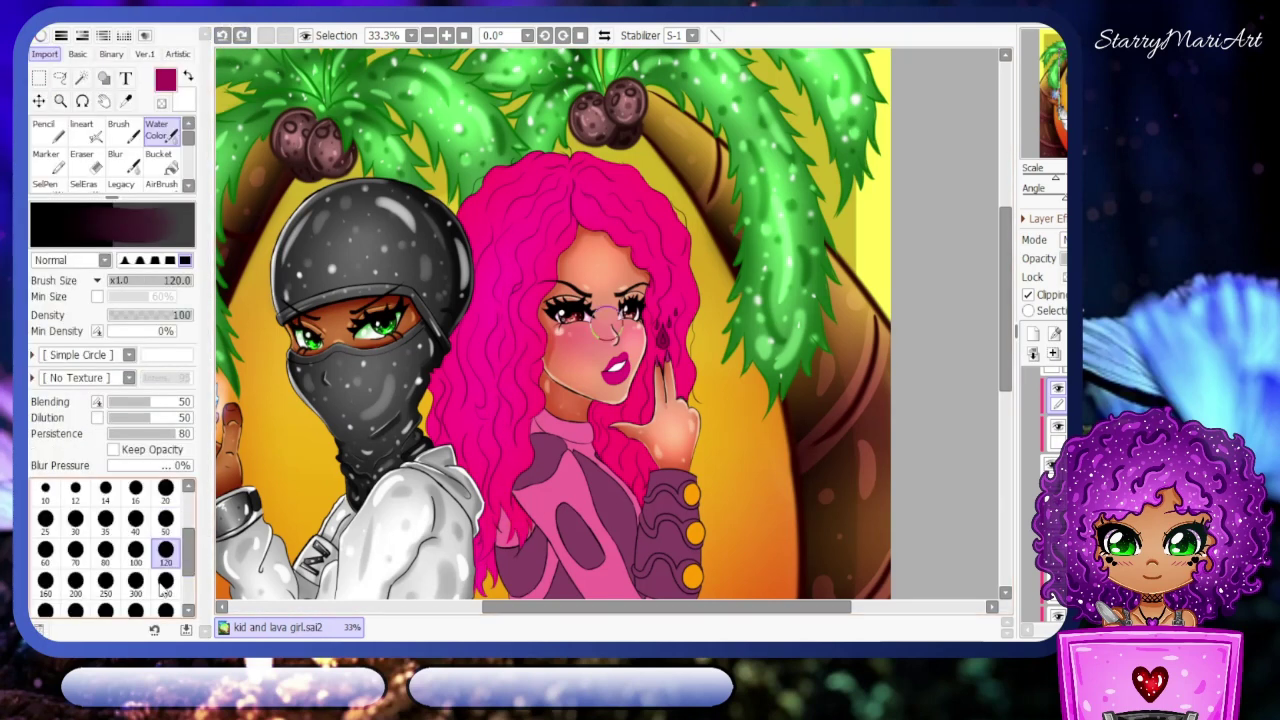
left_click(105, 550)
key("plus")
left_click_drag(575, 478, 555, 420)
left_click_drag(665, 117, 705, 237)
key("bracketleft")
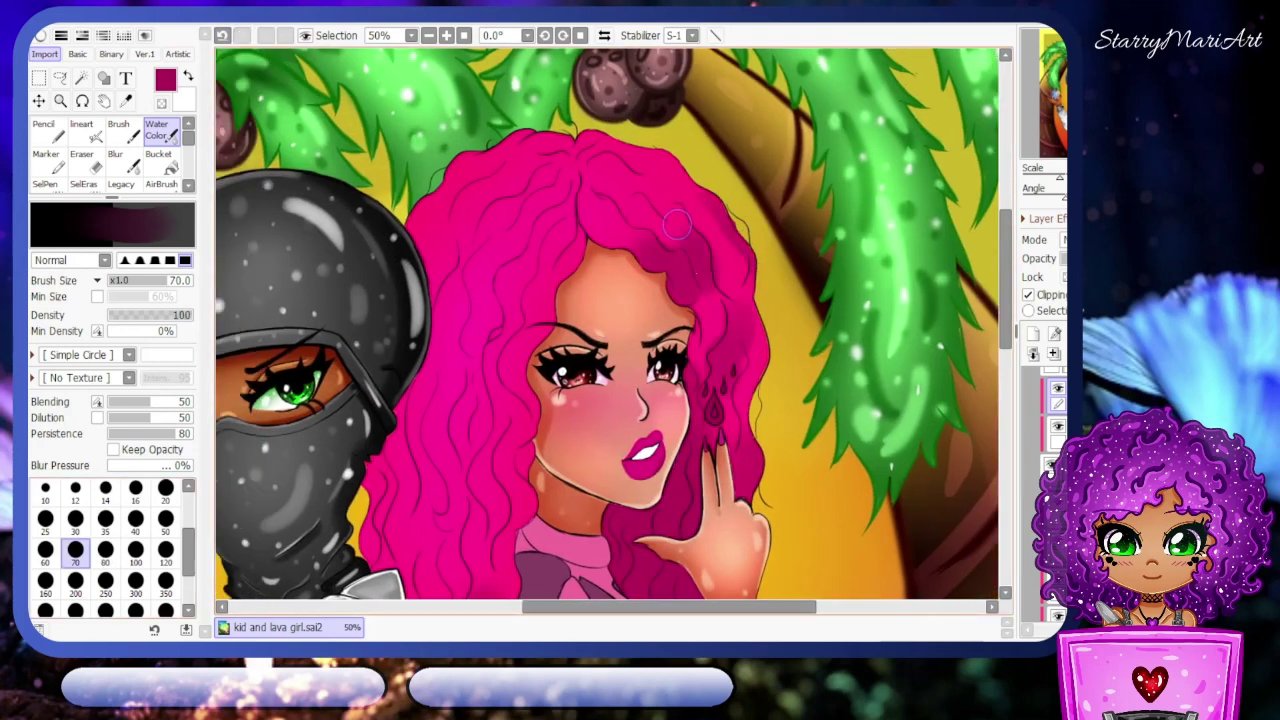
mouse_move(635, 150)
left_mouse_down()
mouse_move(600, 195)
mouse_move(610, 230)
left_mouse_up()
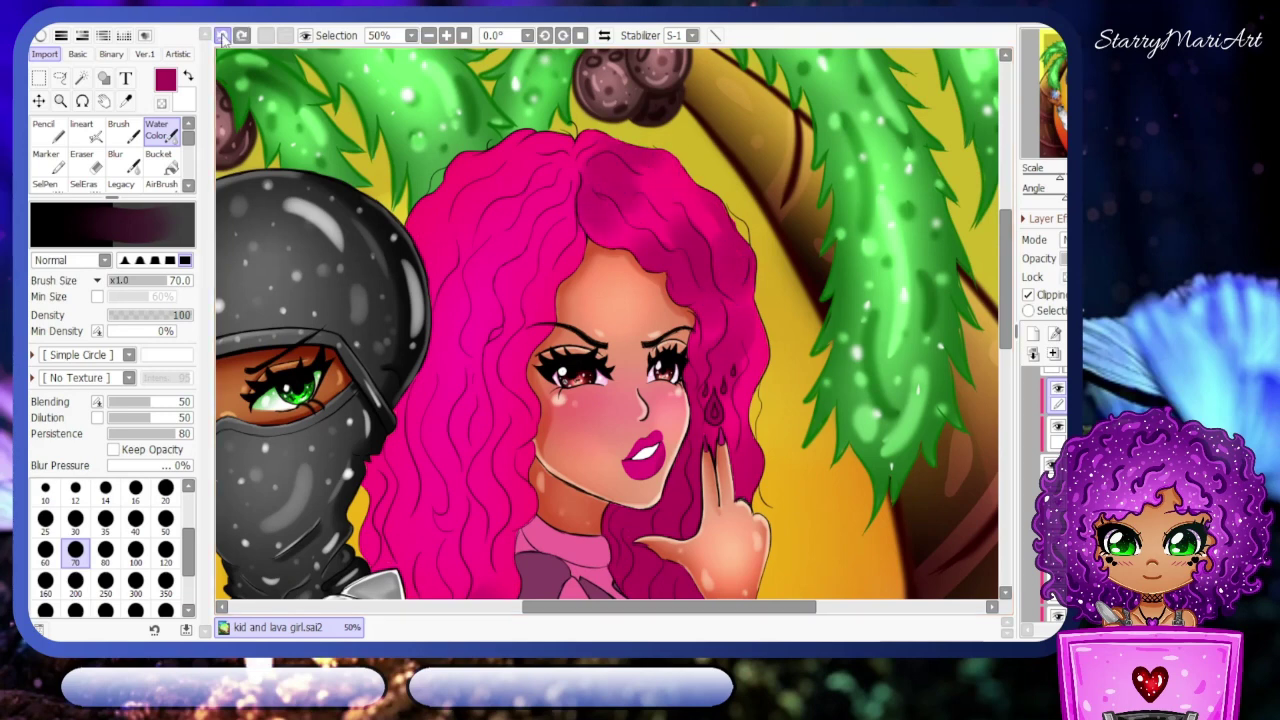
- Paint dark magenta shadows from the parting across the crown on the ninja's side with Water Color at size 70
mouse_move(585, 148)
left_mouse_down()
mouse_move(555, 205)
mouse_move(545, 280)
left_mouse_up()
left_click_drag(492, 253, 587, 253)
left_click_drag(590, 150, 520, 240)
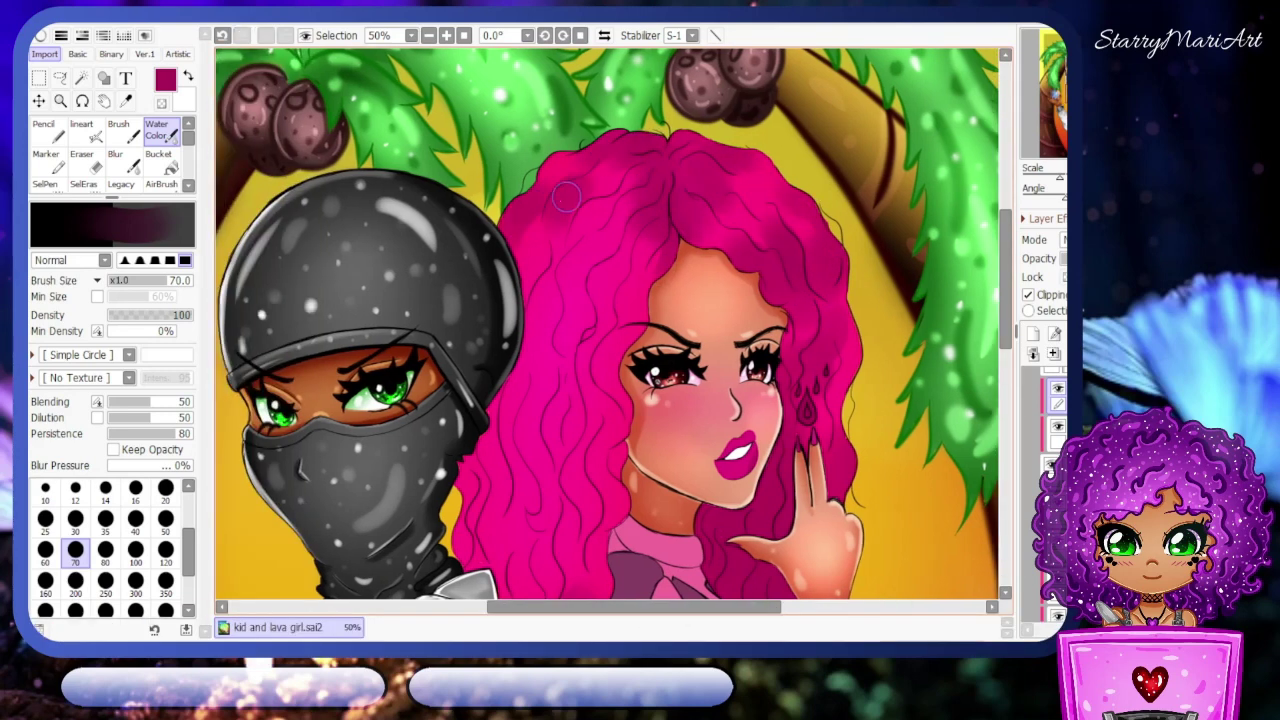
left_click_drag(610, 175, 530, 290)
- Shade the long lower hair strands between the ninja's shoulder and the woman's neck in dark magenta with Water Color at size 70
left_click_drag(960, 430, 960, 364)
left_click_drag(560, 340, 555, 205)
mouse_move(548, 490)
left_mouse_down()
mouse_move(550, 400)
mouse_move(530, 295)
left_mouse_up()
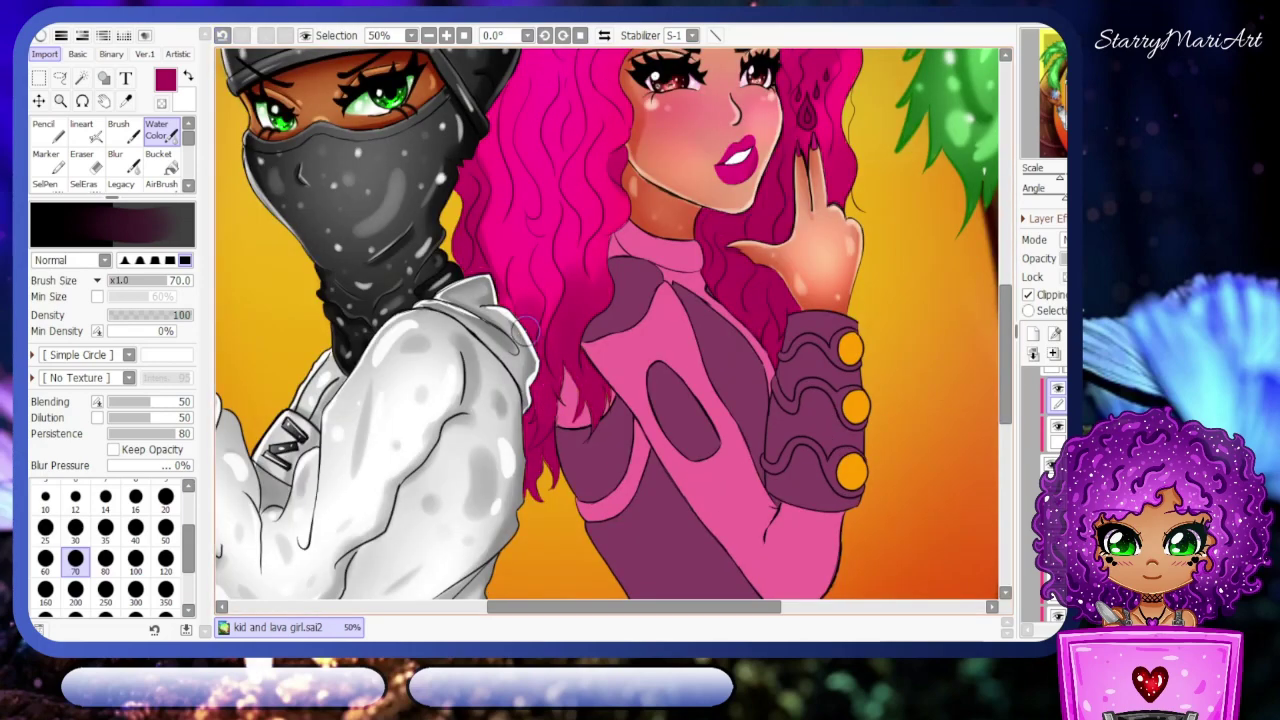
left_click_drag(560, 250, 500, 340)
scroll(540, 330, "up", 3)
left_click_drag(490, 285, 495, 410)
mouse_move(600, 340)
left_mouse_down()
mouse_move(577, 450)
mouse_move(615, 340)
left_mouse_up()
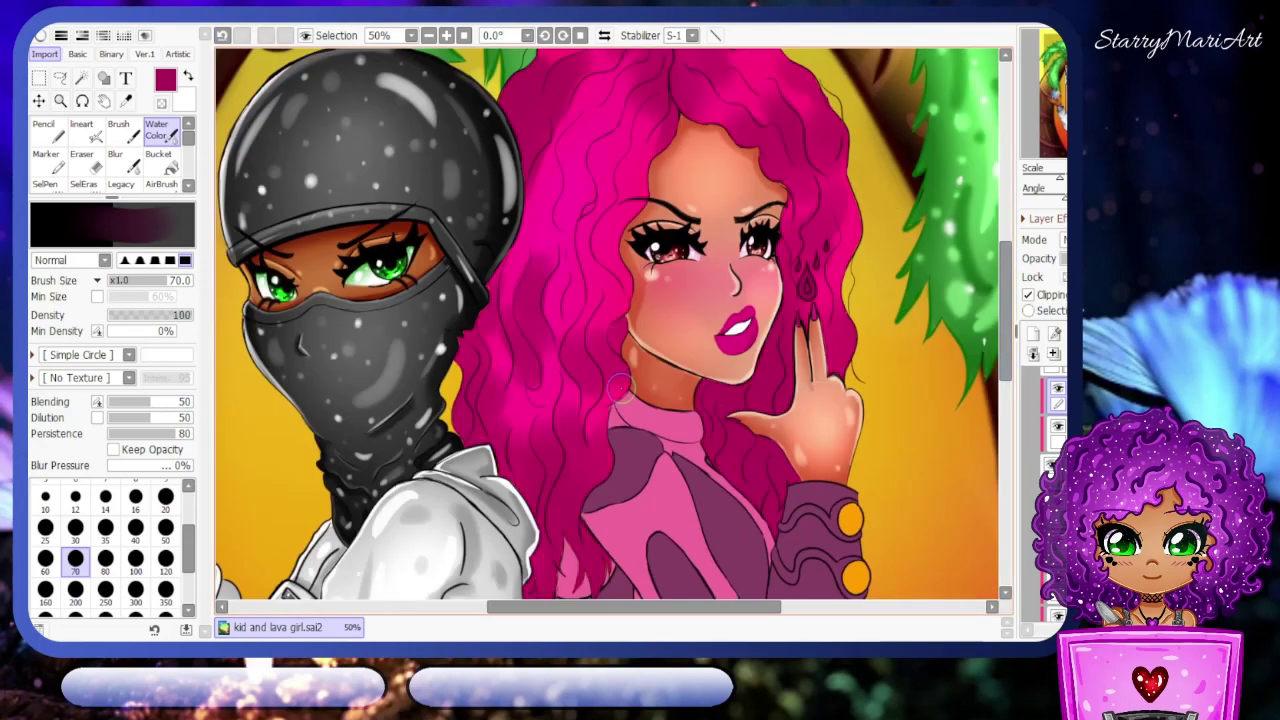
left_click_drag(550, 440, 515, 405)
- Add wavy dark magenta shadow strands through the middle of the hair beside the ninja's mask with Water Color
scroll(530, 420, "up", 2)
left_click_drag(600, 220, 560, 290)
left_click_drag(585, 380, 550, 470)
left_click_drag(580, 315, 555, 385)
left_click_drag(560, 260, 531, 343)
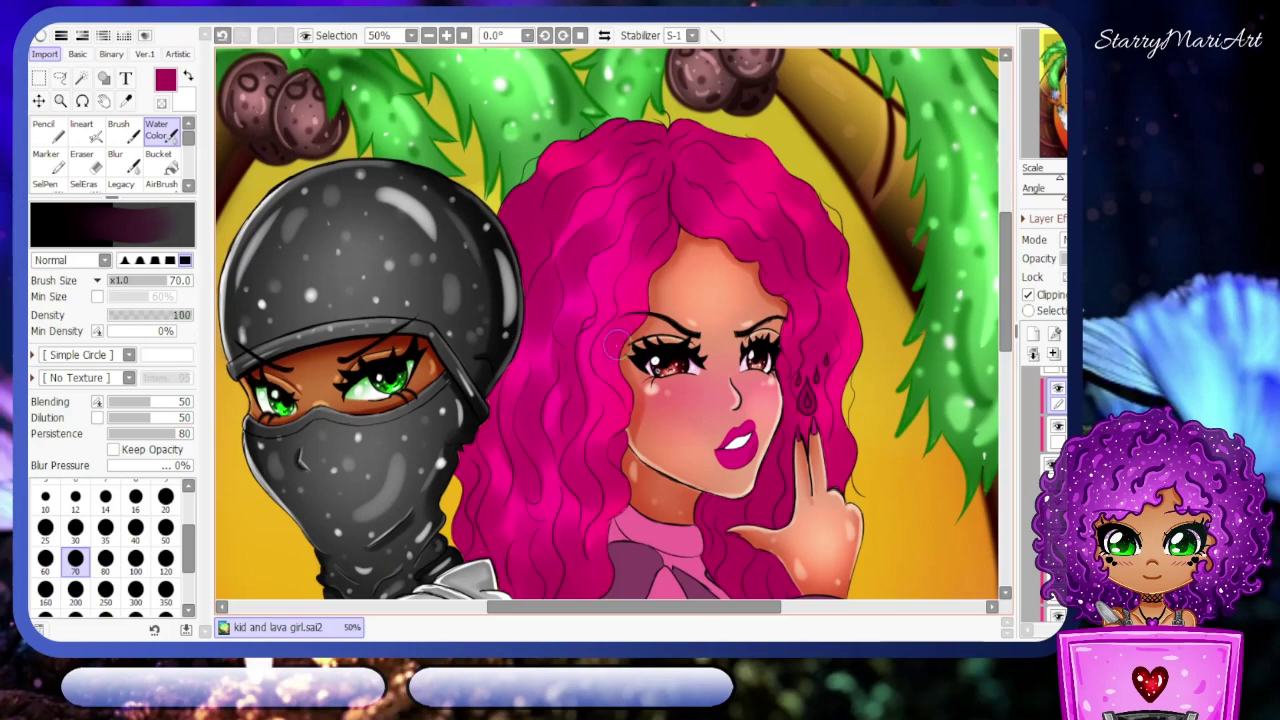
- Deepen the dark magenta hair shadows beside the woman's brow and up to the parting with Water Color at size 70
scroll(628, 300, "down", 1)
mouse_move(614, 344)
left_mouse_down()
mouse_move(628, 295)
mouse_move(595, 388)
left_mouse_up()
left_click_drag(612, 200, 590, 275)
left_click_drag(605, 135, 578, 165)
left_click_drag(630, 190, 618, 228)
left_click_drag(675, 95, 628, 122)
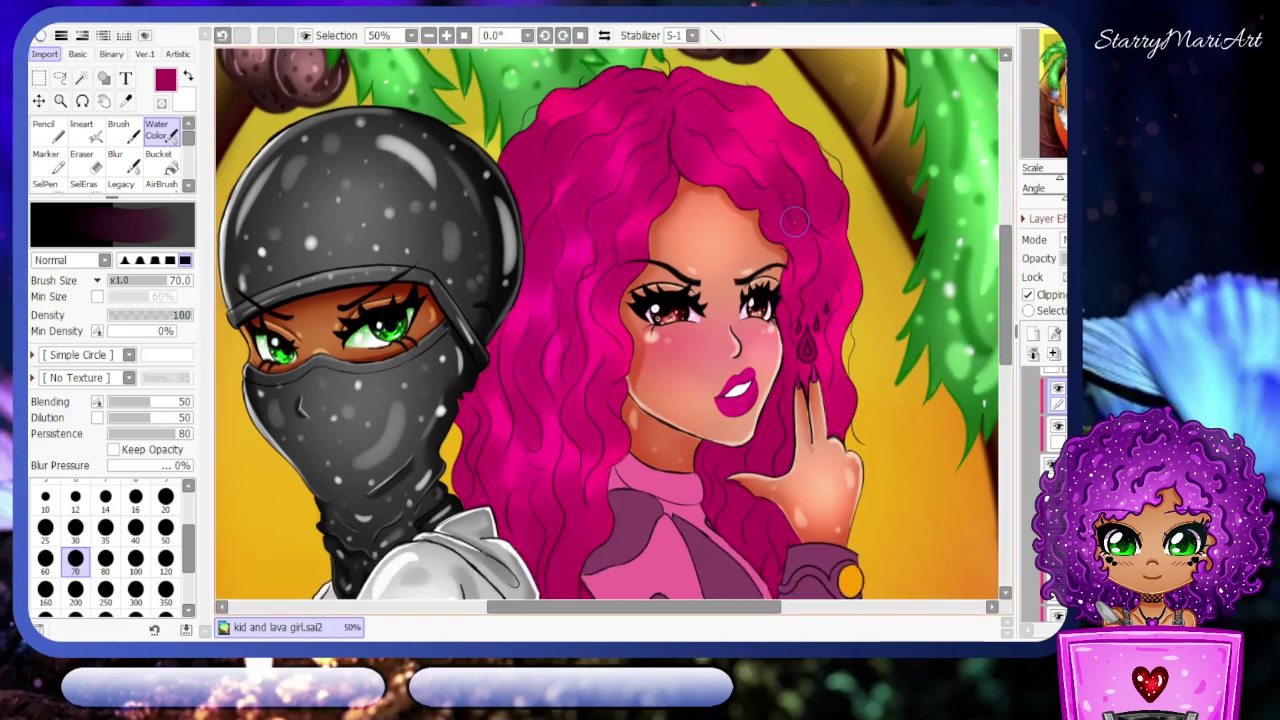
- Soften the dark magenta shadows throughout the woman's hair with the Blur tool at size 120
scroll(795, 222, "down", 2)
scroll(700, 300, "up", 2)
left_click(668, 149, "alt")
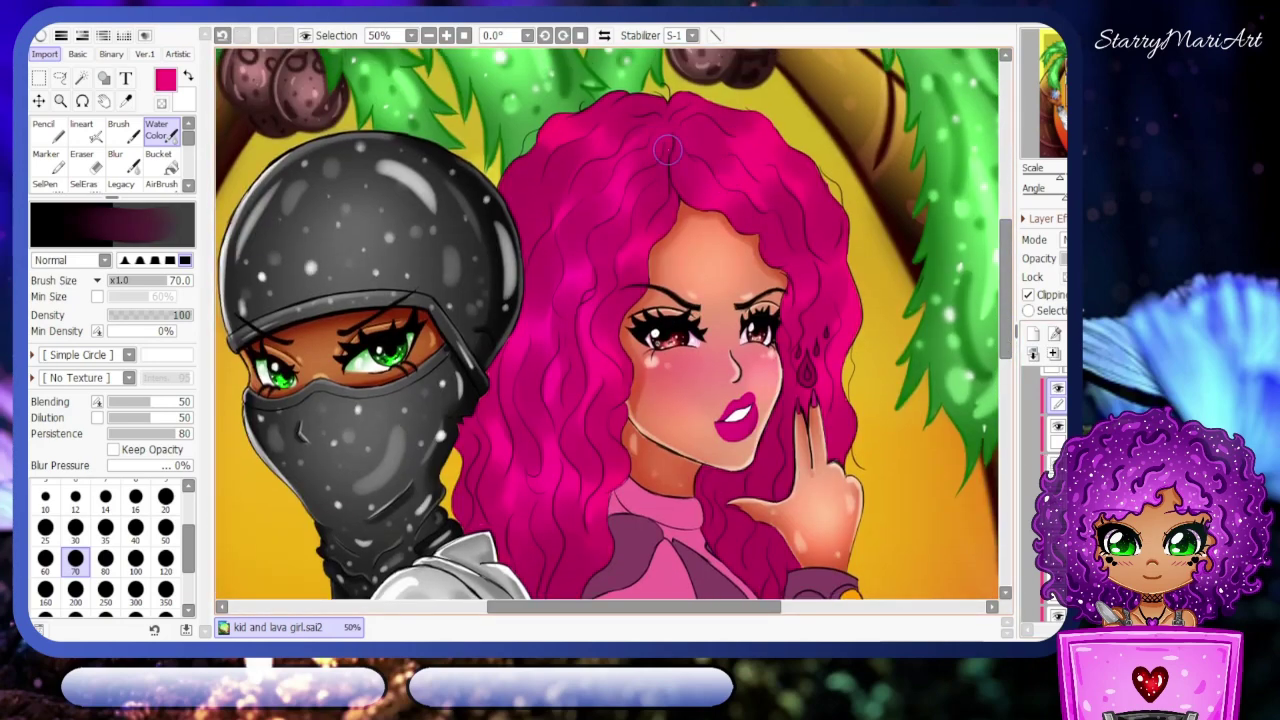
key("b")
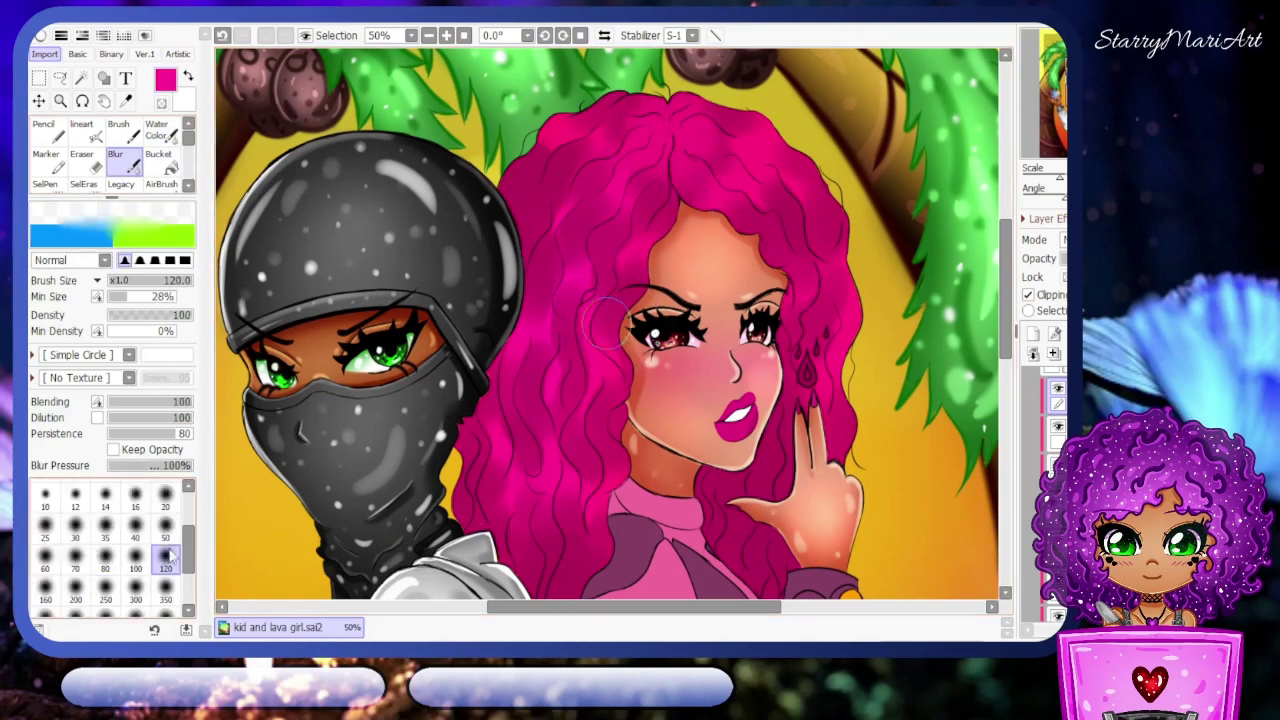
scroll(1010, 390, "down", 3)
scroll(1010, 390, "down", 1)
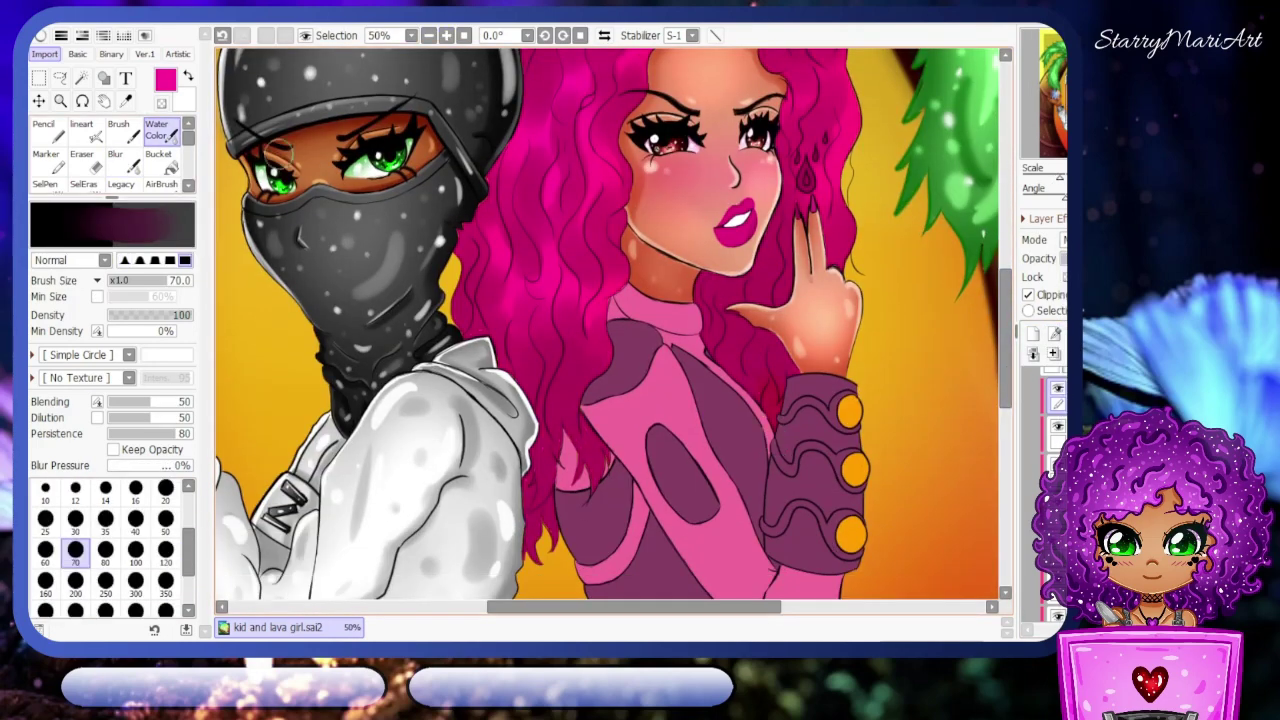
- Deepen the lower hair ends and the strands beside the raised hand in dark magenta with Water Color at size 70
key("w")
mouse_move(545, 480)
left_mouse_down()
mouse_move(577, 381)
mouse_move(590, 440)
mouse_move(465, 230)
mouse_move(540, 270)
mouse_move(503, 323)
left_mouse_up()
scroll(503, 323, "right", 3)
scroll(503, 323, "up", 1)
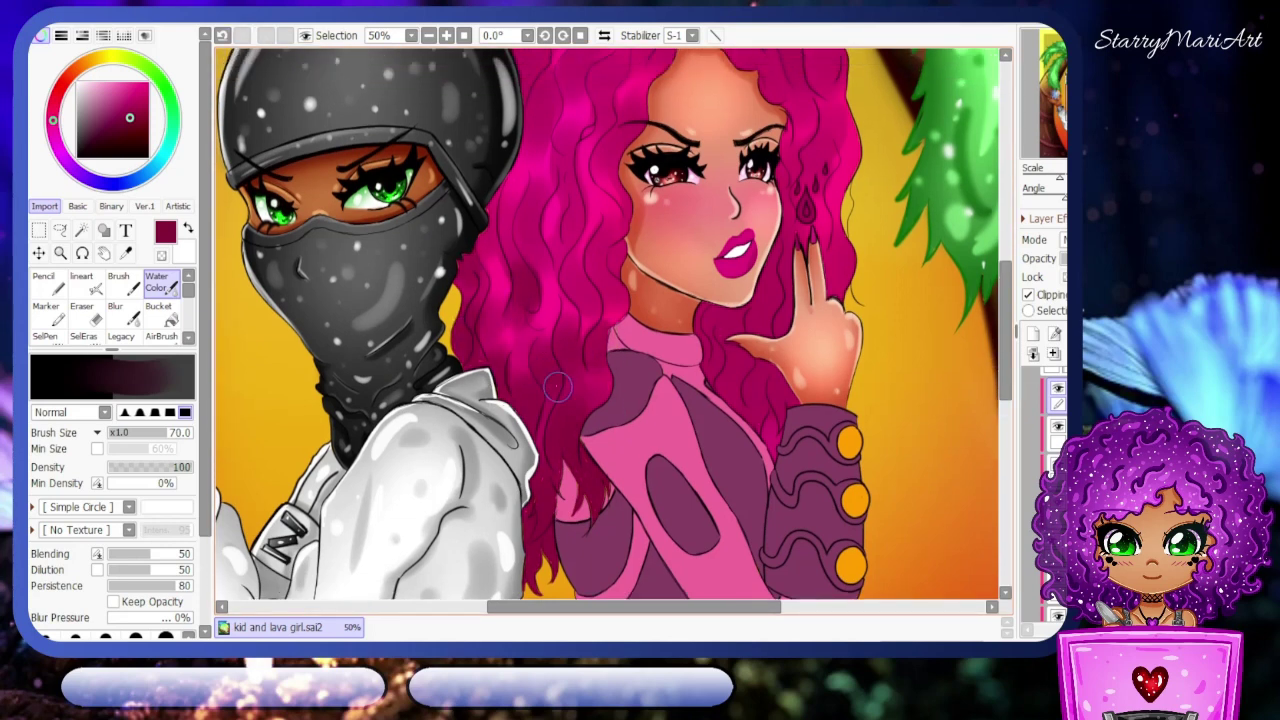
scroll(660, 400, "up", 3)
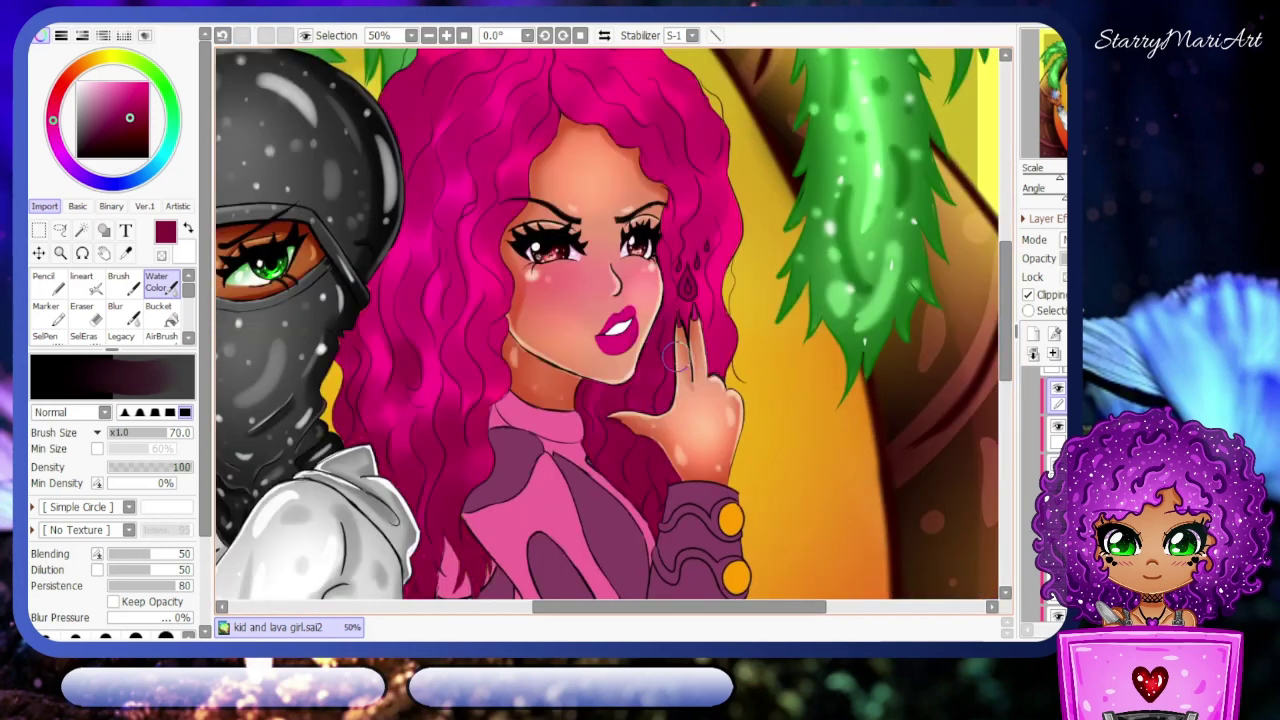
scroll(683, 280, "up", 3)
left_click_drag(683, 280, 716, 377)
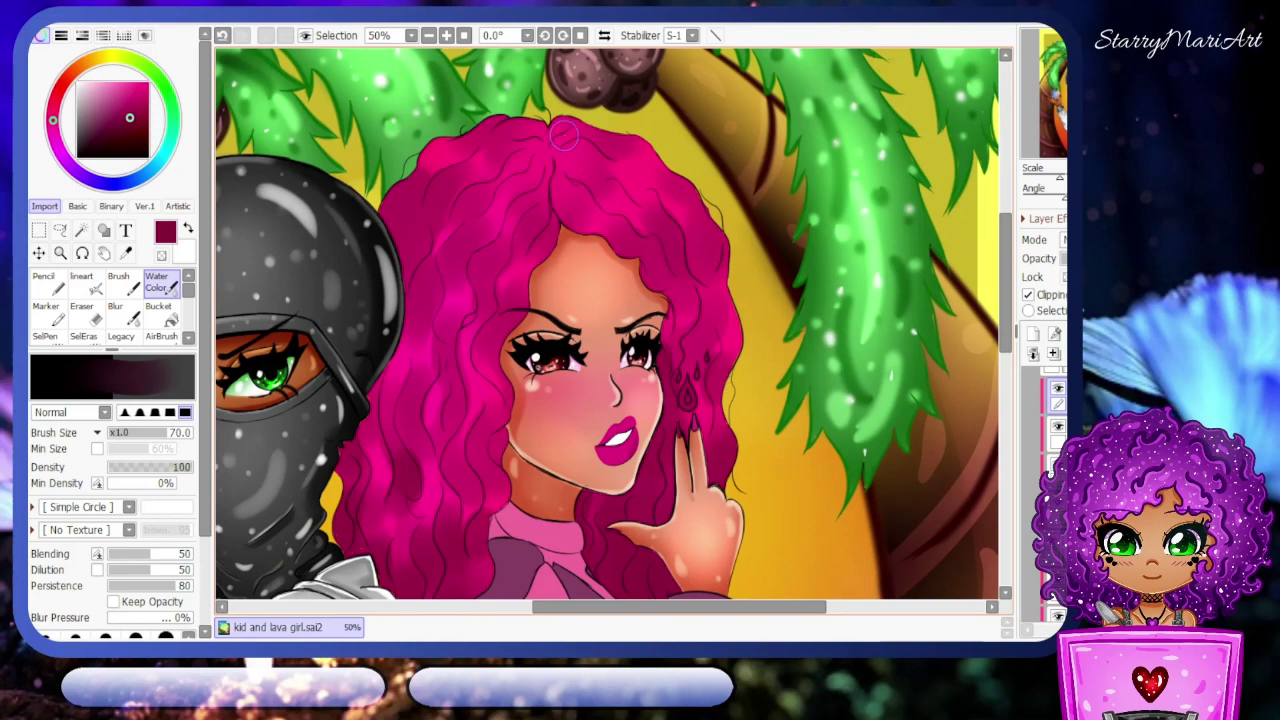
- Paint bright pink highlights on the strands between the ninja and the woman's face with Water Color at size 60, redoing the first strokes
left_click(600, 186, "alt")
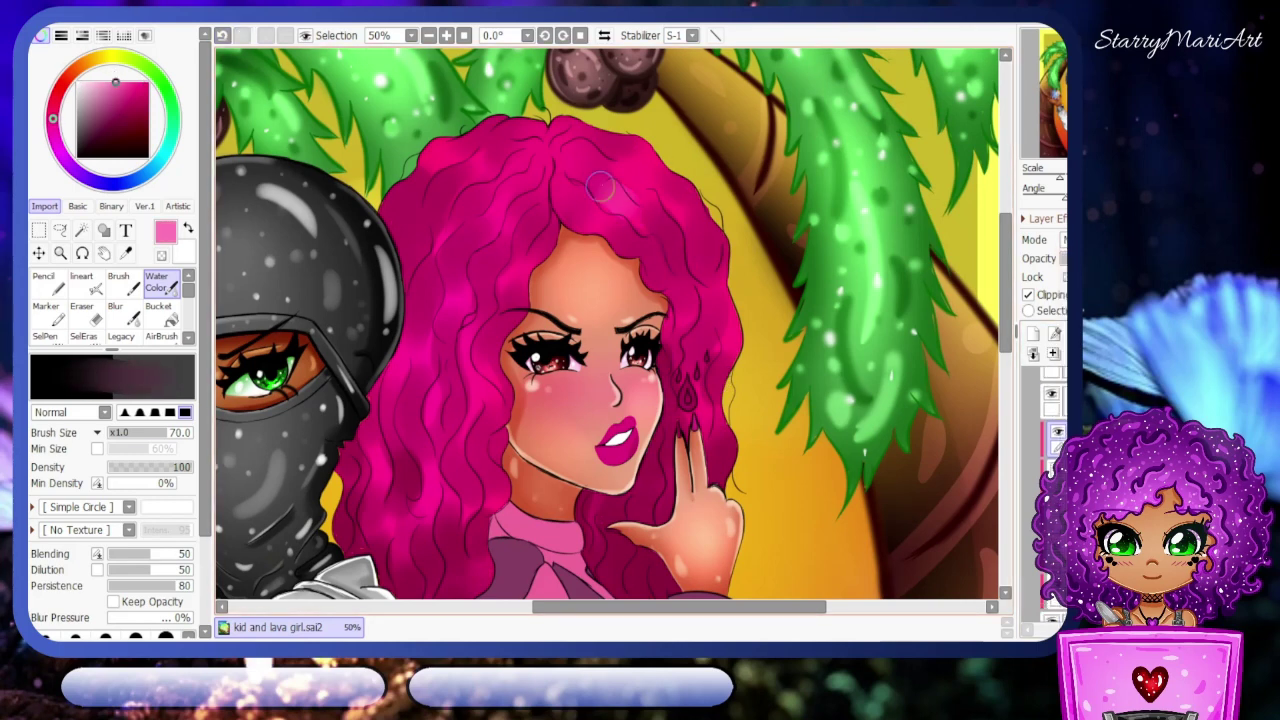
scroll(428, 446, "down", 2)
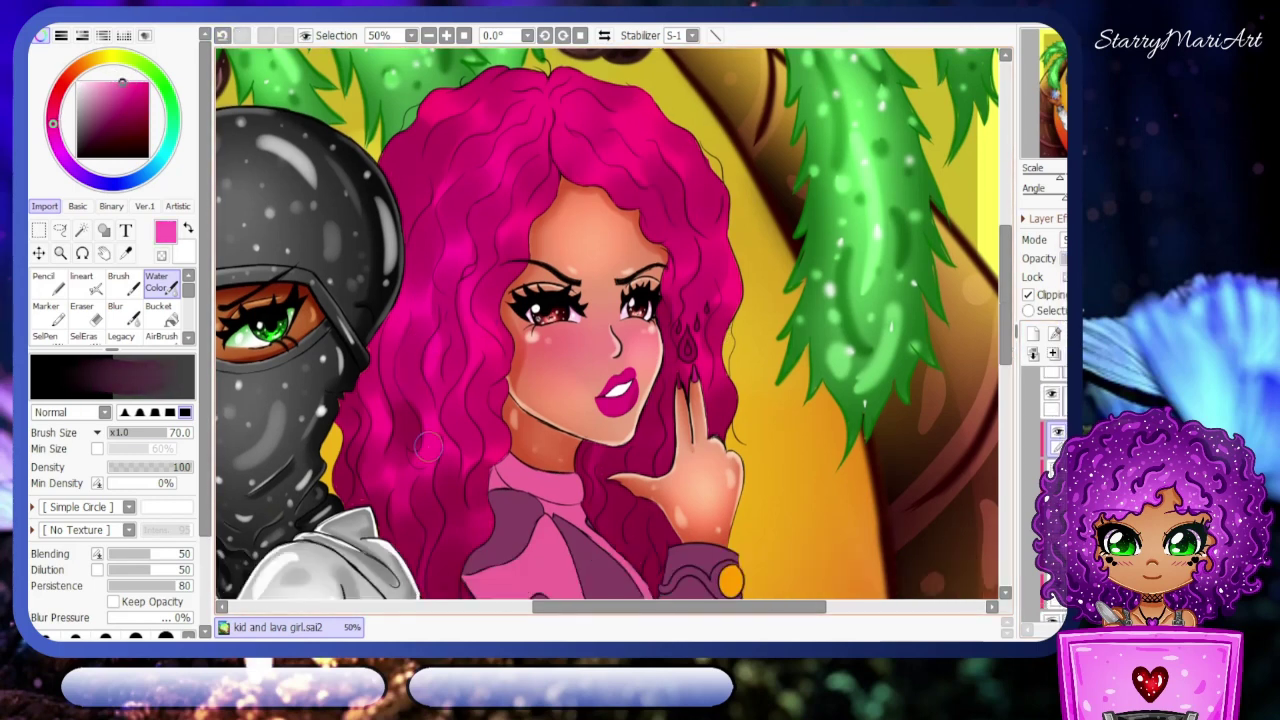
scroll(480, 350, "down", 3)
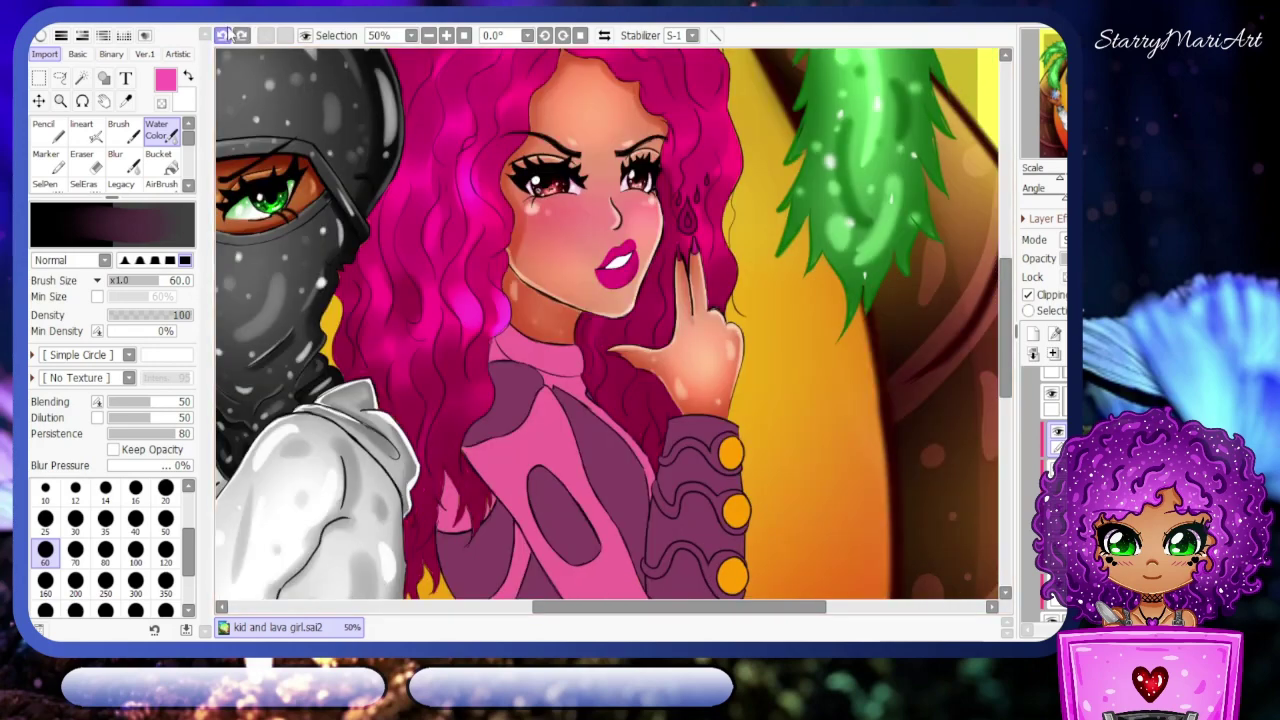
left_click(222, 35)
left_click(222, 35)
left_click(222, 35)
scroll(397, 467, "up", 2)
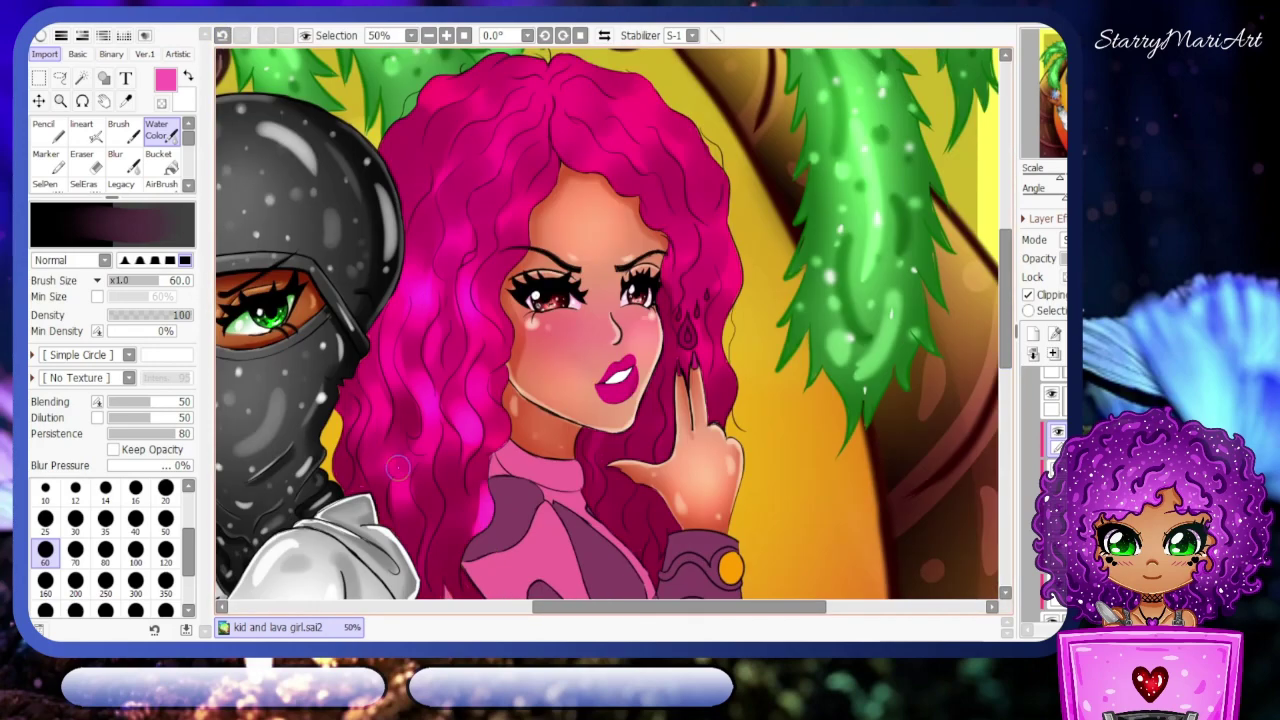
scroll(516, 236, "up", 2)
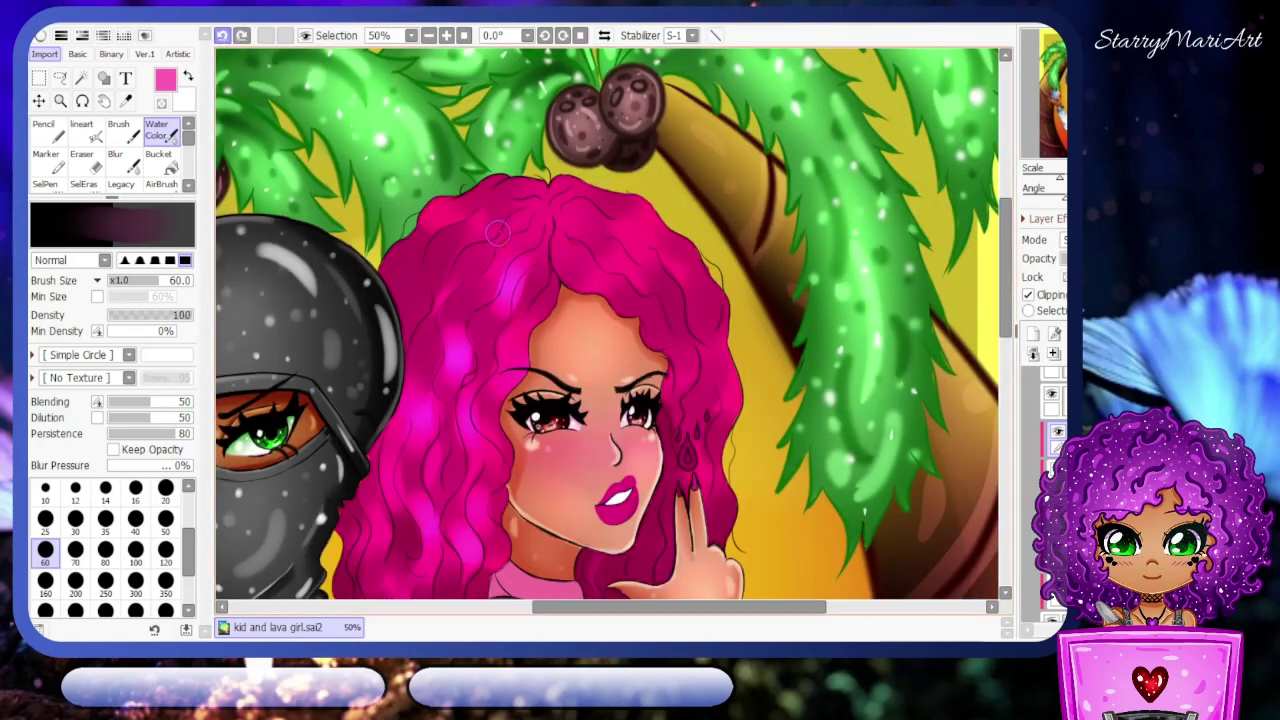
- Add bright pink highlights across the crown and on the strands beside the raised hand with Water Color at size 60
left_click_drag(498, 233, 450, 188)
mouse_move(540, 213)
left_mouse_down()
mouse_move(599, 283)
mouse_move(660, 225)
left_mouse_up()
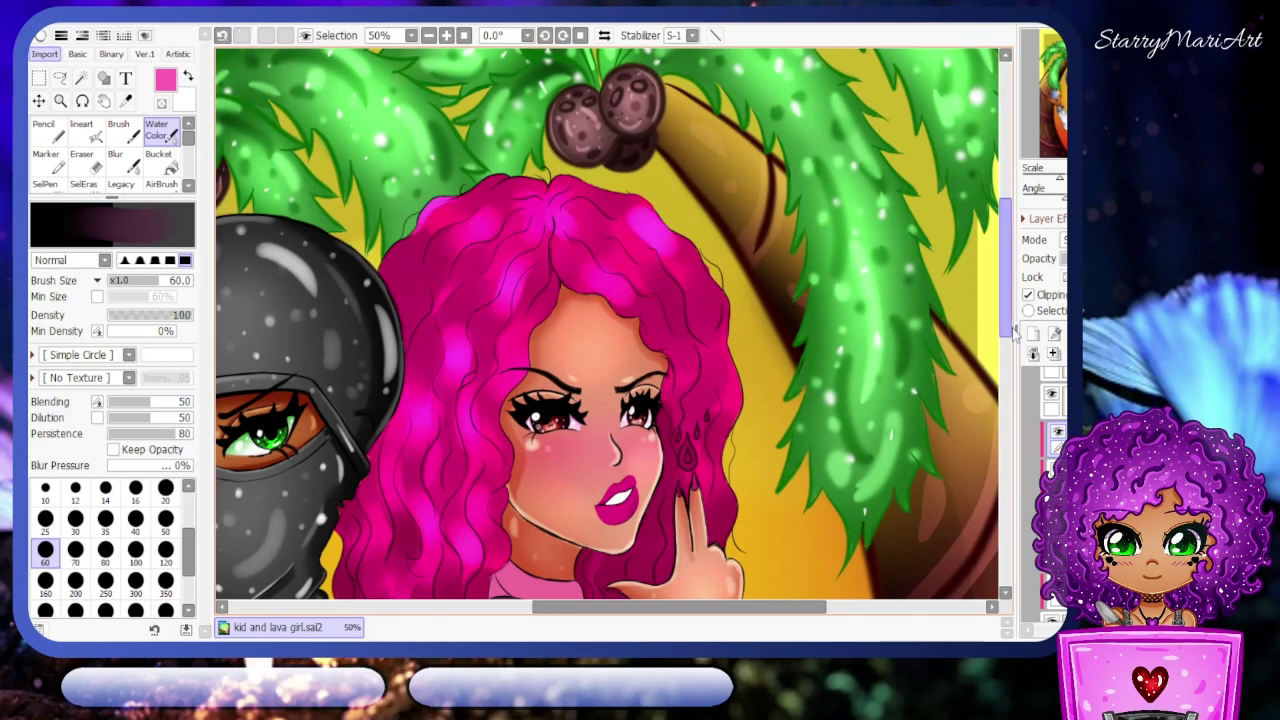
scroll(682, 323, "down", 1)
scroll(661, 225, "down", 1)
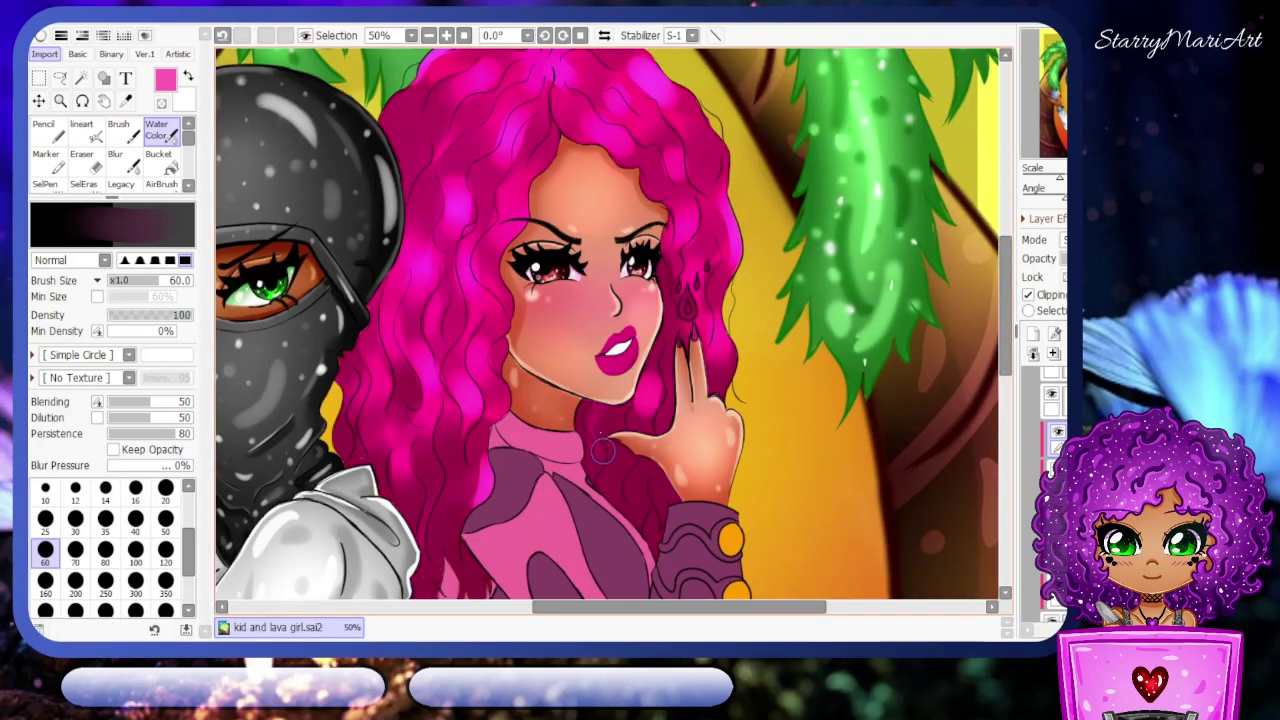
left_click_drag(603, 450, 655, 480)
scroll(655, 480, "down", 1)
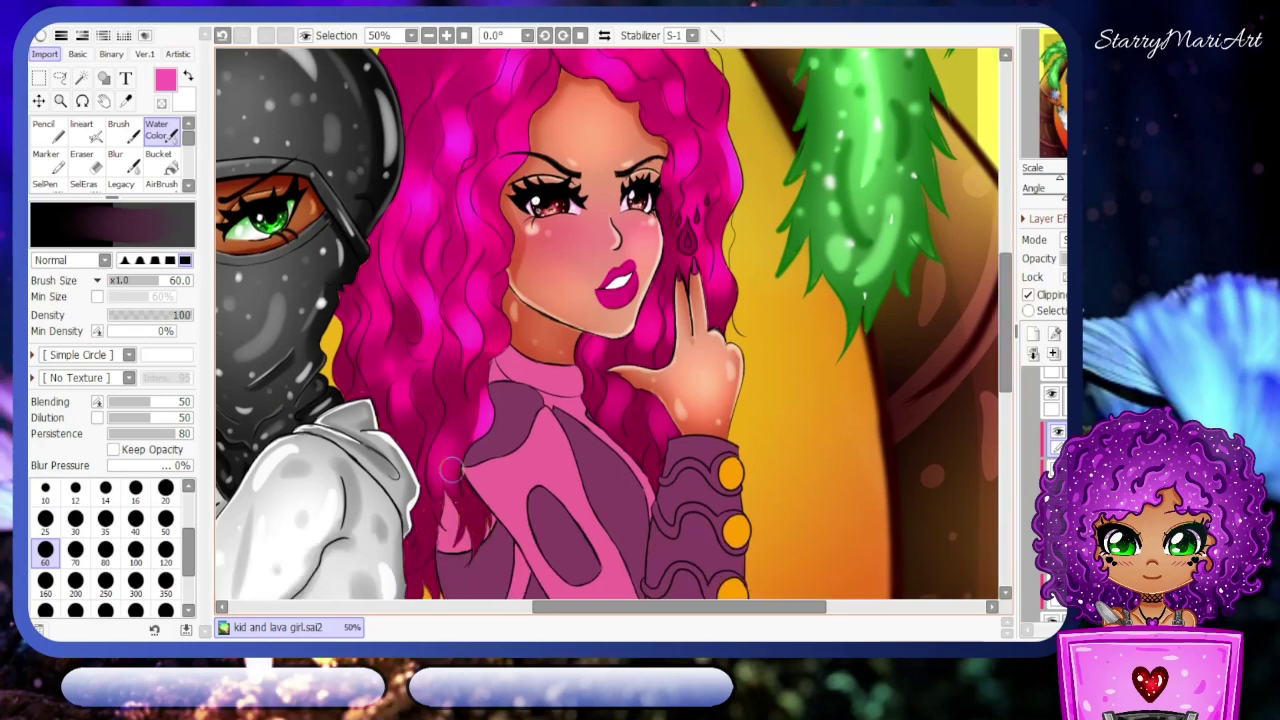
- Blend the bright pink highlights into the crown and side strands with the Blur tool at size 120
key("b")
scroll(483, 297, "up", 1)
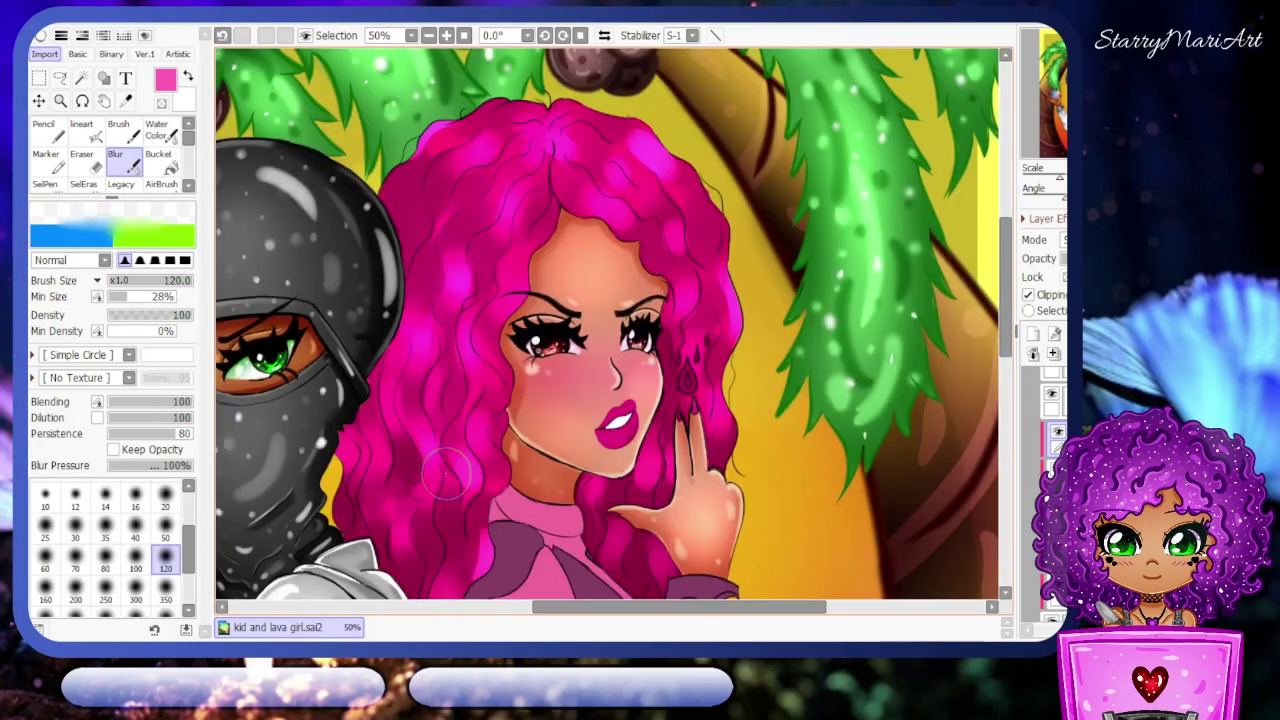
scroll(450, 470, "down", 1)
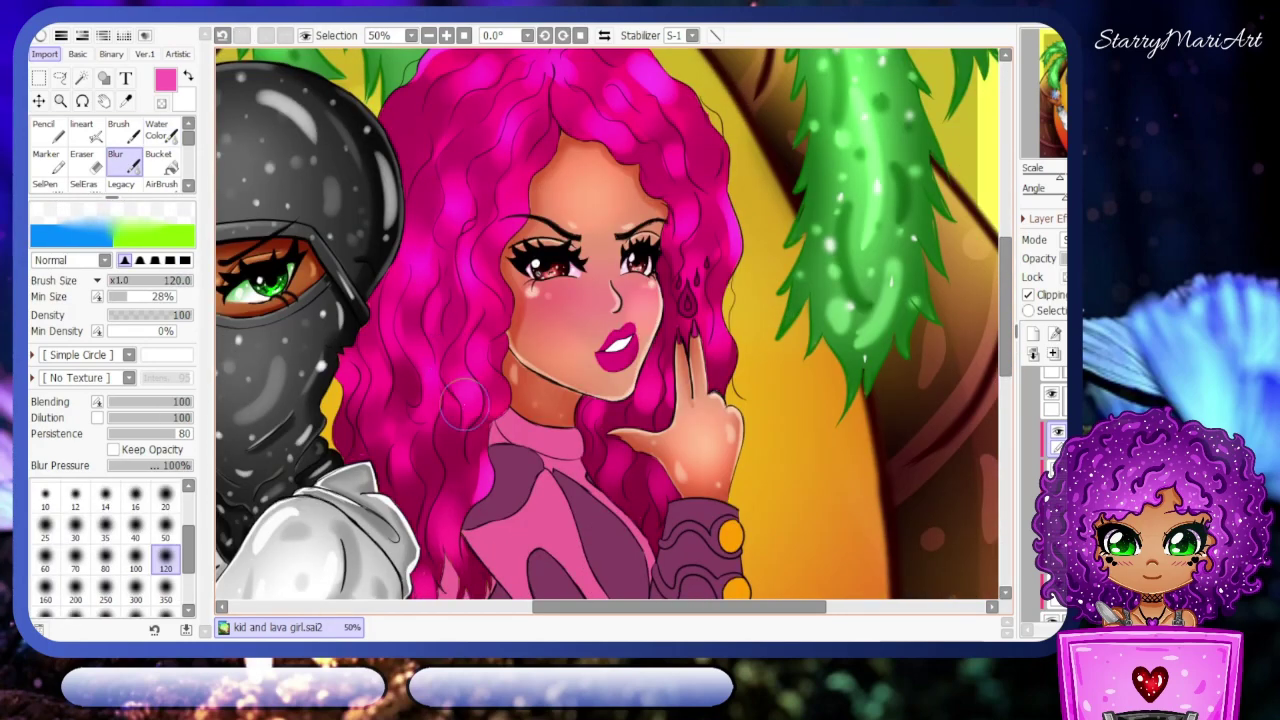
mouse_move(490, 310)
left_mouse_down()
mouse_move(453, 349)
mouse_move(465, 485)
left_mouse_up()
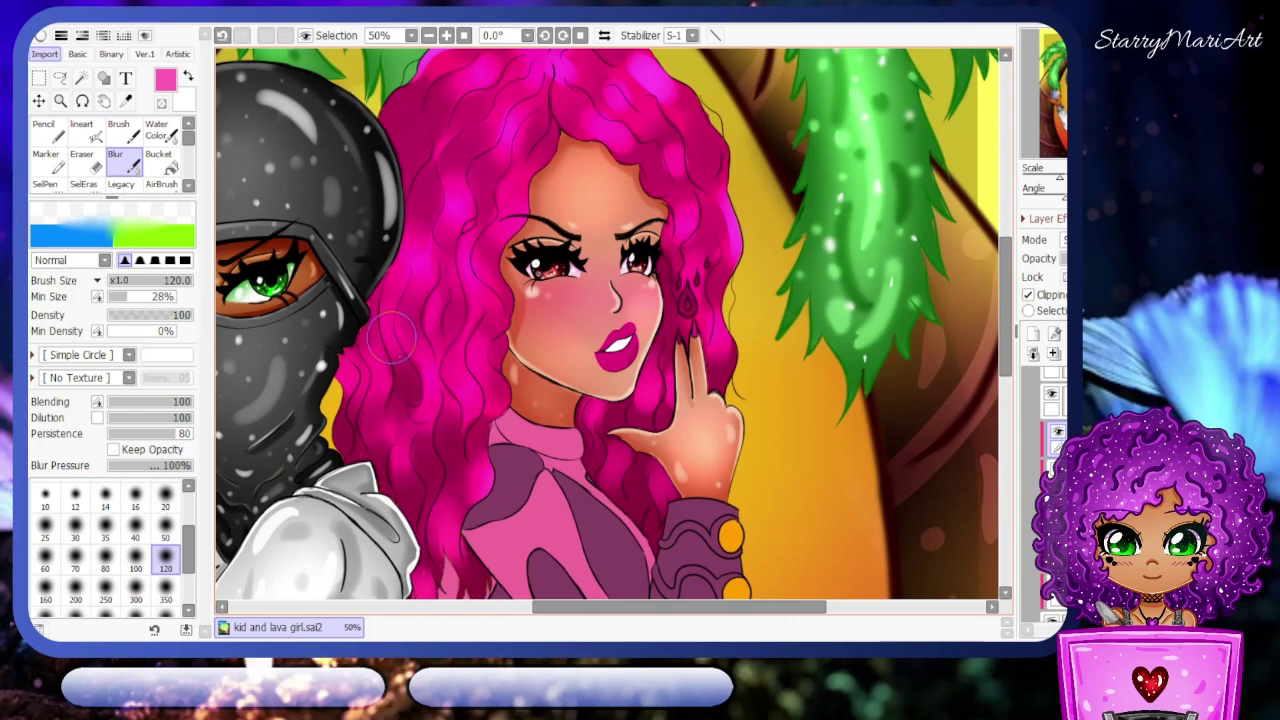
scroll(468, 453, "down", 1)
scroll(455, 255, "up", 2)
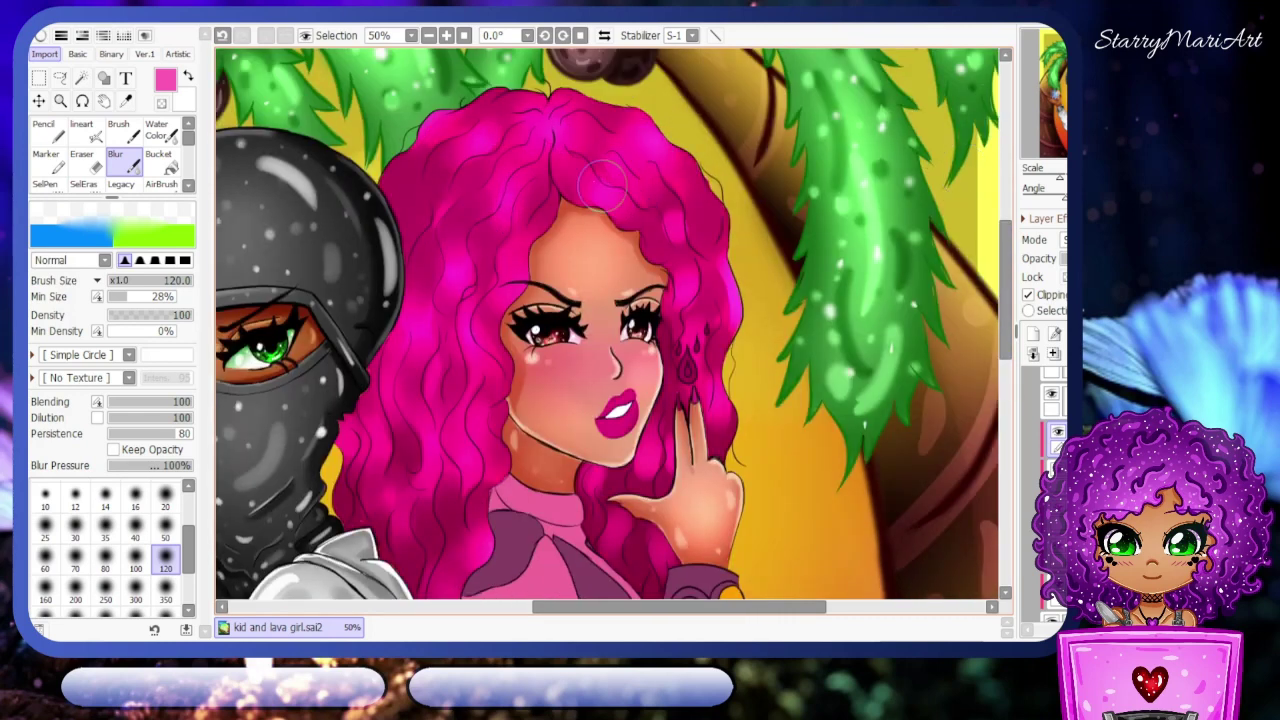
- Smooth the remaining highlights on the long lower strands with the Blur tool at size 80 and check the whole picture
left_click(686, 370, "alt")
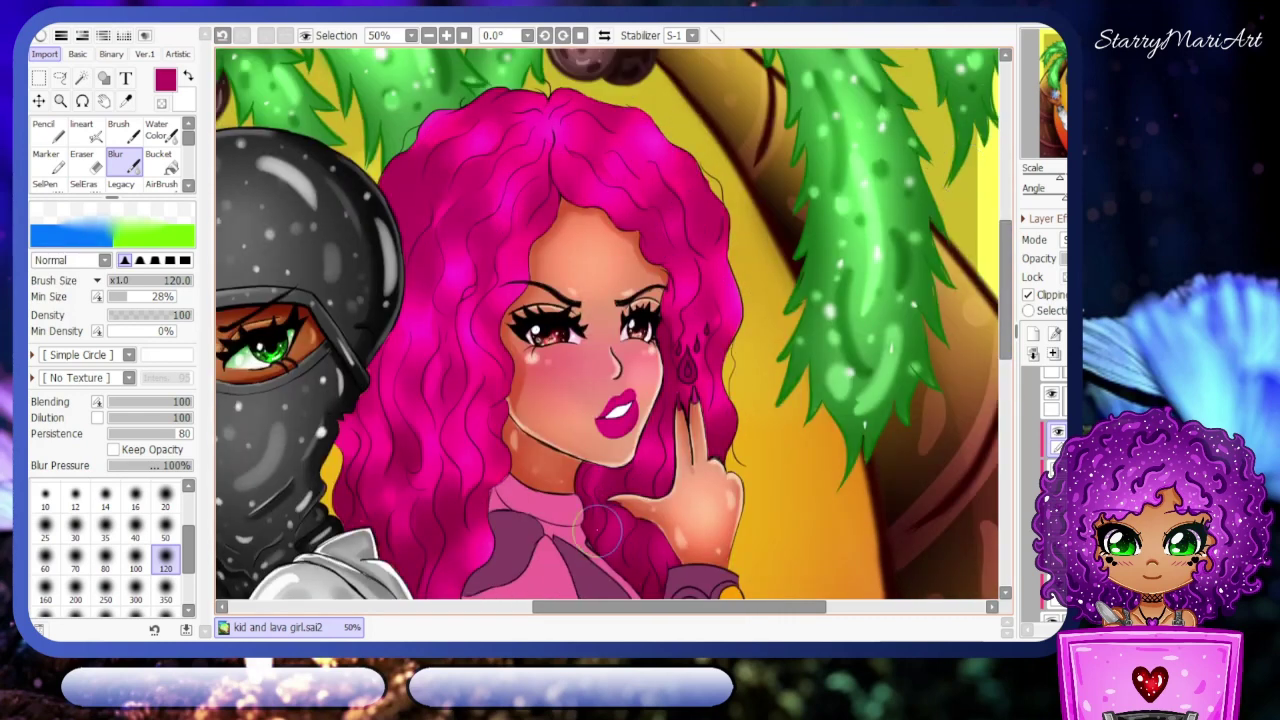
key("bracketleft")
key("bracketleft")
left_click_drag(451, 528, 536, 388)
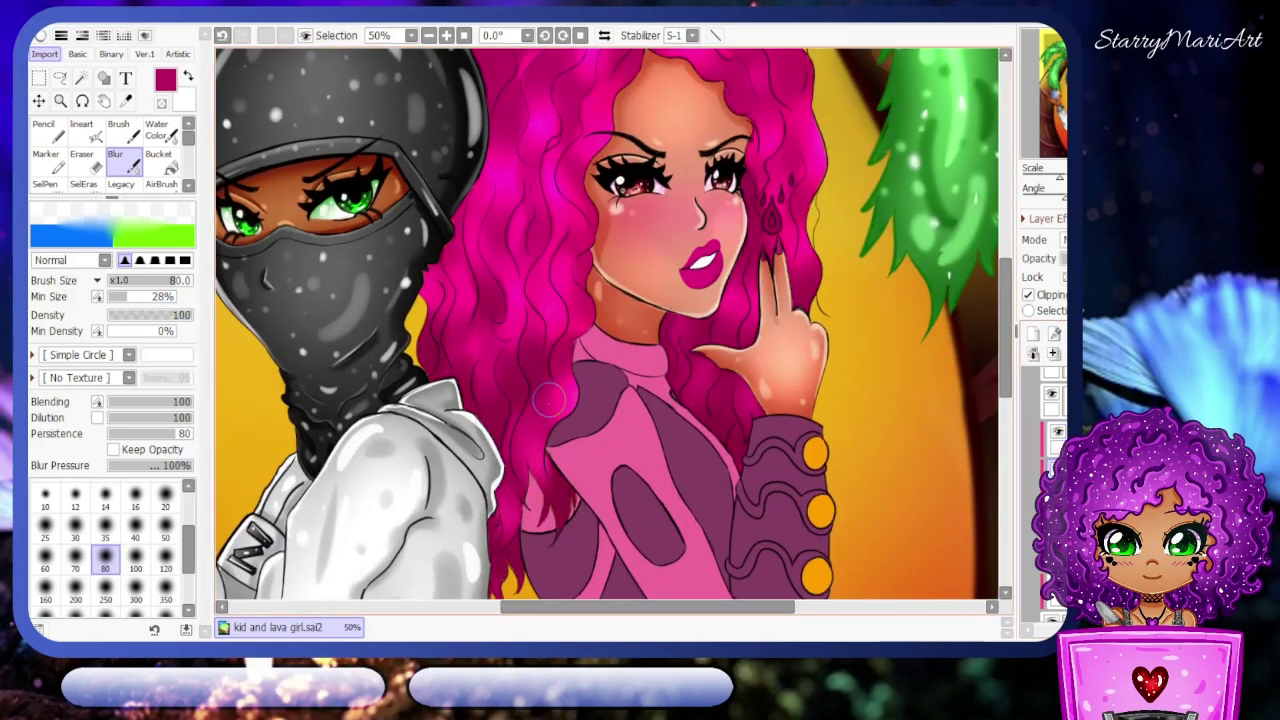
scroll(448, 507, "up", 3)
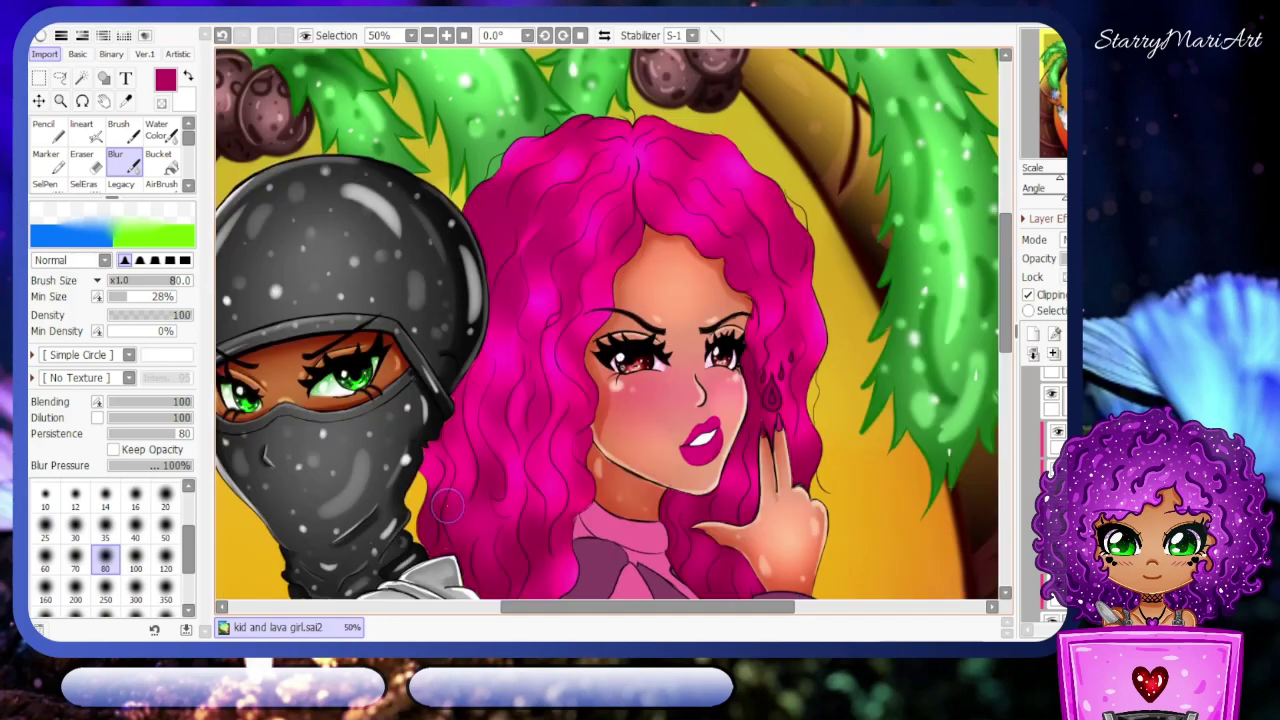
scroll(786, 243, "down", 5)
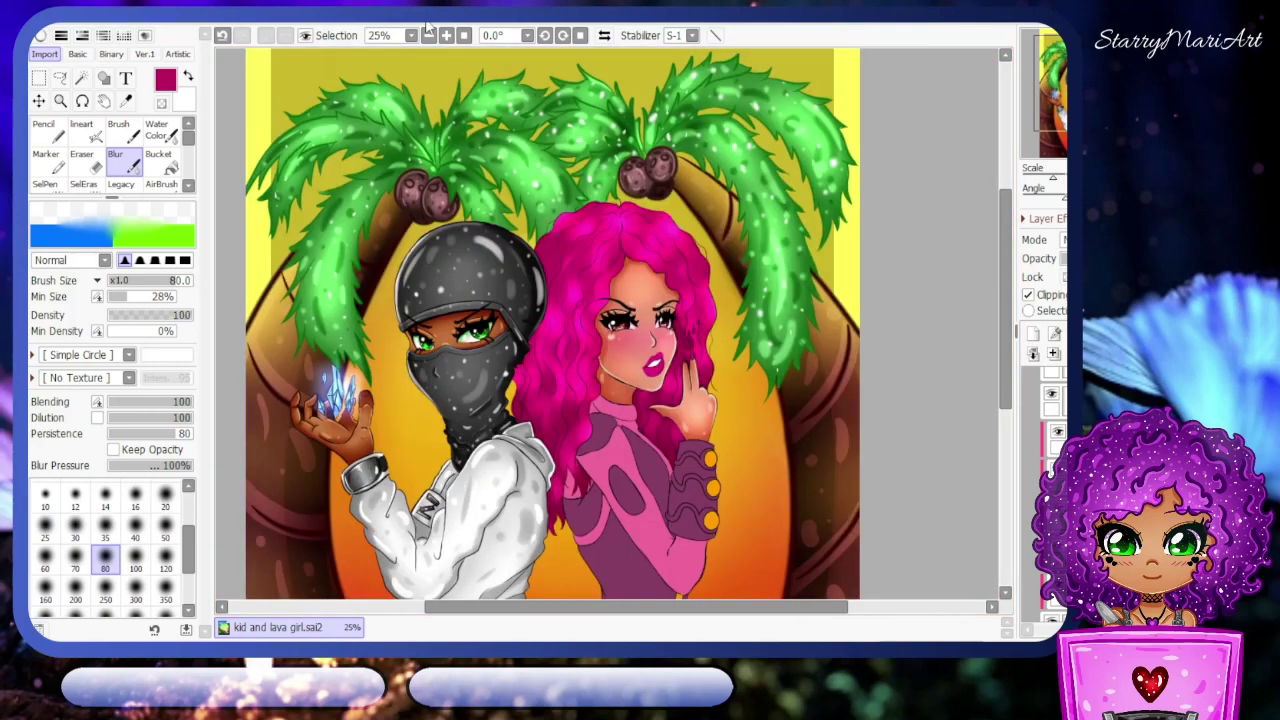
- Draw crisp dark magenta accent strands through the hair on the ninja's side with the Pencil at size 50
scroll(571, 282, "up", 5)
key("n")
left_click(81, 128)
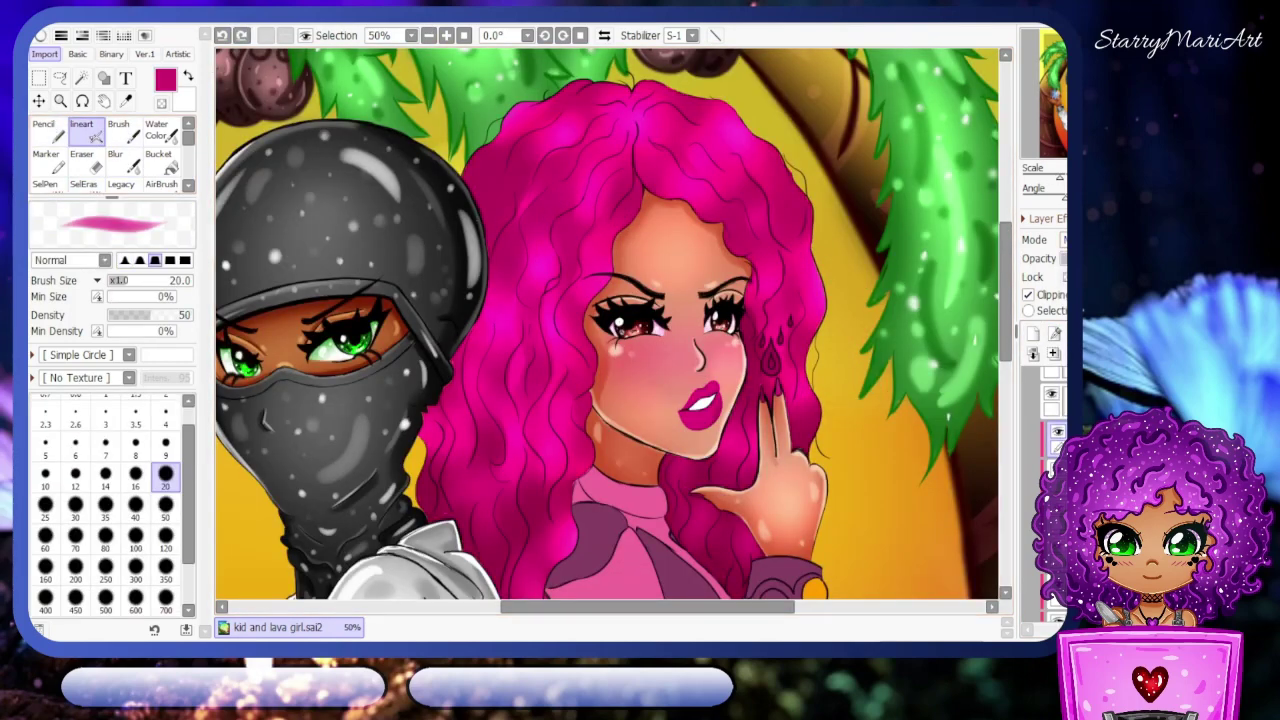
left_click(40, 35)
left_click(40, 35)
key("n")
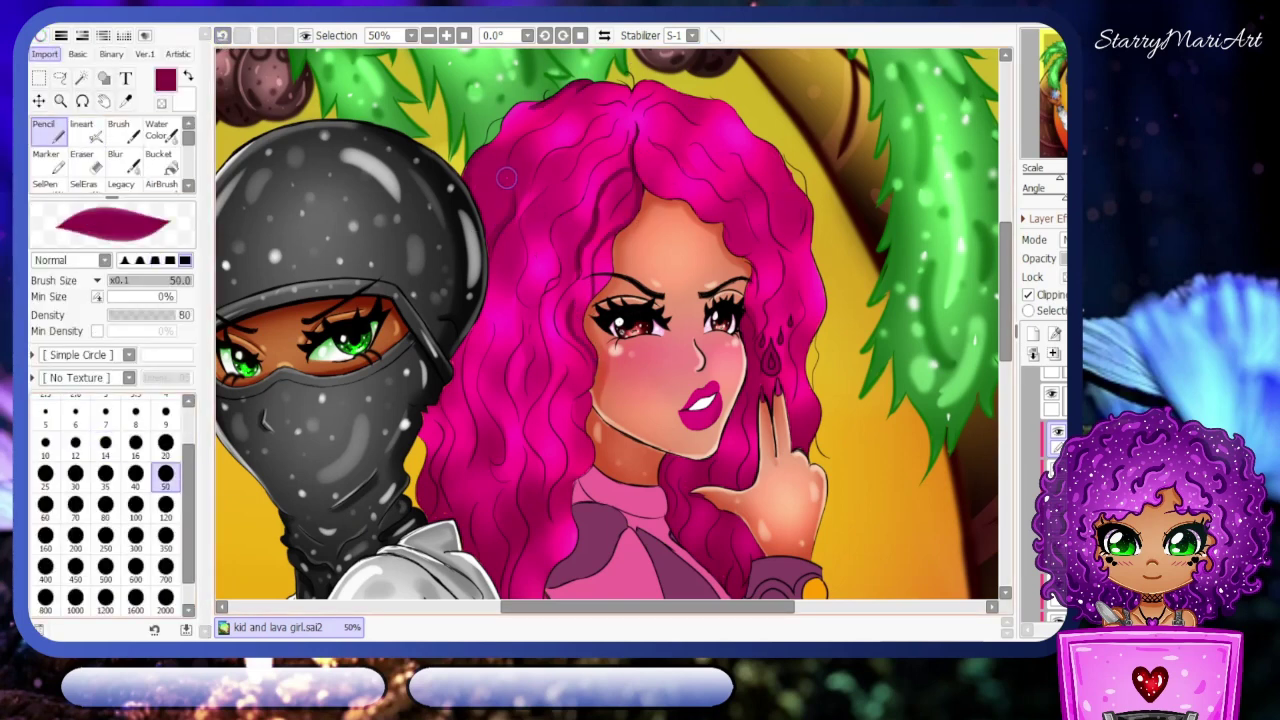
scroll(506, 380, "down", 3)
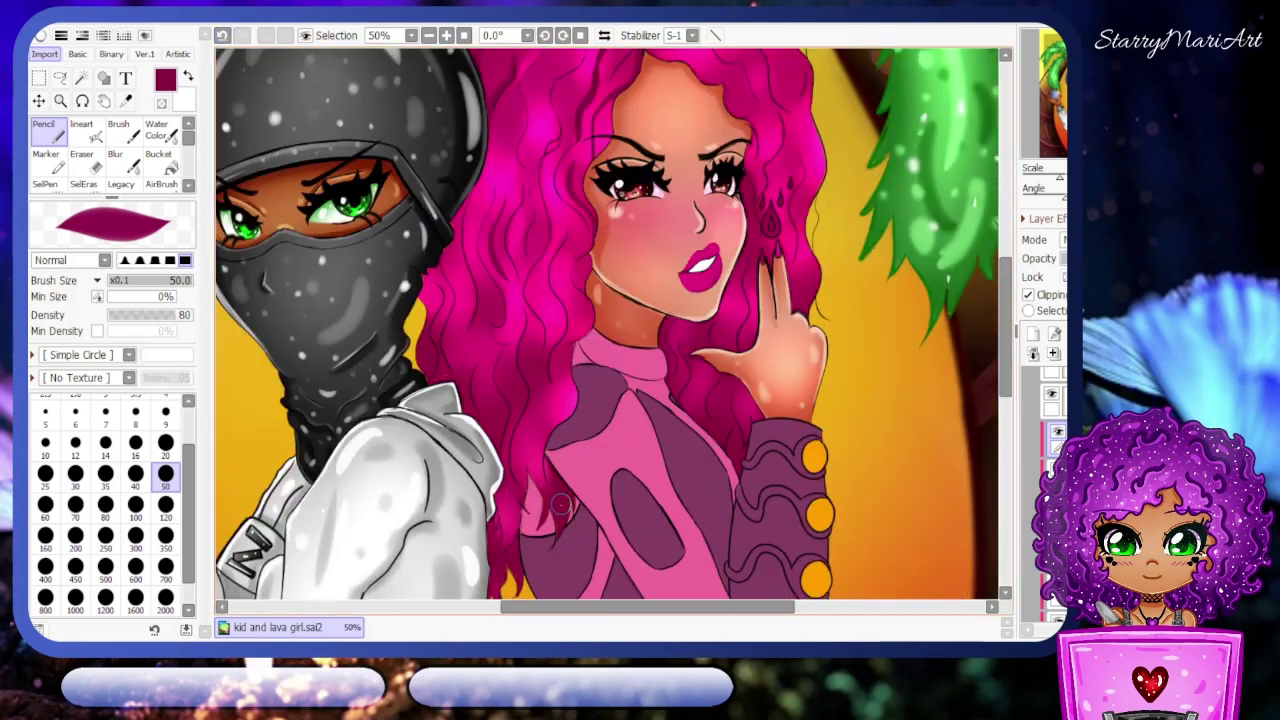
scroll(511, 355, "up", 2)
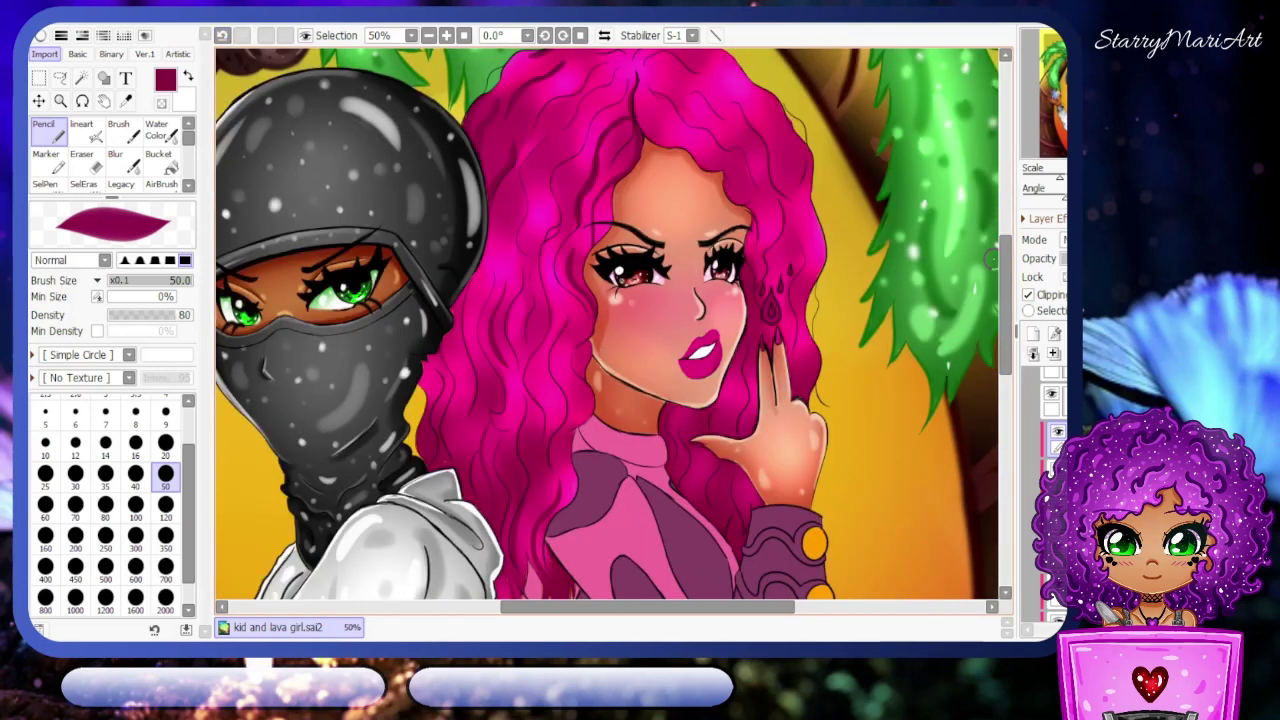
mouse_move(446, 376)
left_mouse_down()
mouse_move(459, 454)
mouse_move(486, 265)
left_mouse_up()
scroll(561, 356, "up", 2)
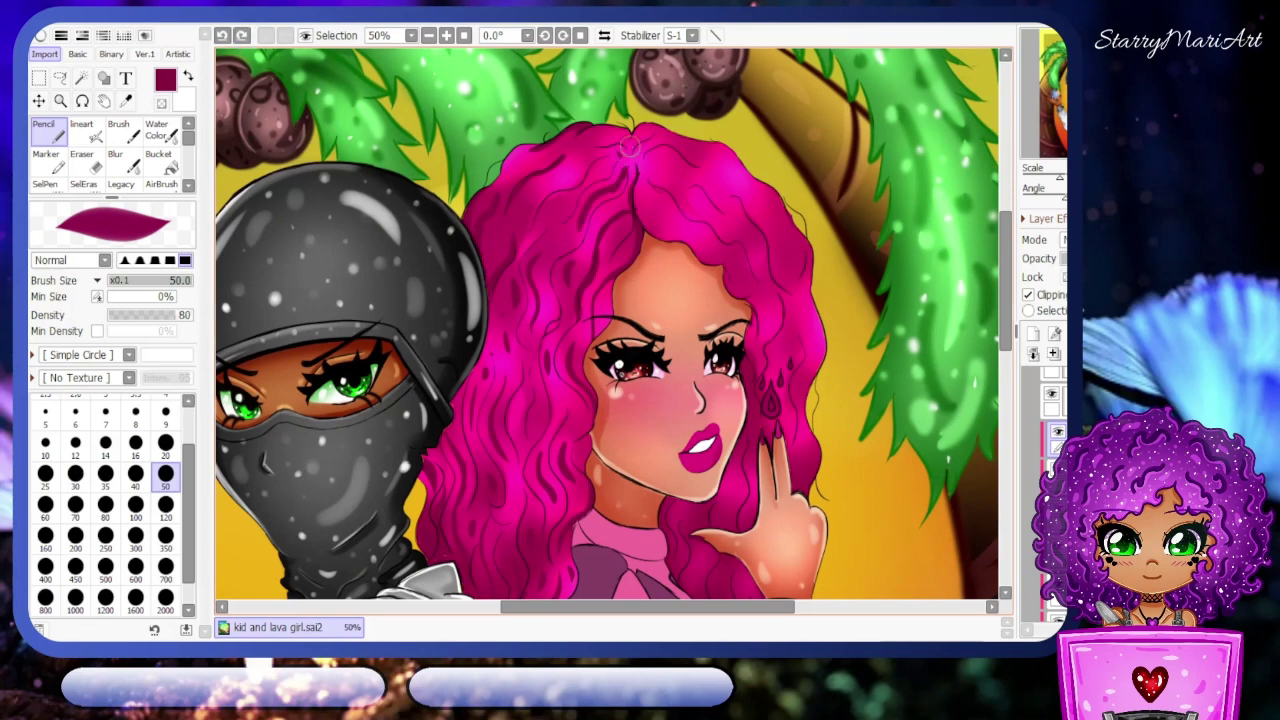
- Draw dark magenta accent strands and spots from the parting down the hair around the earring and hand with the Pencil at size 50
left_click(241, 35)
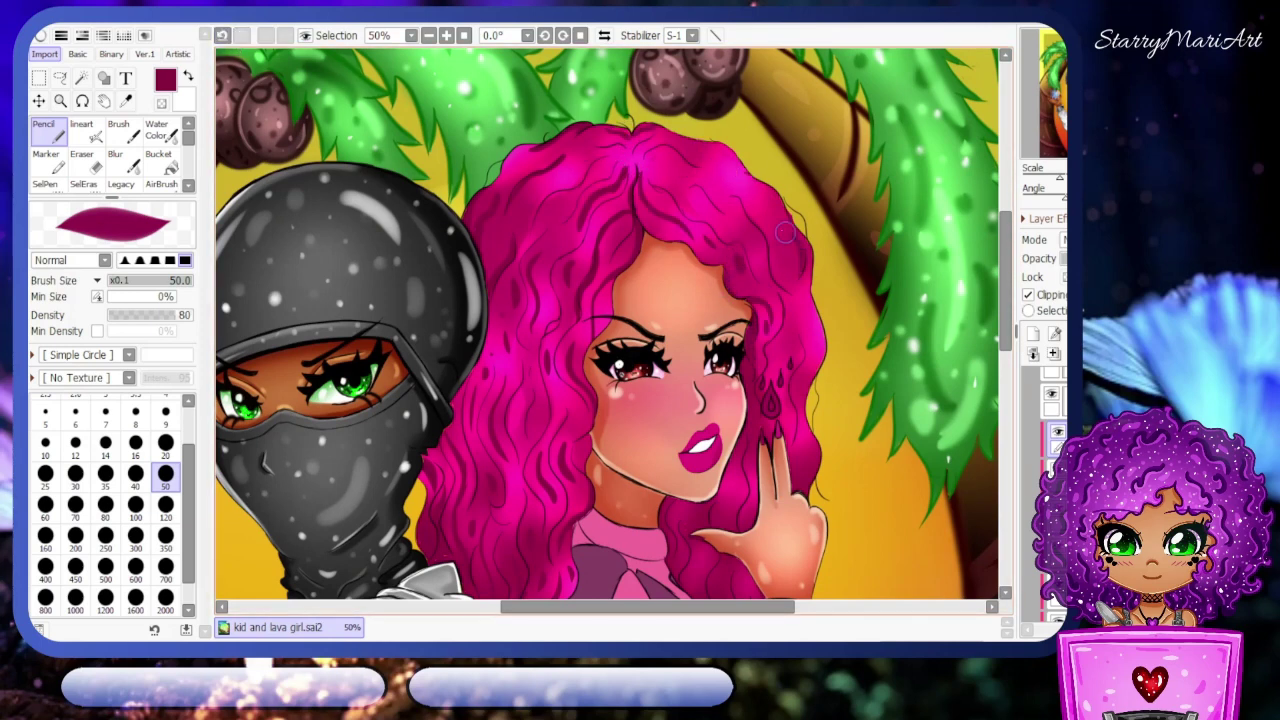
key("ctrl+z")
left_click_drag(778, 402, 775, 418)
scroll(855, 347, "down", 4)
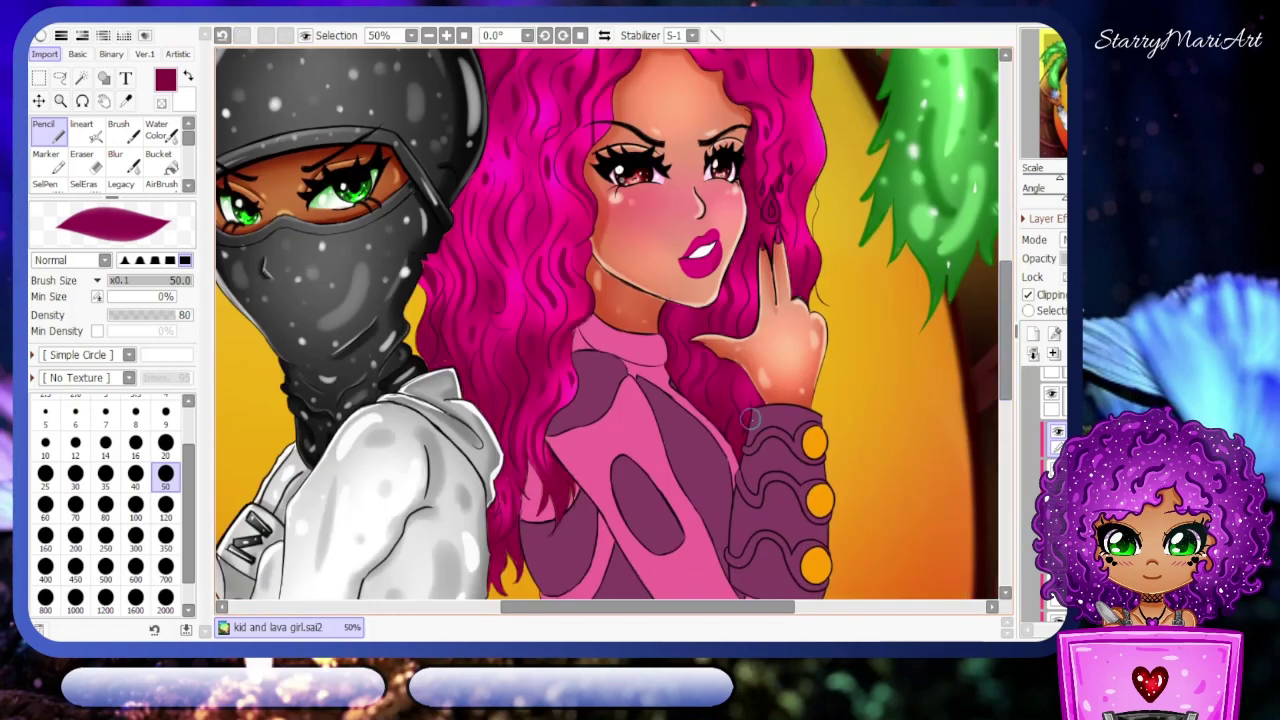
scroll(750, 418, "up", 4)
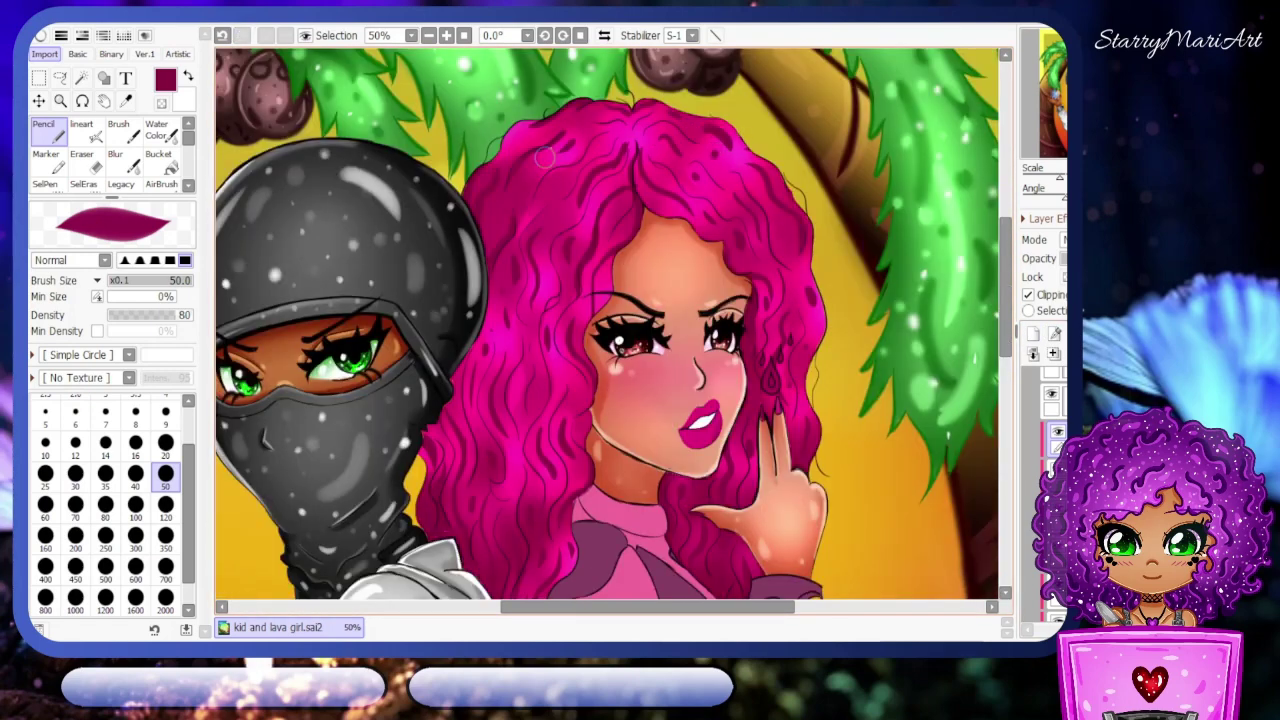
scroll(811, 190, "down", 2)
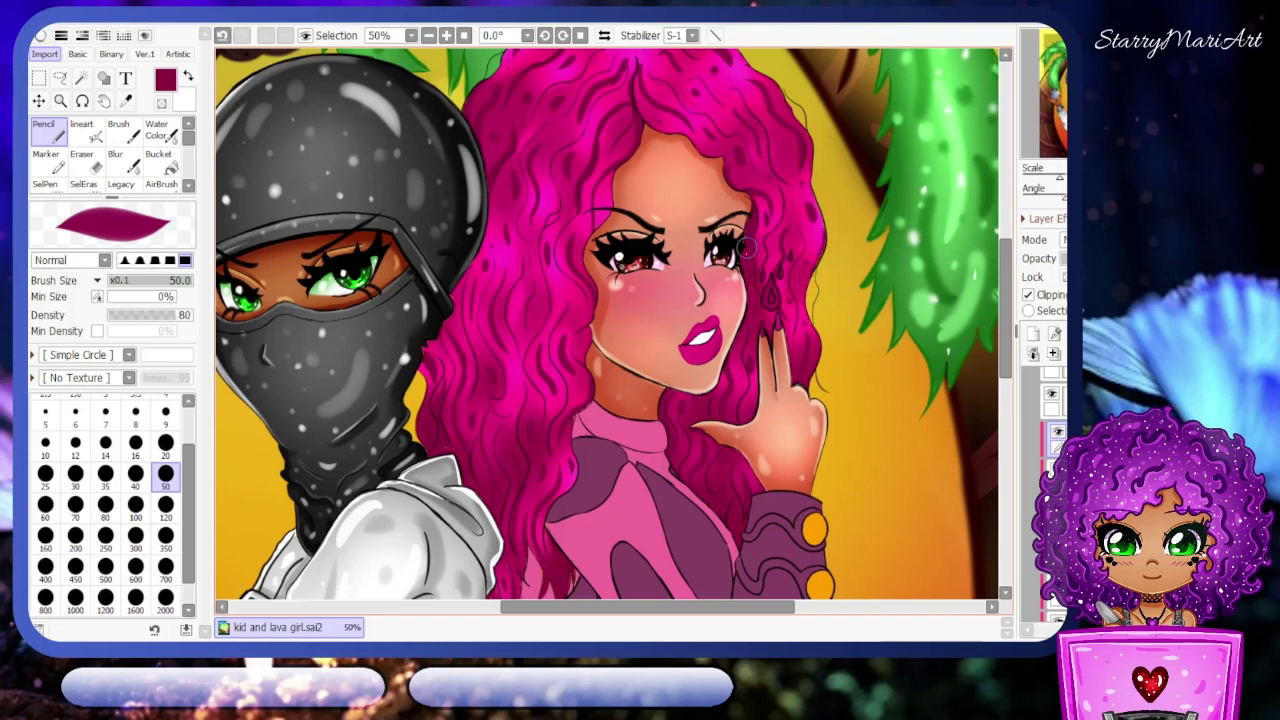
- Draw wavy white shine strokes down the hair on the ninja's side with the Pencil at size 35
scroll(919, 305, "down", 2)
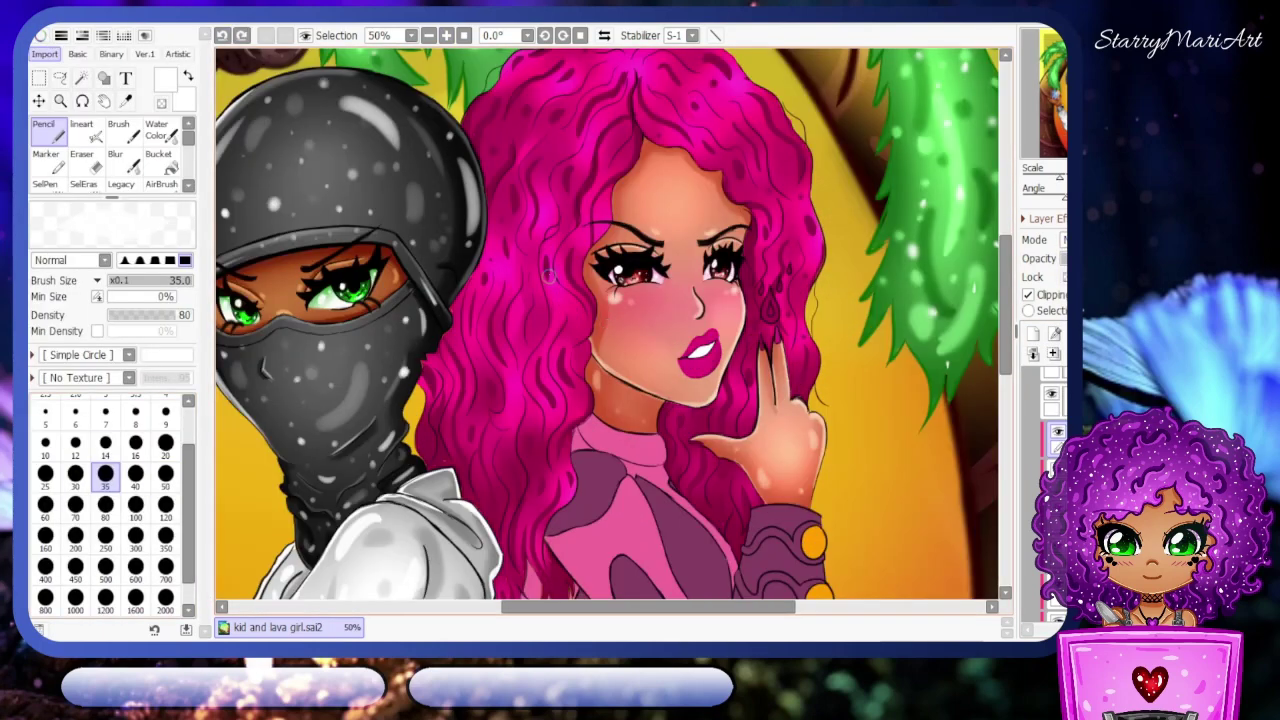
left_click_drag(555, 140, 535, 235)
mouse_move(480, 305)
left_mouse_down()
mouse_move(470, 410)
mouse_move(500, 515)
left_mouse_up()
scroll(991, 381, "down", 2)
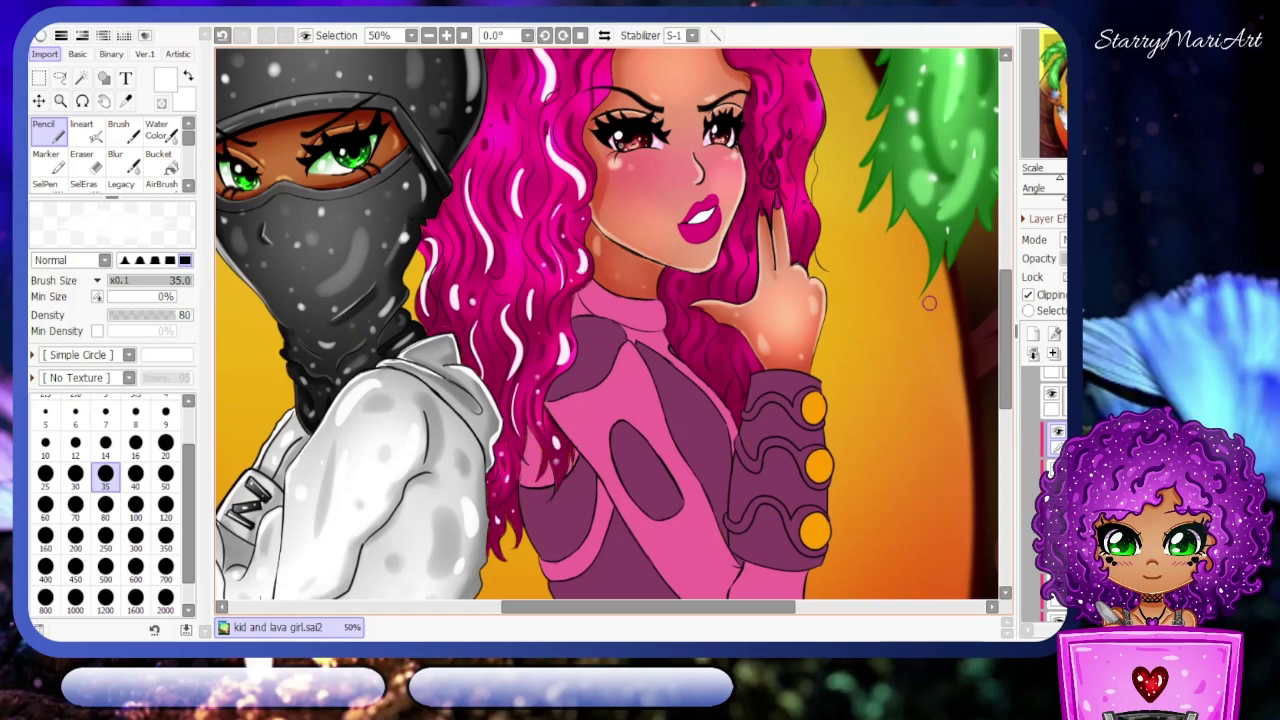
scroll(929, 303, "up", 2)
scroll(541, 316, "up", 2)
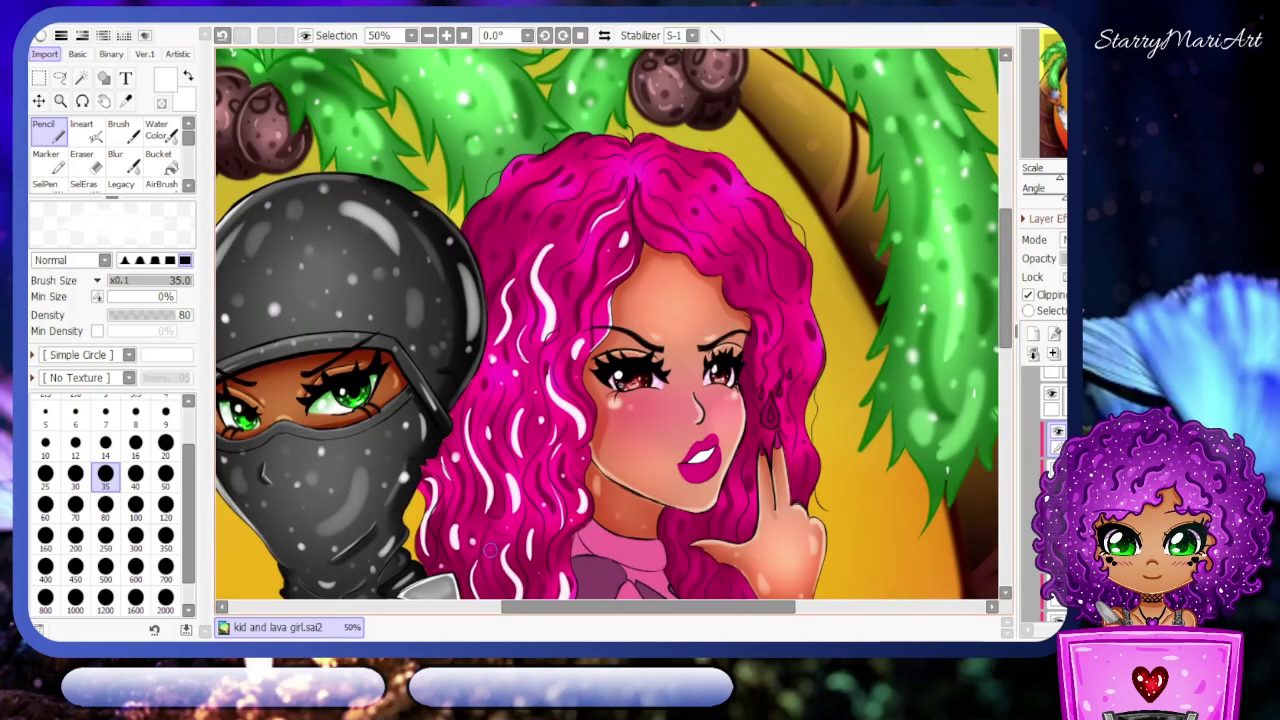
- Add white shine strokes across the crown and along the hairline above the forehead with the Pencil at size 35
scroll(606, 324, "down", 2)
scroll(606, 324, "up", 3)
left_click_drag(490, 243, 479, 263)
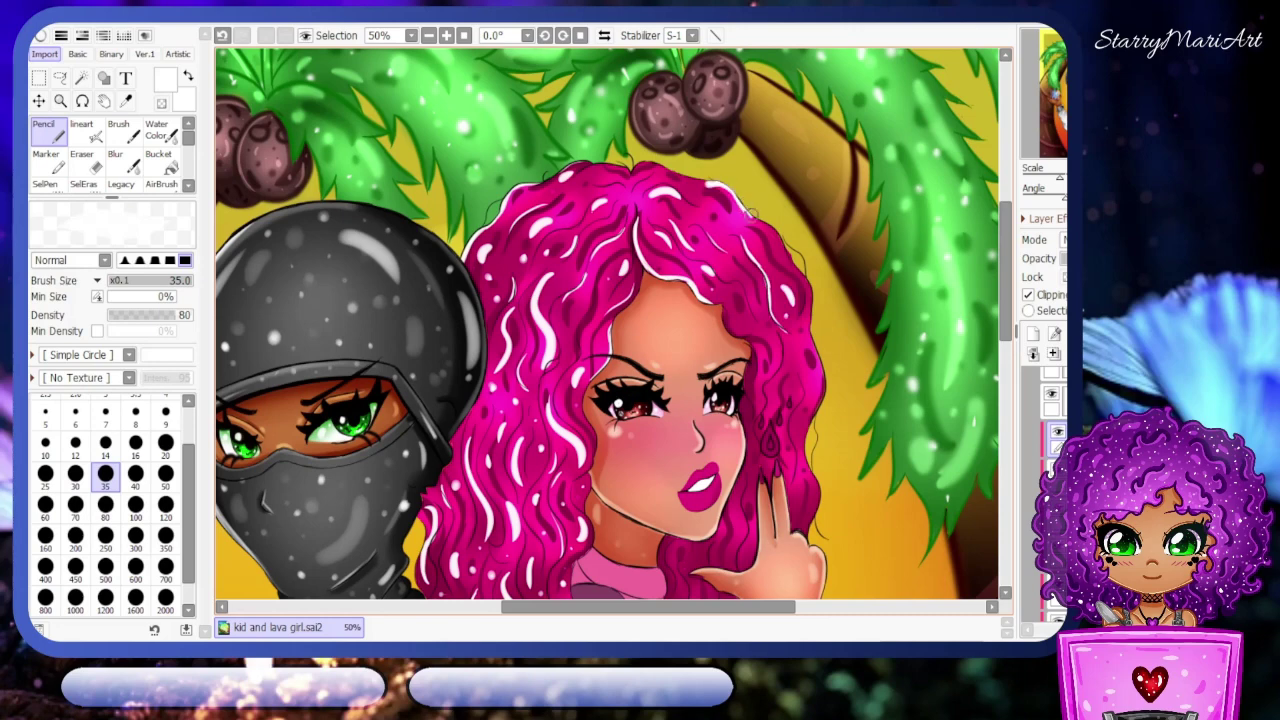
- Add white shine strokes and dots down the woman's lower hair and the strands beneath her hand with the Pencil at size 35
scroll(775, 250, "down", 2)
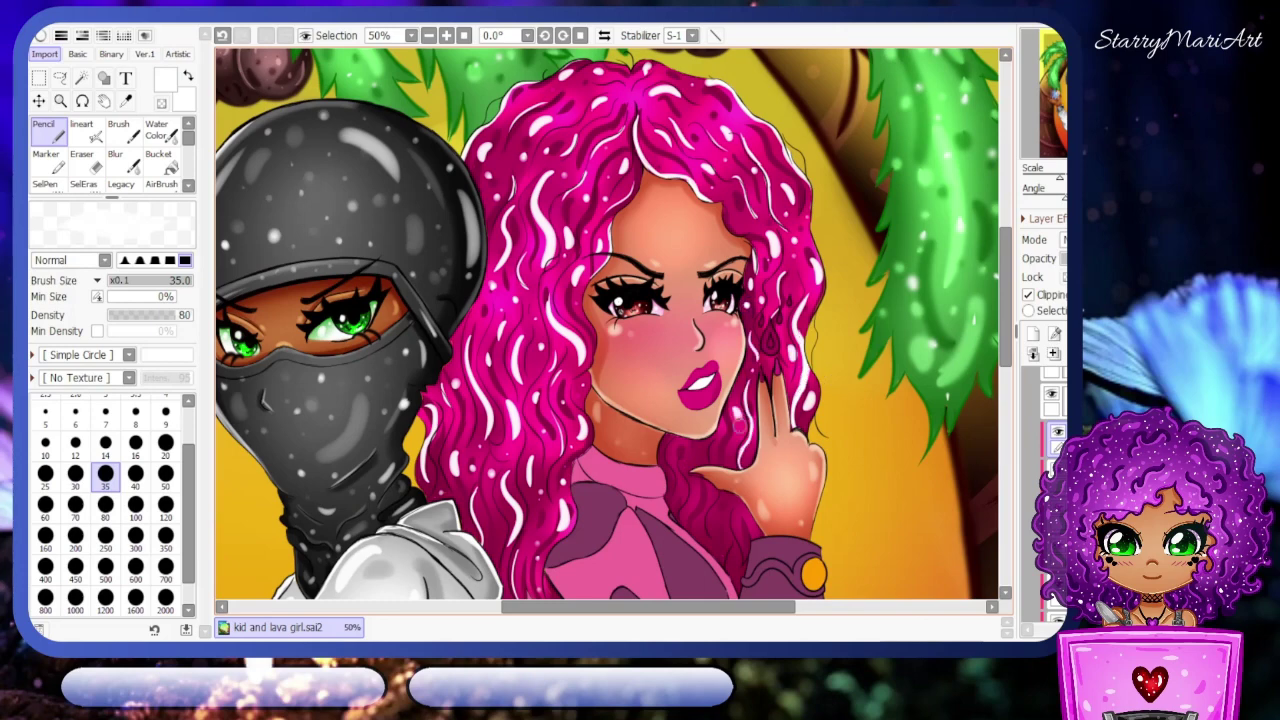
scroll(827, 104, "down", 2)
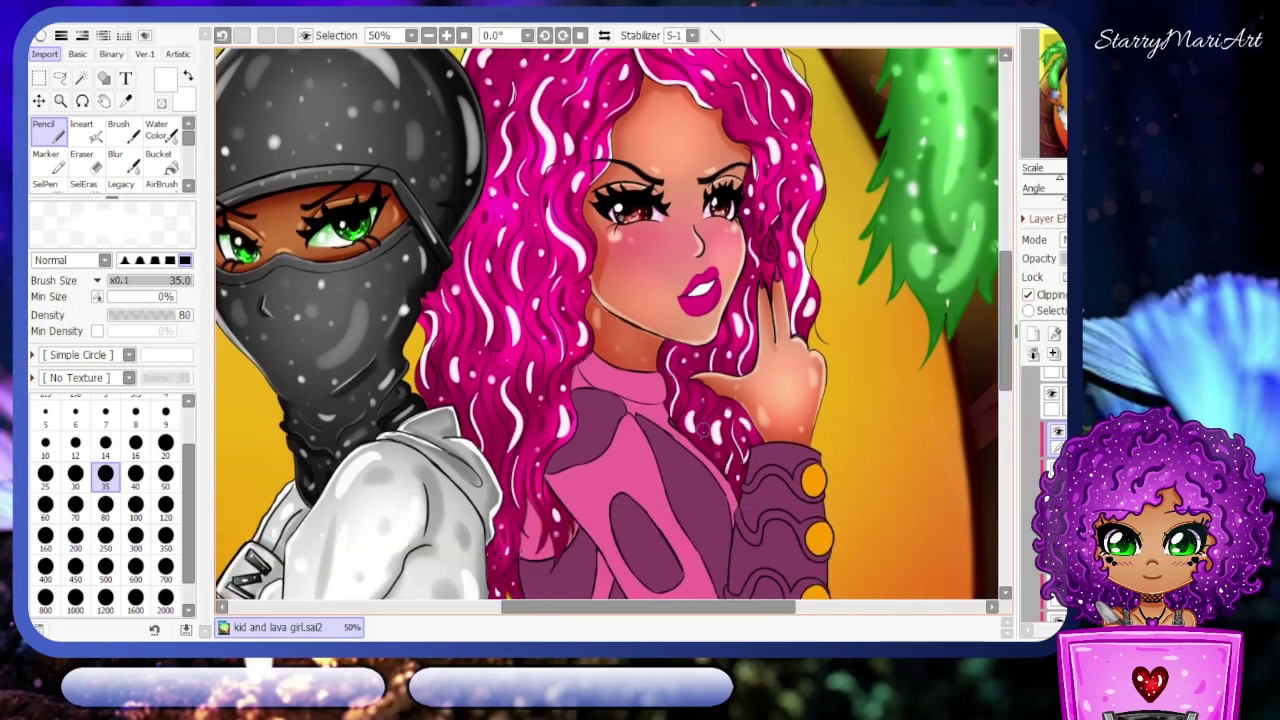
key("minus")
scroll(704, 430, "up", 3)
key("minus")
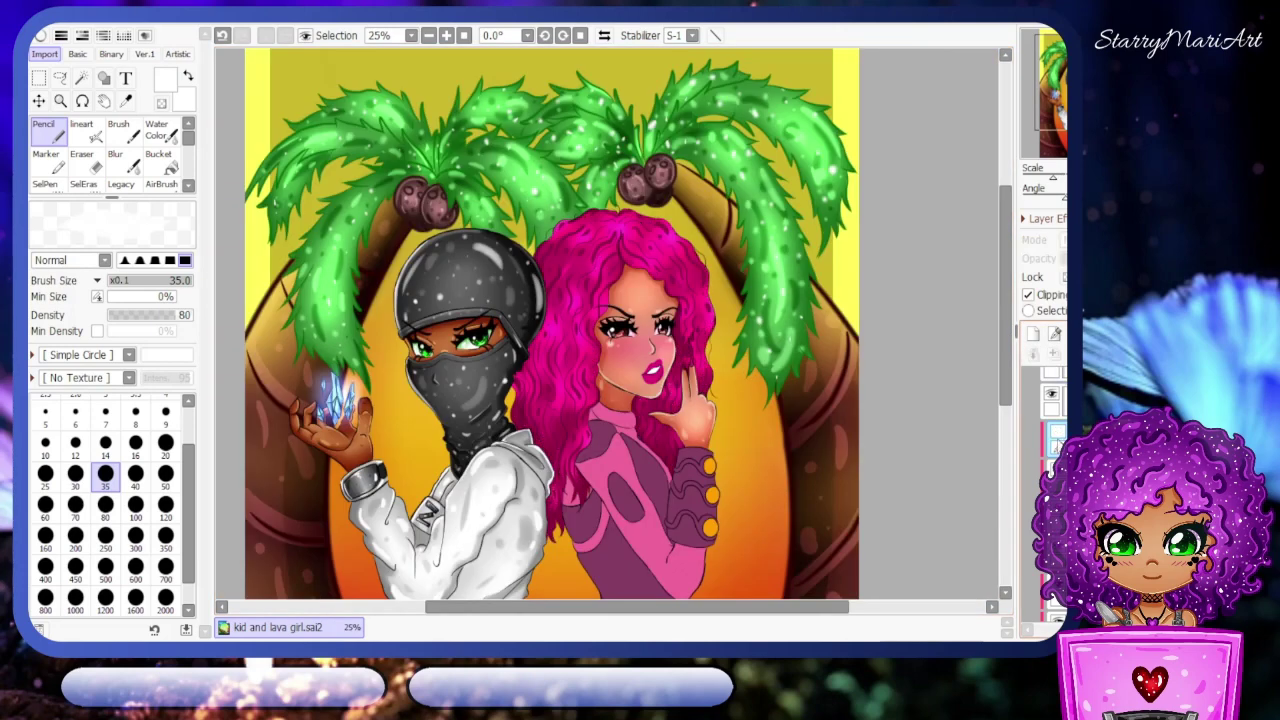
- Examine the woman's hair highlights against the whole illustration at several zoom levels
key("plus")
key("minus")
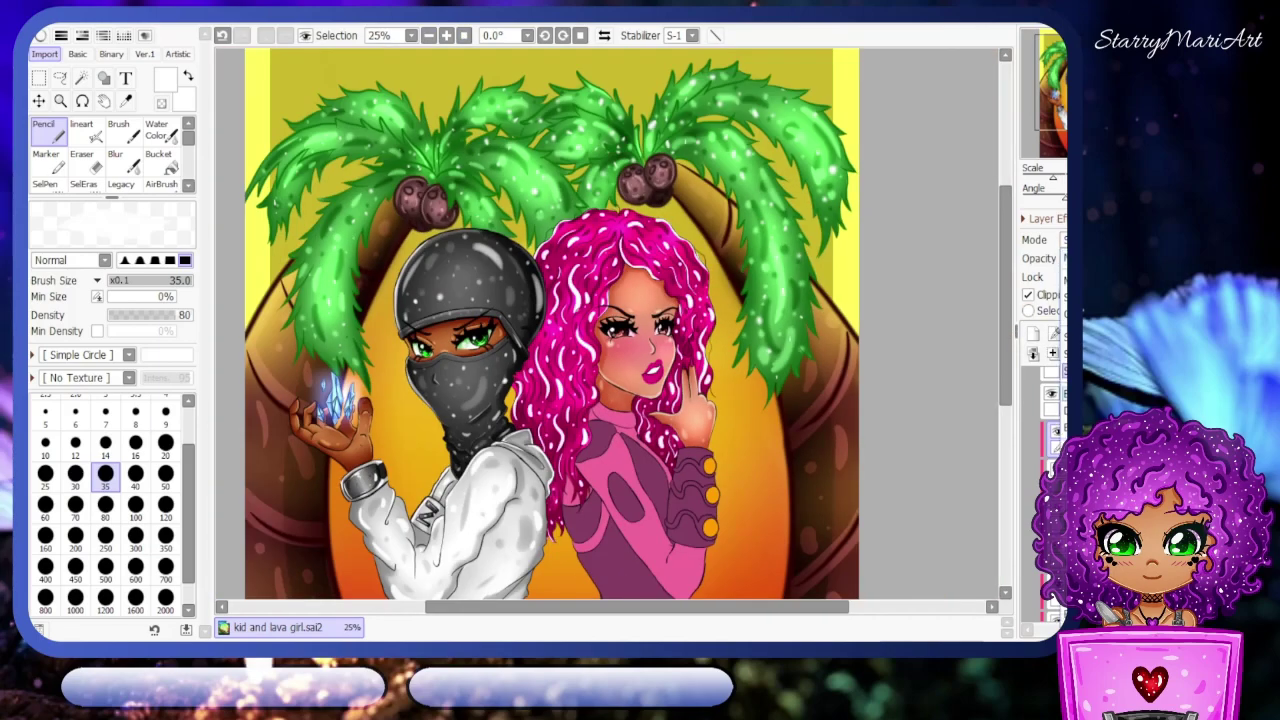
key("plus")
key("plus")
key("minus")
key("minus")
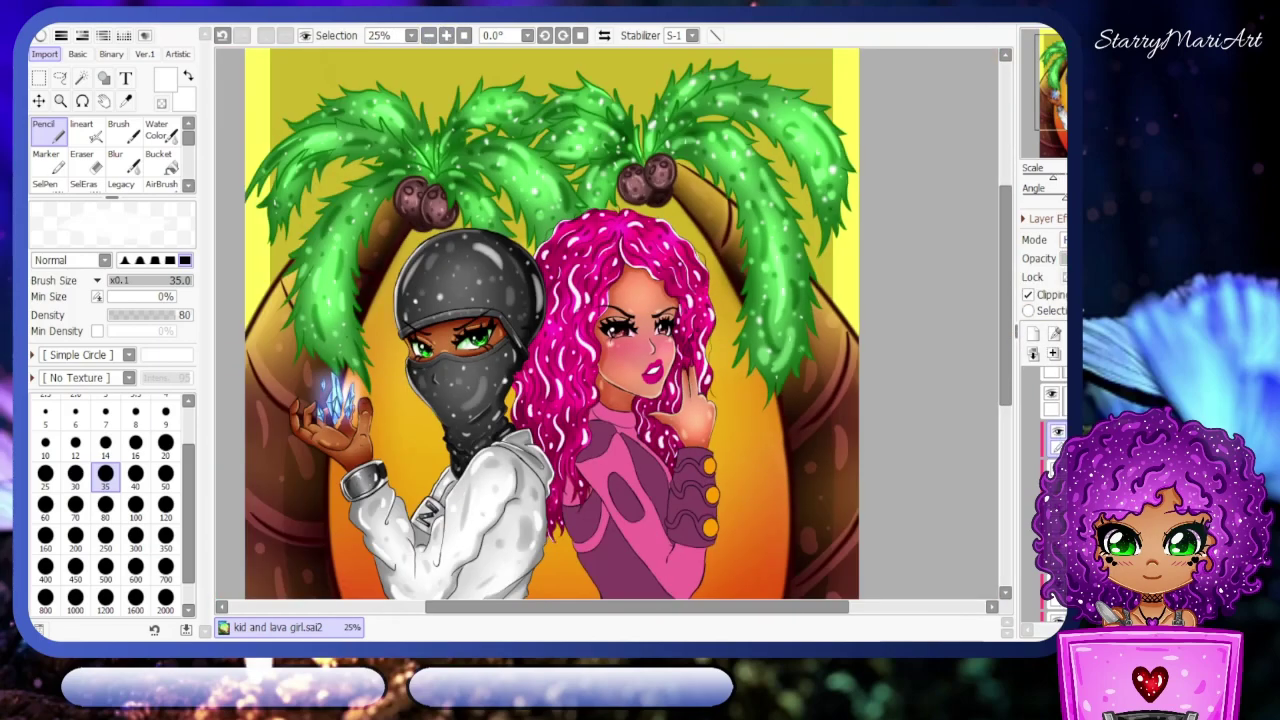
key("plus")
key("minus")
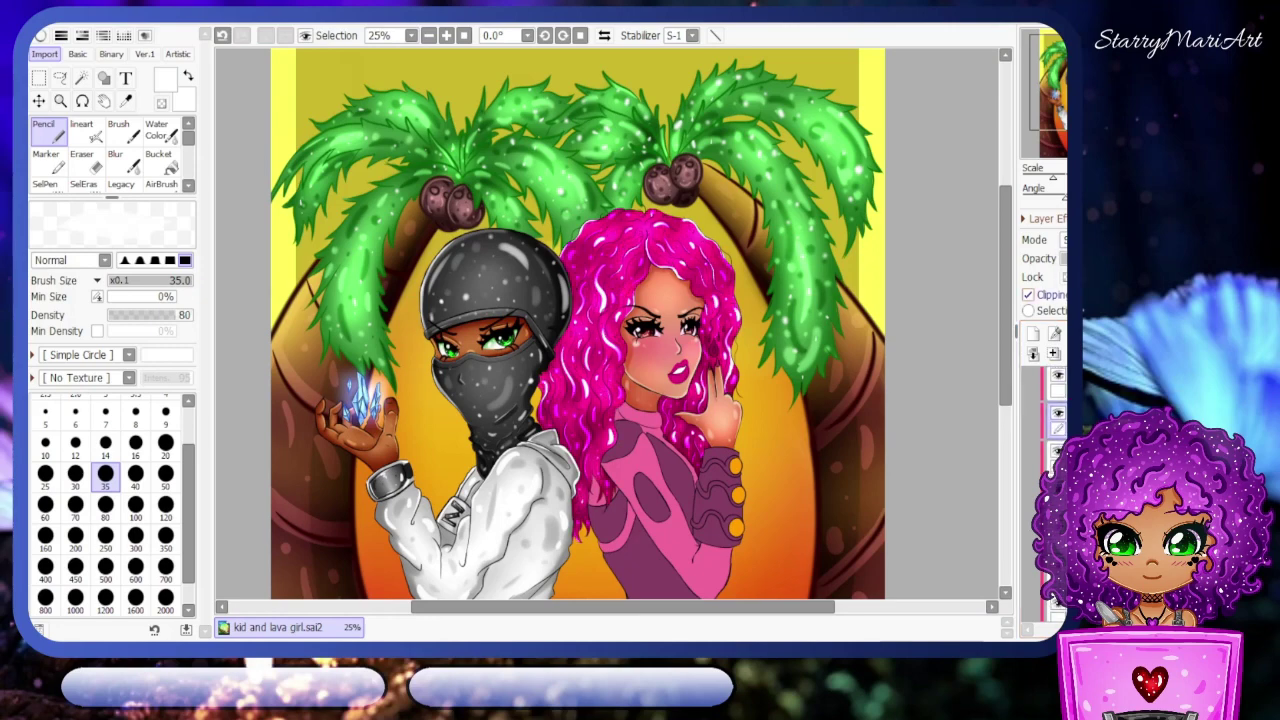
key("plus")
key("minus")
key("minus")
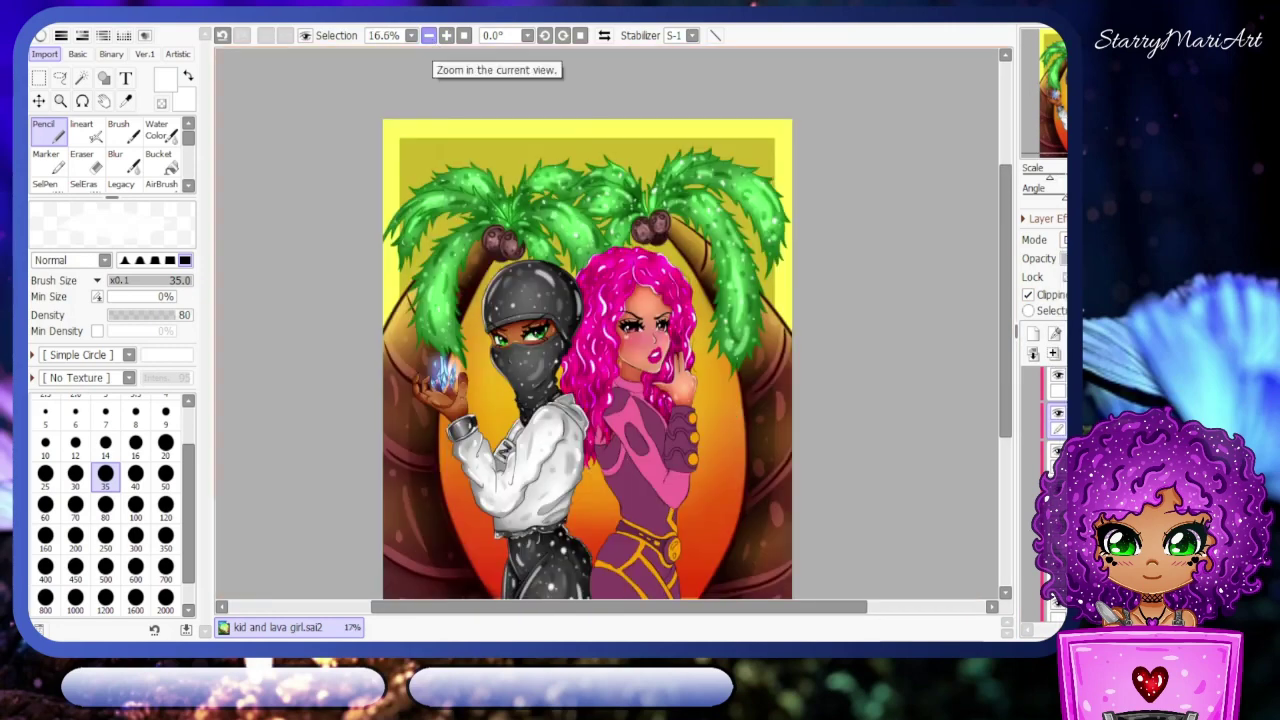
key("plus")
key("plus")
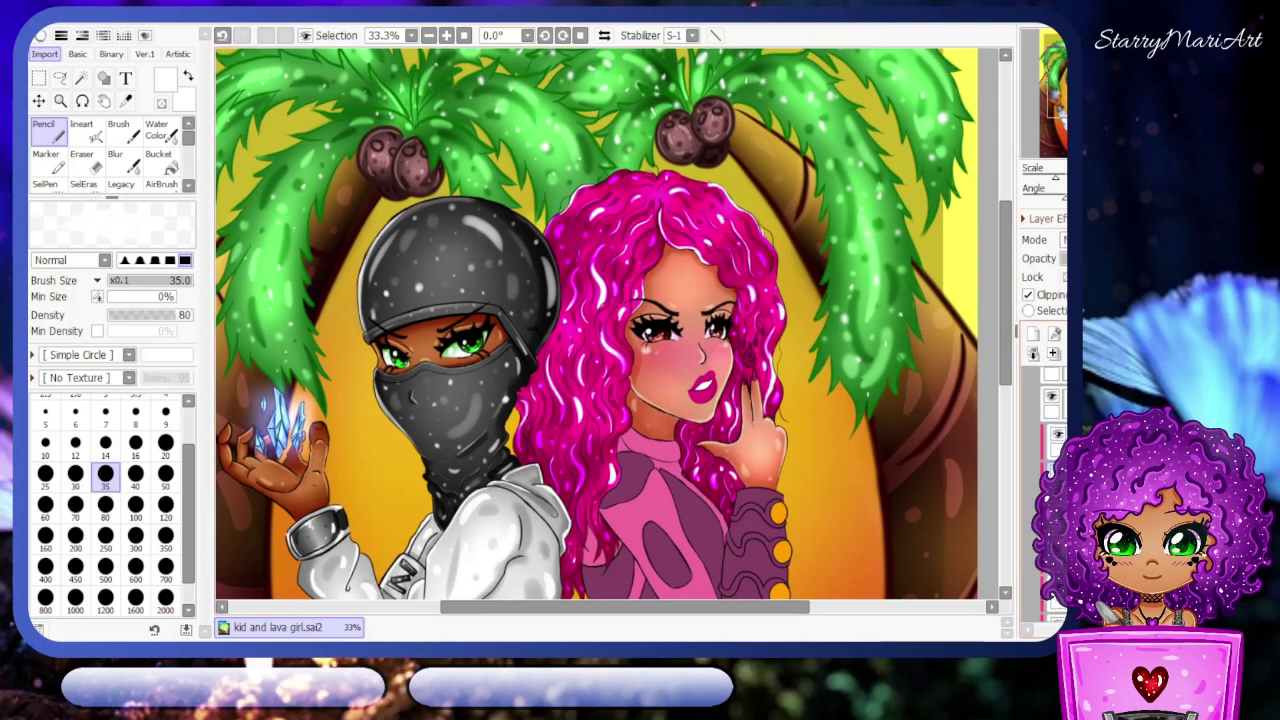
scroll(596, 324, "down", 1)
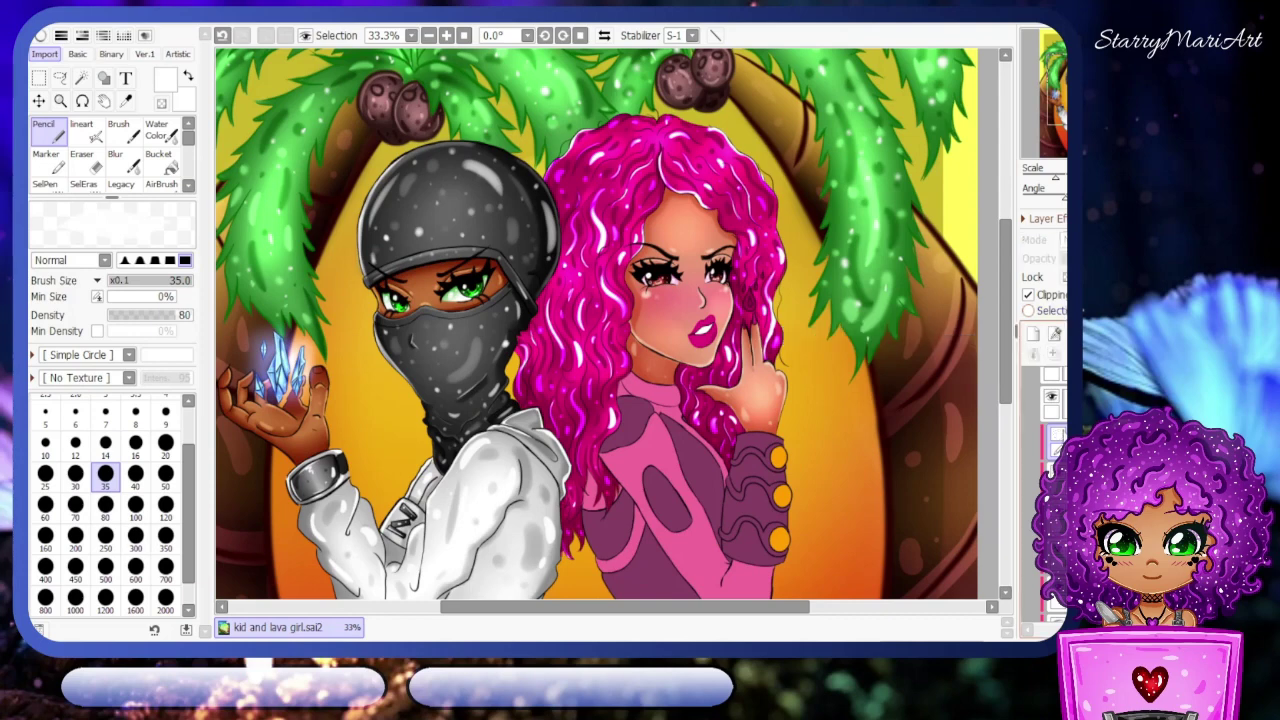
- Brighten the woman's hair with a soft pink glow and blend it smoothly with Blur at size 250
key("minus")
key("v")
mouse_move(545, 340)
left_mouse_down()
mouse_move(615, 285)
mouse_move(615, 260)
left_mouse_up()
left_click_drag(545, 415, 645, 355)
key("ctrl+b")
left_click_drag(565, 380, 640, 200)
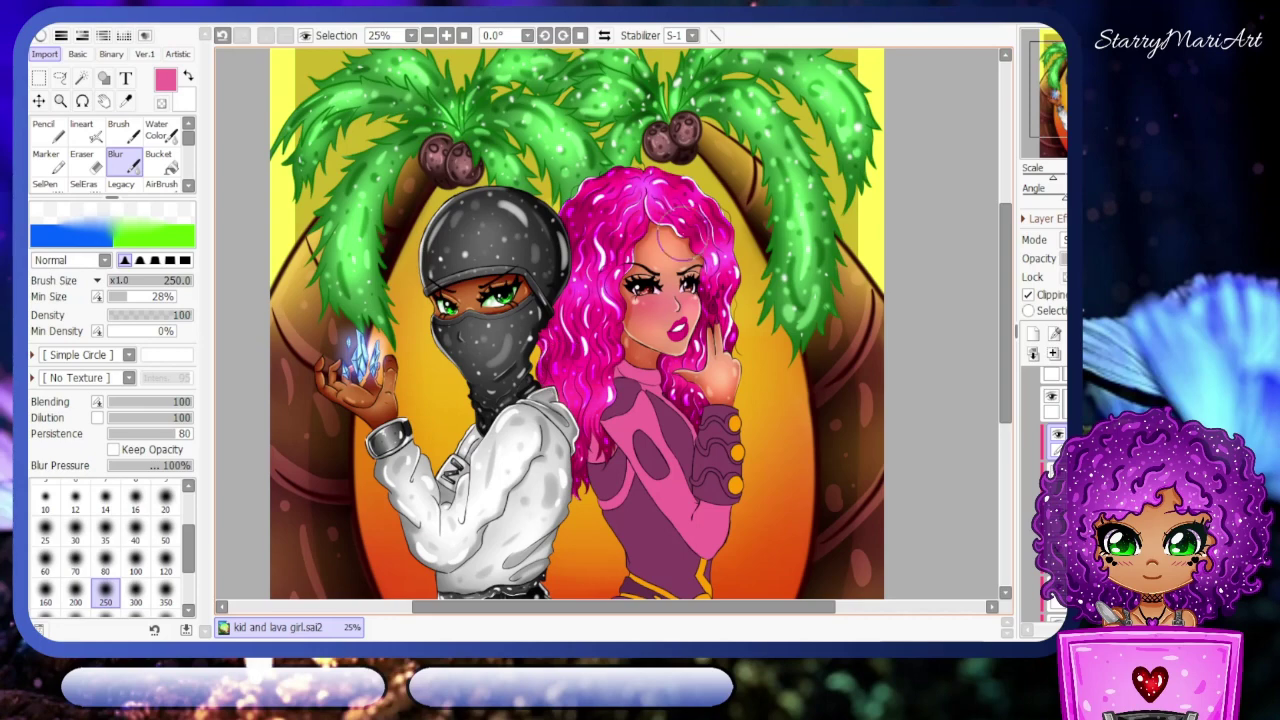
left_click_drag(600, 270, 680, 240)
mouse_move(720, 290)
left_mouse_down()
mouse_move(680, 390)
mouse_move(715, 255)
left_mouse_up()
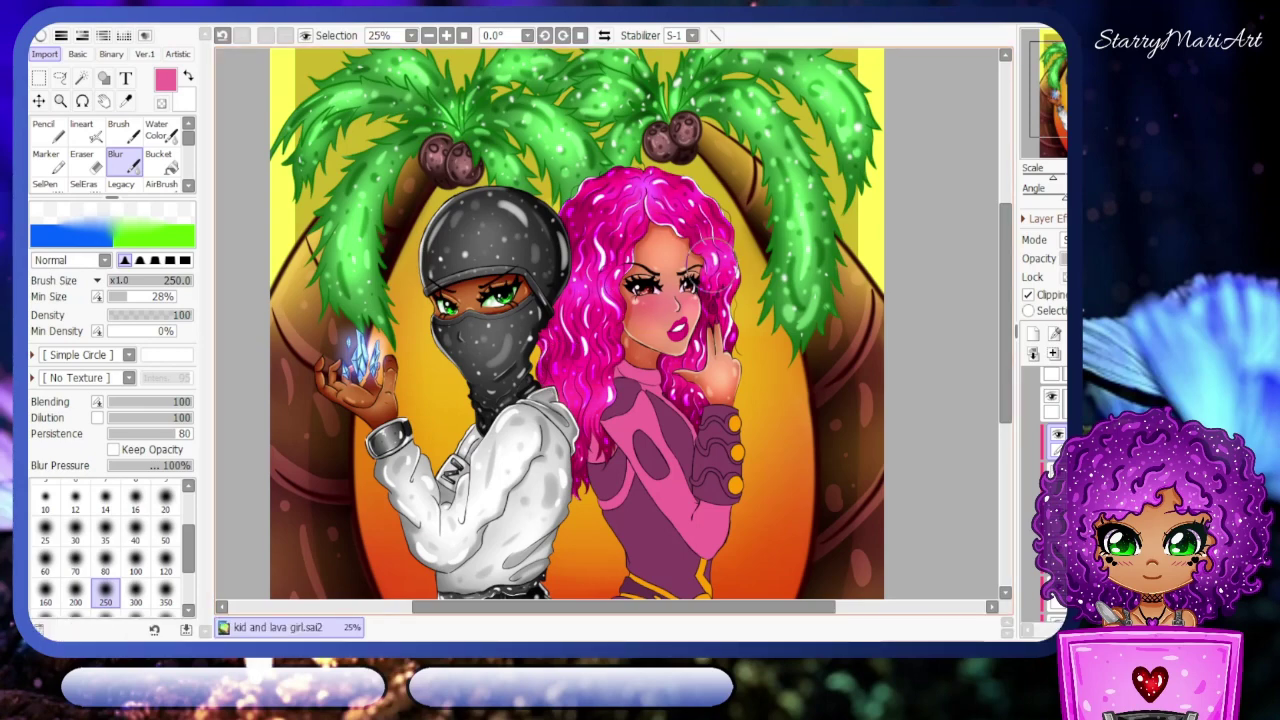
- Shade the woman's lips with darker magenta edges and lighter pink centres, blending the tones with Blur at size 20
scroll(576, 323, "down", 2)
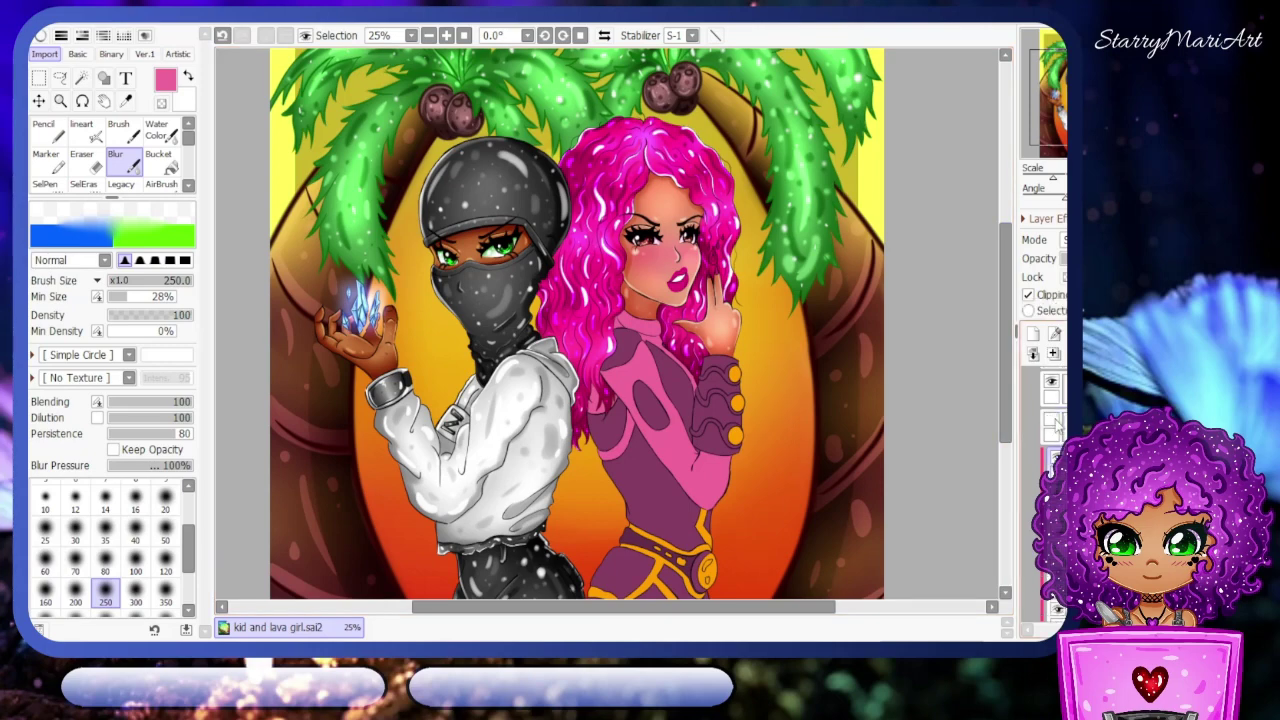
scroll(640, 250, "up", 1)
key("n")
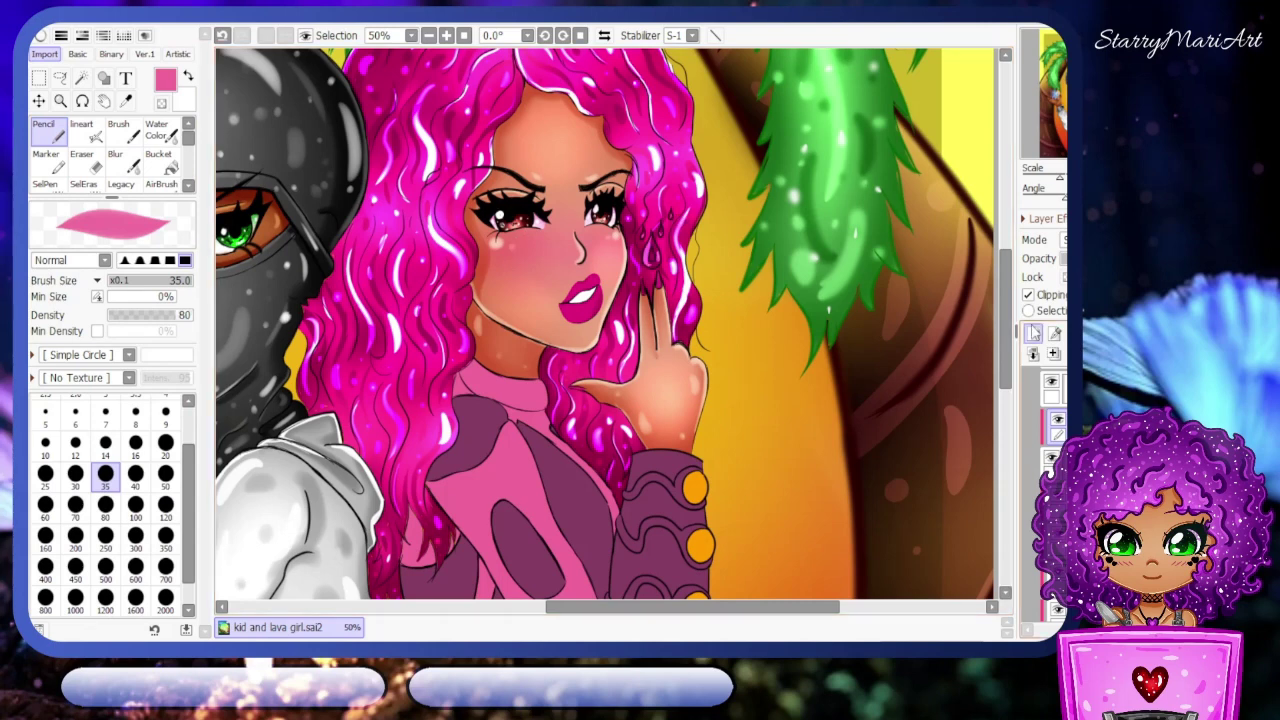
scroll(604, 290, "up", 1)
key("x")
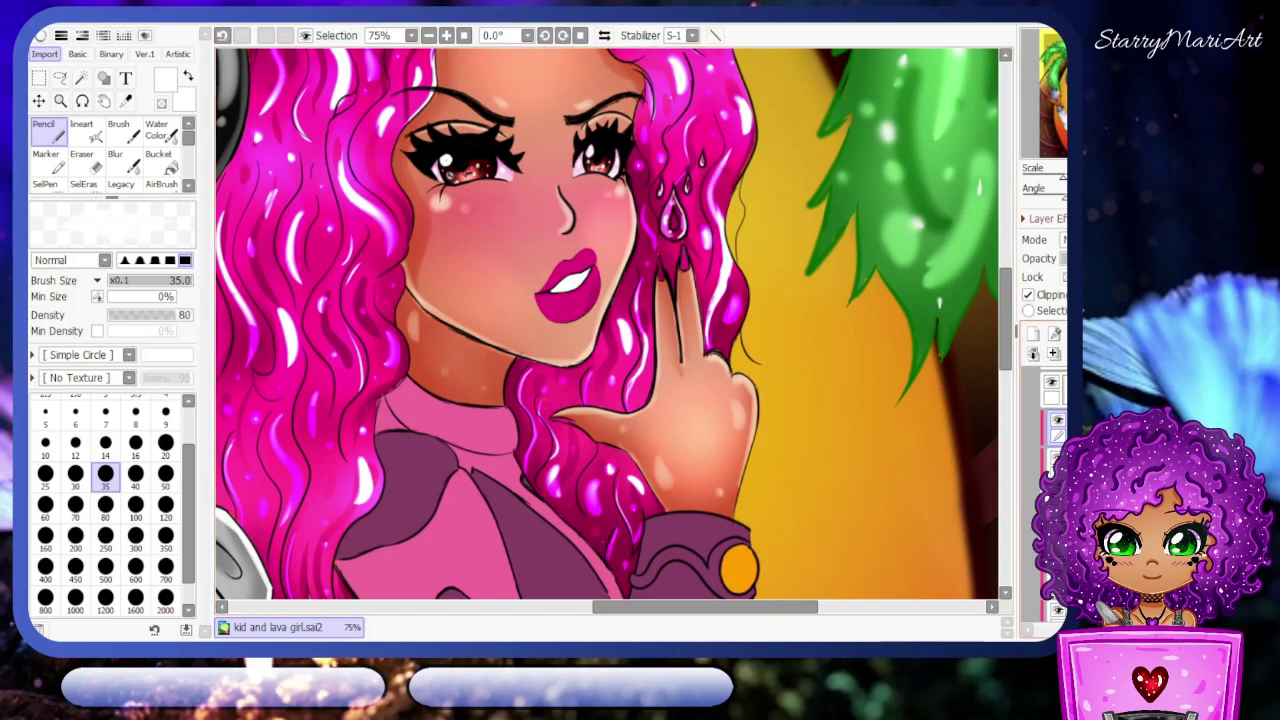
key("e")
key("x")
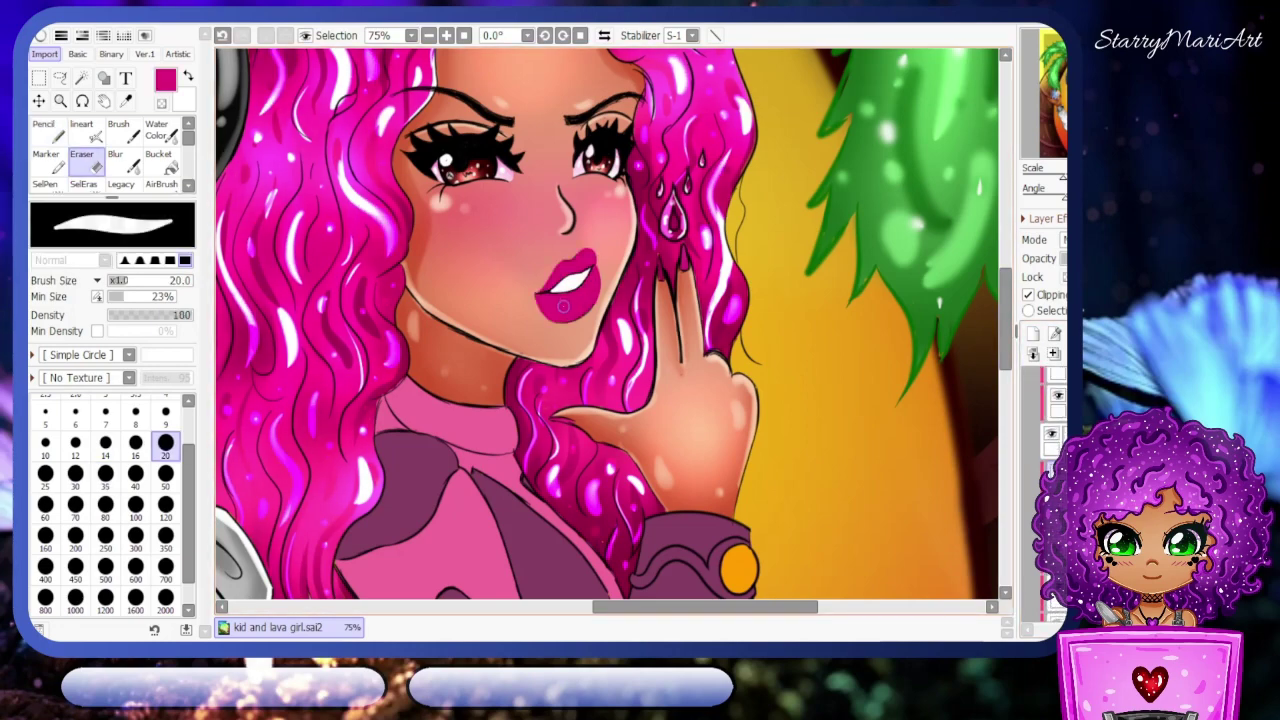
key("c")
key("F2")
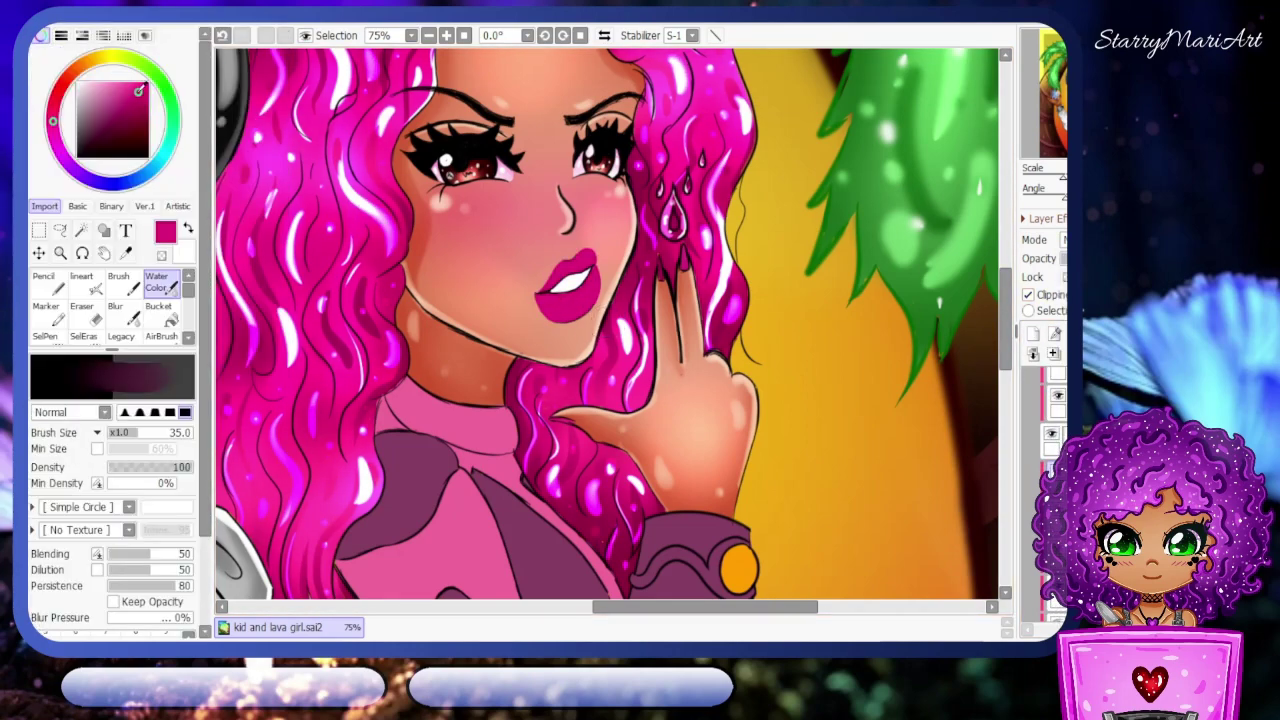
key("b")
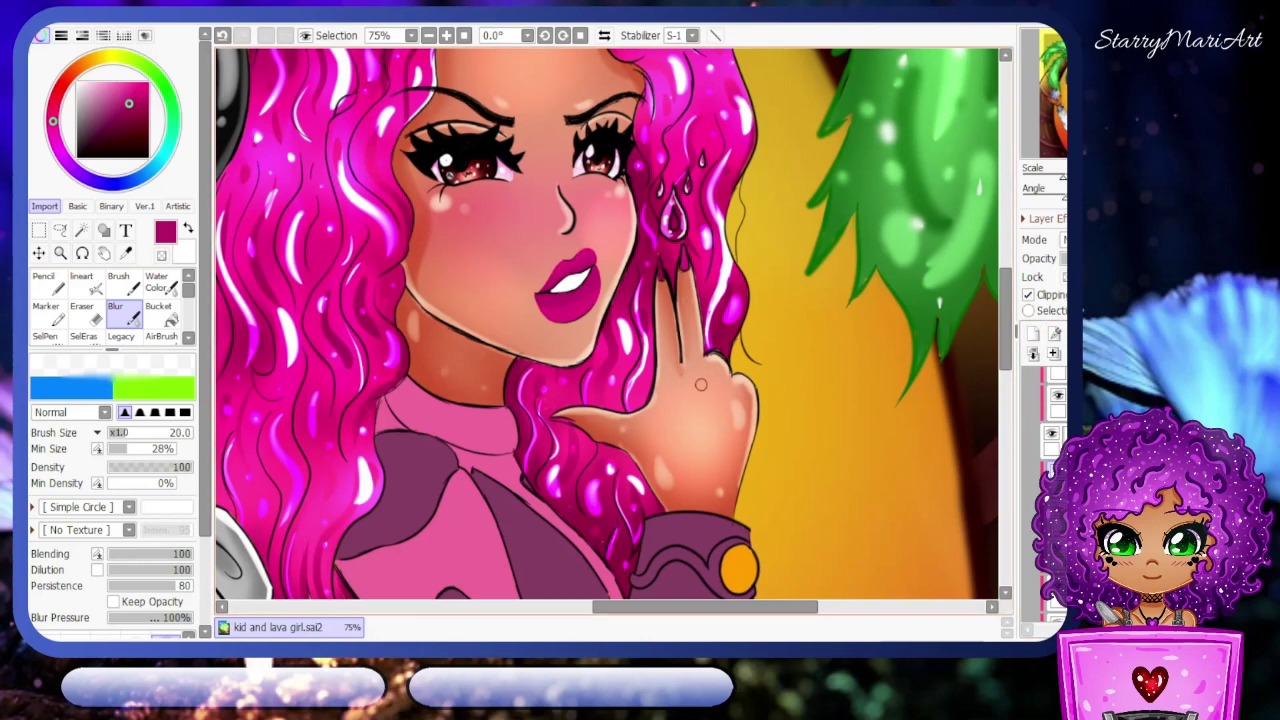
key("n")
key("b")
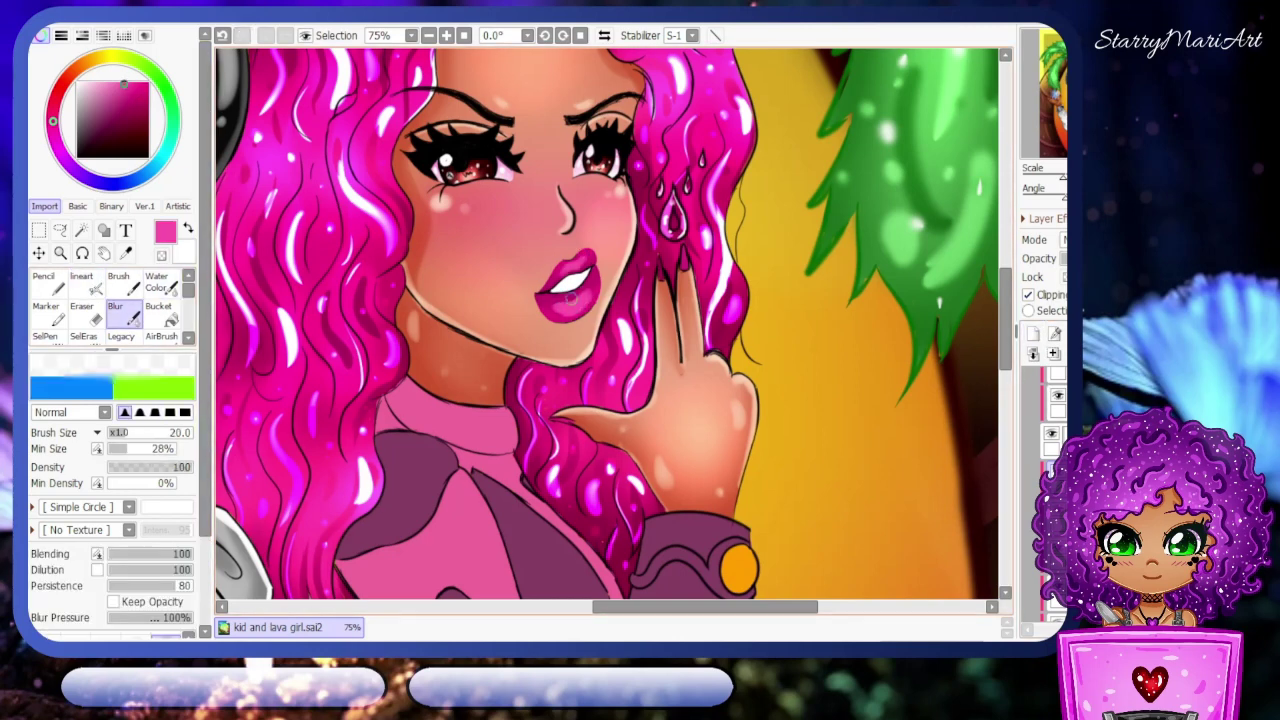
- Add white shine spots to the lips with the Pencil at size 20 and soften a pale glow with Blur at size 35
left_click(97, 323)
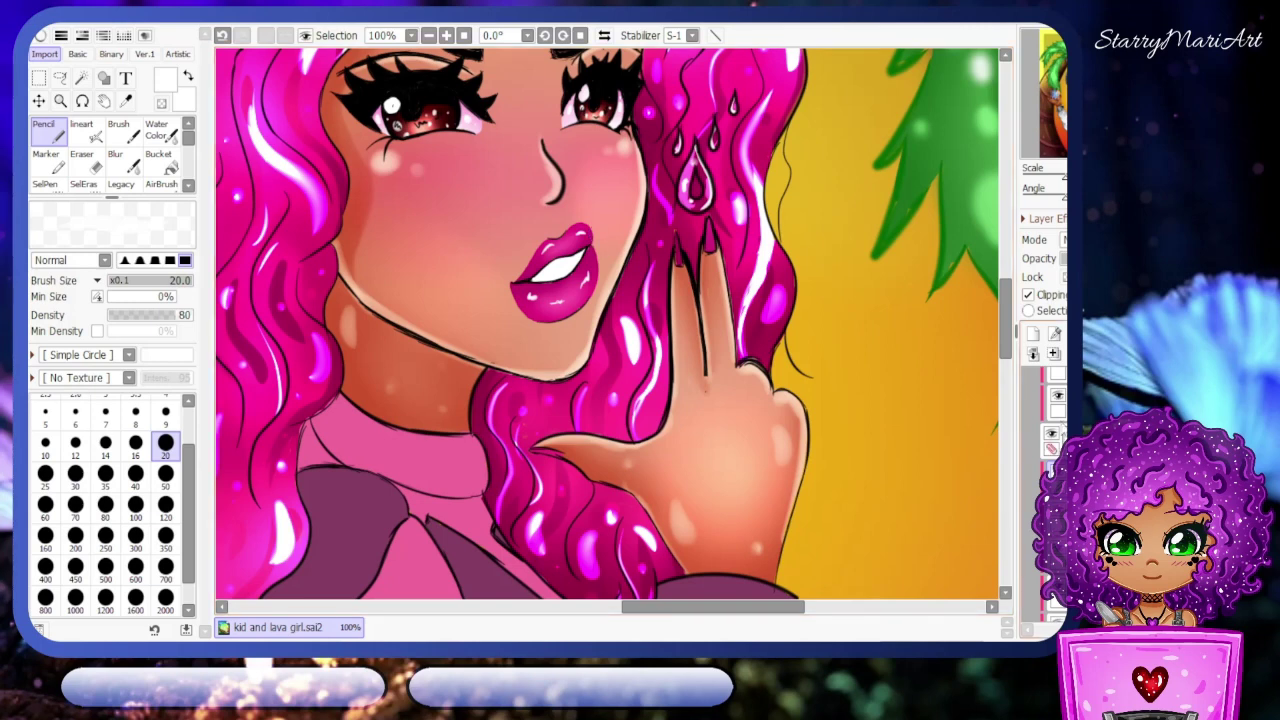
key("b")
mouse_move(555, 290)
left_mouse_down()
mouse_move(590, 287)
mouse_move(549, 258)
left_mouse_up()
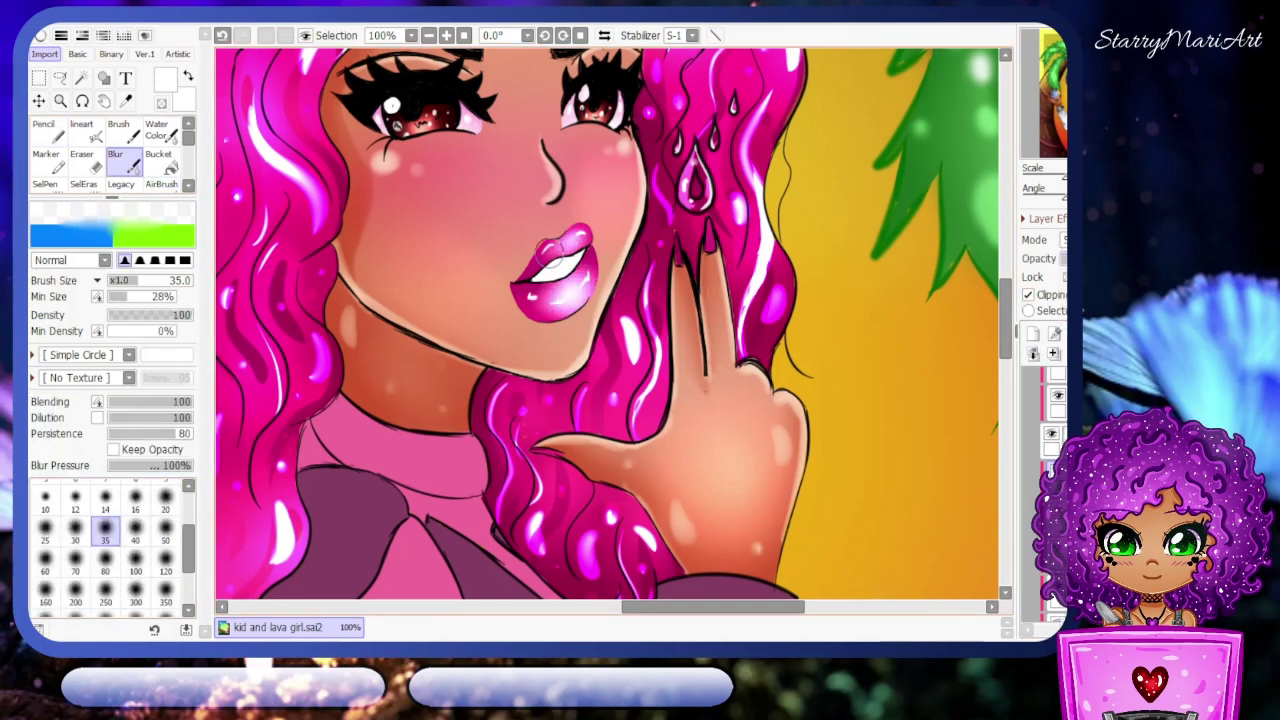
scroll(612, 198, "down", 3)
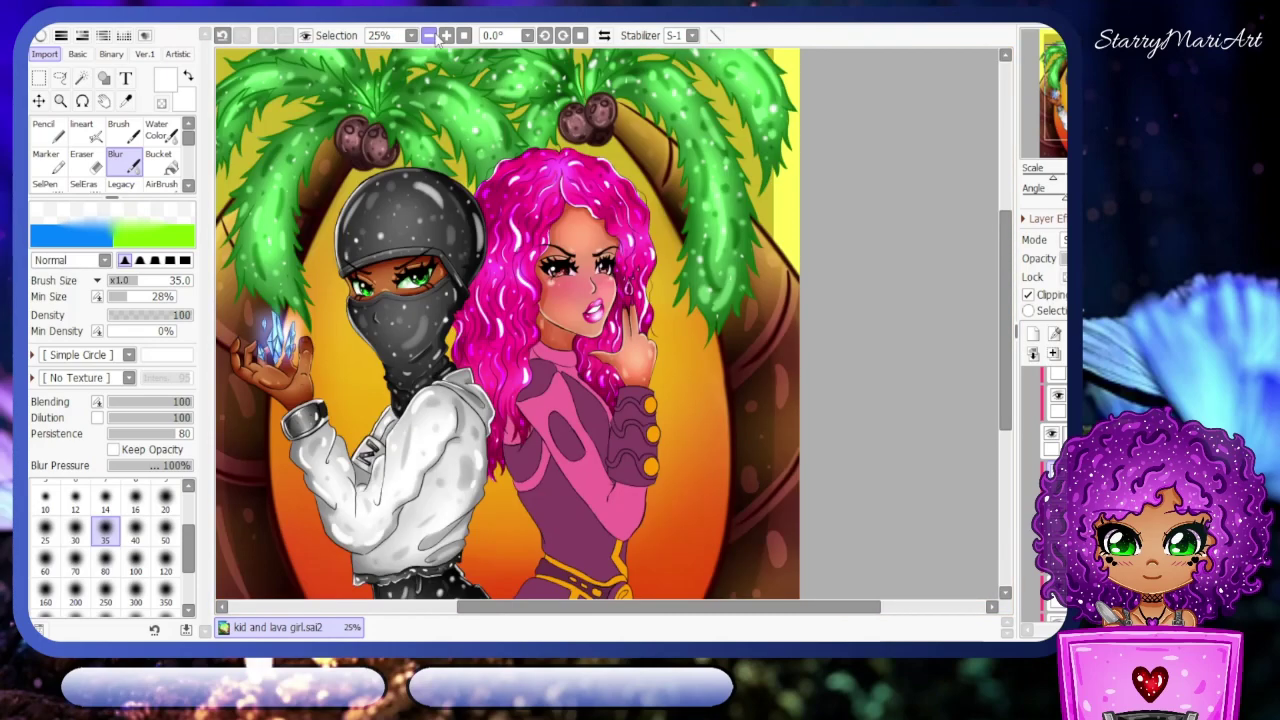
- Highlight the teardrop earring with white at size 20 and soften a pale glow around it with Blur at size 35
scroll(612, 198, "up", 1)
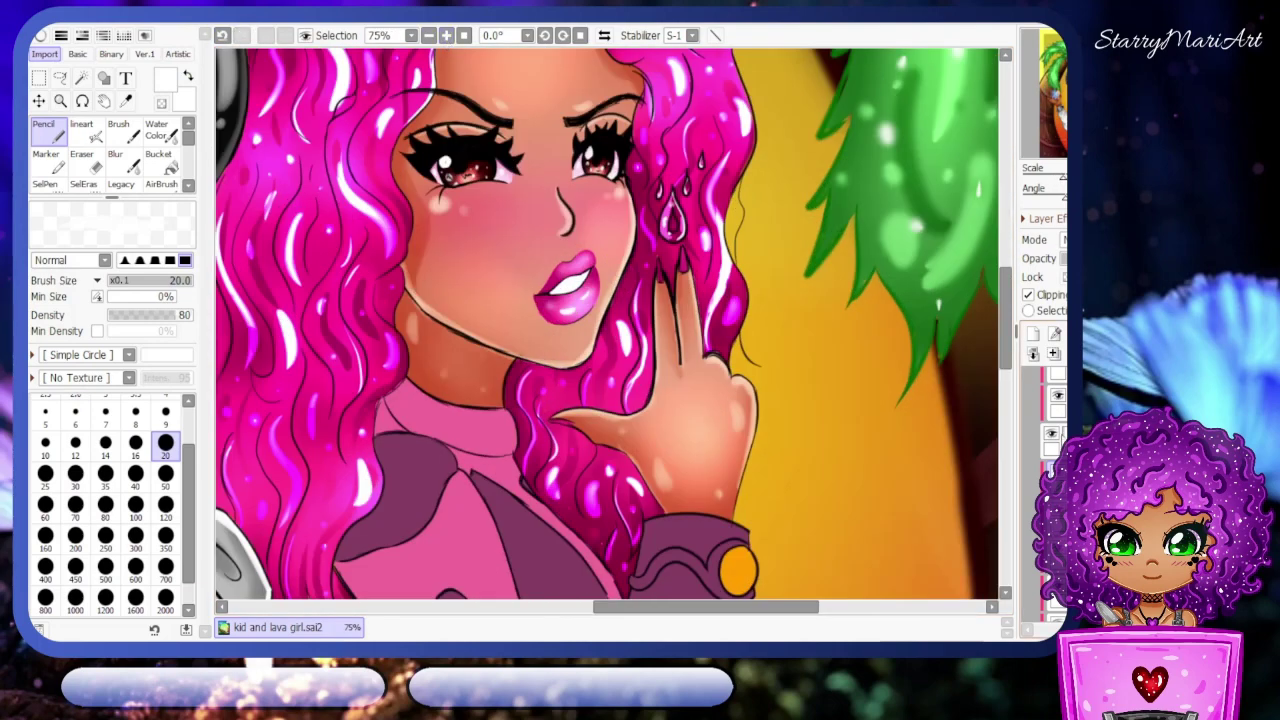
key("b")
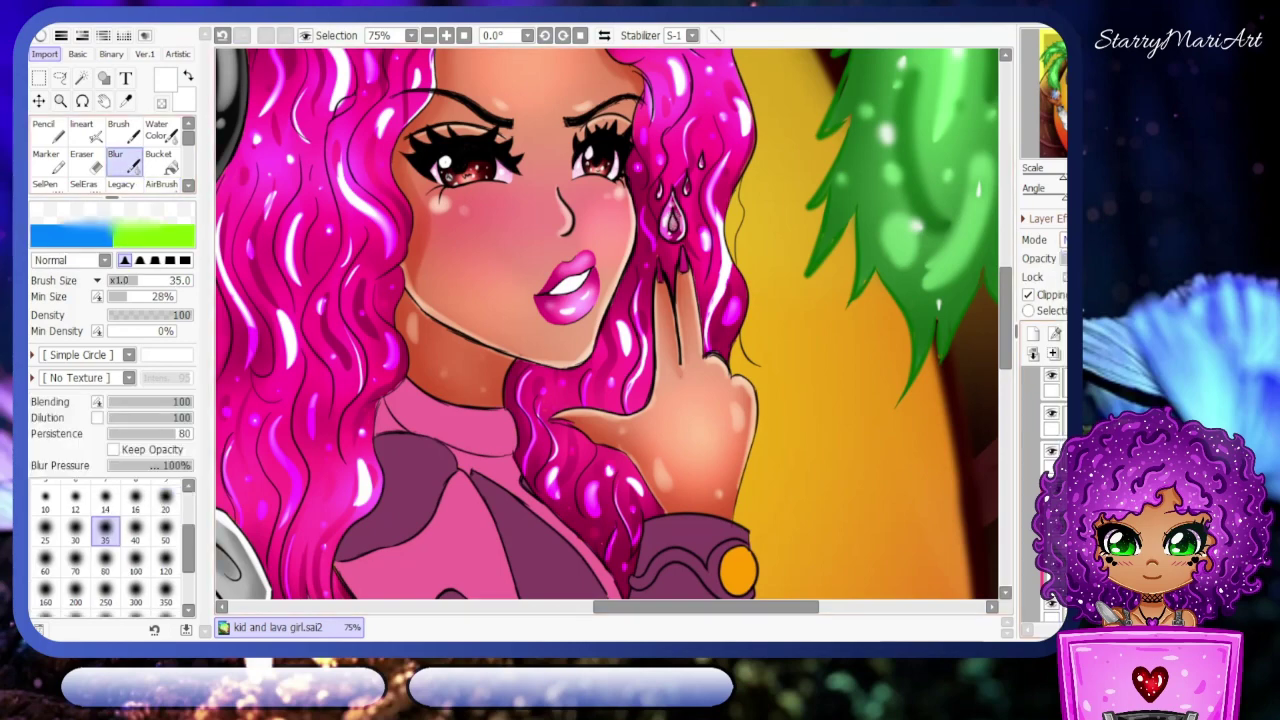
key("ctrl+shift+n")
key("a")
mouse_move(668, 232)
left_mouse_down()
mouse_move(666, 180)
mouse_move(713, 150)
mouse_move(704, 175)
mouse_move(684, 157)
mouse_move(673, 177)
mouse_move(718, 157)
mouse_move(690, 190)
left_mouse_up()
key("b")
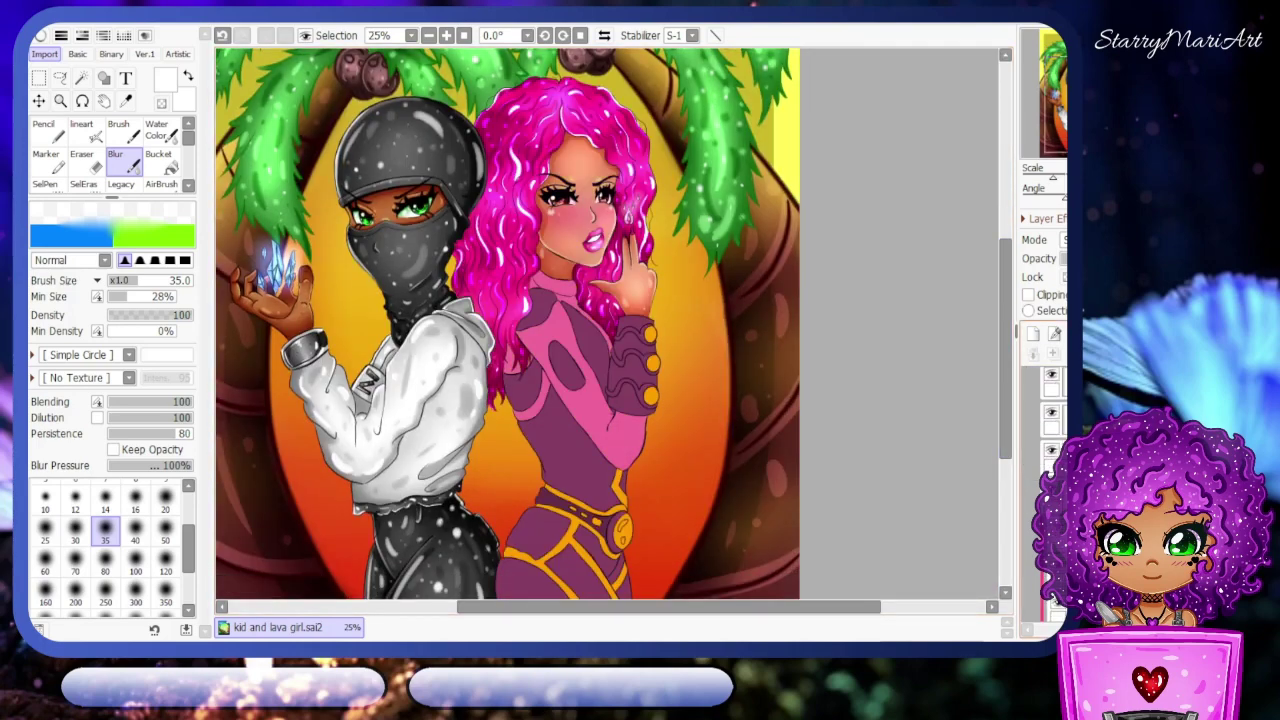
key("ctrl+s")
- Airbrush deeper pink shading over the pink parts of the woman's suit and blend it with Blur at sizes 100 and 120
left_click(161, 184)
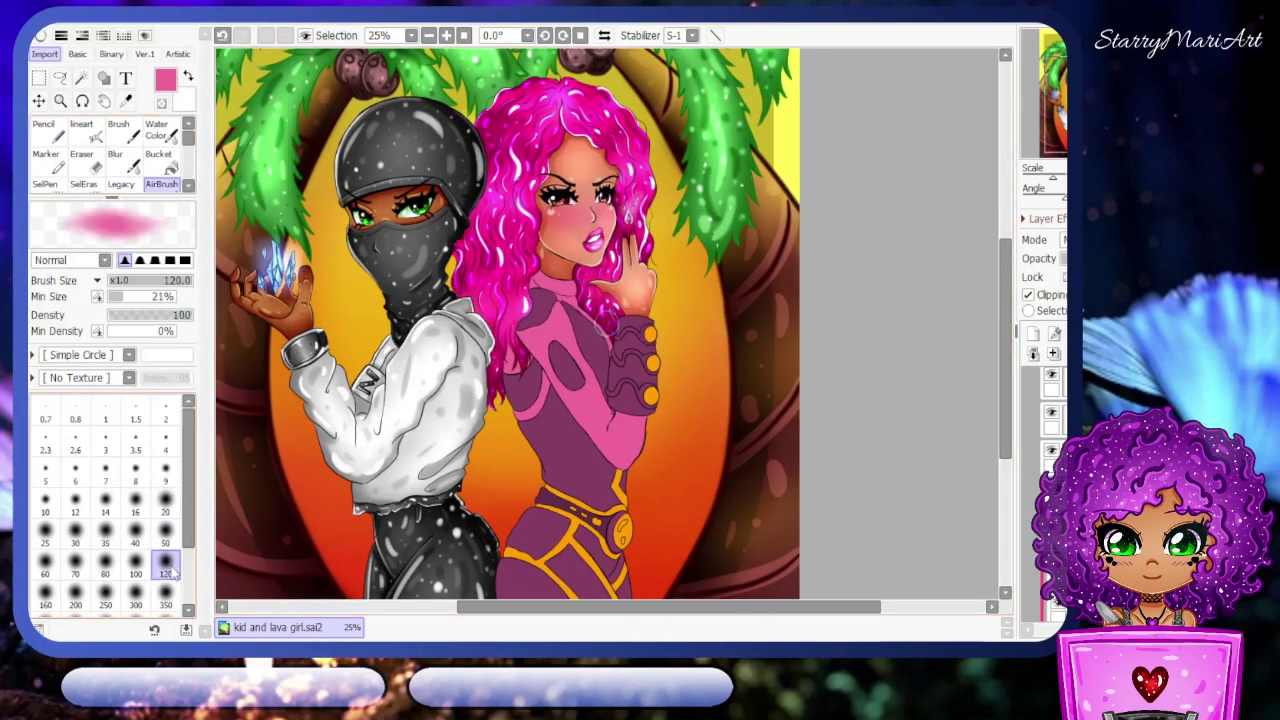
mouse_move(560, 290)
left_mouse_down()
mouse_move(620, 405)
mouse_move(555, 373)
left_mouse_up()
left_click(115, 160)
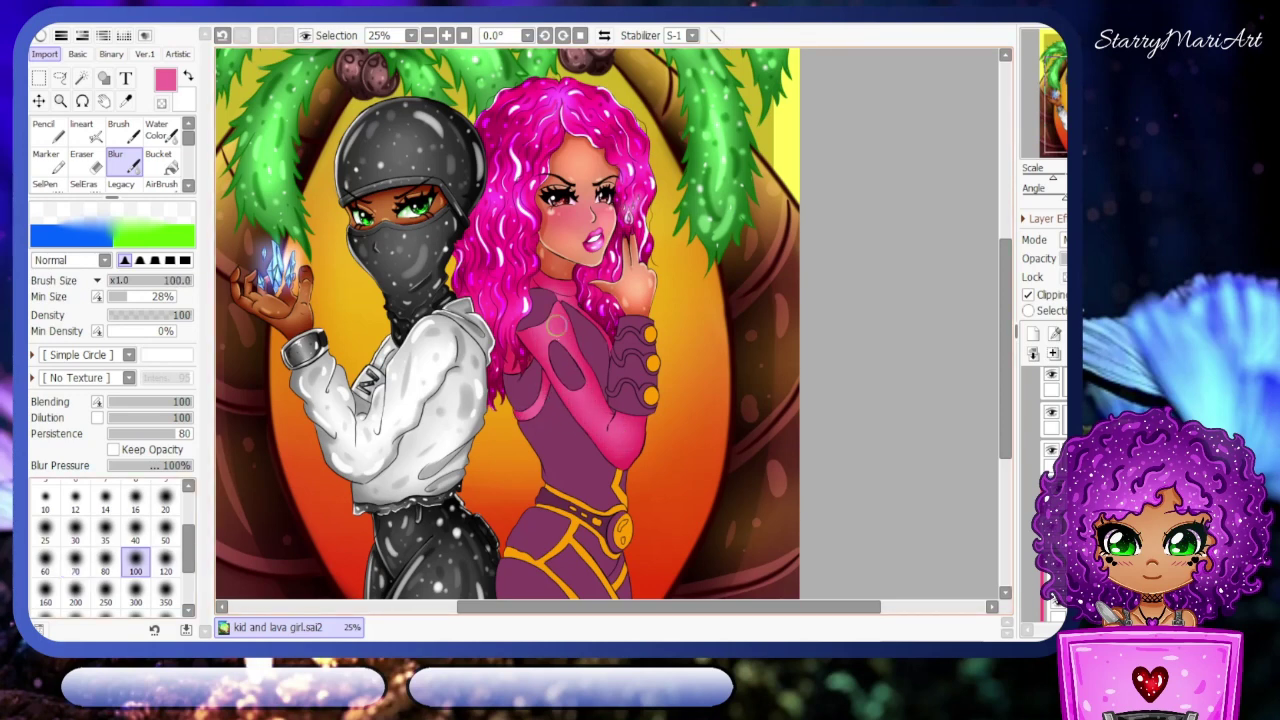
left_click(165, 560)
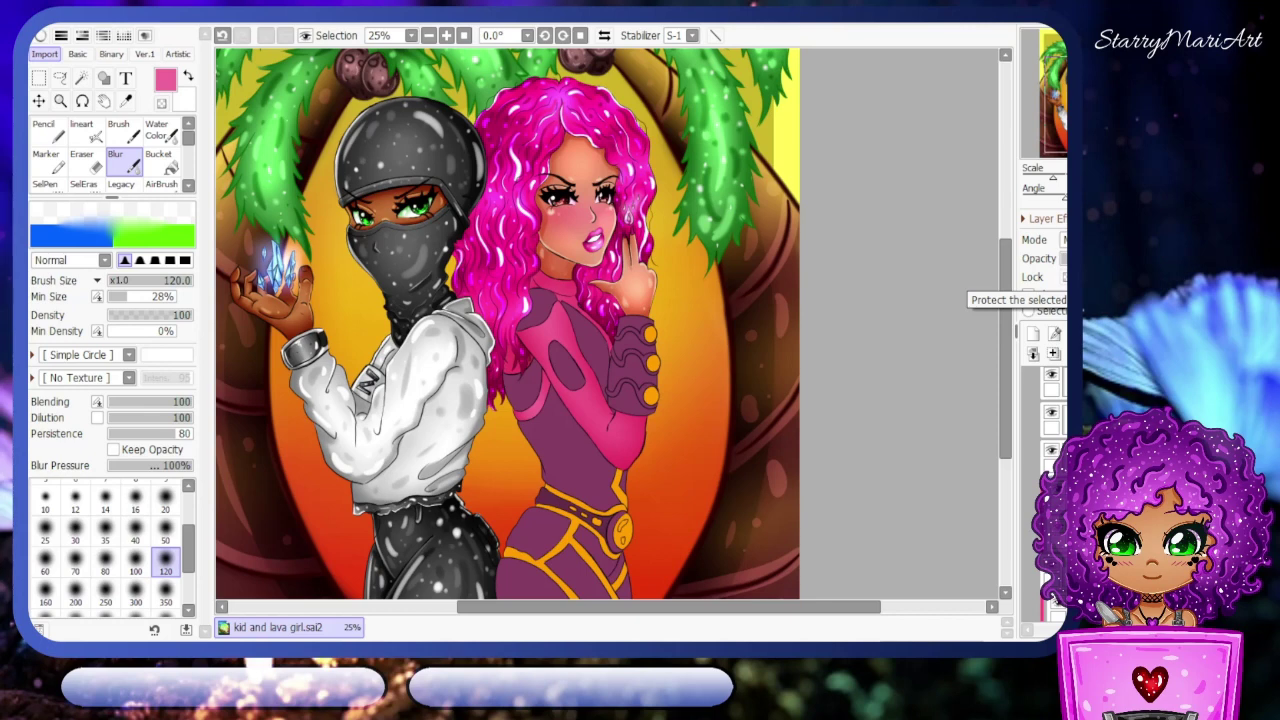
- Paint a dark crimson shadow at the elbow of the pink sleeve with the lineart brush at size 80
key("n")
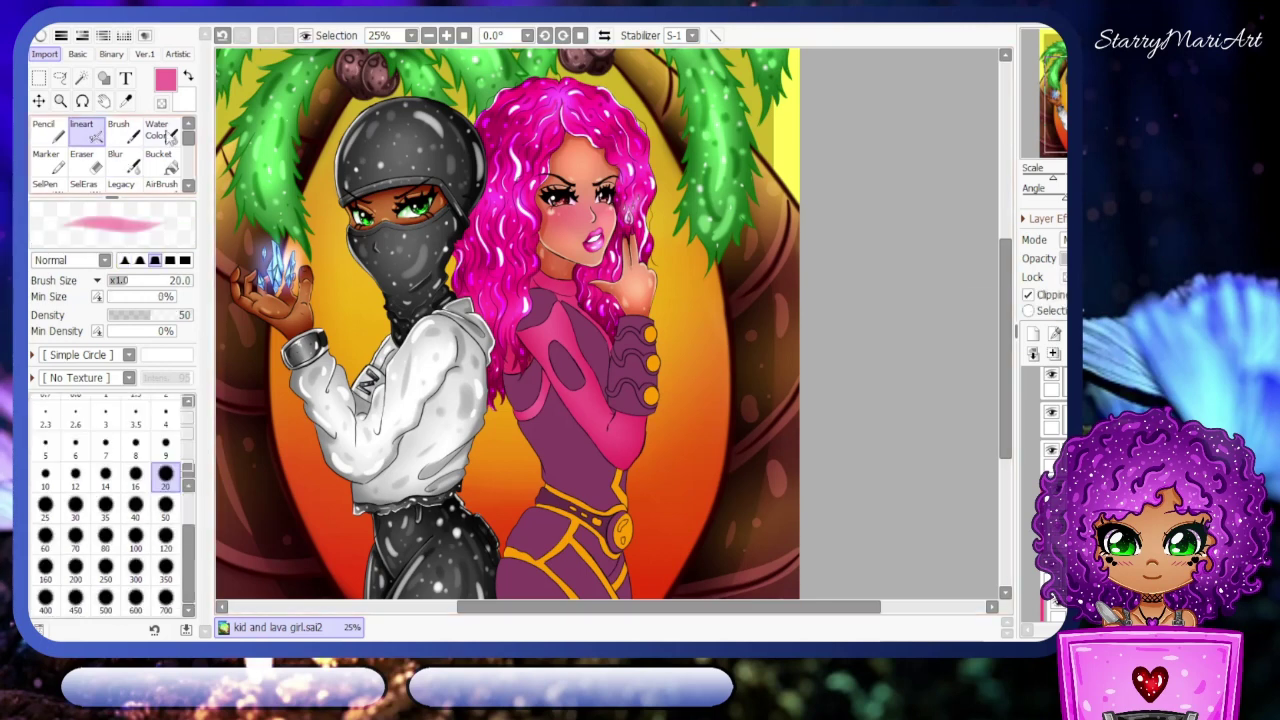
left_click(629, 436, "alt")
key("bracketright")
key("bracketright")
key("bracketright")
key("bracketright")
key("bracketright")
key("bracketright")
key("bracketright")
key("bracketright")
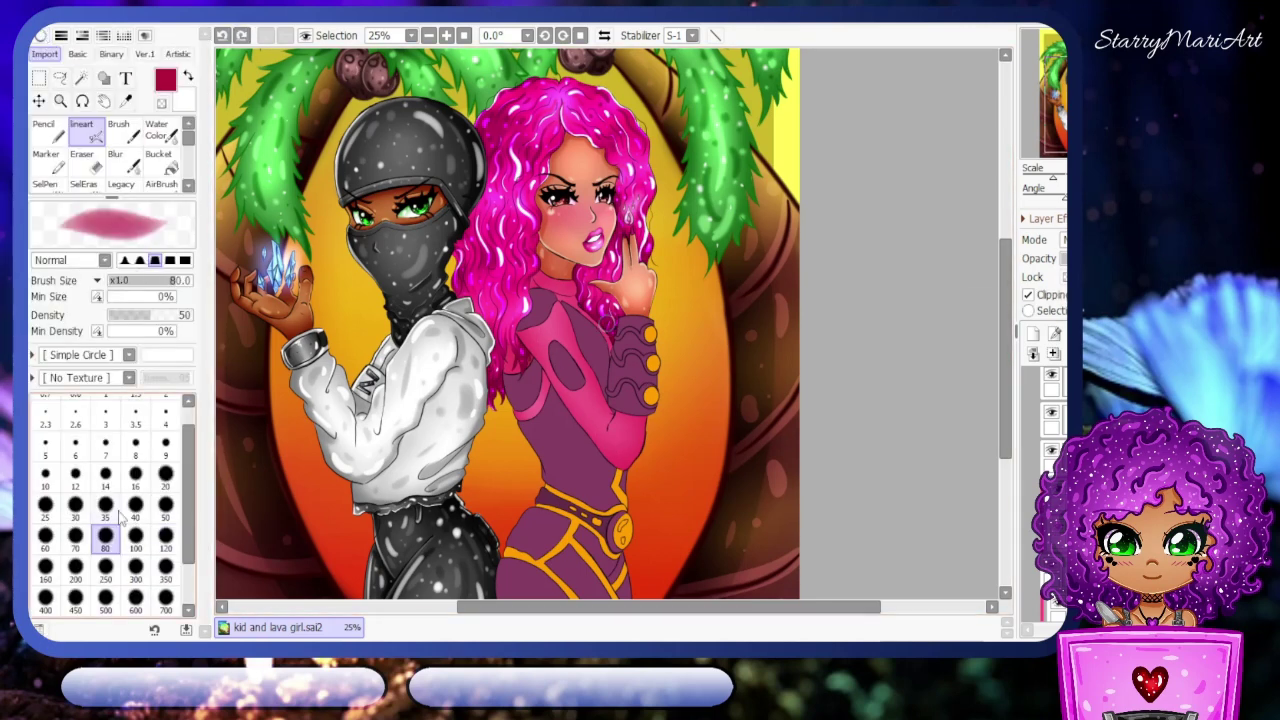
scroll(611, 424, "up", 2)
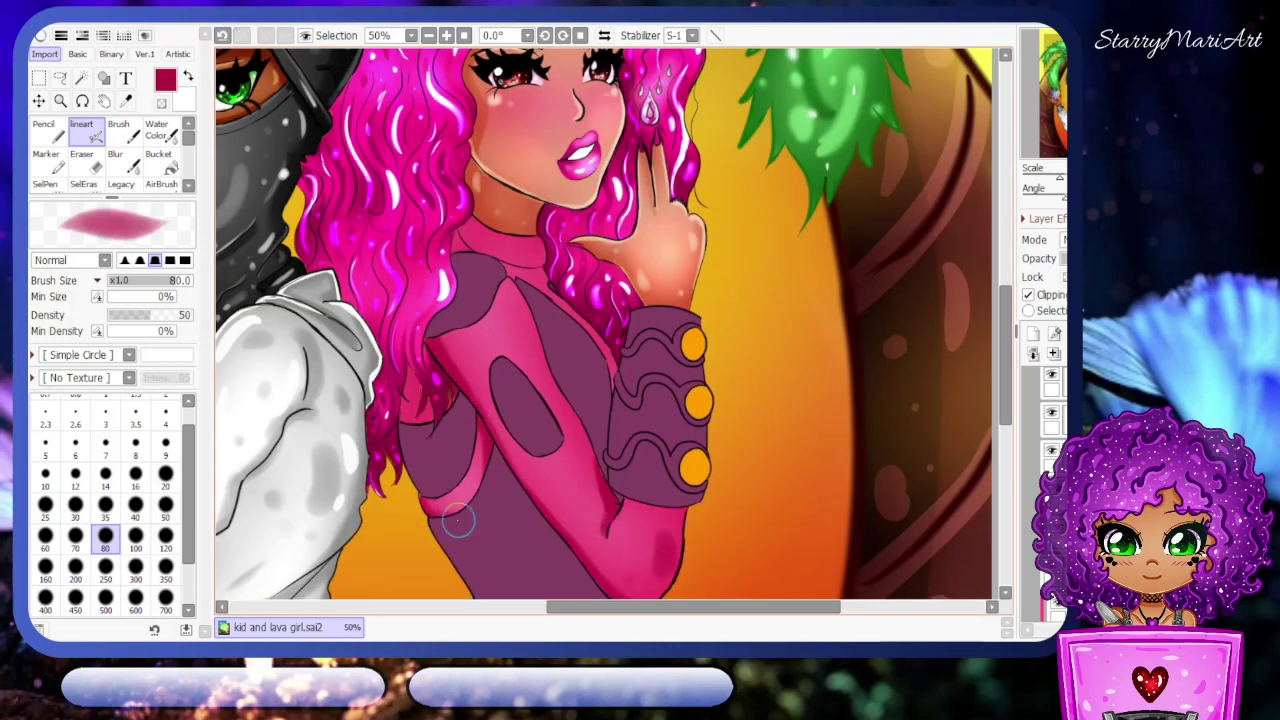
- Paint dark crimson shadows on the collar and fold marks and spots along the pink sleeve with the lineart brush at size 50
key("bracketleft")
key("bracketleft")
key("bracketleft")
left_click_drag(406, 364, 431, 410)
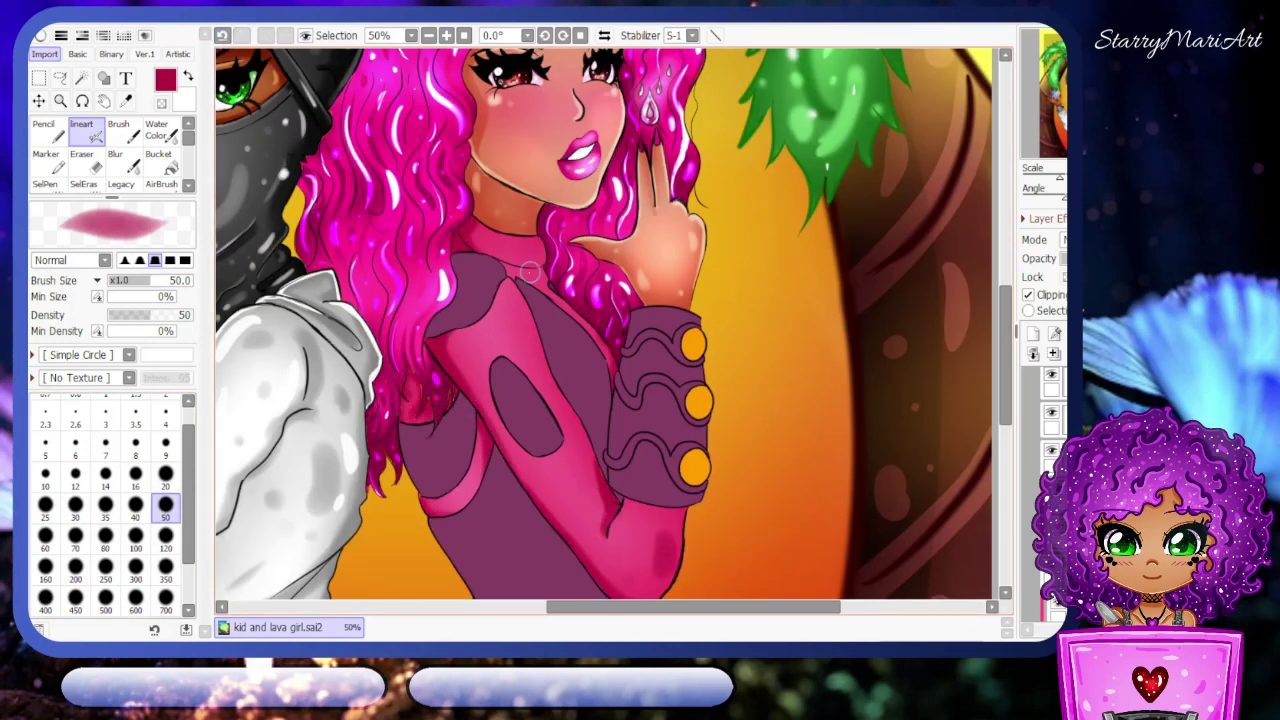
left_click(472, 348)
left_click(562, 494)
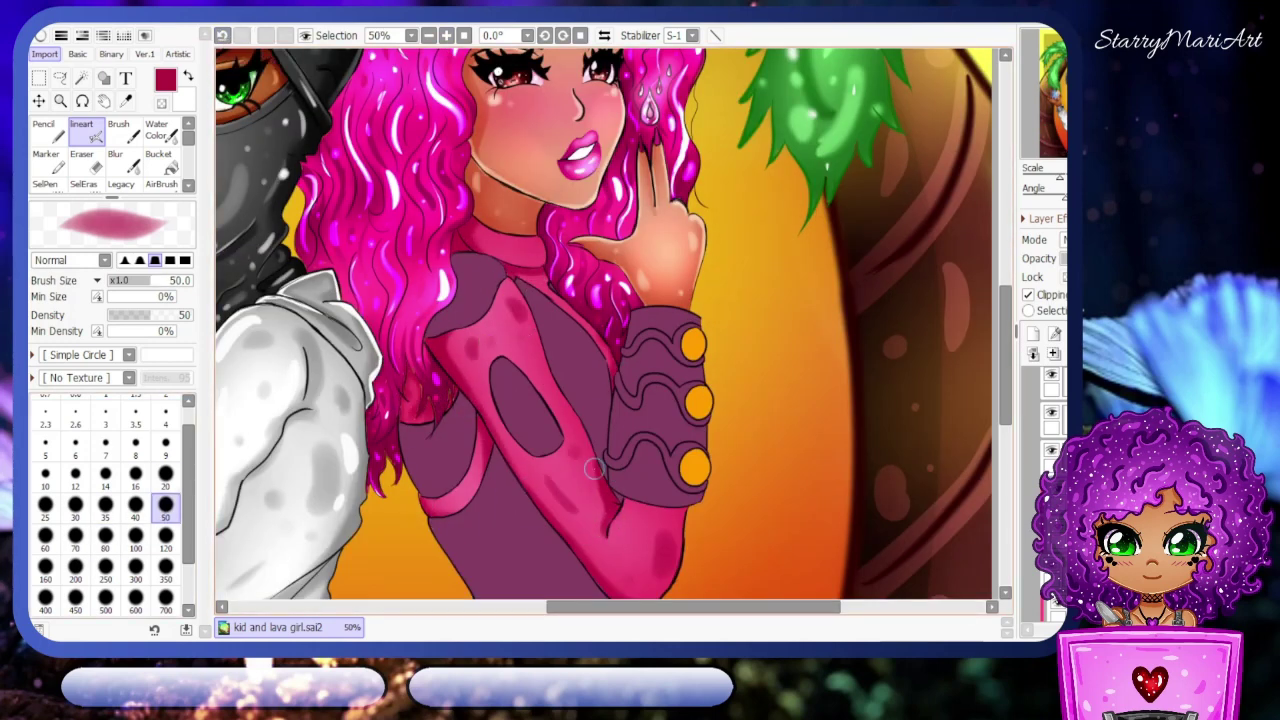
left_click(595, 468)
left_click(629, 532)
left_click(627, 565)
- Add small crimson spots to the pink suit and lighter pink highlights along the sleeve with the lineart brush at size 35
key("bracketleft")
key("bracketleft")
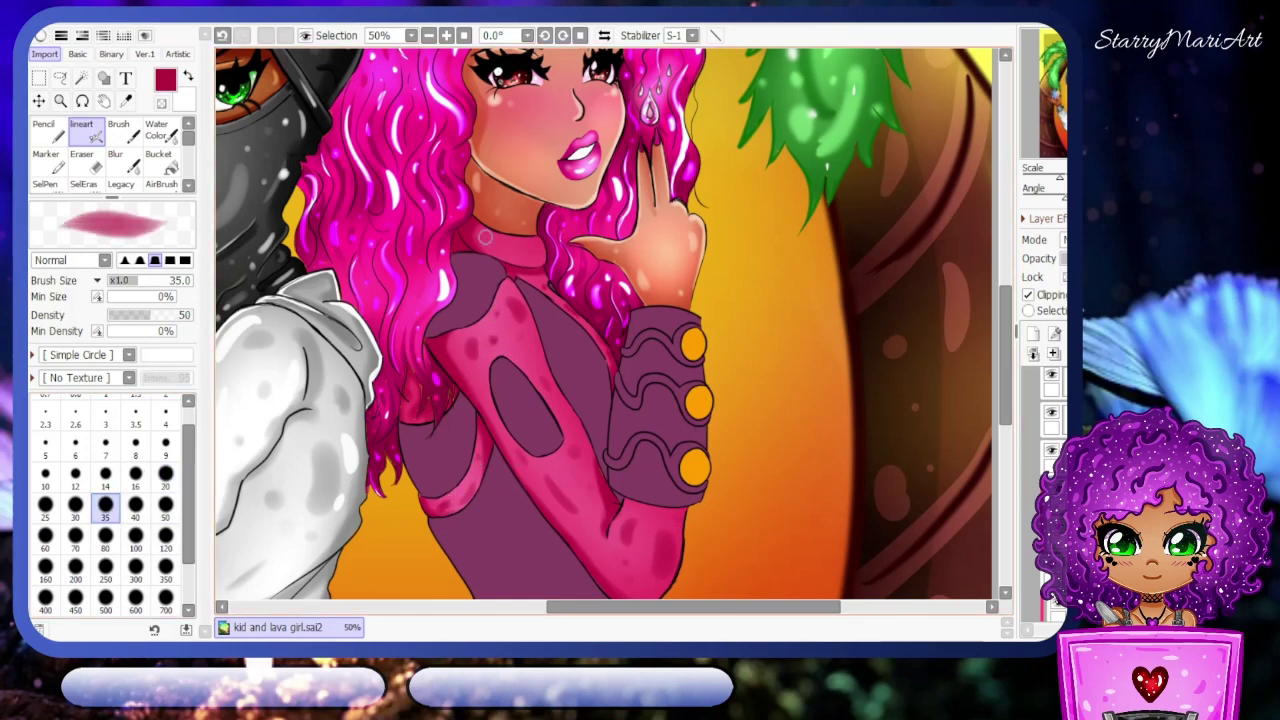
scroll(611, 330, "down", 3)
scroll(611, 330, "up", 3)
left_click(468, 372, "alt")
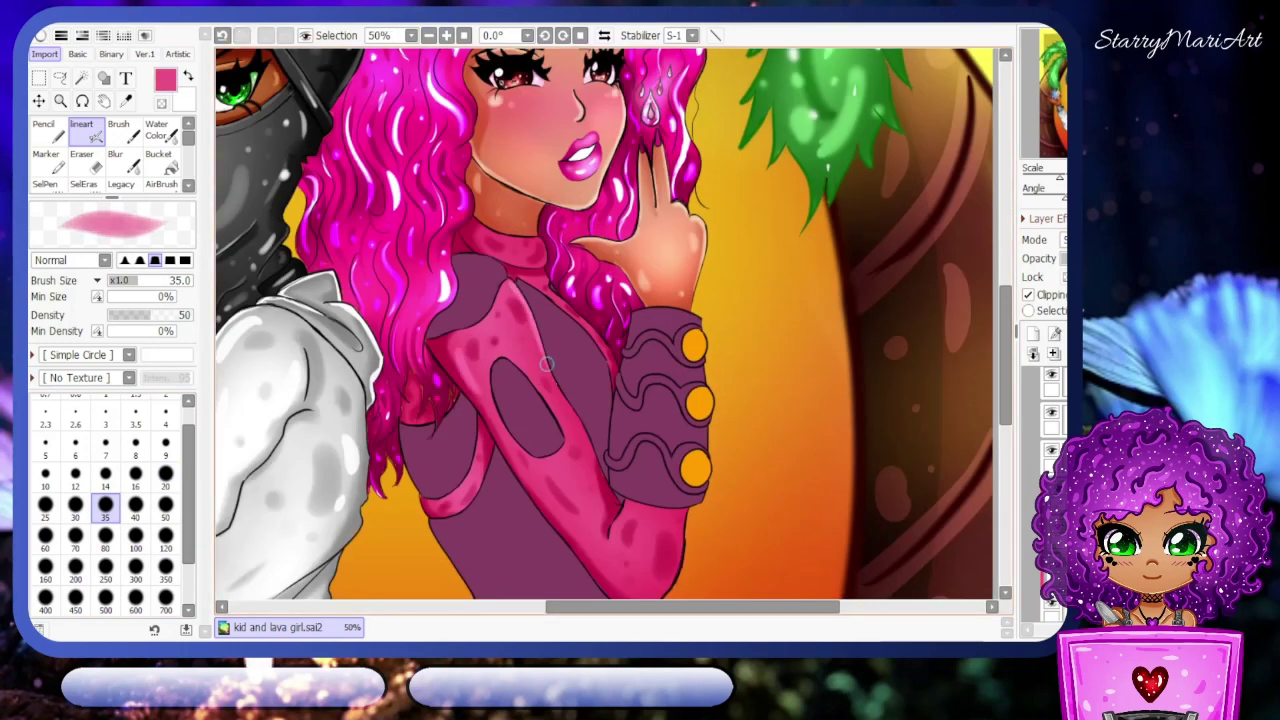
scroll(560, 360, "down", 3)
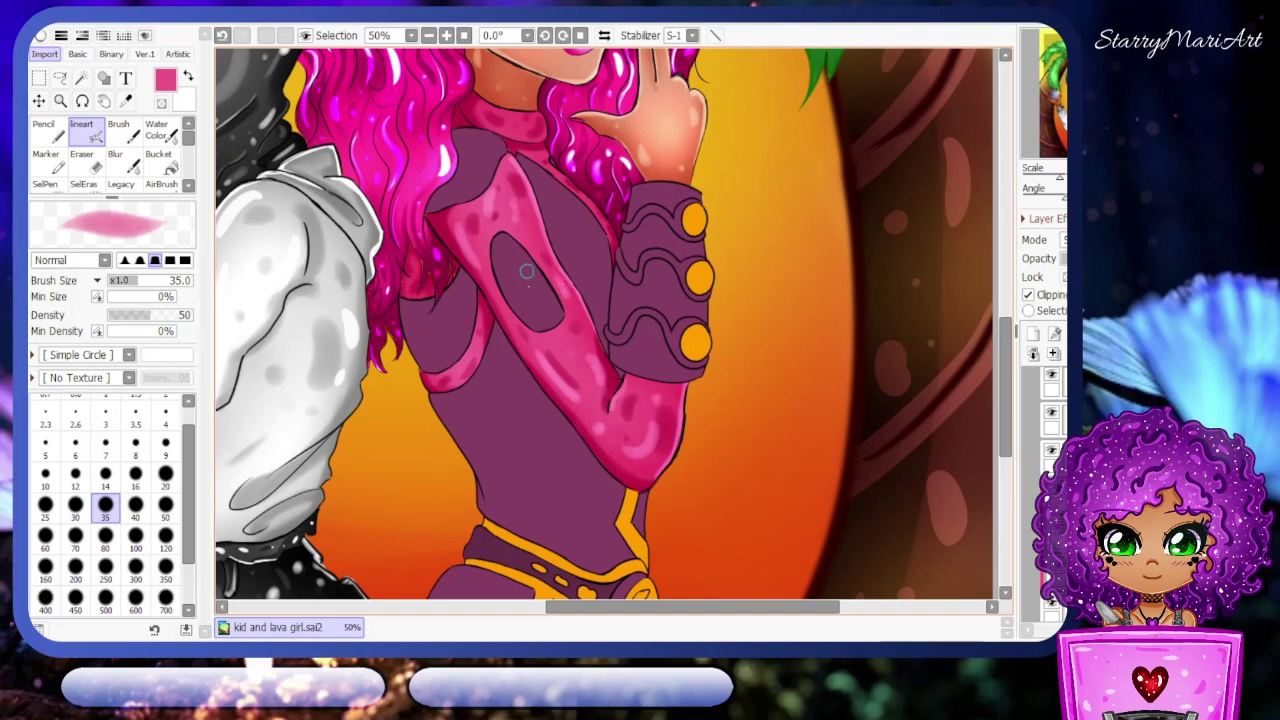
- Soften the shading on the woman's face with Blur at size 250
scroll(832, 378, "left", 1)
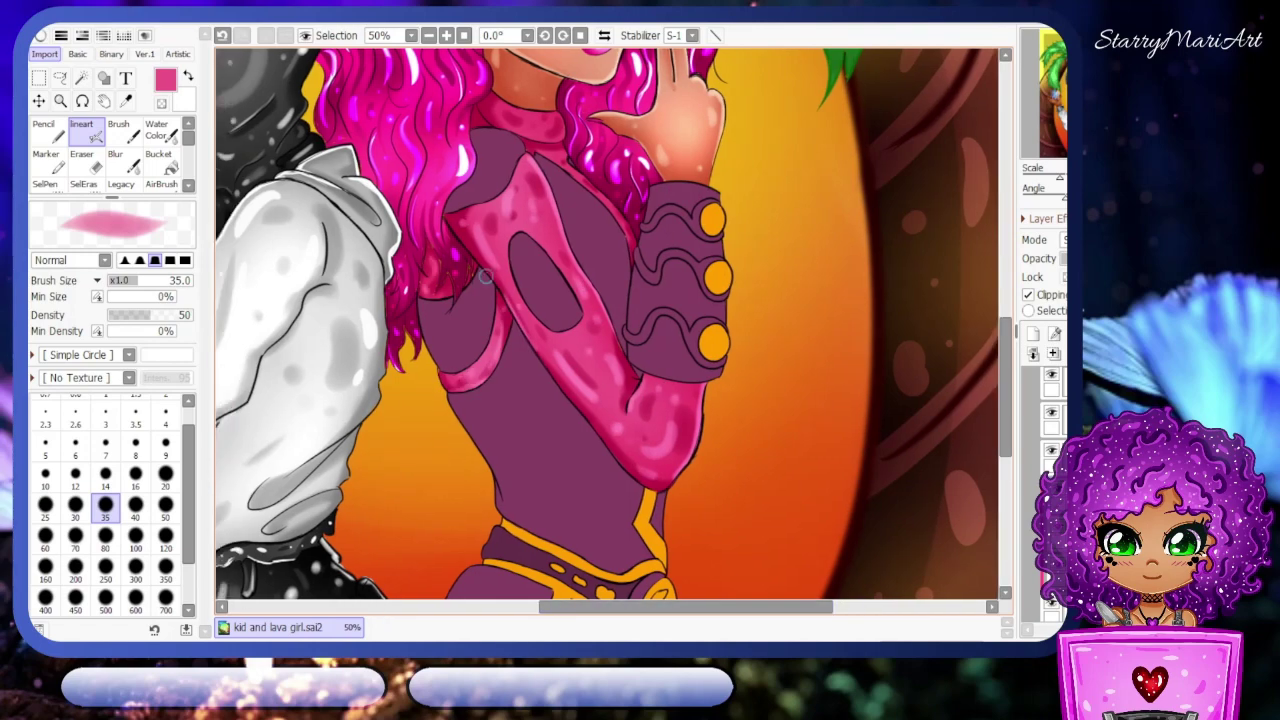
scroll(485, 276, "down", 2)
scroll(485, 276, "down", 1)
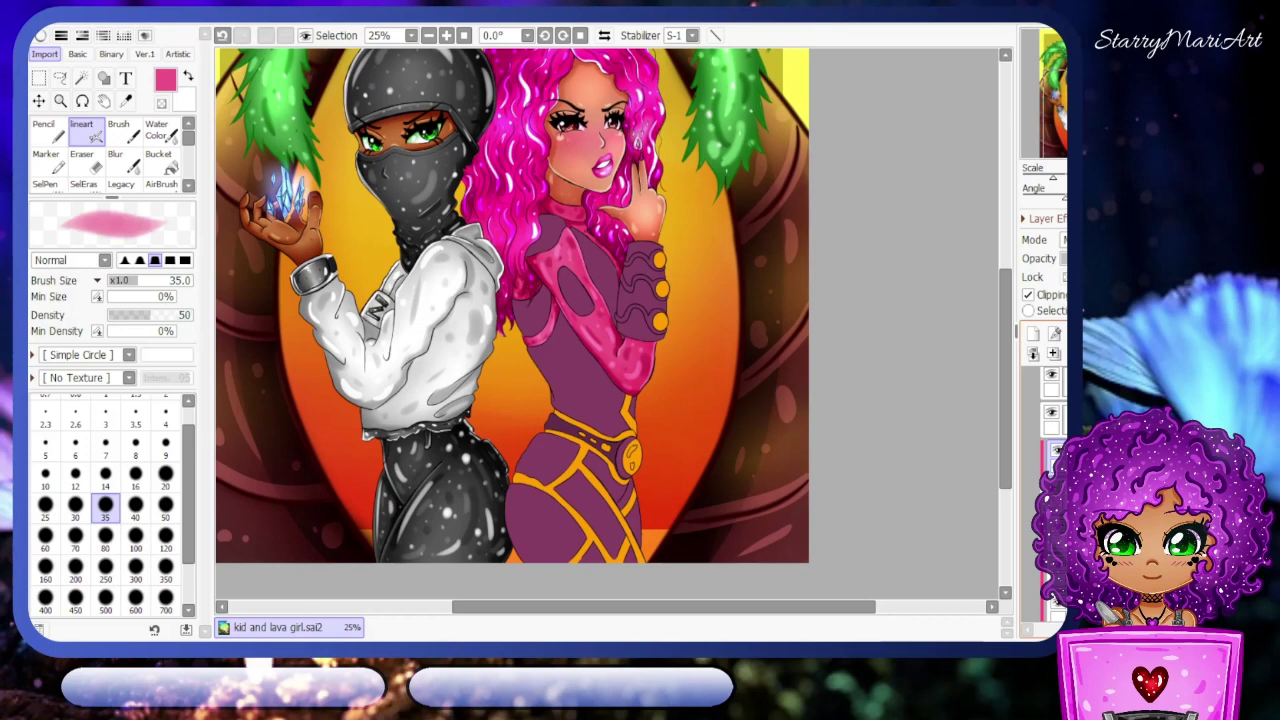
scroll(611, 323, "up", 2)
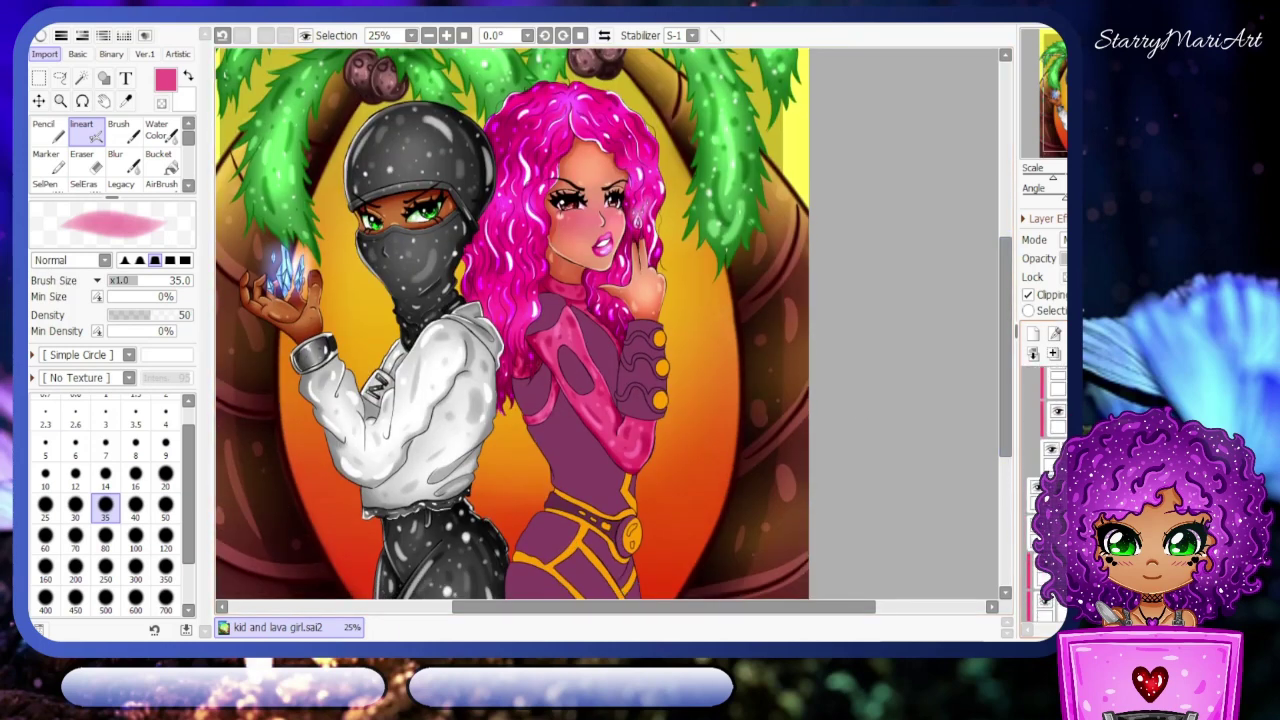
key("b")
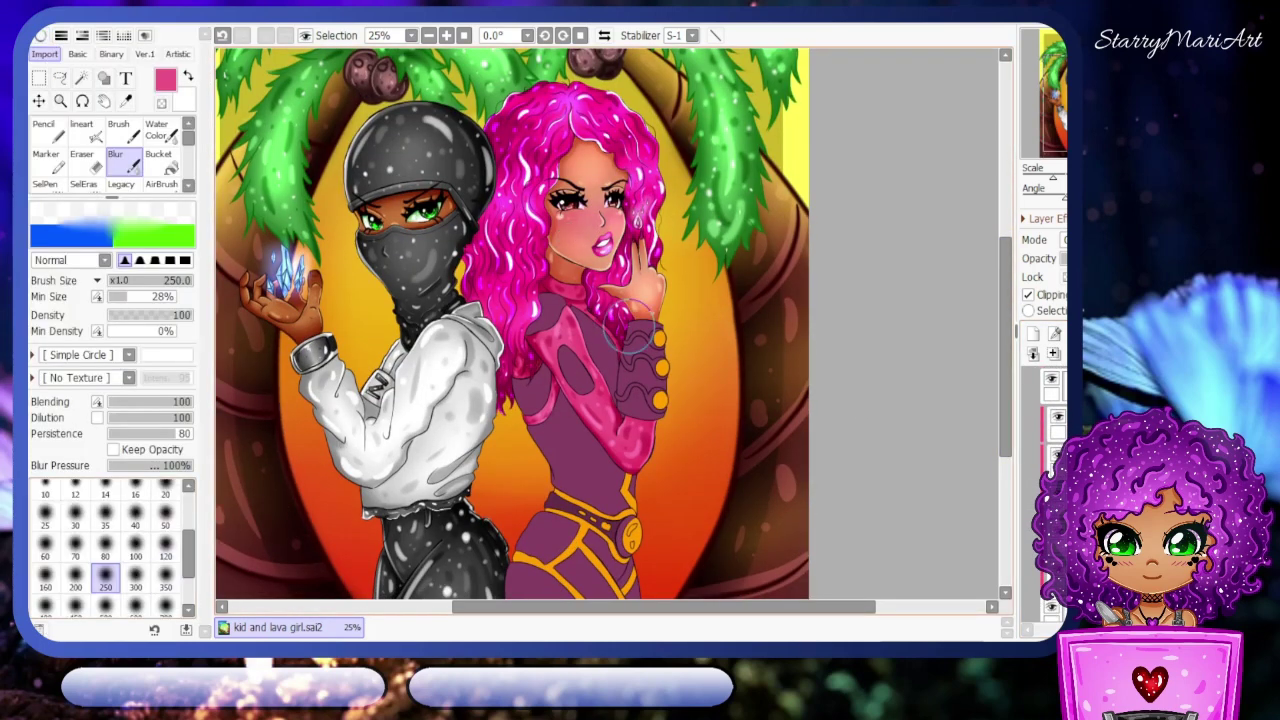
left_click_drag(575, 215, 600, 230)
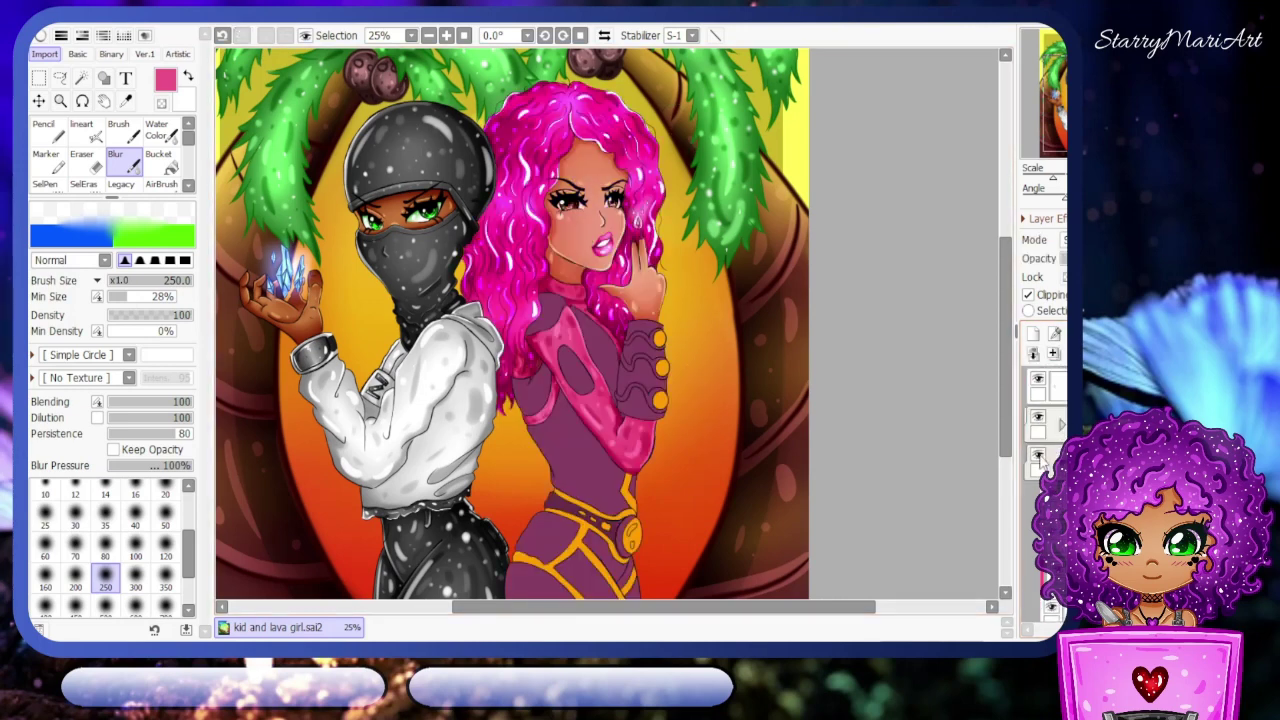
- Airbrush darker purple shading over the purple parts of the woman's suit at size 250 and blend it with Blur at size 250
left_click(588, 470, "alt")
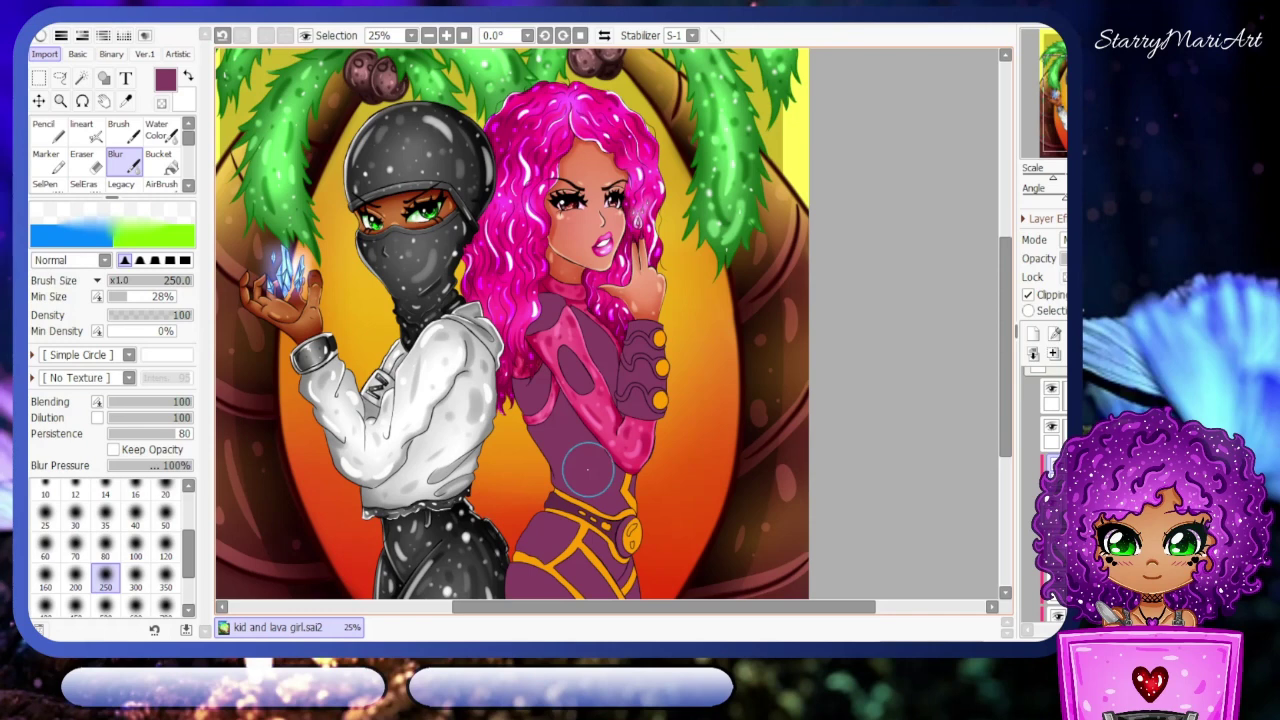
scroll(588, 470, "down", 3)
key("a")
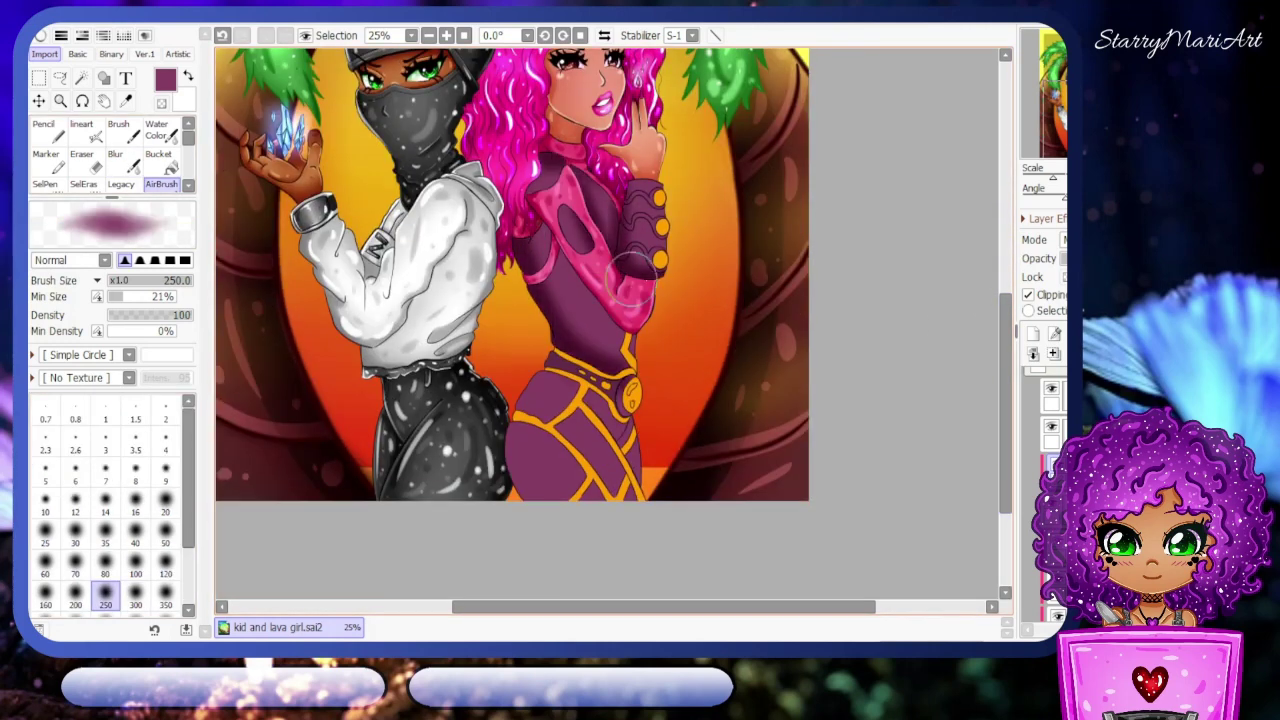
key("b")
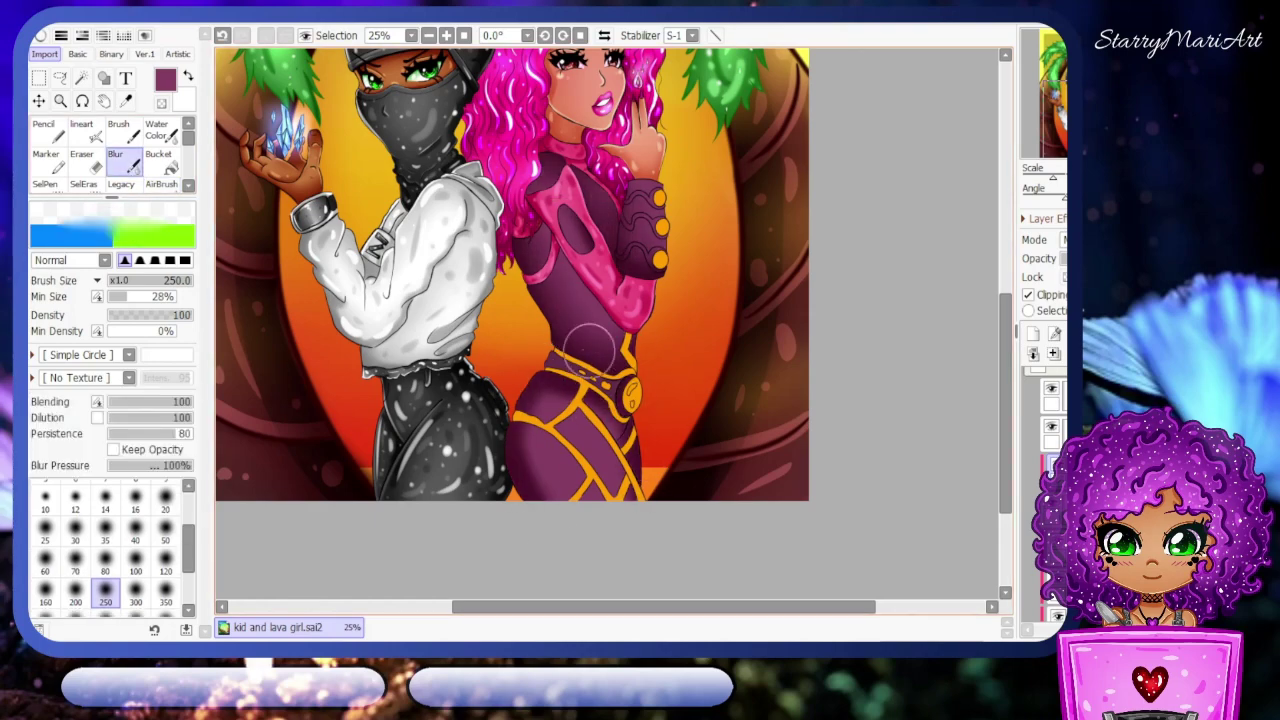
scroll(980, 357, "up", 3)
scroll(980, 357, "down", 2, "ctrl")
scroll(980, 357, "up", 2, "ctrl")
- Clip the new layer to the one below and paint dark purple spots across the suit with the lineart brush at size 80
left_click(1052, 295)
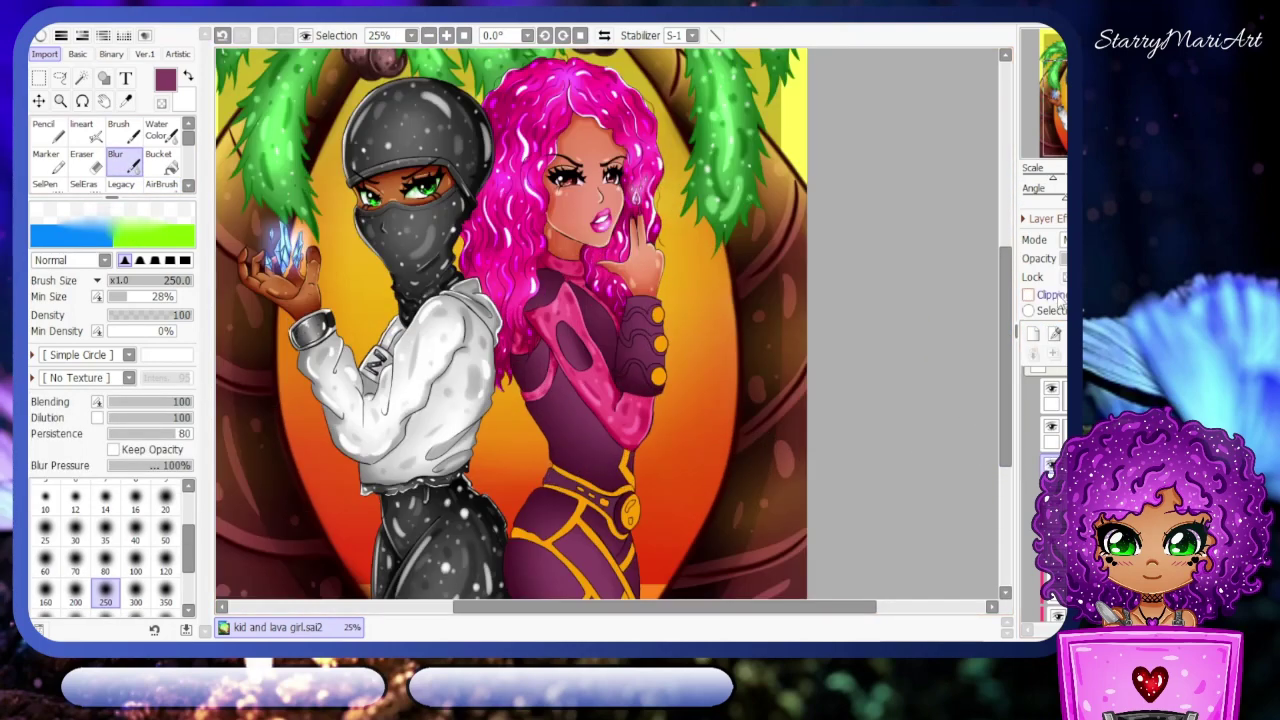
left_click(1028, 295)
scroll(900, 330, "down", 1)
key("n")
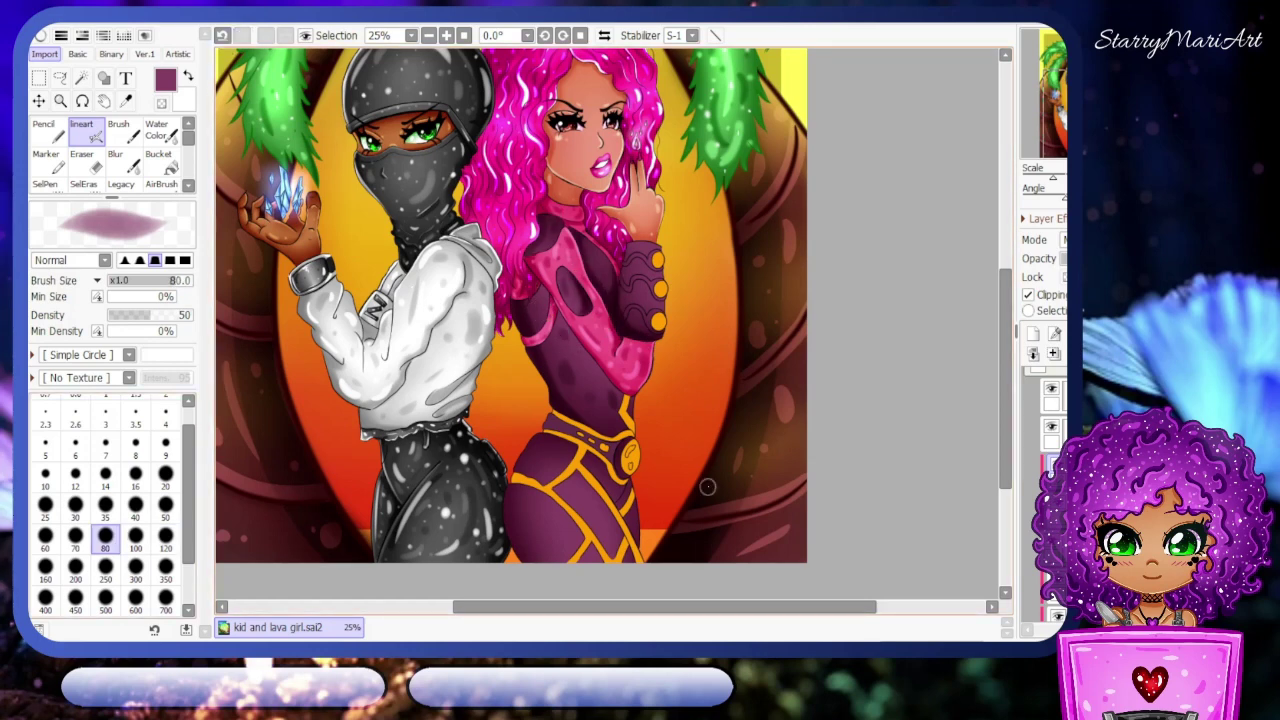
scroll(707, 487, "down", 1)
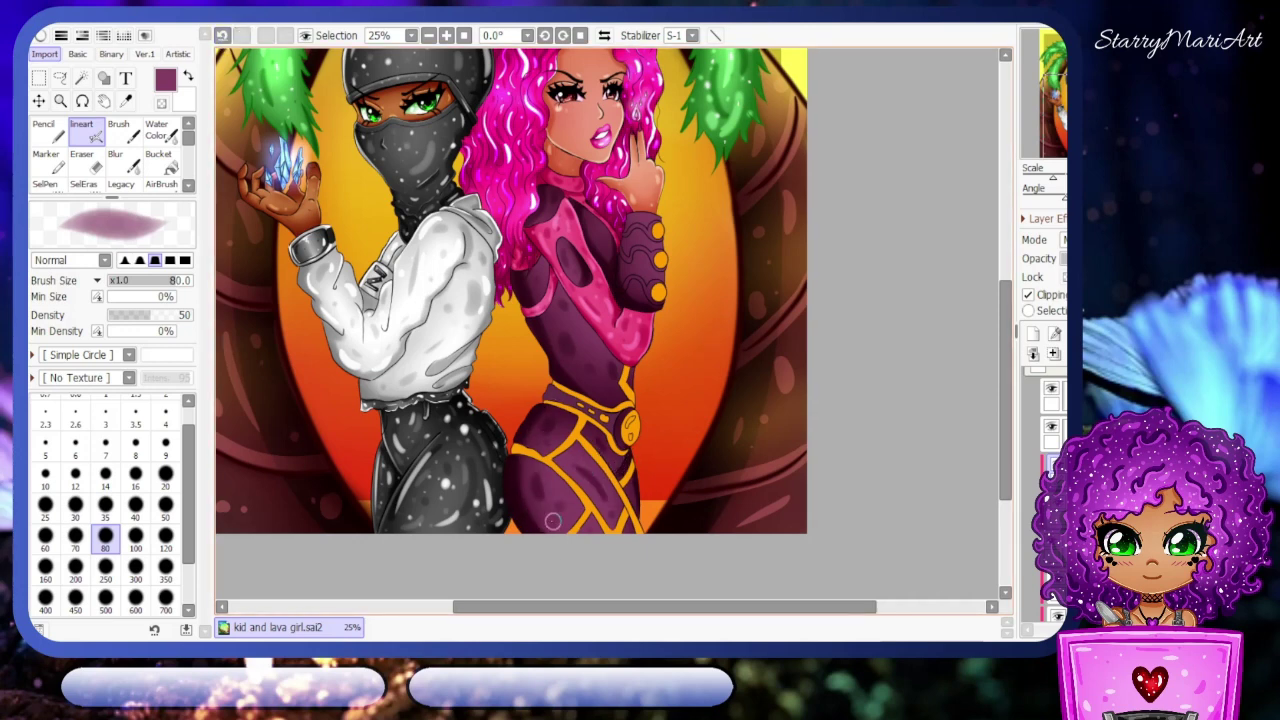
- Paint lighter purple highlights on the legs, torso and wrist cuff of the suit with the lineart brush at size 80
key("ctrl+plus")
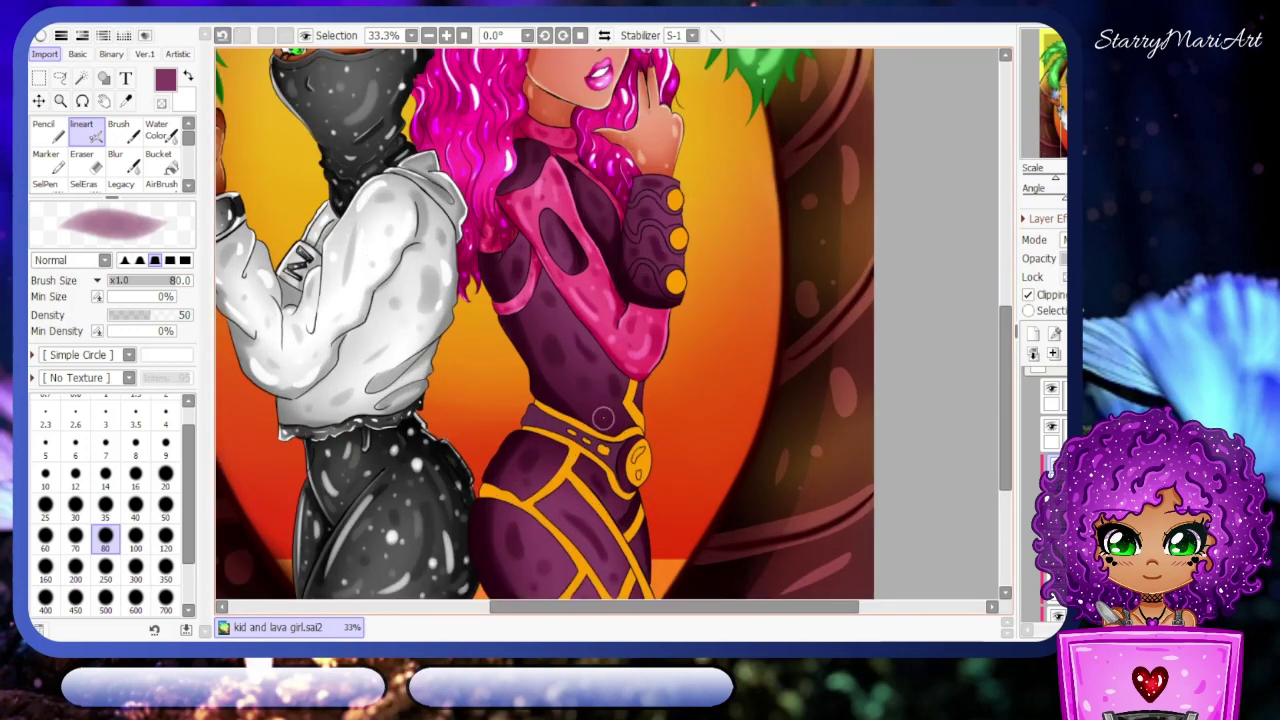
key("ctrl+minus")
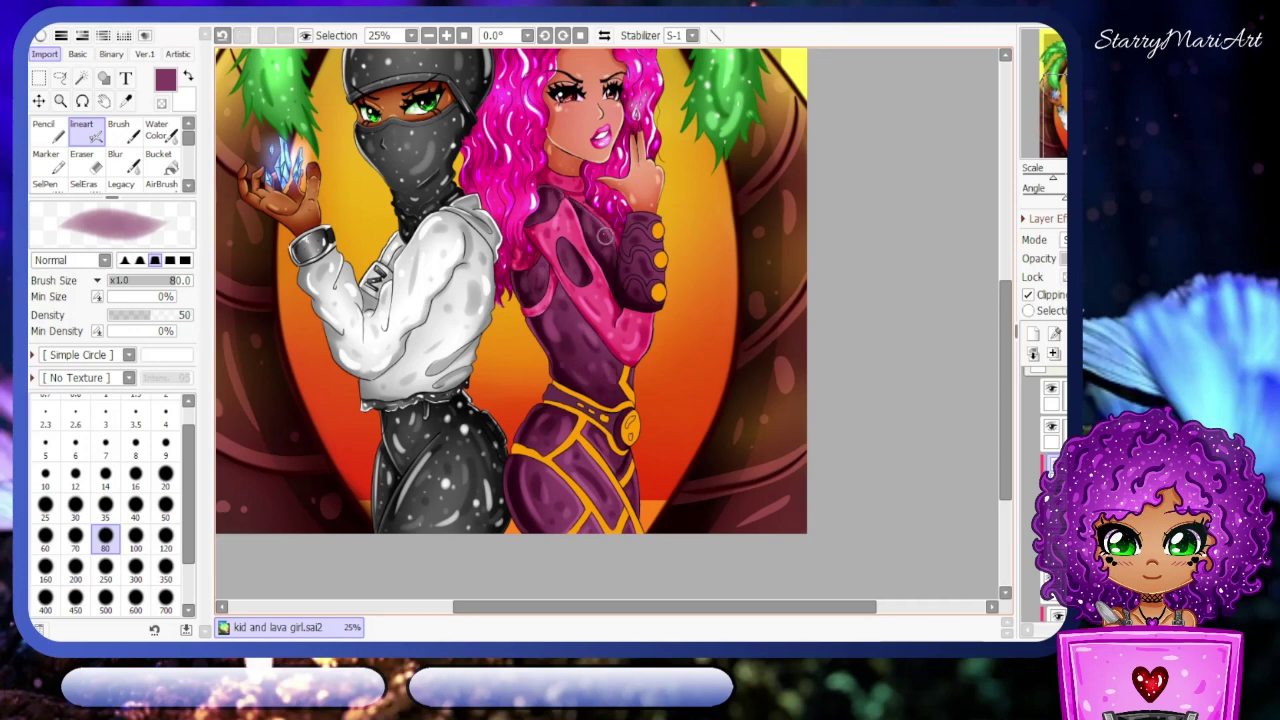
left_click_drag(633, 230, 643, 280)
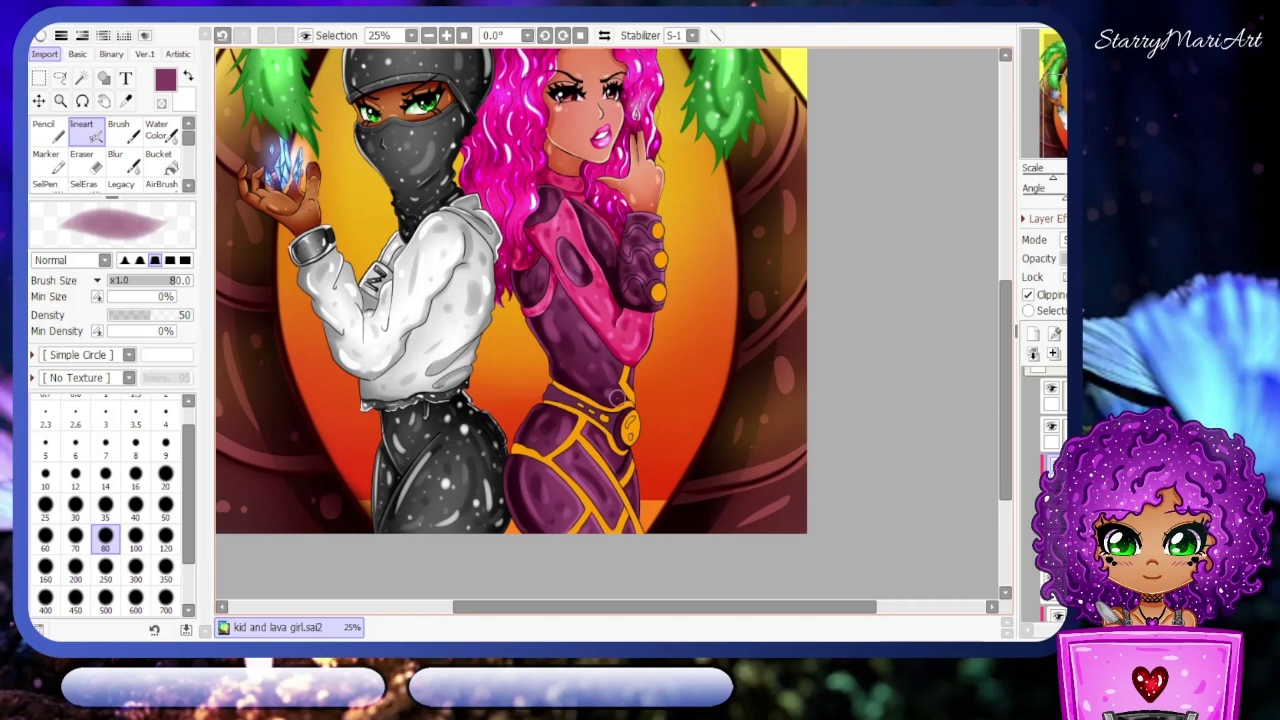
- Add white highlights and specks over the purple parts of the suit with the Pencil at size 35
key("n")
key("bracketright")
key("bracketright")
key("bracketright")
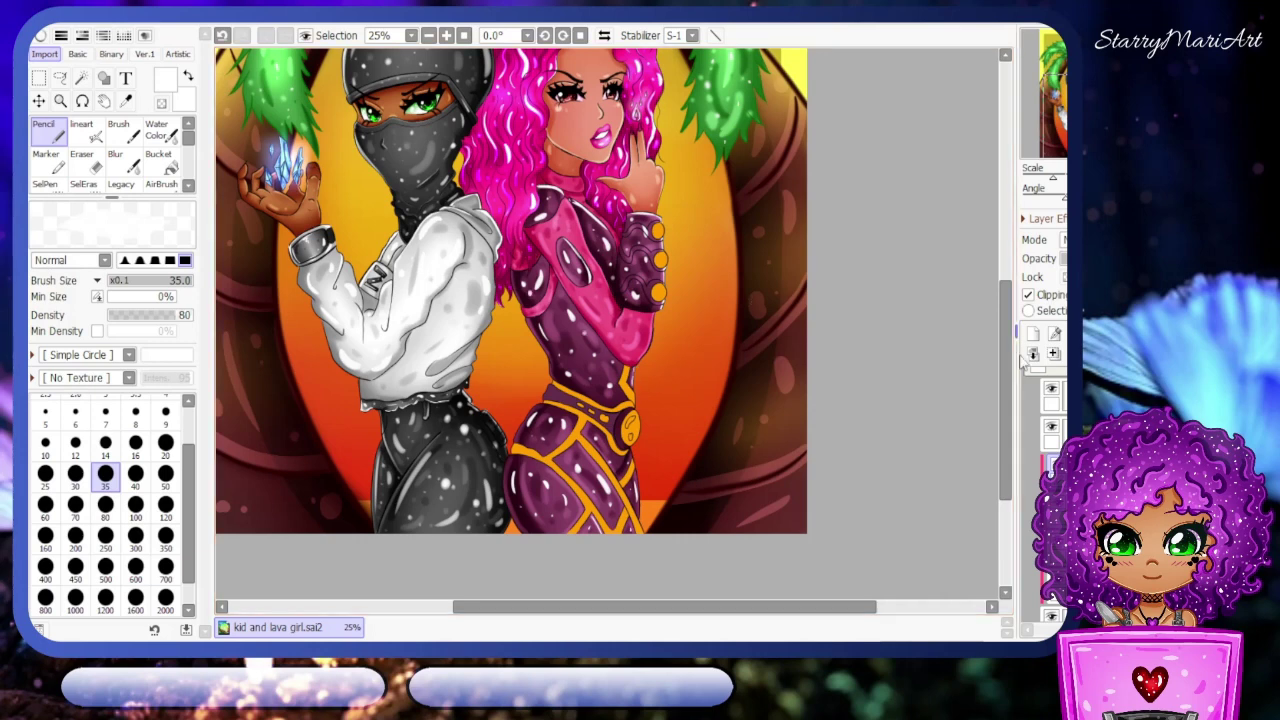
scroll(692, 481, "up", 1)
scroll(600, 420, "down", 2)
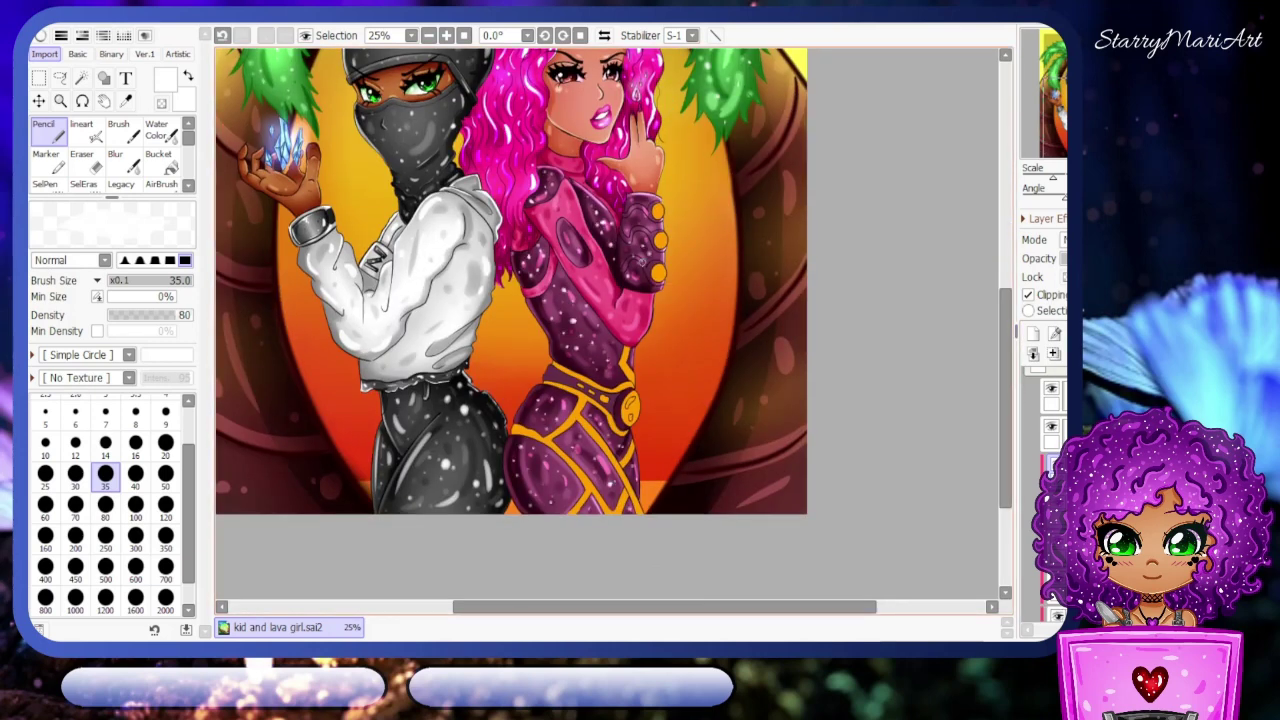
- Sample dark purple from the suit and shade the belt in darker purple with the lineart brush at size 20
left_click(612, 219, "alt")
key("b")
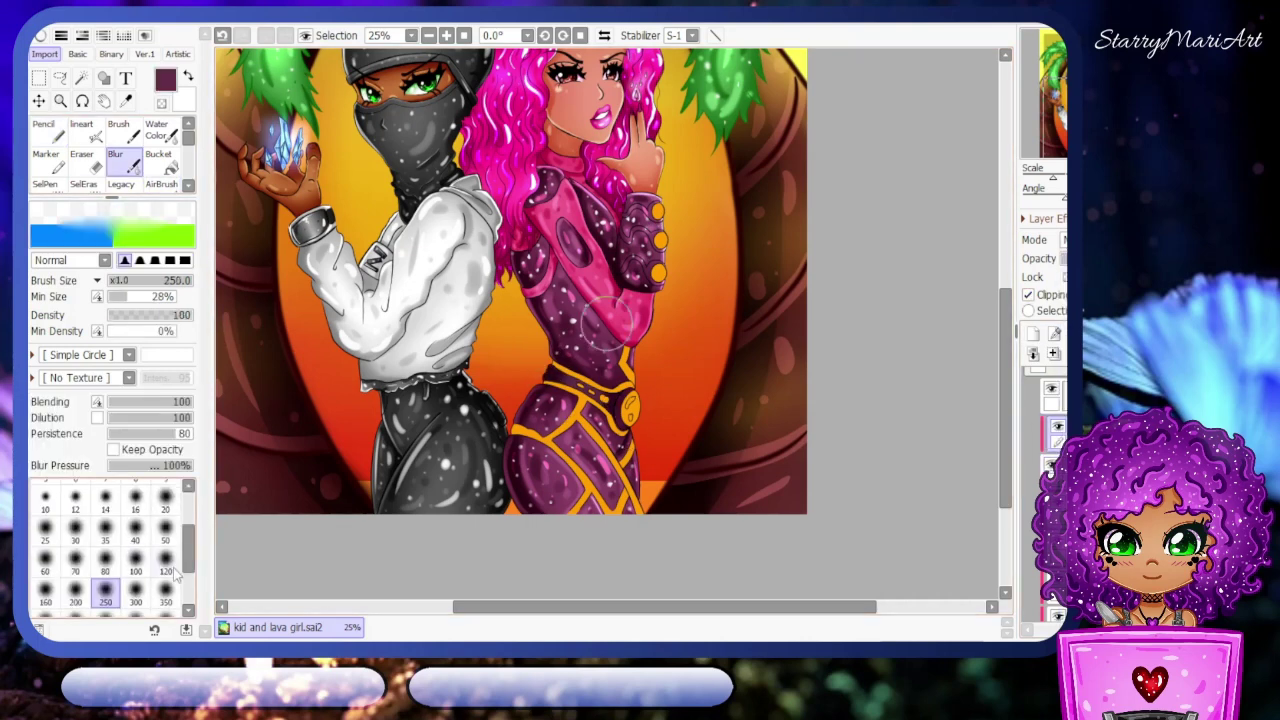
key("l")
scroll(624, 273, "up", 1)
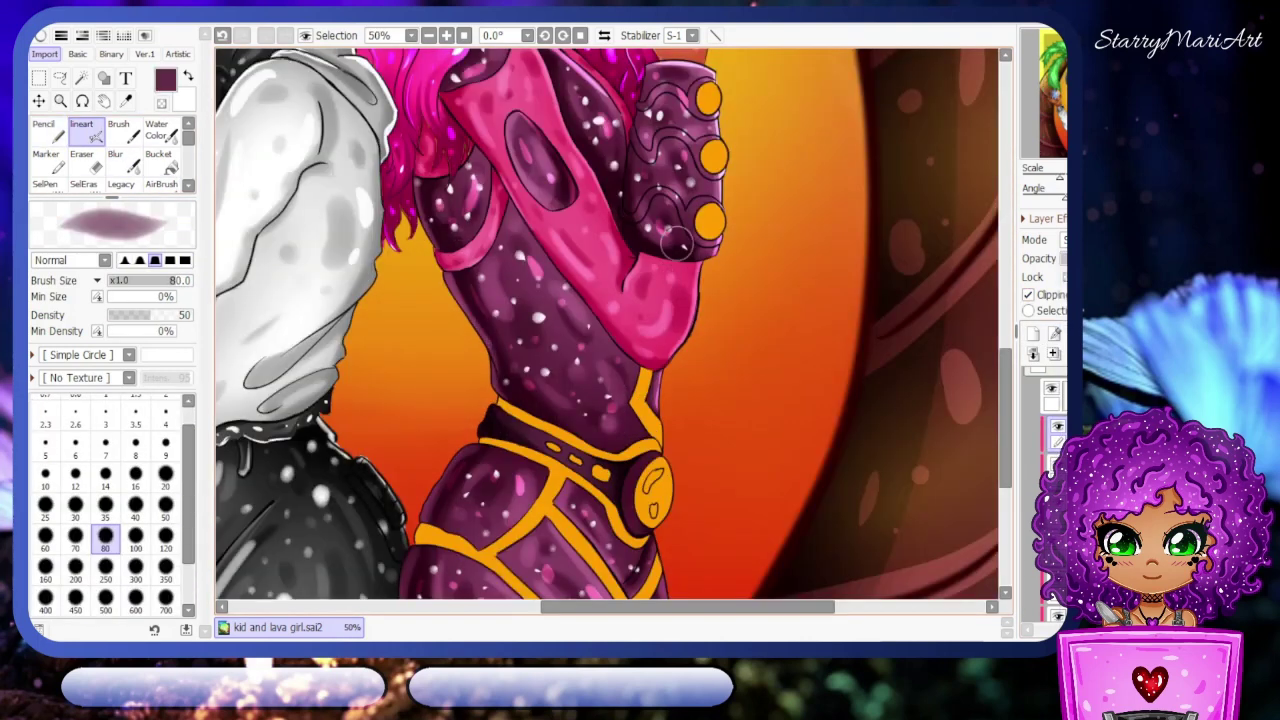
scroll(624, 273, "down", 3)
key("bracketleft")
key("bracketleft")
key("bracketleft")
key("bracketleft")
key("bracketleft")
key("bracketleft")
key("bracketleft")
key("bracketleft")
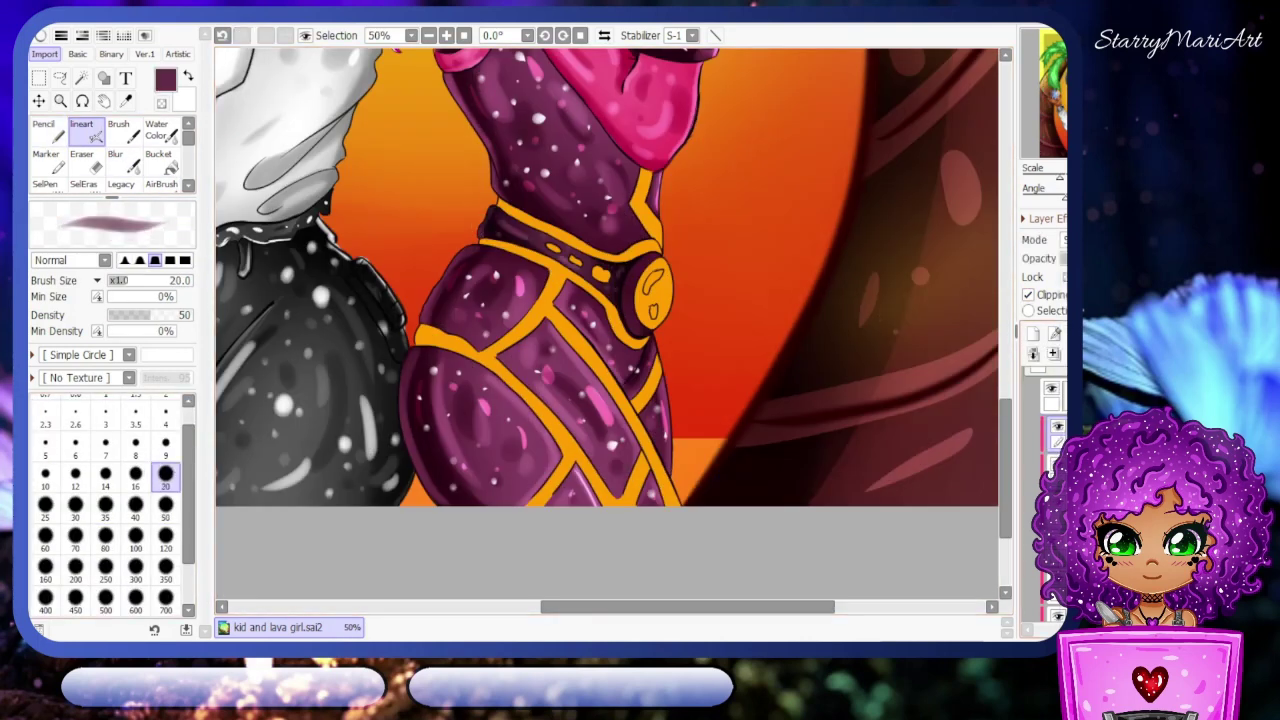
left_click(1052, 418)
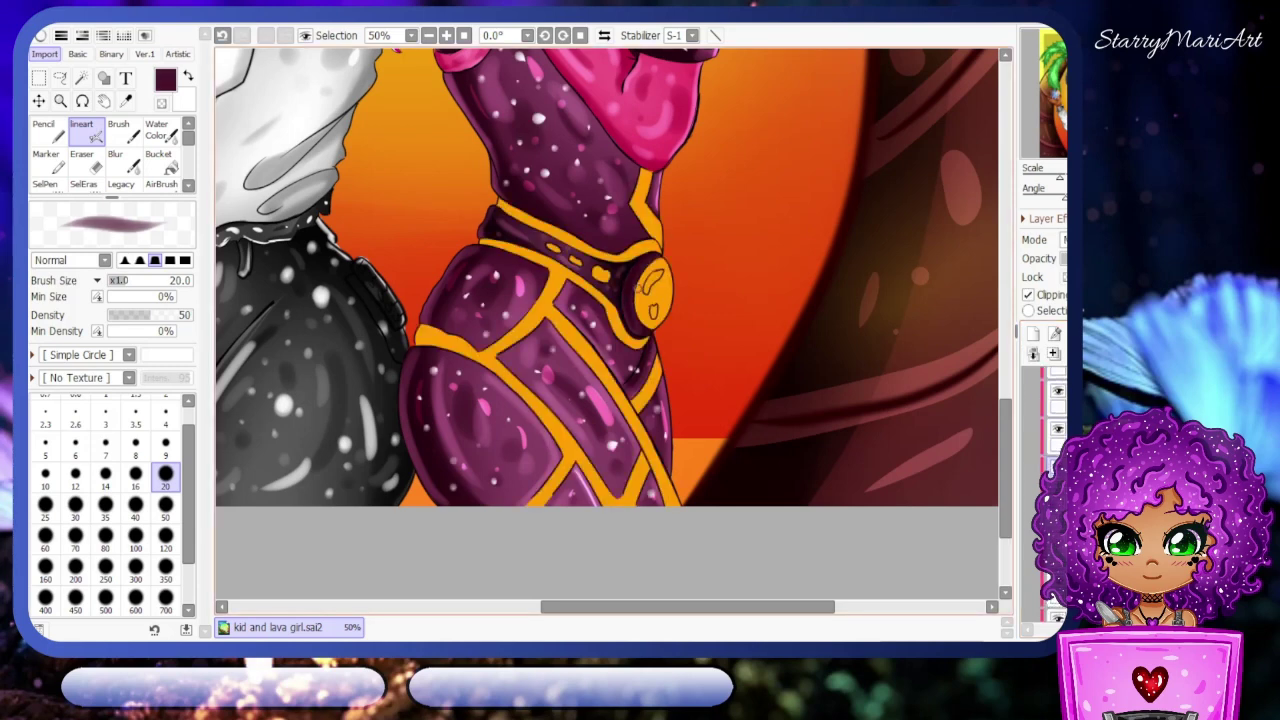
- Add white highlights to the purple belt and around the buckle with the lineart brush at size 20
key("x")
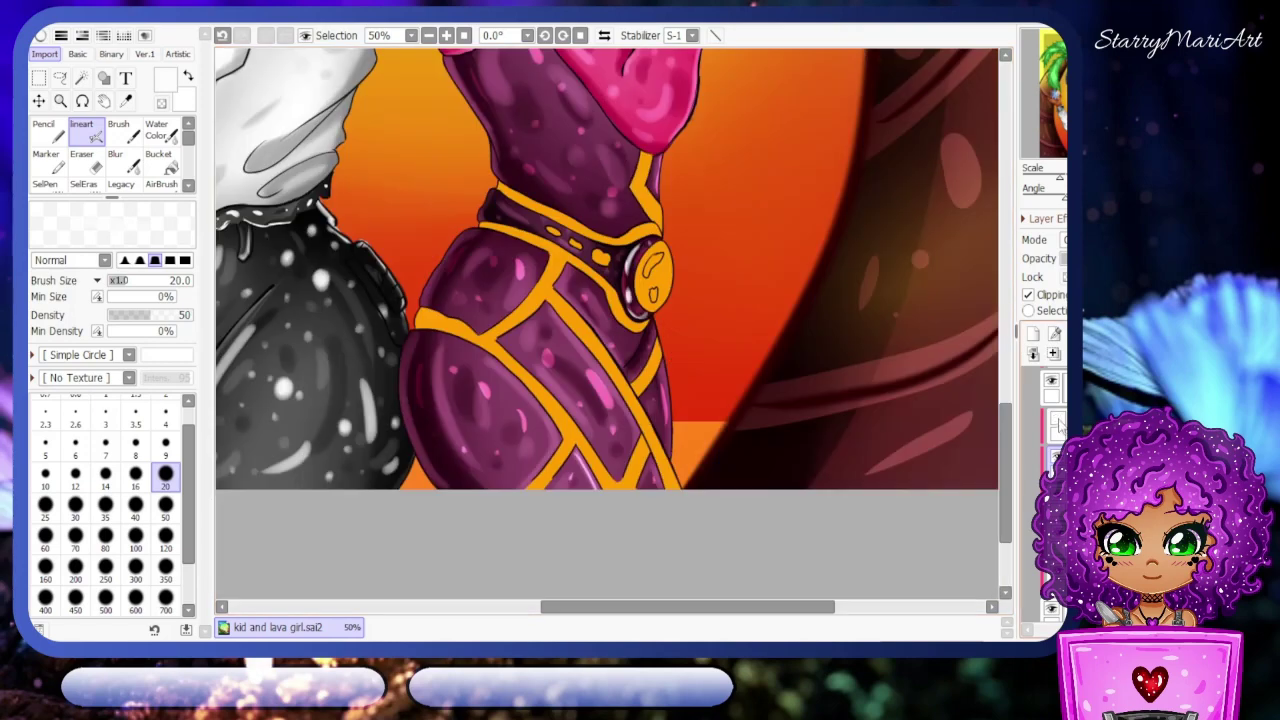
left_click(1051, 380)
left_click(1051, 380)
key("ctrl+minus")
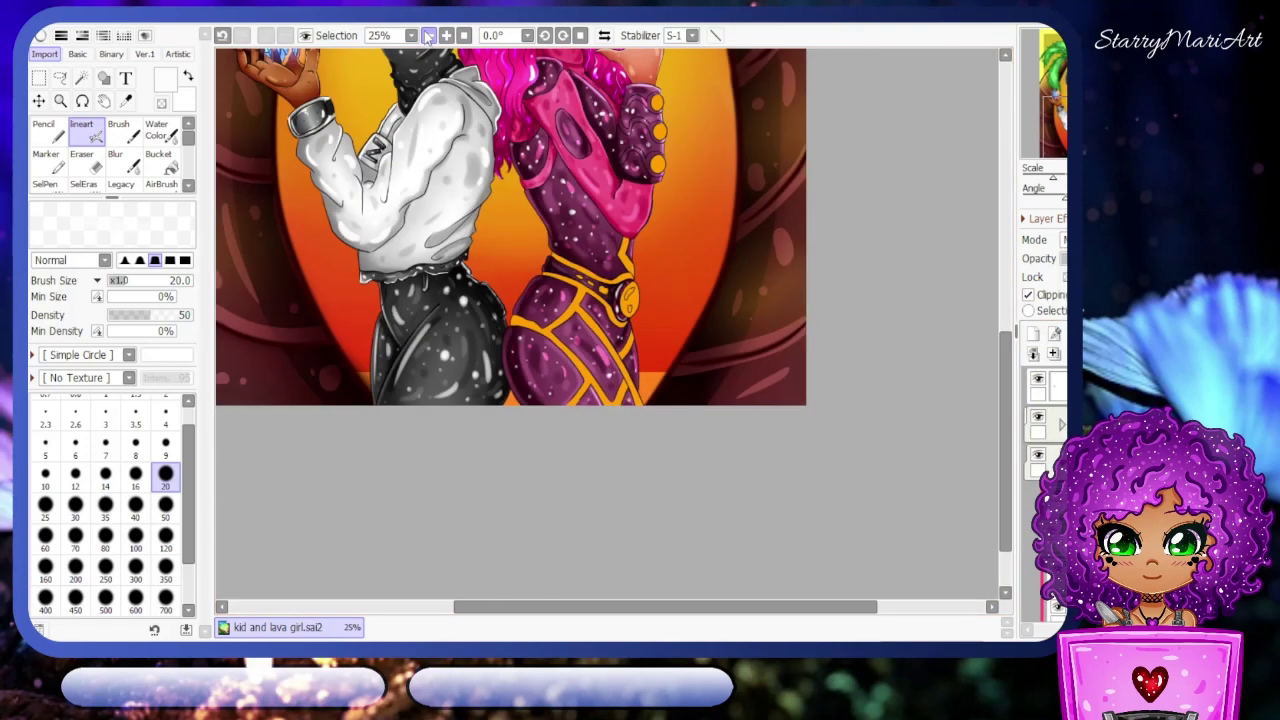
- Airbrush orange shading over the suit's gold trim at size 50 and blend it with Blur at size 120
left_click(160, 184)
scroll(640, 400, "up", 2)
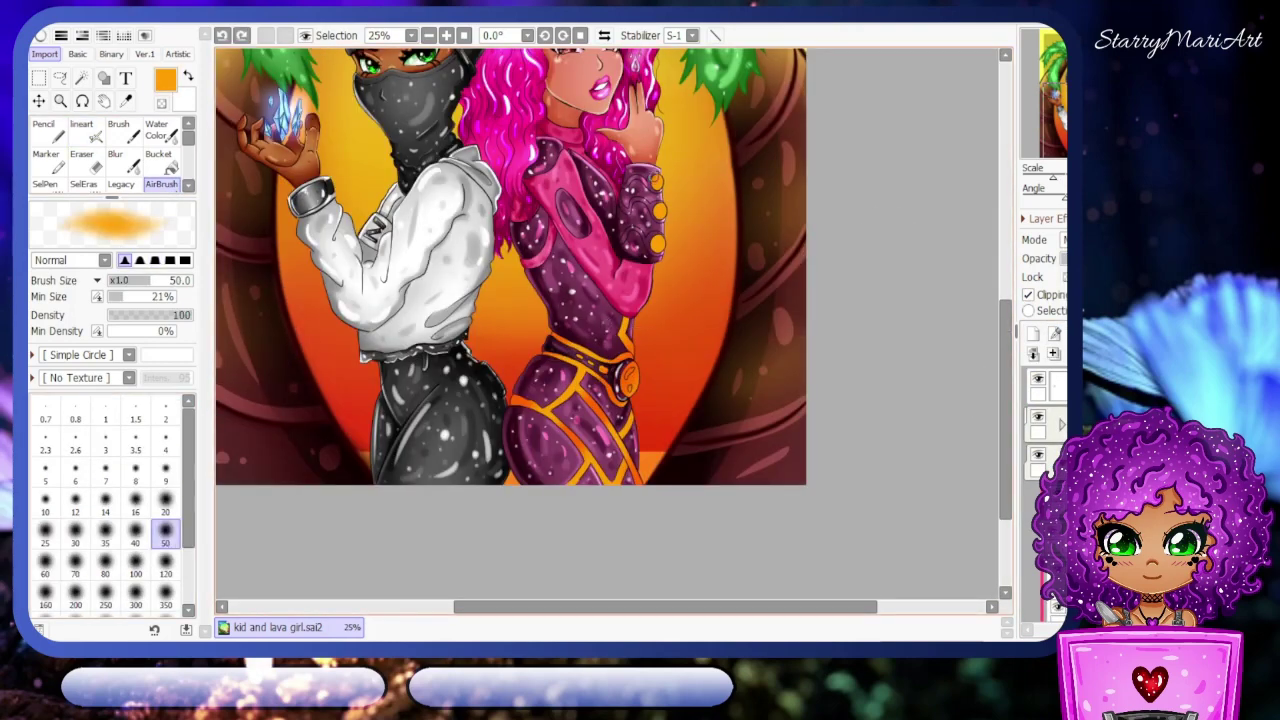
left_click(116, 168)
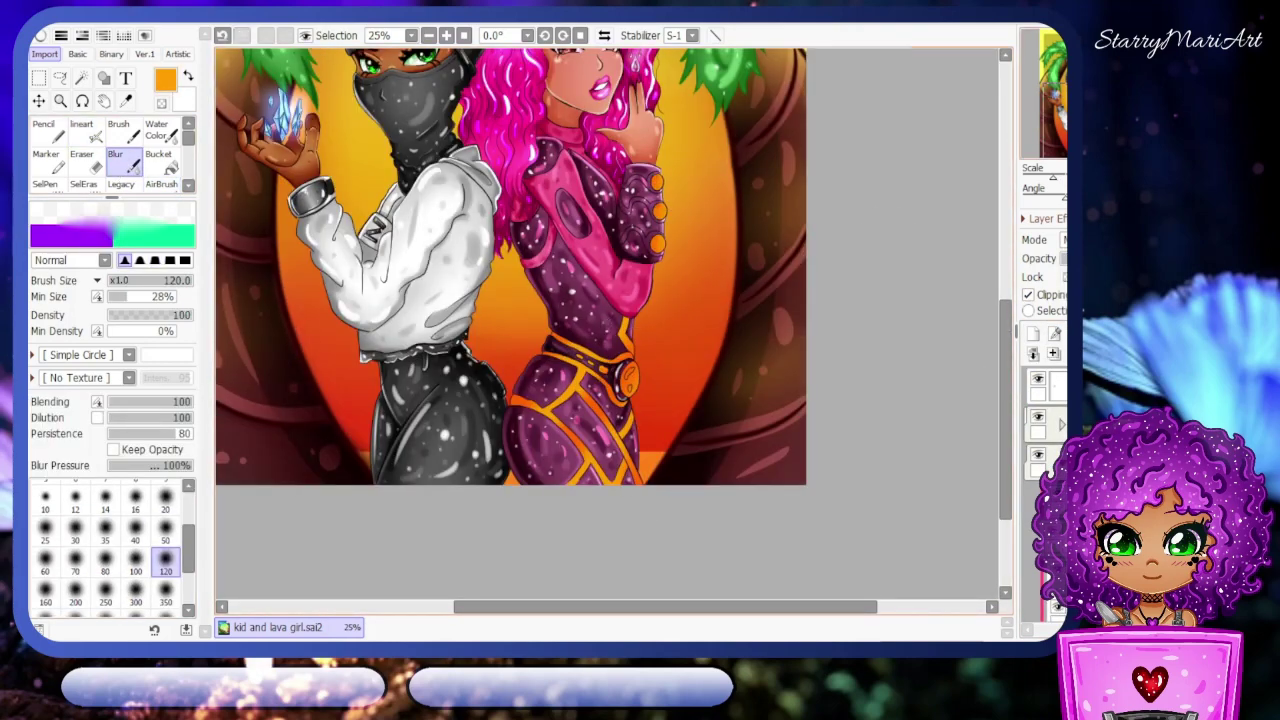
- Paint red-orange shadow marks along the gold trim and belt lines with the lineart brush at size 20
left_click(82, 130)
left_click(540, 416, "alt")
key("ctrl+plus")
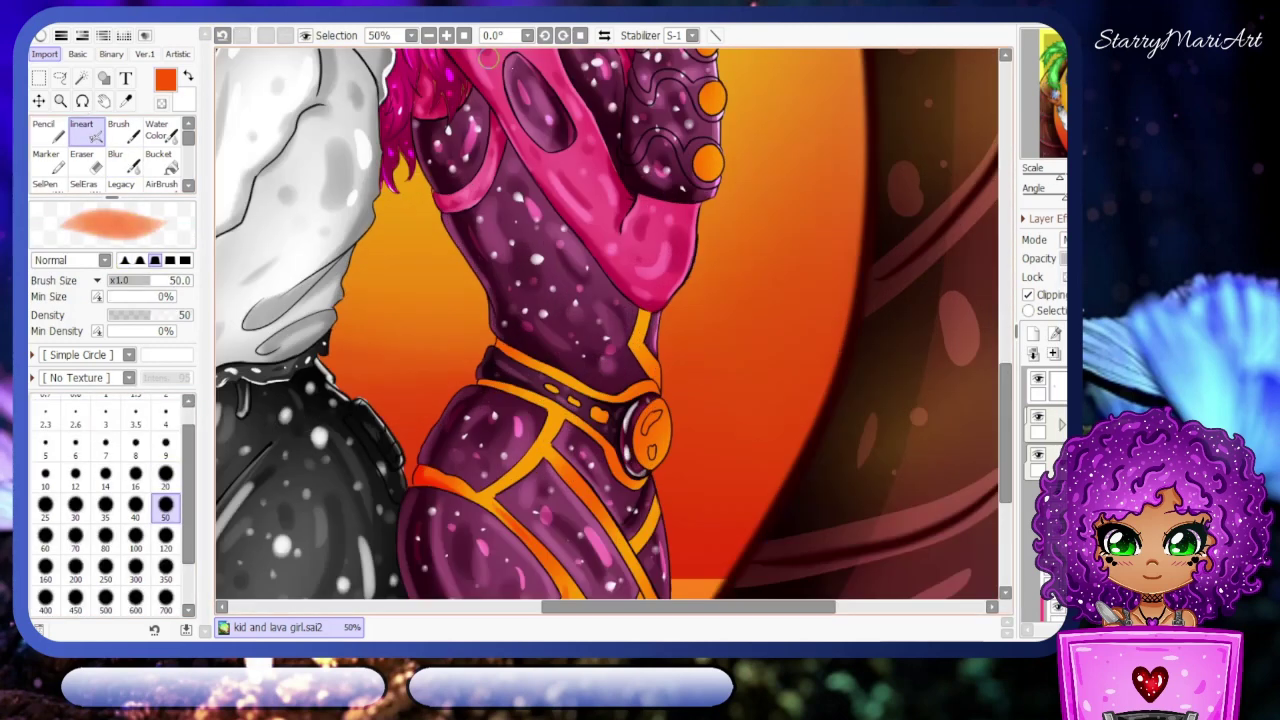
scroll(635, 458, "down", 3)
key("bracketleft")
key("bracketleft")
key("bracketleft")
key("bracketleft")
key("bracketleft")
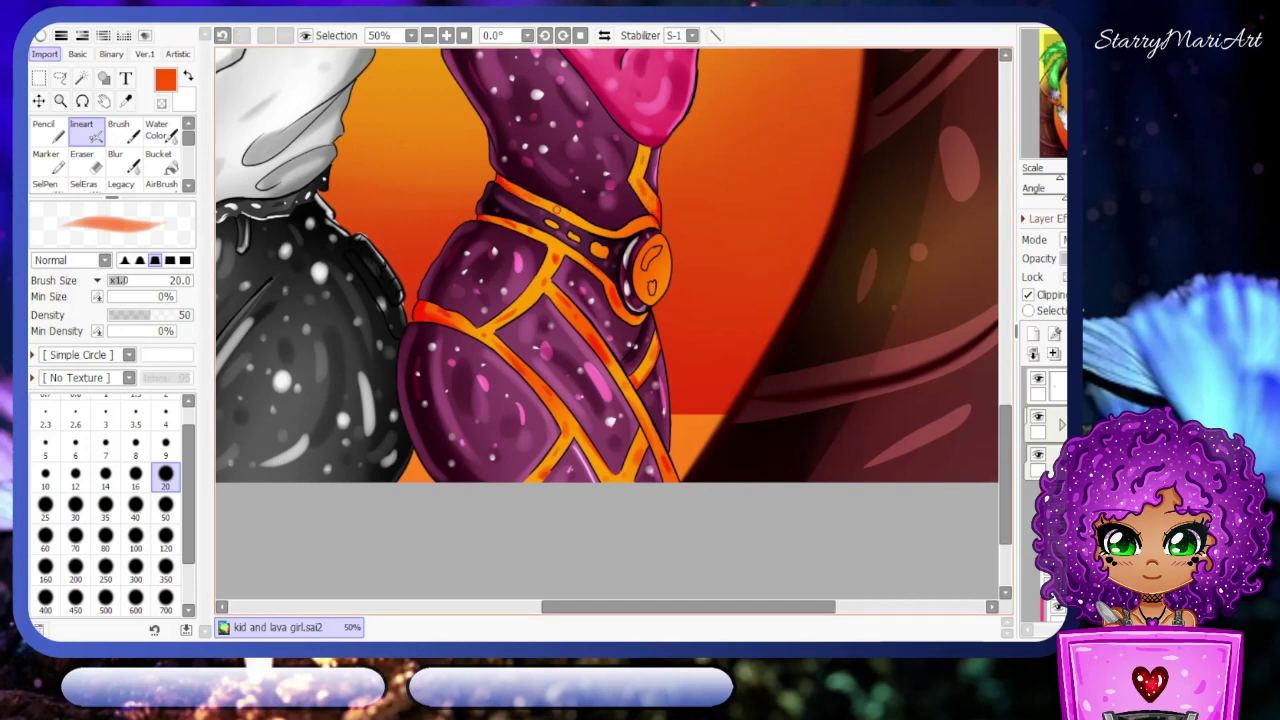
- Blend the buckle's red-orange shading with Blur at size 50 and add lighter orange marks to the trim with lineart at size 20
key("b")
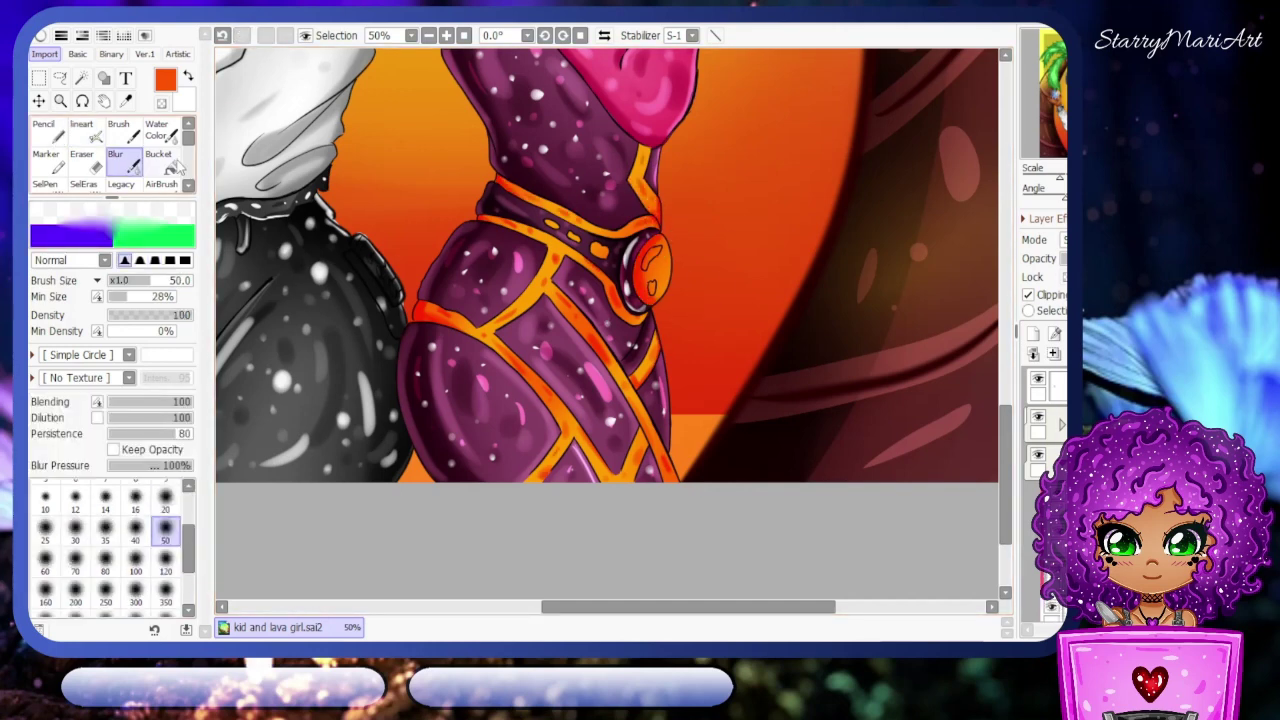
left_click(86, 135)
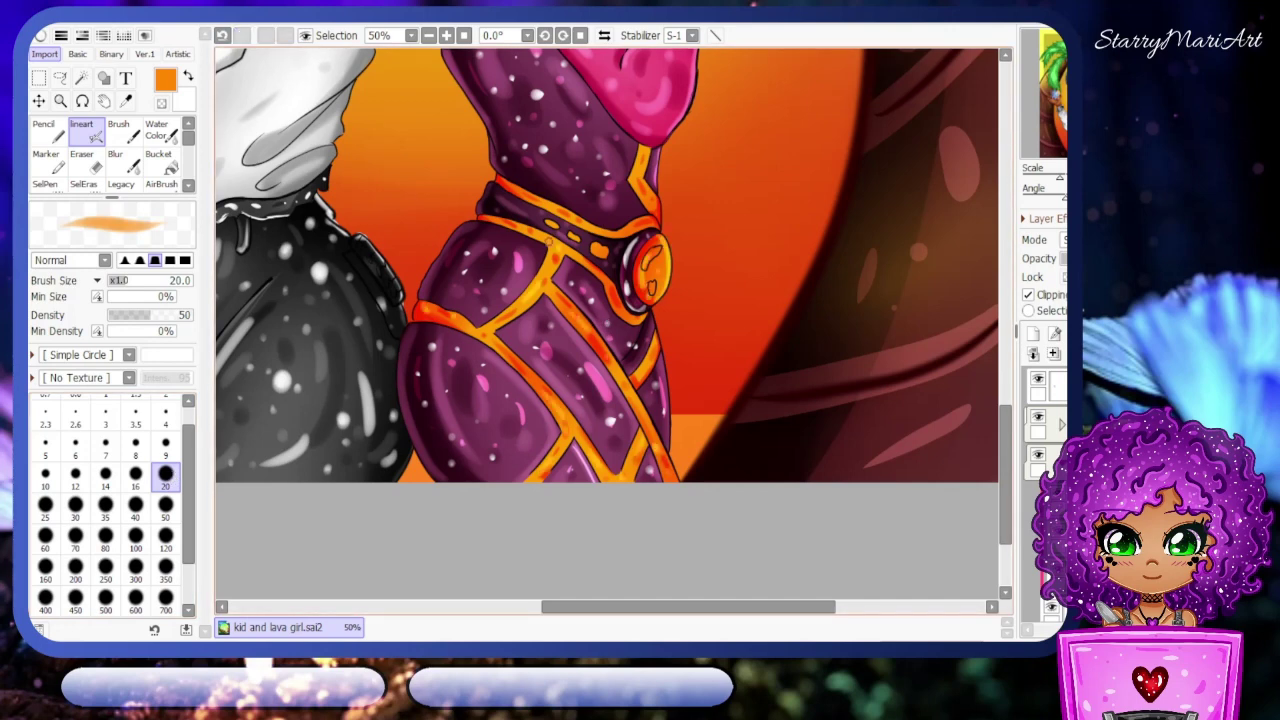
scroll(647, 131, "down", 1)
scroll(647, 131, "up", 5)
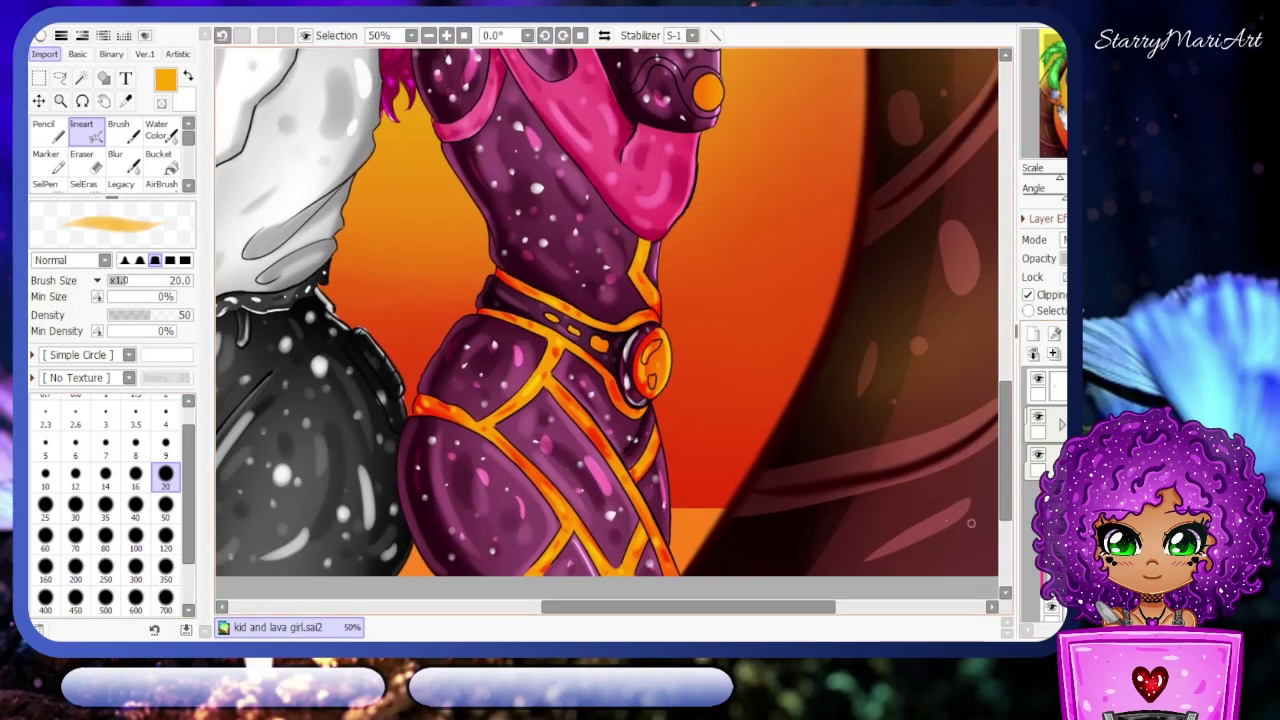
- Airbrush orange shading on the cuff buttons at size 50 and white shine on the gold trim at size 80, blending with Blur
scroll(606, 324, "up", 2)
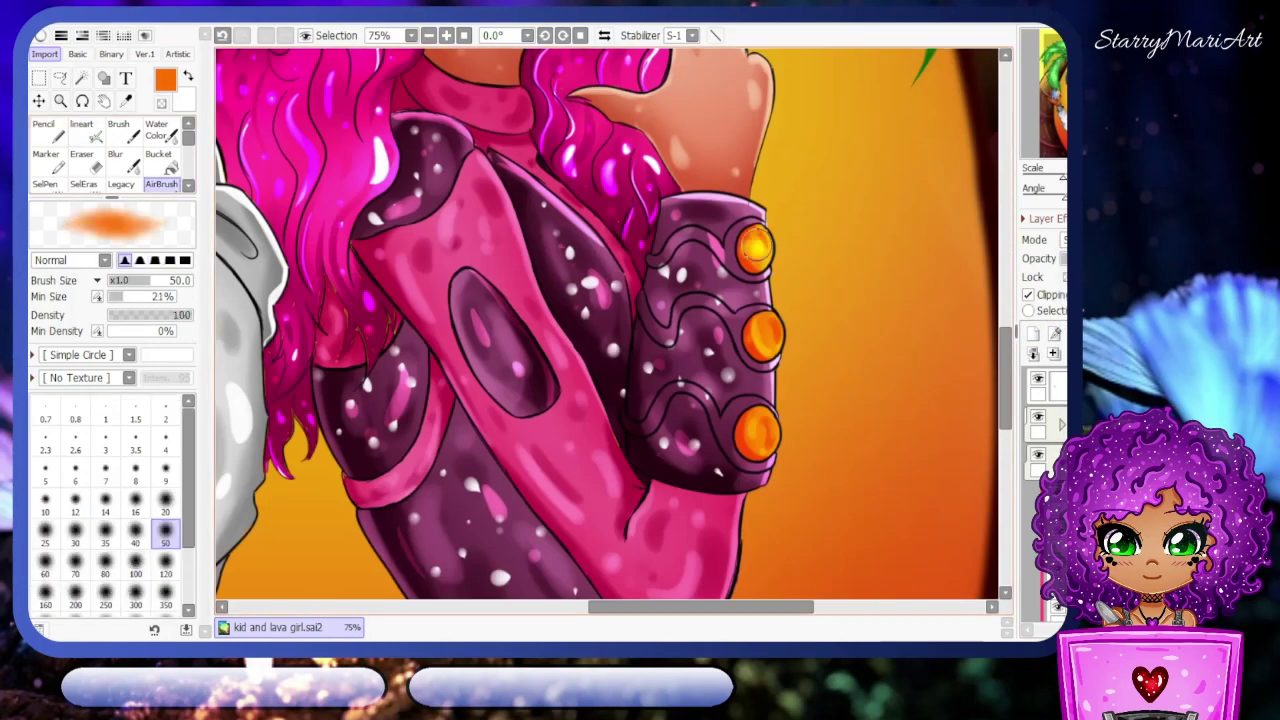
key("b")
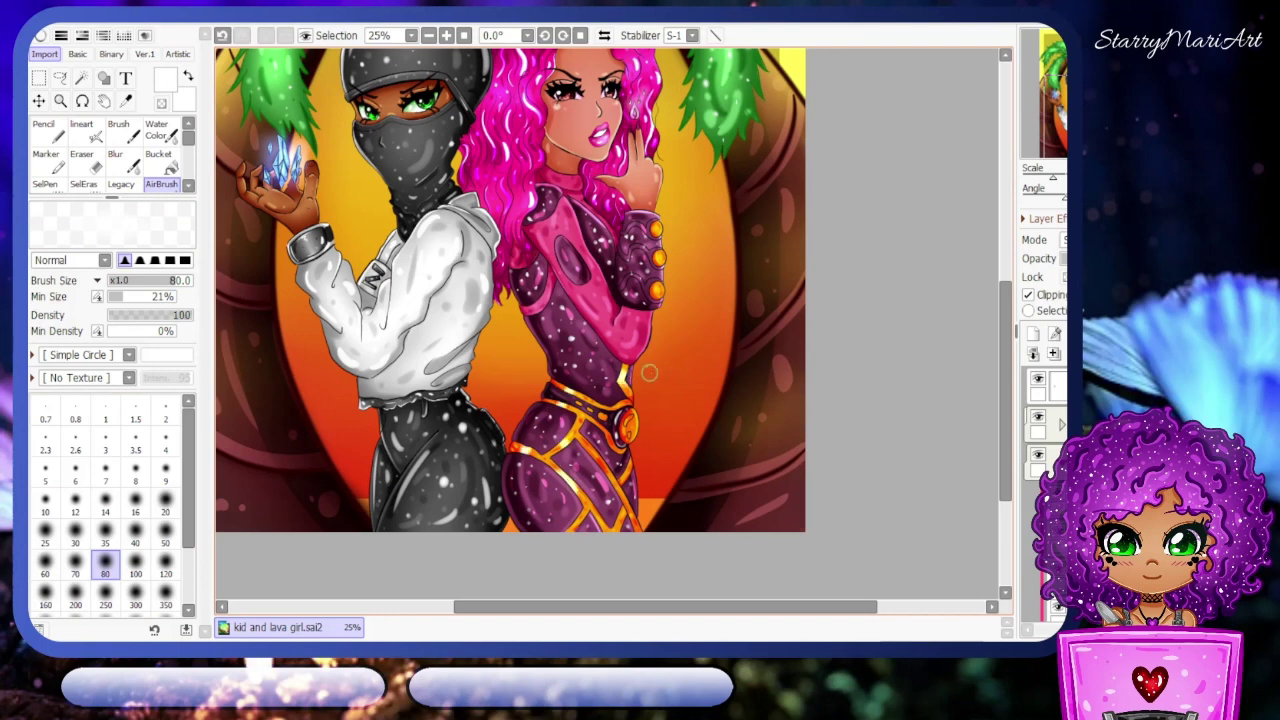
key("b")
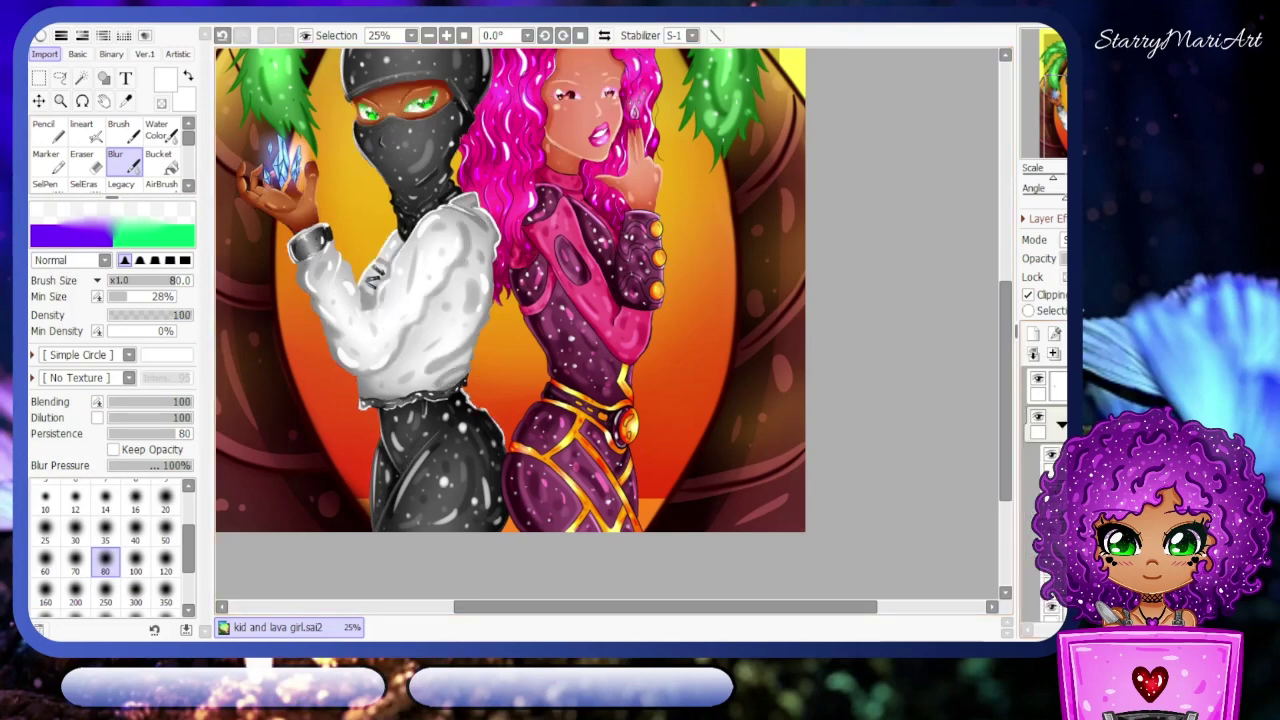
- Paint an orange-yellow glow over the cuff buttons, gold trim, belt lines and buckle with the Pencil at size 120
key("e")
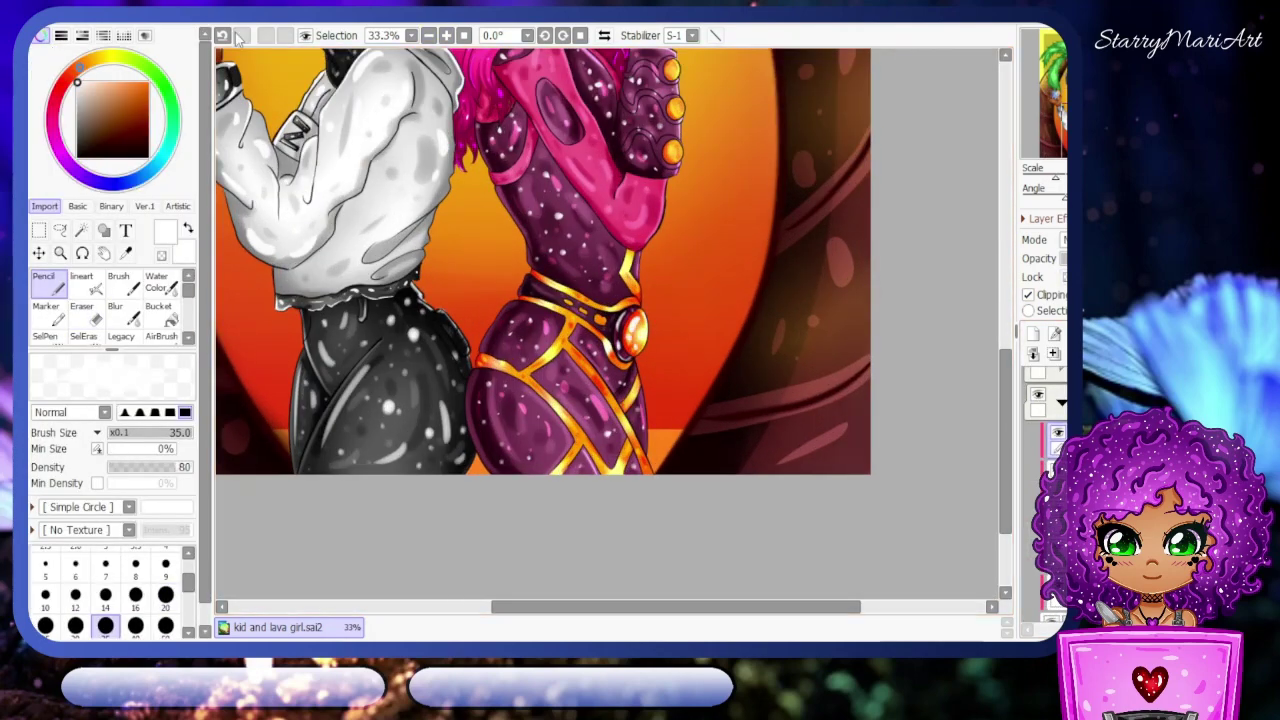
scroll(508, 429, "up", 1)
scroll(1014, 456, "down", 2)
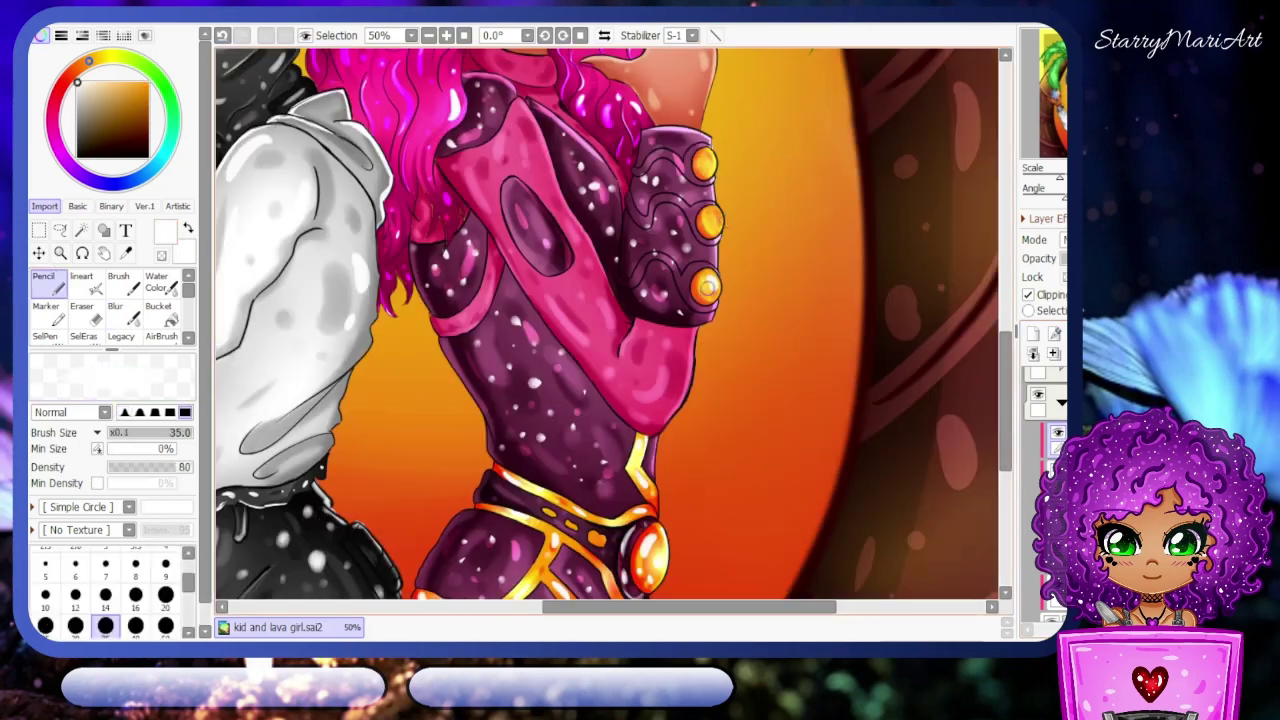
scroll(1007, 366, "up", 3)
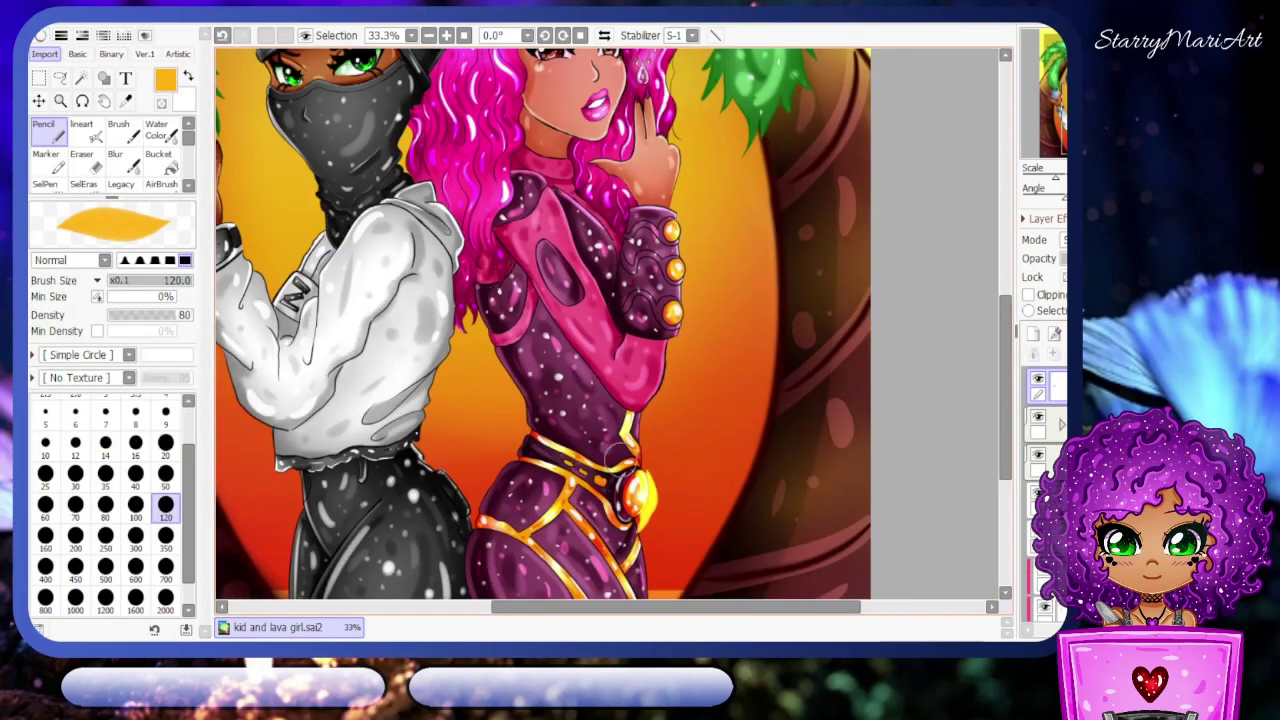
scroll(877, 406, "down", 2)
mouse_move(580, 398)
left_mouse_down()
mouse_move(600, 430)
mouse_move(560, 480)
mouse_move(600, 560)
left_mouse_up()
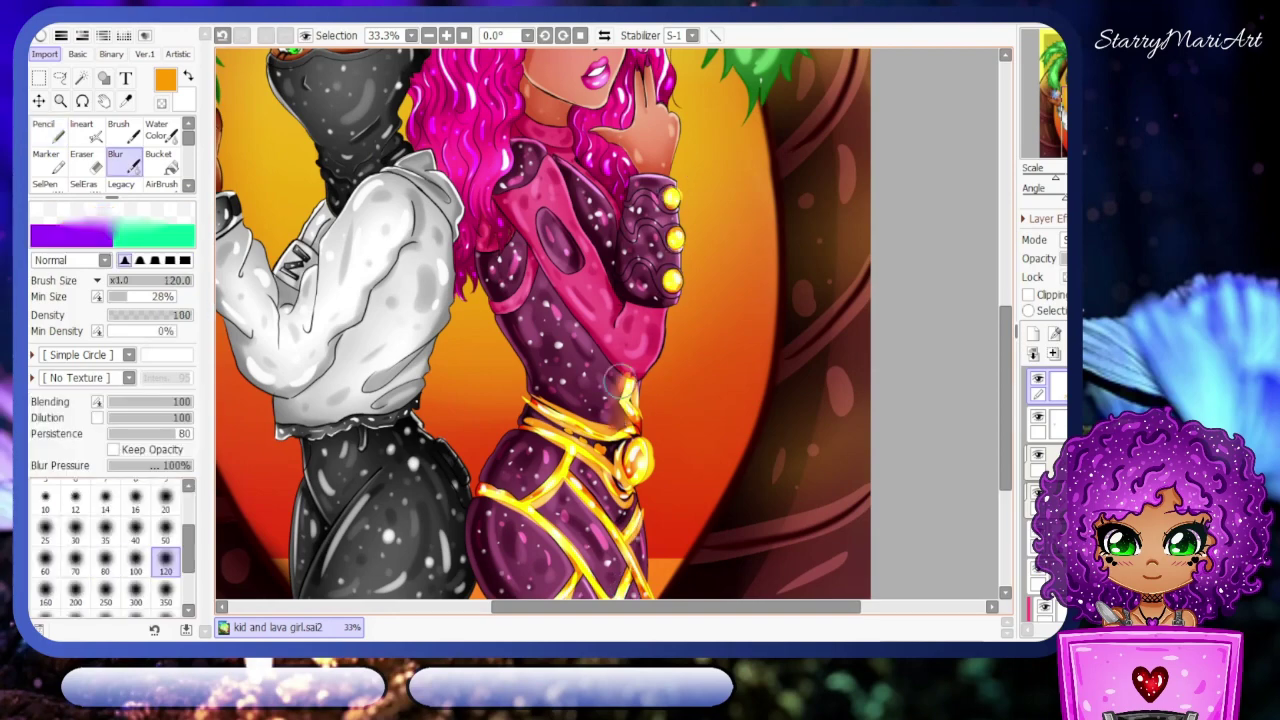
- Soften the orange-yellow glow around the gold trim, buckle and cuff buttons with Blur at size 120
mouse_move(620, 381)
left_mouse_down()
mouse_move(560, 440)
mouse_move(600, 560)
left_mouse_up()
scroll(600, 450, "down", 1)
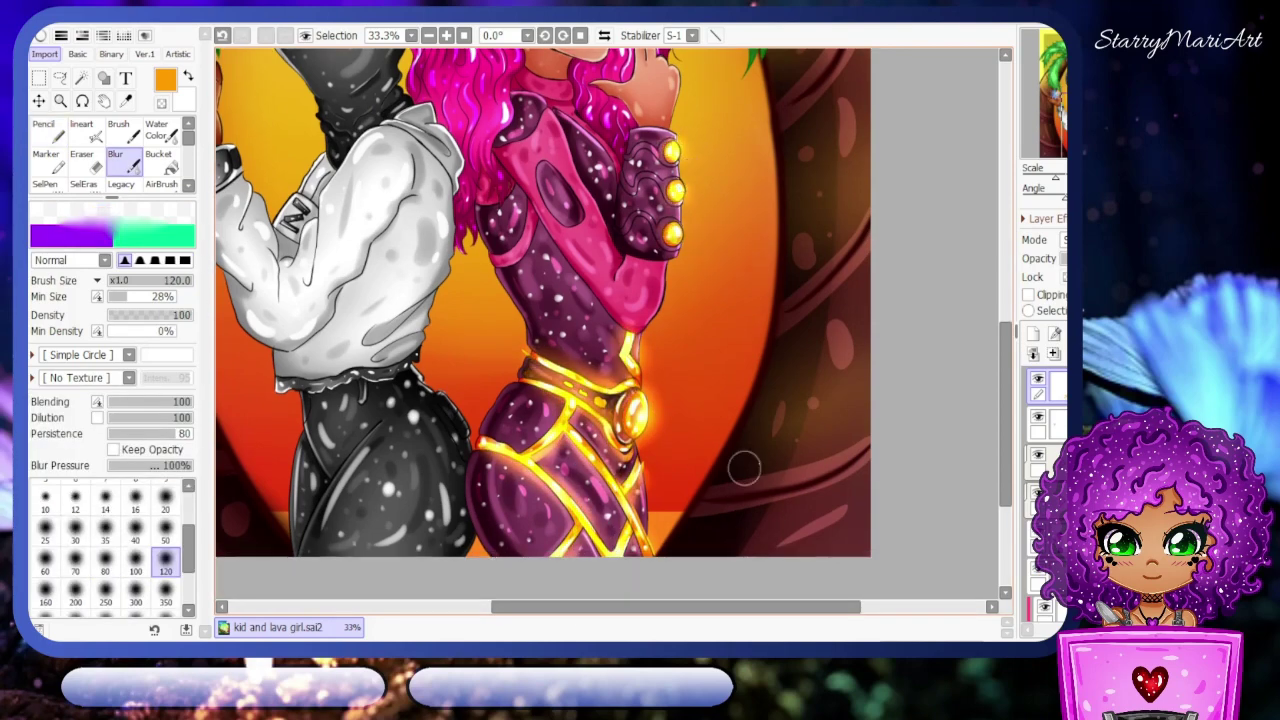
scroll(744, 468, "down", 1)
mouse_move(660, 300)
left_mouse_down()
mouse_move(658, 512)
mouse_move(564, 412)
mouse_move(563, 507)
mouse_move(608, 493)
mouse_move(573, 340)
mouse_move(625, 402)
left_mouse_up()
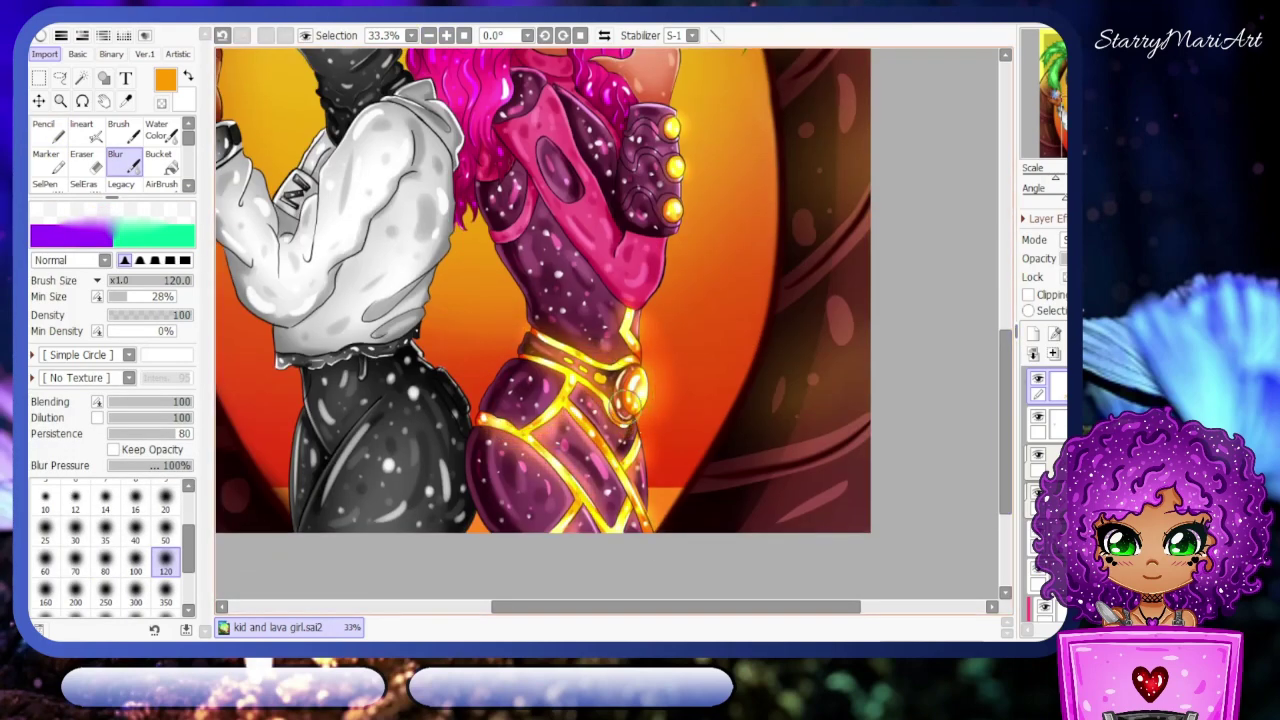
scroll(983, 369, "down", 2)
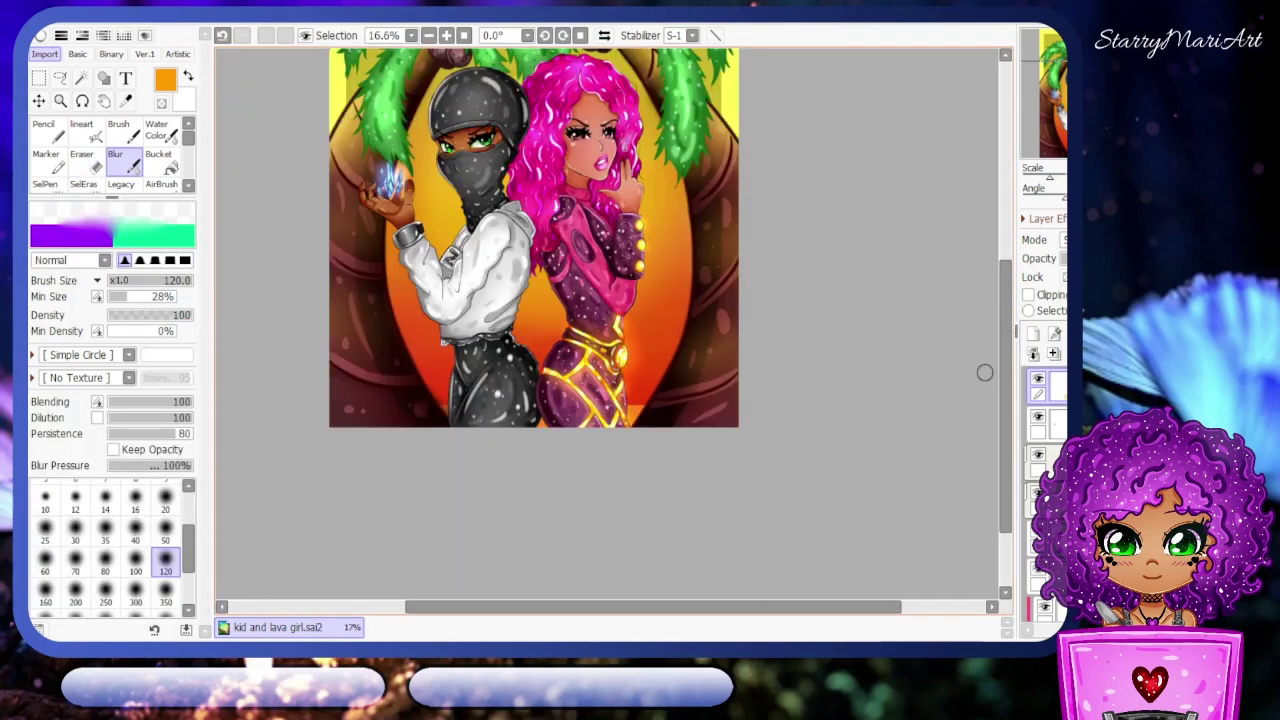
scroll(990, 375, "up", 1)
scroll(550, 490, "down", 3)
scroll(633, 540, "down", 2)
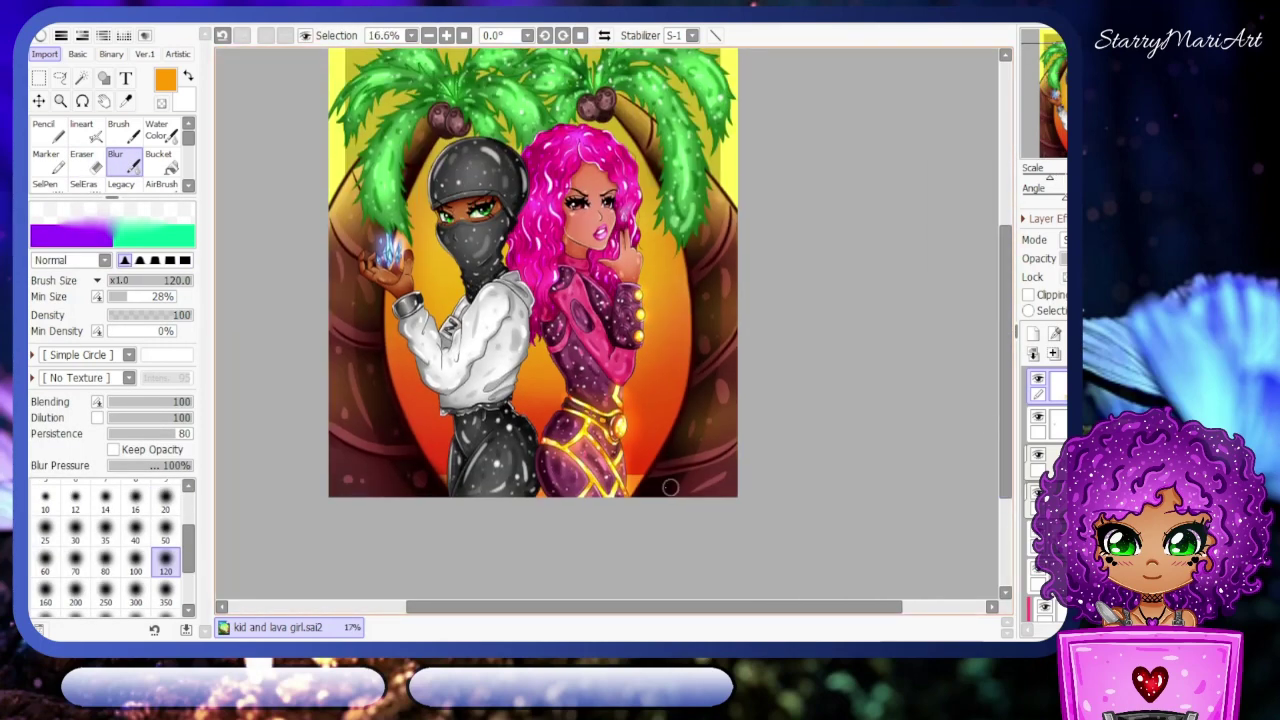
scroll(600, 450, "up", 2)
key("ctrl+e")
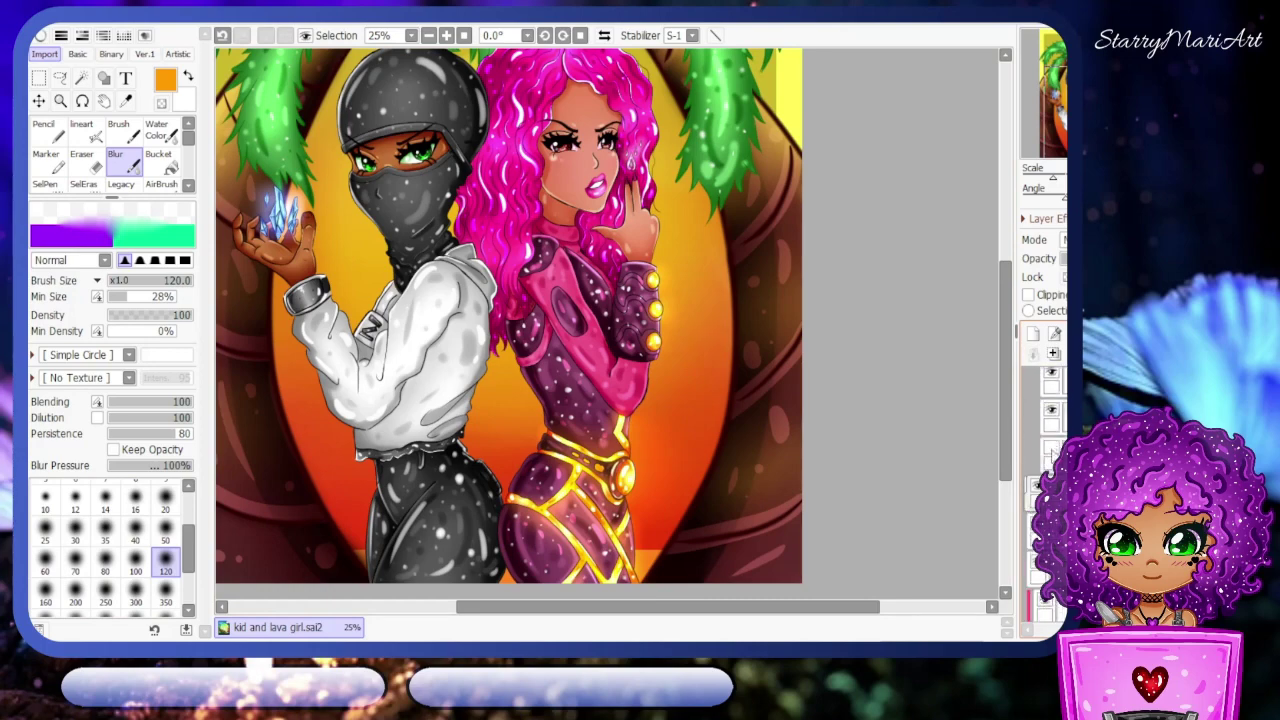
- Recolor the woman's skin outlines reddish brown with the lineart brush at sizes 120 and 50
scroll(508, 320, "up", 3)
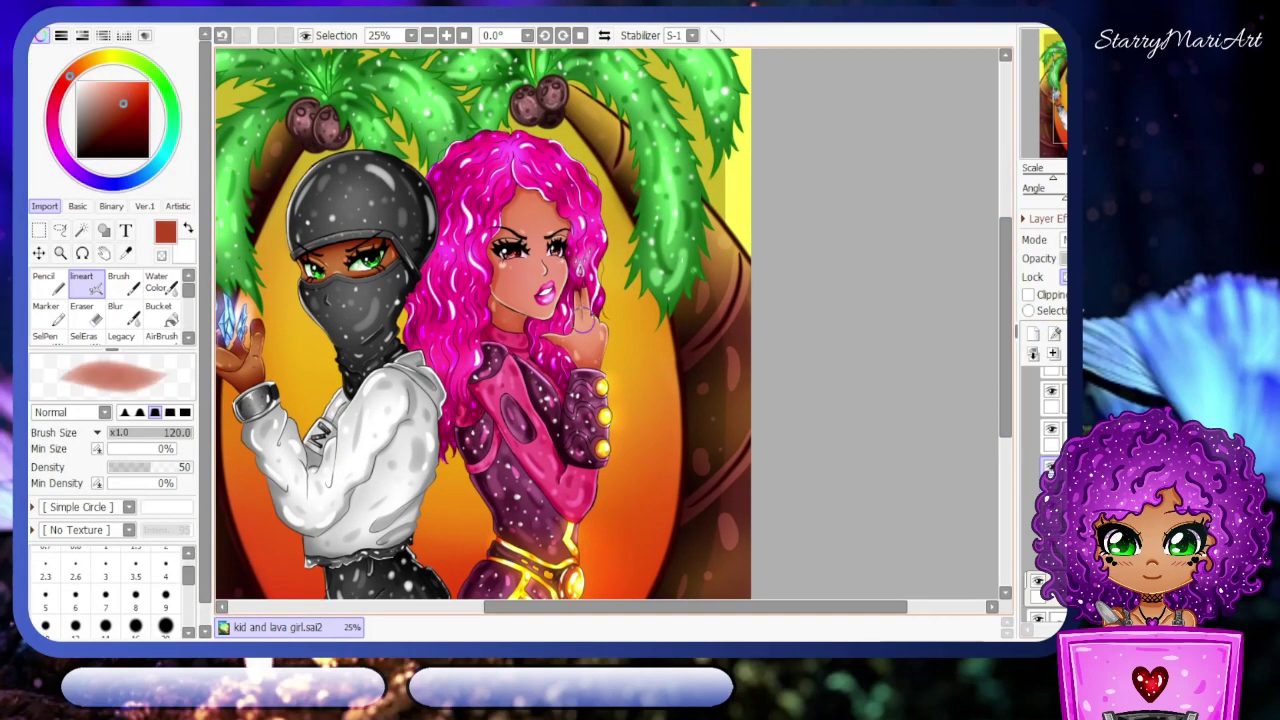
left_click(447, 35)
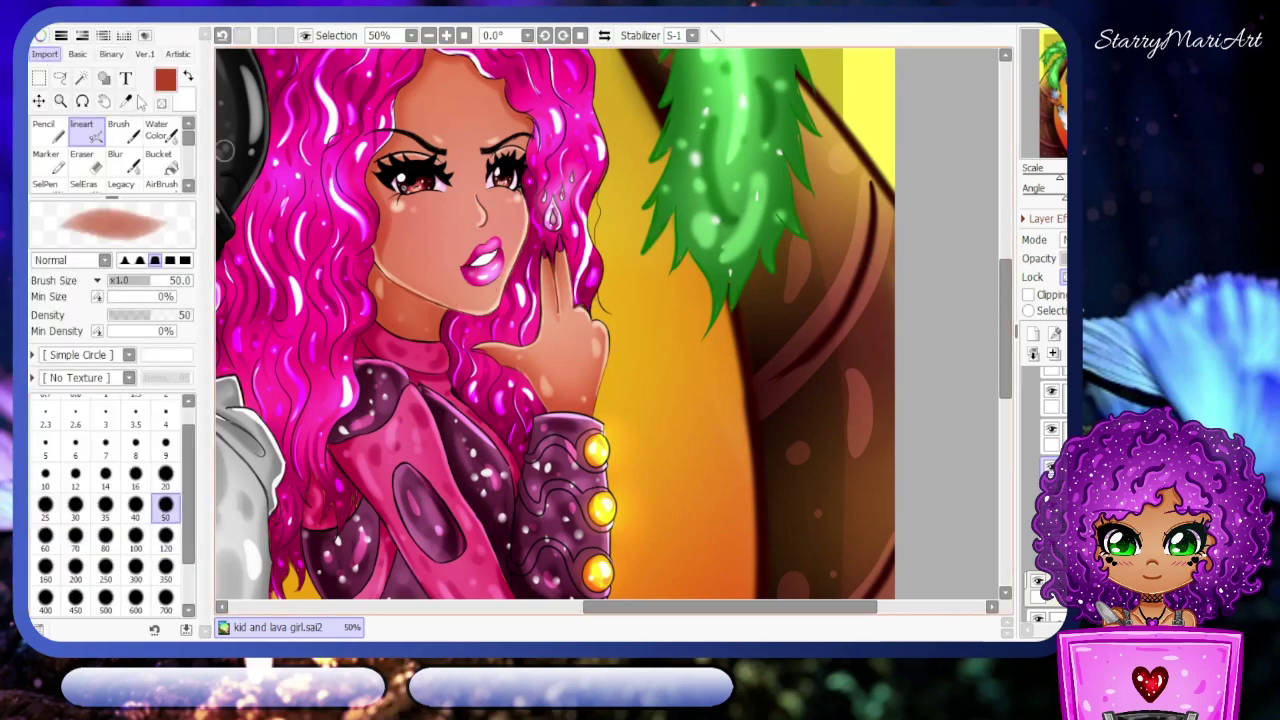
left_click(379, 270, "alt")
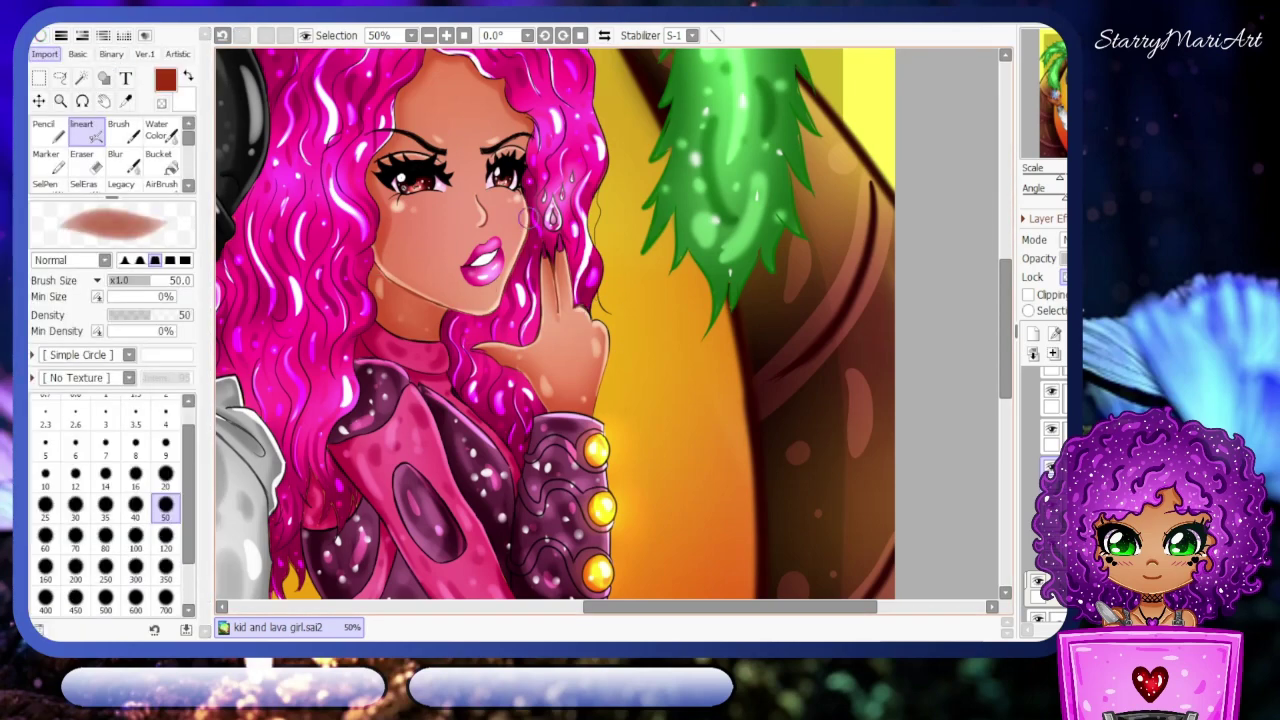
- Recolor the woman's suit outlines dark purple and crimson with the lineart brush, using sizes 350, 50 and 20
scroll(555, 245, "up", 2)
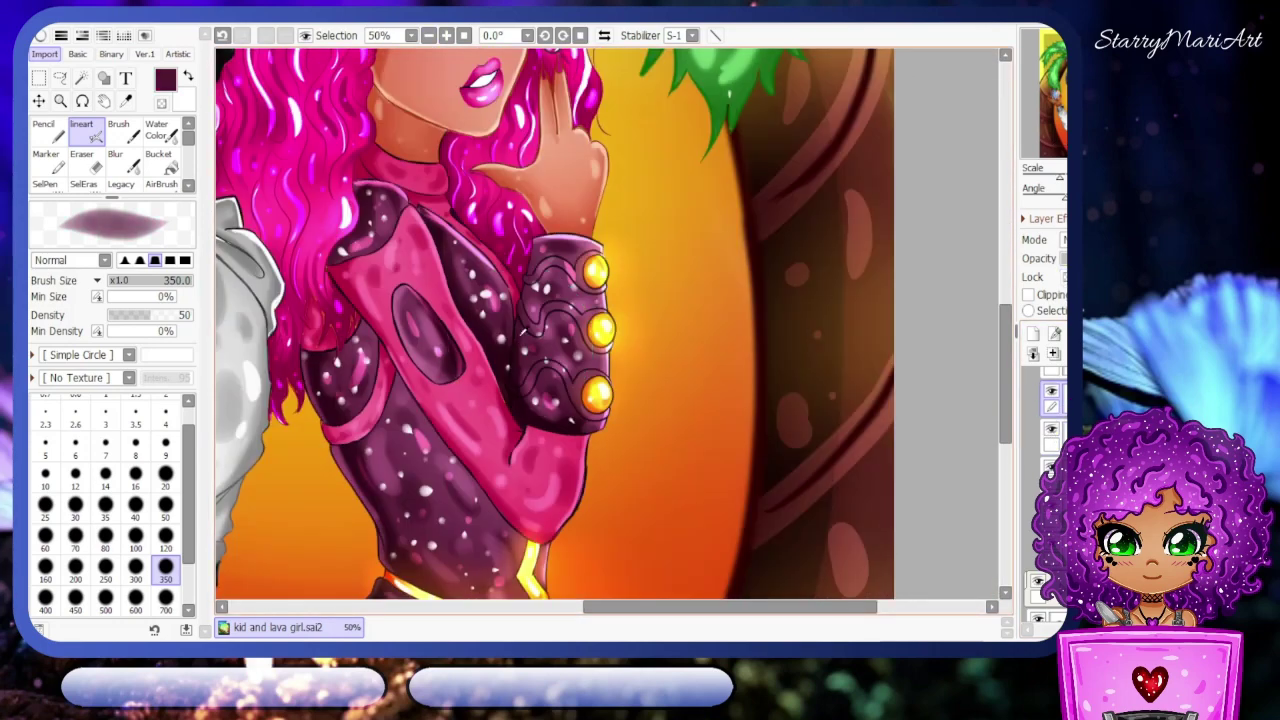
left_click(165, 540)
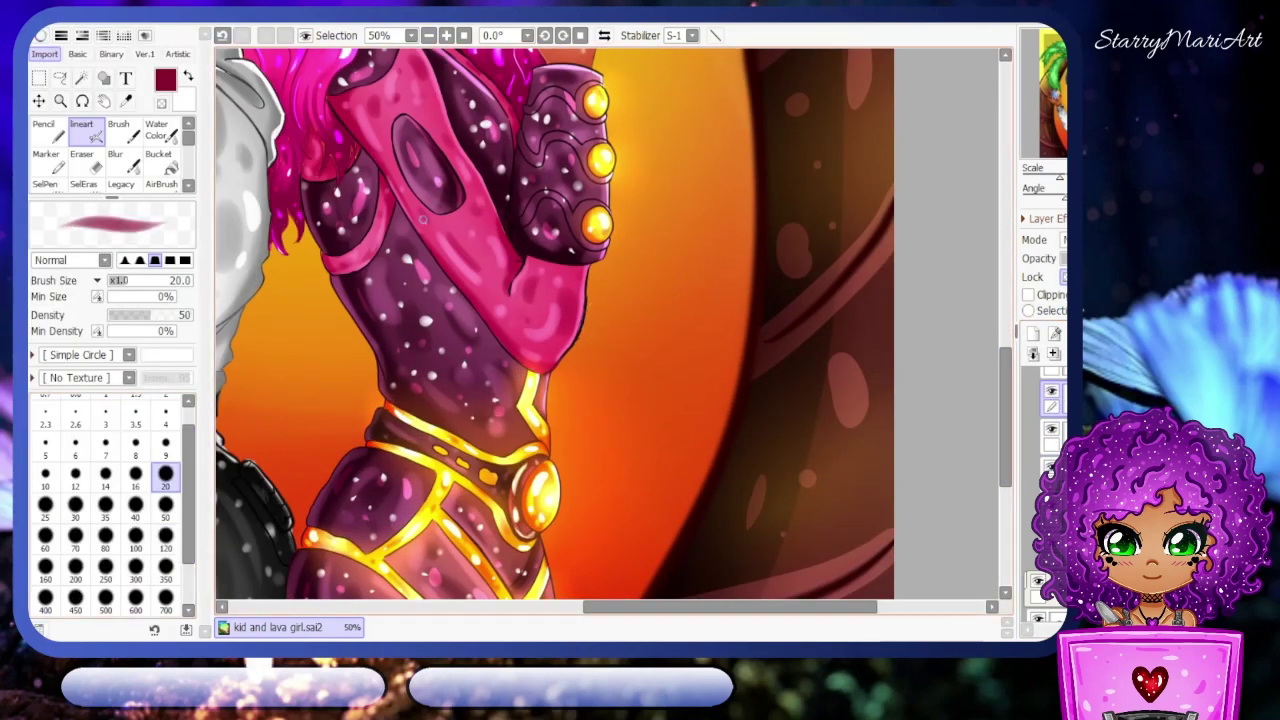
scroll(403, 203, "up", 3)
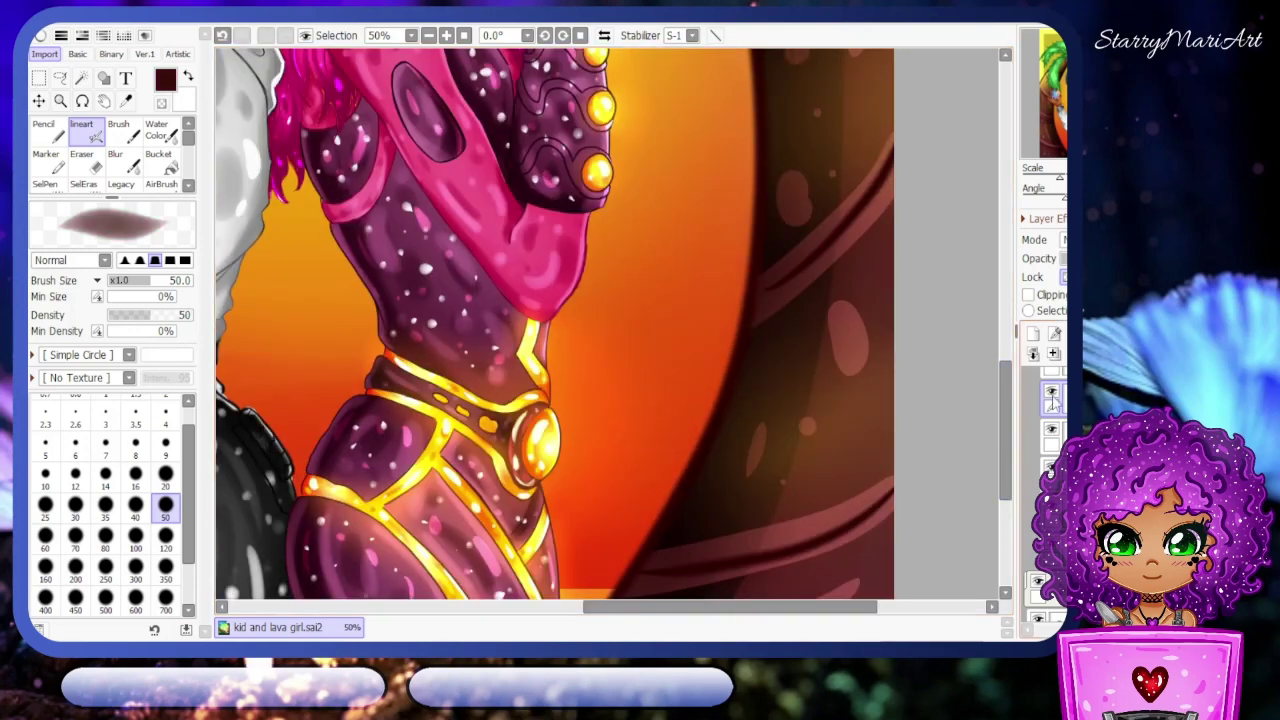
scroll(991, 416, "up", 2)
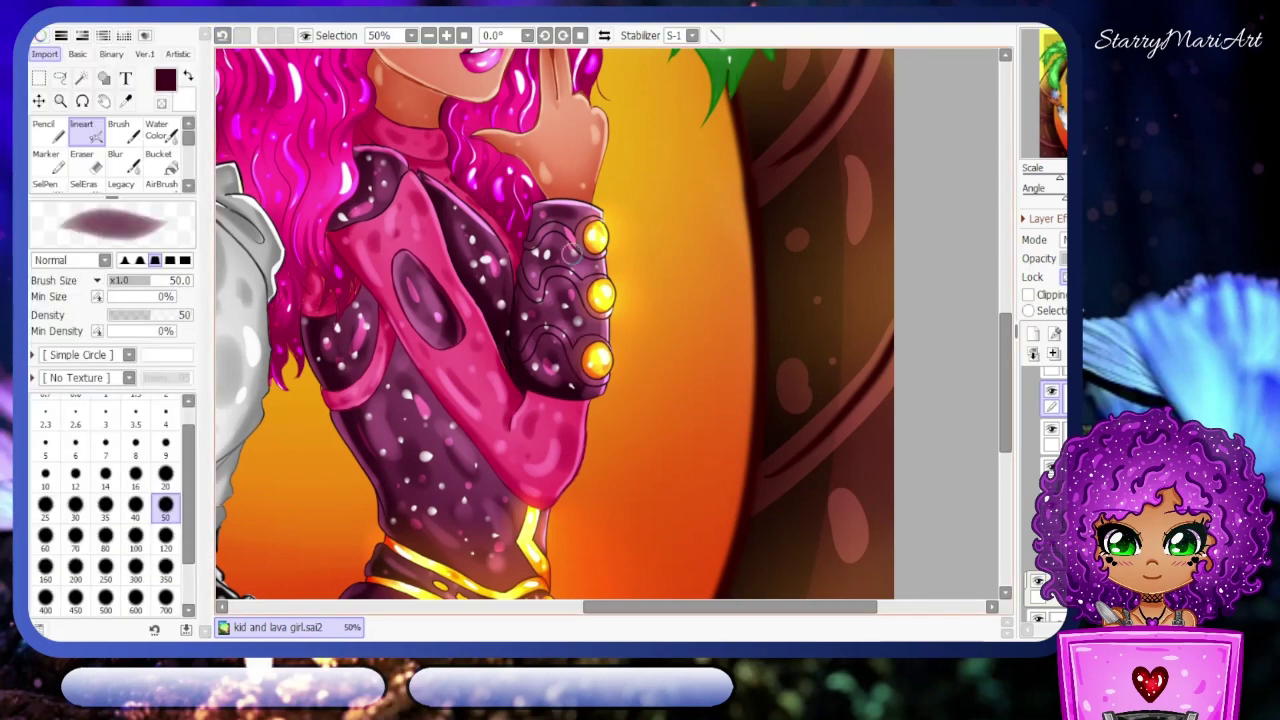
scroll(496, 168, "down", 1)
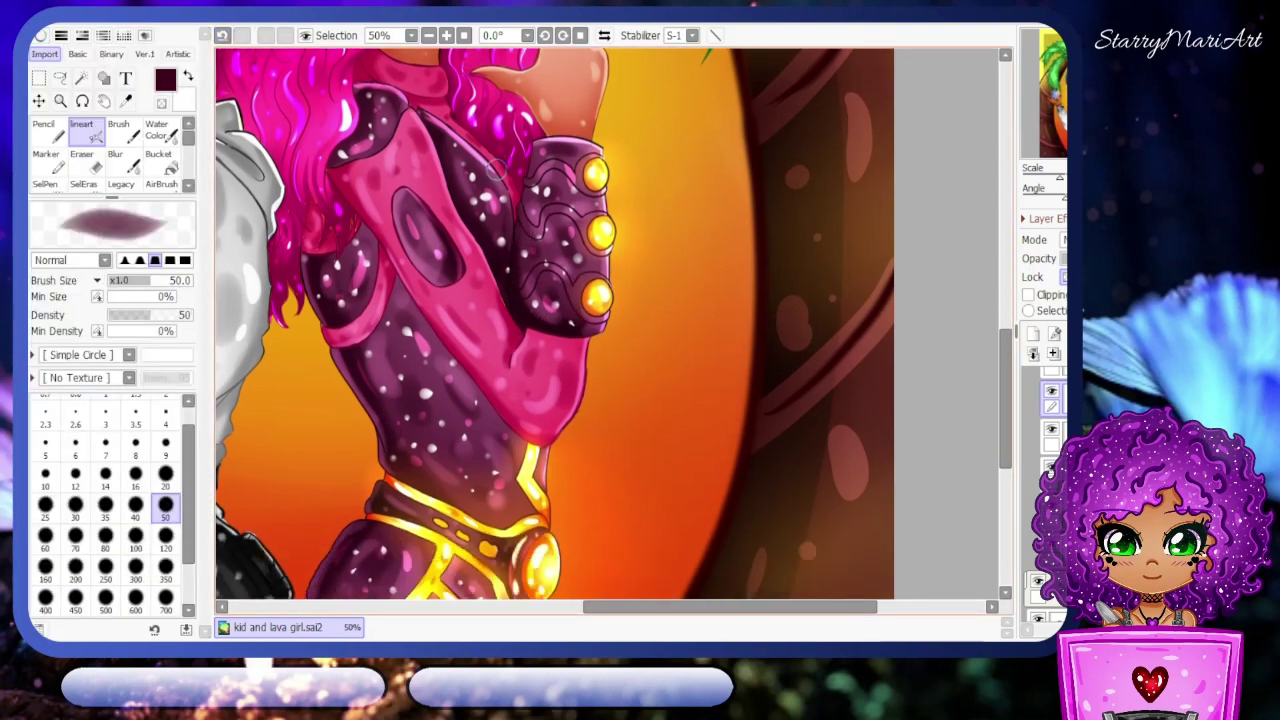
- Add the artist's signature over the palm trunk in the artwork's lower-right corner
scroll(555, 323, "down", 3)
key("n")
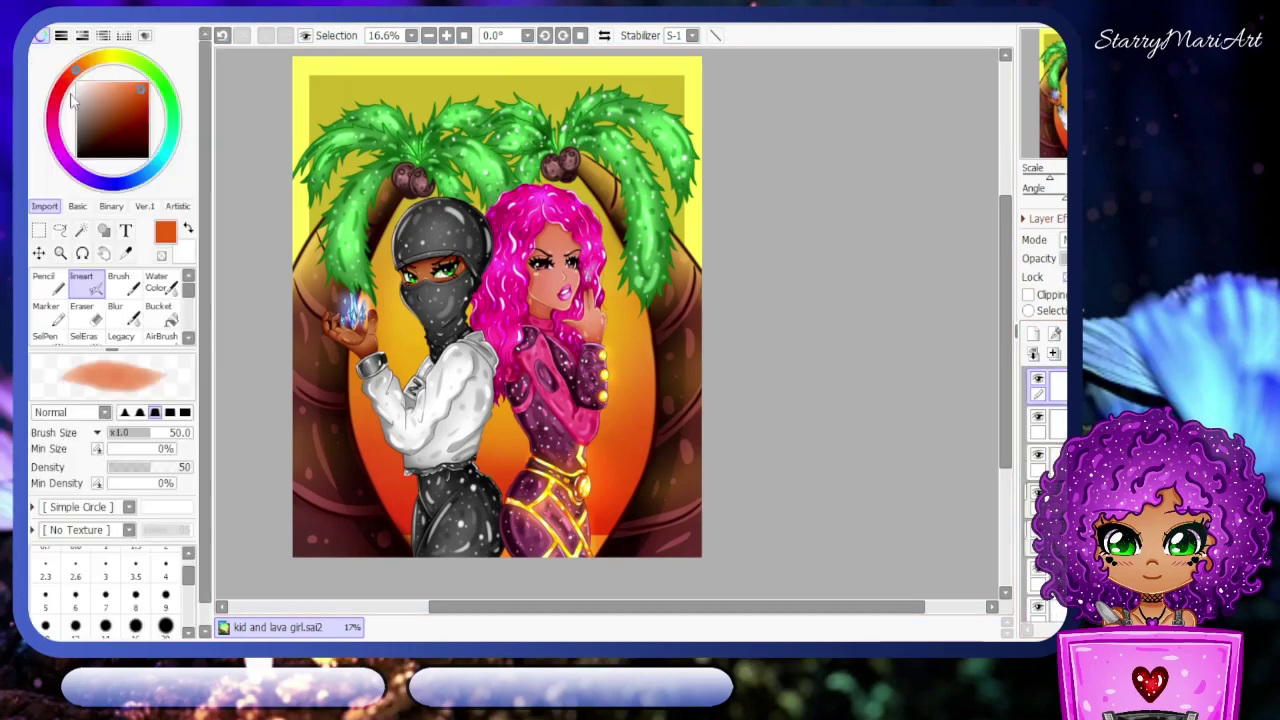
scroll(985, 320, "up", 3)
scroll(985, 320, "down", 3)
key("ctrl+z")
key("v")
scroll(490, 92, "down", 3)
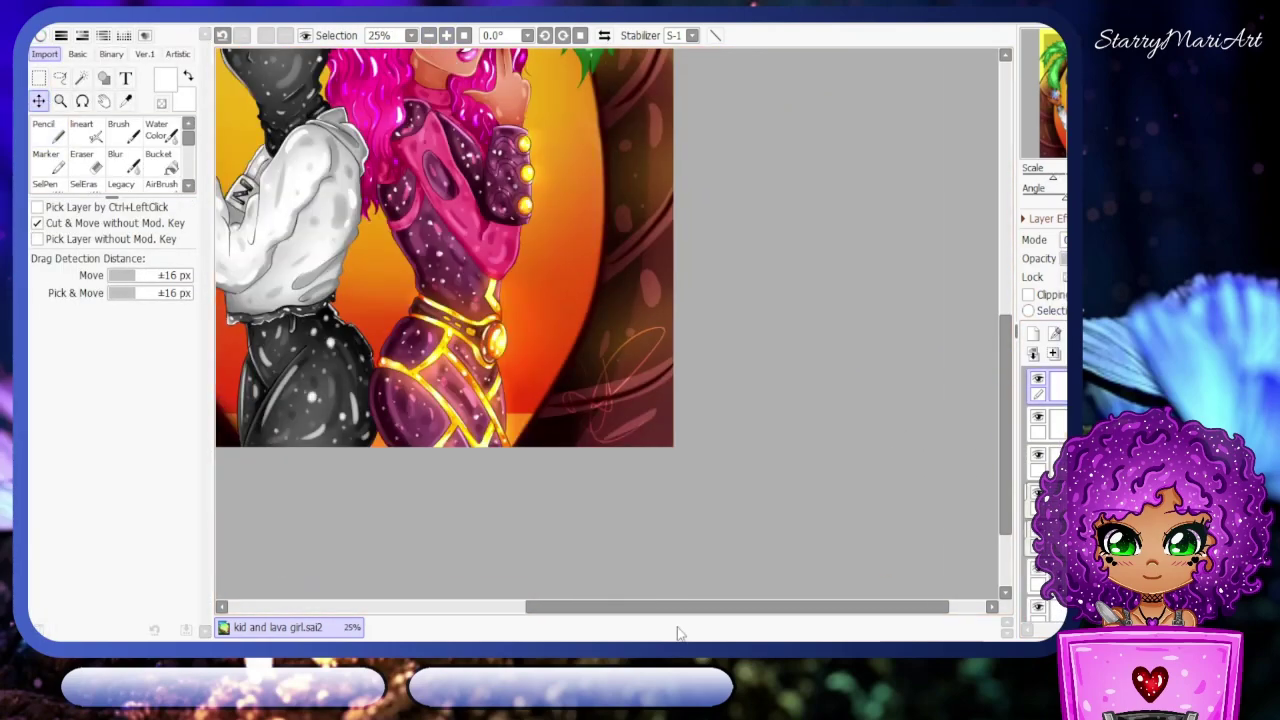
- Recolor the drop outlines above the woman's fingers dark pink with lineart at size 50 and save the file
scroll(615, 280, "up", 5)
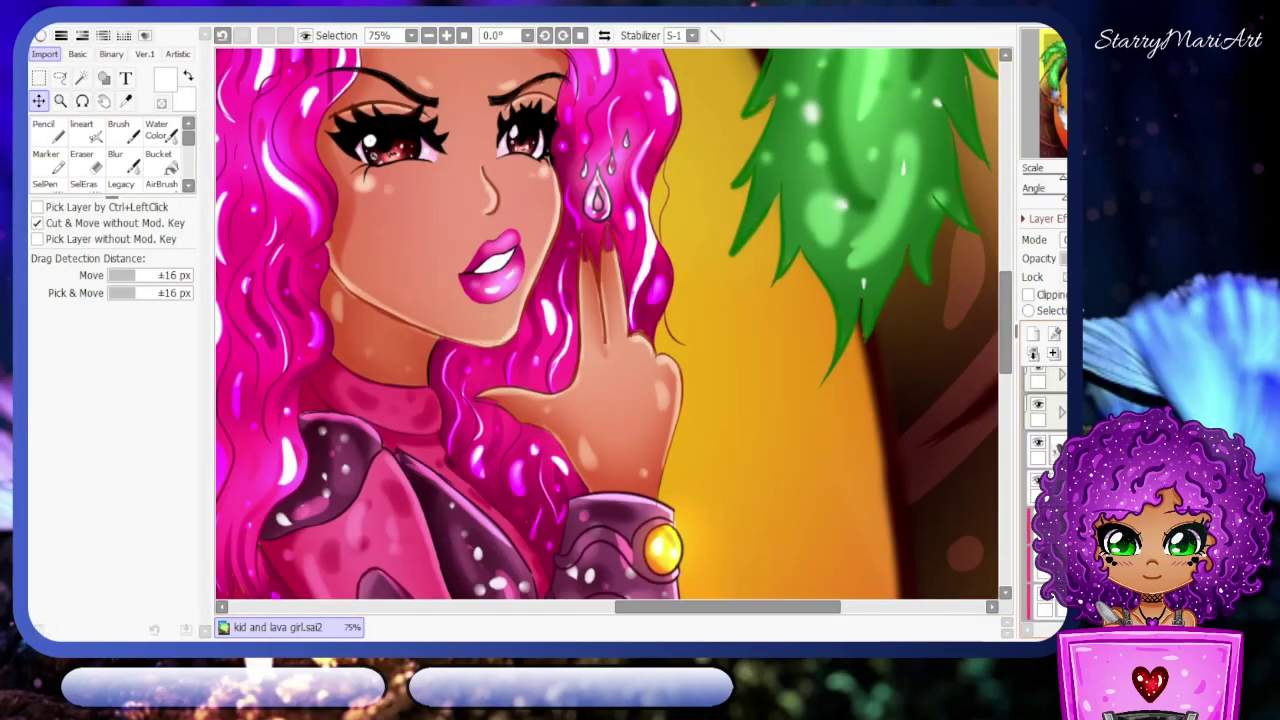
key("n")
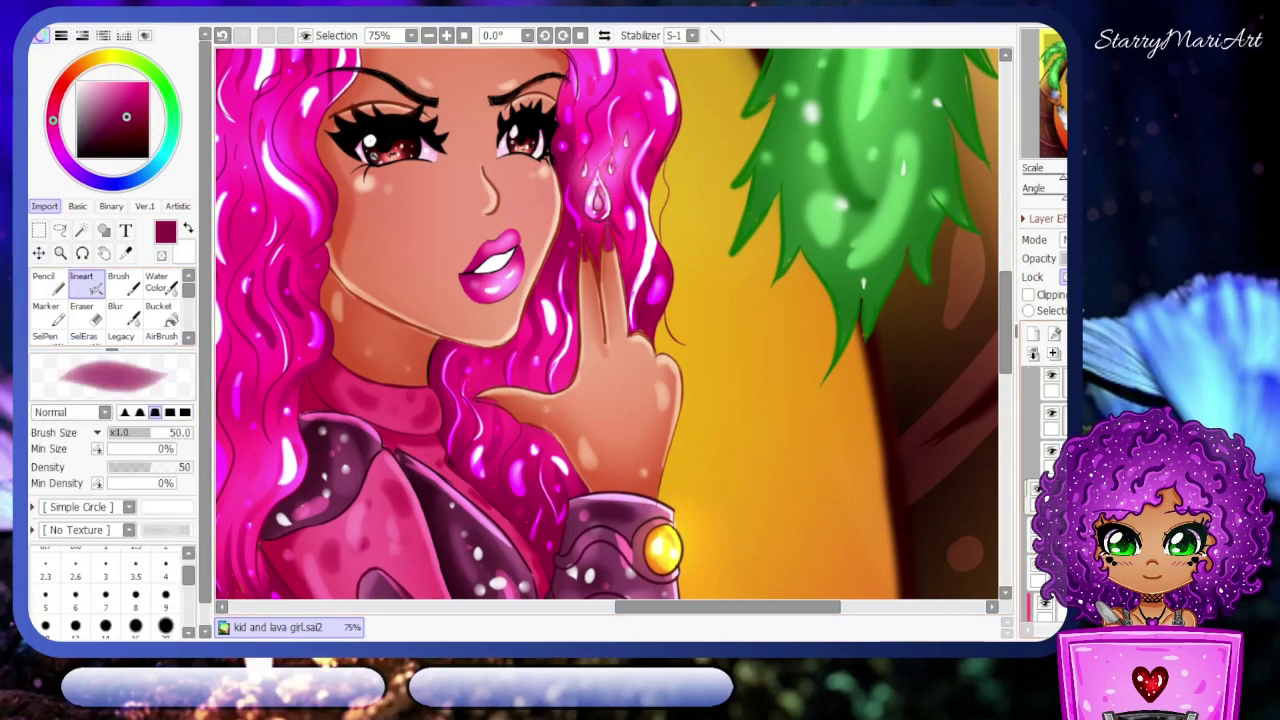
scroll(610, 320, "up", 2)
scroll(610, 320, "down", 5)
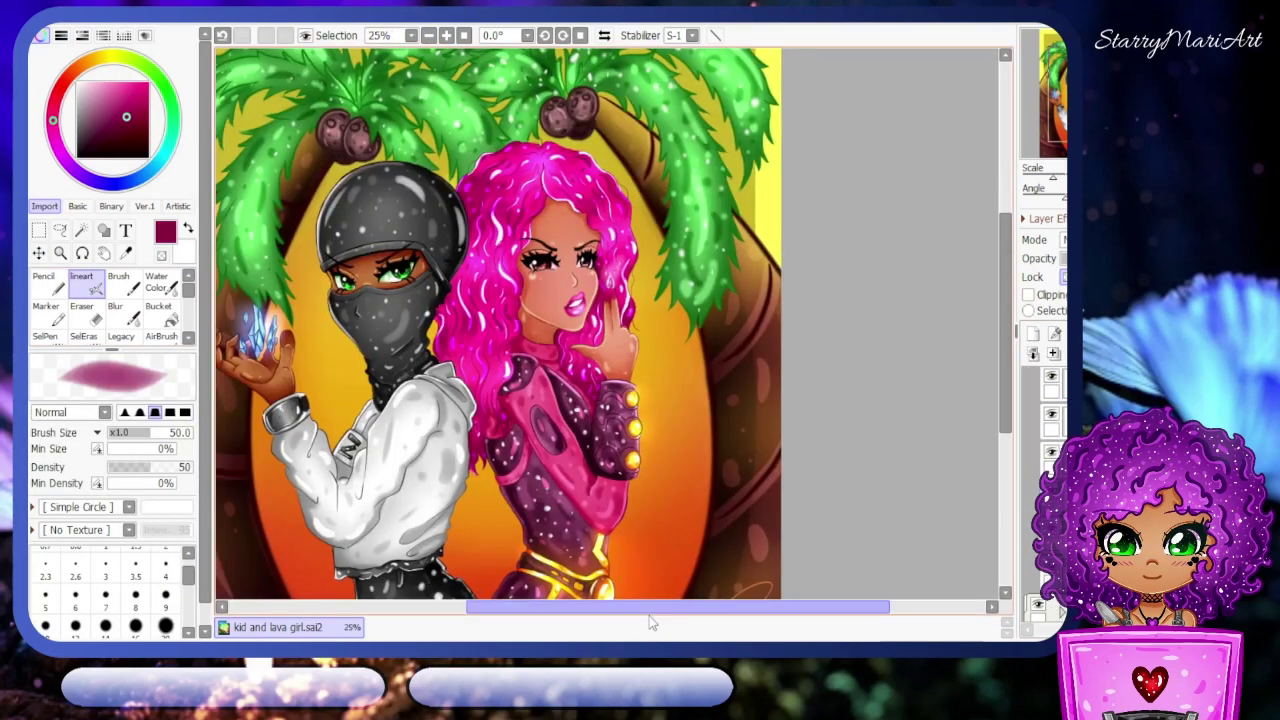
scroll(610, 320, "up", 1)
key("ctrl+s")
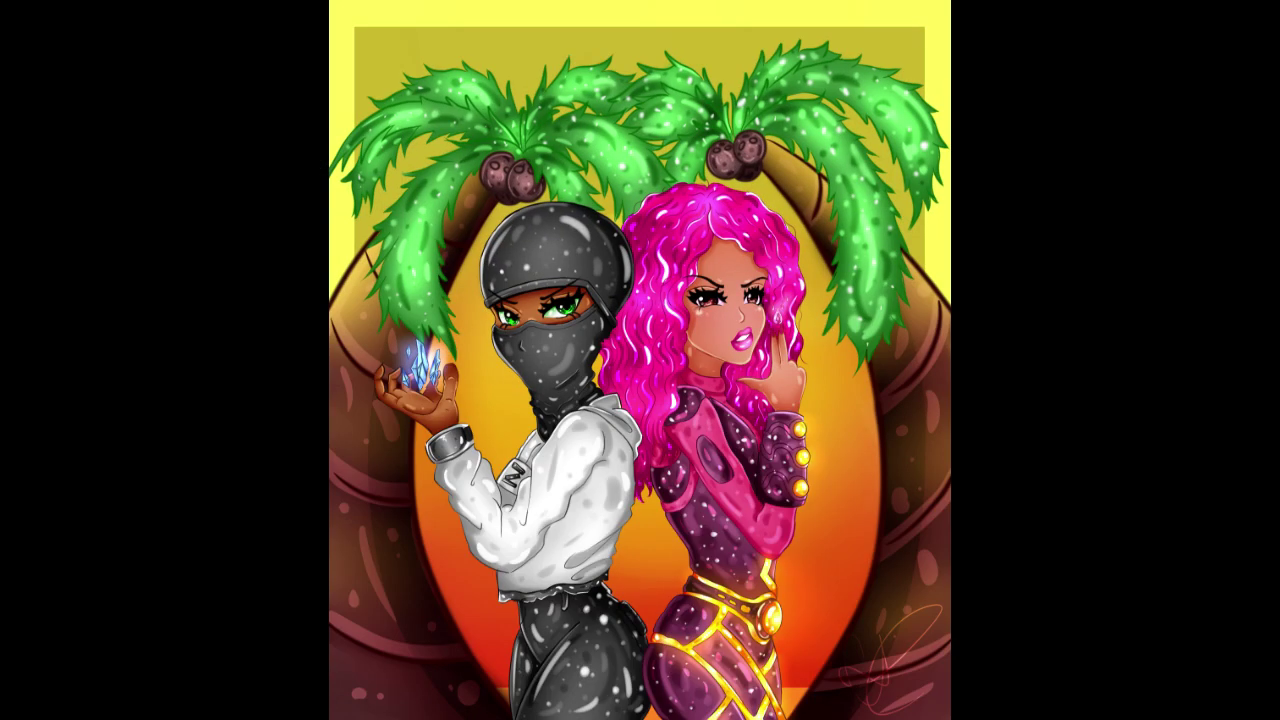